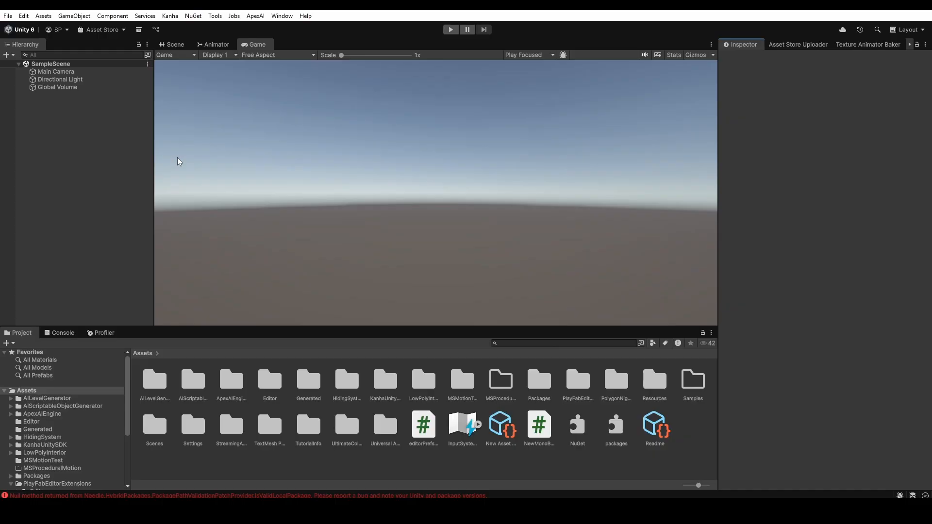
Import the MSMotion_Demo_1 sample of the MSMotion package through the Package Manager and close the manager
click(217, 17)
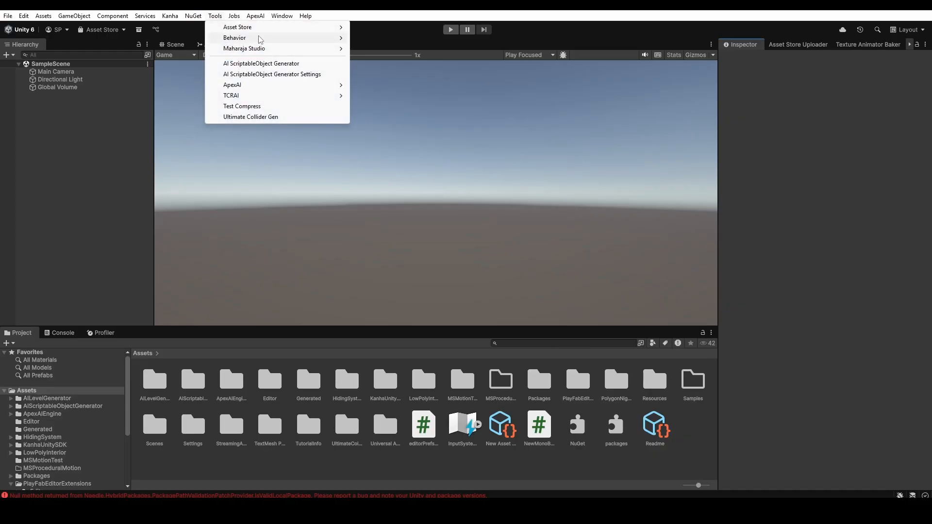
mouse_move(280, 18)
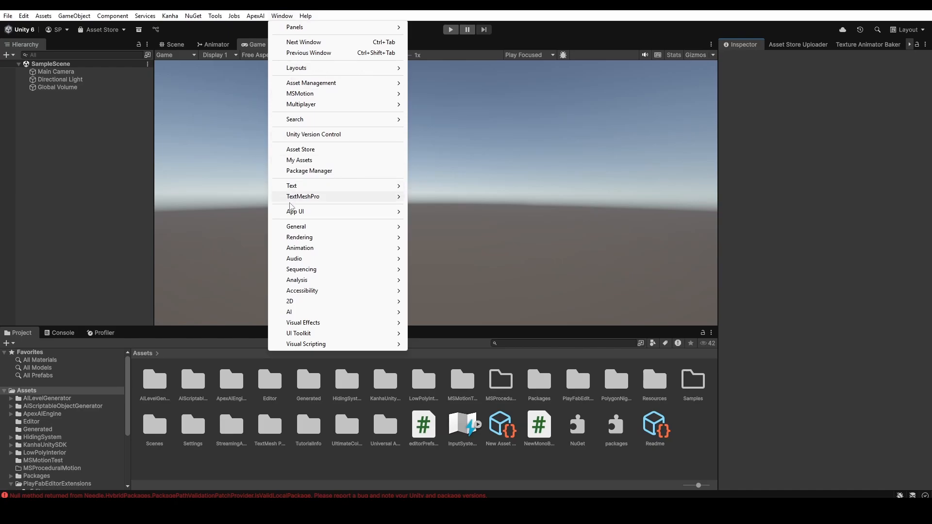
mouse_move(291, 228)
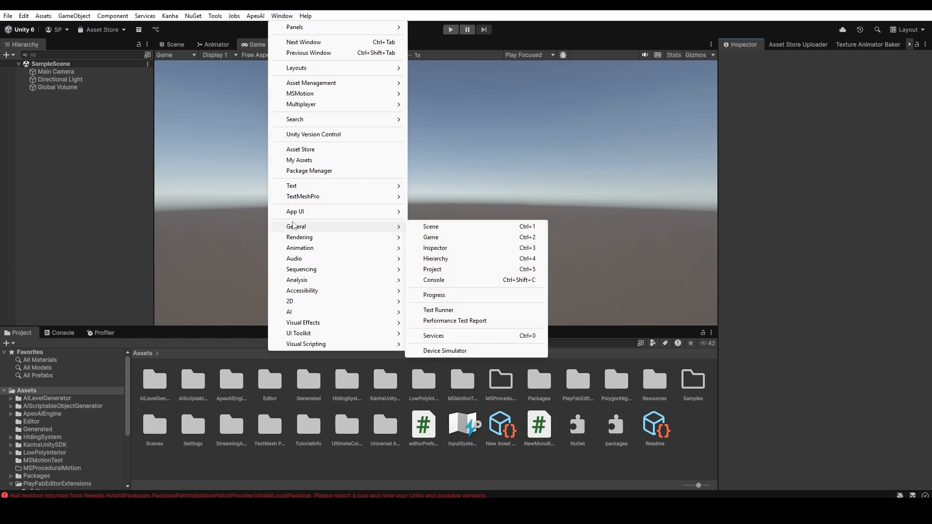
click(304, 170)
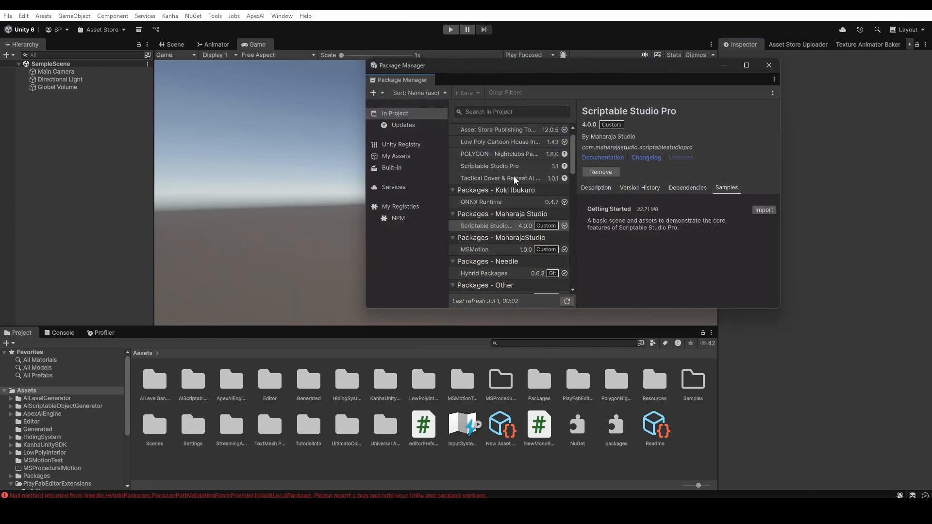
drag(559, 68, 424, 86)
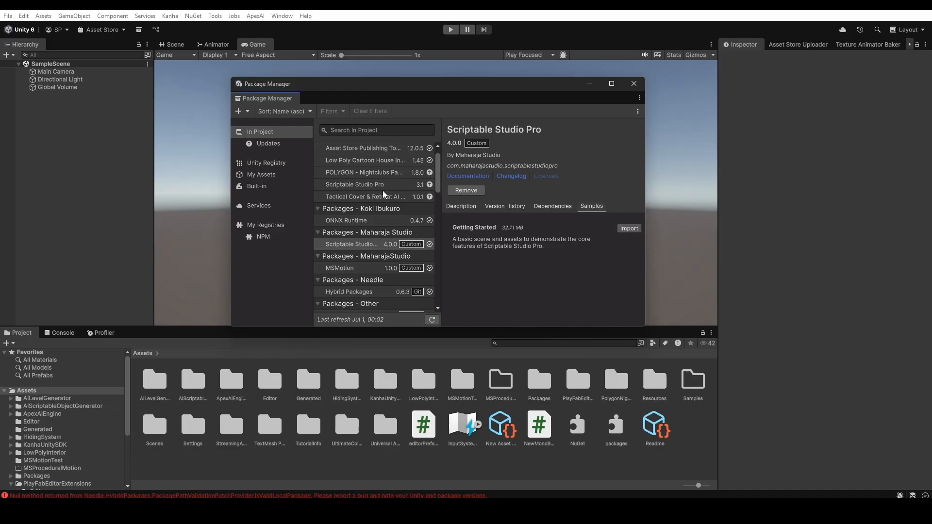
click(333, 268)
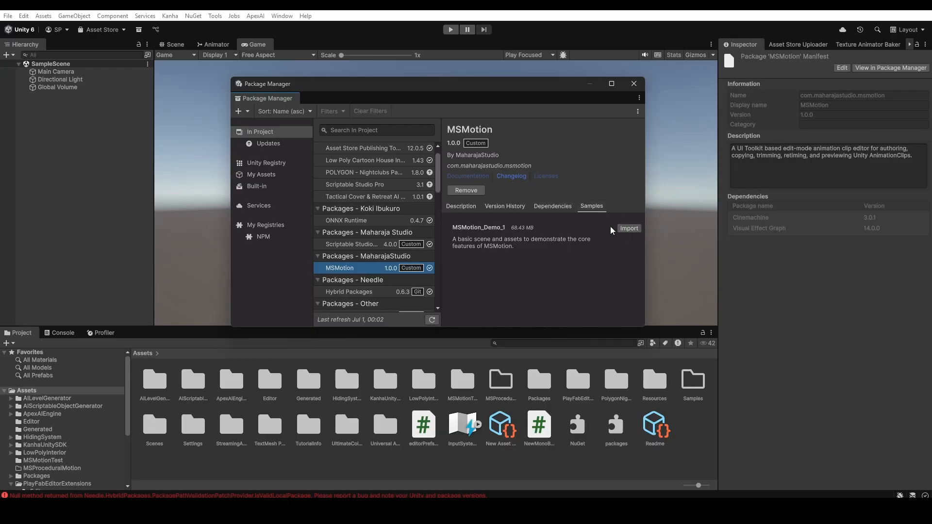
click(633, 232)
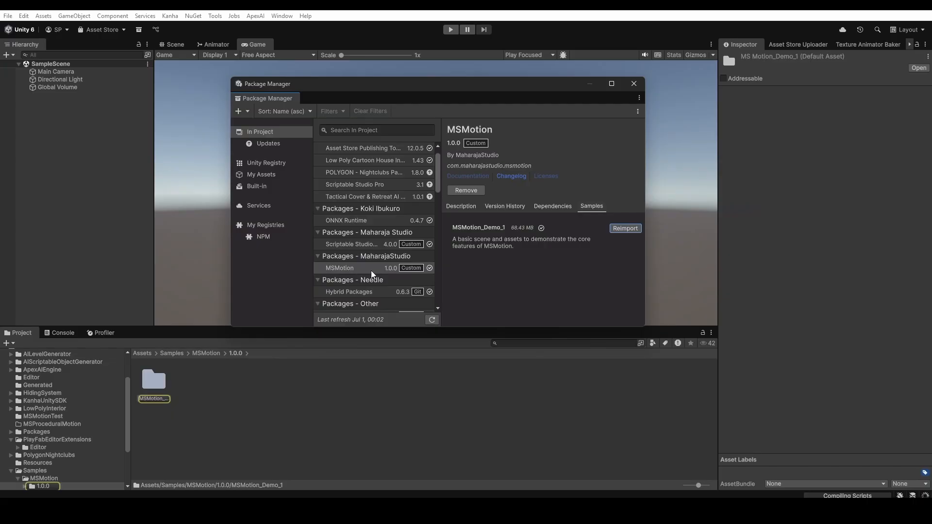
click(633, 84)
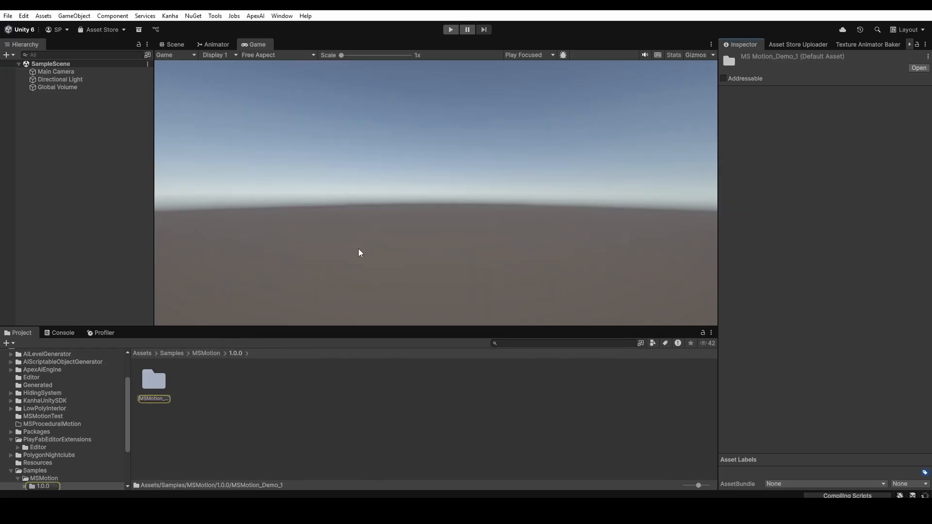
Open the MsMotionLobby_Demo_1 scene from the Enviornment/Scene folder of the MSMotion_Demo_1 sample
double_click(154, 382)
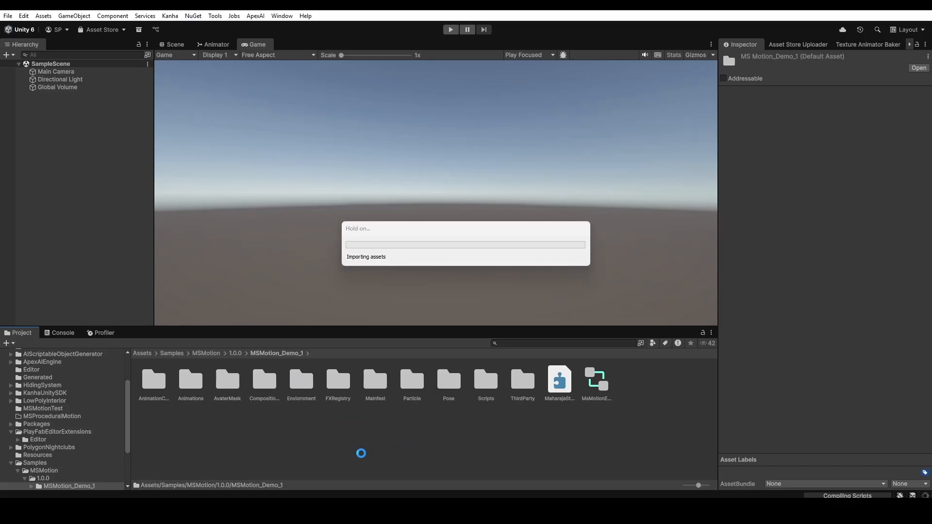
drag(408, 233, 228, 258)
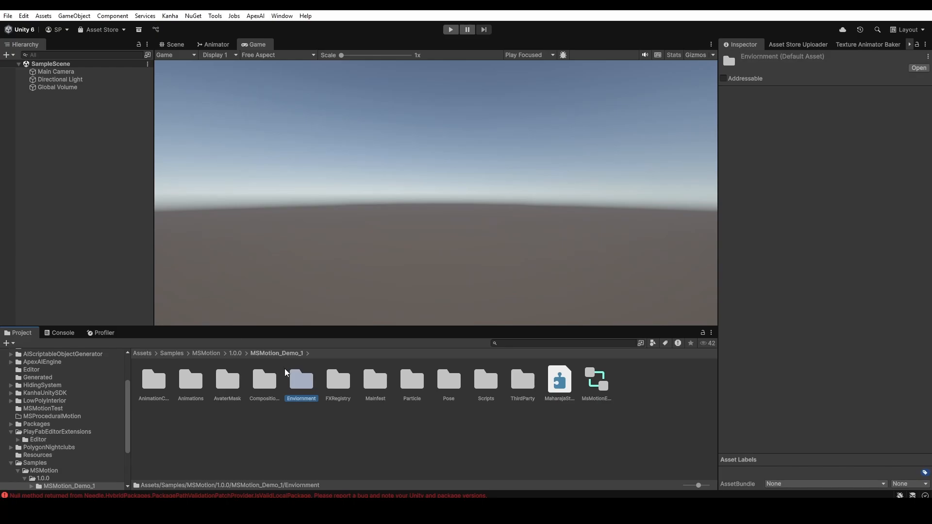
double_click(312, 385)
double_click(235, 383)
double_click(153, 380)
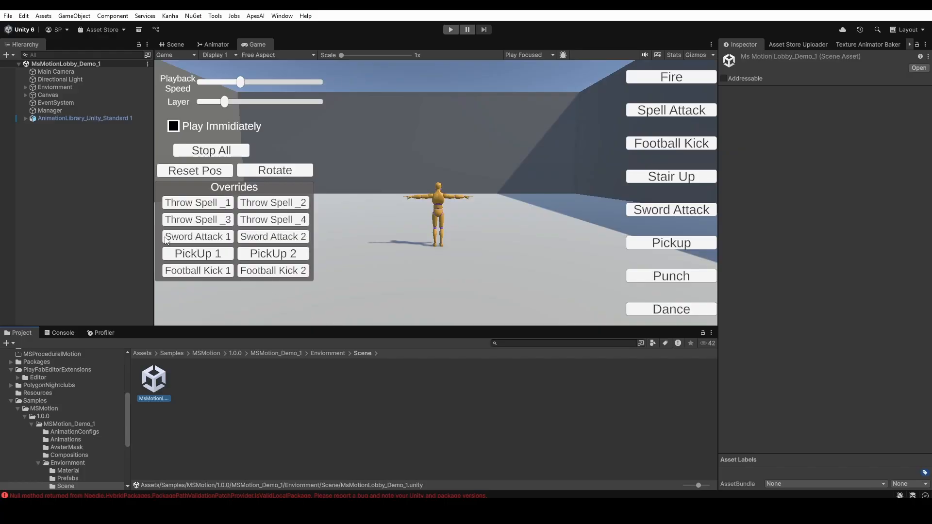
Clear the console messages and return to the project assets
click(73, 333)
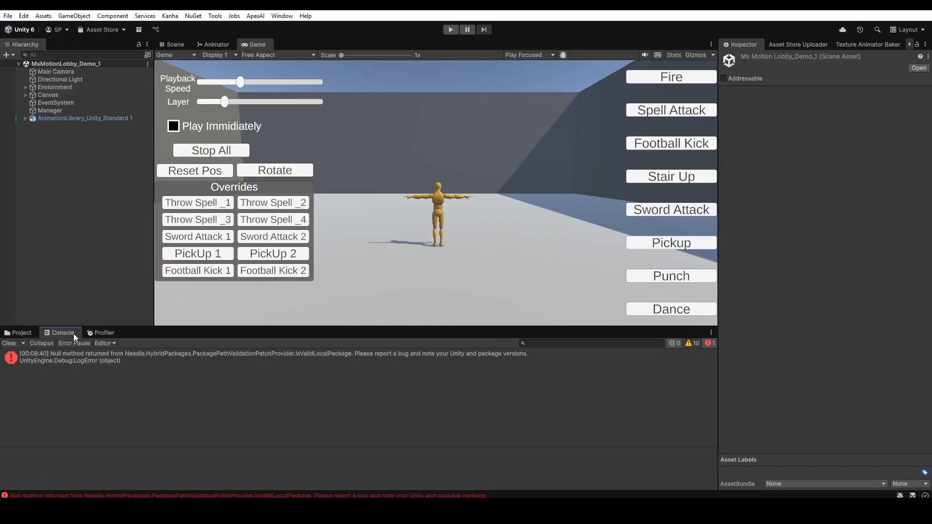
click(10, 343)
click(20, 332)
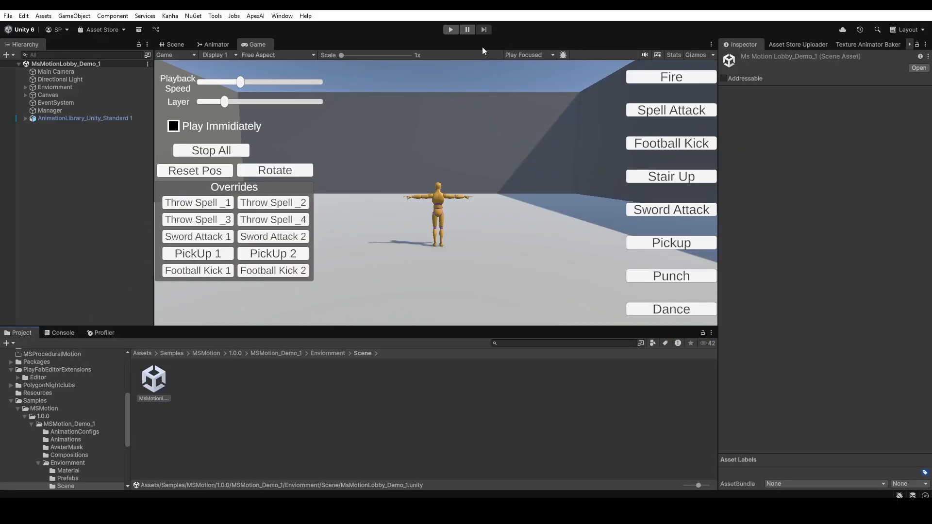
Run the demo scene and preview the Spell Attack, Dance and Pickup animations, resetting the character's position after the spell
click(450, 30)
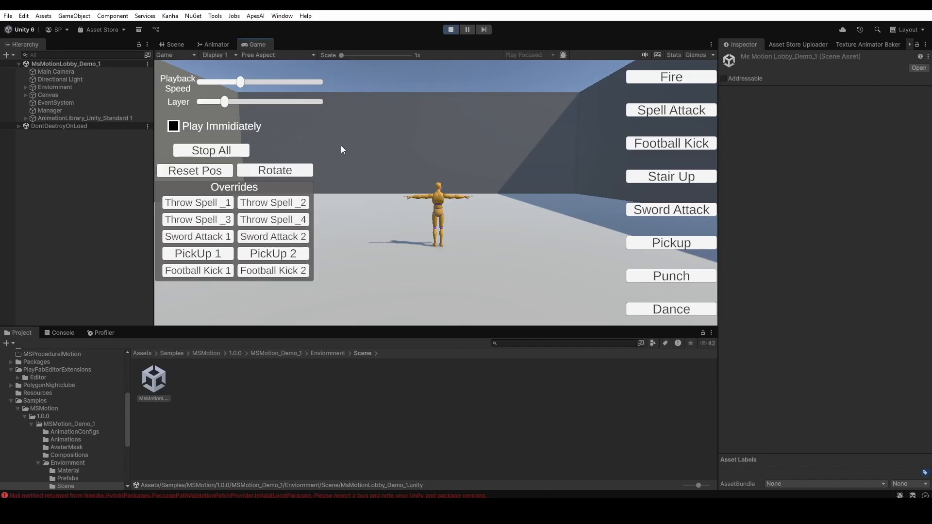
click(687, 114)
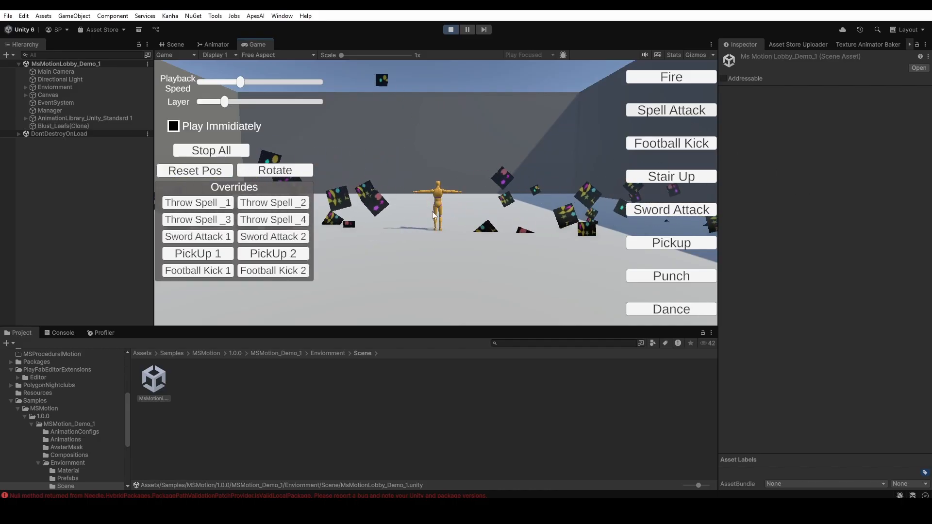
click(190, 173)
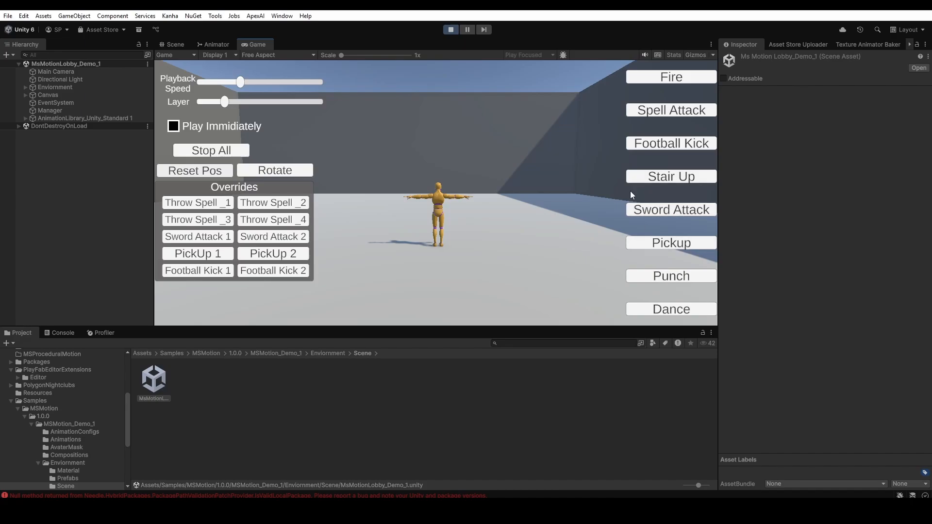
click(663, 309)
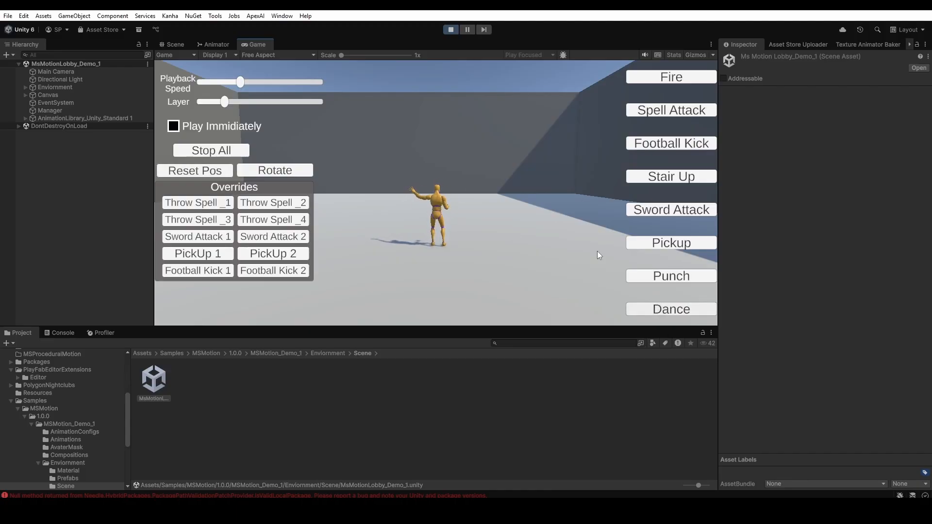
click(664, 245)
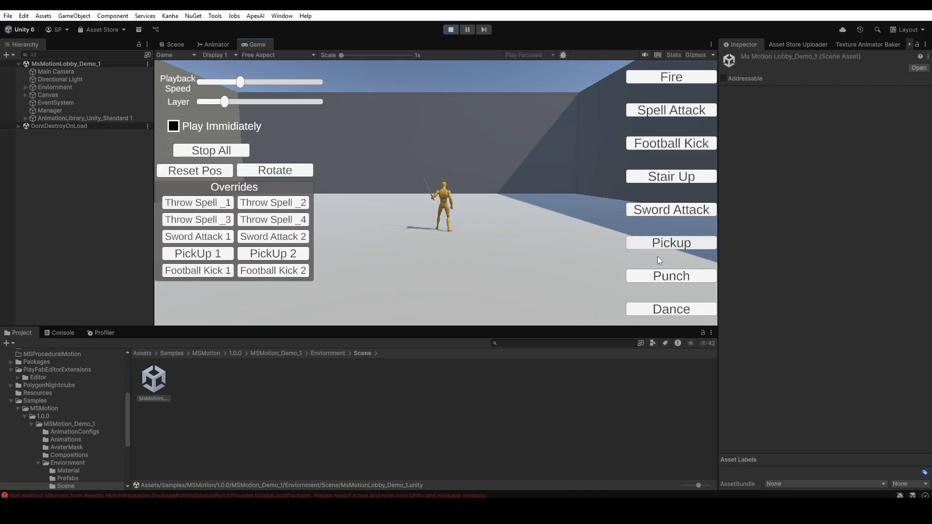
Rotate the character, preview the Stair Up animation, reset its position and stop the running scene
click(293, 173)
click(293, 172)
click(293, 173)
click(294, 173)
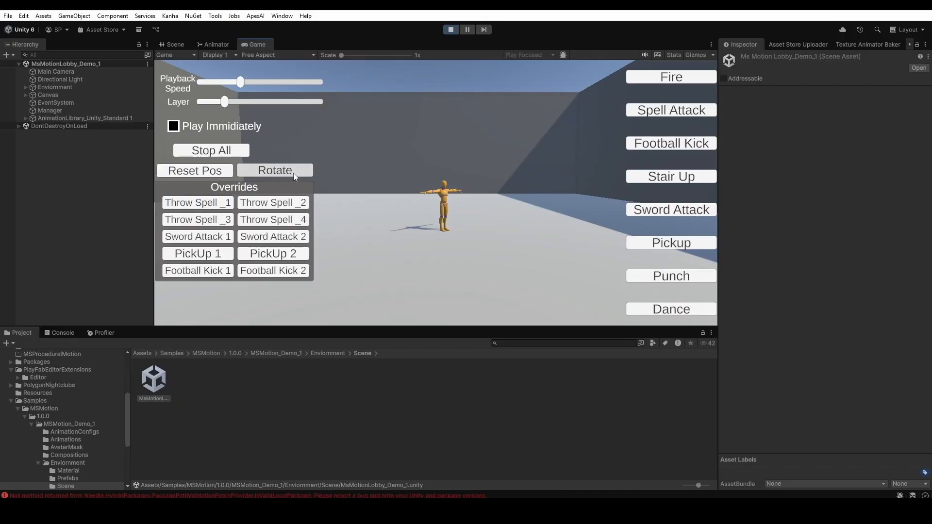
click(663, 180)
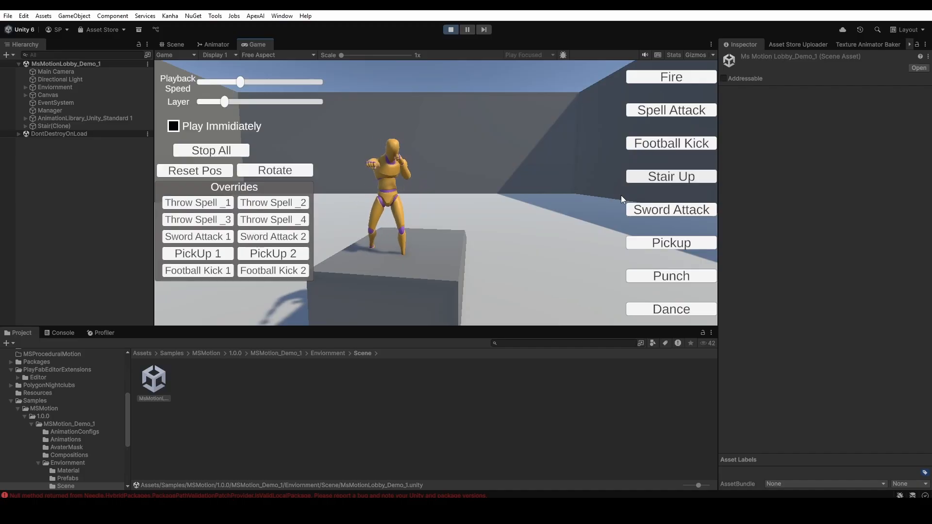
click(192, 172)
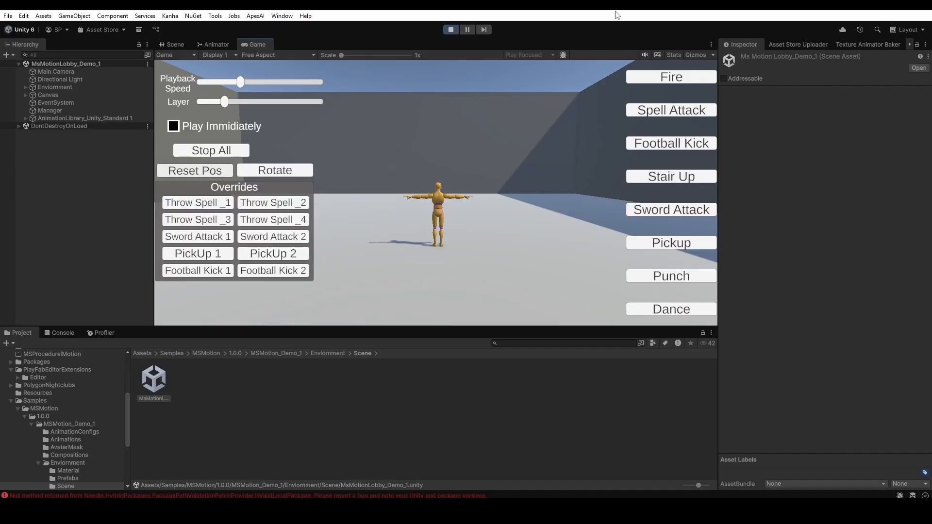
click(451, 30)
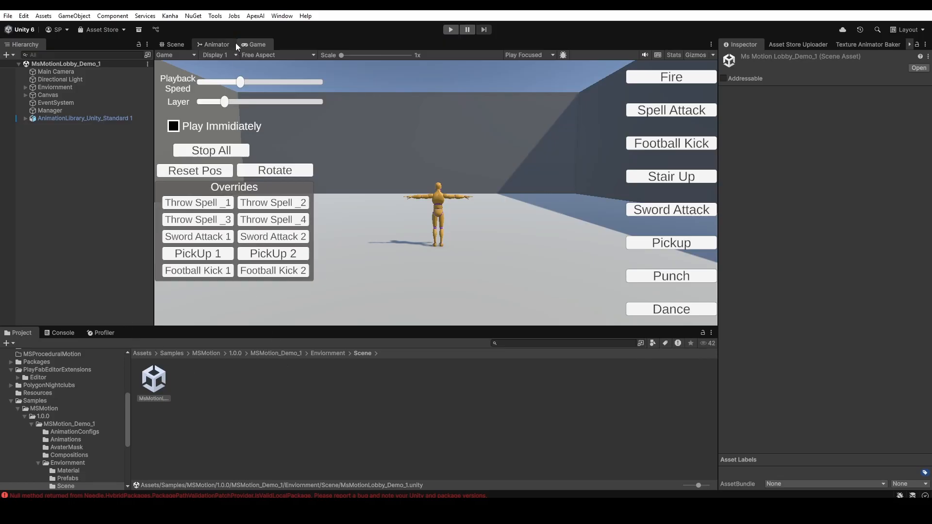
Open the MsMotion Composition Editor and enlarge its timeline area
click(216, 16)
mouse_move(247, 49)
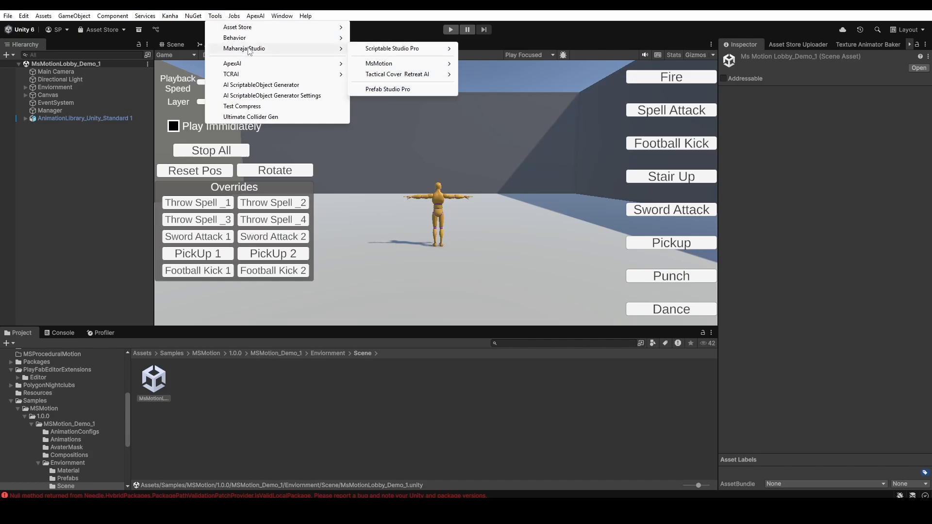
mouse_move(381, 66)
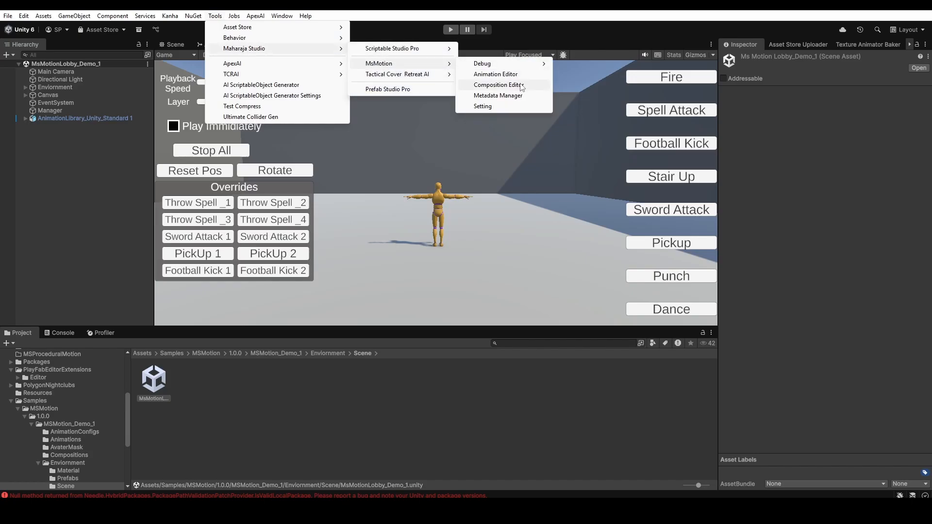
click(498, 85)
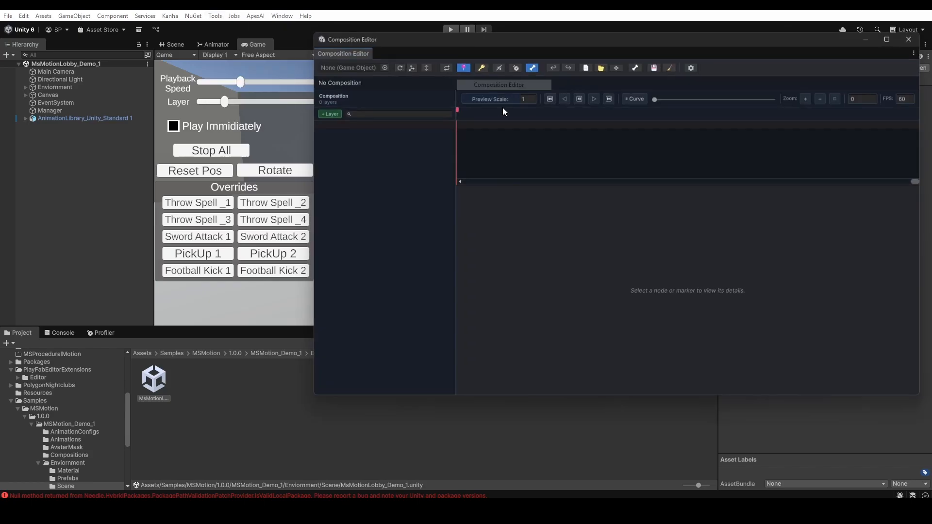
drag(596, 35, 501, 57)
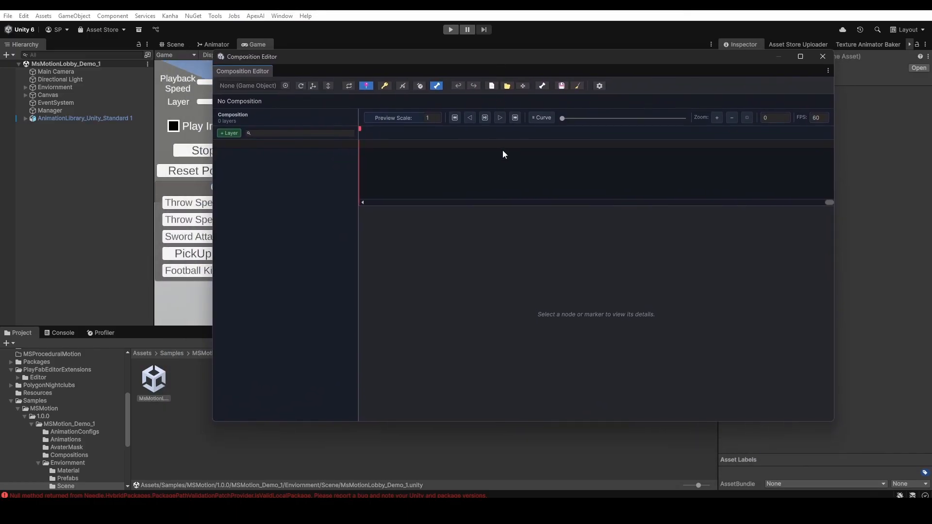
drag(499, 205, 500, 276)
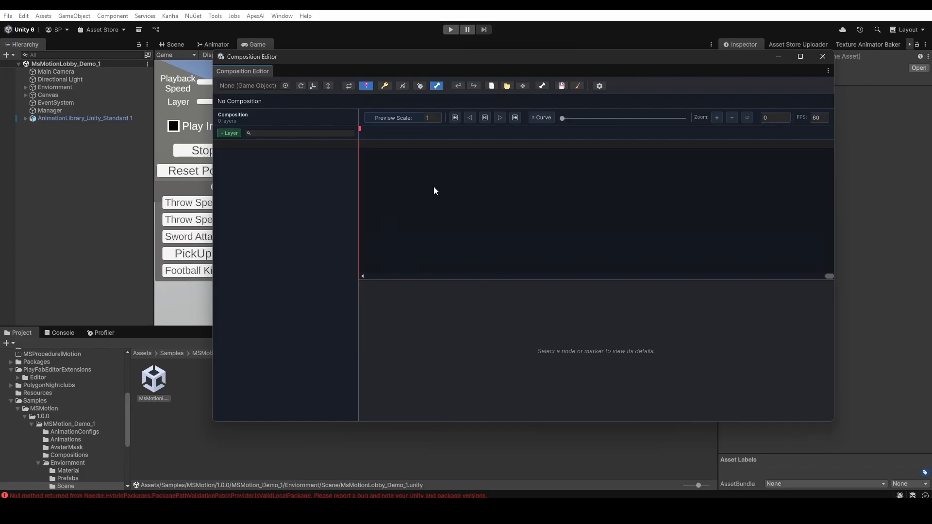
Reduce the Composition Editor window's height, adjust its timeline and details split, and move it clear of the project assets
mouse_move(426, 57)
mouse_down()
mouse_move(380, 69)
mouse_move(408, 61)
mouse_up()
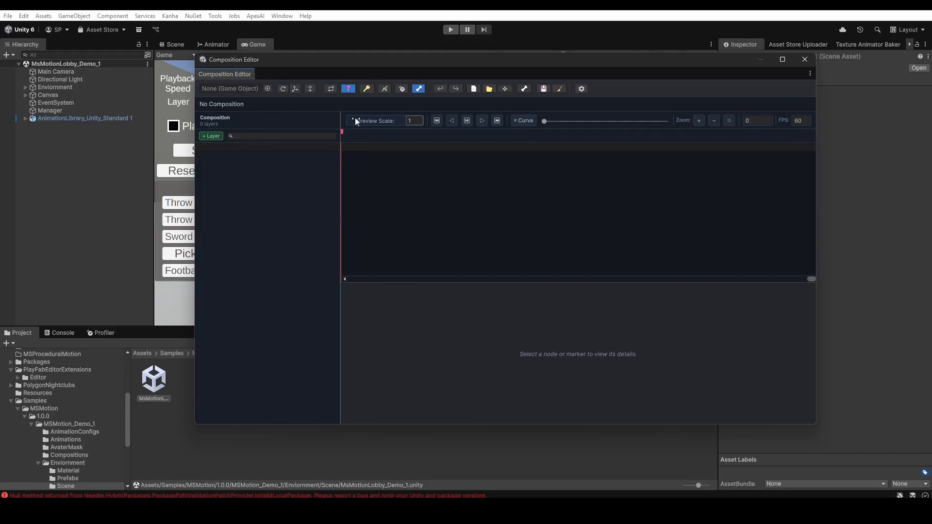
drag(371, 58, 411, 74)
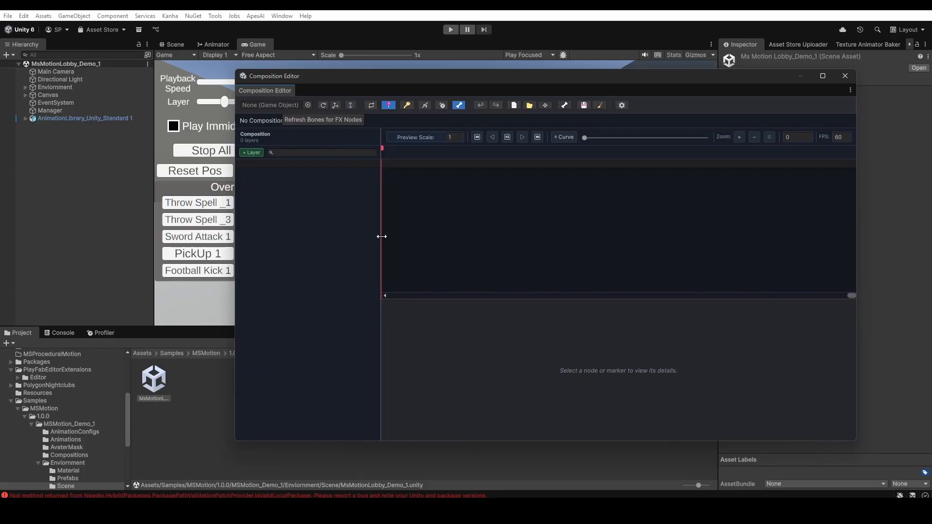
drag(423, 300, 435, 315)
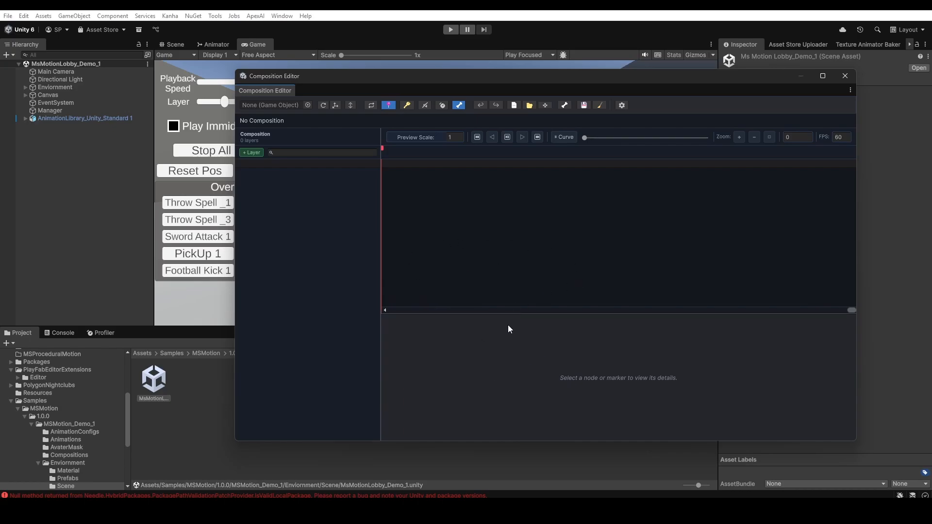
drag(495, 312, 495, 338)
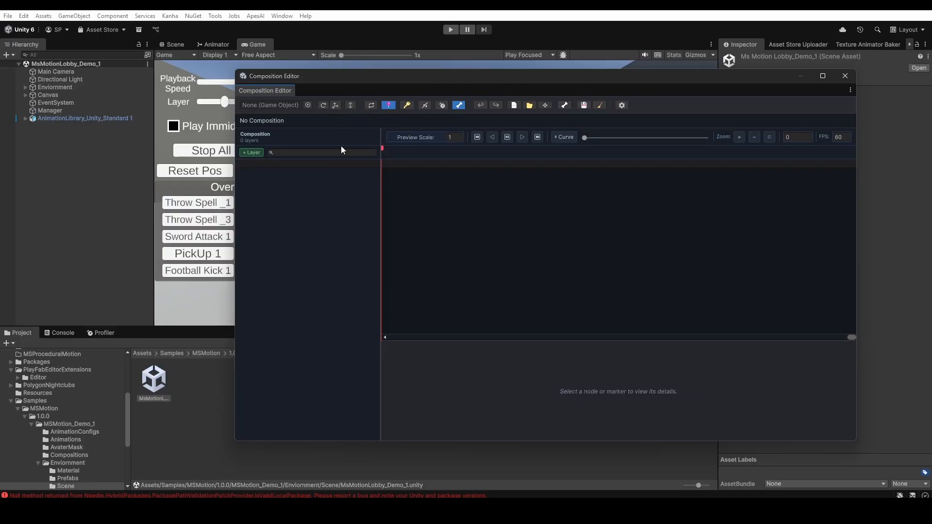
drag(502, 78, 534, 55)
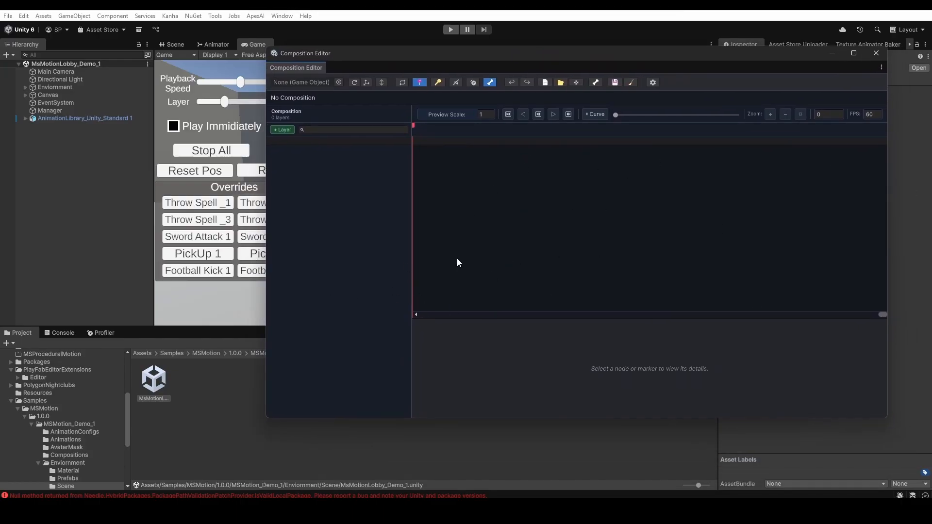
drag(622, 315, 622, 294)
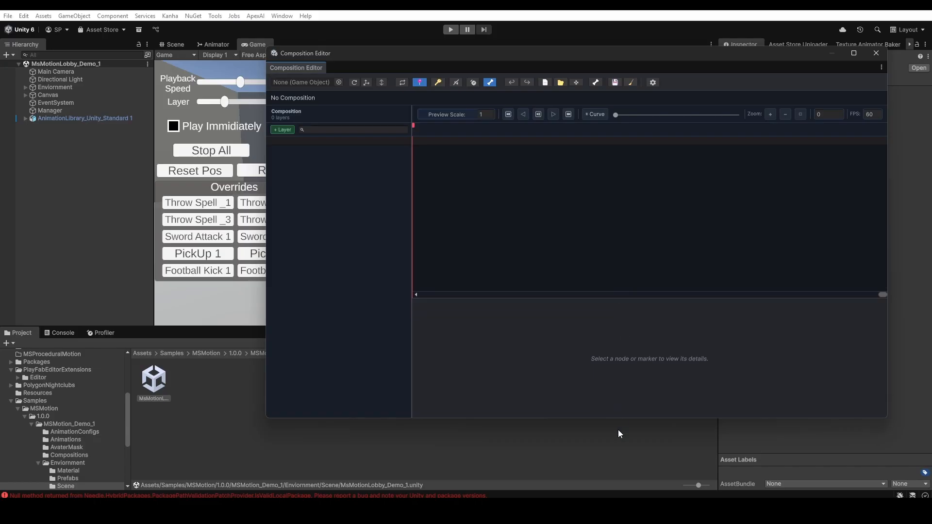
drag(618, 418, 617, 373)
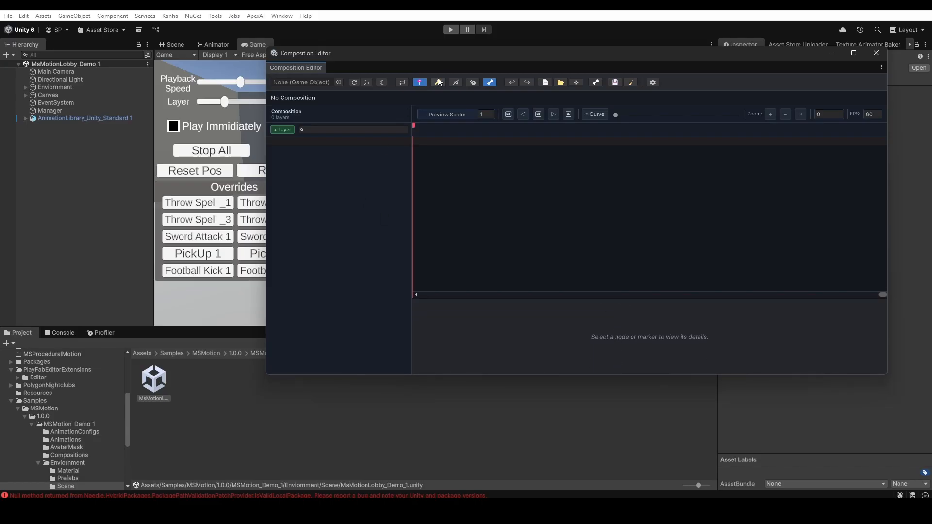
drag(457, 54, 445, 18)
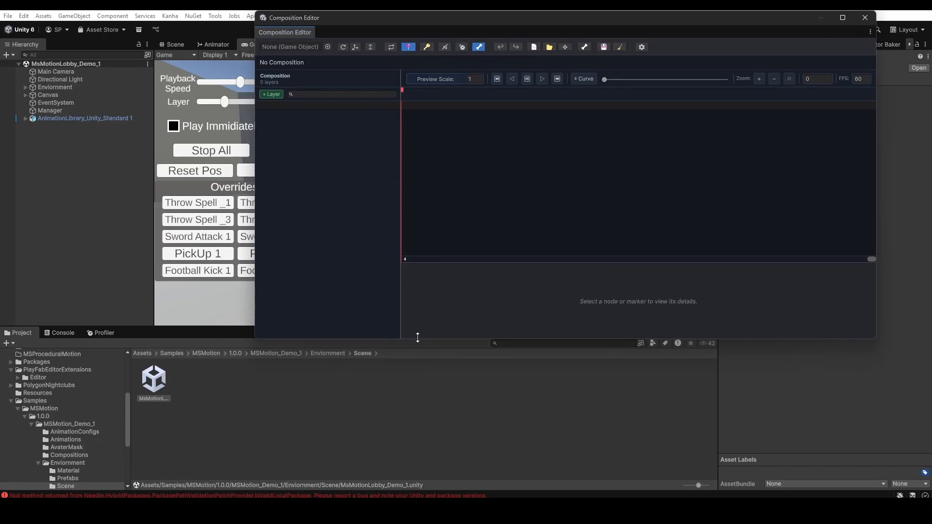
Enlarge the Composition Editor's details area and open the Compositions folder of MSMotion_Demo_1
drag(625, 270, 625, 202)
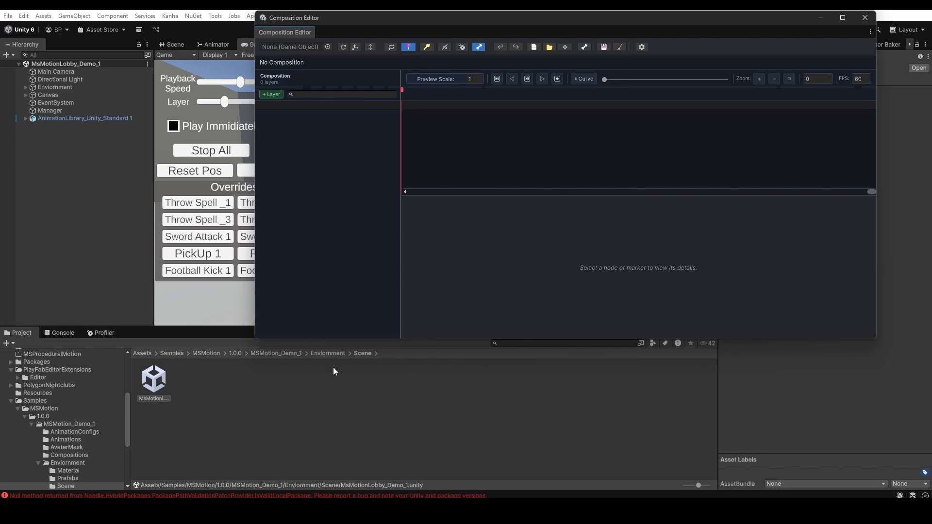
click(306, 353)
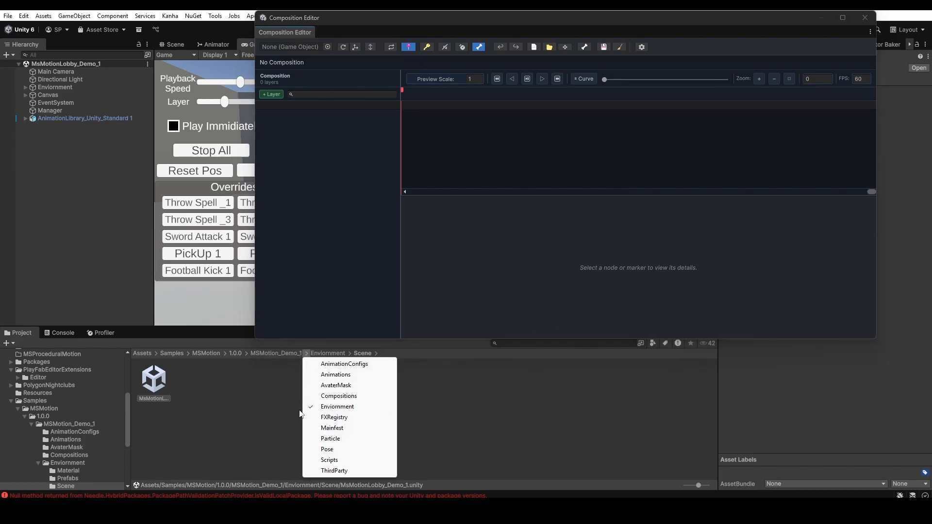
click(339, 395)
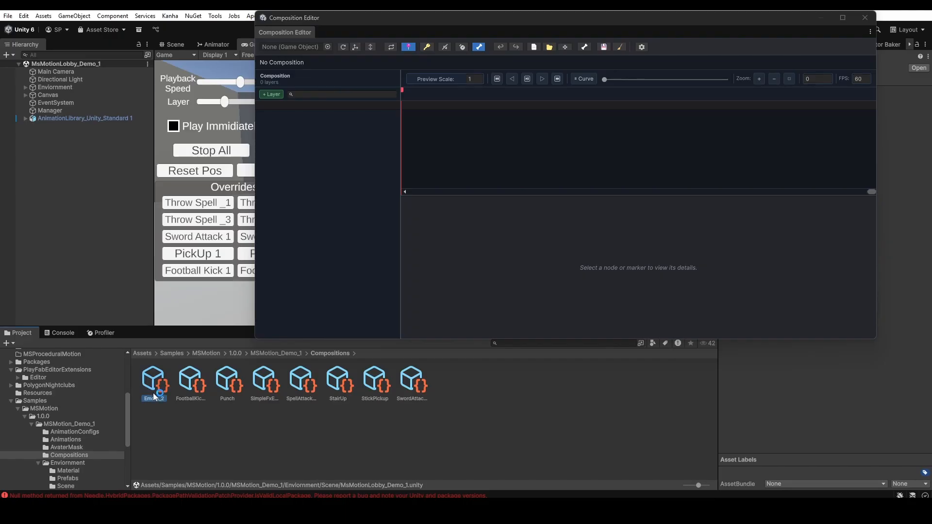
Look through the sample compositions from FootballKick to StairUp, narrowing the Composition Editor to uncover their settings in the Inspector
click(199, 388)
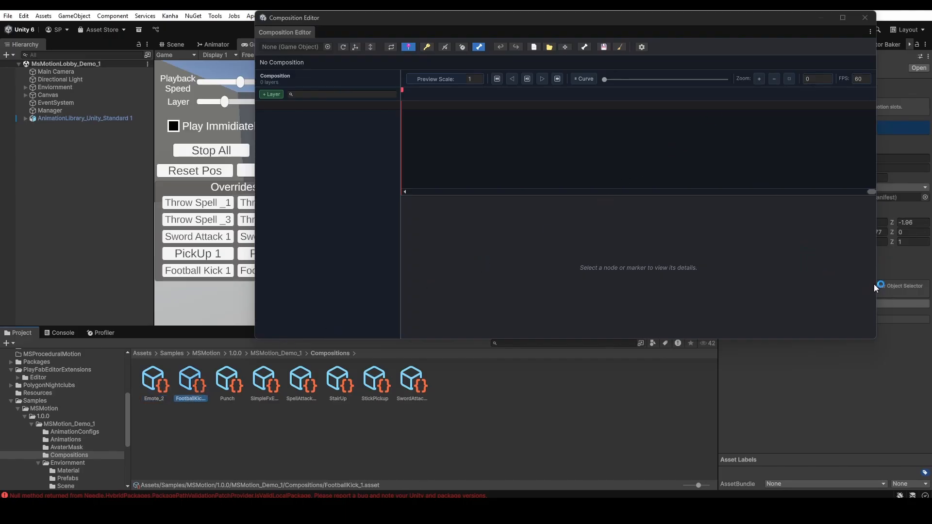
drag(875, 288, 731, 272)
click(226, 385)
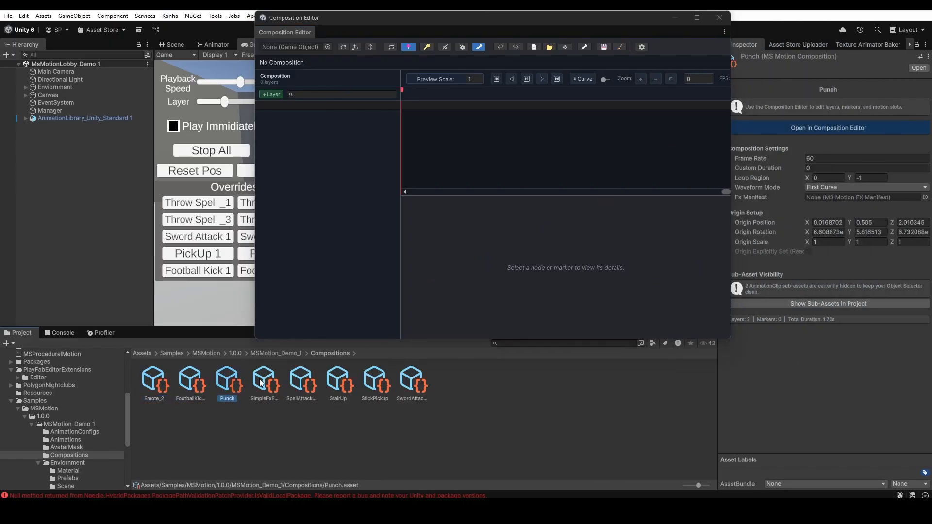
click(265, 383)
click(302, 382)
click(338, 383)
Create a new MSMotion Composition asset in the Compositions folder and name it Tutorail_1
right_click(374, 439)
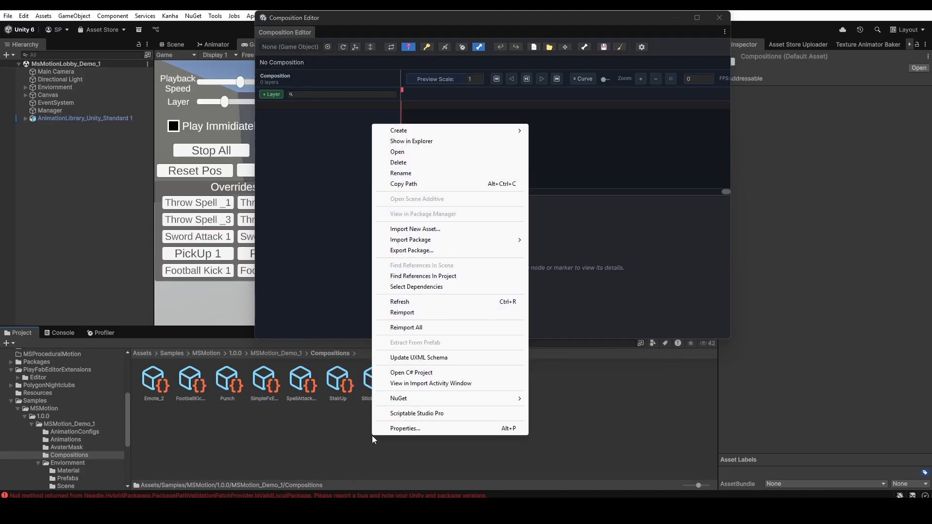
mouse_move(413, 131)
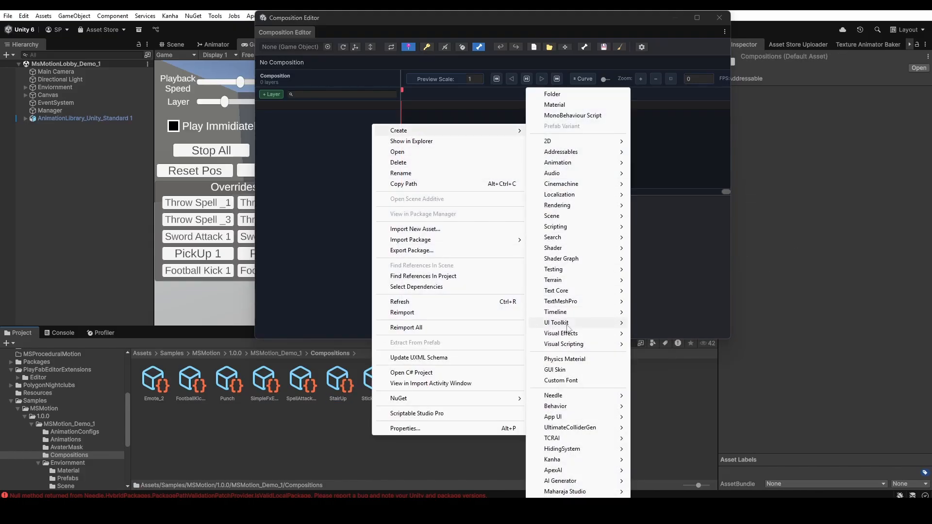
mouse_move(565, 492)
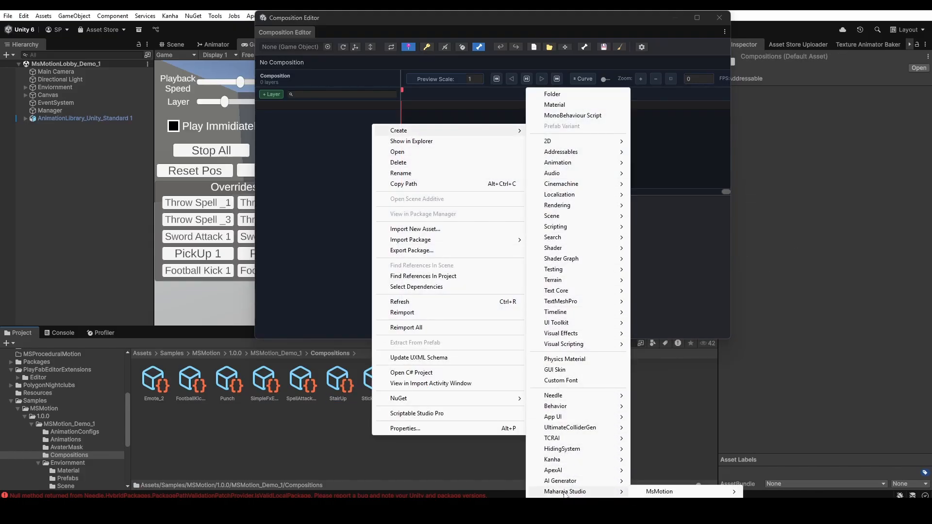
mouse_move(659, 491)
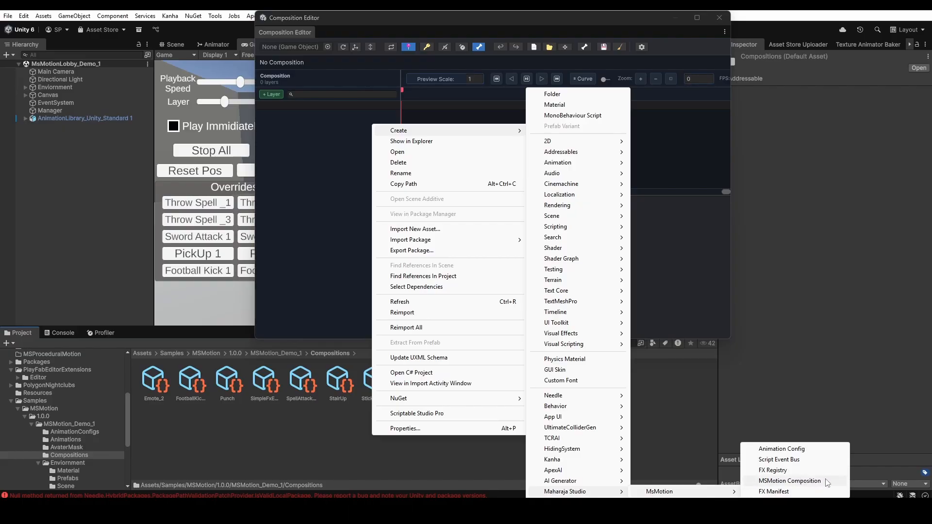
click(750, 482)
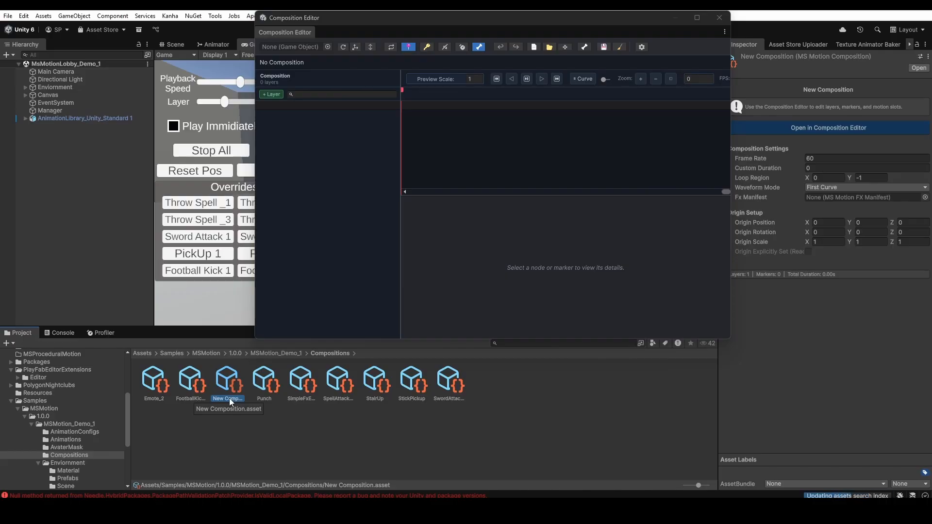
click(229, 398)
text(E)
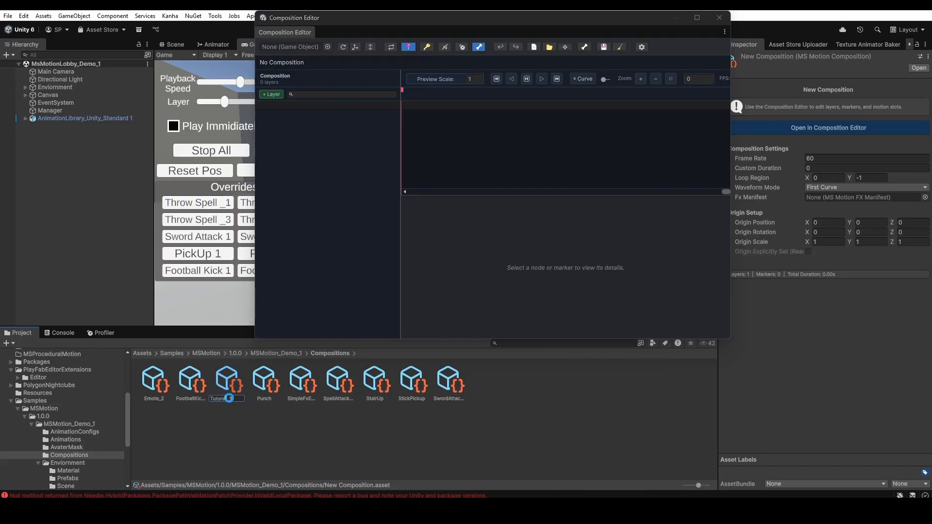
key(Return)
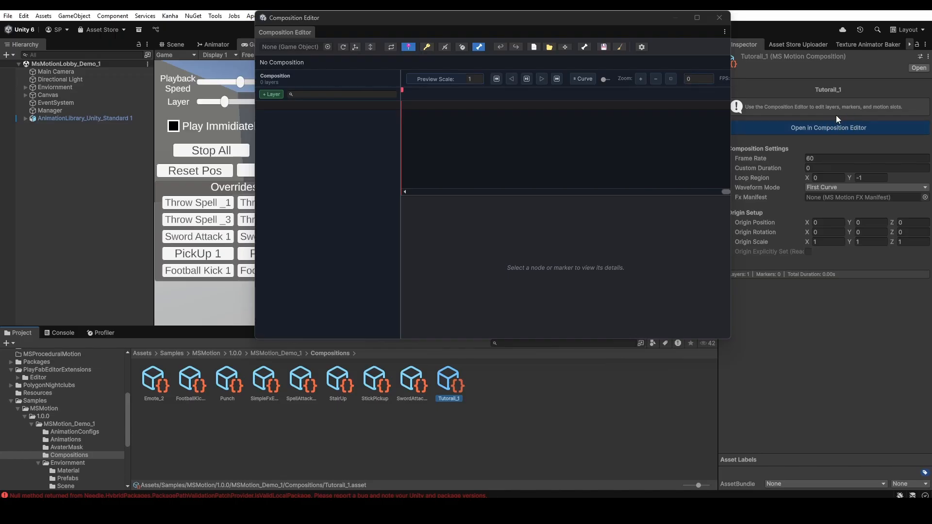
Open Tutorail_1 in the Composition Editor, then show the Scene view and move the editor clear of the character
click(844, 125)
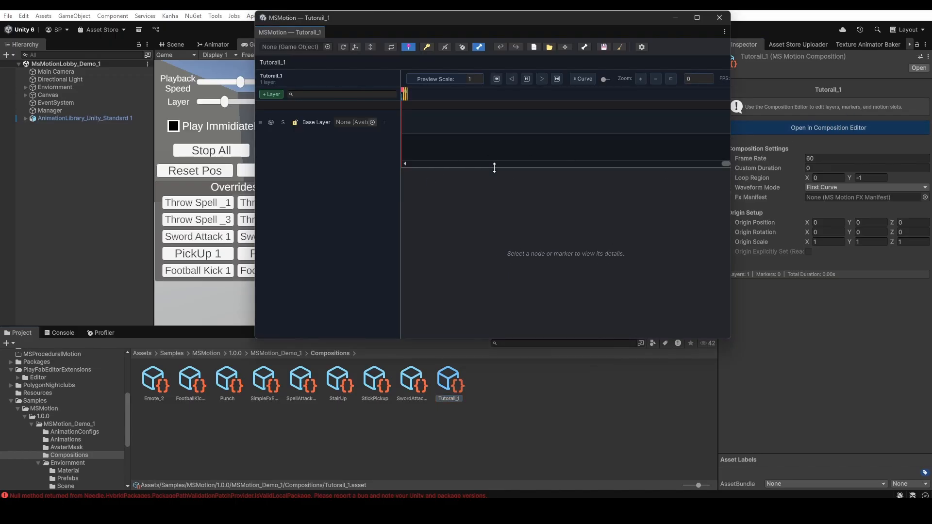
click(175, 44)
drag(397, 25, 529, 32)
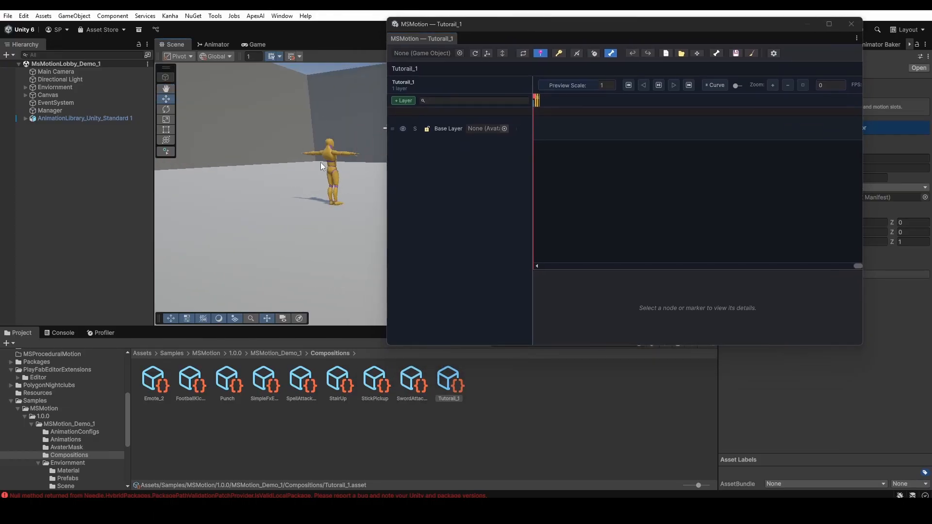
Deactivate the AnimationLibrary_Unity_Standard 1 character, duplicate it and activate the duplicate
click(118, 118)
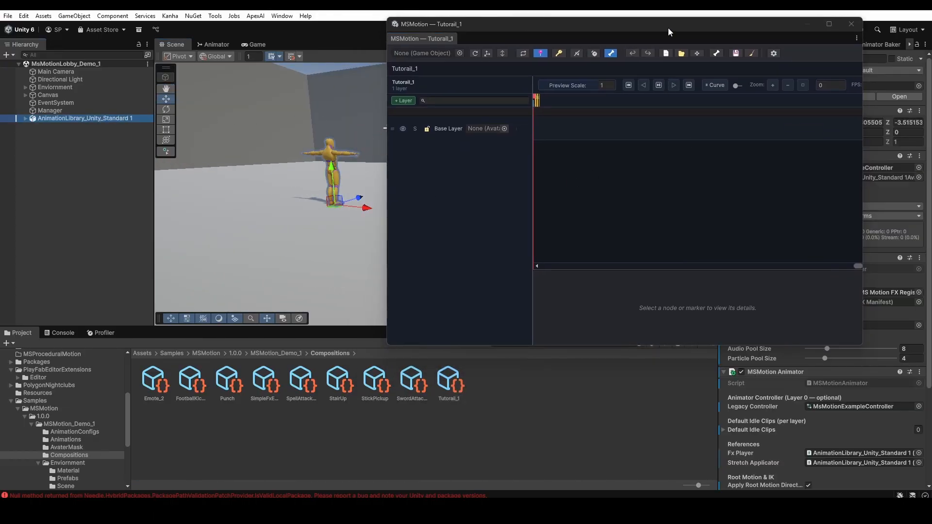
drag(667, 28, 493, 85)
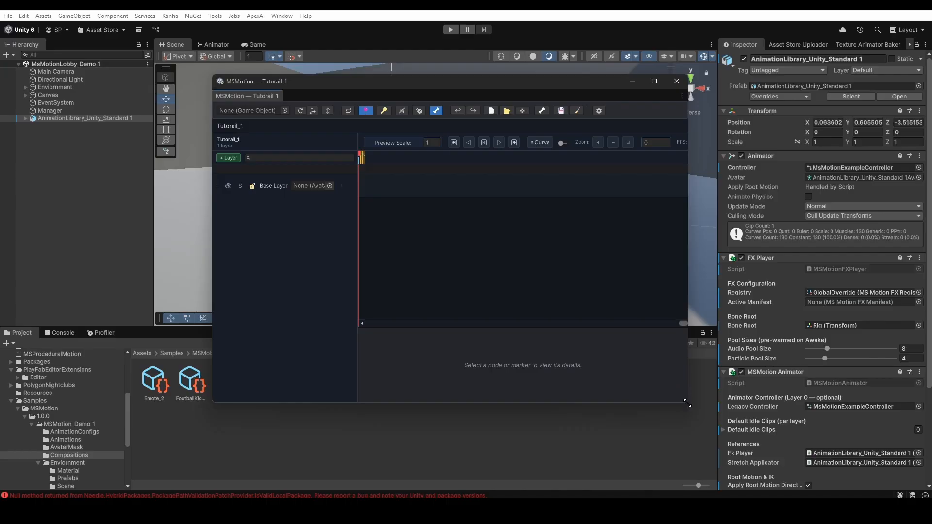
click(744, 59)
right_click(99, 120)
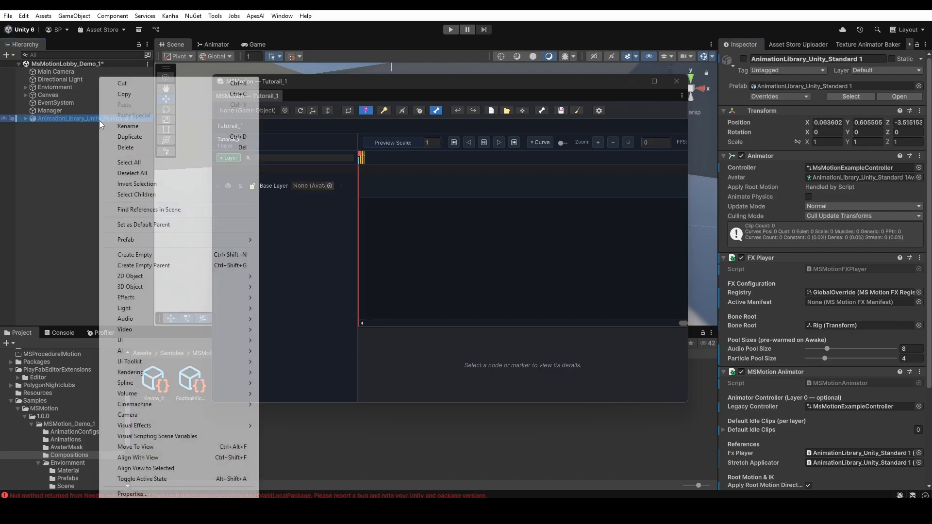
click(76, 123)
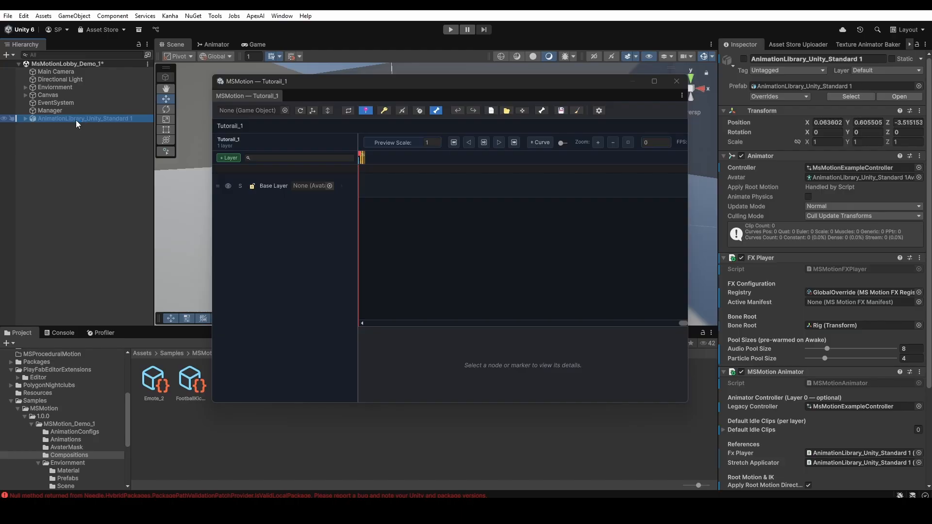
key(ctrl+d)
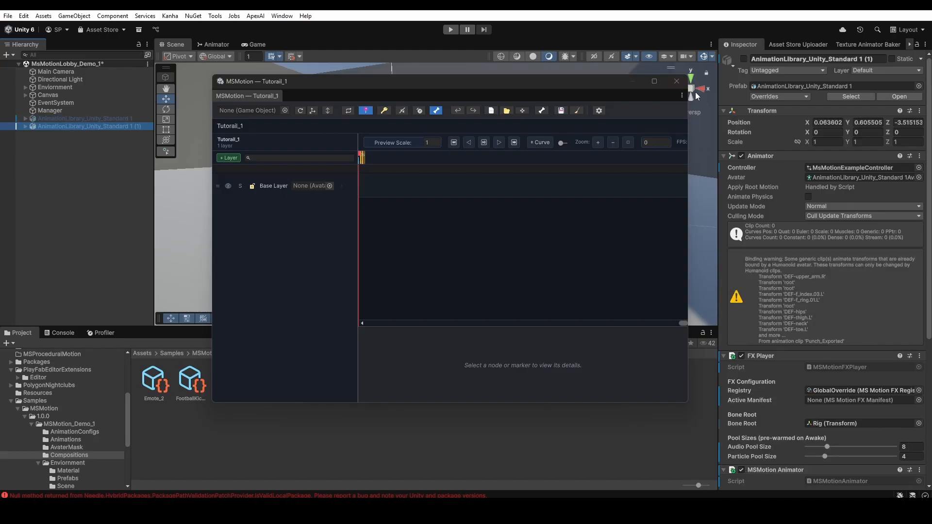
click(743, 58)
Dock the Tutorail_1 Composition Editor window beside the Scene view
drag(452, 86, 645, 116)
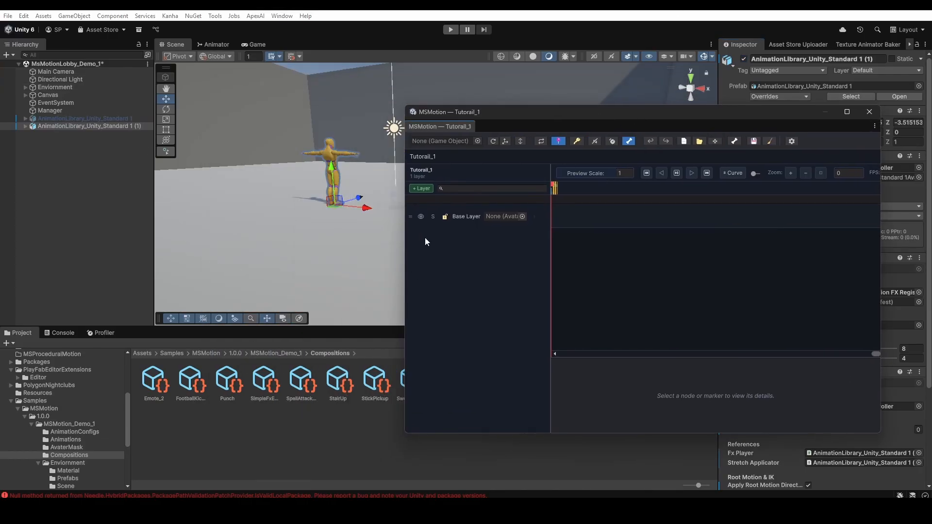
drag(477, 118, 473, 168)
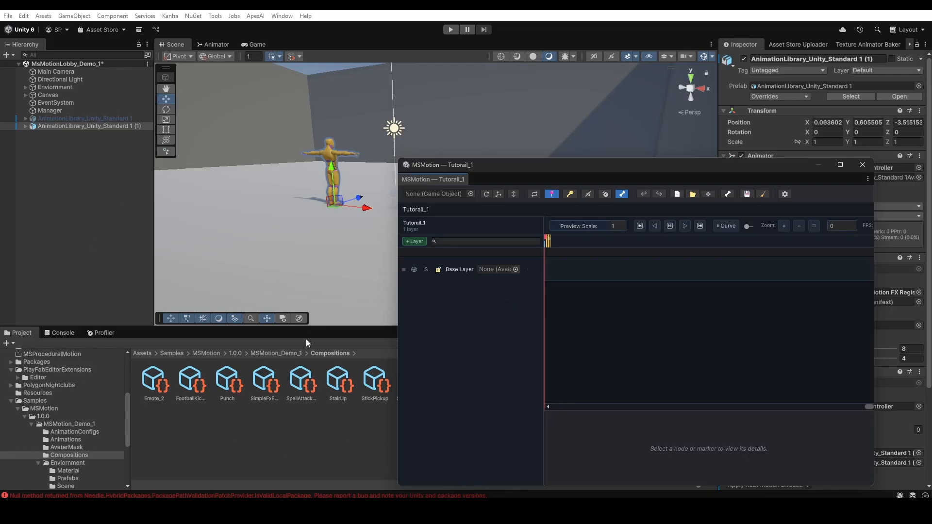
drag(528, 165, 411, 179)
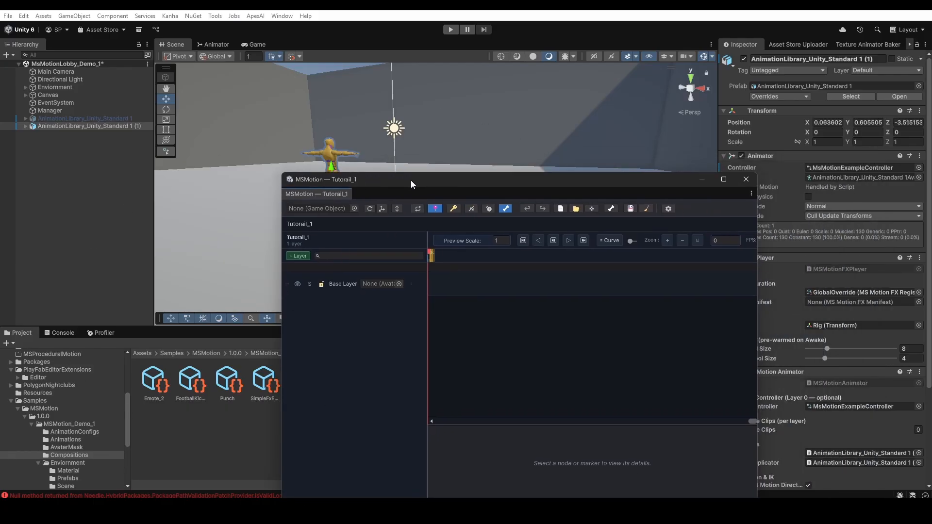
drag(332, 197, 557, 64)
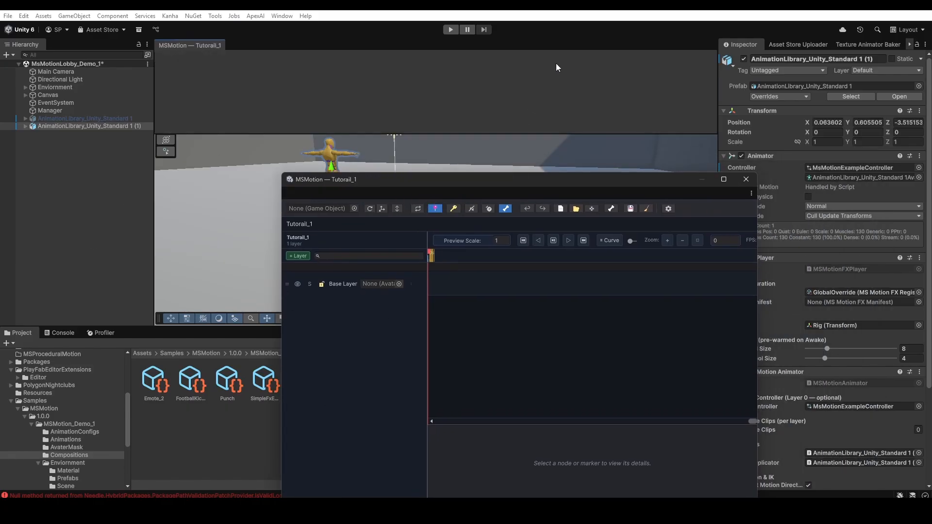
drag(641, 70, 675, 131)
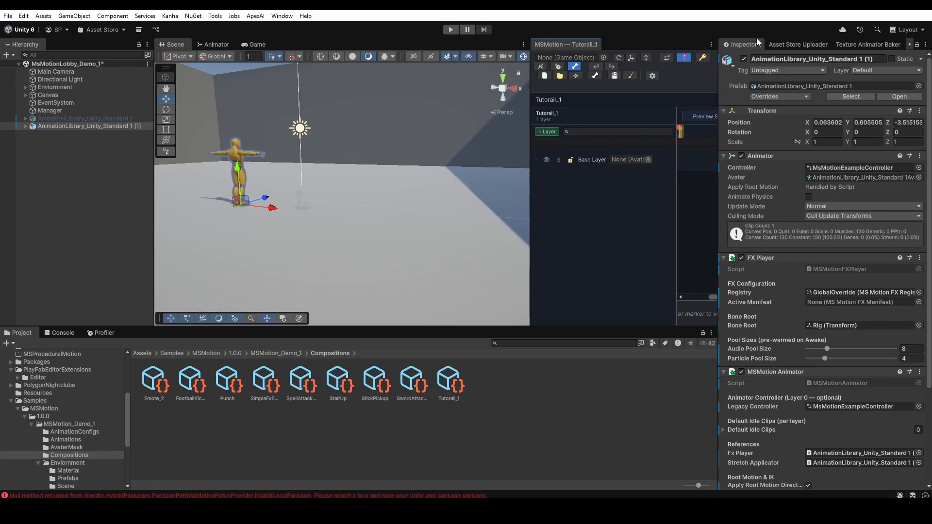
Dock the Inspector beside the Project panel and narrow it to leave more room for the assets
drag(725, 373, 689, 334)
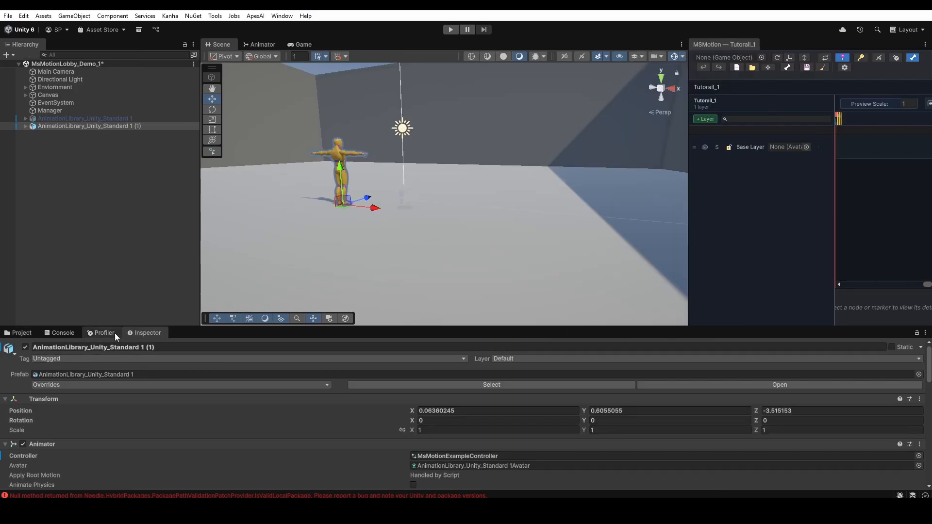
drag(159, 333, 831, 420)
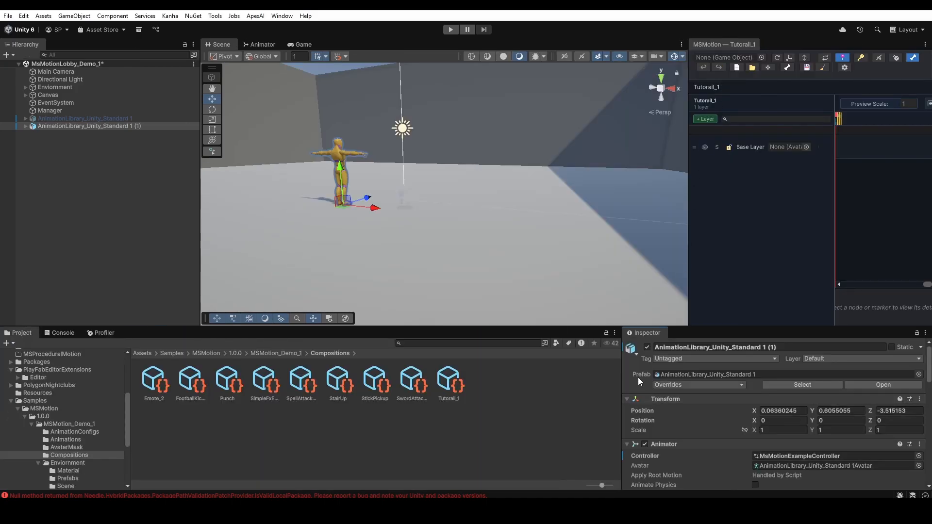
drag(624, 377, 755, 376)
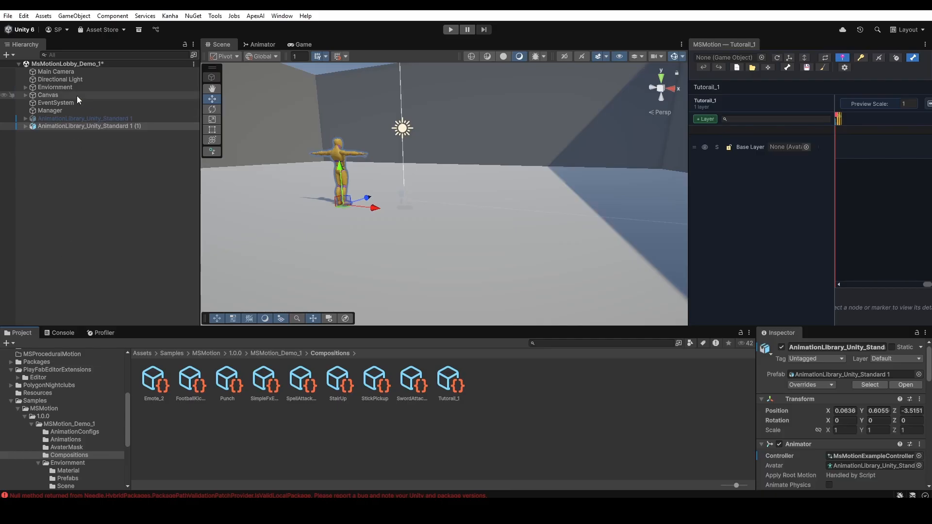
Dock the Hierarchy beside the Project panel, narrow it, and enlarge the Composition Editor's width and height
drag(25, 45, 51, 371)
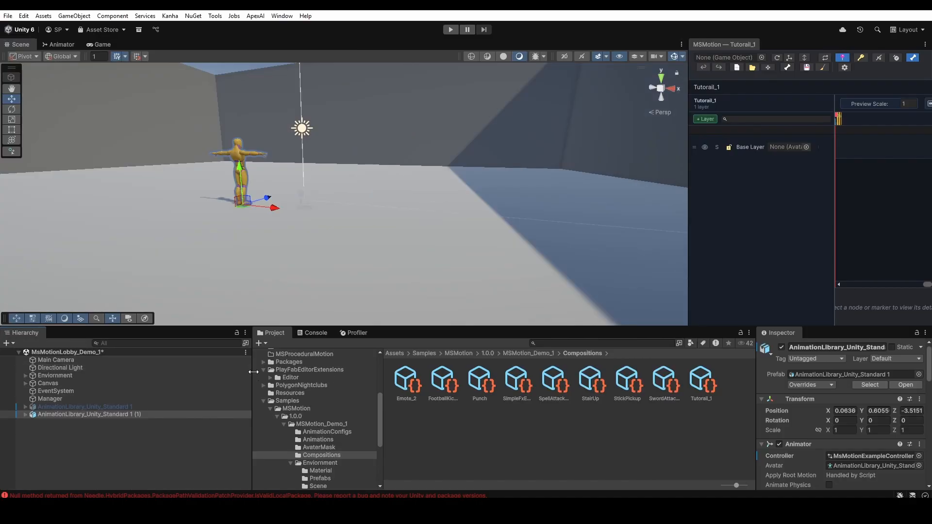
drag(253, 371, 175, 372)
drag(688, 68, 433, 90)
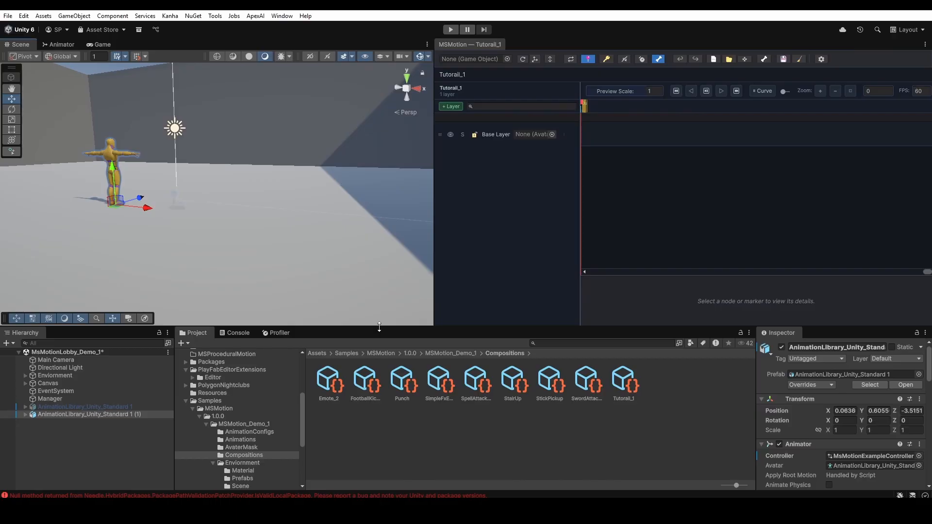
drag(379, 327, 379, 348)
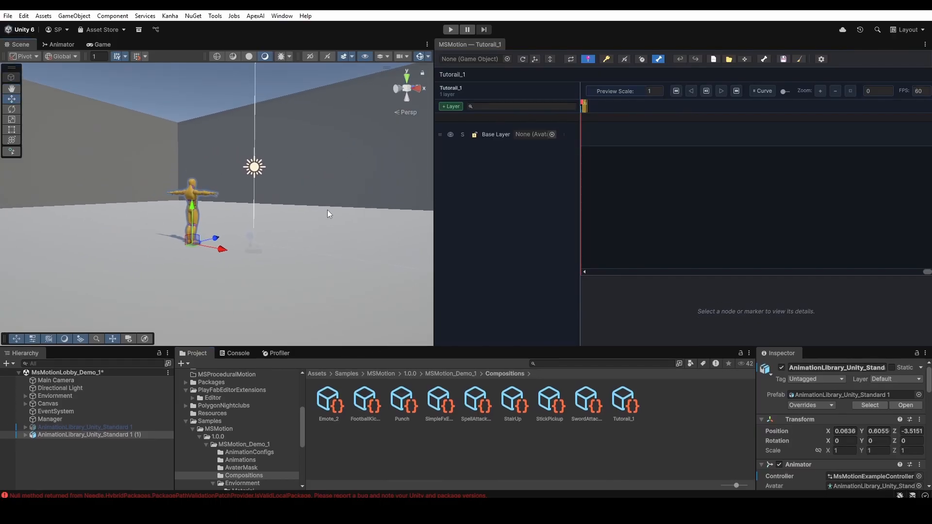
Move the duplicated character along its Z axis in the scene and assign it as the Composition Editor's target object
drag(210, 245, 121, 313)
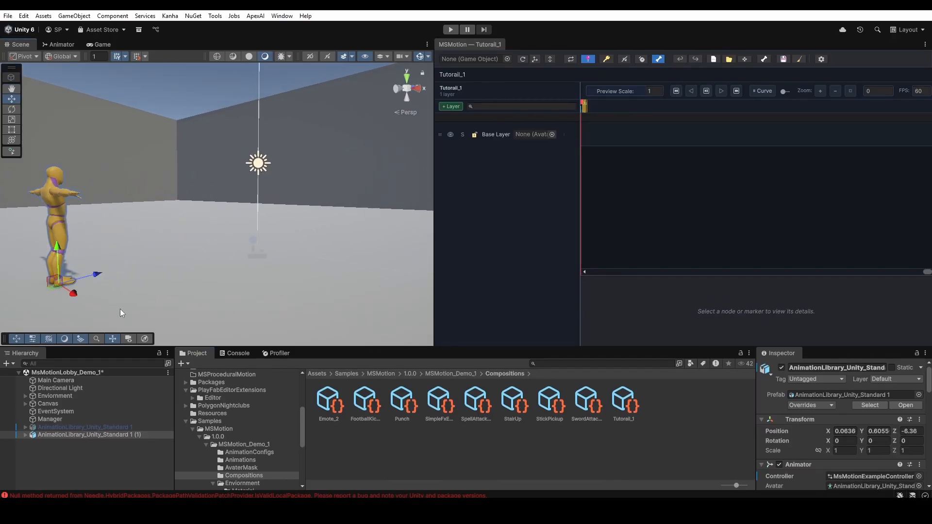
right_drag(120, 310, 103, 304)
drag(151, 433, 483, 63)
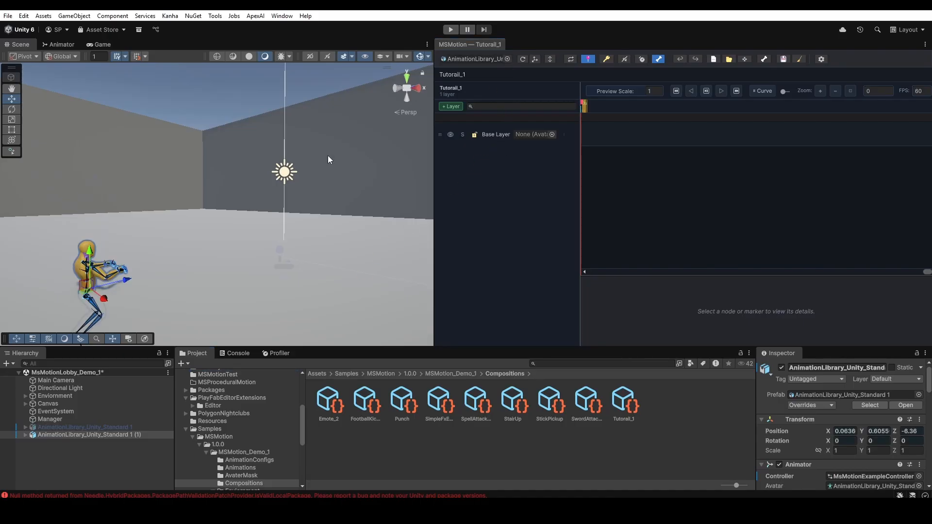
Select the duplicated character and open the ThirdParty folder of MSMotion_Demo_1 containing the Rig animation clips
click(80, 434)
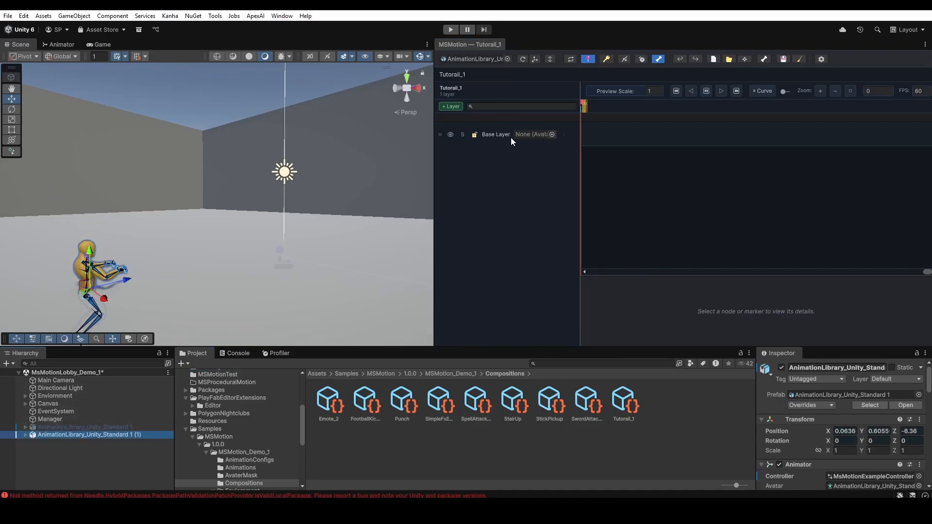
click(482, 373)
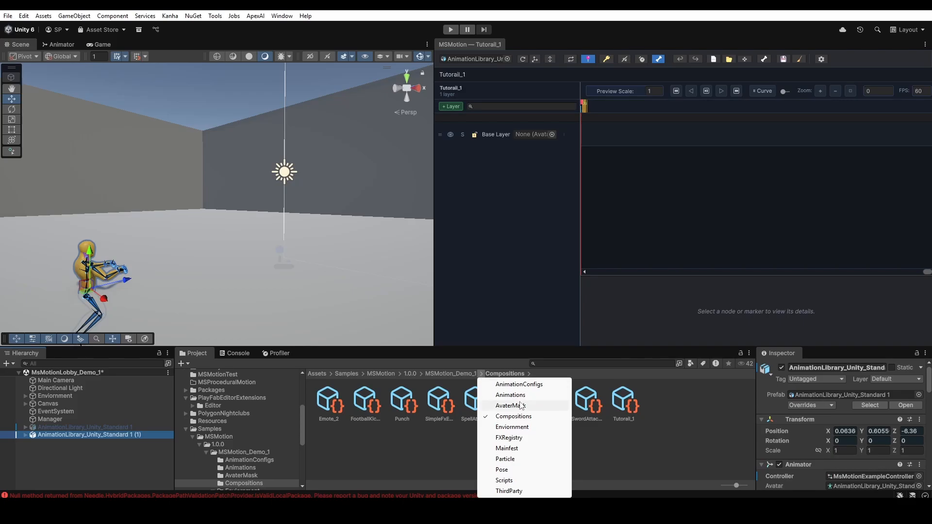
click(509, 491)
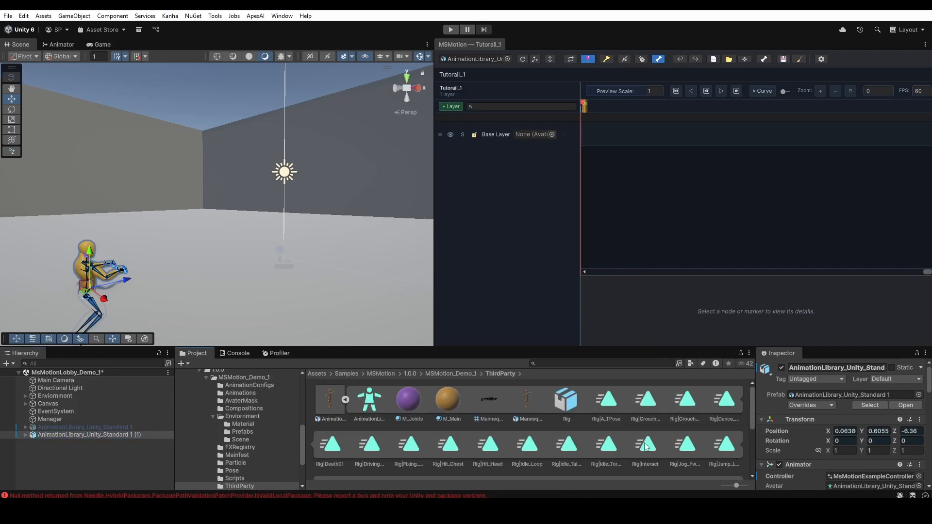
Add the Rig|Walk_Loop clip to the Base Layer at the start of the timeline, preview it, and return to the start
scroll(647, 446, down, 5)
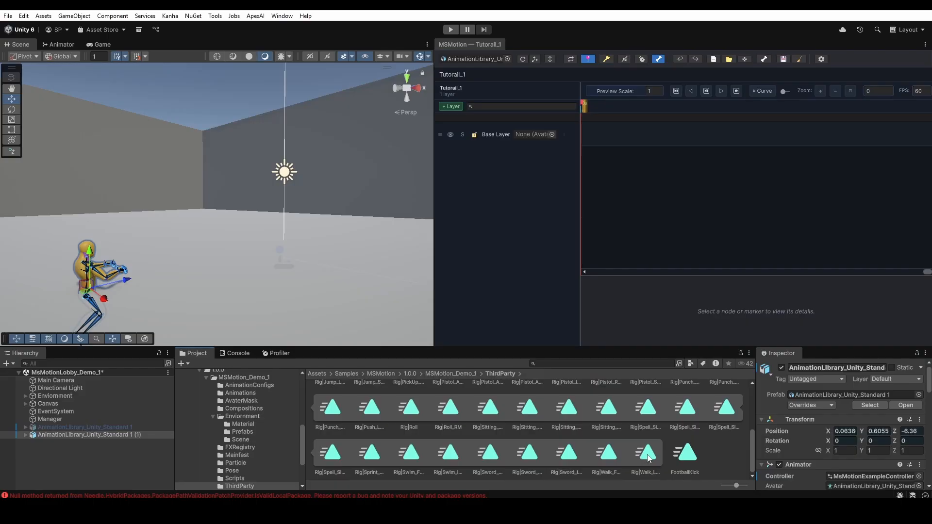
drag(647, 458, 641, 170)
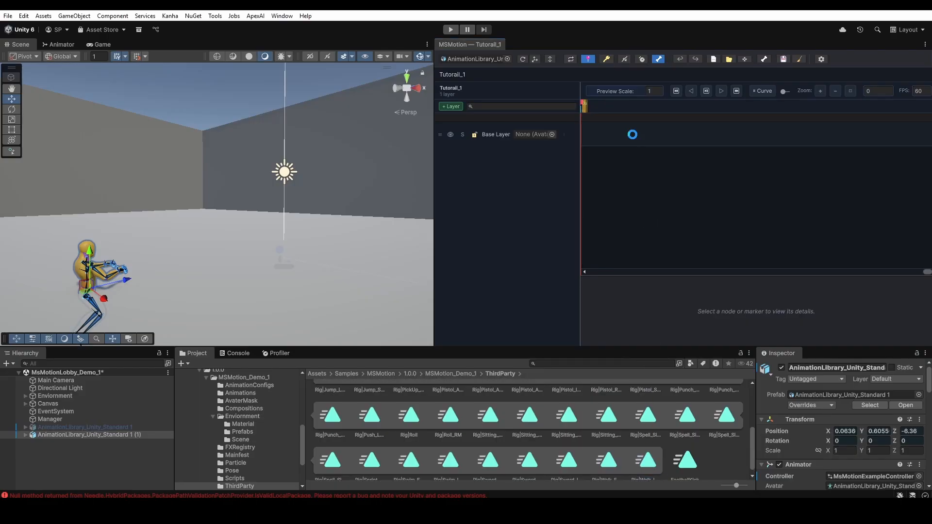
drag(657, 136, 576, 132)
click(709, 90)
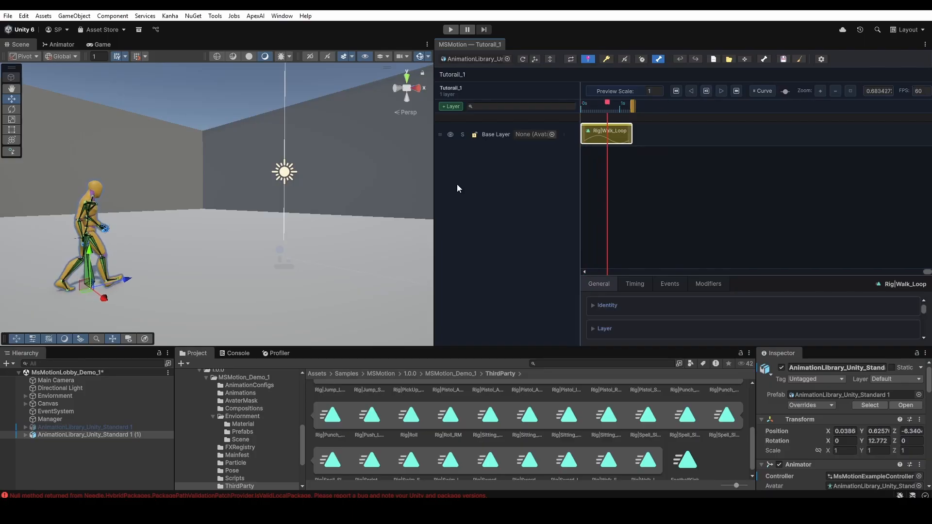
click(676, 91)
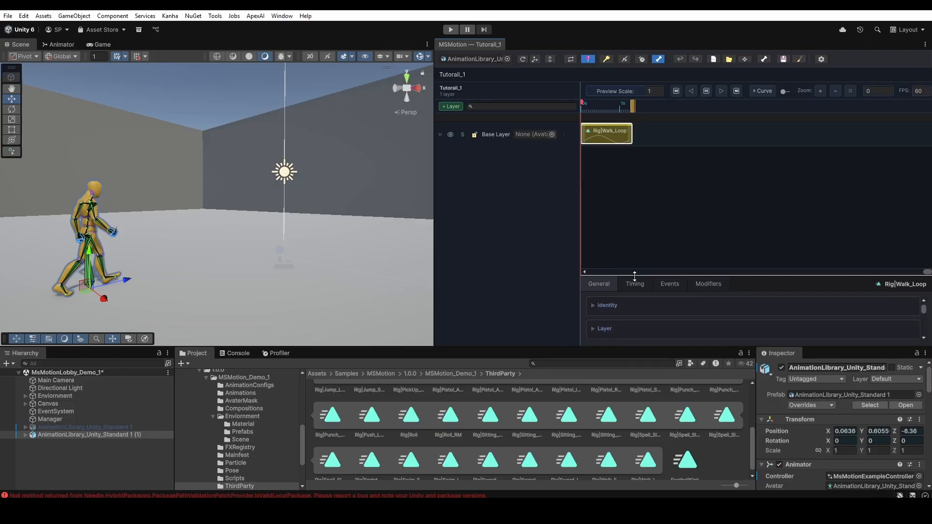
Enlarge the clip details area below the timeline and expand the walk clip's Identity section
drag(634, 276, 631, 149)
click(608, 180)
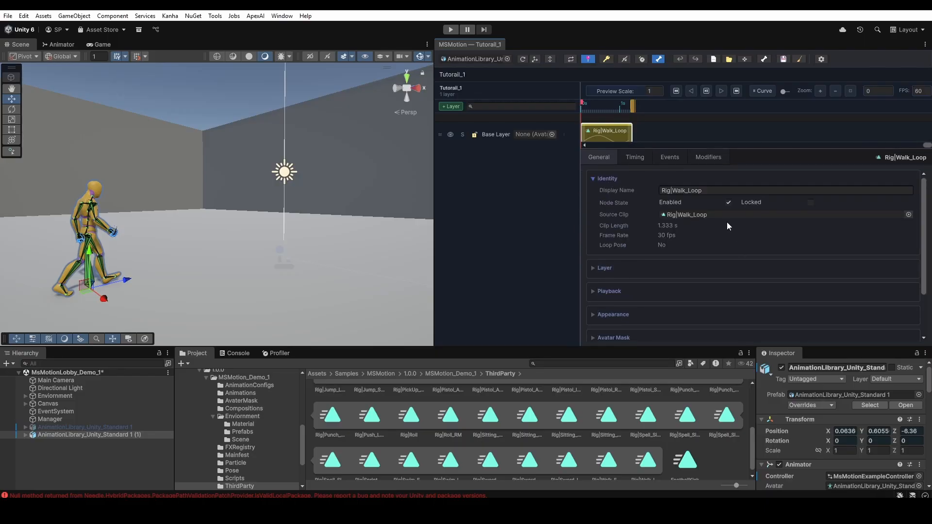
drag(697, 148, 693, 179)
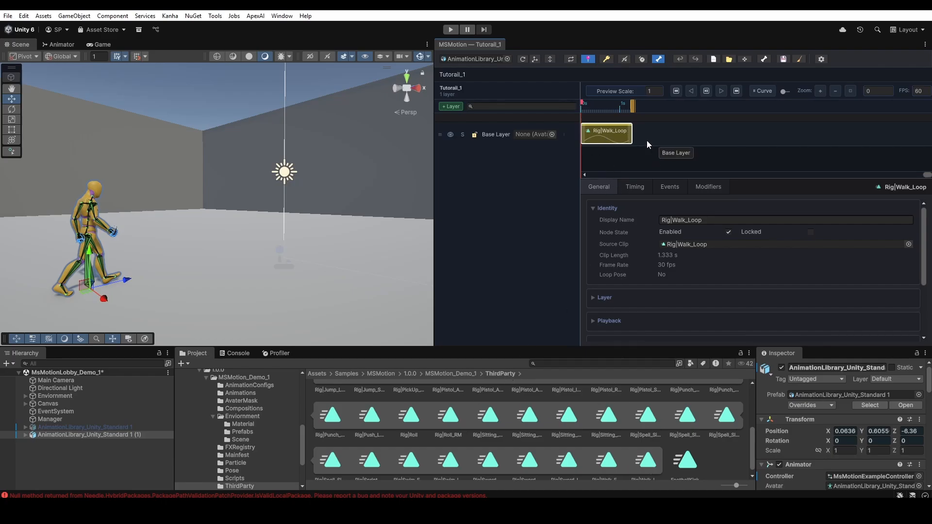
Locate the Tutorail_1 composition asset in the Compositions folder and show its sub-assets in the project
click(746, 59)
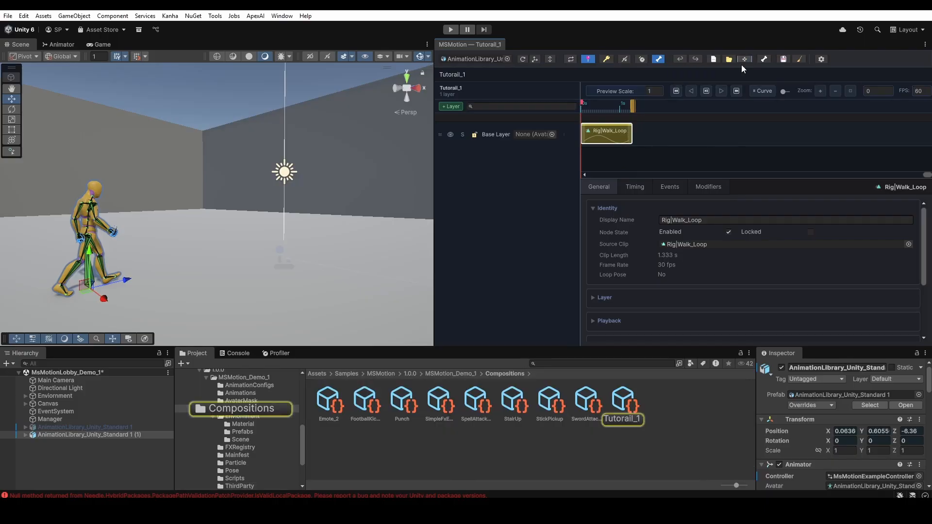
click(624, 407)
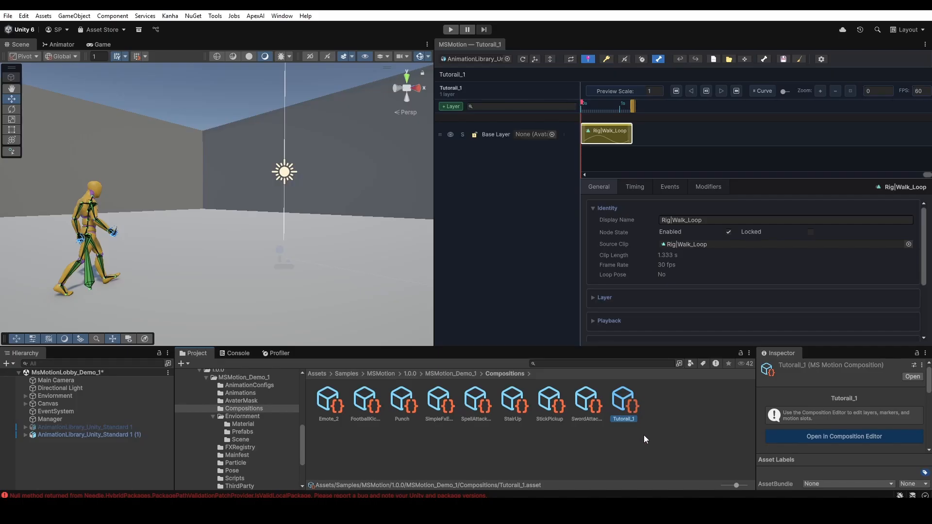
scroll(823, 444, down, 5)
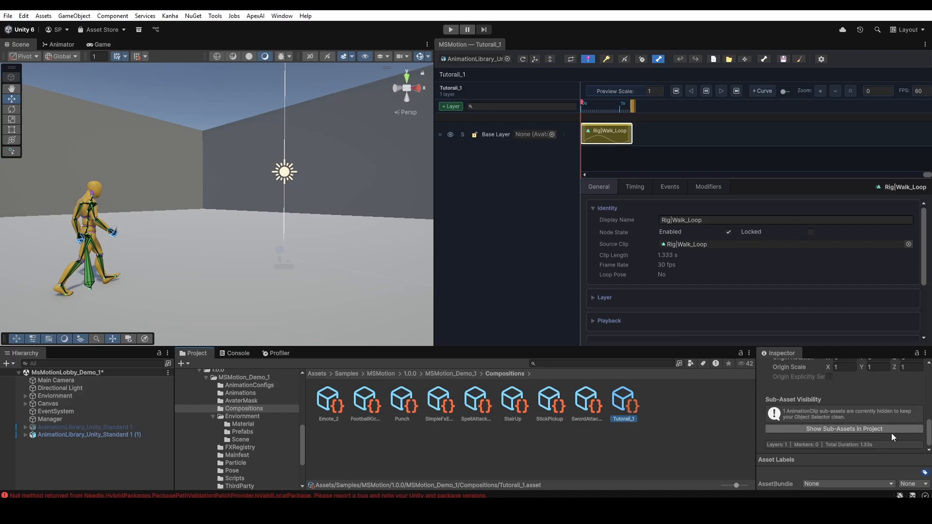
click(906, 428)
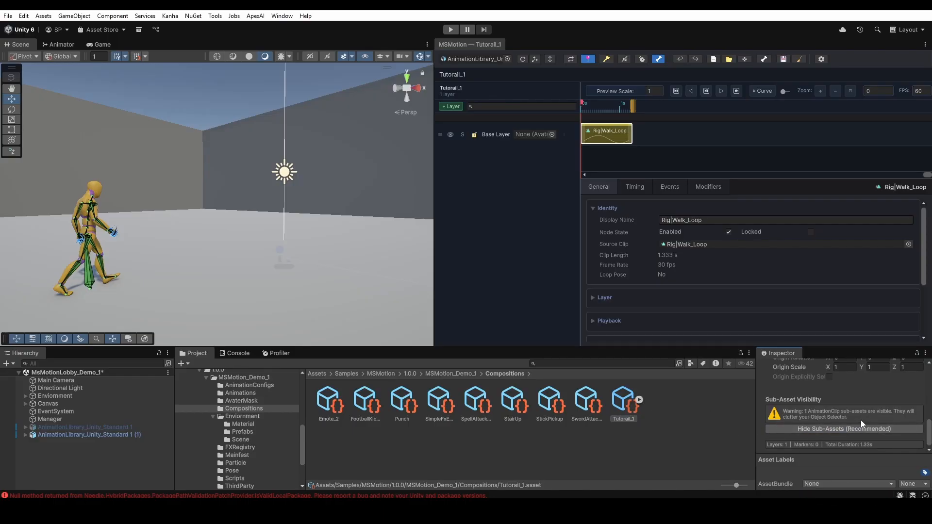
Expand the Tutorail_1 asset and examine the settings of the walk clip embedded in it
drag(848, 347, 822, 339)
click(639, 390)
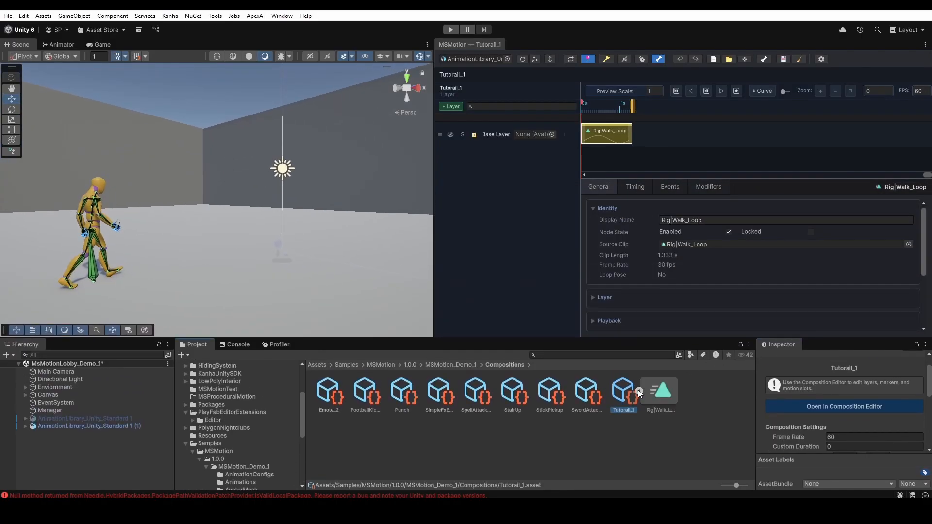
click(661, 393)
drag(848, 407, 849, 411)
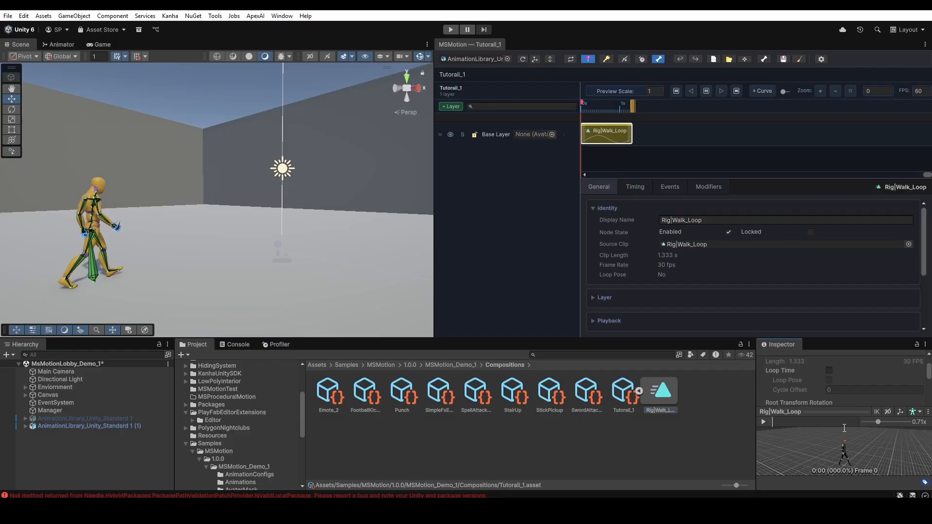
scroll(814, 401, down, 5)
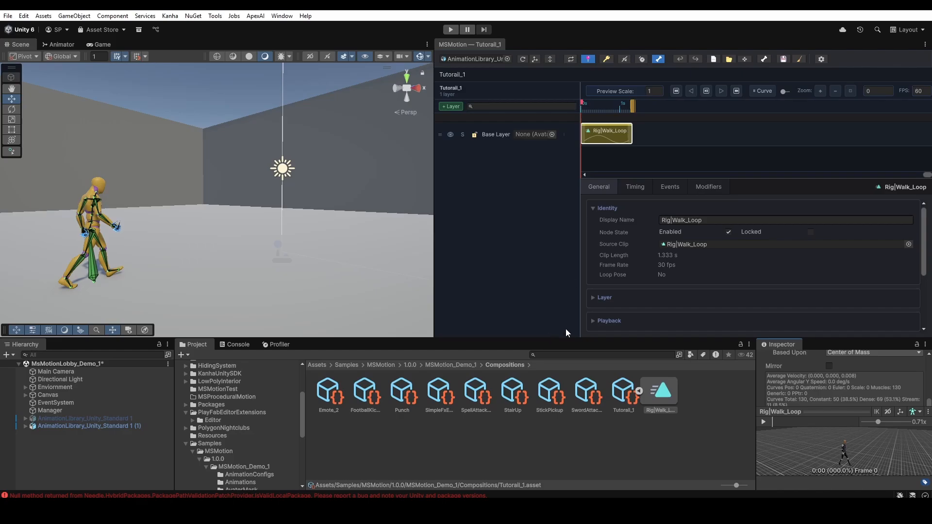
Locate the walk clip's source, then try out its Enabled and Locked node states and restore both
click(685, 245)
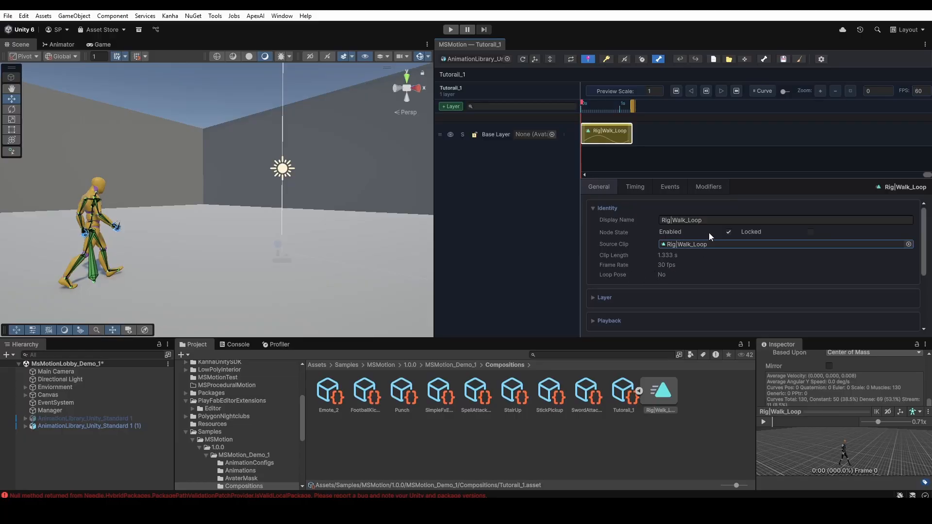
click(729, 231)
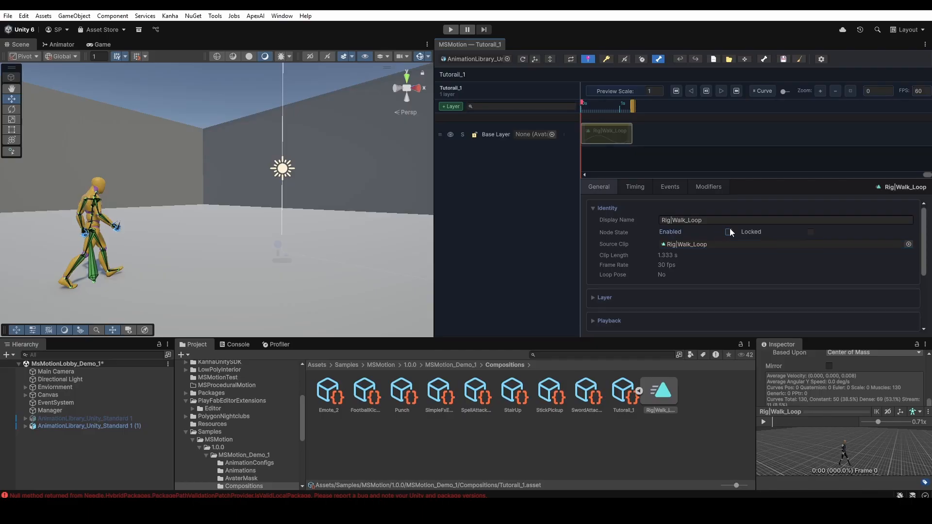
click(728, 231)
click(811, 231)
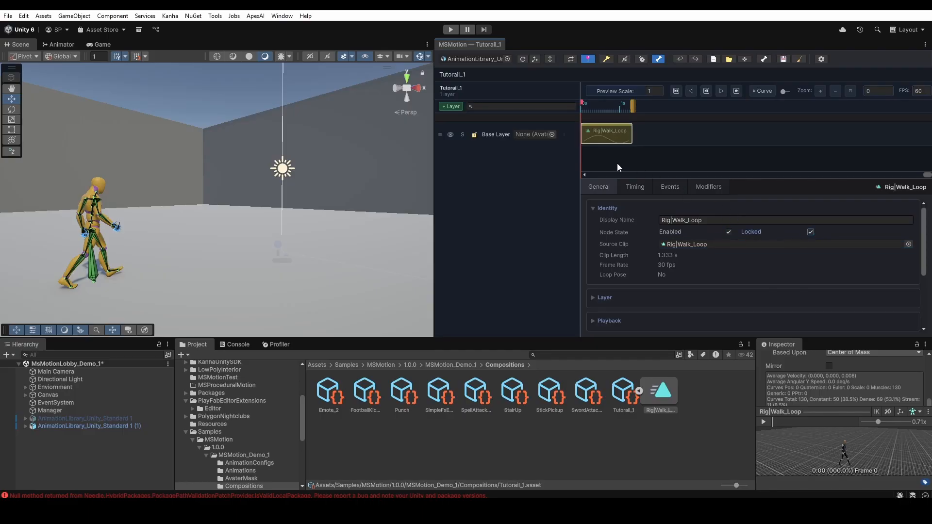
click(659, 136)
click(598, 136)
click(810, 231)
Expand the walk clip's Layer and Playback sections, review their settings, and preview the clip from the start
click(613, 295)
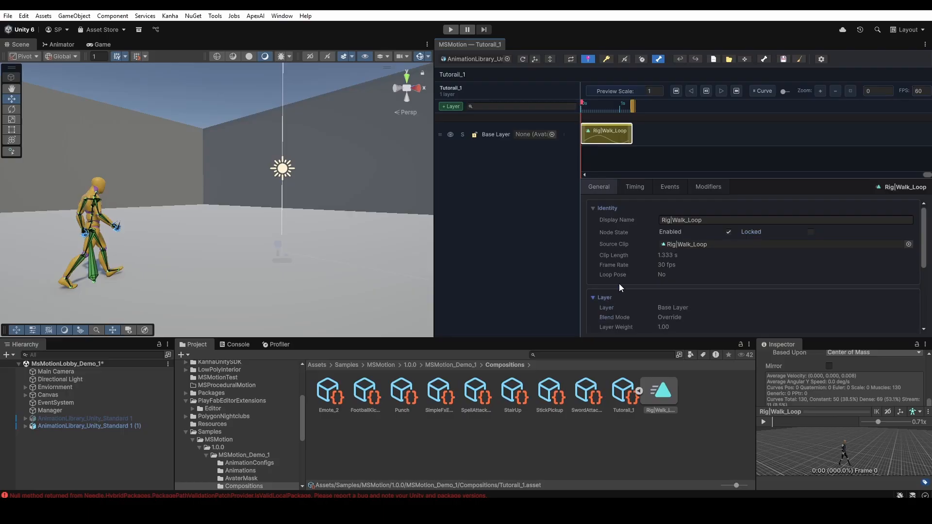
scroll(631, 272, down, 3)
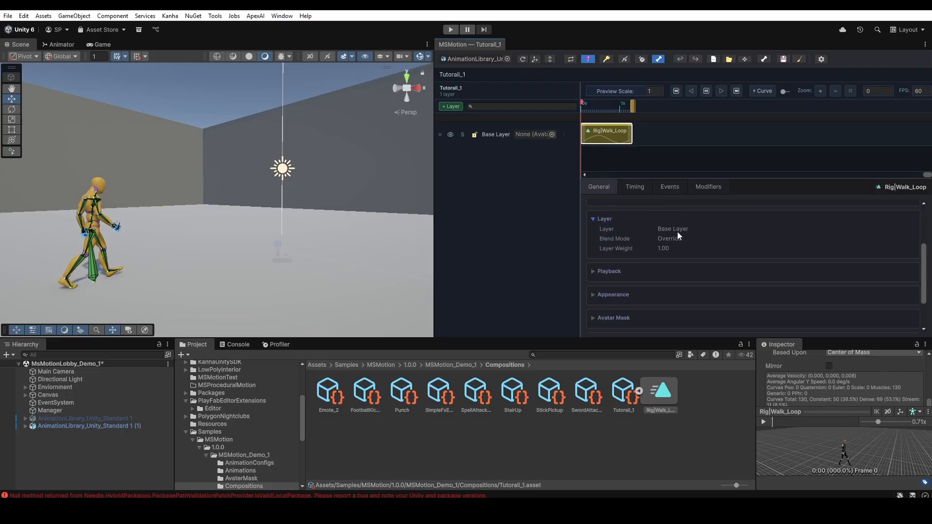
click(632, 271)
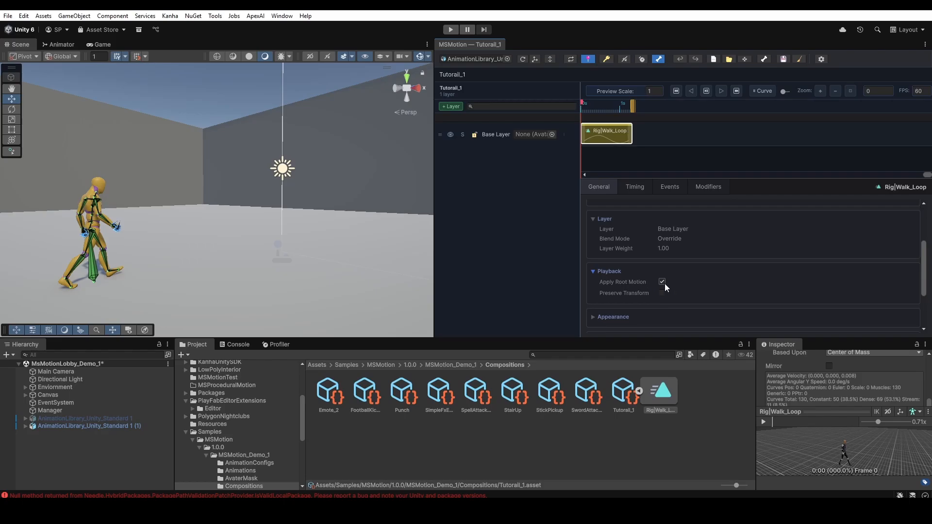
click(704, 90)
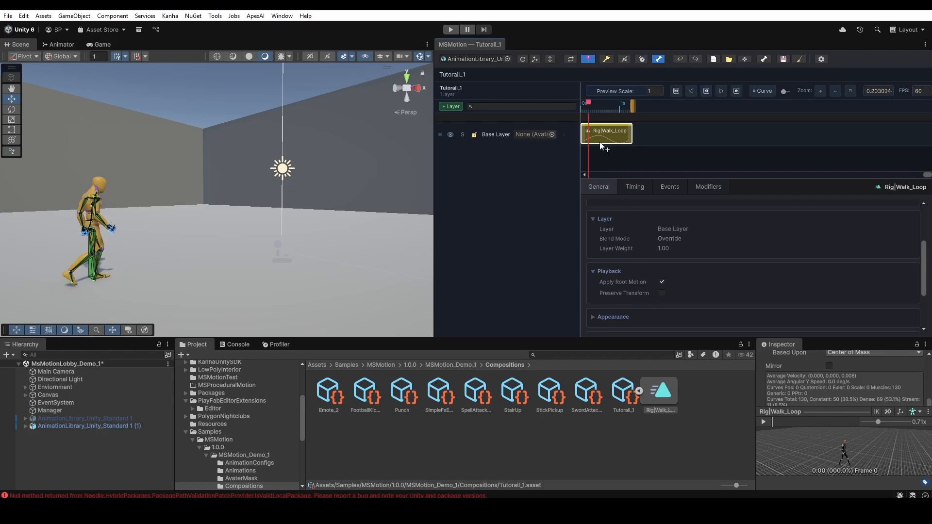
click(676, 91)
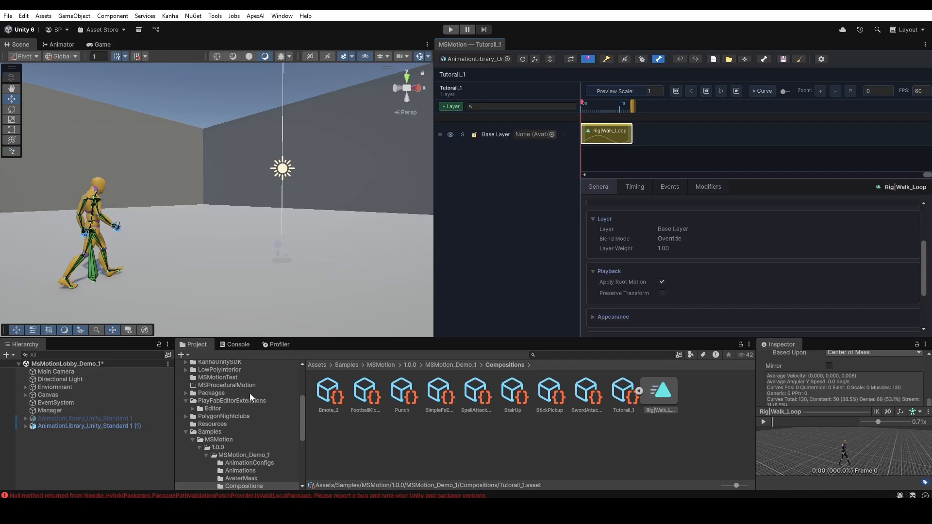
scroll(662, 308, up, 3)
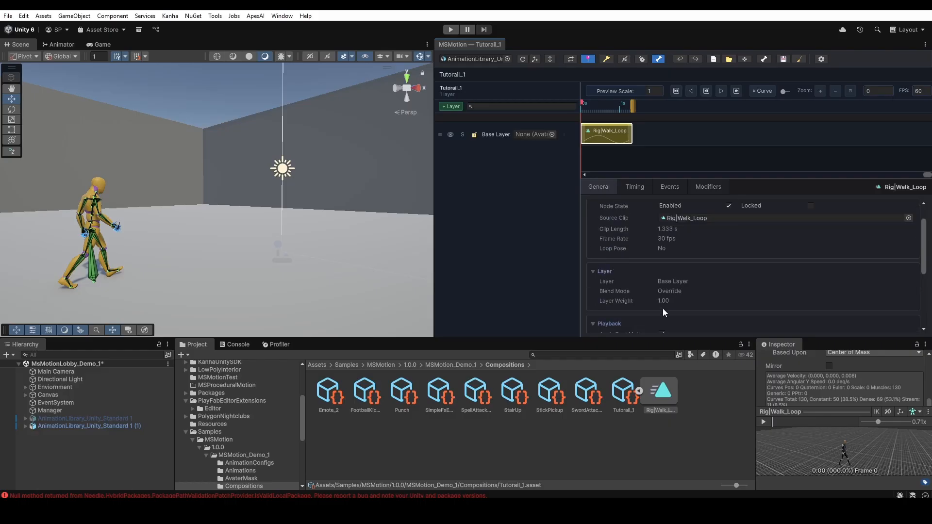
scroll(662, 308, down, 4)
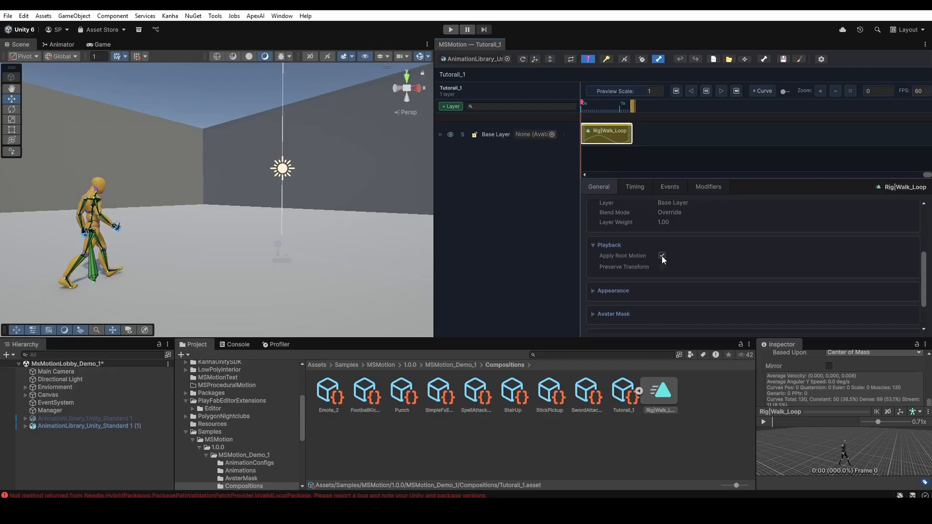
Compare the walk clip's playback with Apply Root Motion turned on and off
click(706, 91)
click(661, 256)
click(675, 90)
click(676, 91)
click(706, 91)
Enable Custom Color in the walk clip's Appearance section and set the tint color to green
click(610, 289)
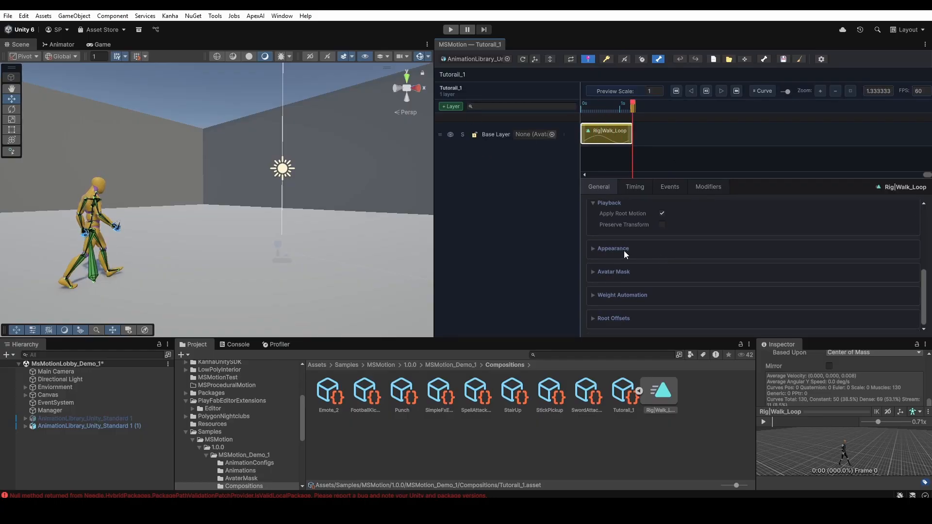
scroll(624, 250, down, 2)
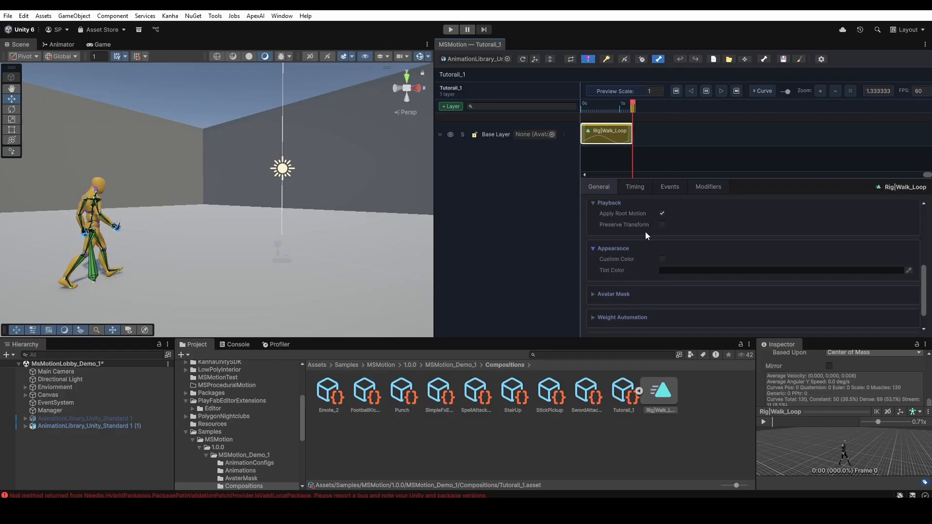
click(661, 259)
click(661, 261)
click(661, 260)
click(665, 270)
click(730, 295)
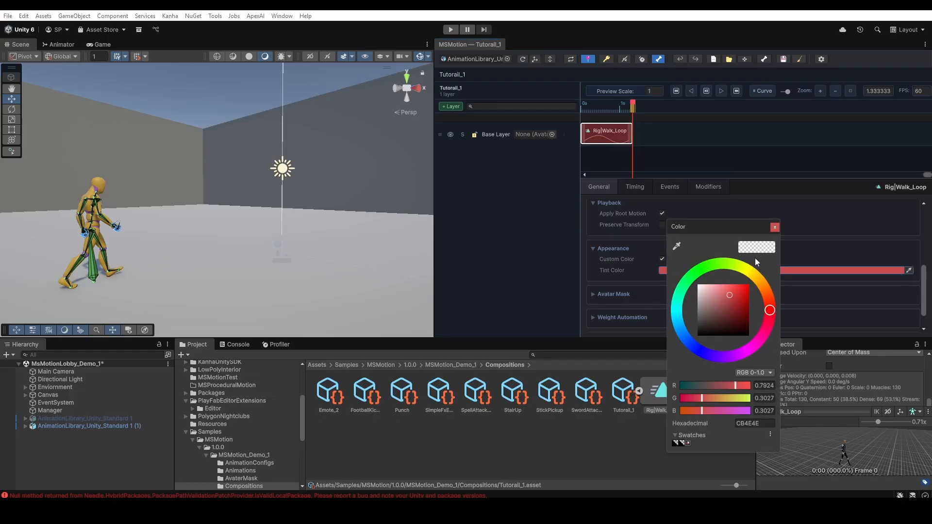
click(695, 274)
click(775, 227)
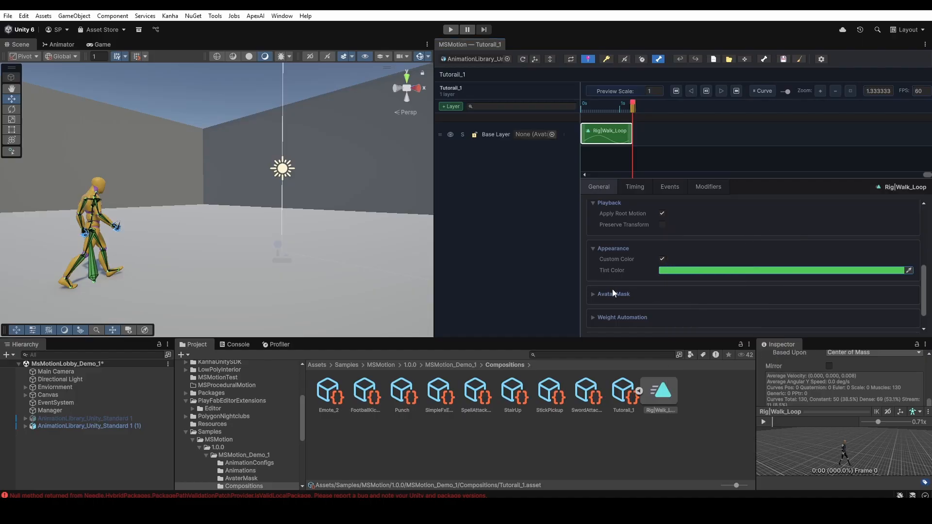
Assign the ChestOnly avatar mask as the walk clip's Slot Mask
click(611, 293)
scroll(737, 275, down, 2)
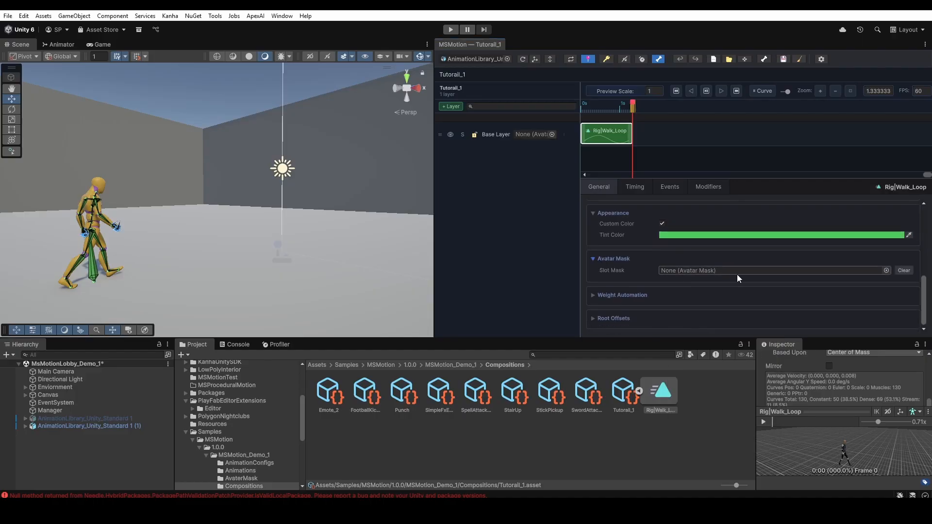
click(886, 270)
click(888, 319)
click(921, 265)
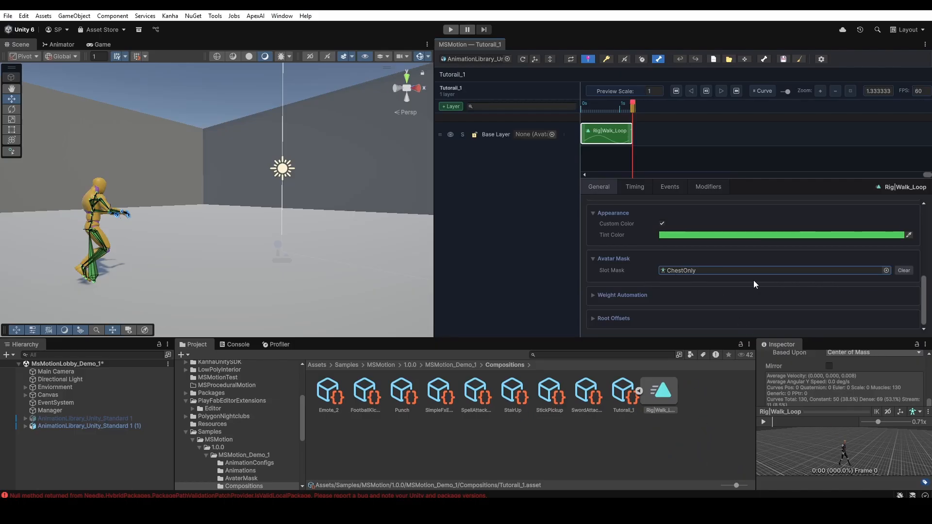
Locate the ChestOnly mask in the AvaterMask folder and look up the option for creating an Avatar Mask asset
click(680, 272)
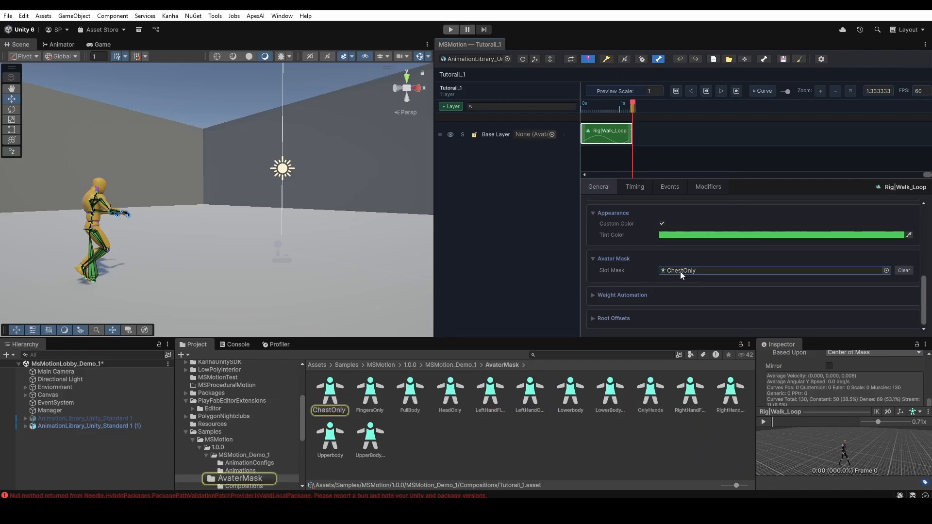
right_click(481, 425)
mouse_move(558, 121)
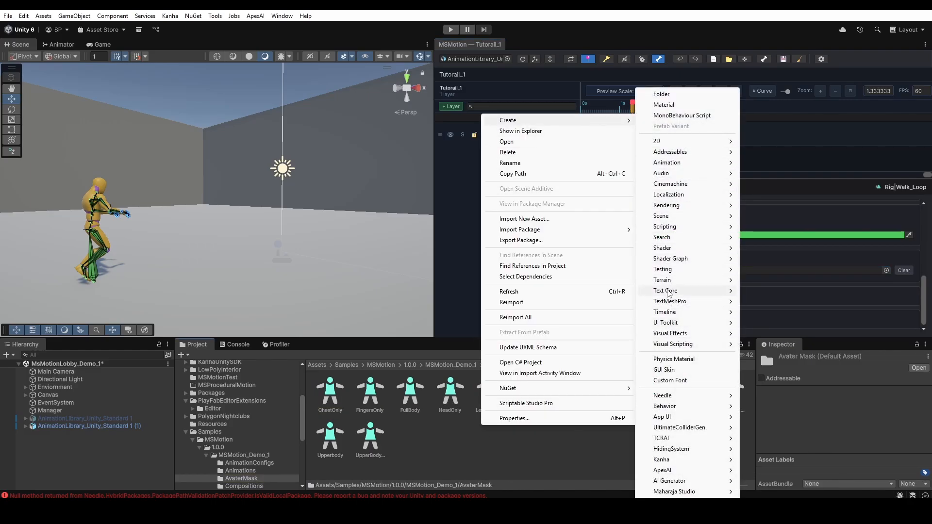
mouse_move(680, 162)
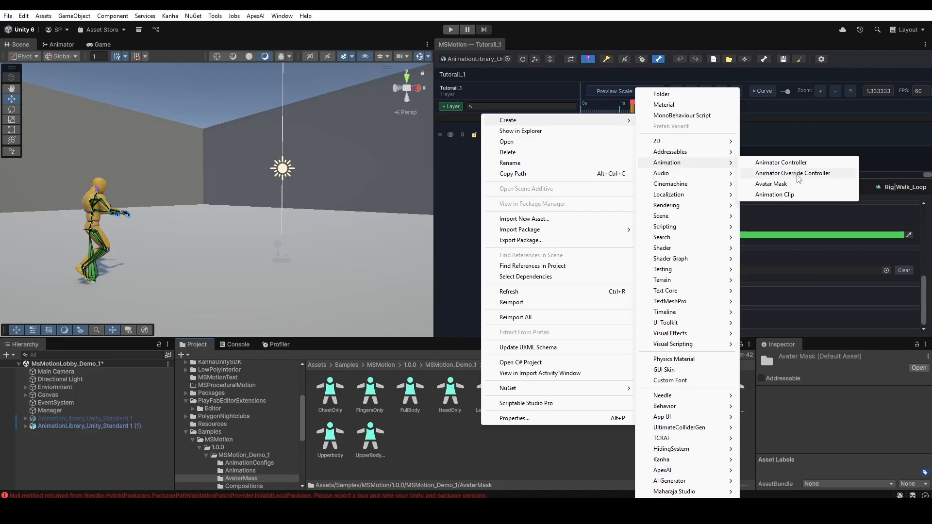
click(501, 444)
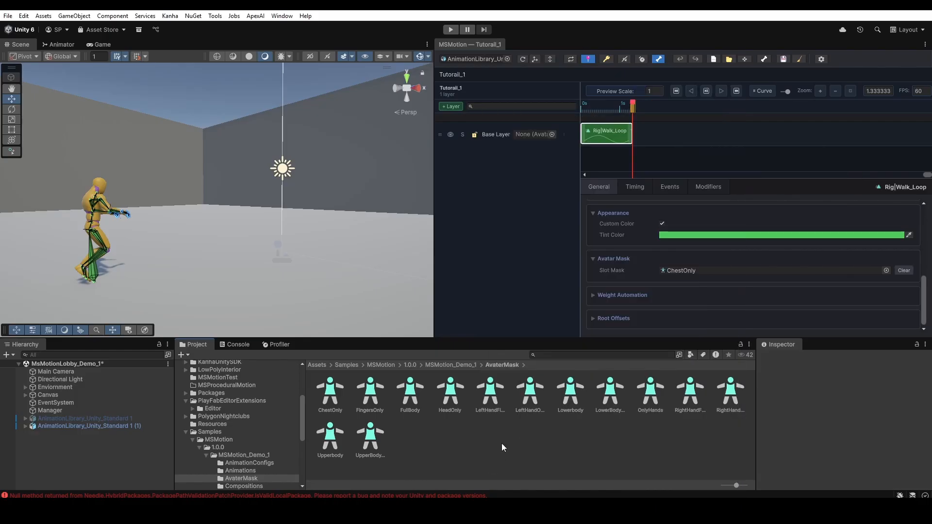
Enable Use Weight Curve in the walk clip's Weight Automation, apply the rising linear preset to the Override Curve, and preview the clip
click(612, 295)
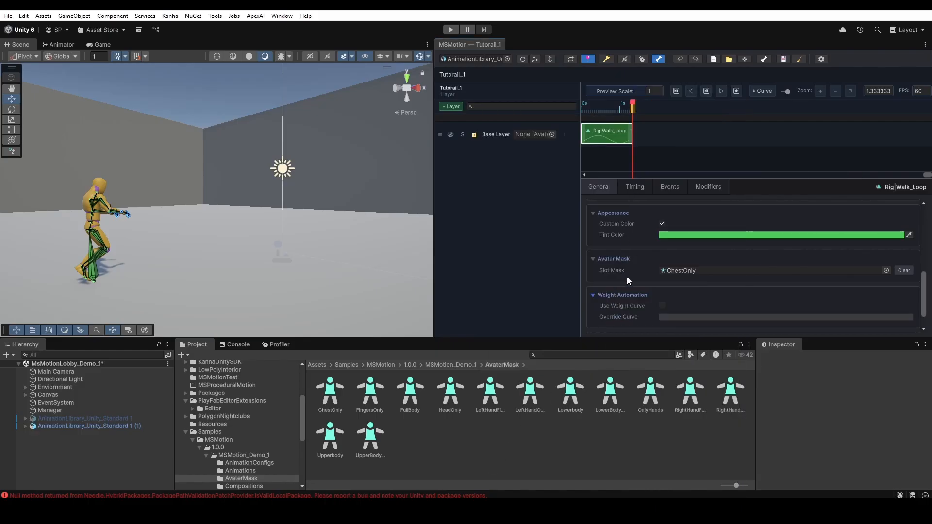
scroll(627, 279, down, 1)
click(662, 283)
click(675, 295)
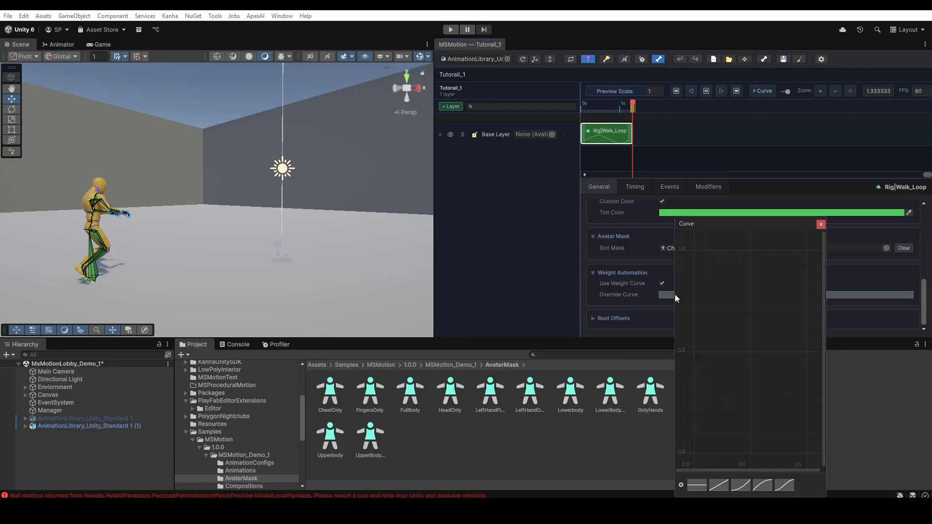
click(718, 487)
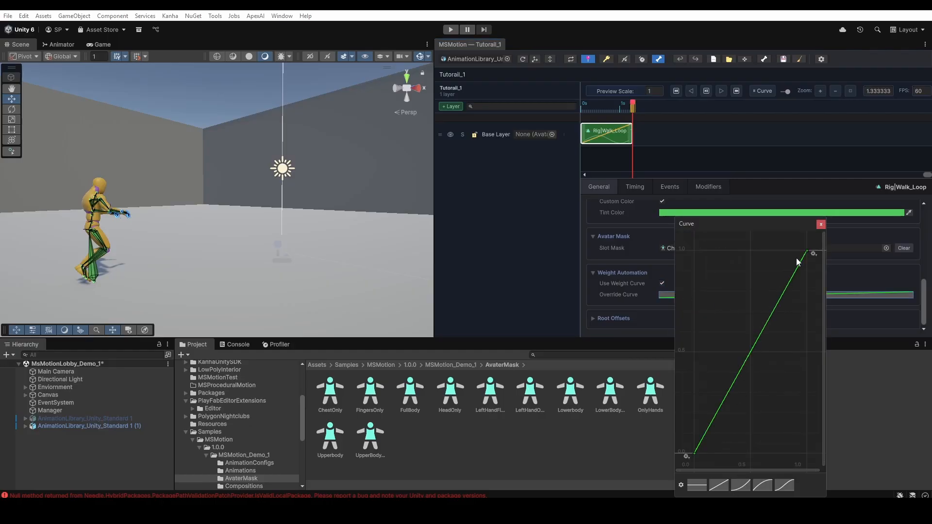
click(821, 224)
click(706, 89)
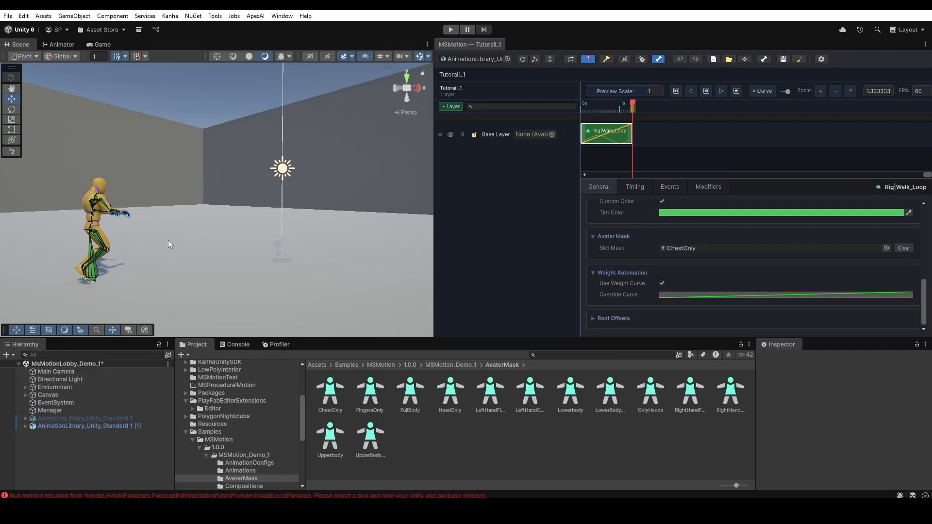
Try the ease-out preset on the Override Curve, adding a key and moving it to about 0.222, 0.772
click(716, 295)
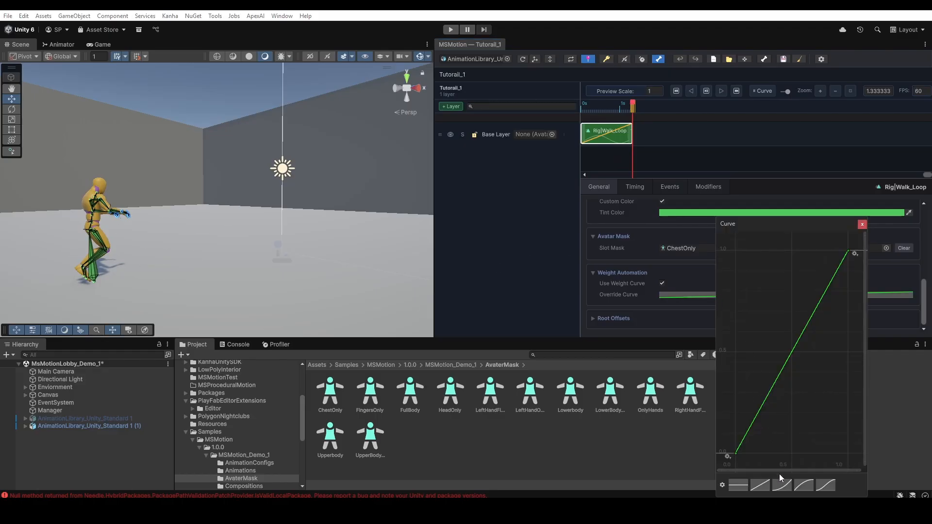
click(804, 487)
right_click(785, 318)
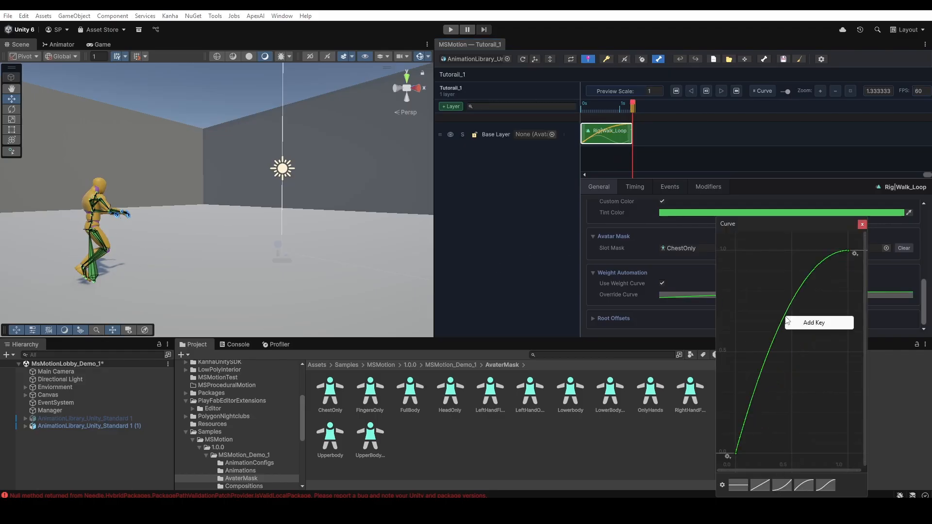
click(792, 323)
drag(785, 317, 770, 304)
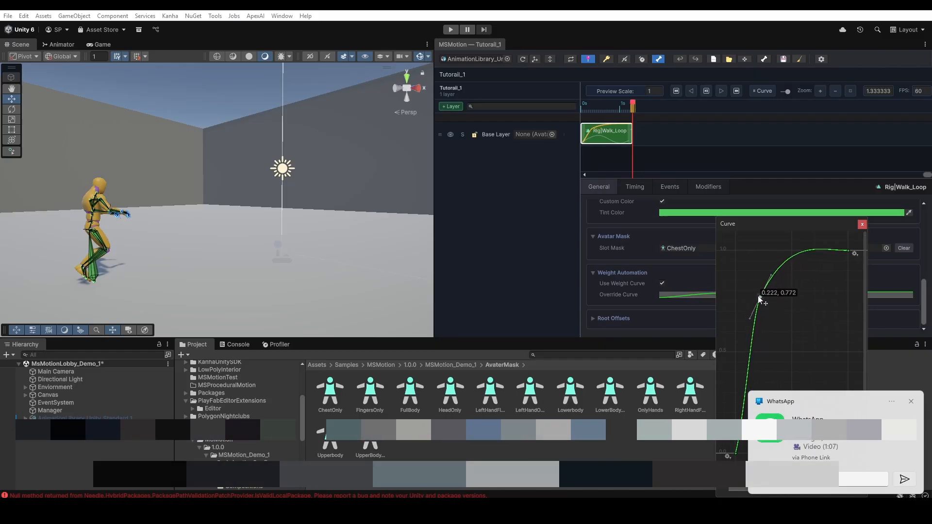
click(862, 225)
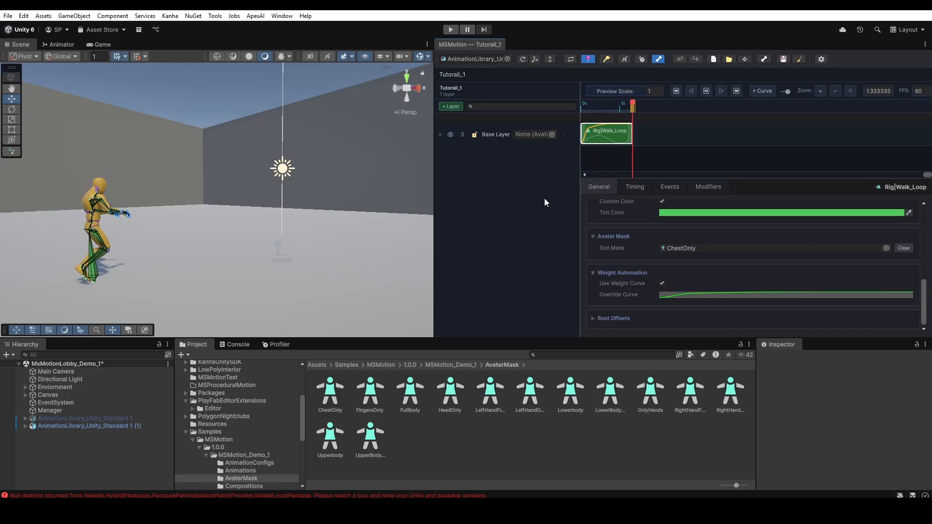
Clear the walk clip's Slot Mask and apply the rising linear preset to its Override Curve, previewing the playback
click(904, 248)
click(675, 91)
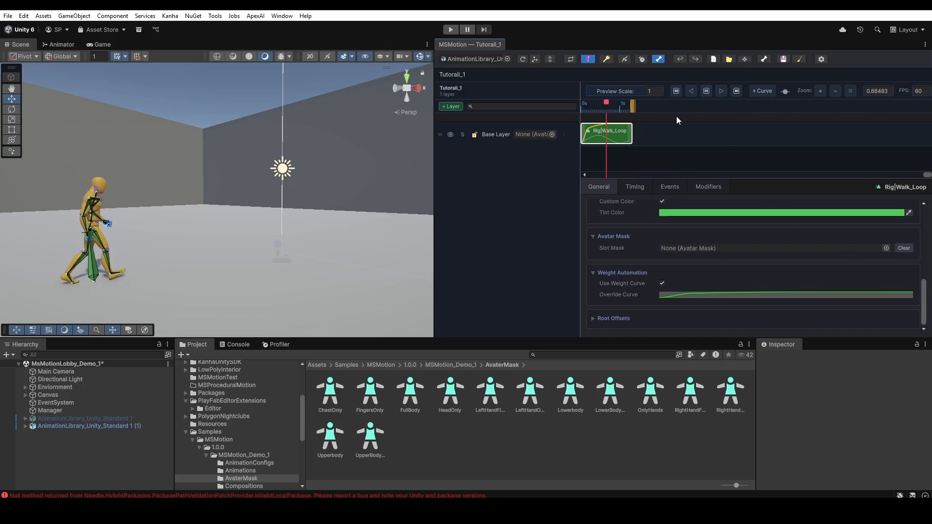
click(689, 295)
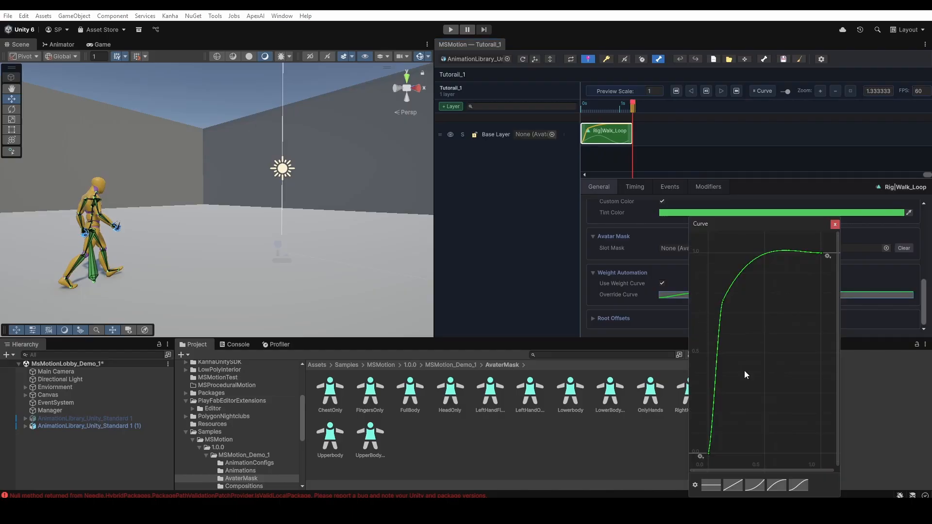
click(736, 482)
click(824, 221)
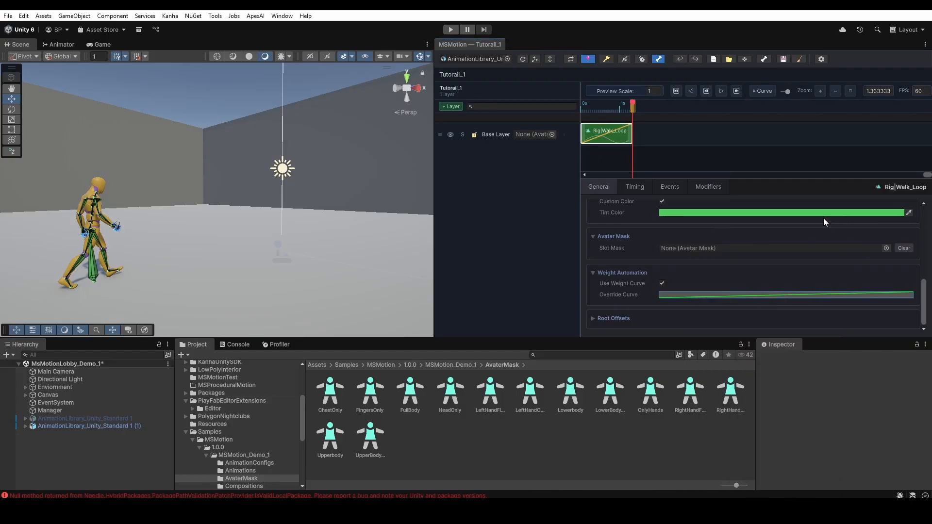
click(678, 90)
click(705, 92)
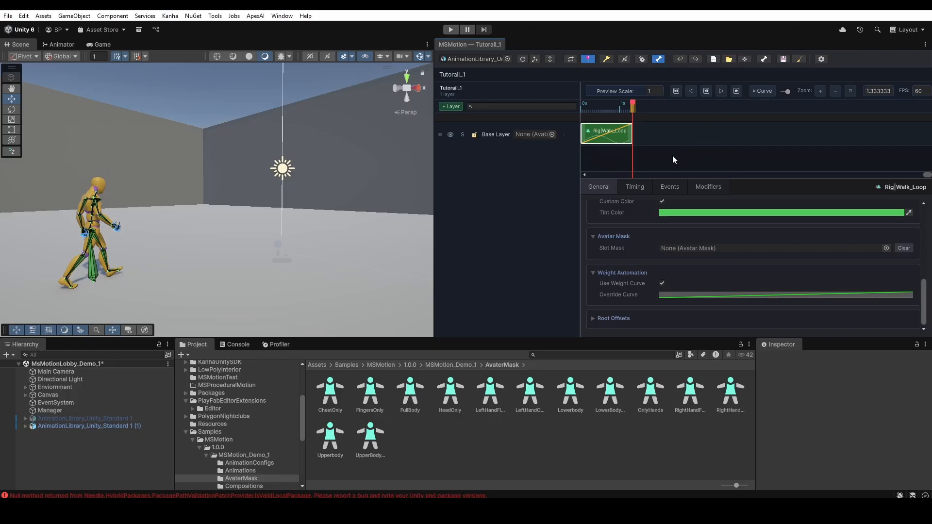
Try a Root Offsets Pos Offset of 1 on Y and 1 on X, resetting each to 0
click(610, 319)
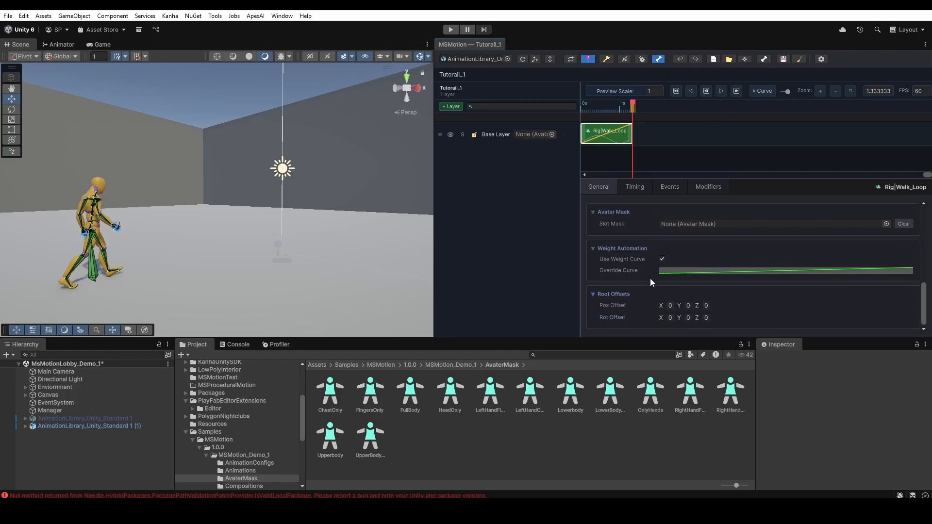
click(693, 306)
text(1)
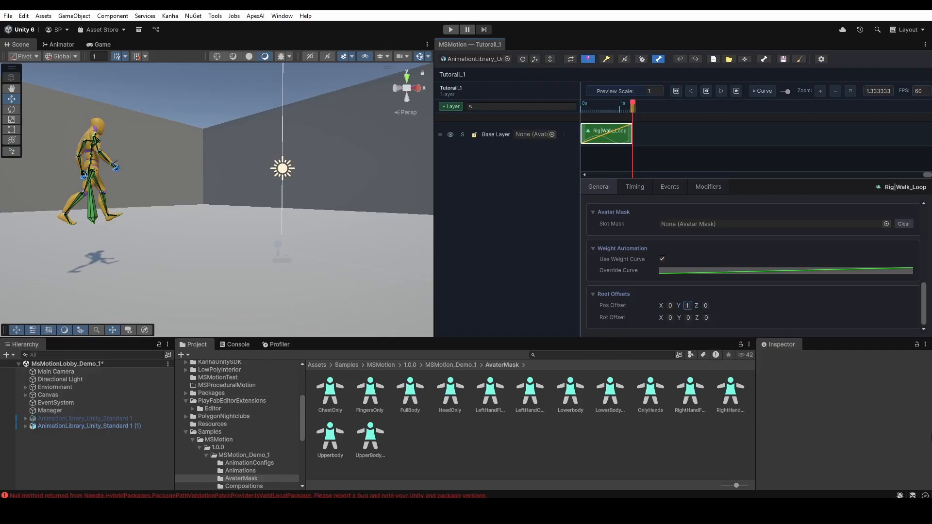
key(BackSpace)
click(670, 305)
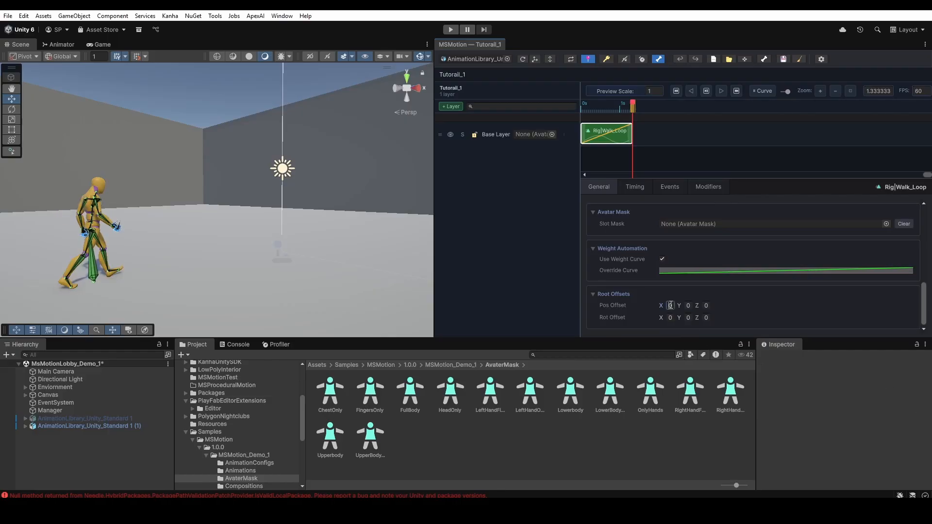
text(1)
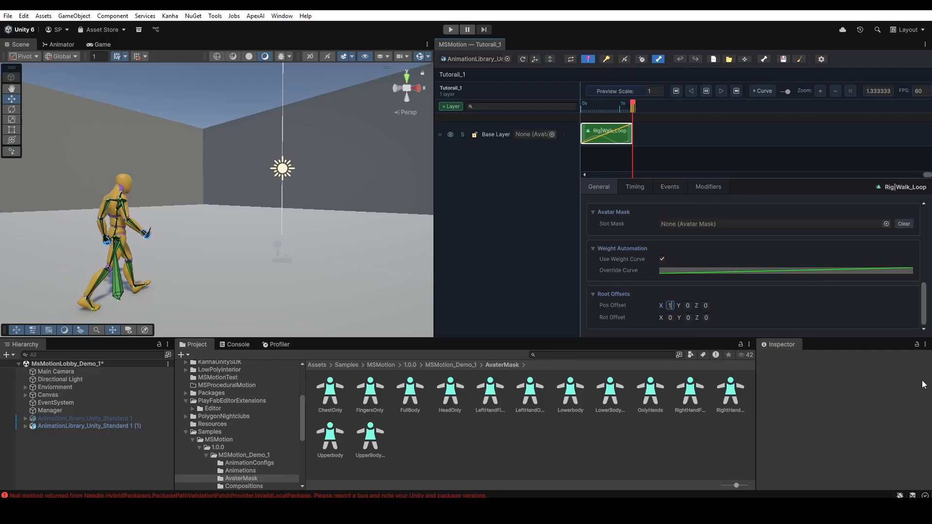
key(BackSpace)
text(0)
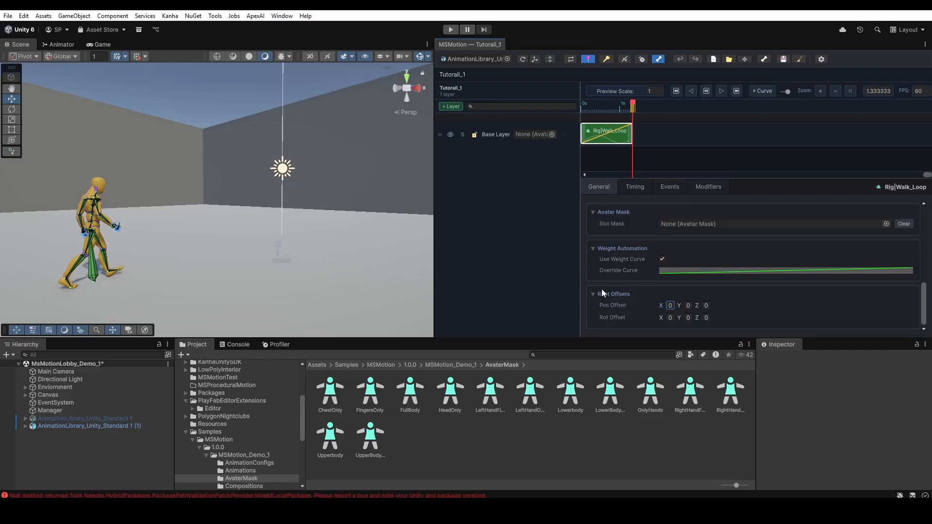
Collapse the walk clip's expanded General sections and open its Timing settings
click(621, 293)
click(619, 272)
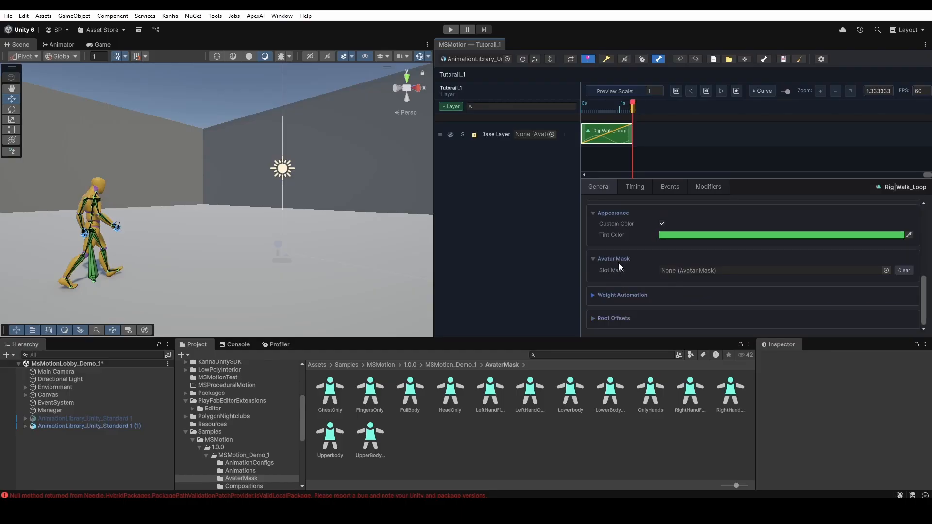
click(617, 259)
click(616, 223)
click(639, 187)
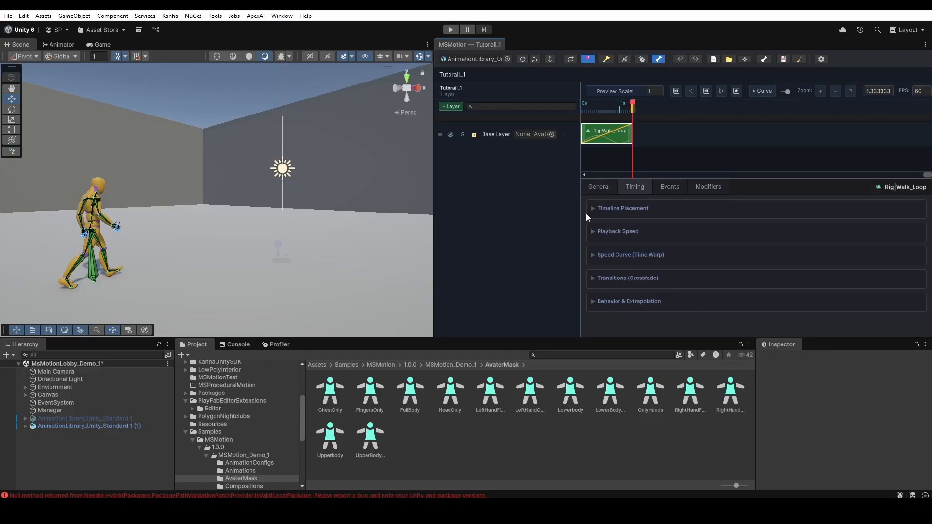
Try a Start Time of 1 s in the walk clip's Timeline Placement and restore it to 0
click(619, 210)
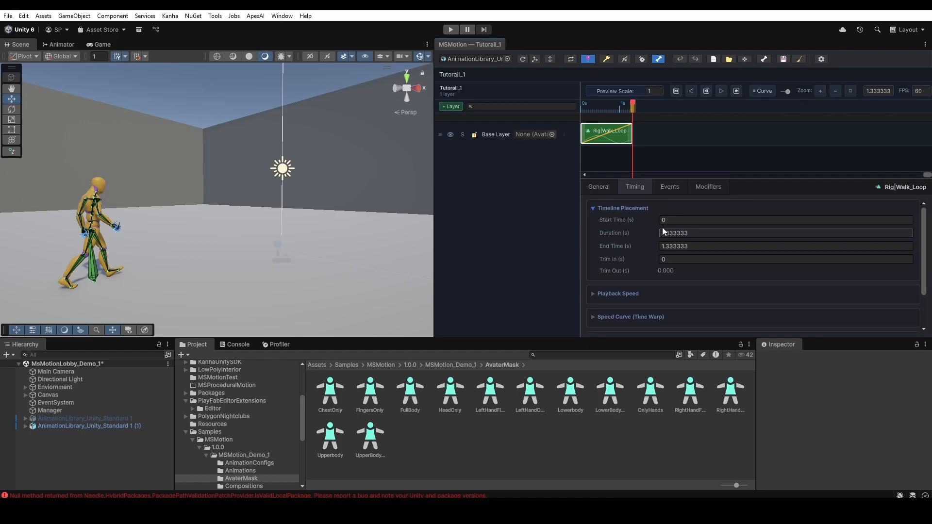
click(681, 222)
text(1)
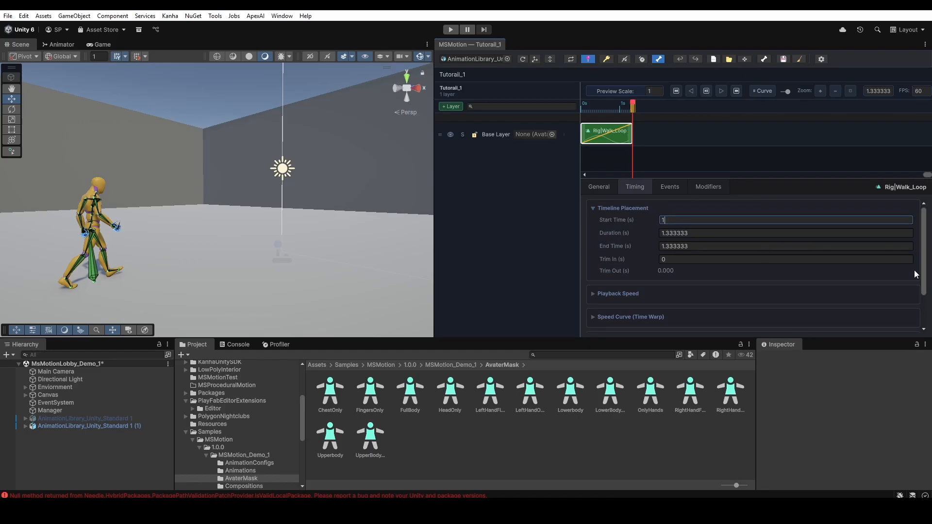
key(Return)
scroll(913, 269, down, 1)
scroll(914, 270, up, 1)
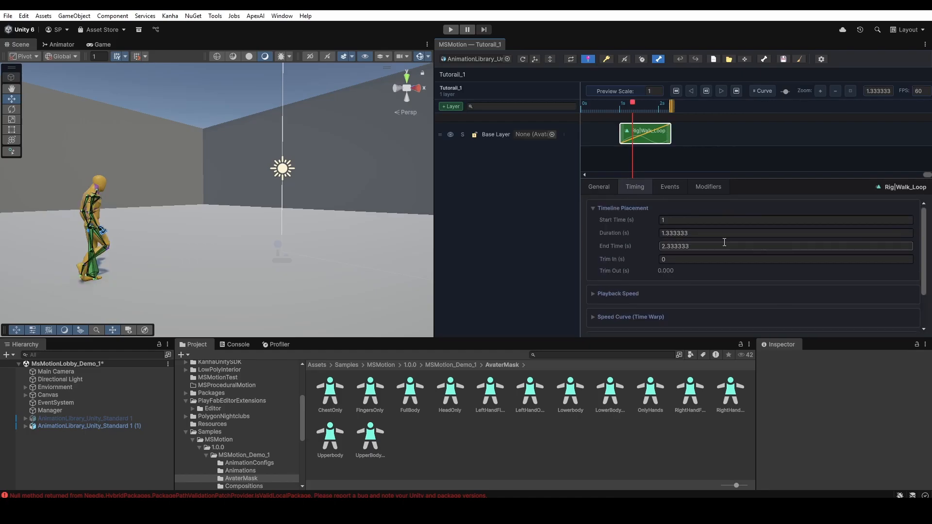
click(667, 220)
text(0)
key(Return)
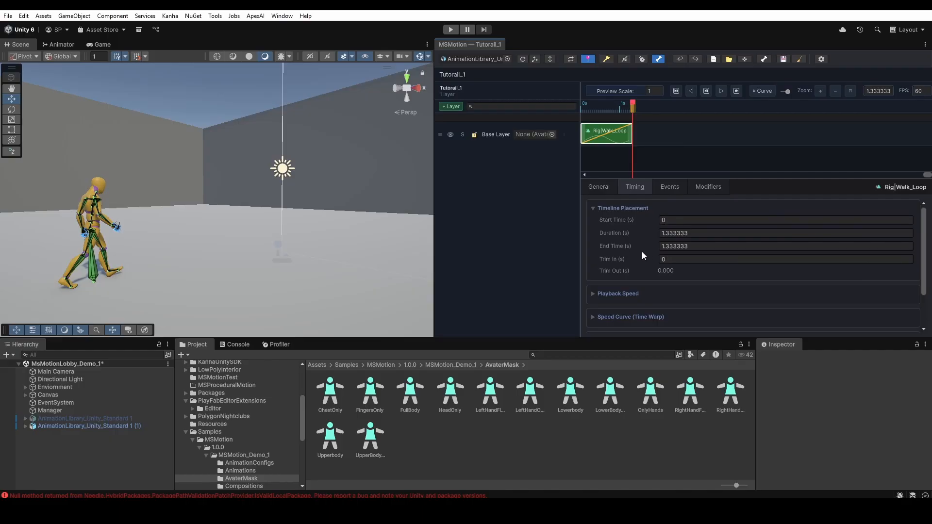
Try a Duration of 2 s for the walk clip, keeping the Hold extrapolation mode
click(688, 234)
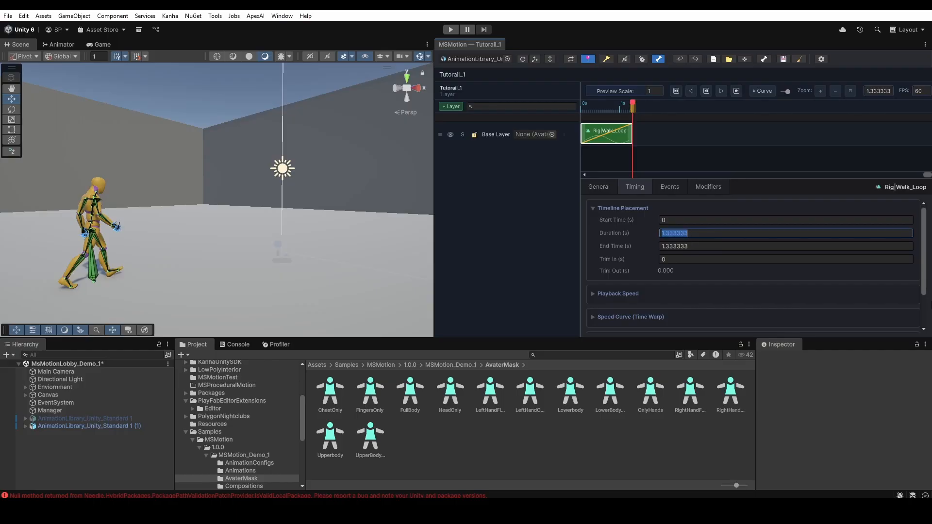
text(2)
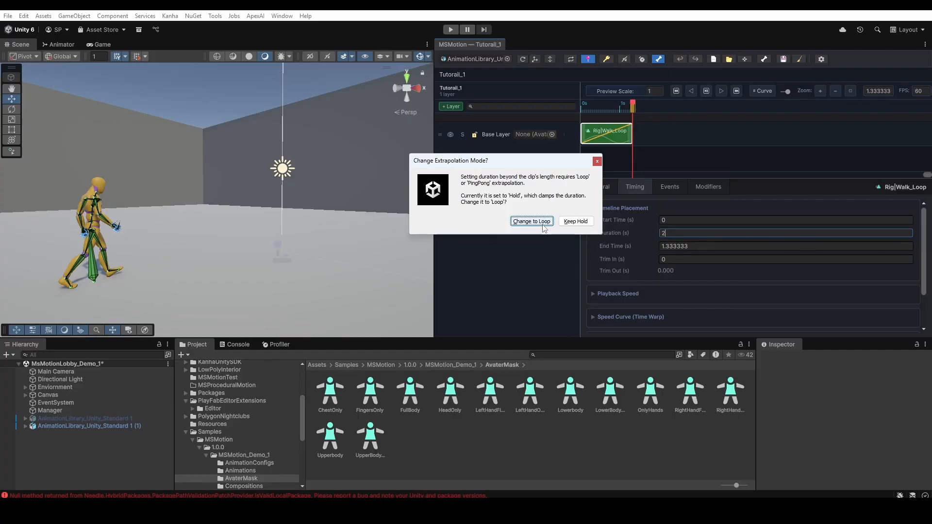
click(574, 222)
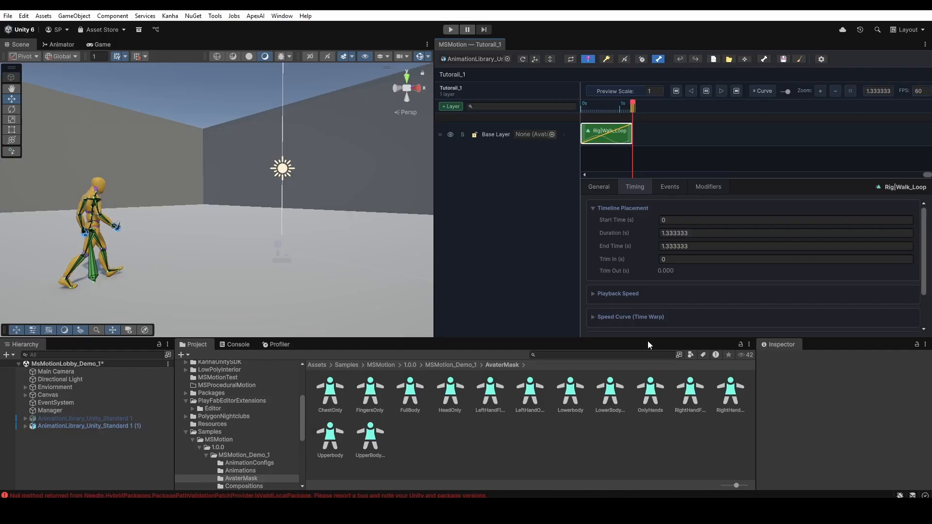
Set the walk clip's Speed Multiplier to 2 in the Playback Speed section
click(636, 290)
scroll(658, 270, down, 2)
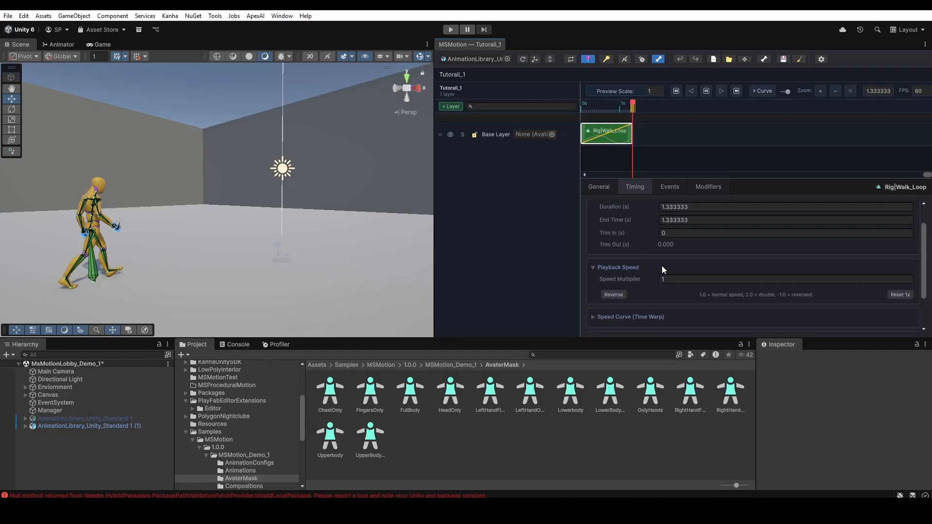
click(667, 280)
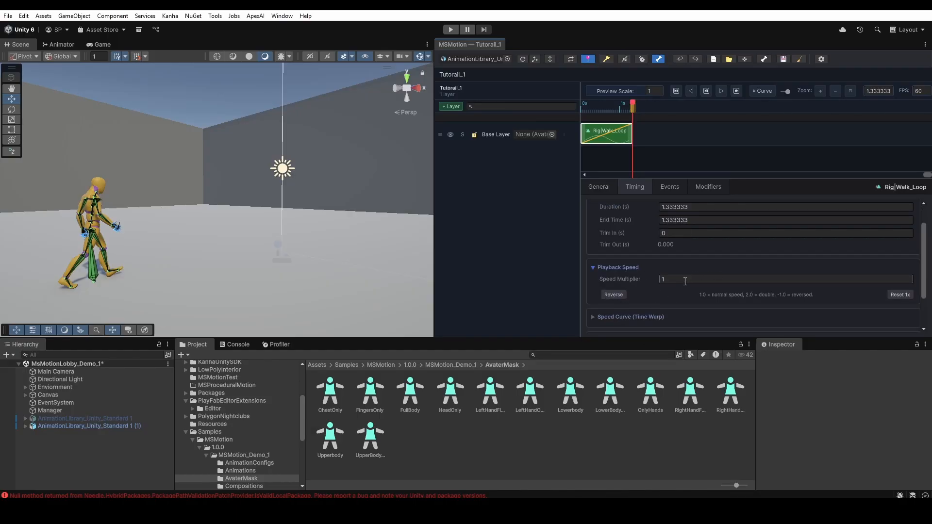
text(2)
key(Return)
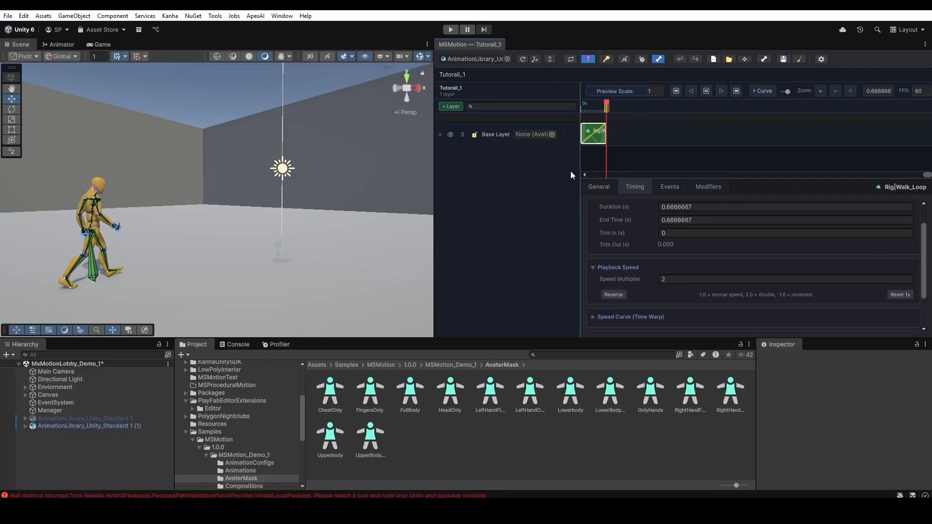
Turn on preview looping and play the walk clip at its doubled speed
click(692, 92)
click(707, 91)
click(675, 91)
click(706, 91)
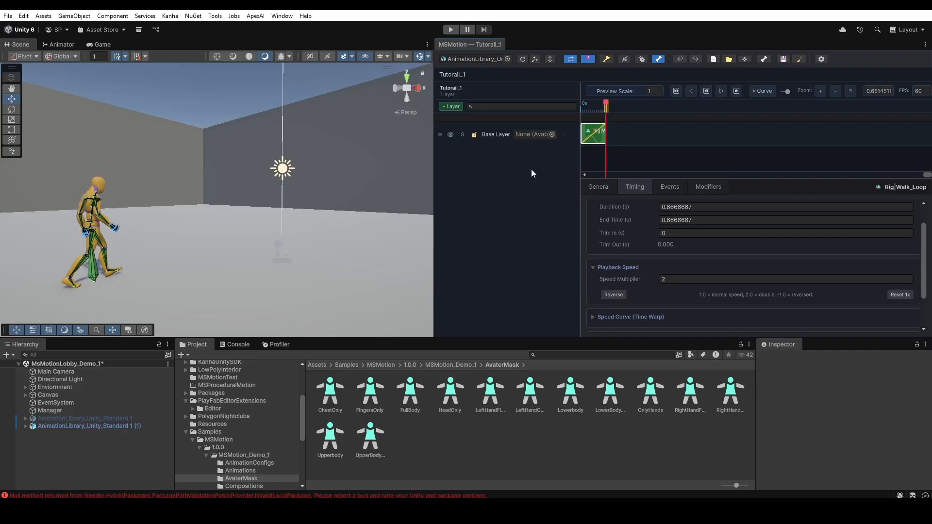
Enable Use Speed Curve in the Speed Curve (Time Warp) section and apply the rising linear preset to the Time Warp Curve
scroll(659, 273, down, 1)
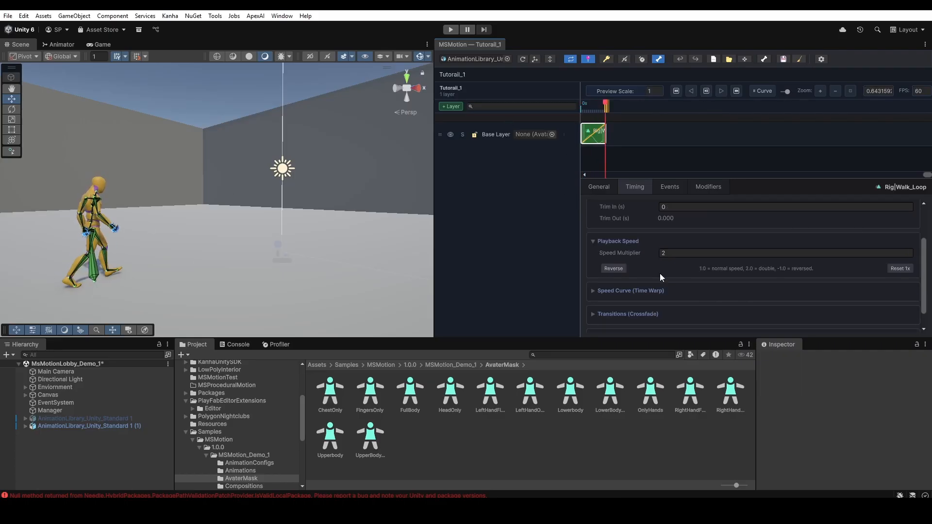
click(651, 289)
scroll(683, 253, down, 2)
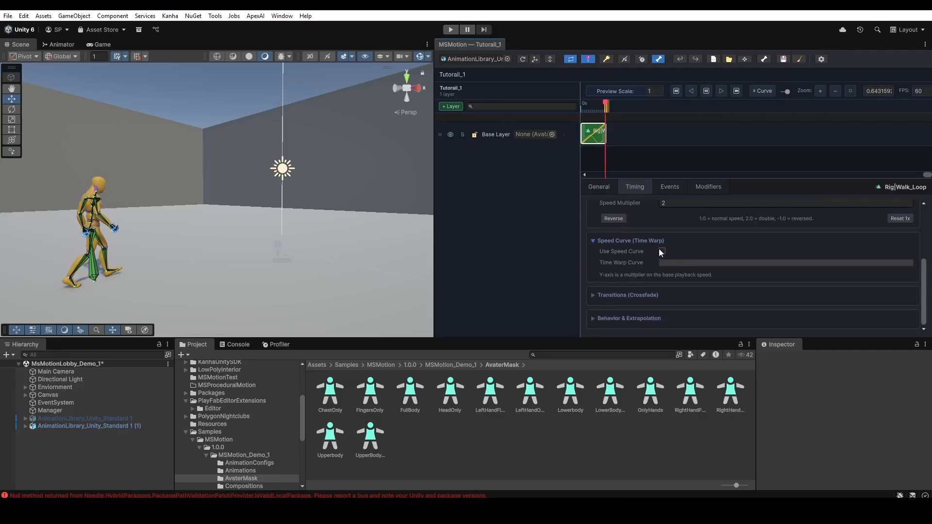
click(662, 251)
click(700, 263)
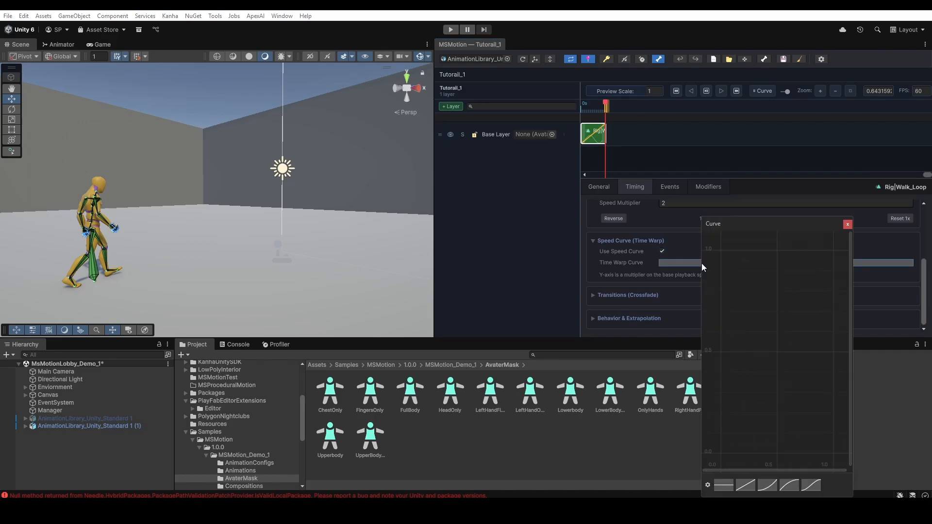
click(749, 487)
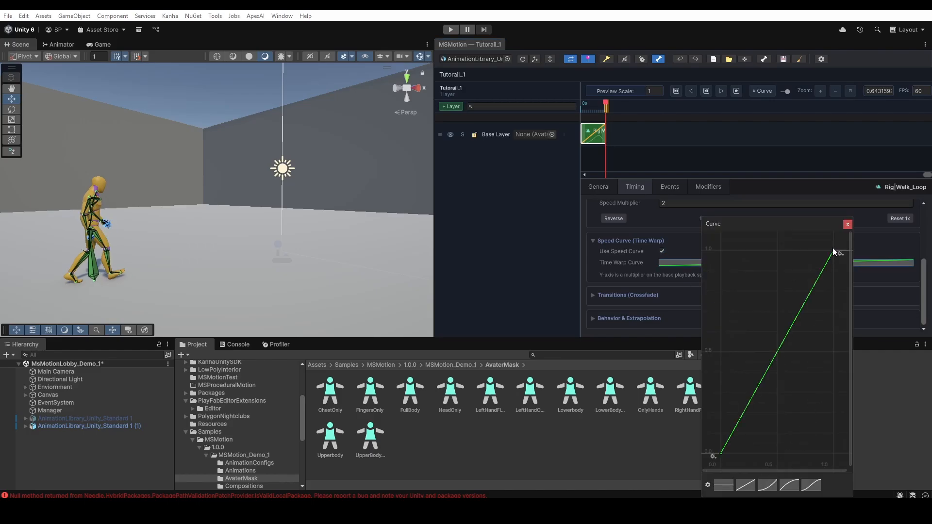
click(848, 225)
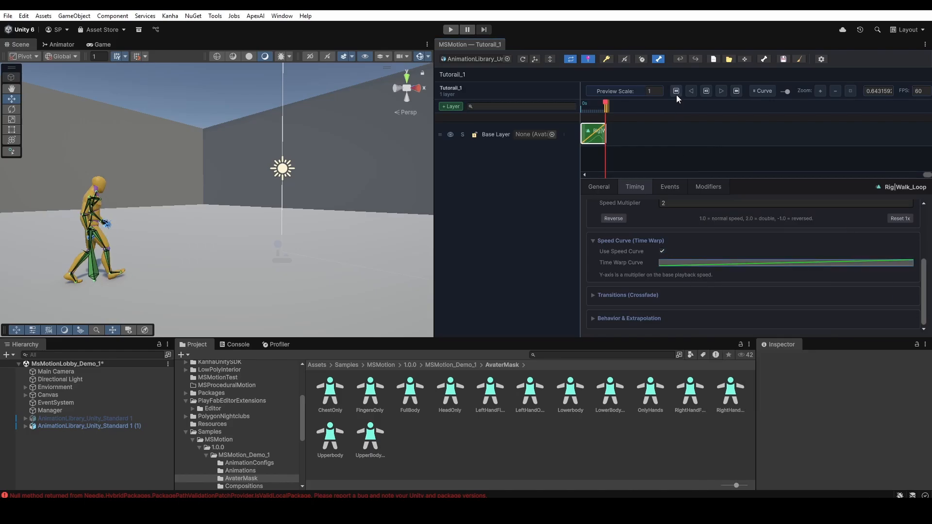
Turn off Use Speed Curve for the walk clip and reset its Playback Speed to 1x
click(691, 91)
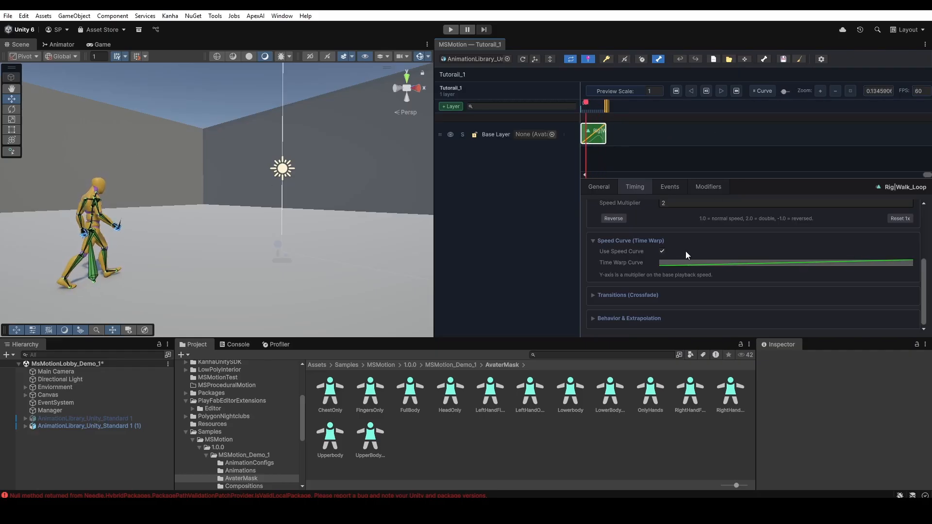
click(663, 250)
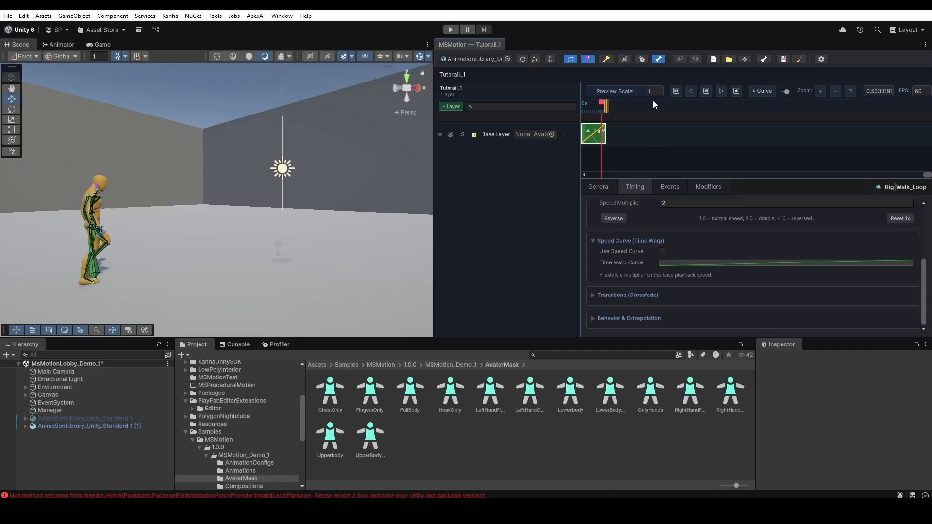
click(641, 295)
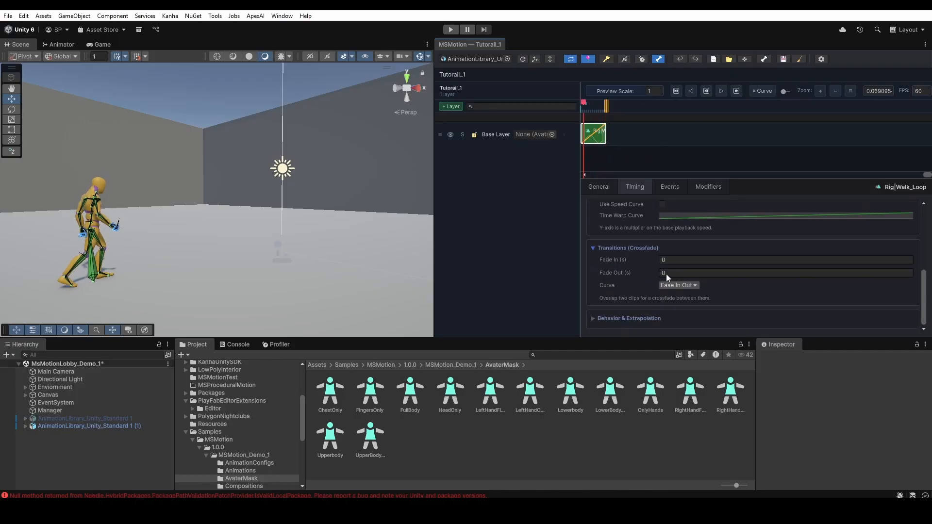
scroll(668, 265, up, 5)
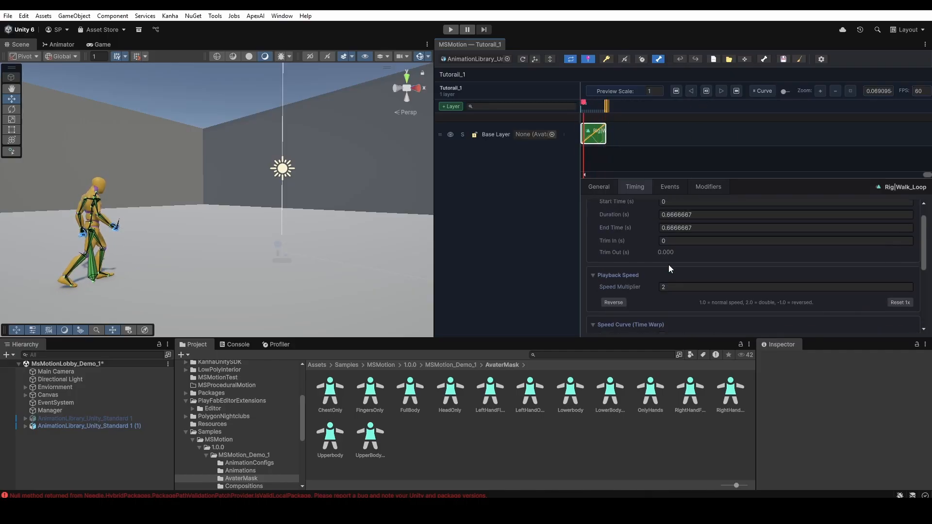
click(906, 306)
scroll(762, 291, down, 5)
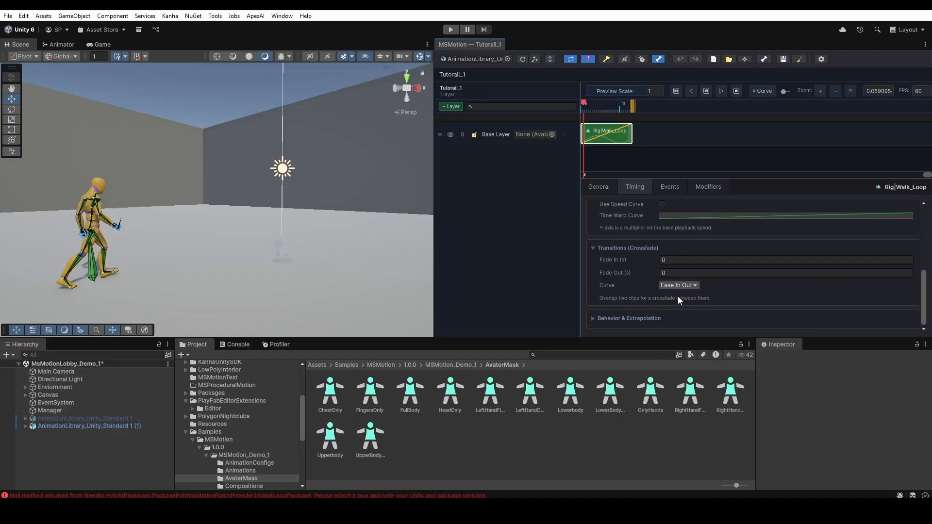
Set the walk clip's crossfade Fade In and Fade Out to 0.2 s, keeping the Ease In Out curve
click(676, 260)
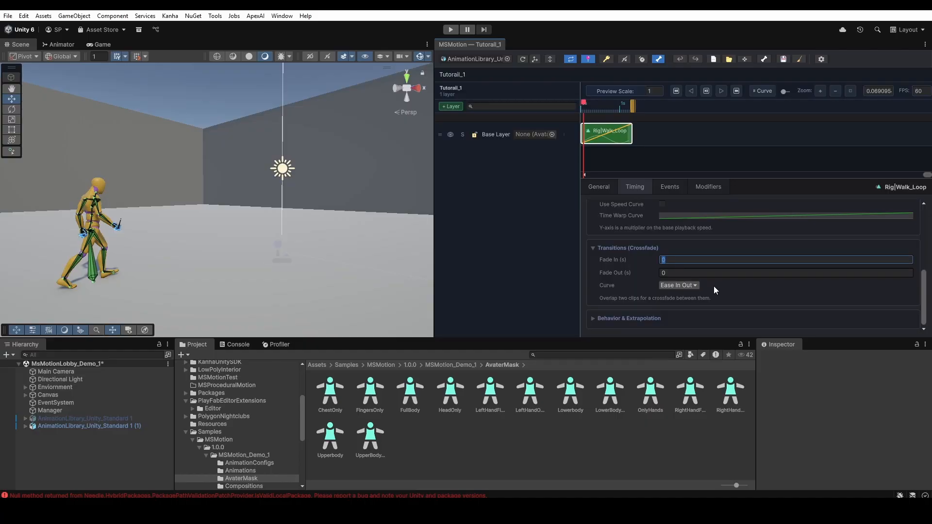
text(0.2)
click(675, 272)
text(0.2)
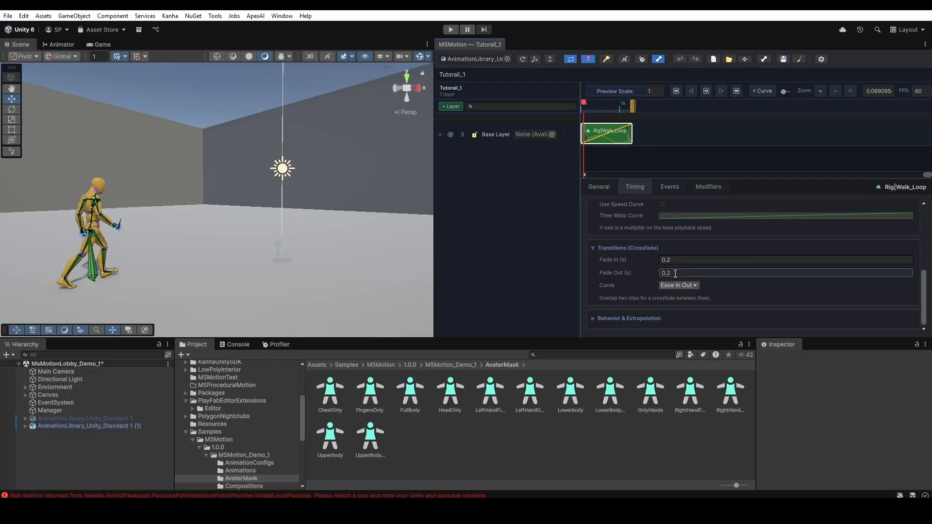
click(672, 285)
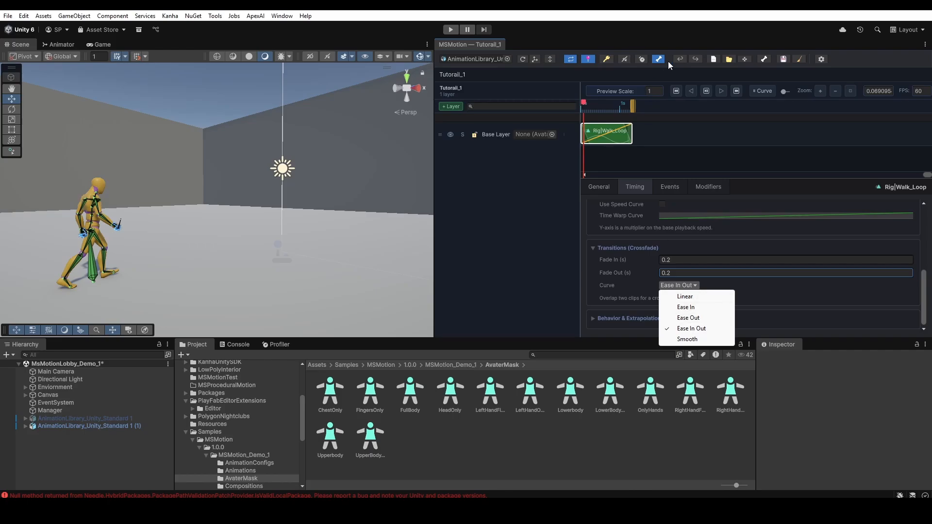
Play the walk clip with its new fades and return the playhead to 0 s
click(679, 92)
click(706, 92)
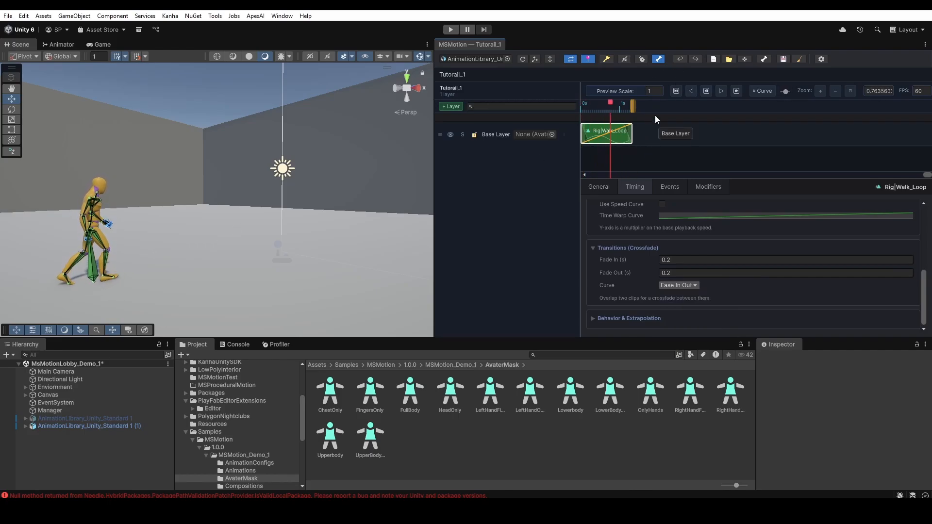
drag(593, 102, 576, 111)
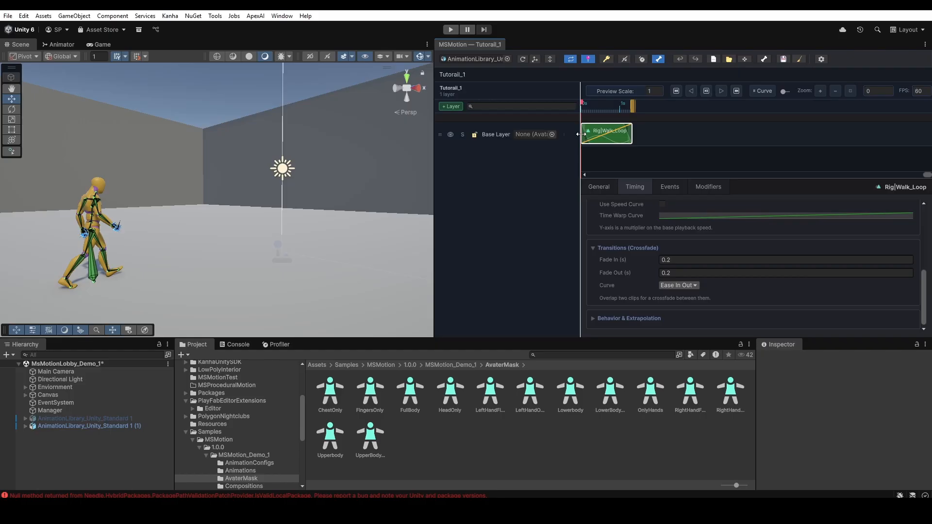
Extend the walk clip to about 3.5 s on the timeline, accepting the change of its extrapolation from Hold to Loop
click(612, 318)
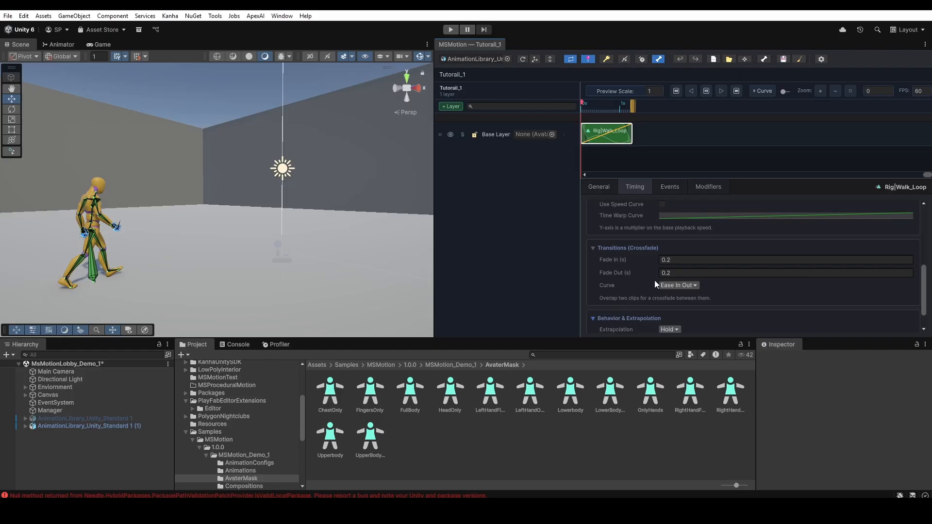
scroll(656, 284, down, 1)
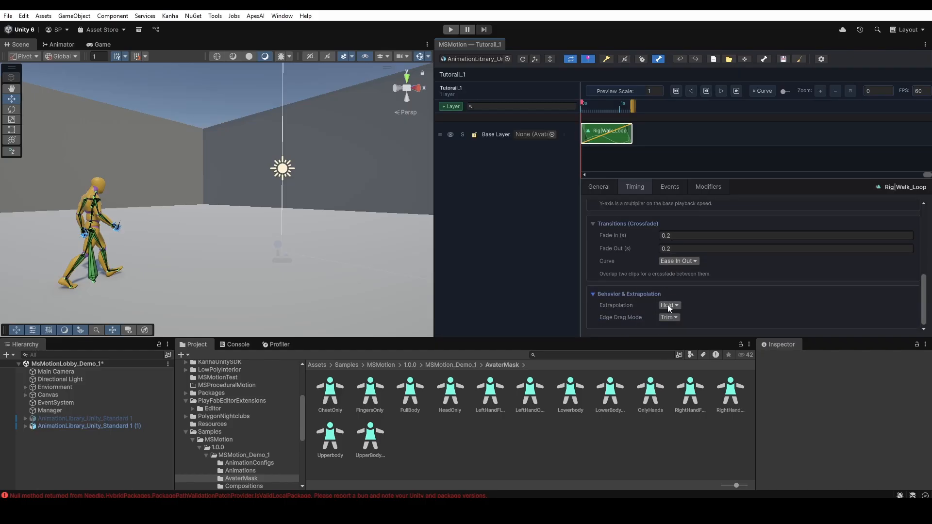
click(668, 306)
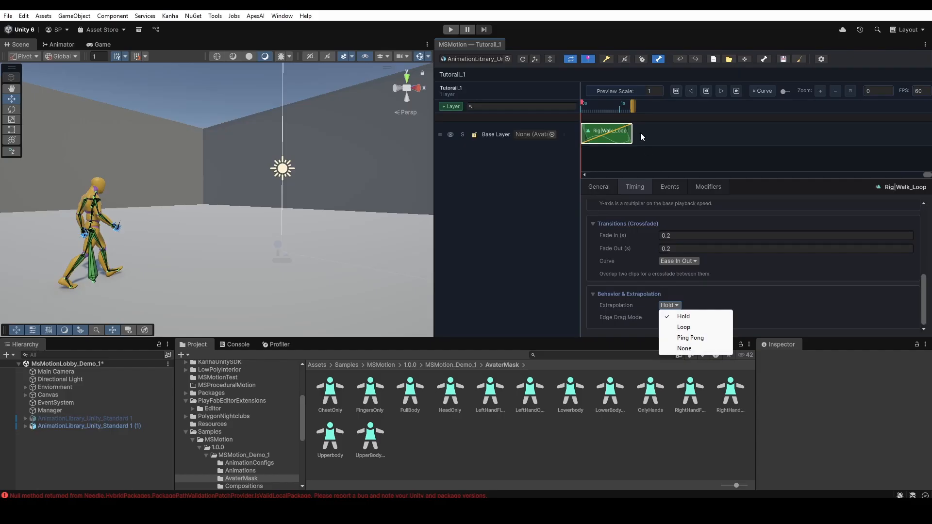
drag(633, 137, 719, 138)
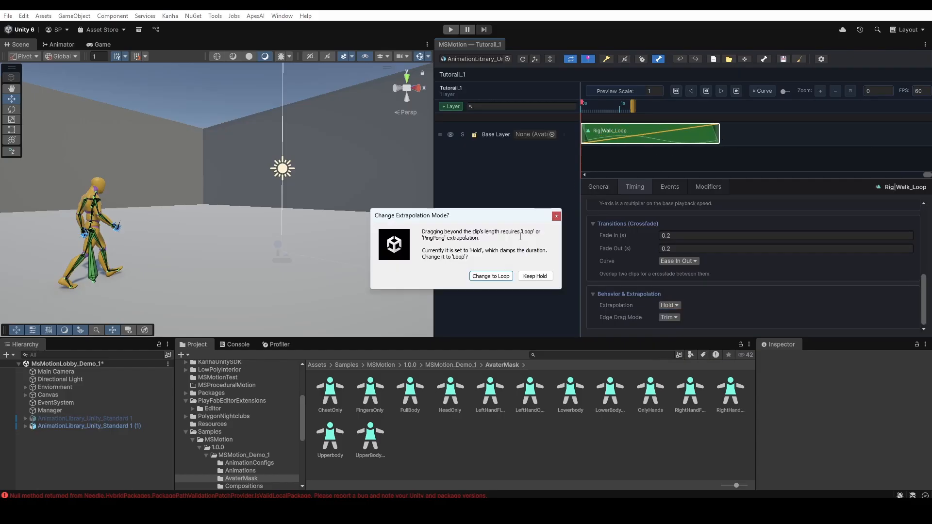
click(491, 280)
Try Ping Pong extrapolation on the walk clip and set it back to Loop, previewing both modes
click(660, 303)
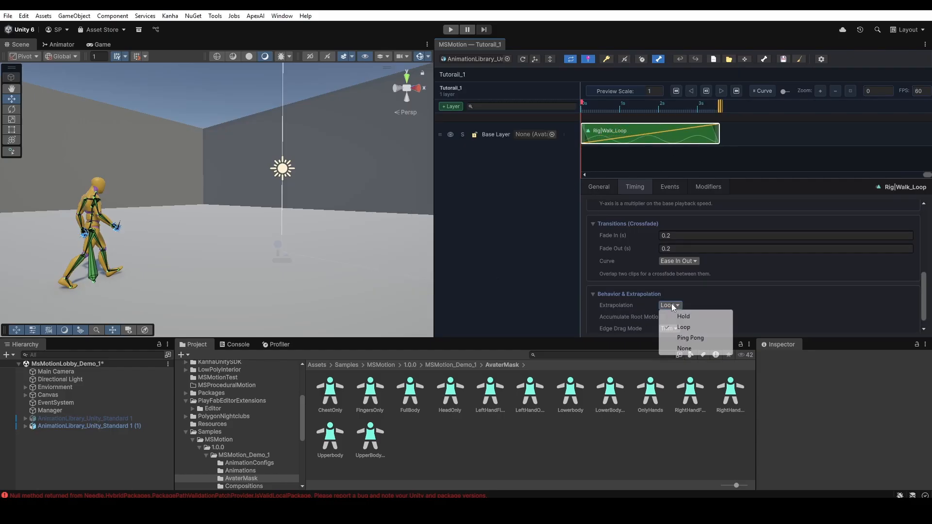
click(677, 336)
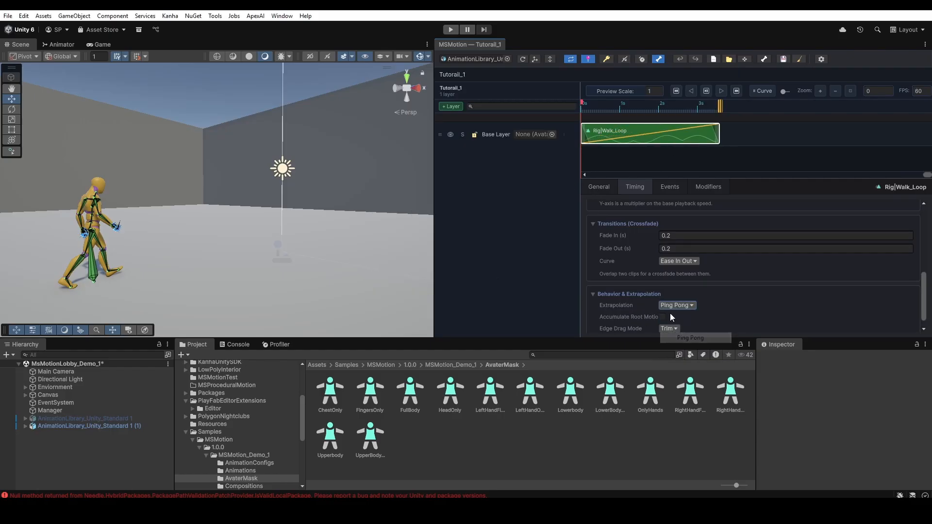
click(707, 91)
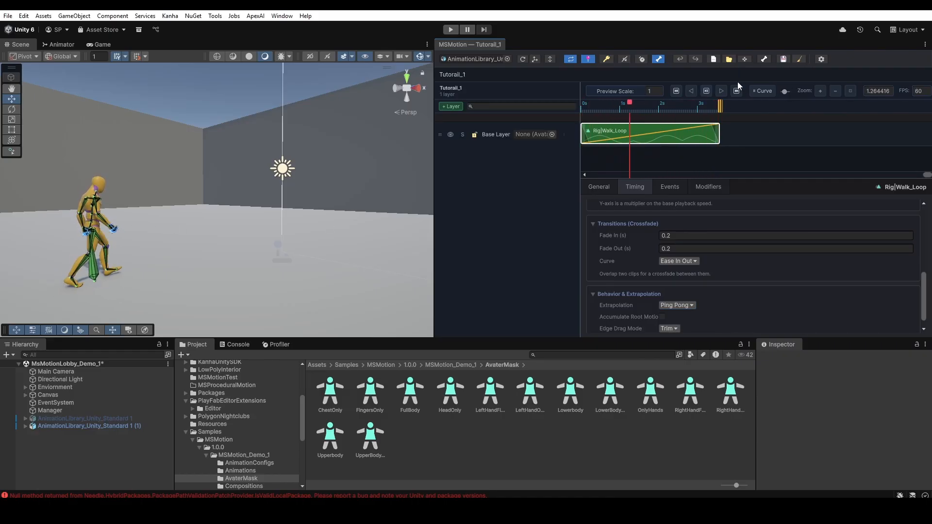
click(707, 90)
click(677, 305)
click(684, 327)
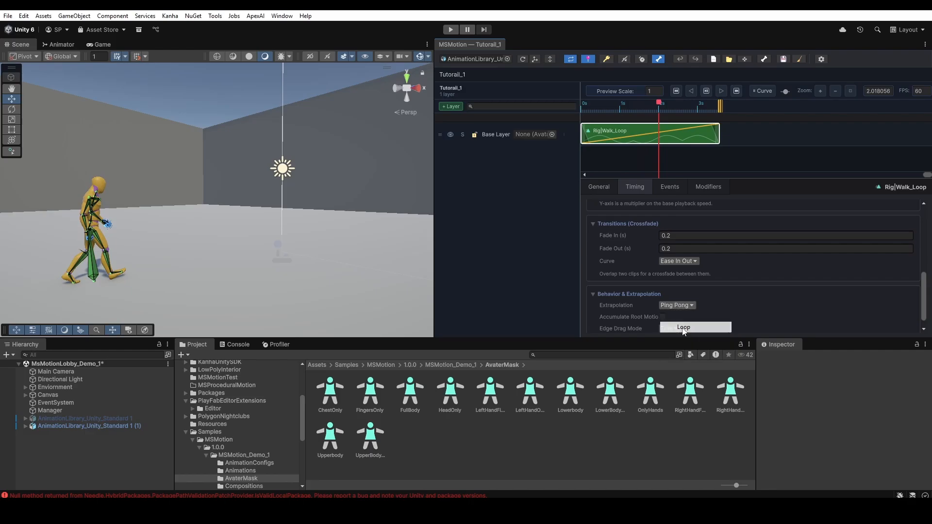
click(686, 106)
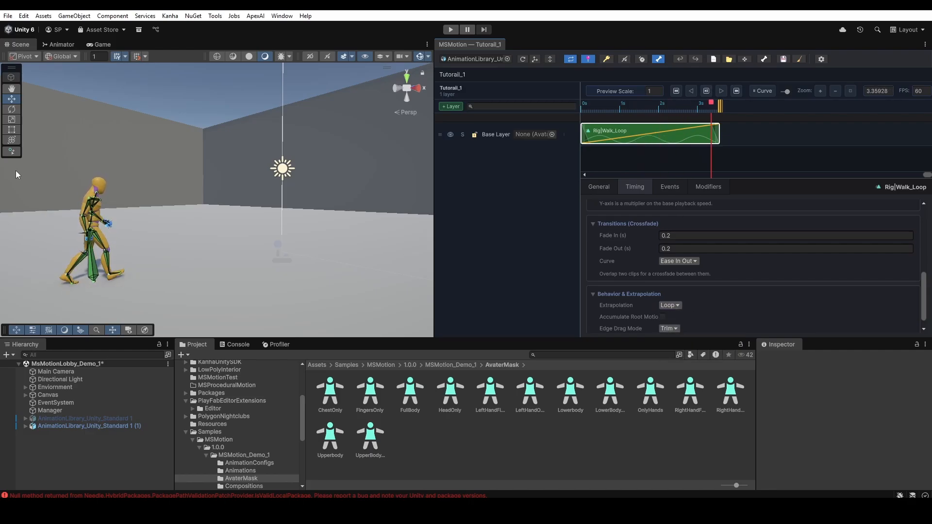
click(706, 91)
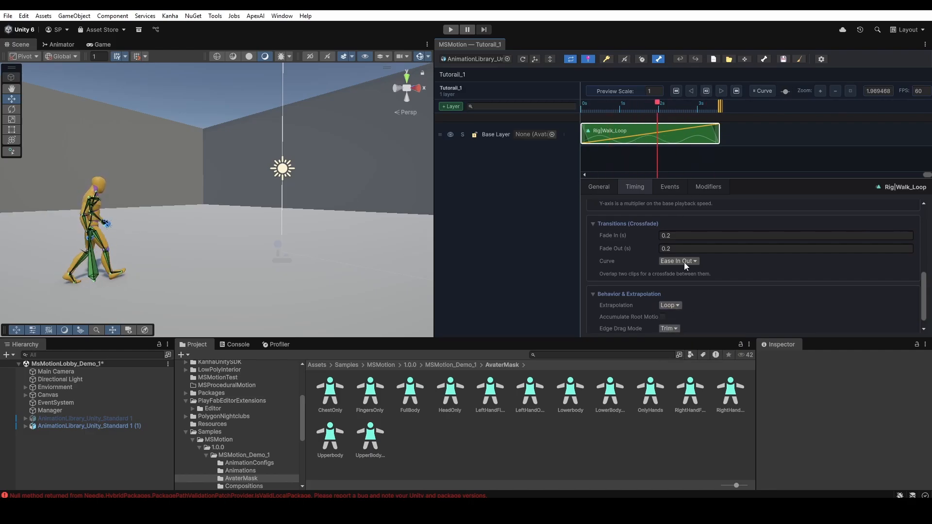
Enable Accumulate Root Motion for the looping walk clip and play the preview
click(670, 304)
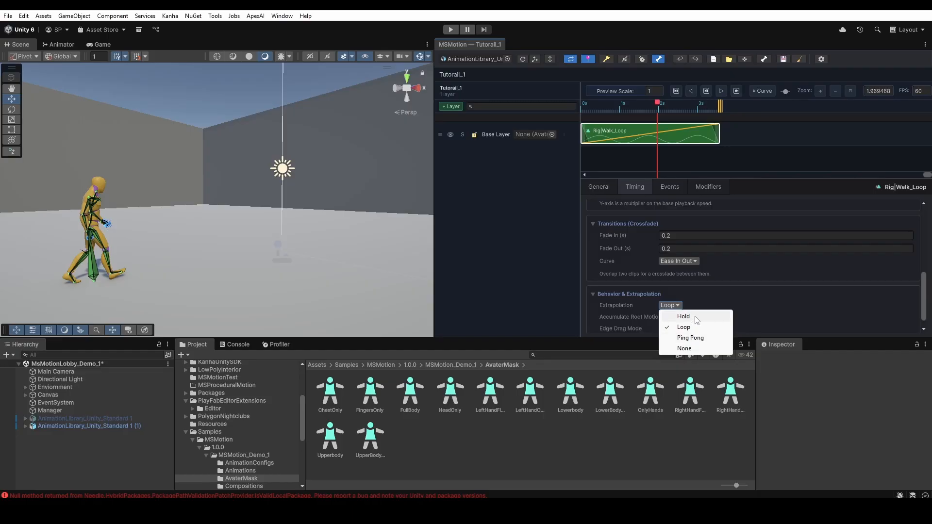
click(752, 312)
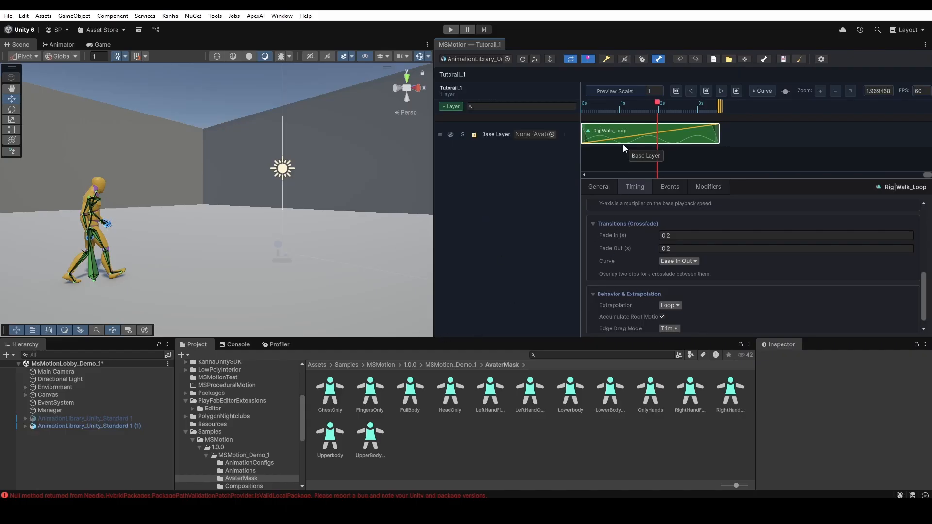
click(705, 91)
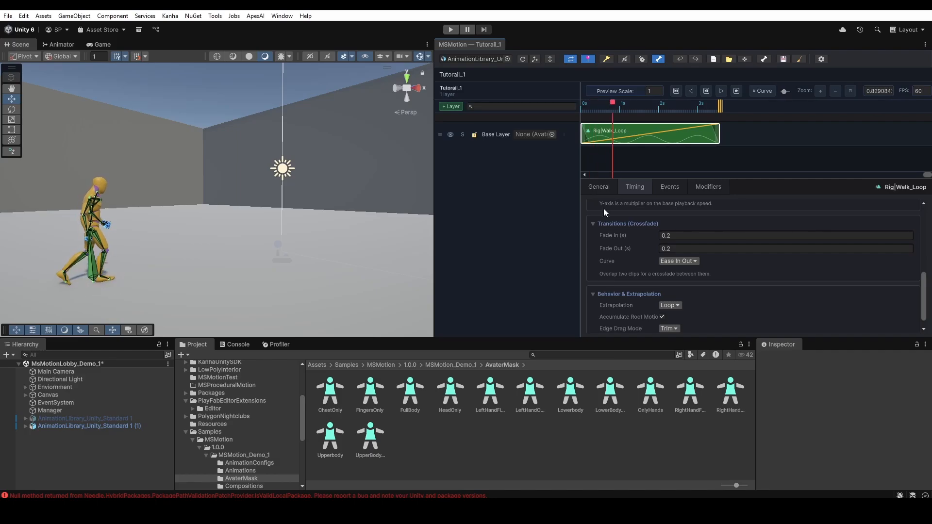
Set the walk clip's Edge Drag Mode to Scale and rescale it to about 5.1 s and back to about 3.3 s, previewing both
click(670, 329)
click(679, 353)
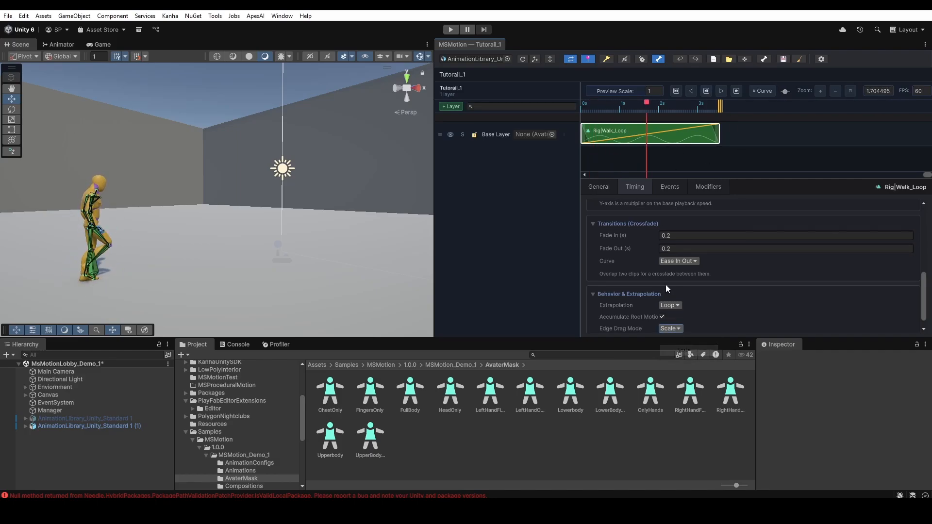
drag(718, 141, 781, 142)
click(706, 91)
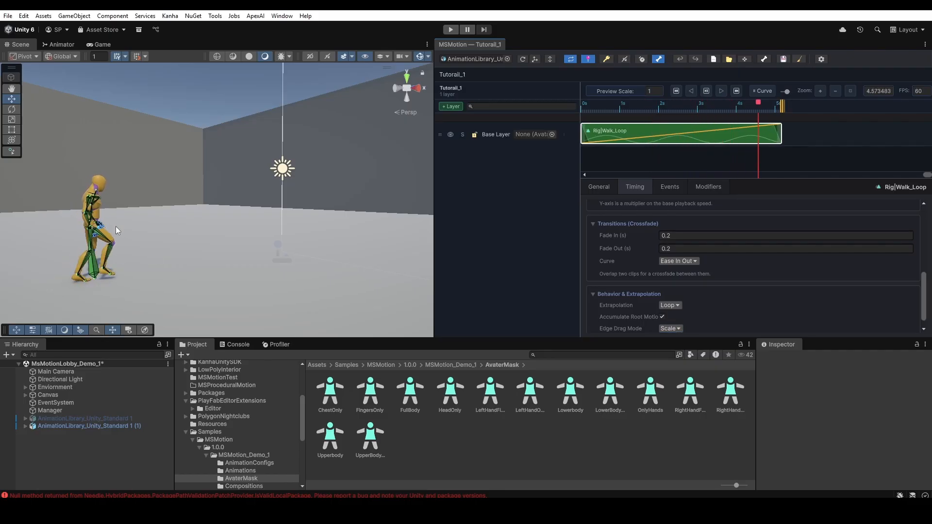
click(702, 91)
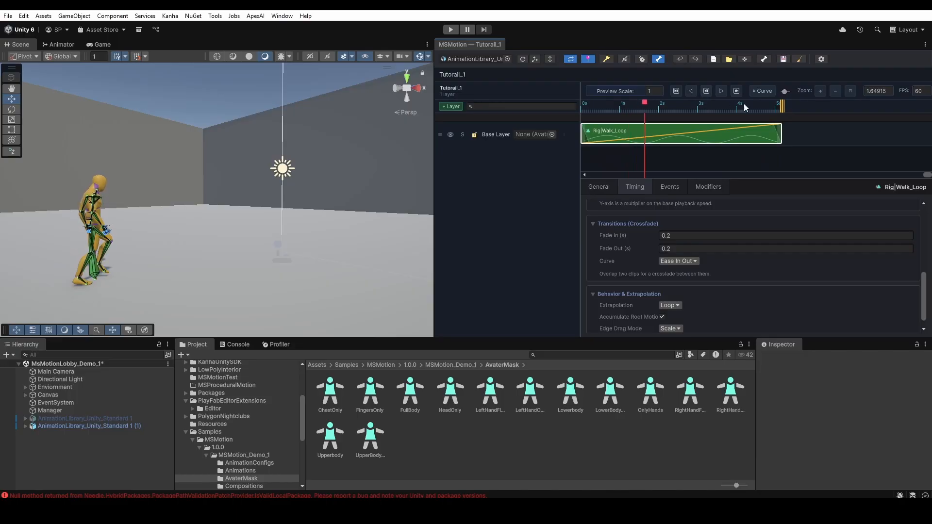
drag(781, 133, 711, 134)
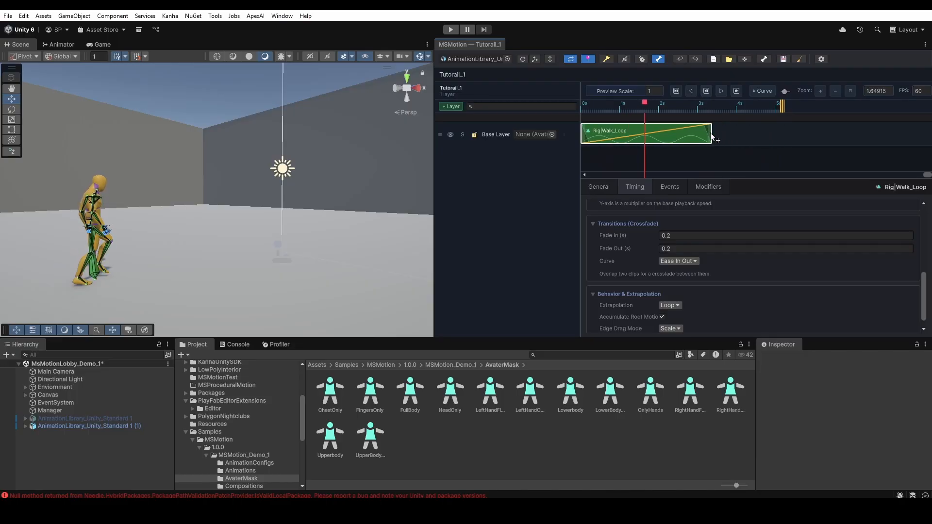
click(706, 92)
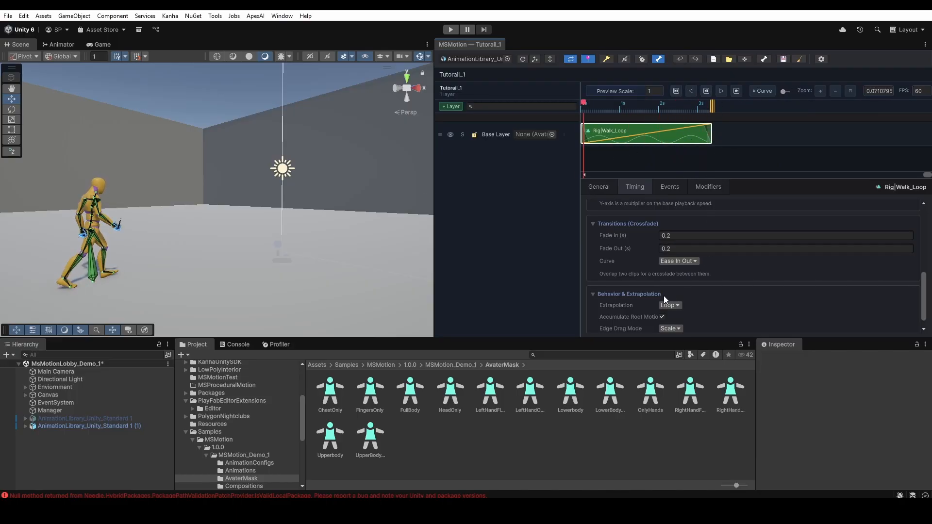
Set the walk clip's Edge Drag Mode to Trim and extend the clip to about 5.3 s on the timeline
click(670, 329)
click(679, 340)
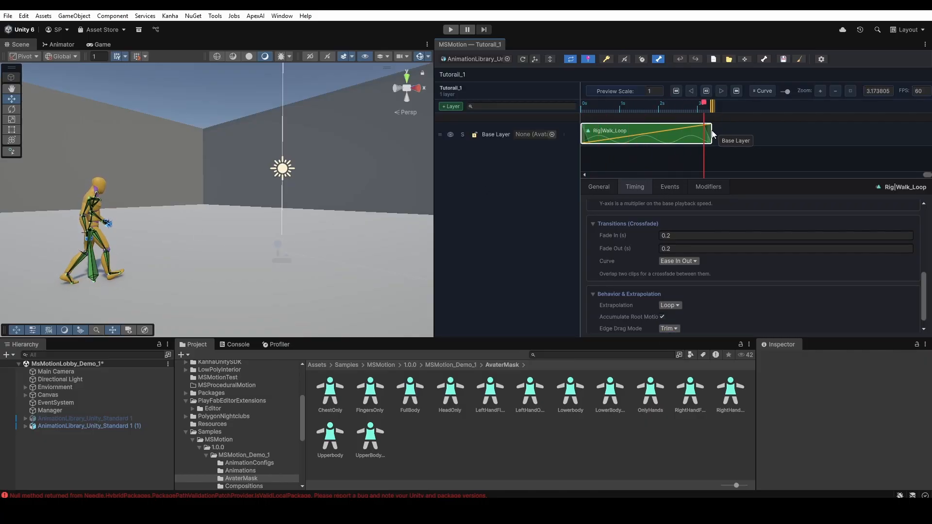
drag(710, 136, 786, 135)
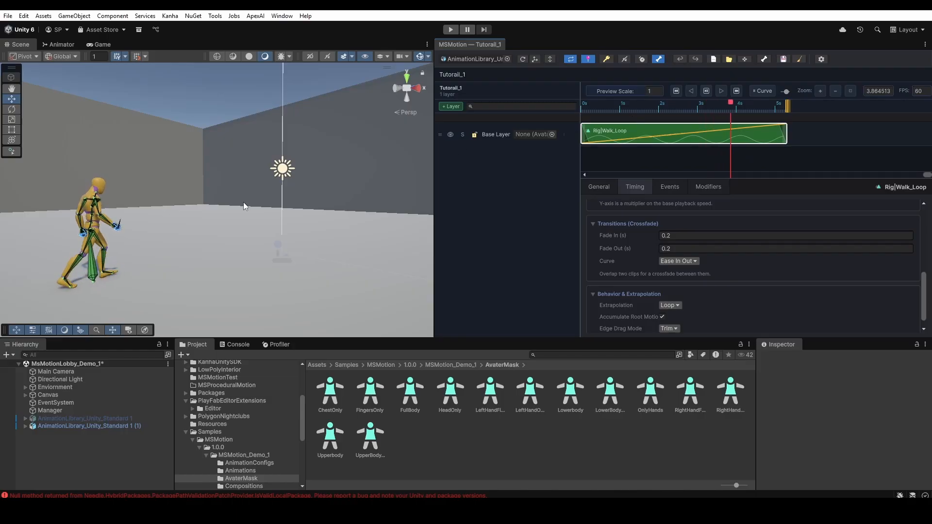
Add an animation event to the walk clip
click(666, 188)
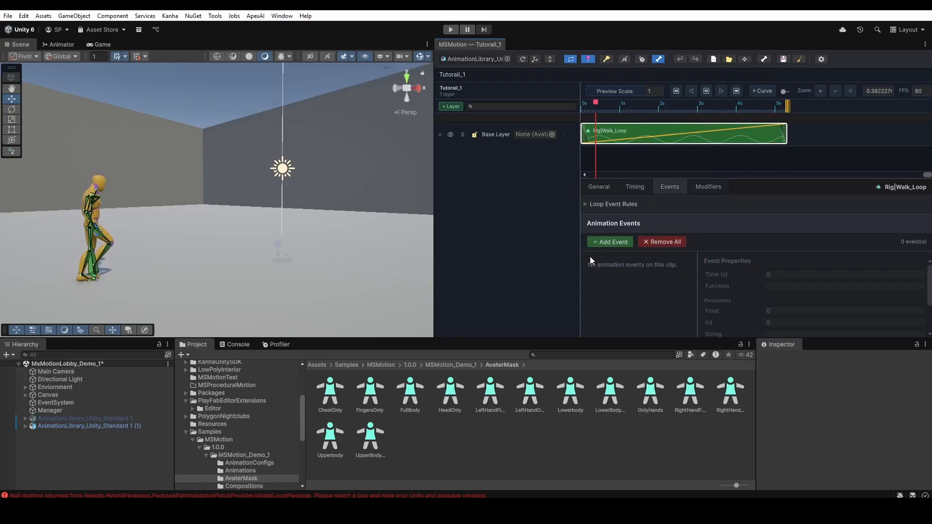
click(614, 242)
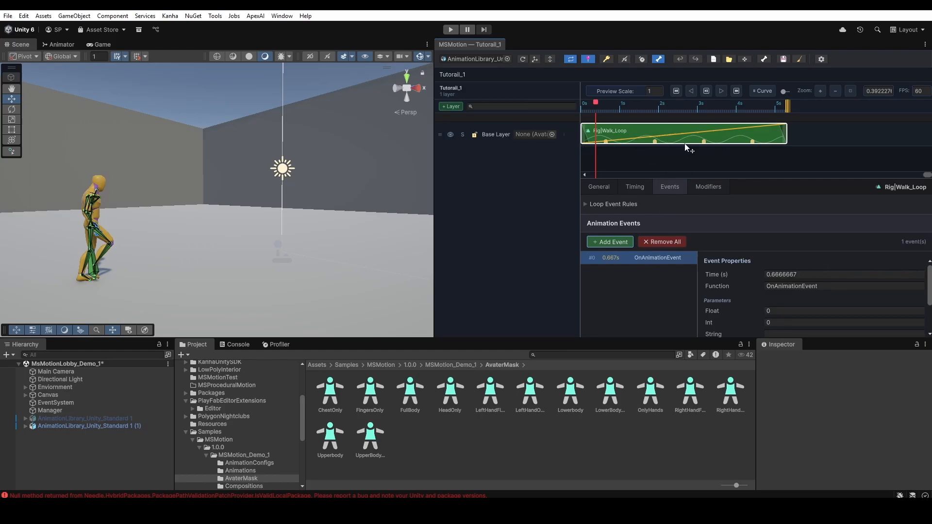
Try a Time Offset of 1 in the walk clip's Loop Event Rules and restore it to 0
click(598, 204)
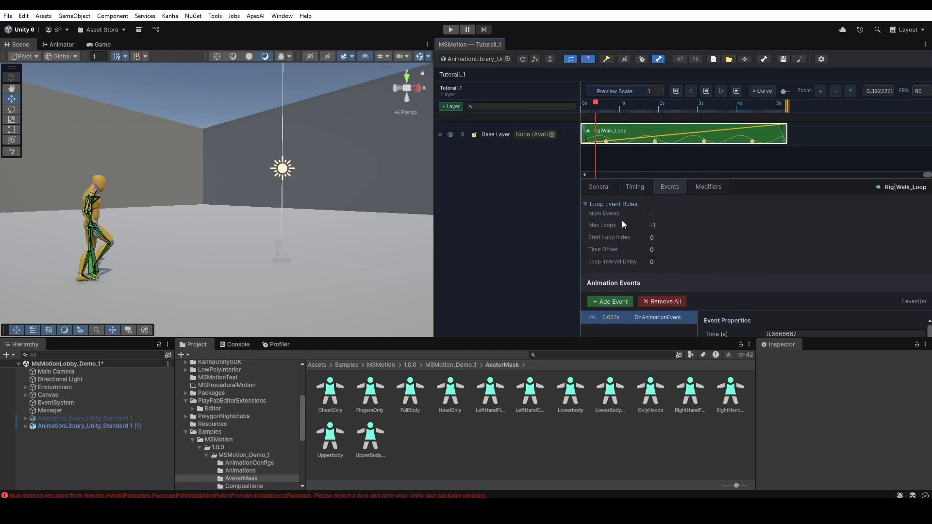
click(649, 237)
click(651, 250)
text(1)
text(0)
click(624, 206)
Remove all animation events from the walk clip
scroll(784, 287, down, 3)
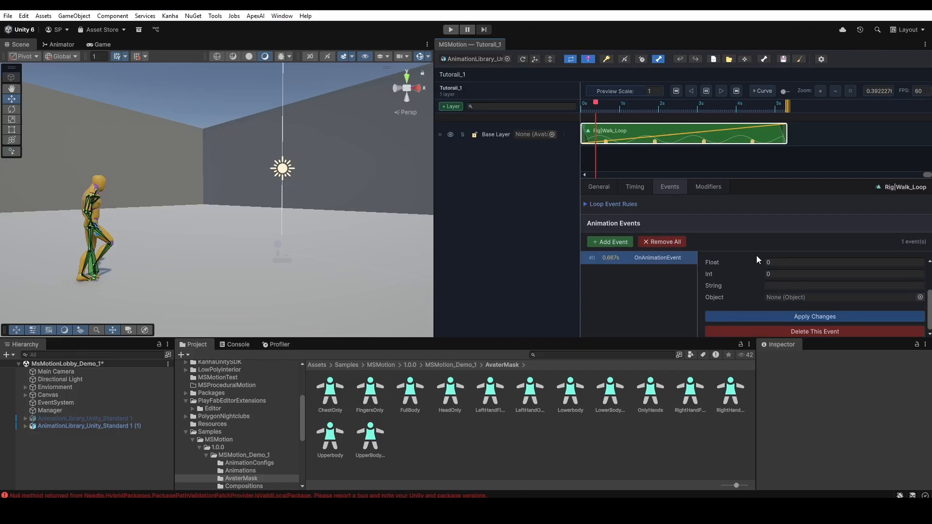
click(668, 242)
click(502, 276)
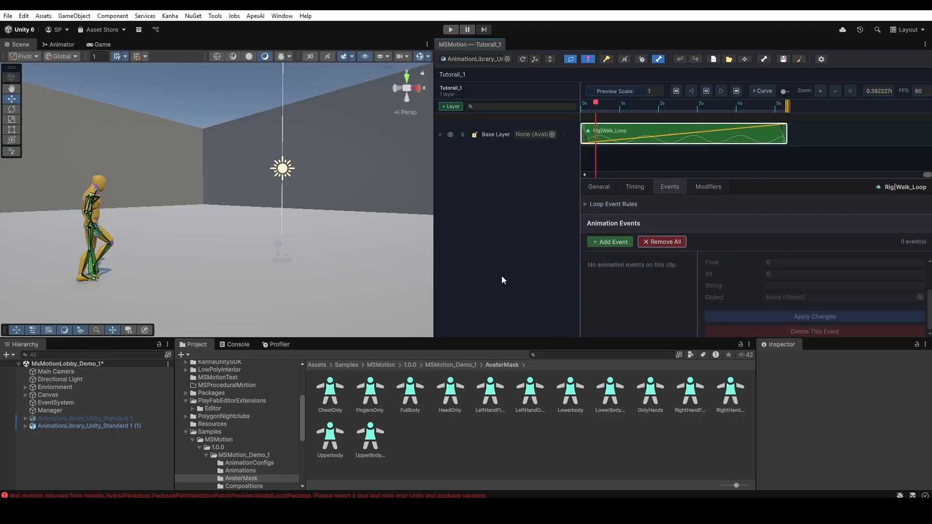
Show the motion modifiers available for the walk clip and enlarge the timeline area above them
click(717, 187)
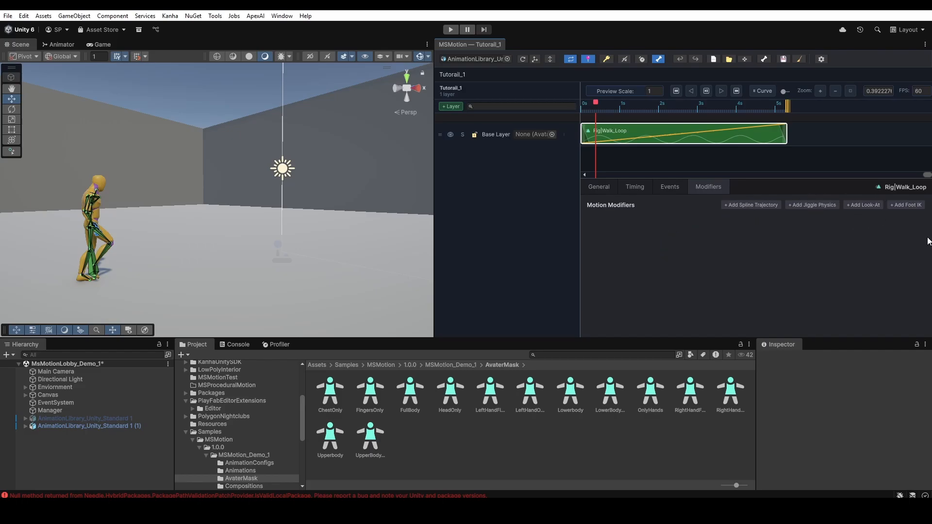
drag(825, 179, 825, 217)
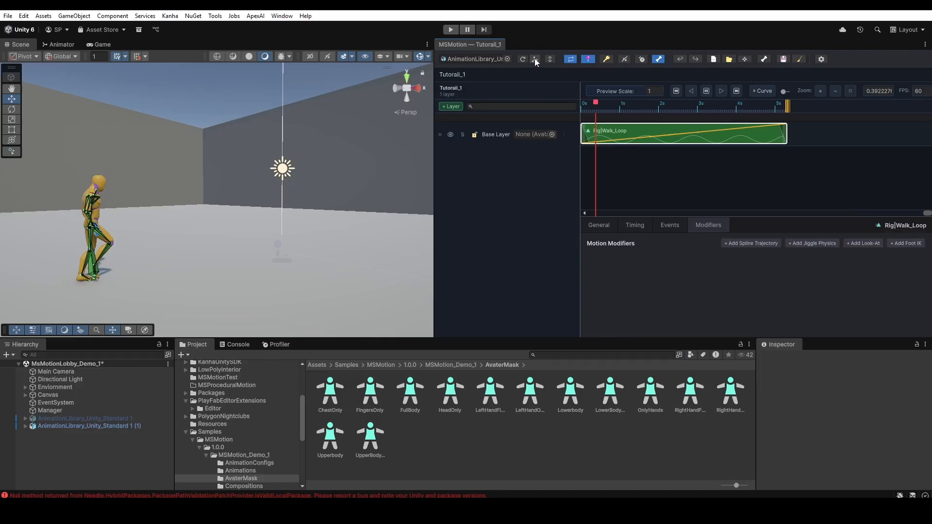
Try moving the AnimationLibrary_Unity_Standard 1 (1) character forward in the scene without resetting its origin, and preview the playback
click(702, 91)
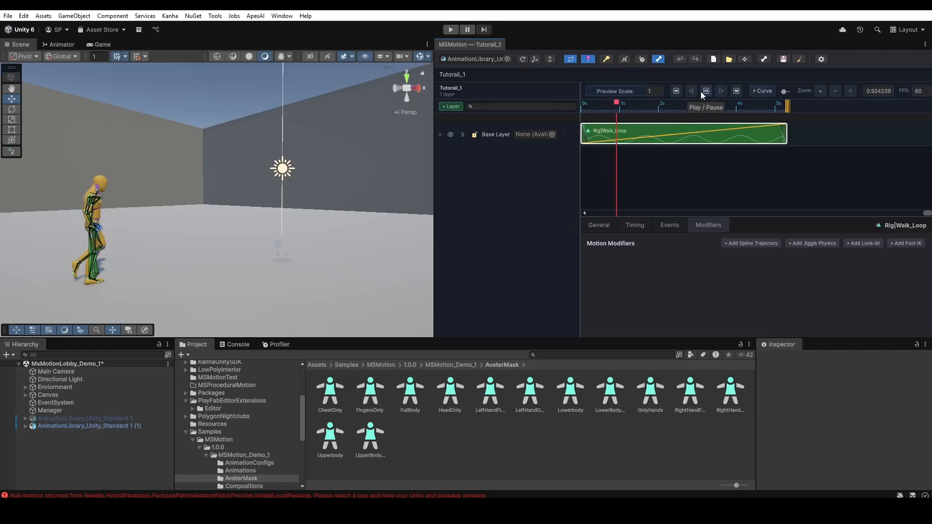
click(121, 426)
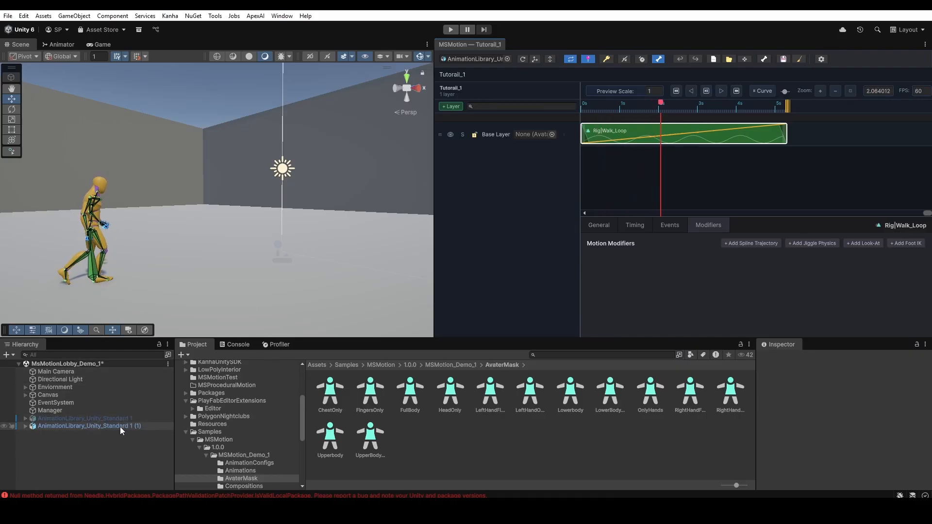
drag(131, 272, 206, 248)
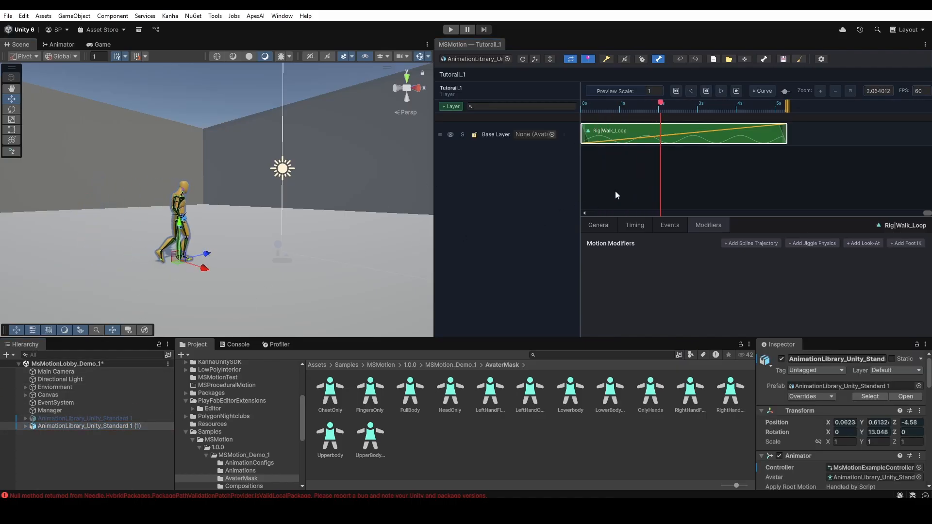
click(707, 91)
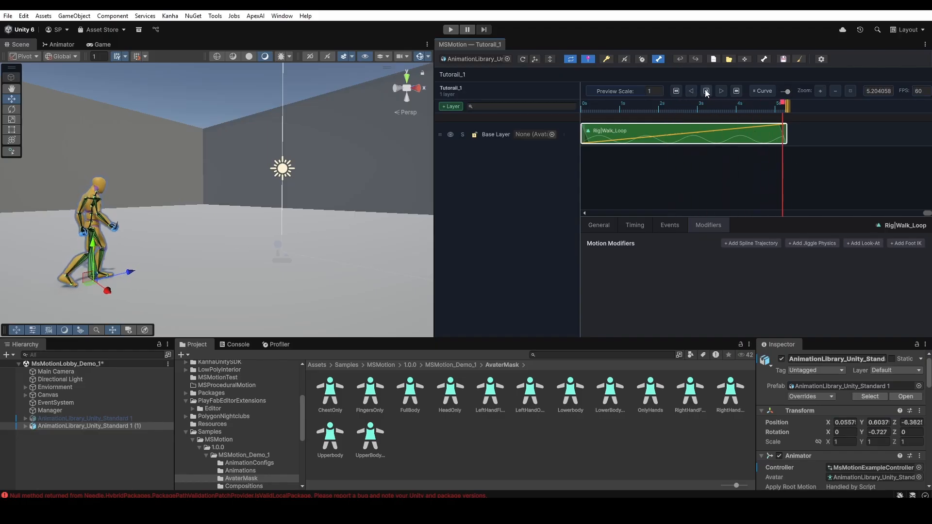
Move the character forward to about Z -4.8, make that position its new root origin, and preview the playback
drag(135, 272, 199, 247)
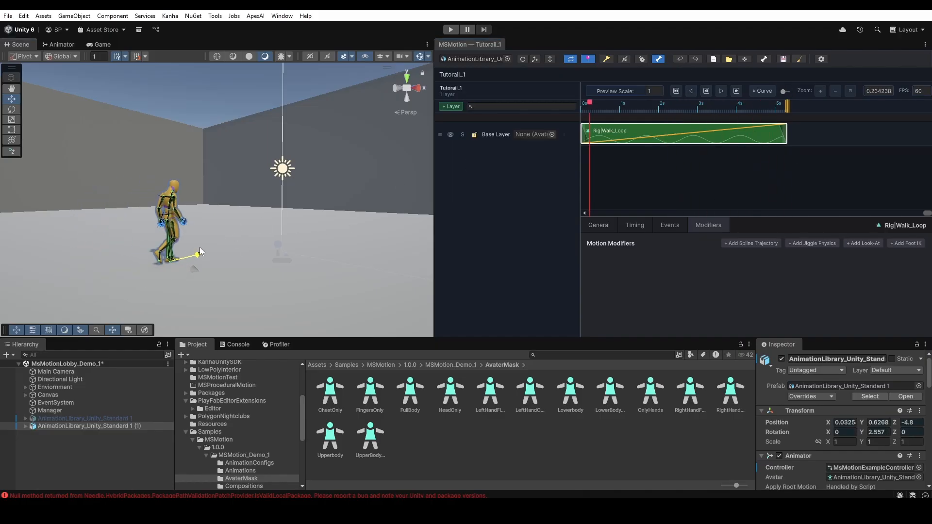
click(535, 60)
click(706, 91)
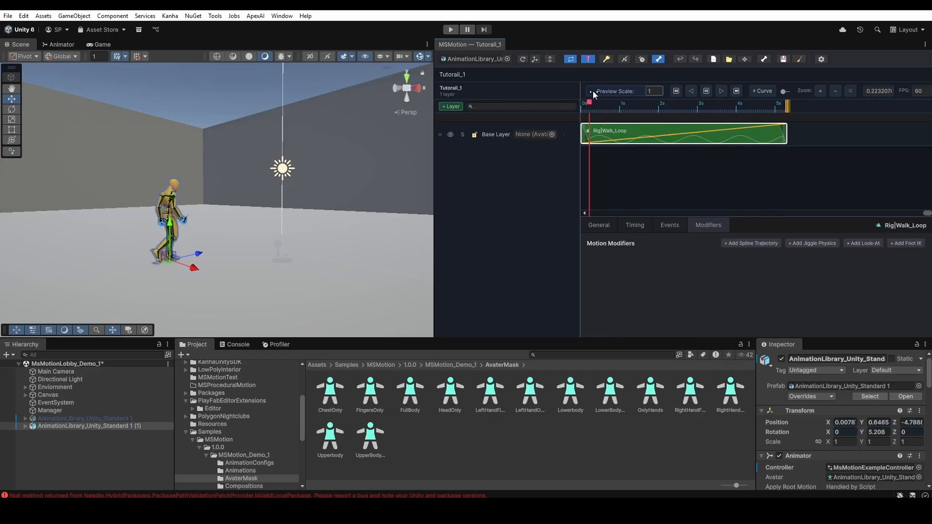
Try Height Clamp on the character, view its minimum and maximum planes in the scene, and disable it again
click(551, 61)
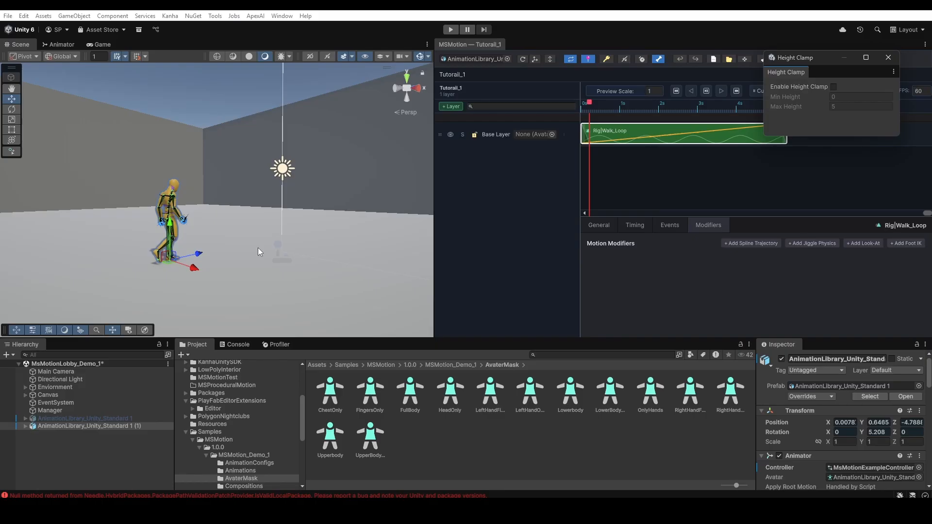
click(833, 87)
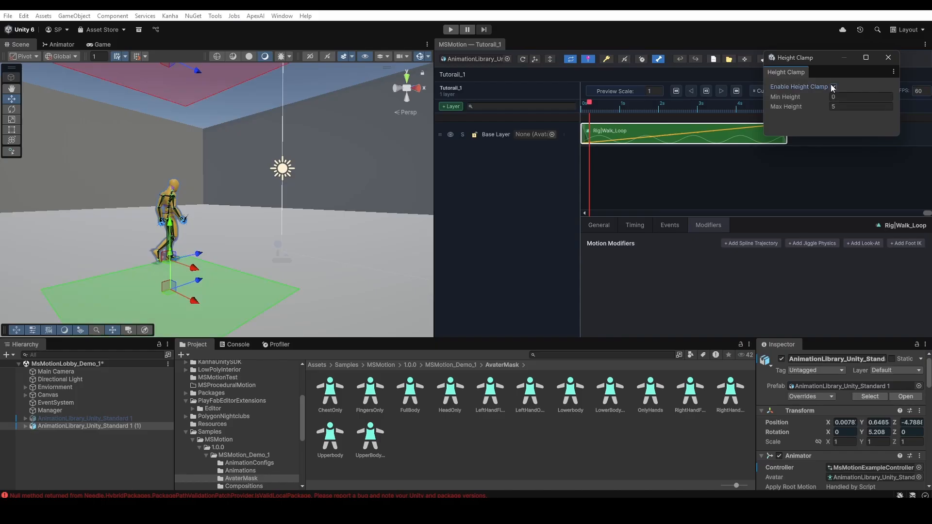
scroll(325, 212, down, 3)
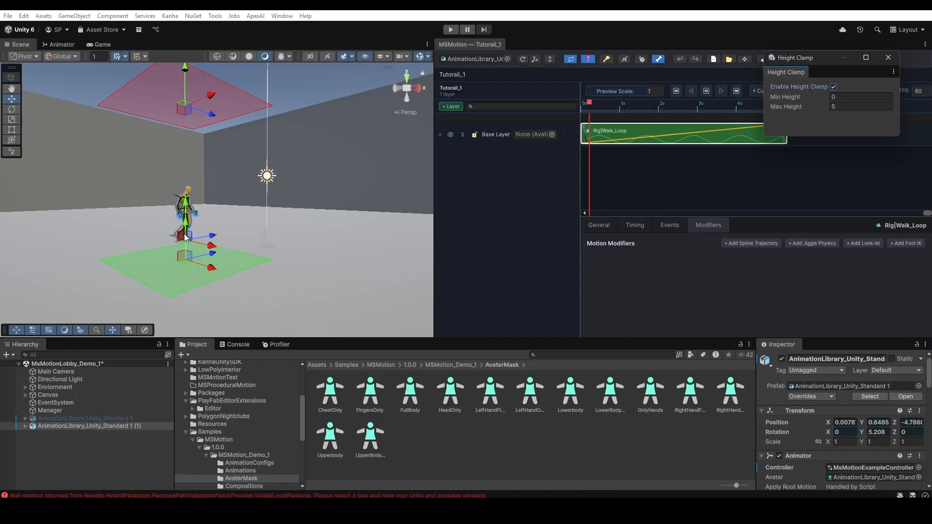
click(833, 87)
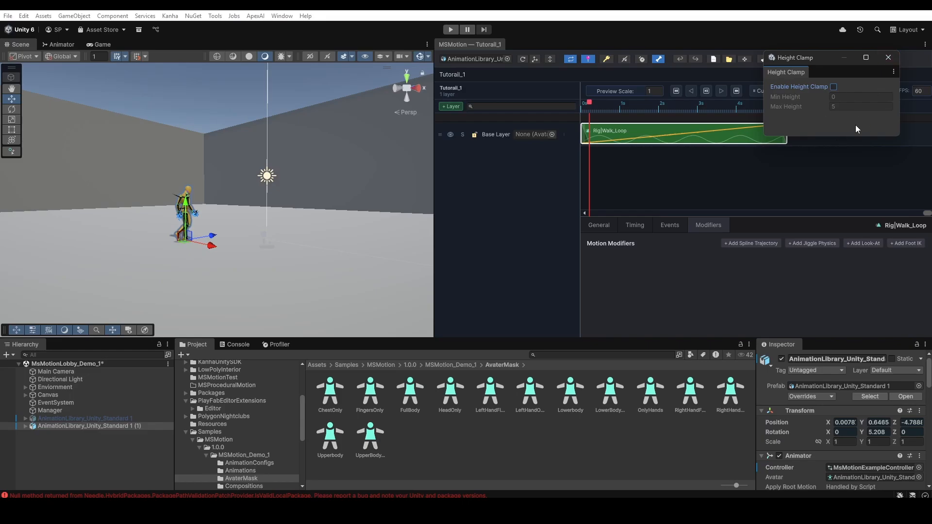
click(889, 58)
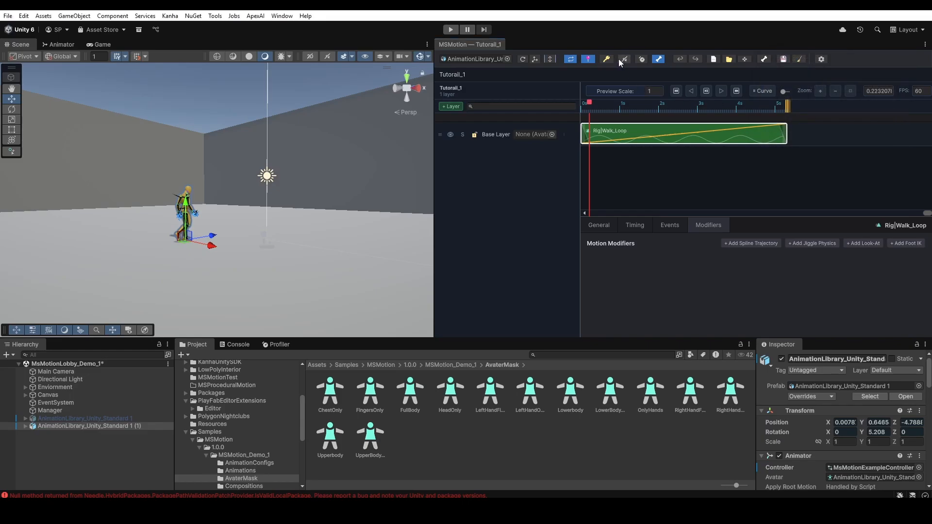
Shorten the walk clip to about 2.3 s and preview it with loop playback off and on again
click(571, 62)
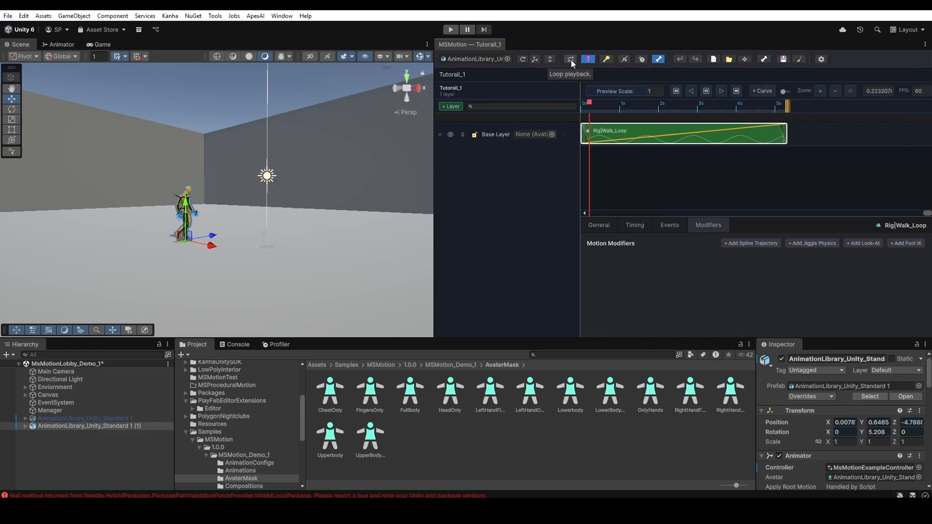
drag(785, 134, 669, 136)
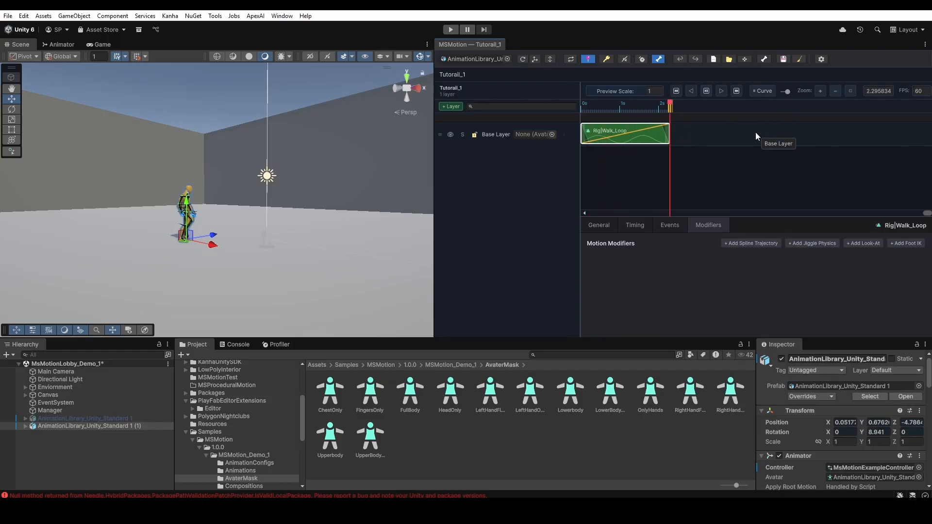
click(675, 91)
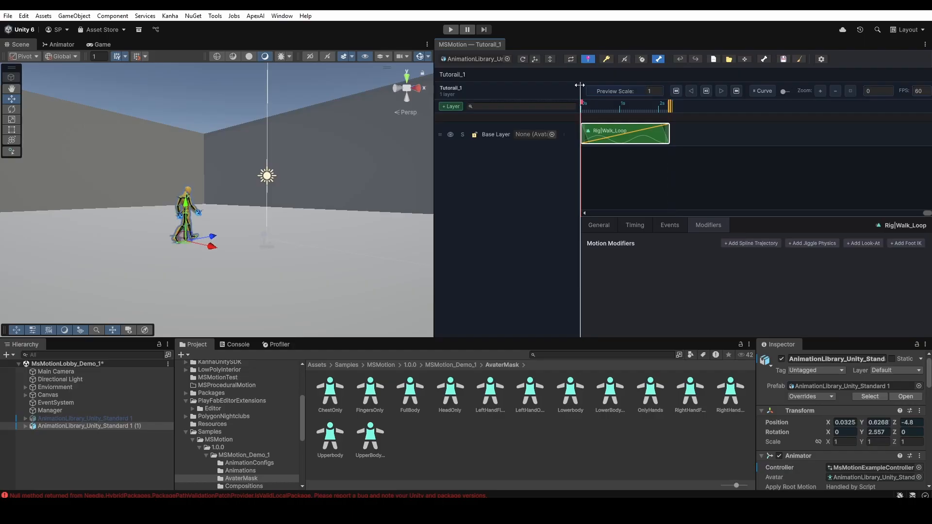
click(571, 60)
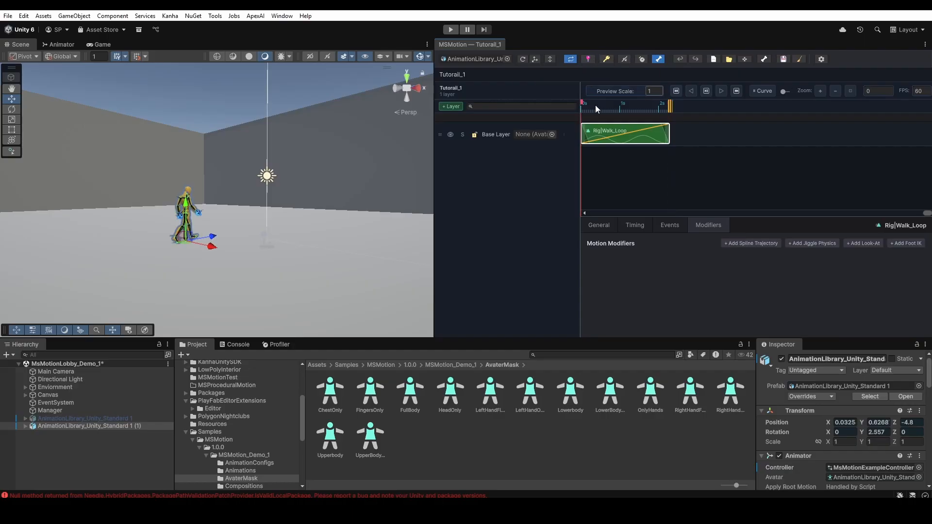
click(706, 91)
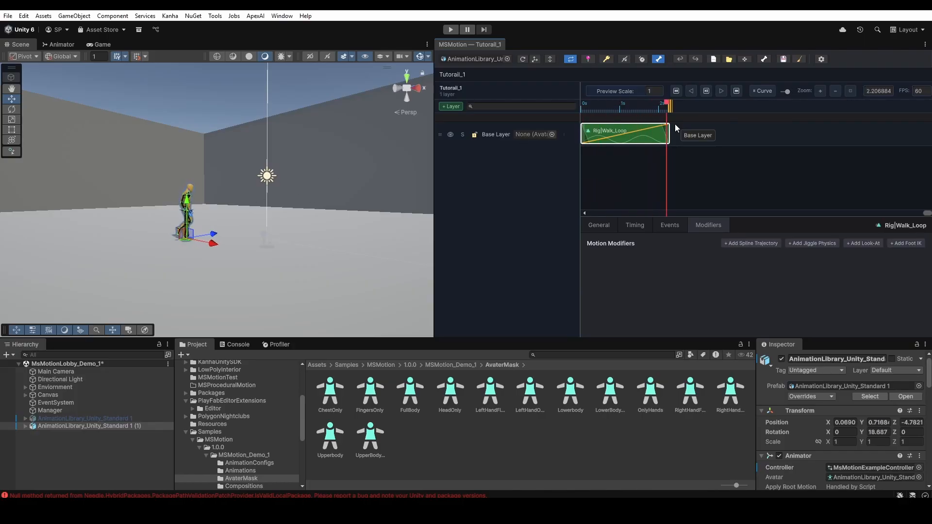
Try the composition's keying mode, view the walk clip's General settings, and switch keying off again
click(607, 60)
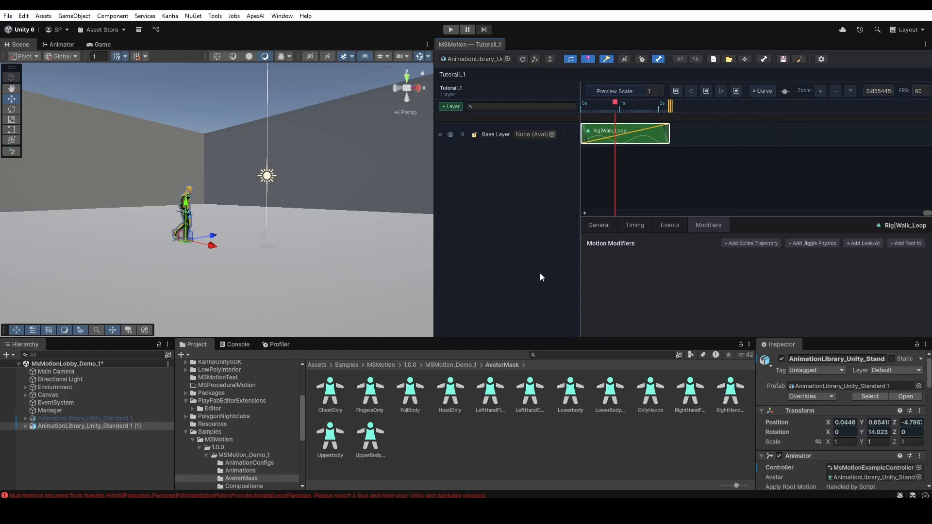
click(600, 224)
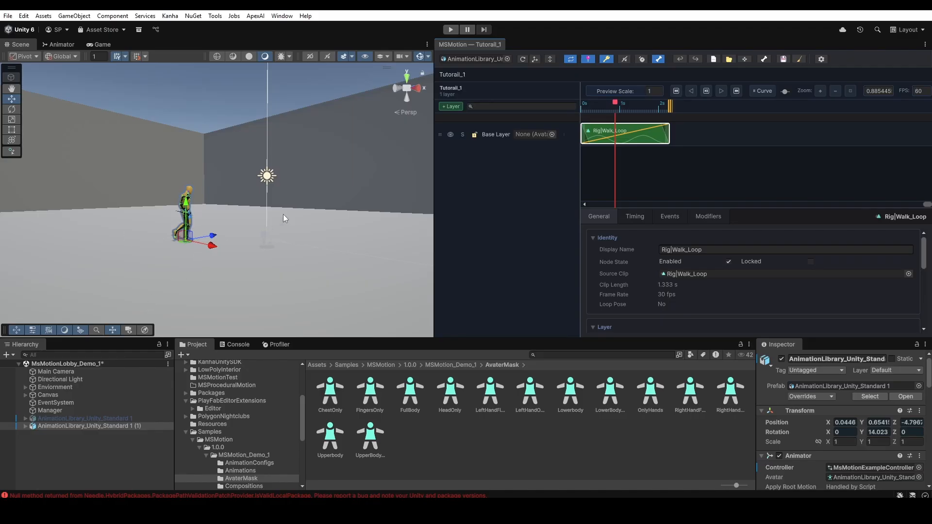
click(607, 59)
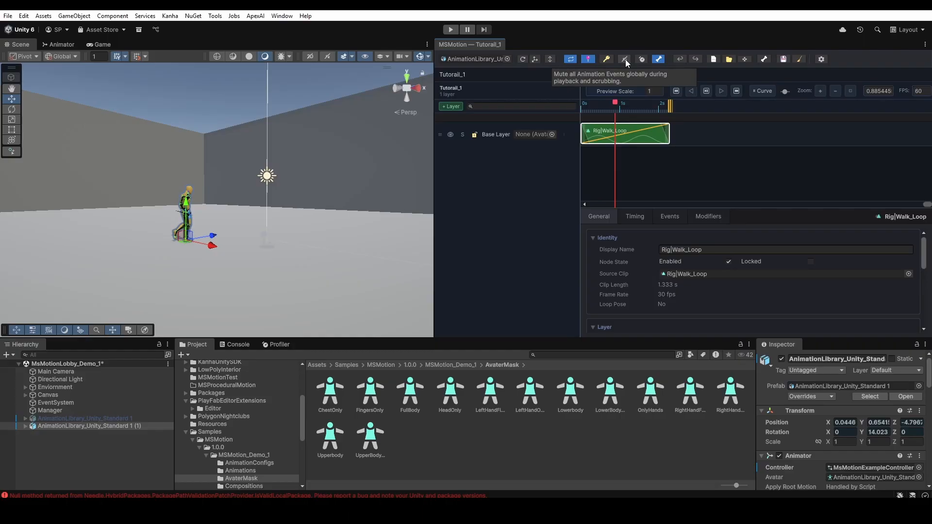
Show the Console and add an animation event to the walk clip at about 0.67 s
click(693, 216)
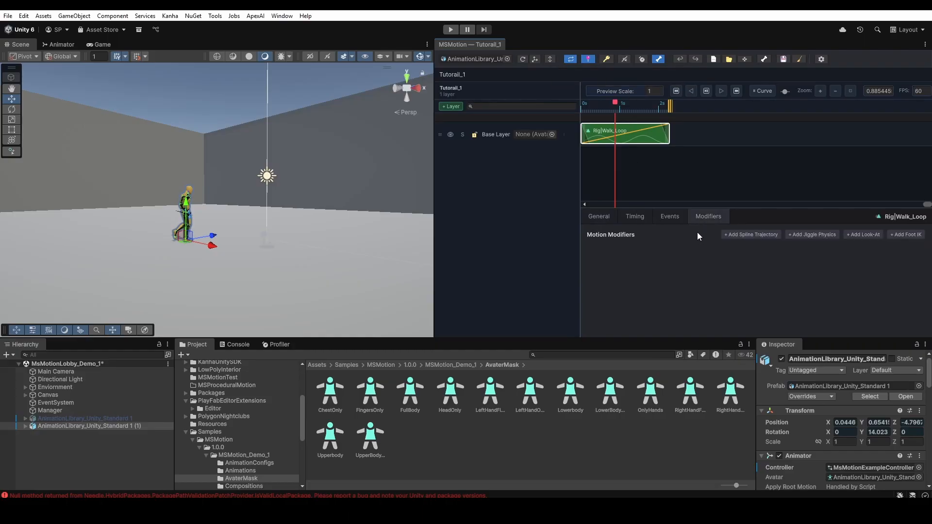
click(235, 345)
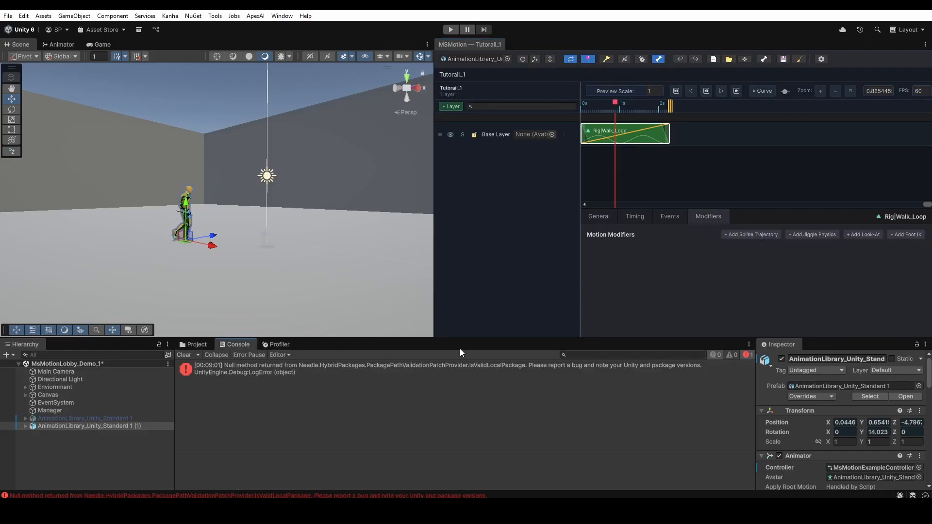
drag(687, 209, 687, 196)
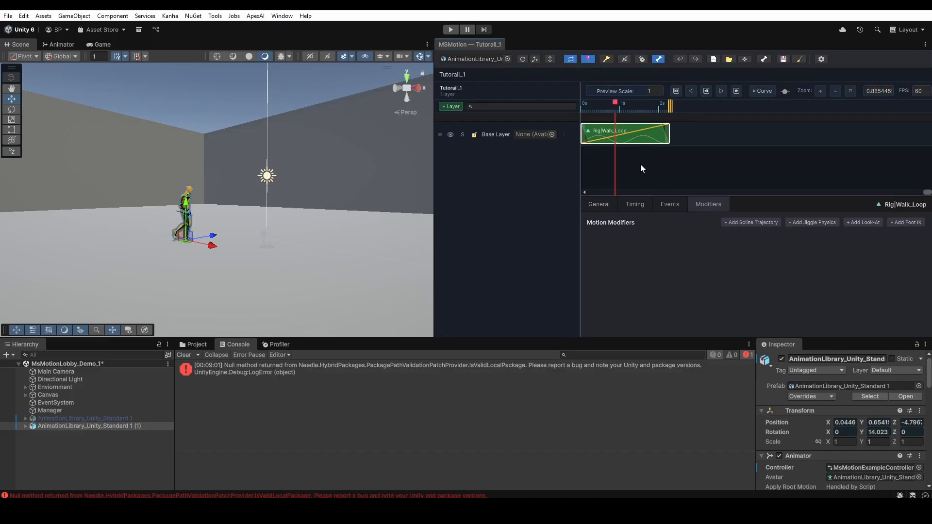
click(662, 208)
click(621, 259)
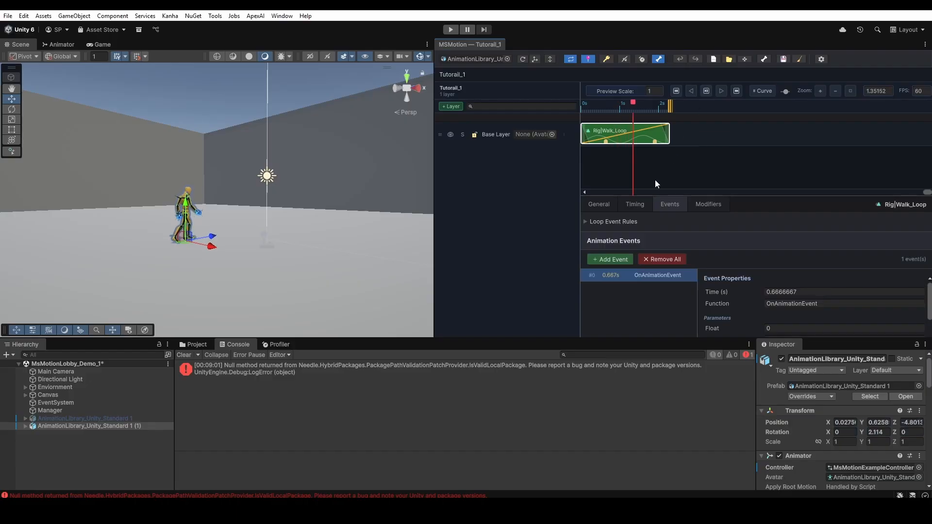
Check the event warnings in the Console with all animation events muted, and clear the log
click(730, 356)
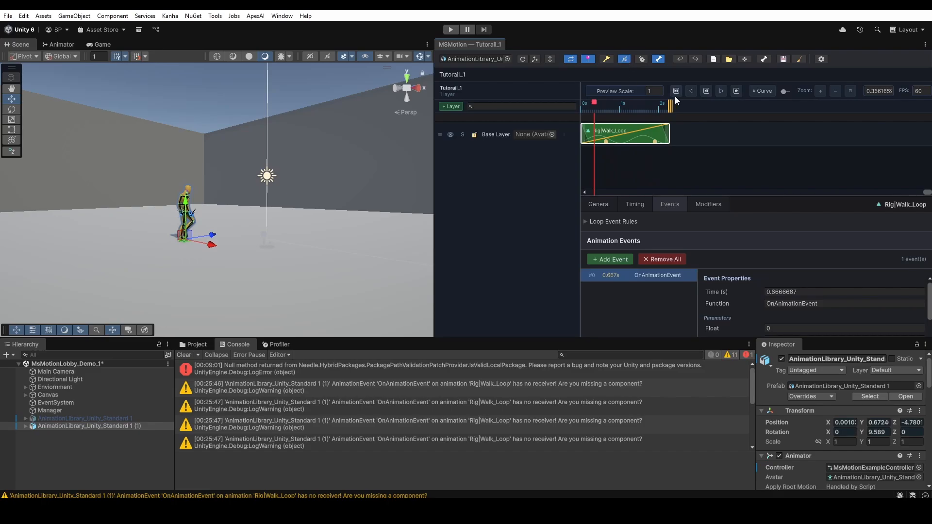
click(183, 355)
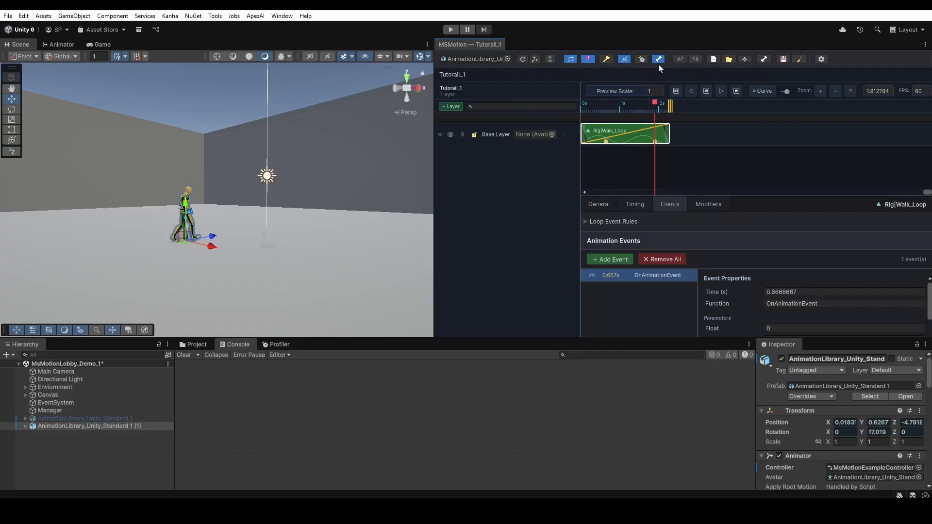
Try toggling the character's bone overlay off and on in a close-up of the scene
scroll(327, 210, up, 8)
right_drag(327, 211, 254, 246)
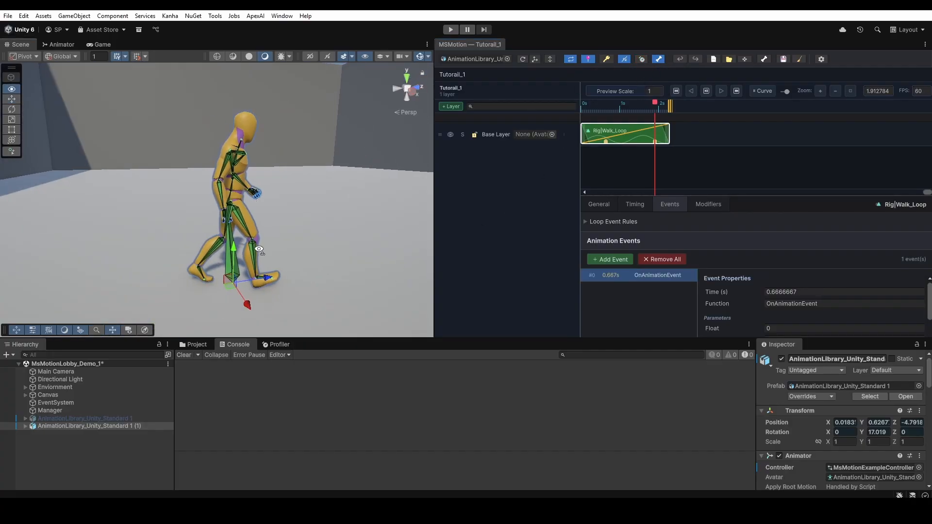
click(663, 59)
click(663, 60)
click(663, 60)
click(663, 60)
Try undoing and redoing the last animation event change twice
click(681, 58)
click(694, 59)
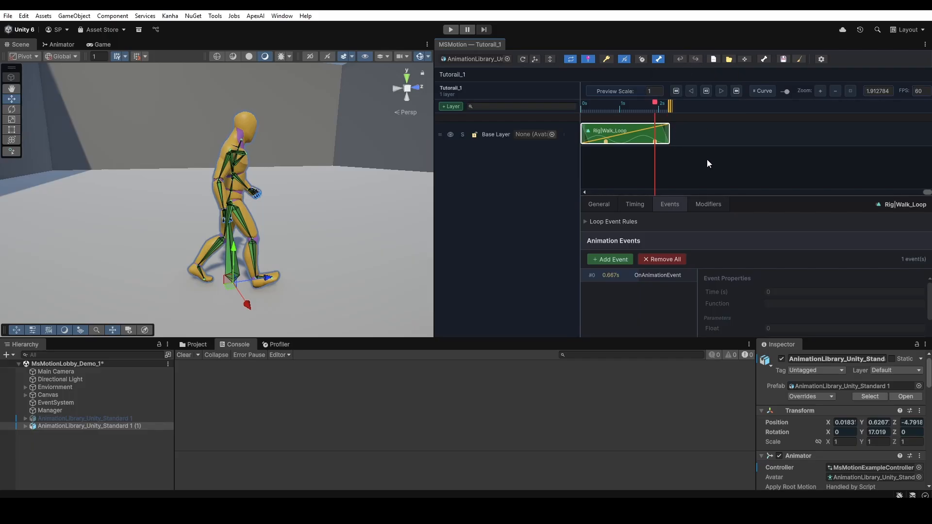
key(ctrl+z)
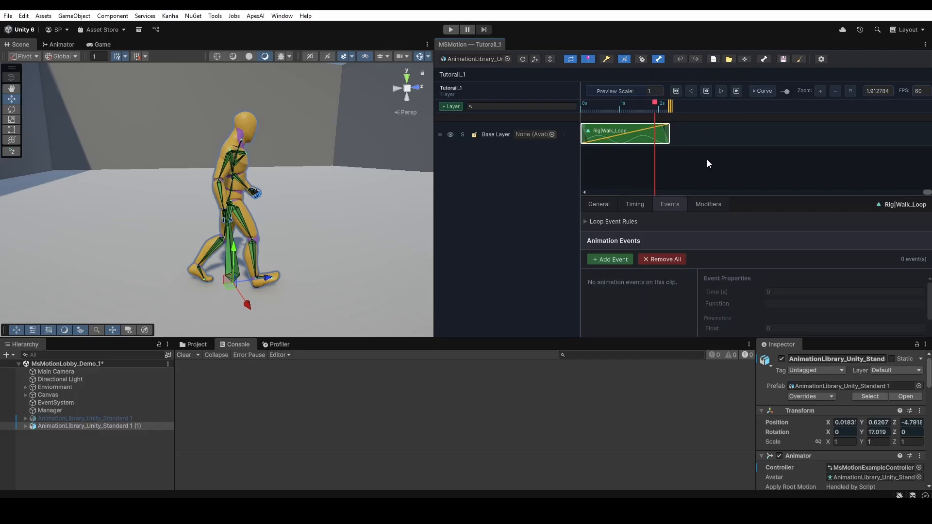
key(ctrl+y)
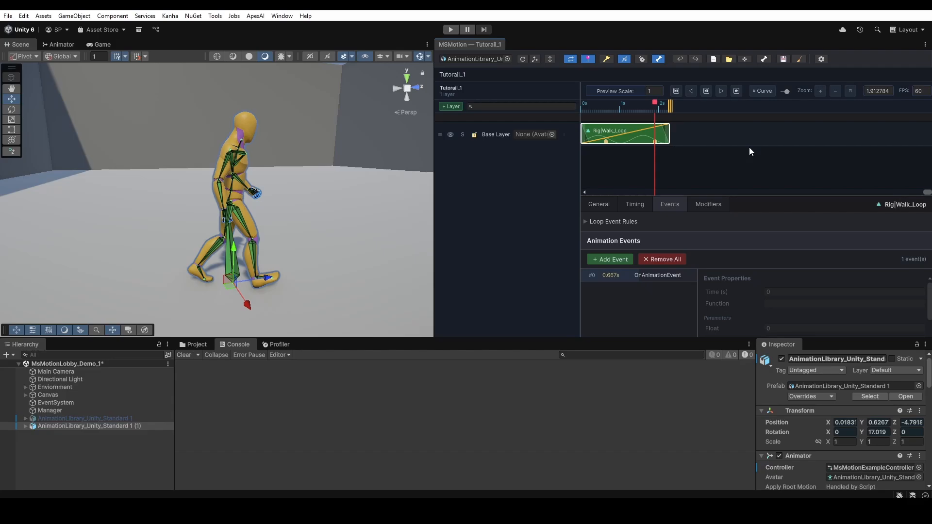
Start creating a new MSMotion composition and cancel at the file naming dialog
click(713, 60)
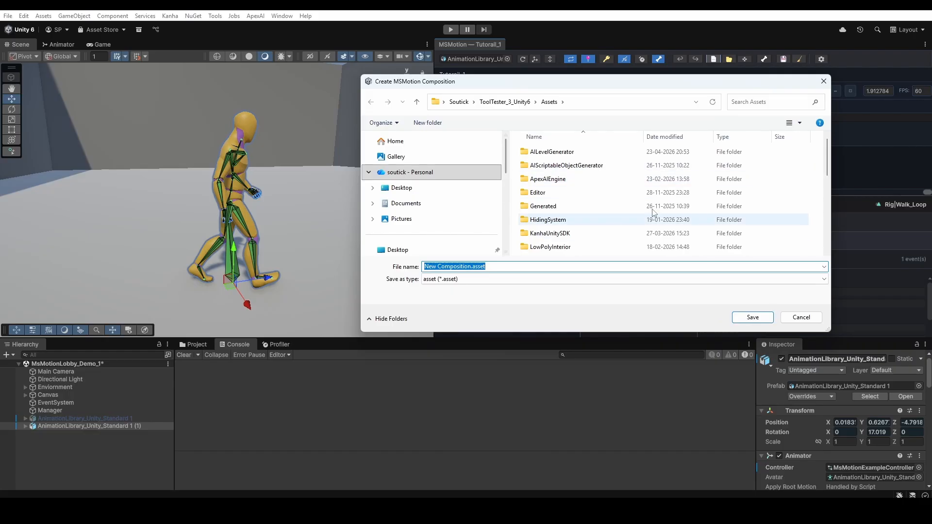
click(801, 318)
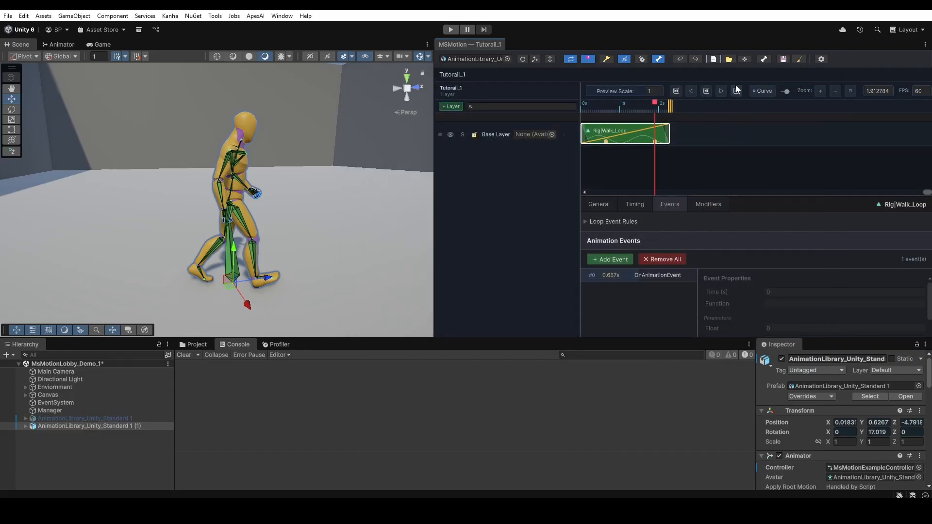
Open the Punch composition from the MSMotion_Demo_1 sample's Compositions folder and preview its playback
click(728, 58)
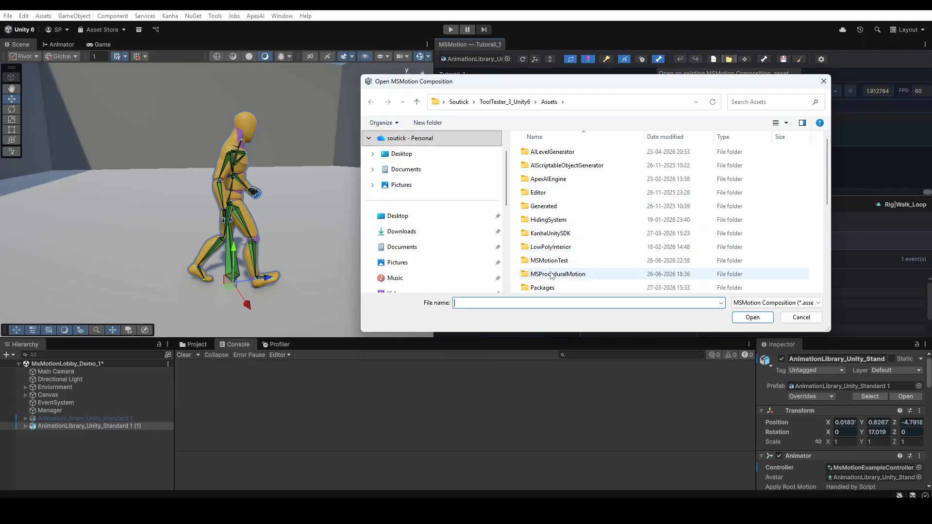
scroll(567, 243, down, 5)
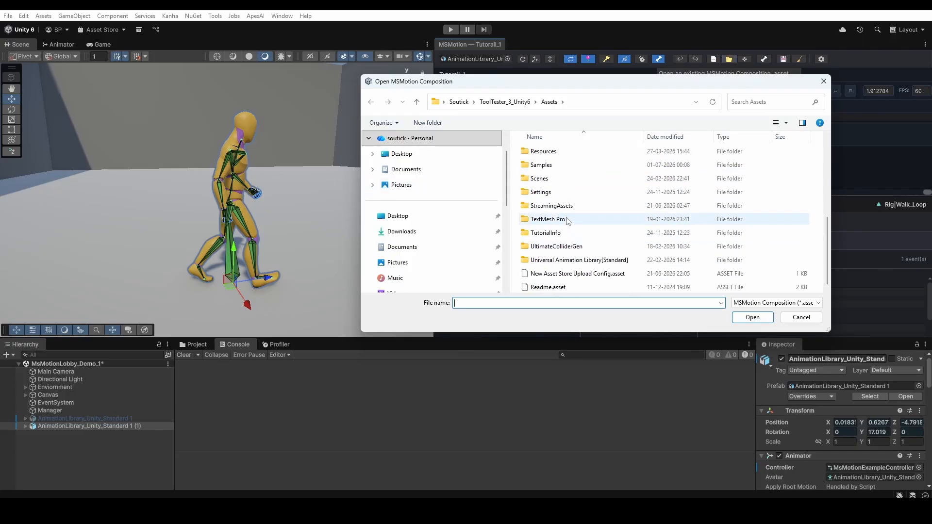
scroll(566, 223, up, 3)
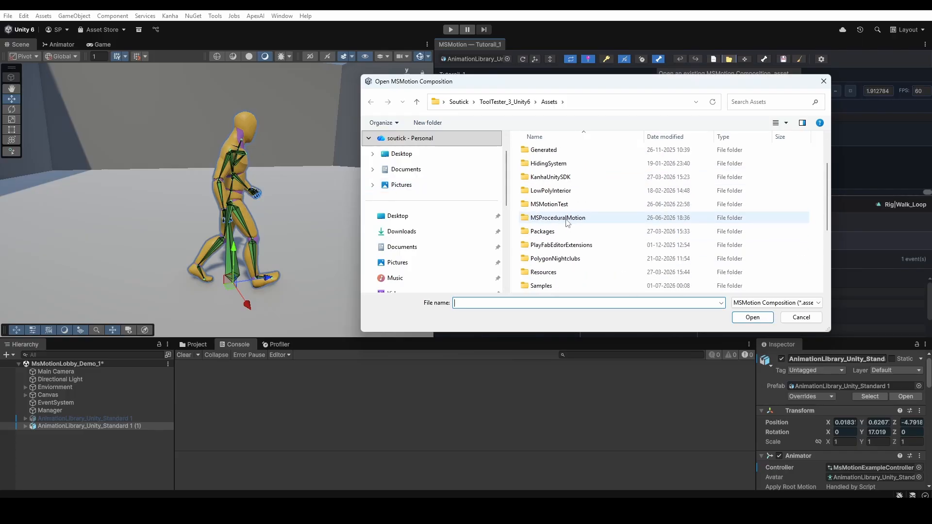
click(564, 204)
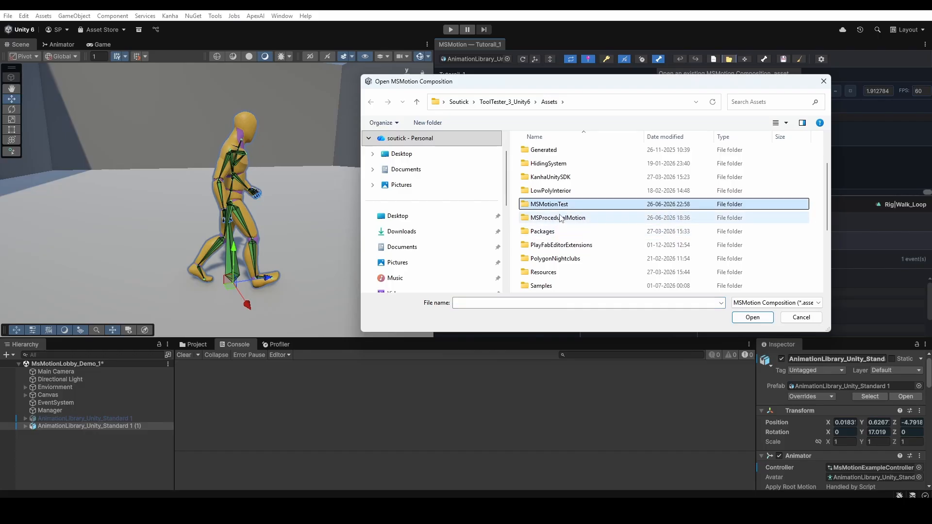
double_click(544, 285)
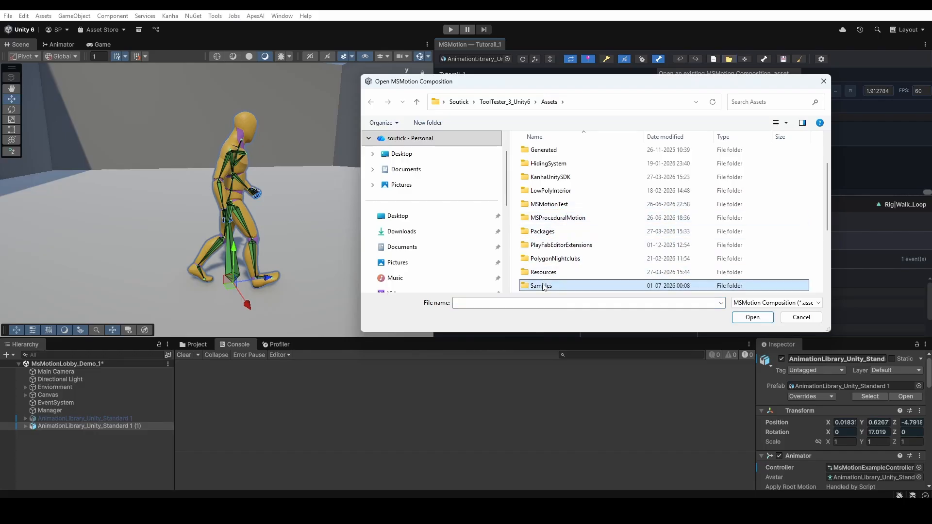
double_click(560, 153)
double_click(558, 152)
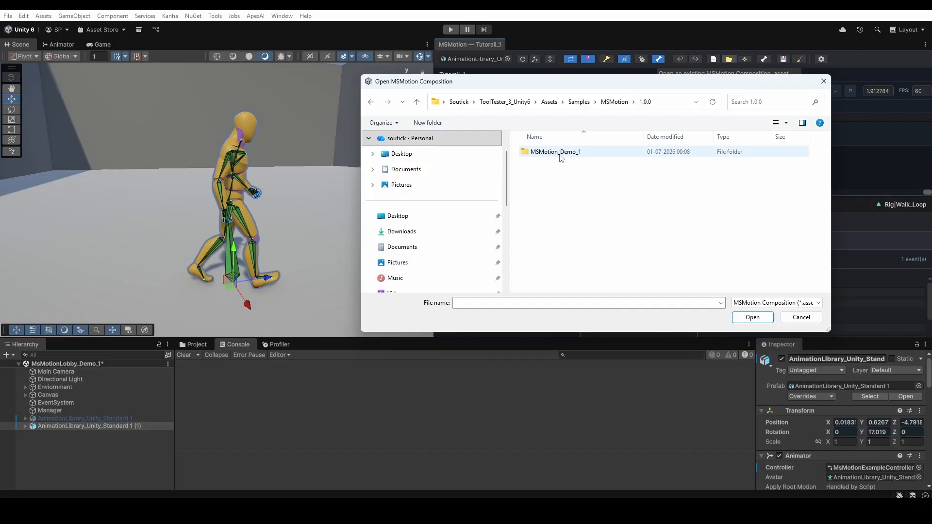
double_click(557, 152)
double_click(552, 193)
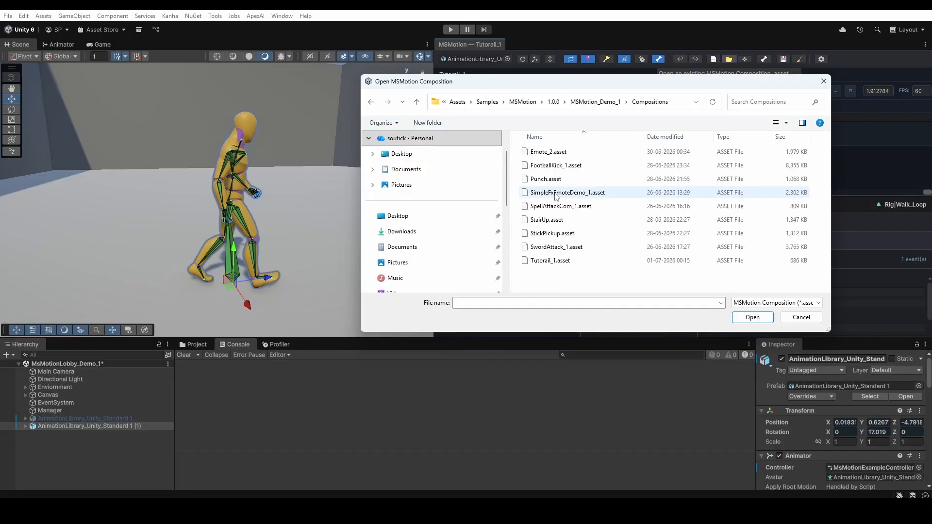
click(552, 180)
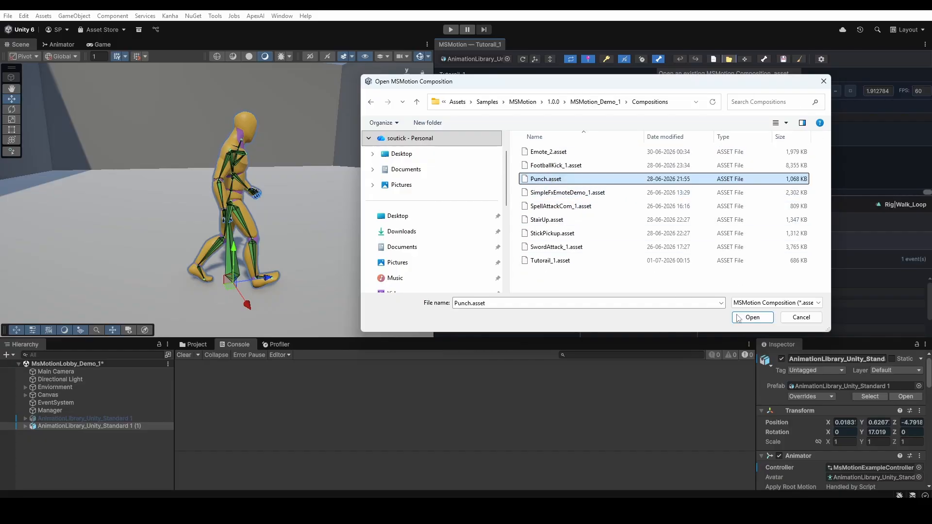
click(755, 318)
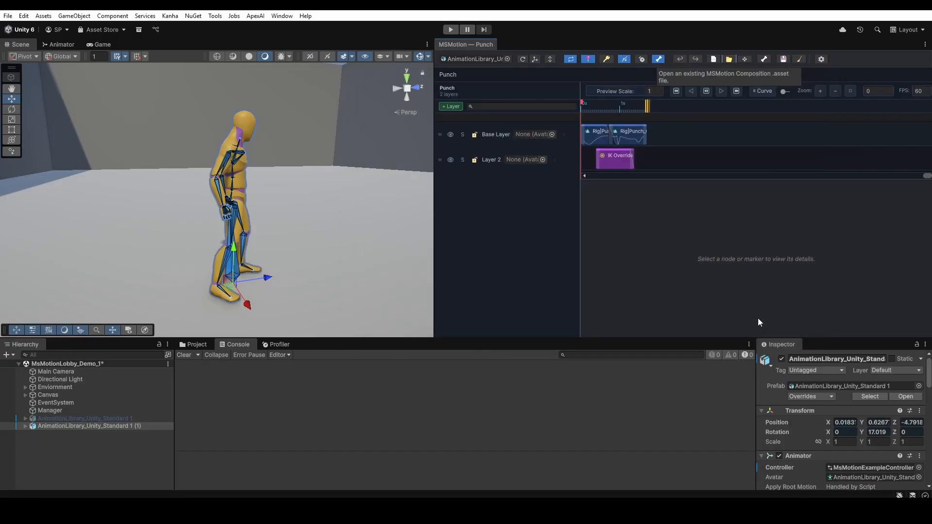
click(708, 92)
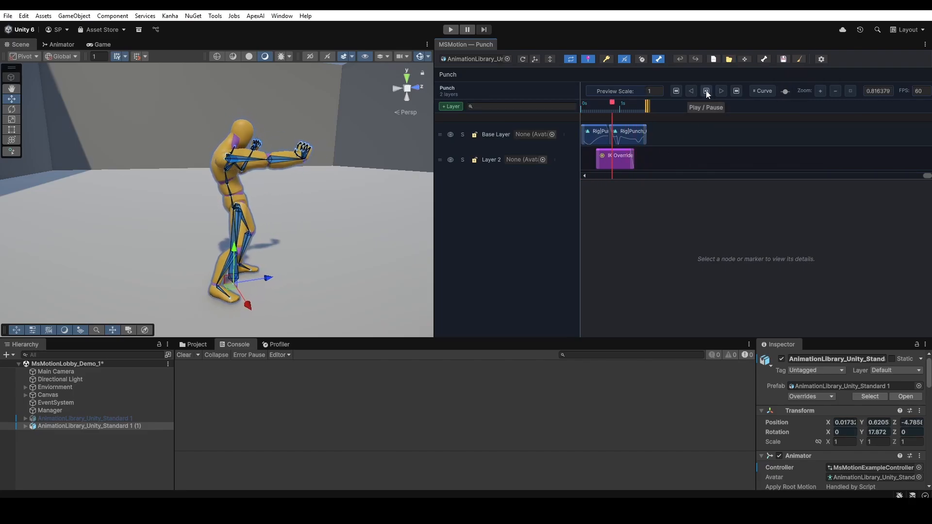
click(676, 91)
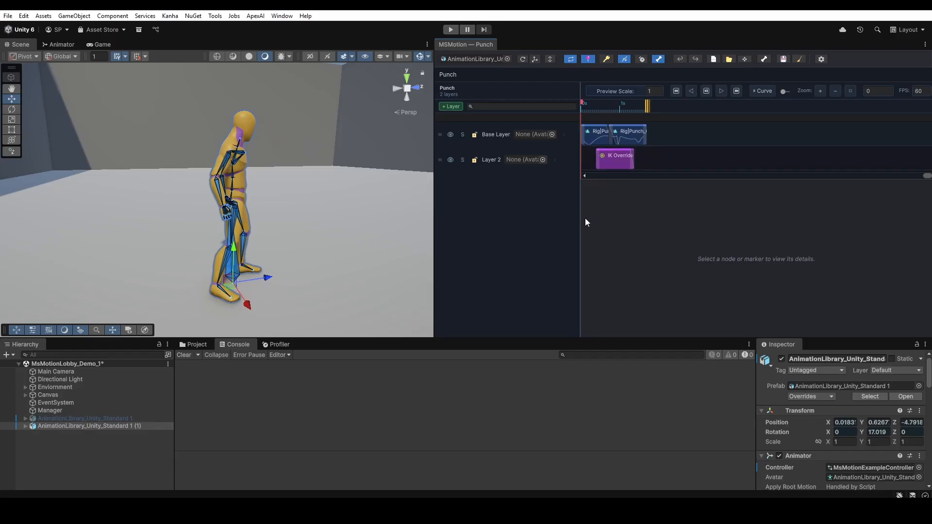
Reopen the Tutorail_1 composition from the MSMotion_Demo_1 sample's Compositions folder
click(728, 59)
scroll(567, 185, down, 3)
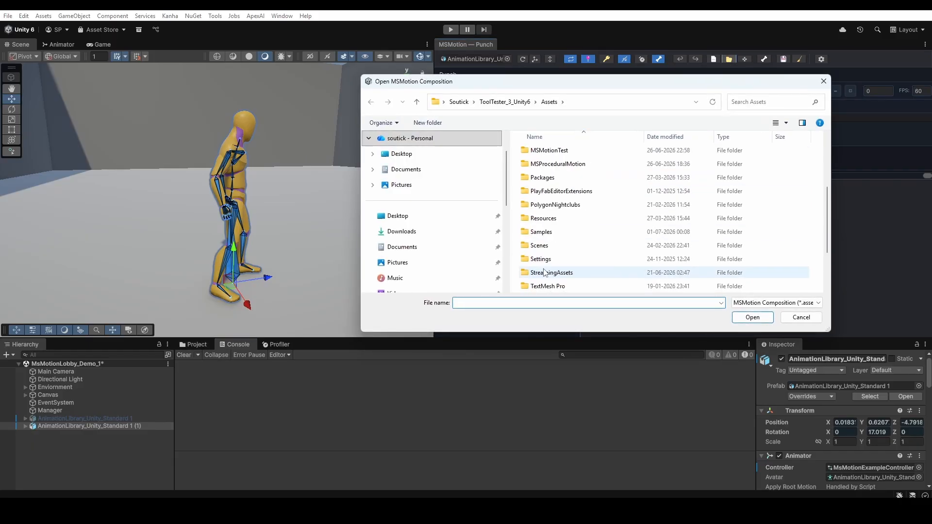
double_click(551, 232)
double_click(562, 153)
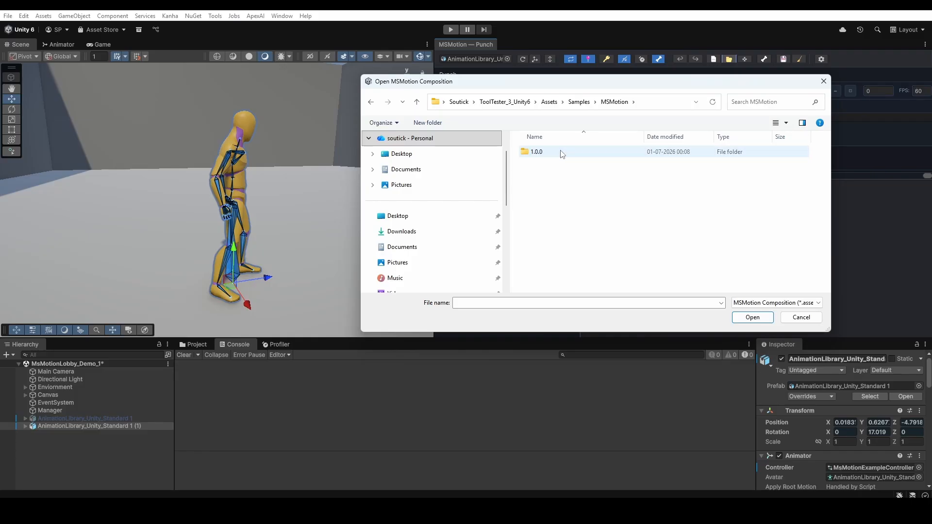
double_click(562, 152)
double_click(561, 152)
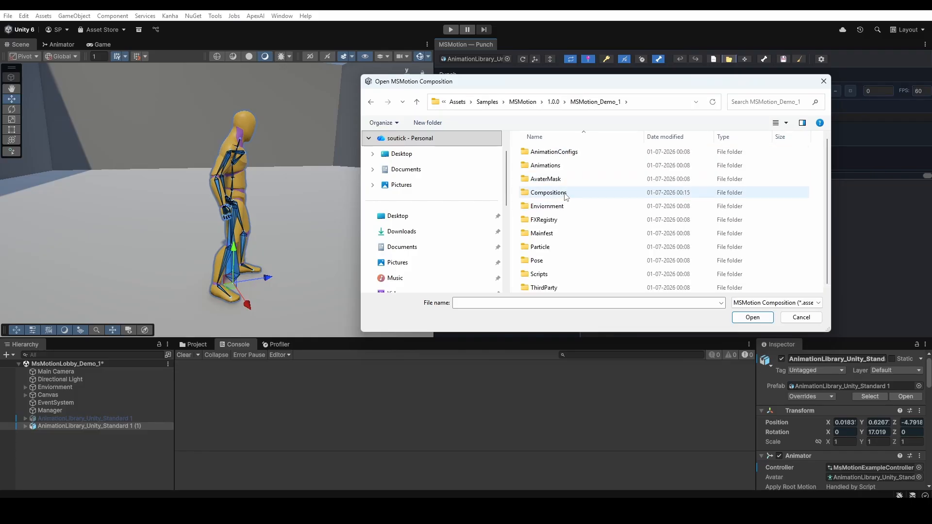
double_click(564, 207)
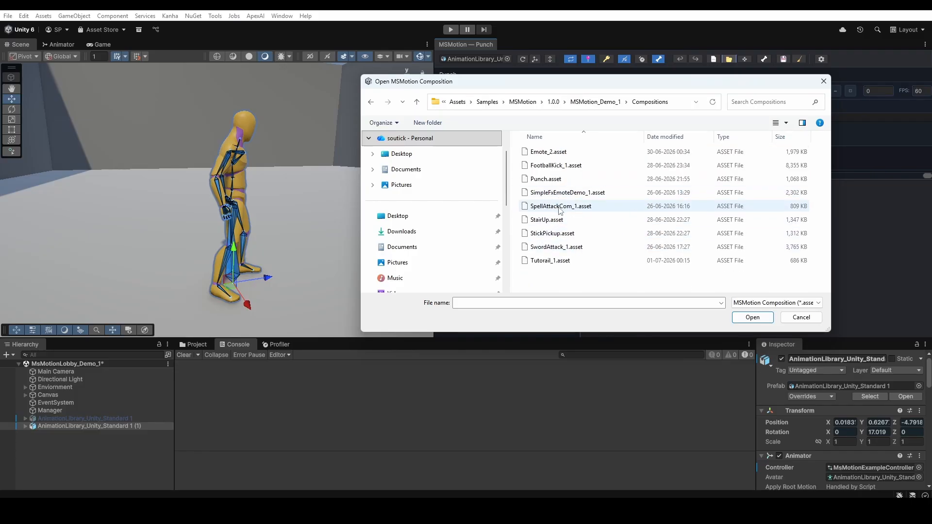
click(558, 262)
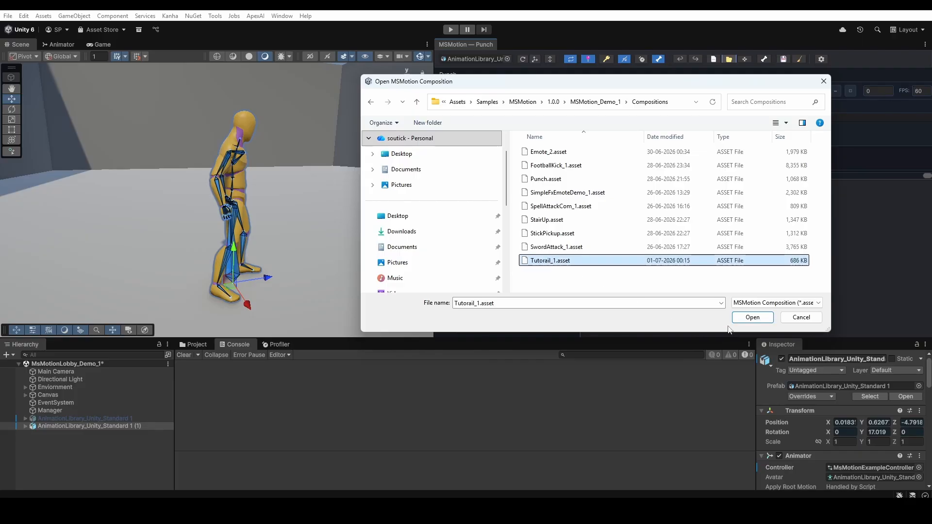
click(752, 318)
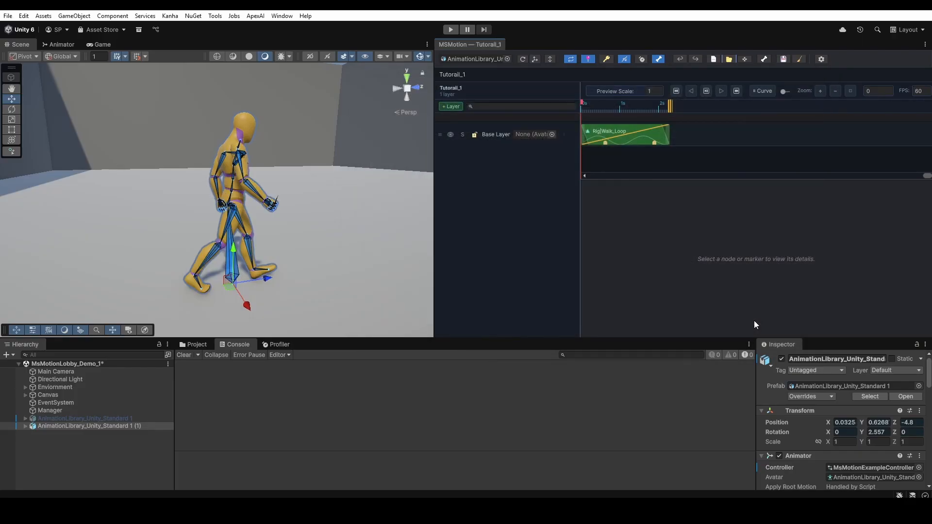
Locate the open Tutorail_1 composition's asset among the project files
click(744, 58)
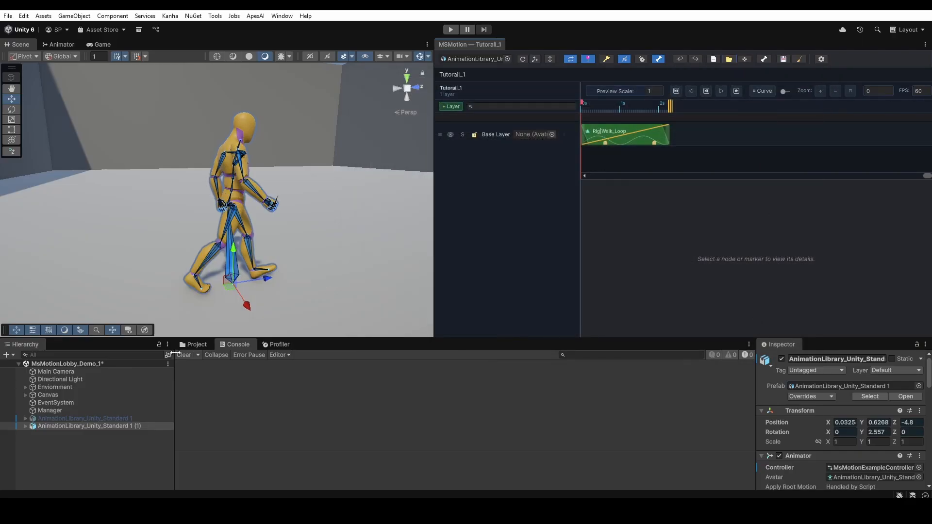
click(747, 60)
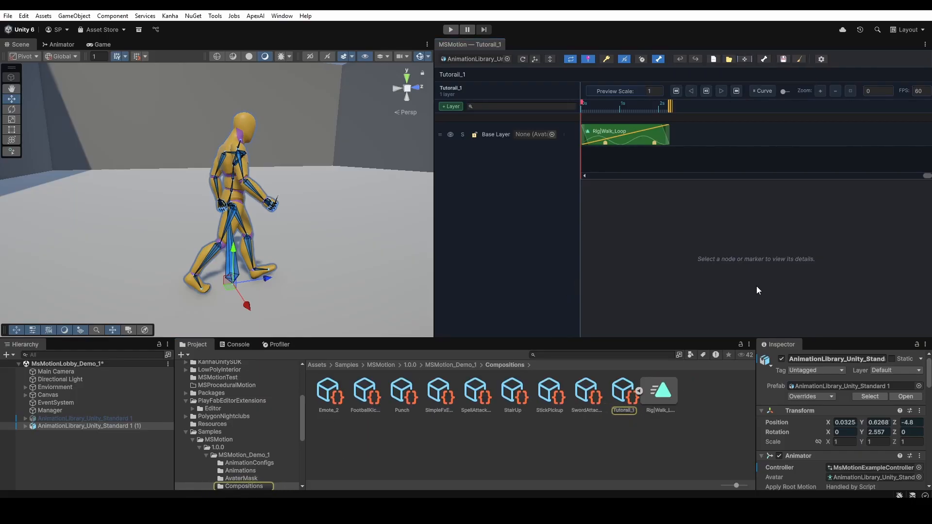
Open the rig configuration and auto-detect the character's arm, leg and spine chains
click(763, 59)
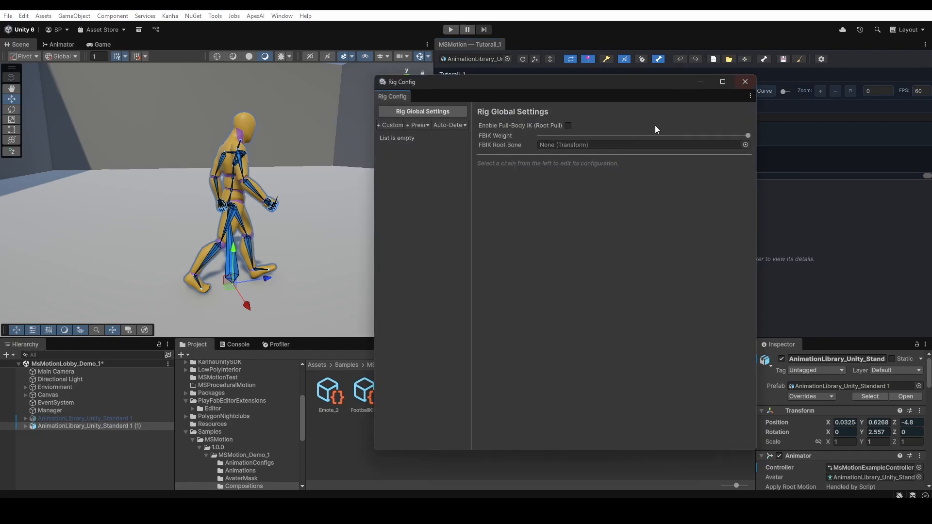
drag(559, 93, 590, 98)
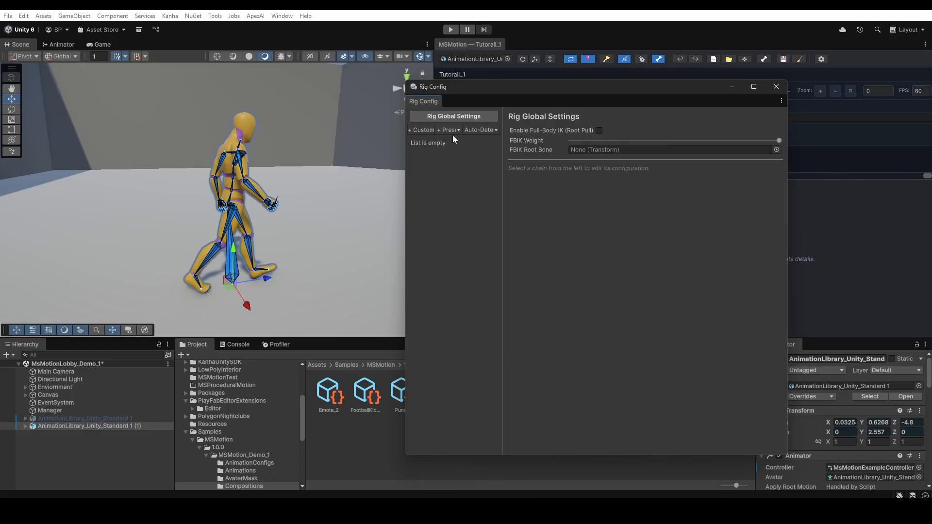
click(477, 130)
Examine the solver, stretch and bone path settings of the arm, leg and Spine chains, checking which bones each one covers
click(441, 143)
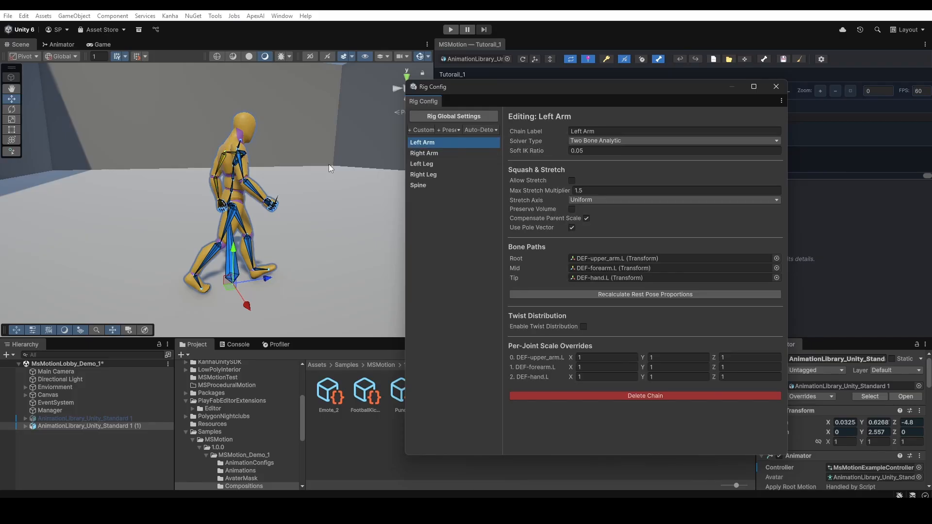
click(421, 153)
click(444, 164)
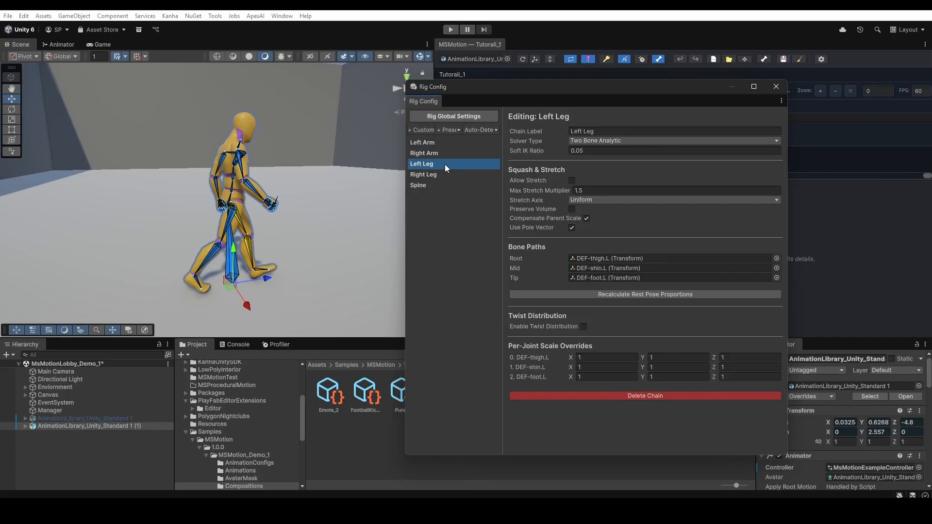
click(442, 174)
click(420, 185)
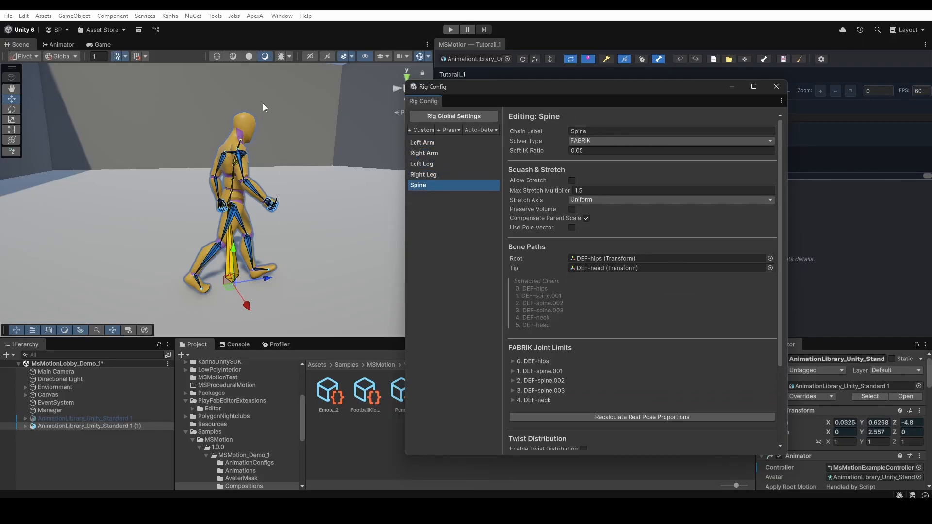
scroll(563, 301, down, 3)
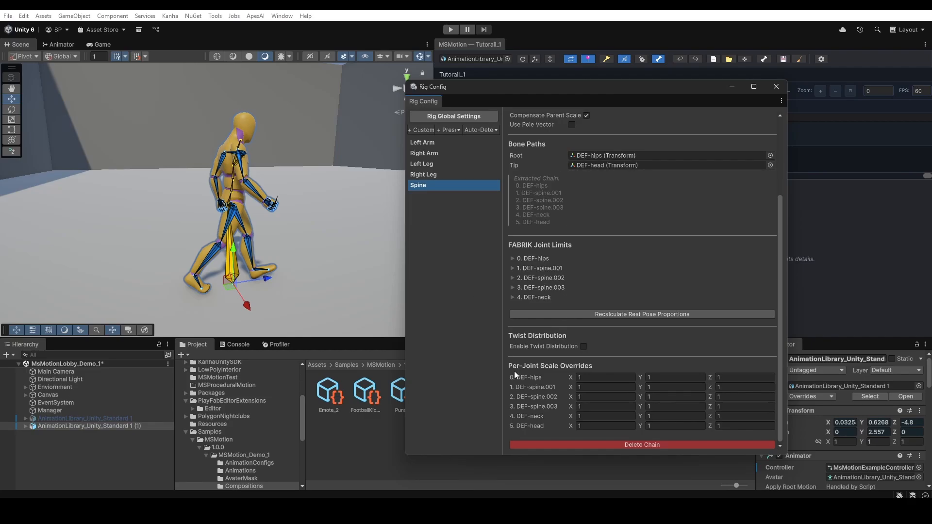
click(442, 174)
click(441, 164)
click(442, 142)
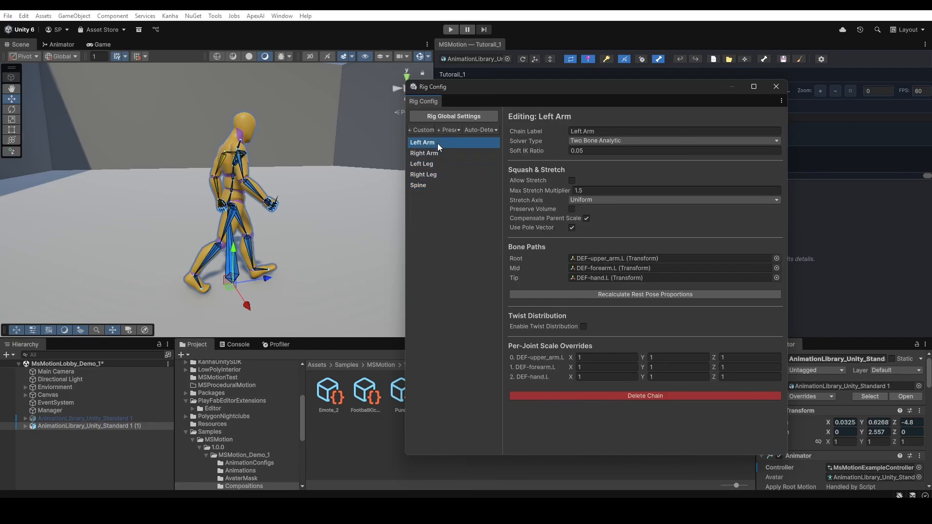
click(441, 154)
click(440, 163)
click(481, 176)
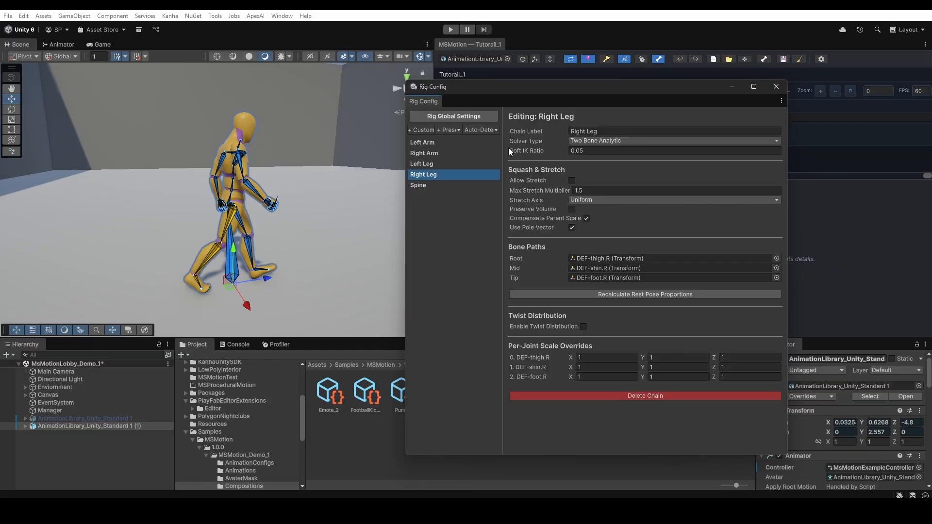
Check the available rig auto-detection methods without applying one, and close the rig configuration
click(494, 131)
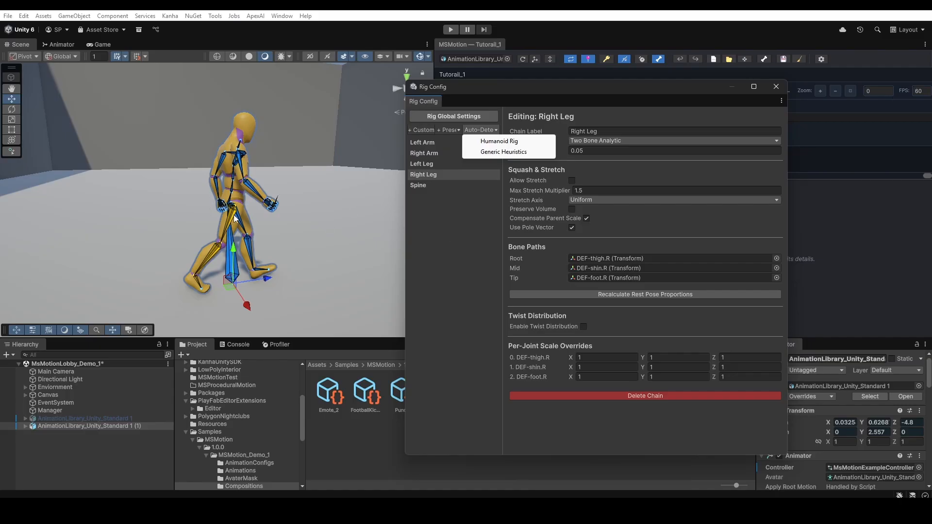
click(779, 116)
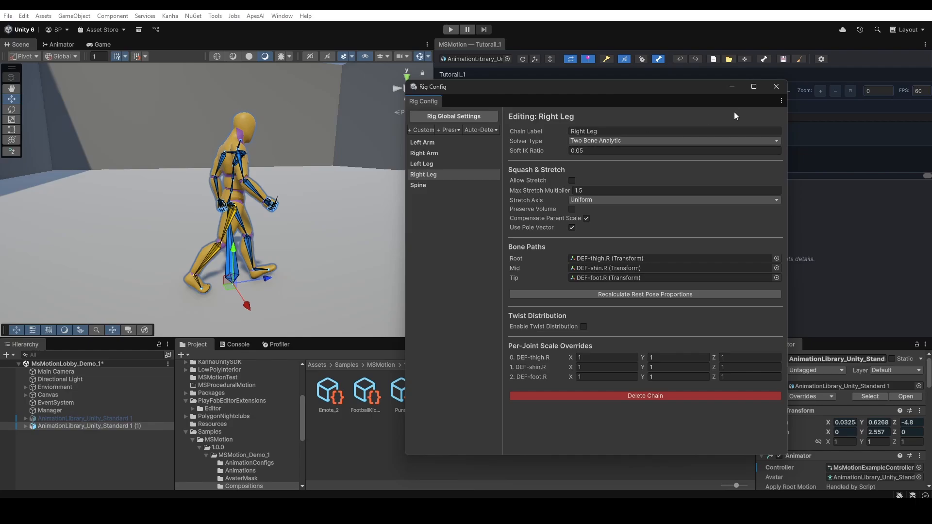
click(777, 87)
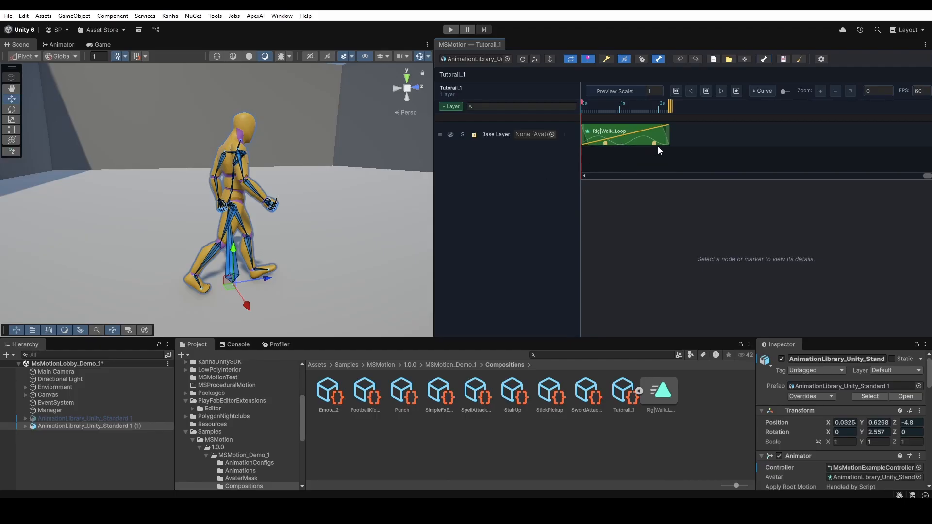
Open the composition's export settings and look through the General, Timeline, Root Motion, Filtering and Output options
drag(655, 179, 651, 197)
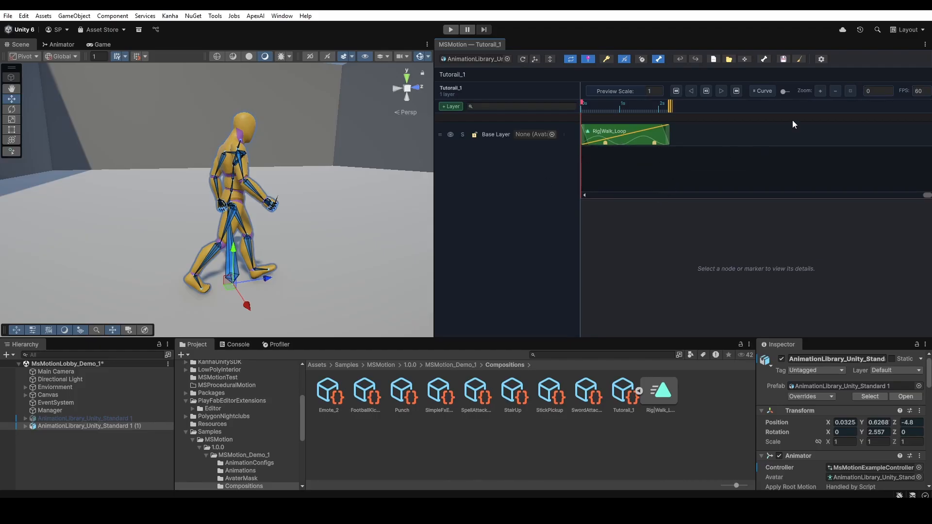
click(783, 59)
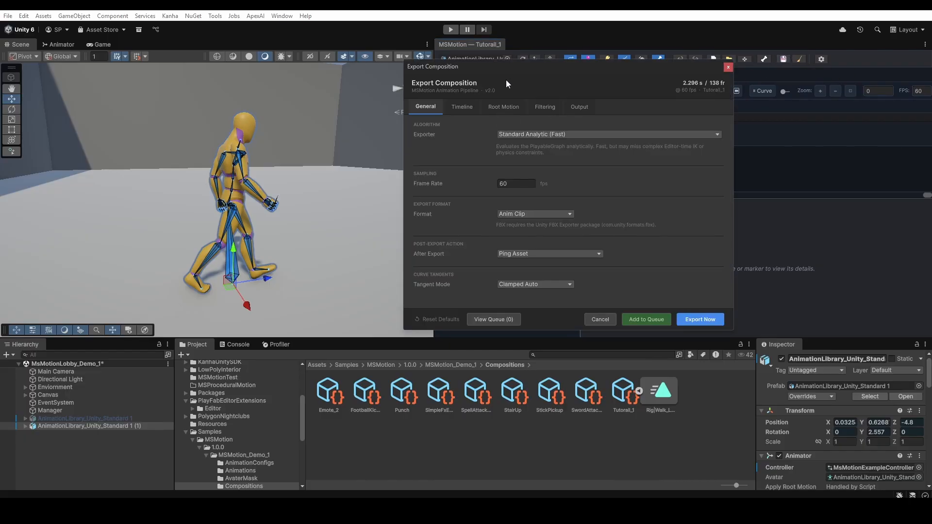
drag(506, 84, 546, 79)
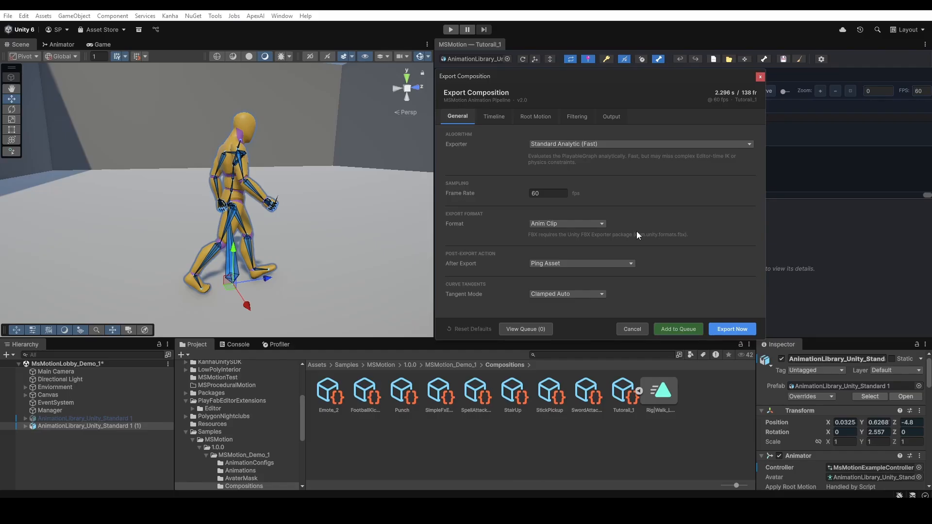
click(611, 116)
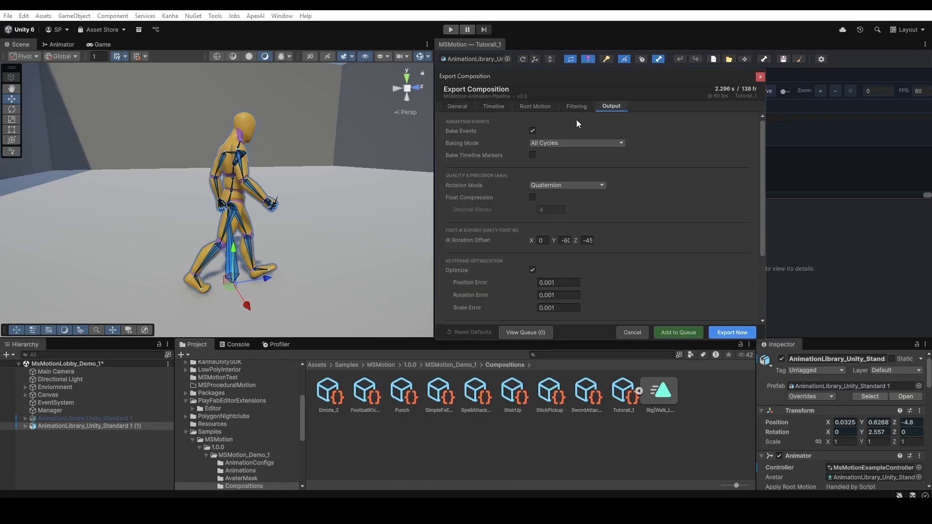
click(576, 108)
click(535, 111)
click(493, 116)
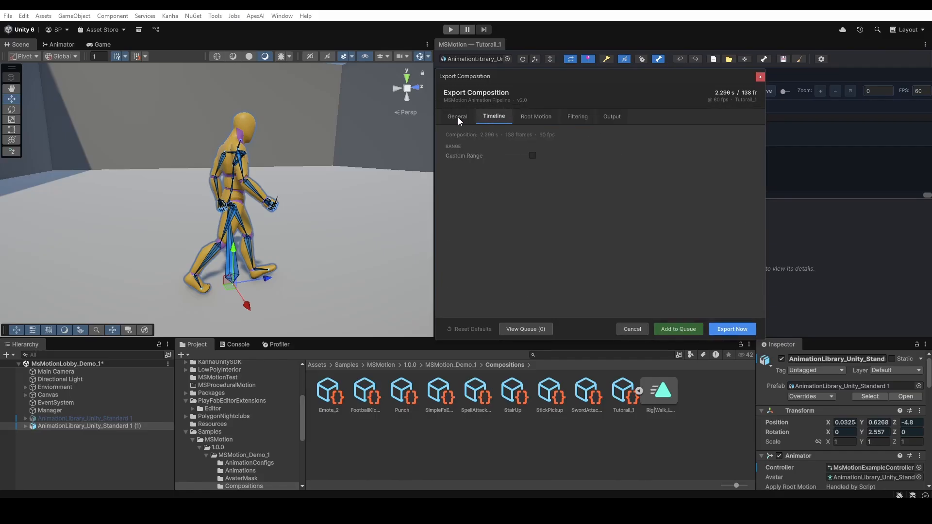
click(458, 117)
click(488, 120)
click(456, 117)
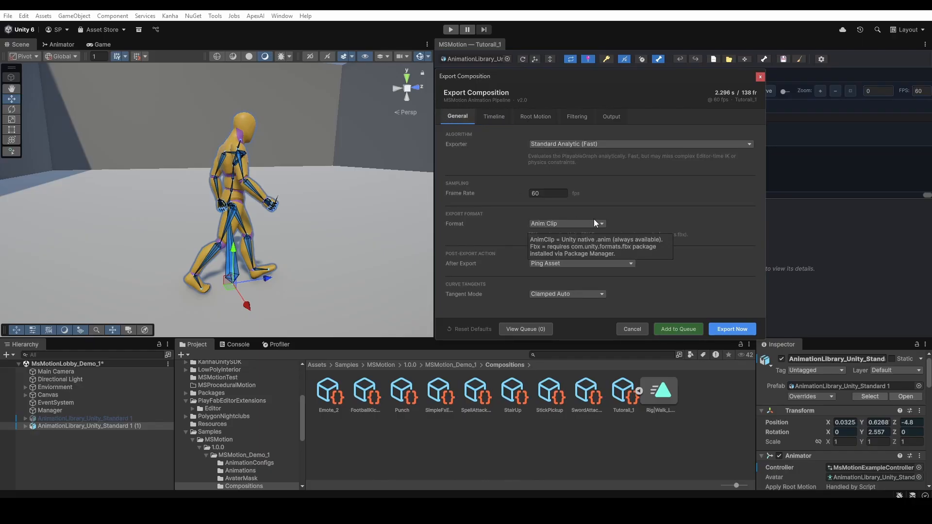
Compare the Standard Analytic (Fast) and Generic Transform Snapshot (High Fidelity) exporters without changing the selection
click(557, 146)
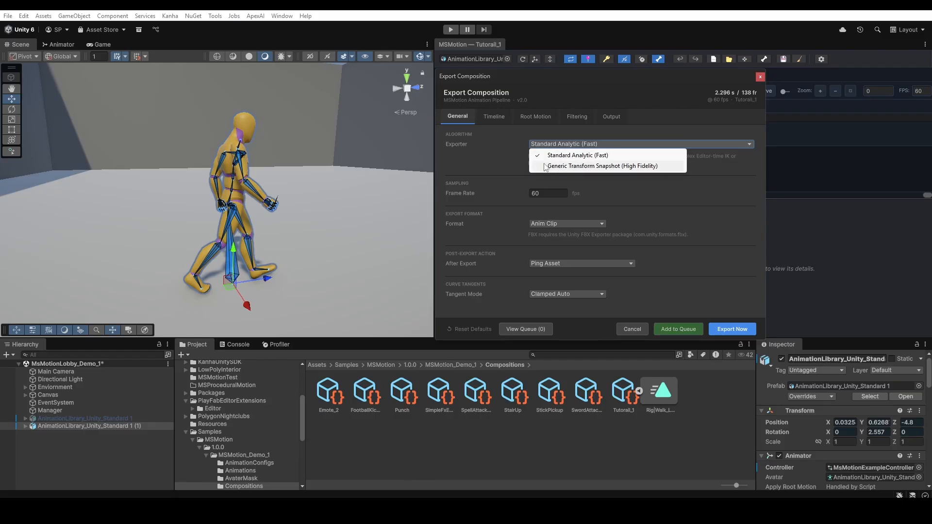
click(520, 167)
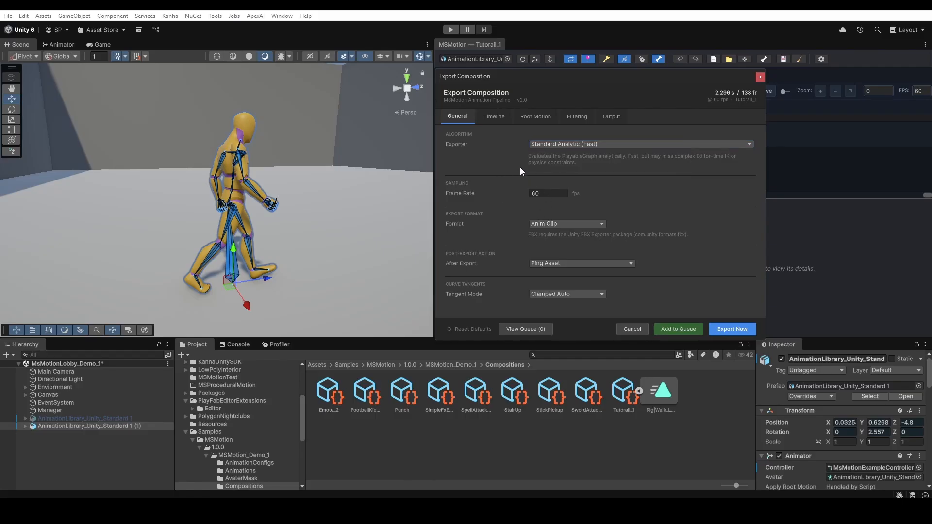
click(560, 144)
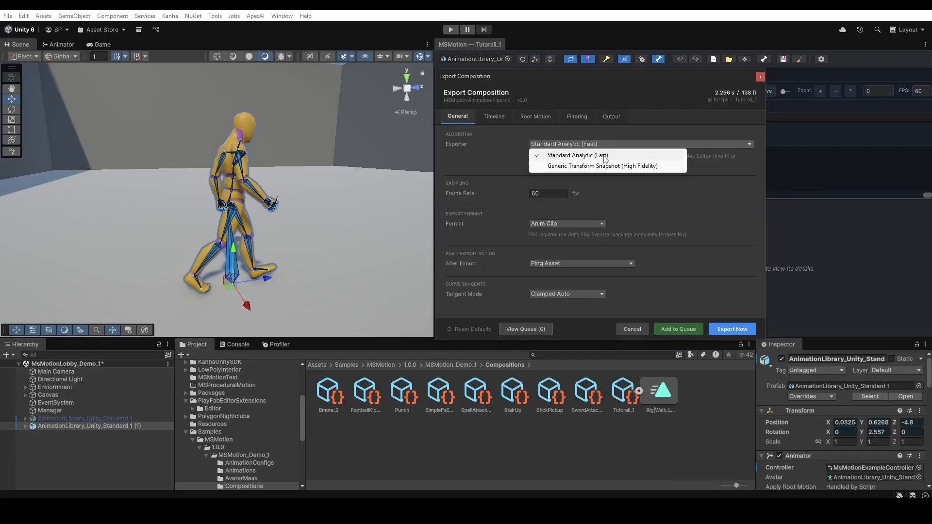
click(519, 156)
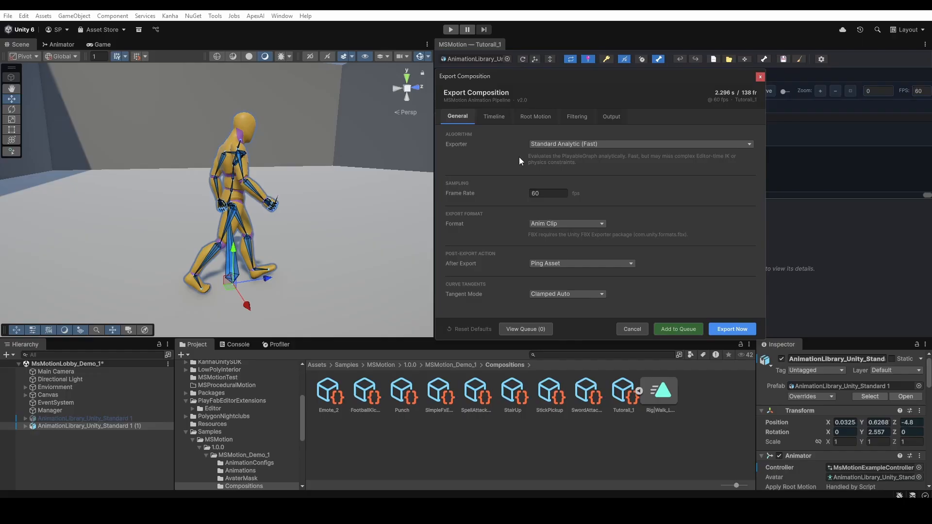
click(559, 144)
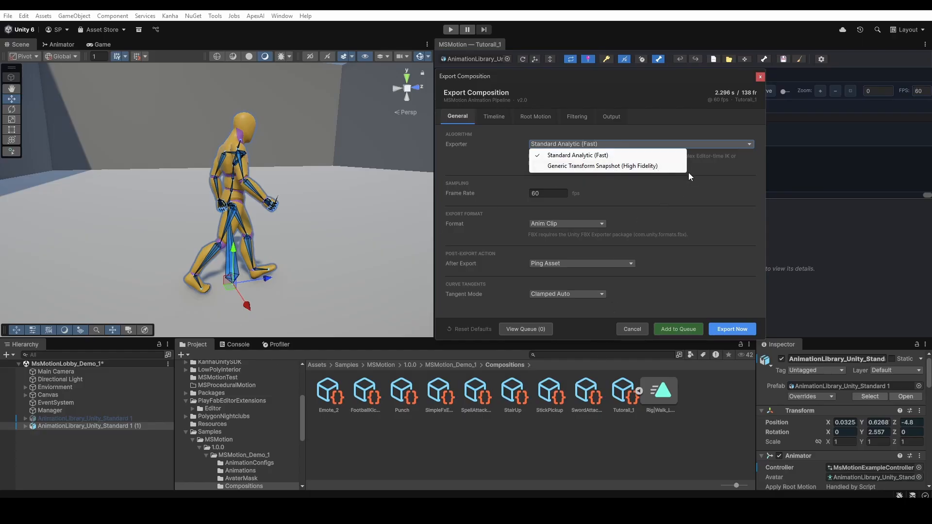
click(701, 161)
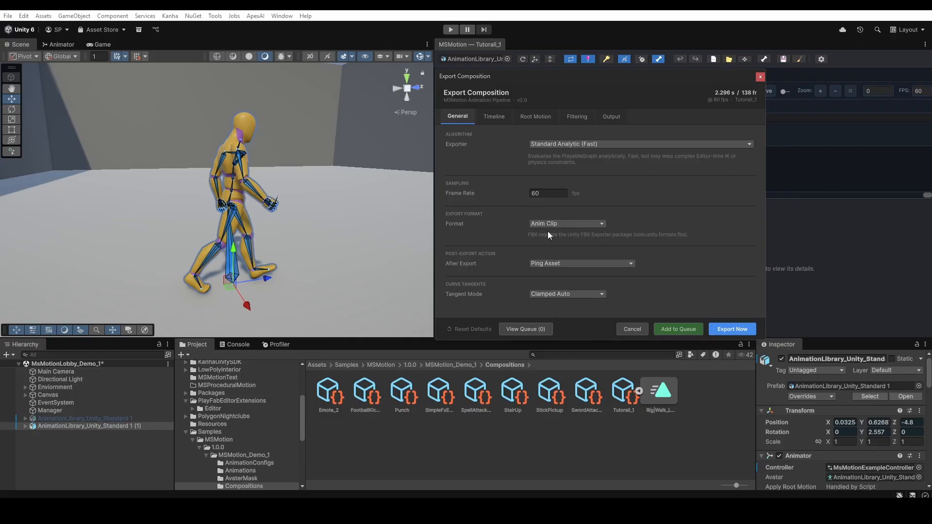
Check the available post-export actions and curve tangent modes without changing either setting
click(551, 264)
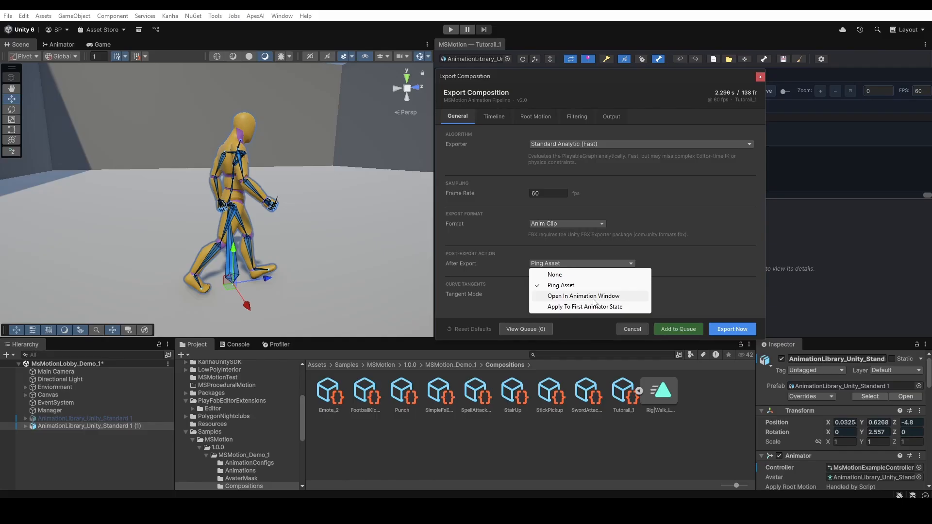
click(696, 266)
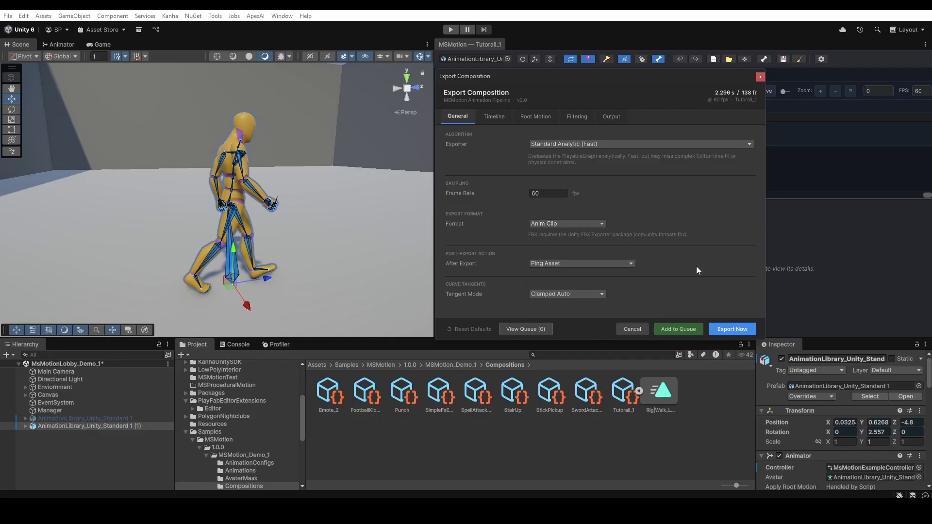
click(538, 293)
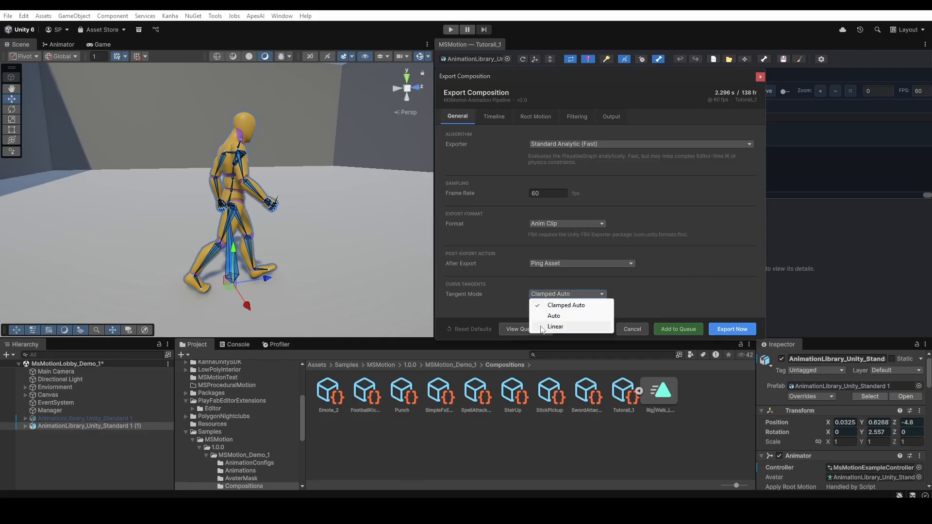
click(635, 289)
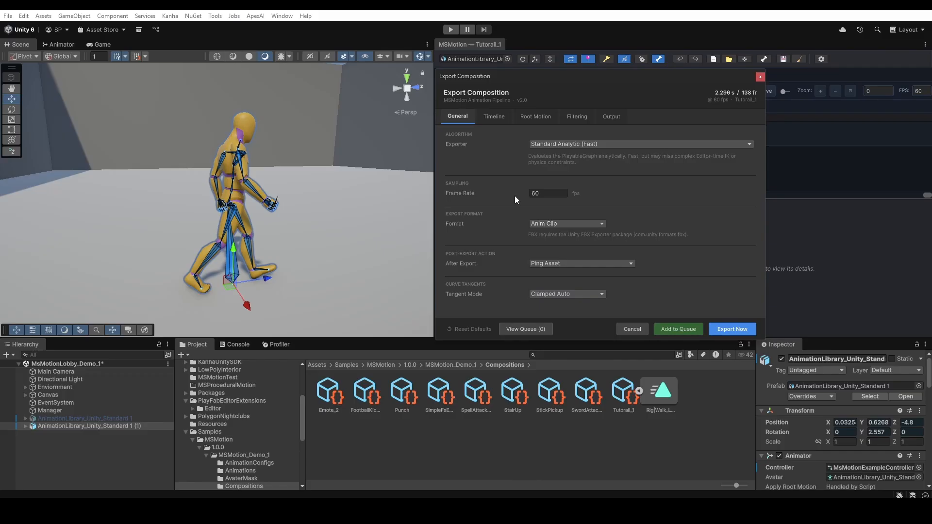
Try a custom export range, compare its start and end with the composition's timeline, and turn it off again
click(494, 117)
click(532, 156)
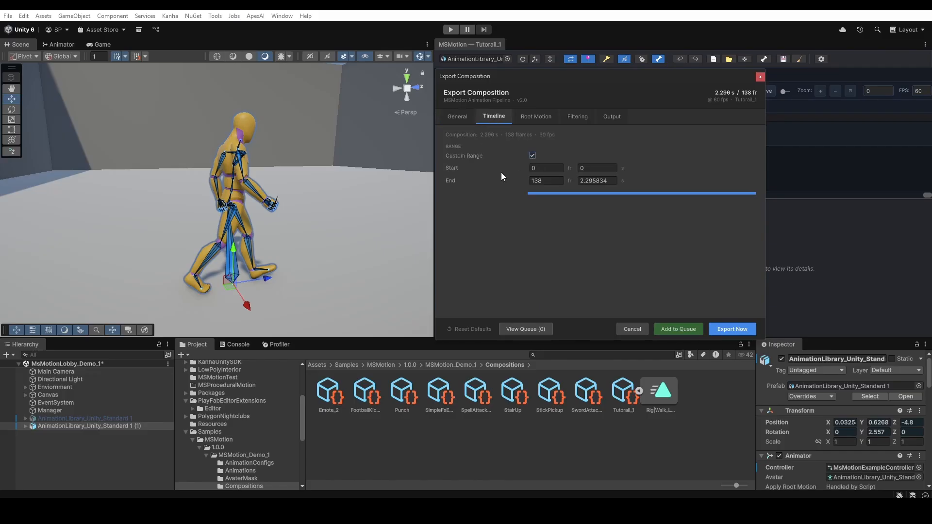
drag(646, 76, 382, 90)
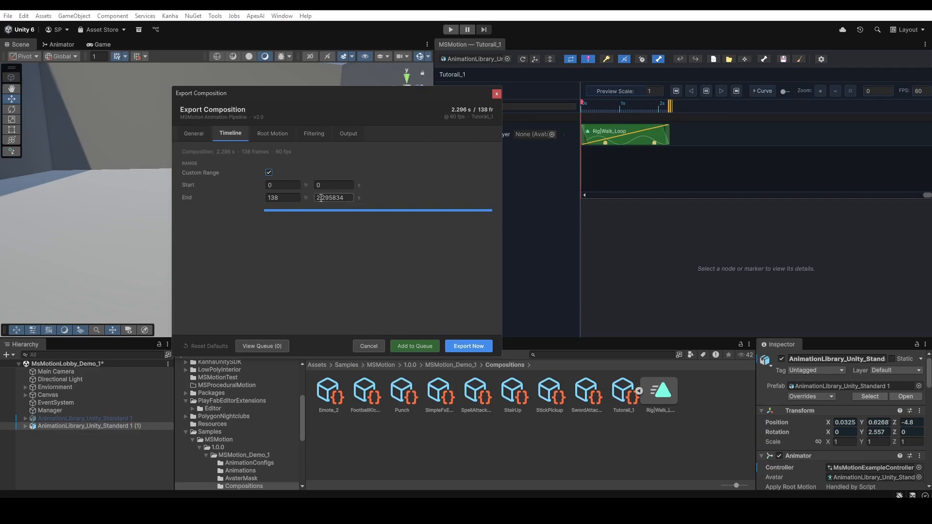
drag(322, 101, 597, 211)
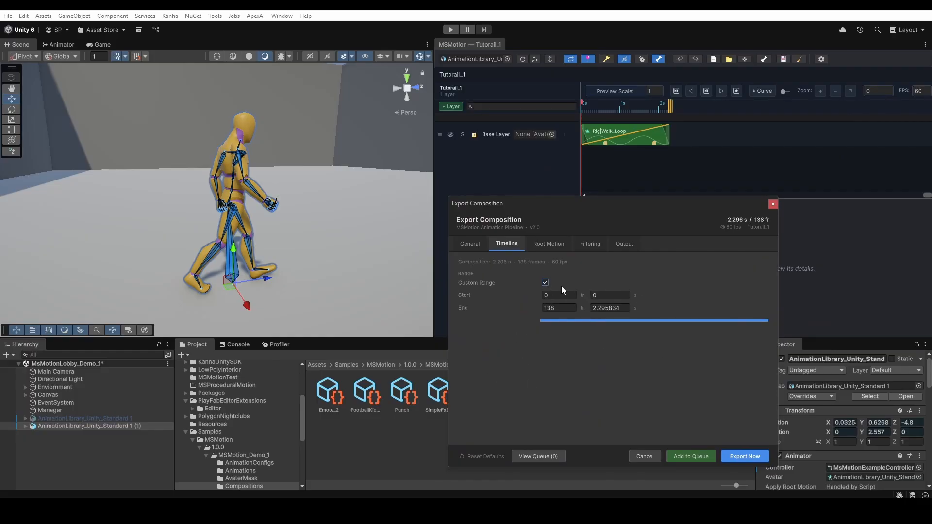
click(545, 282)
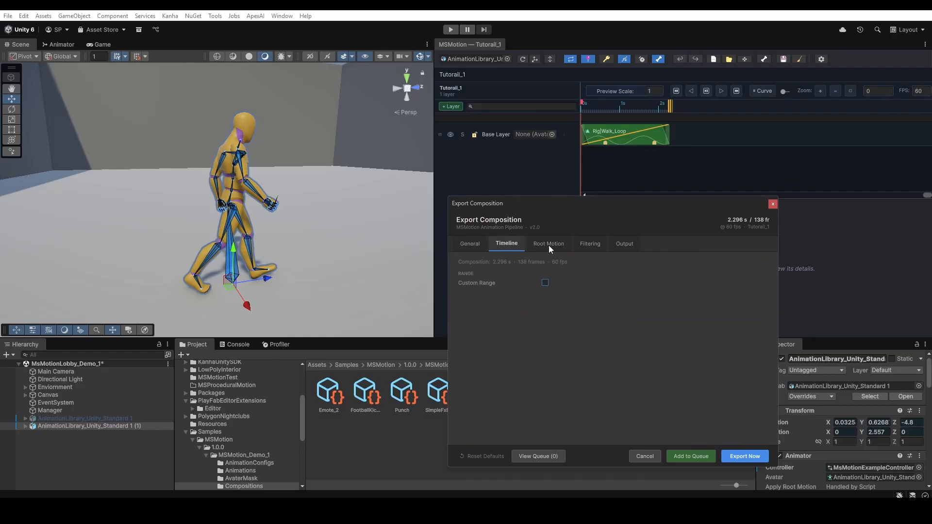
Enable a custom range for the composition export
click(549, 244)
click(510, 244)
click(545, 282)
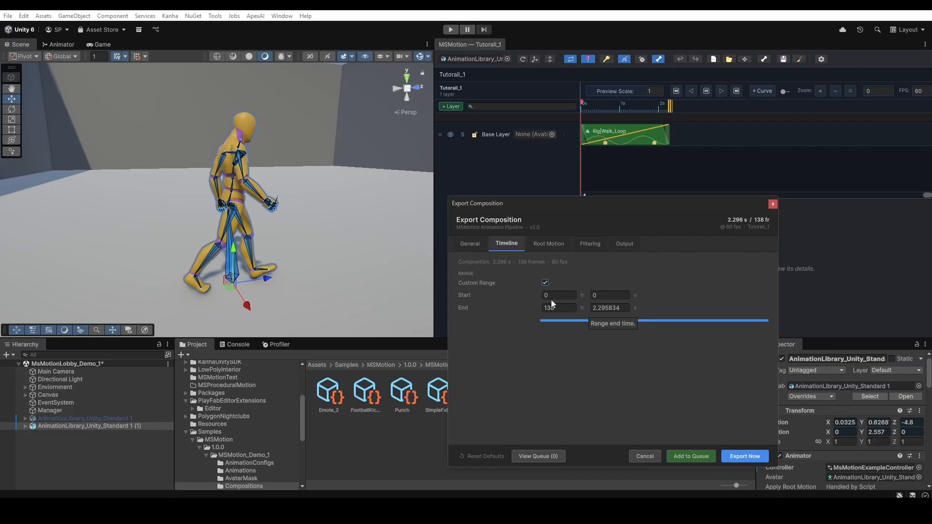
Look over the General, Root Motion and Filtering export settings and go back to the export range
click(469, 244)
click(506, 244)
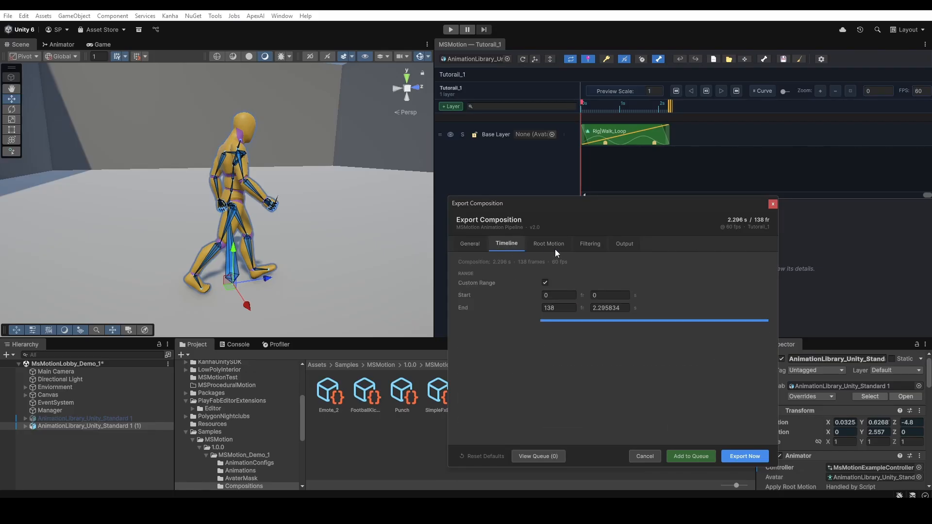
click(555, 249)
click(590, 244)
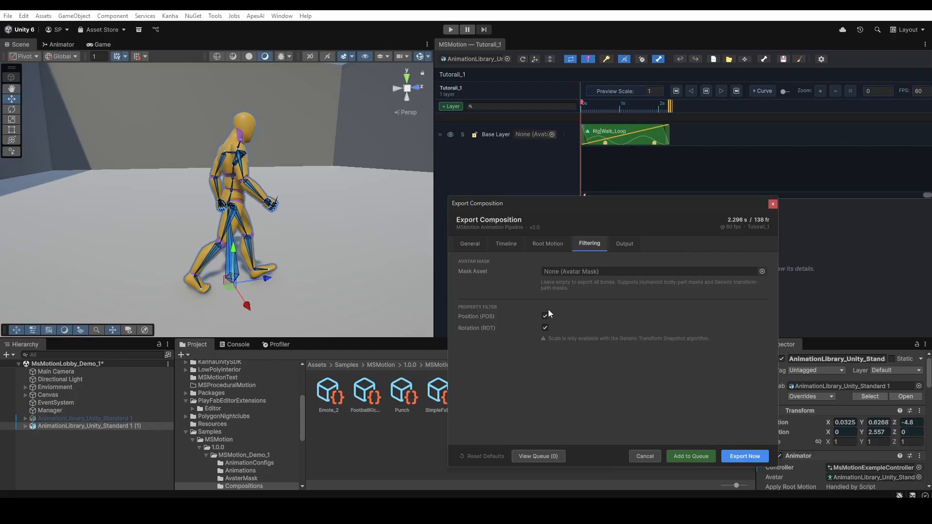
click(498, 247)
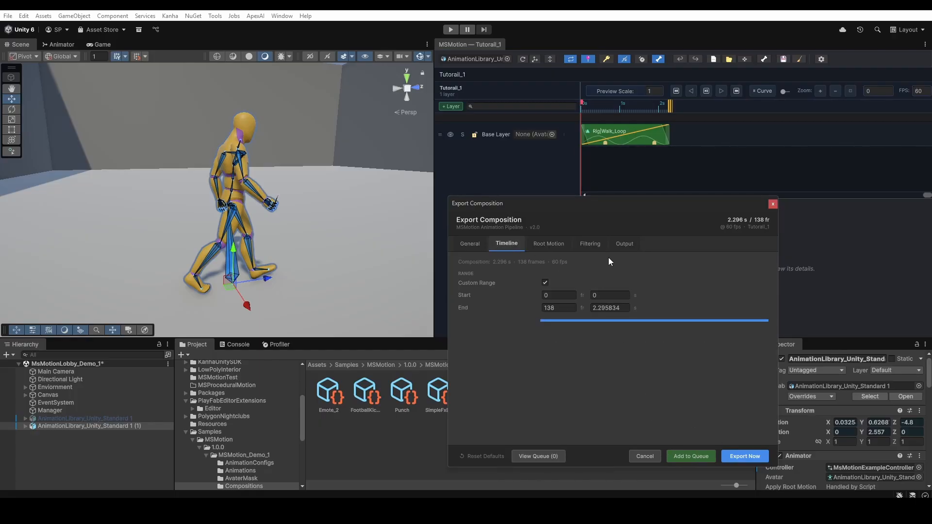
drag(590, 208, 672, 143)
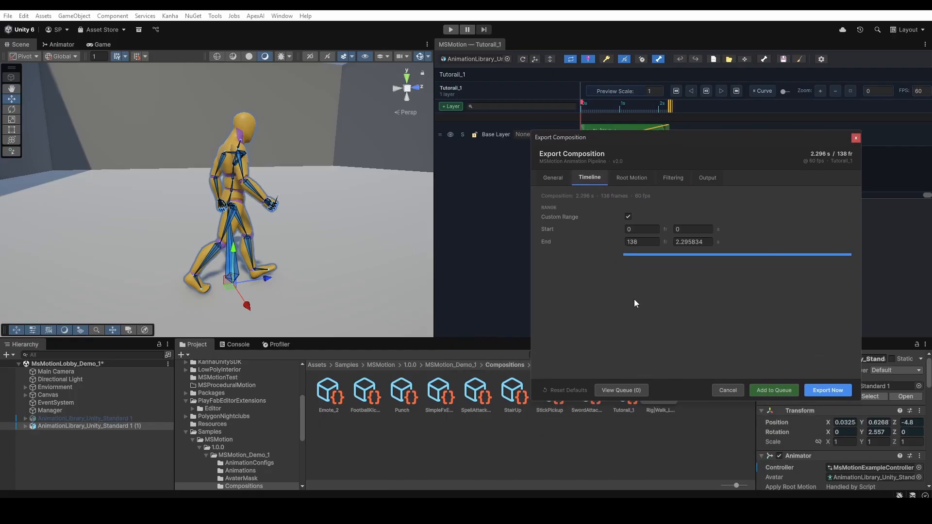
Try the In Place XZ root motion export mode and the option after it, and restore the Standard mode
click(626, 179)
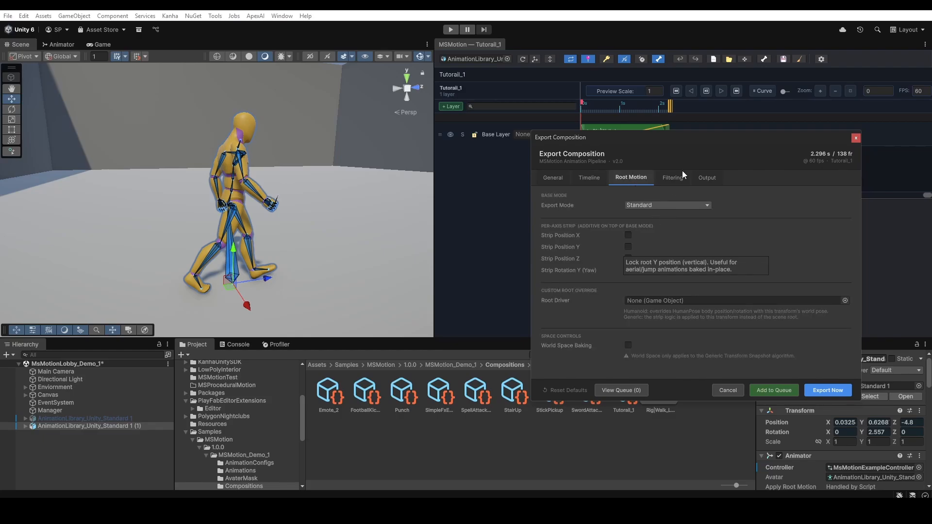
click(661, 204)
click(659, 227)
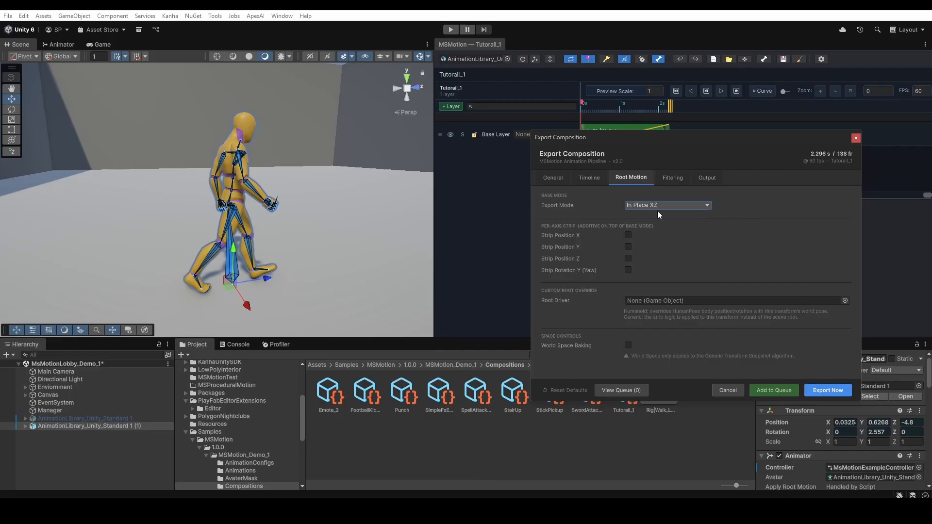
click(657, 206)
click(655, 237)
click(651, 205)
click(640, 215)
Examine the export's avatar mask and property filters, and the event, precision, foot IK and keyframe optimization output settings
click(670, 178)
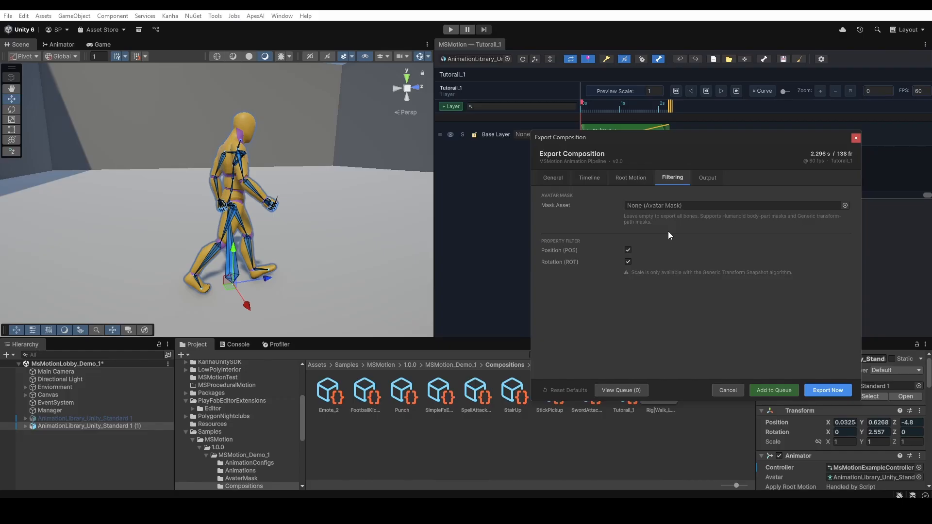
click(706, 178)
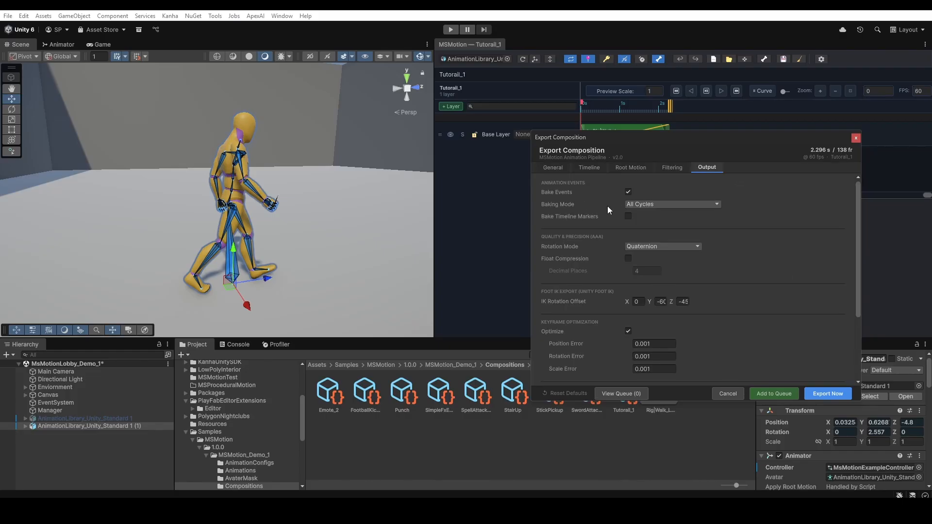
scroll(651, 334, down, 3)
scroll(651, 335, up, 4)
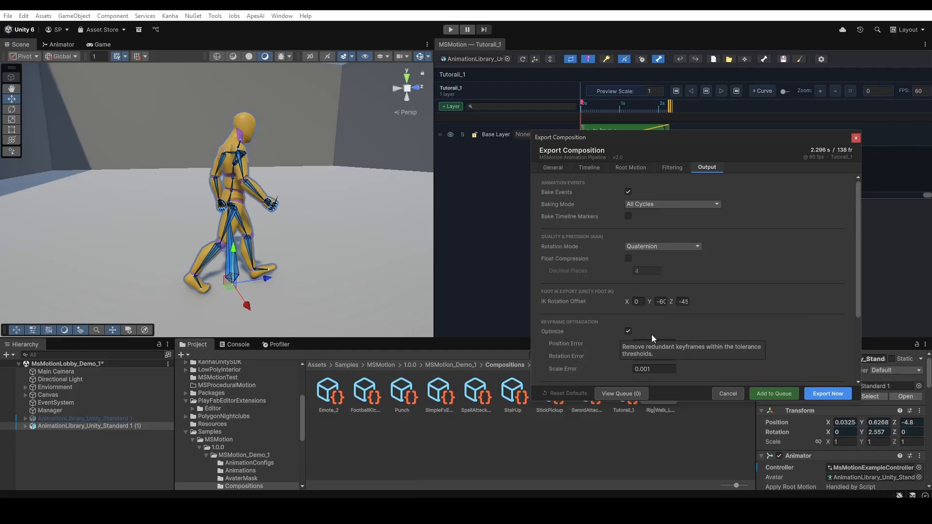
scroll(651, 335, down, 4)
scroll(647, 328, up, 3)
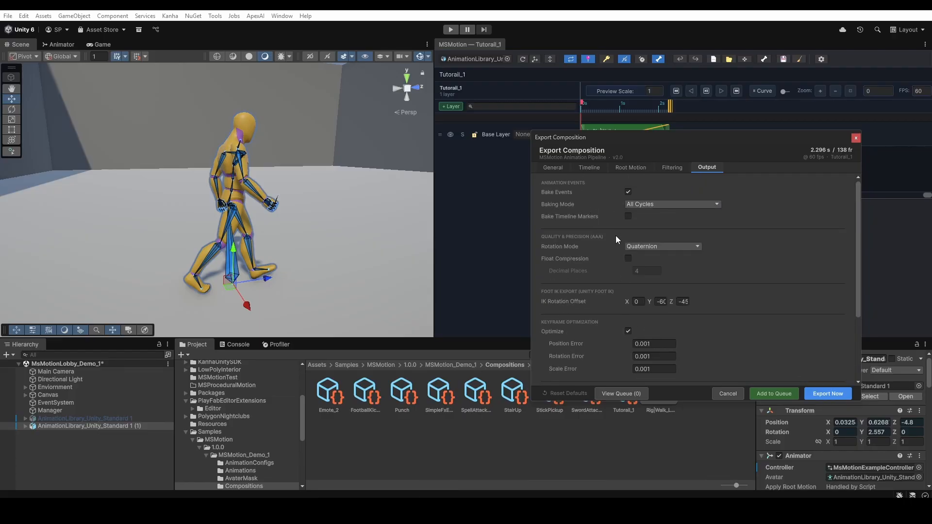
Check the event baking modes without changing the selection, and compare them with the event markers on the Rig|Walk_Loop clip
drag(692, 141, 613, 137)
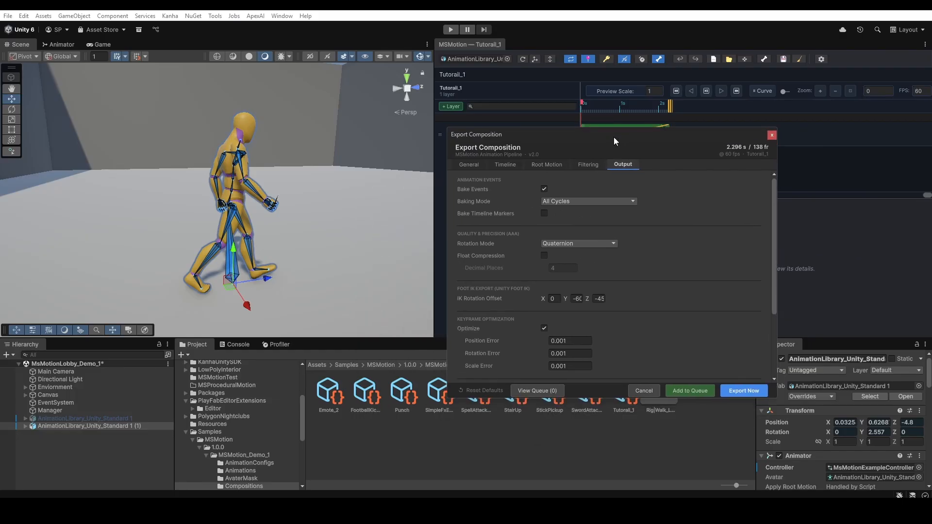
click(572, 201)
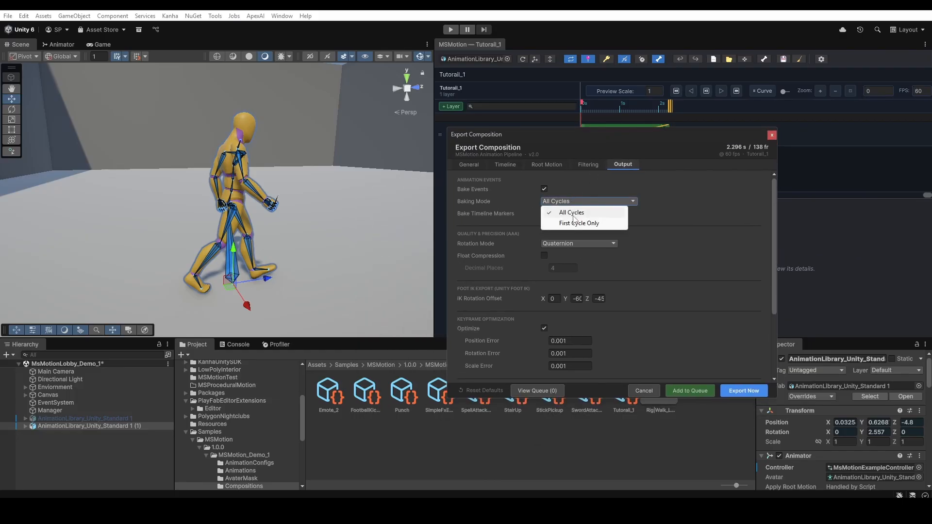
click(620, 138)
drag(619, 136, 601, 199)
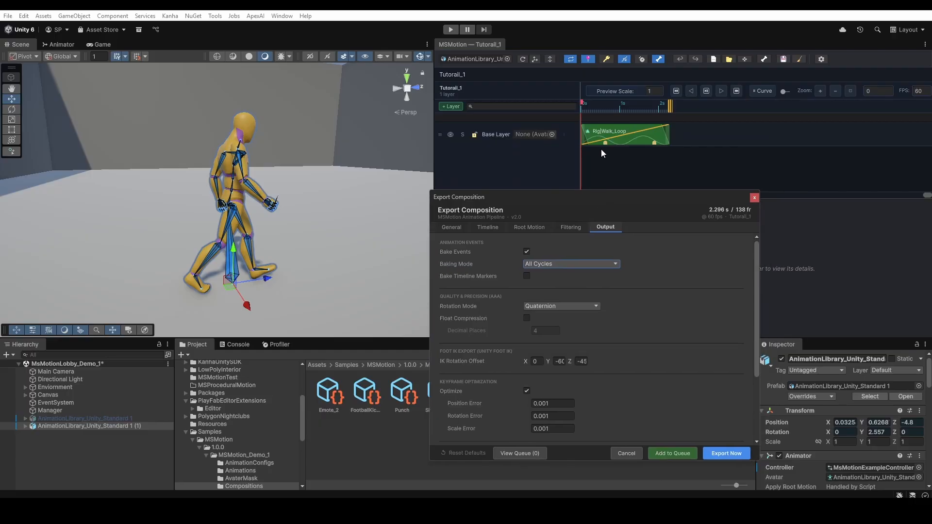
mouse_move(605, 144)
drag(562, 203, 609, 181)
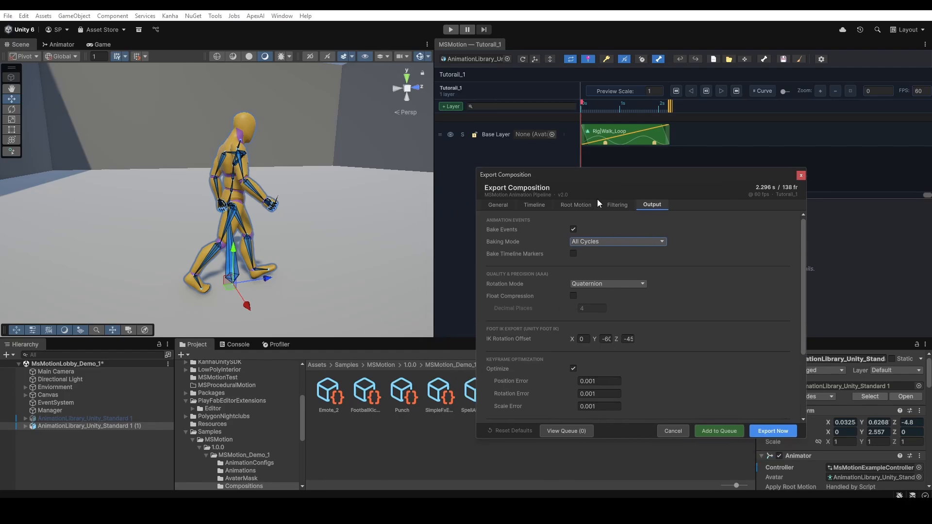
Set the event baking mode to First Cycle Only and add a timeline marker at about 0.975 s, above the Rig|Walk_Loop clip
click(575, 243)
click(612, 264)
right_click(624, 118)
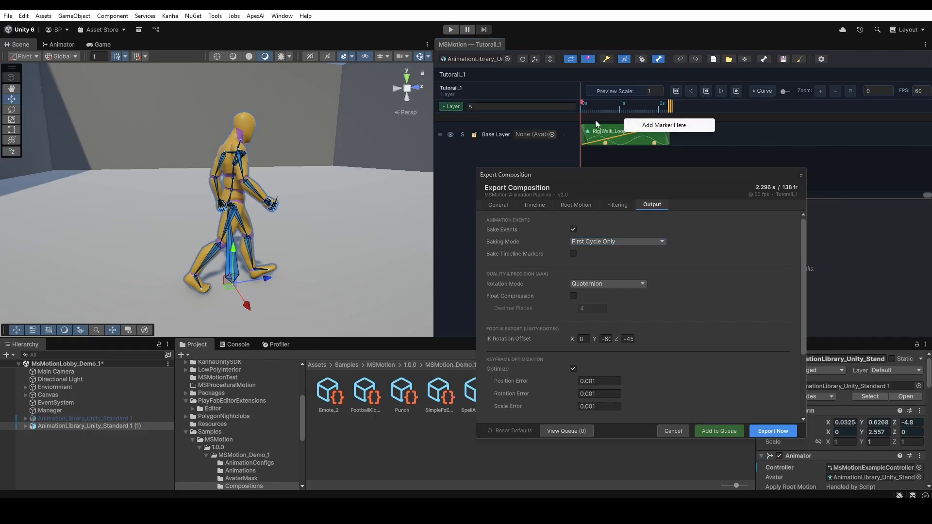
click(646, 126)
drag(622, 119, 619, 117)
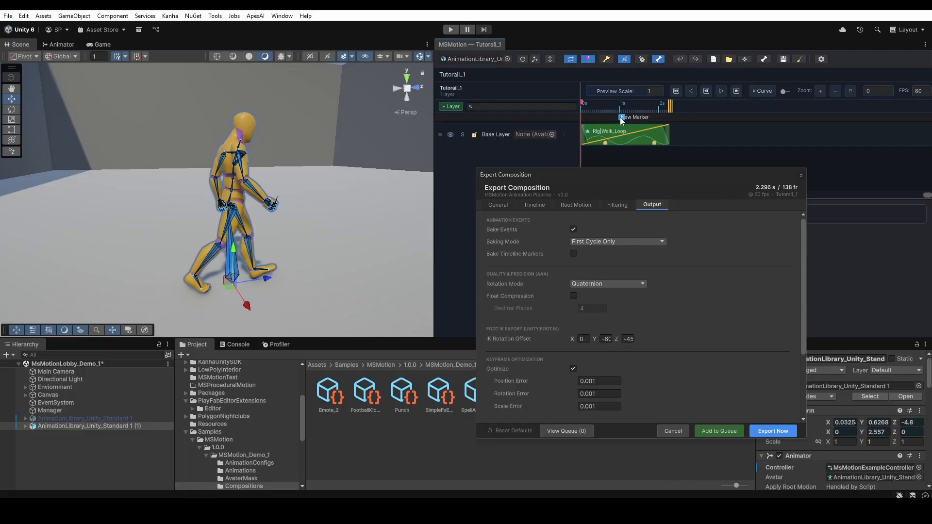
Set the new timeline marker's time to 1.5 s and its label to "nm jhbj"
drag(641, 172, 406, 156)
click(638, 212)
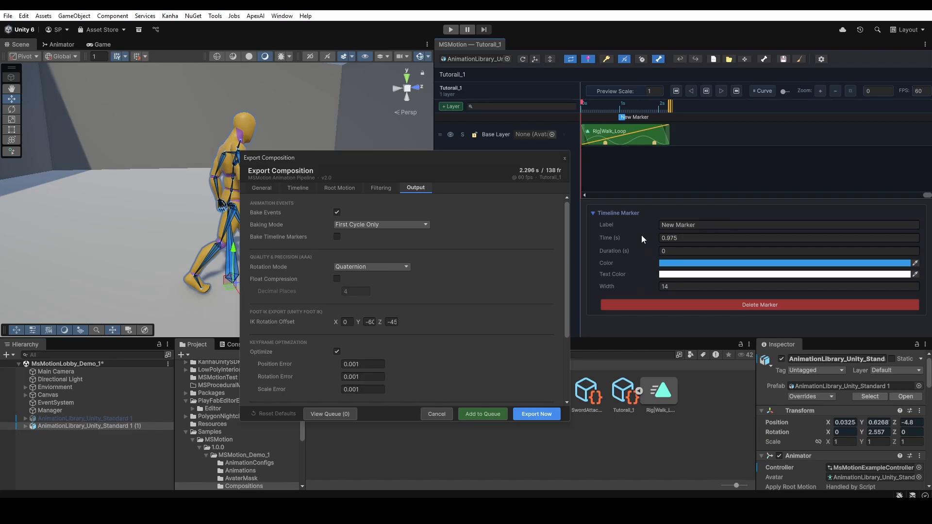
click(670, 238)
text(1.5)
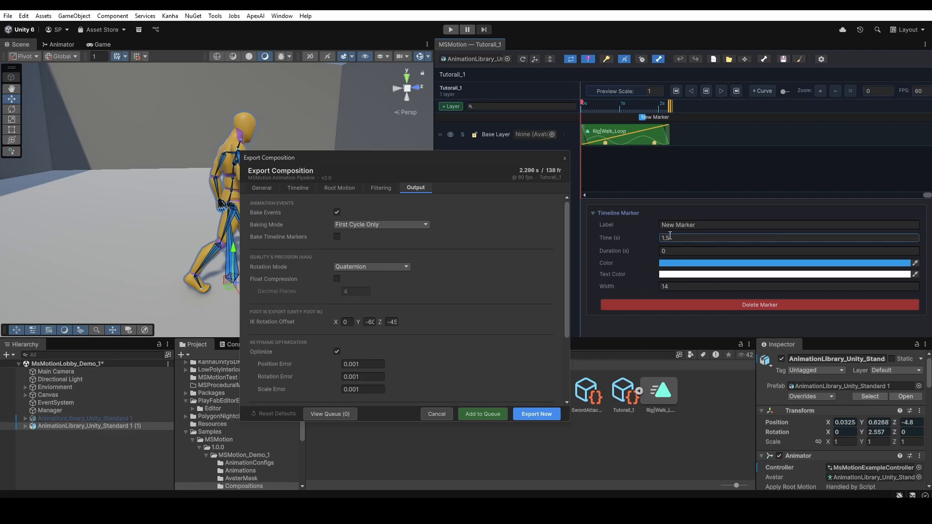
click(711, 224)
text(nm jhbj)
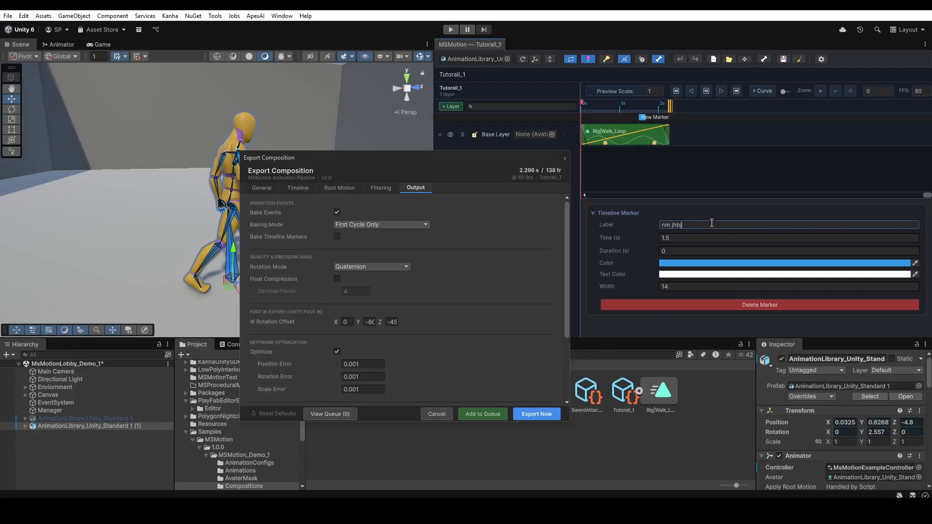
key(Return)
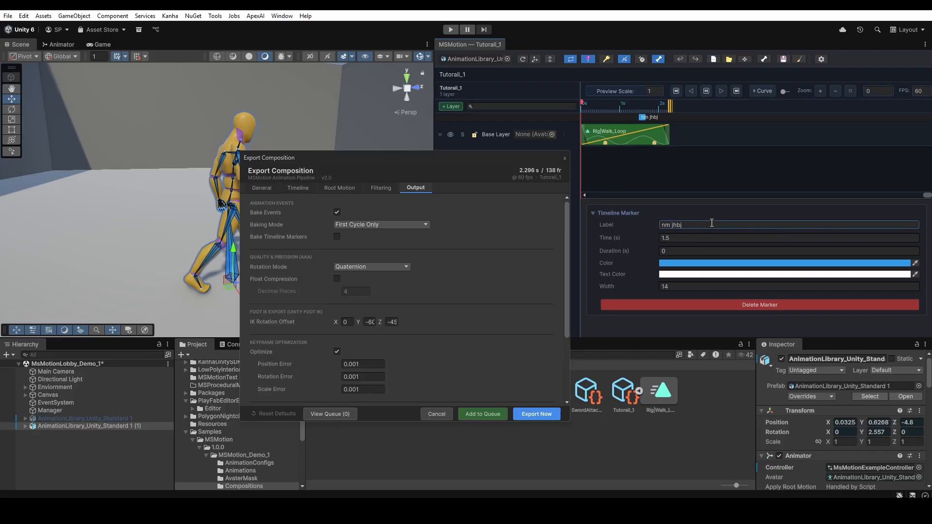
click(675, 302)
Check the export's rotation mode options without changing the selection, and try Float Compression, leaving it off
mouse_move(468, 157)
mouse_down()
mouse_move(494, 166)
mouse_move(738, 142)
mouse_up()
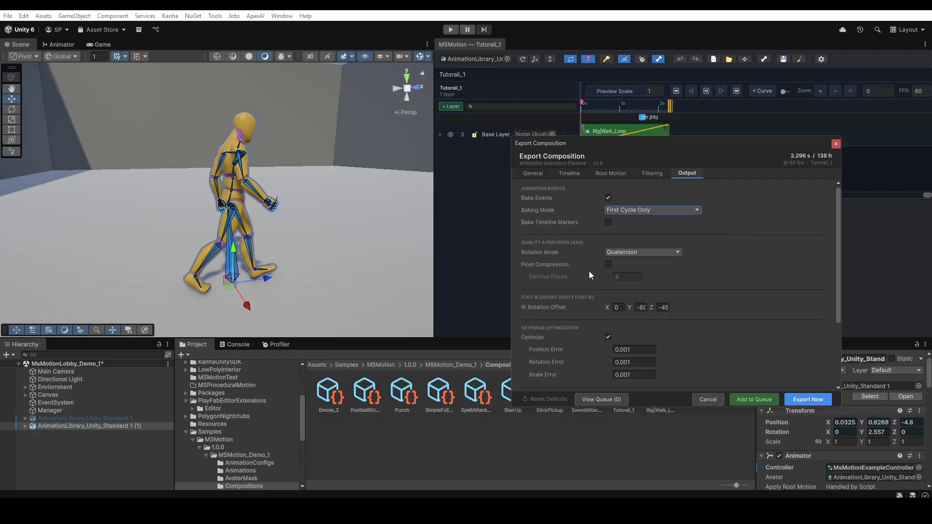
click(624, 252)
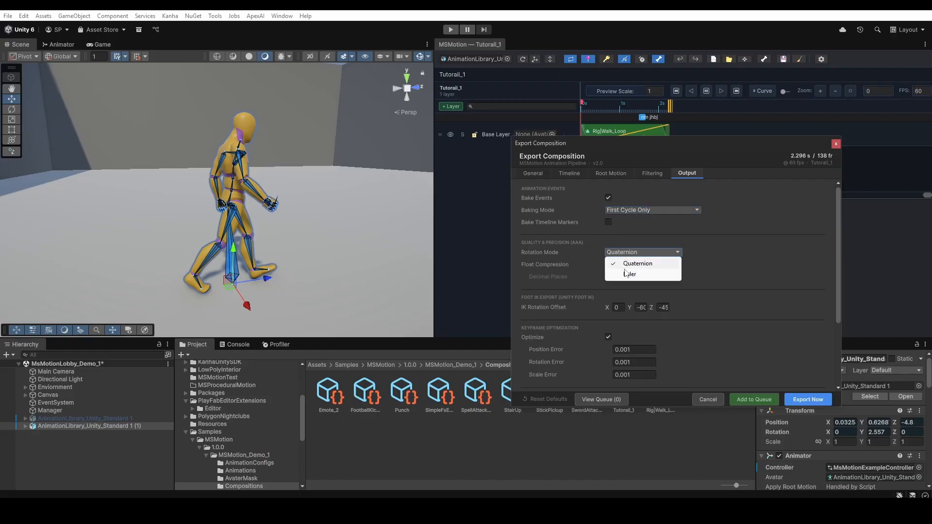
click(631, 240)
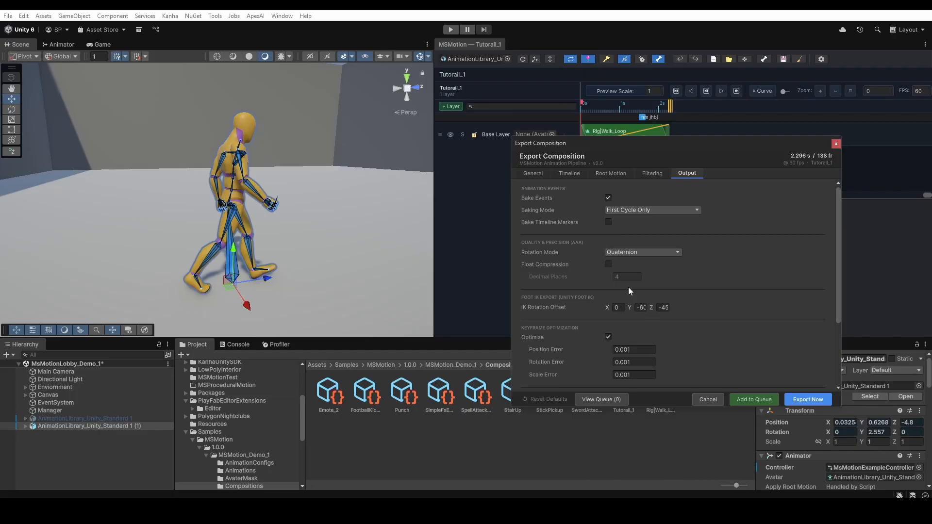
click(608, 264)
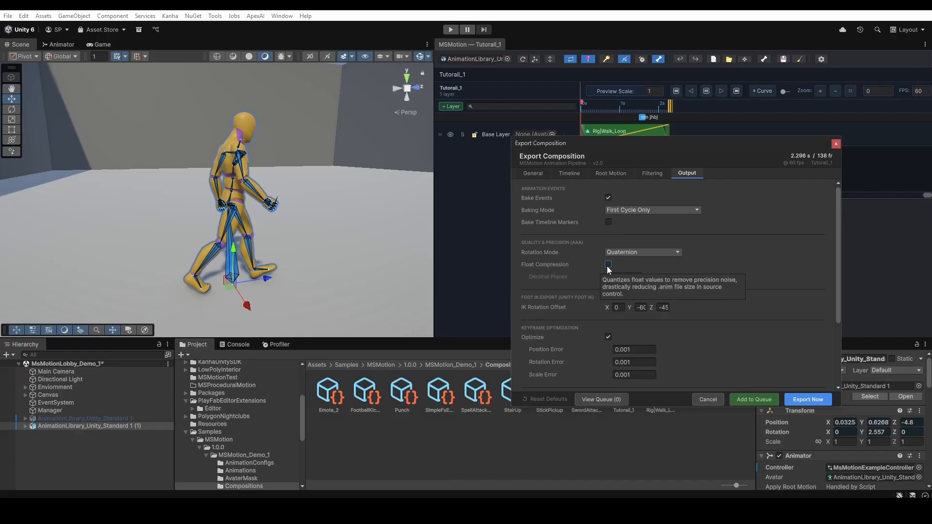
click(608, 264)
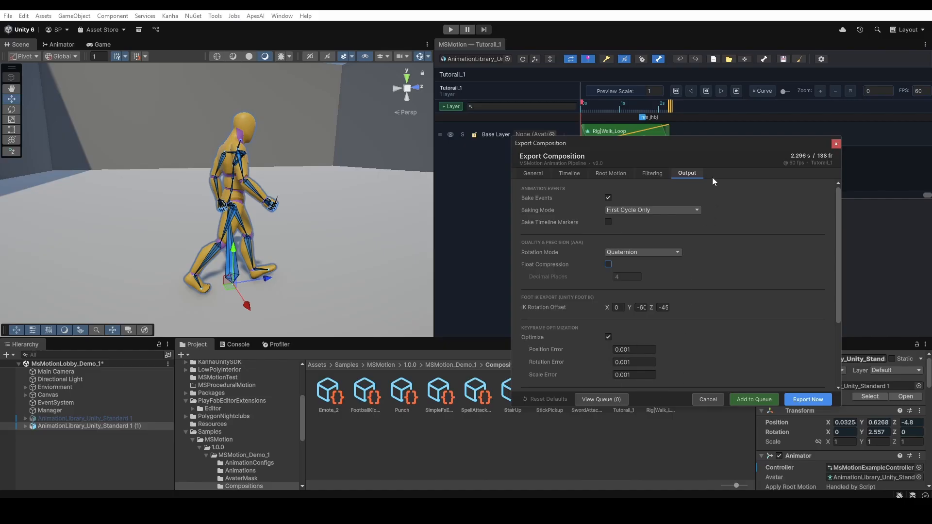
Start the composition export to view its Animation Config prompt, and cancel the prompt
drag(721, 143, 336, 125)
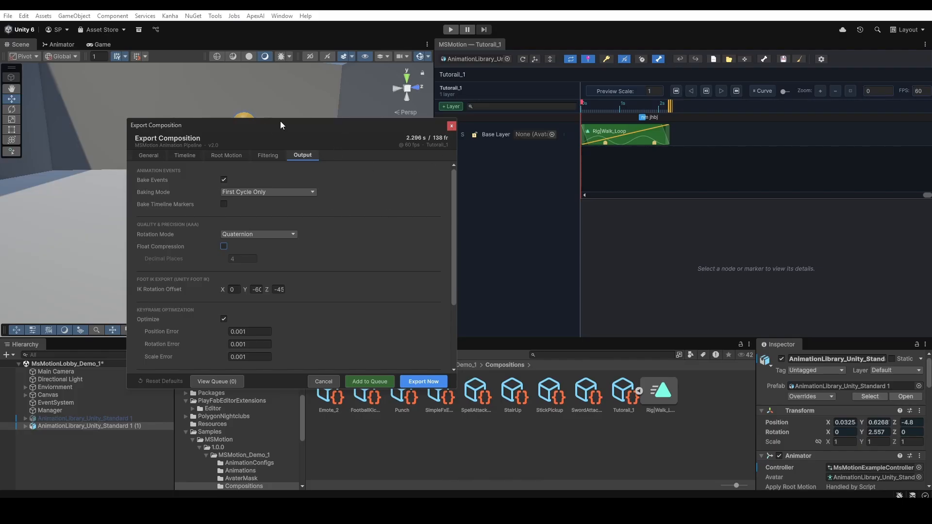
drag(281, 125, 569, 100)
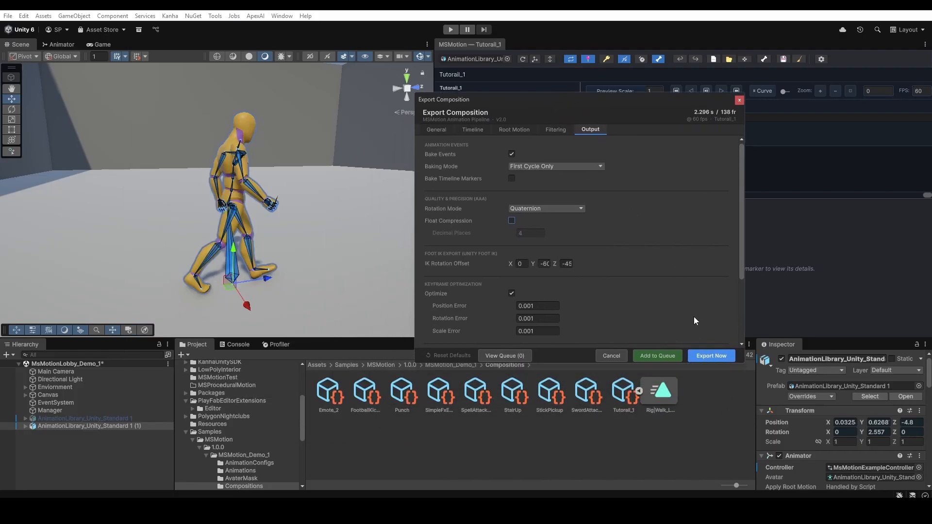
click(702, 356)
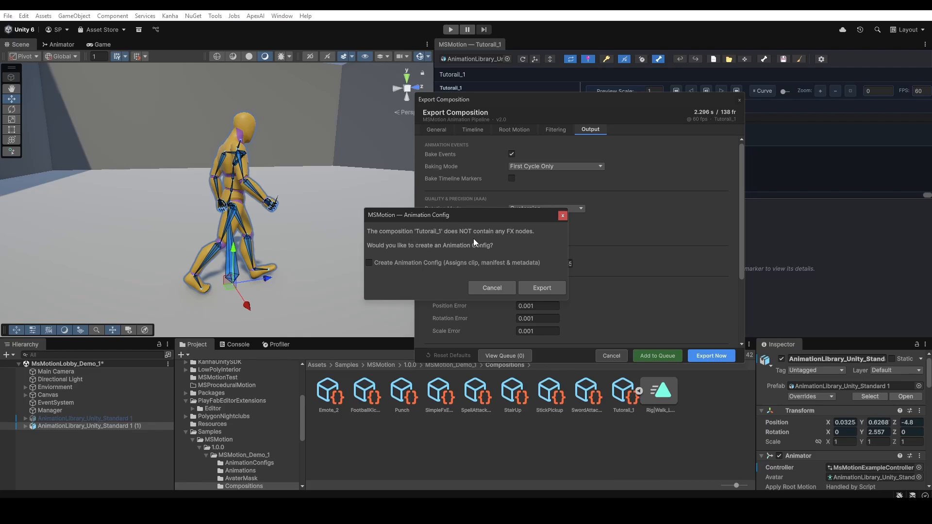
click(490, 288)
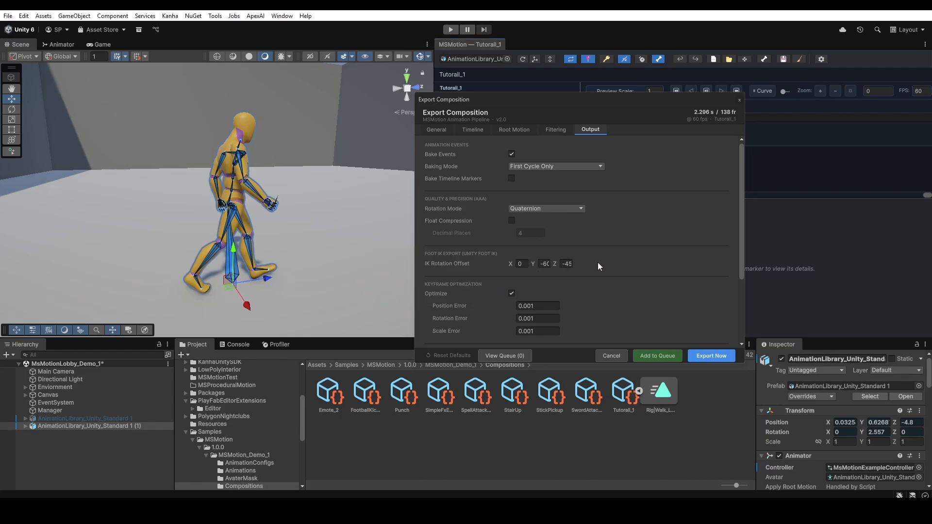
Enable Create Animation Config in the export's runtime configuration and dismiss the notification
scroll(598, 263, down, 5)
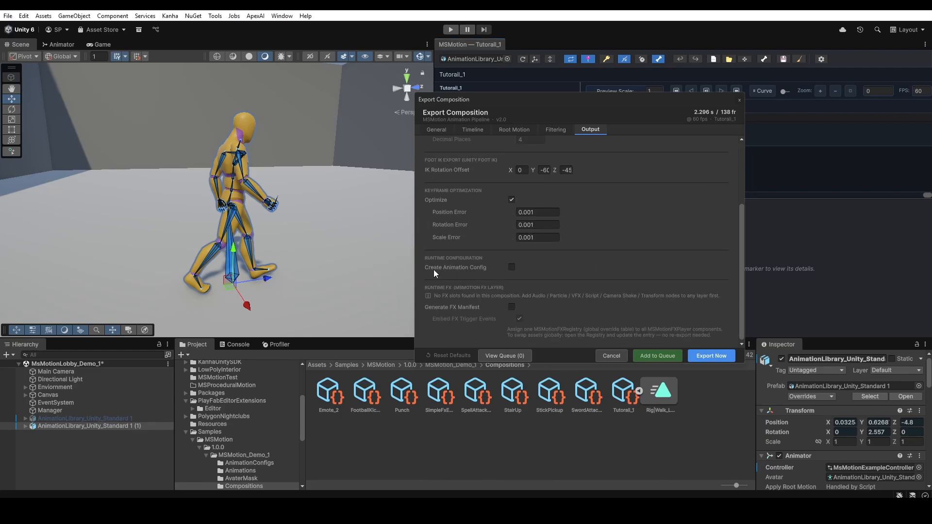
click(511, 267)
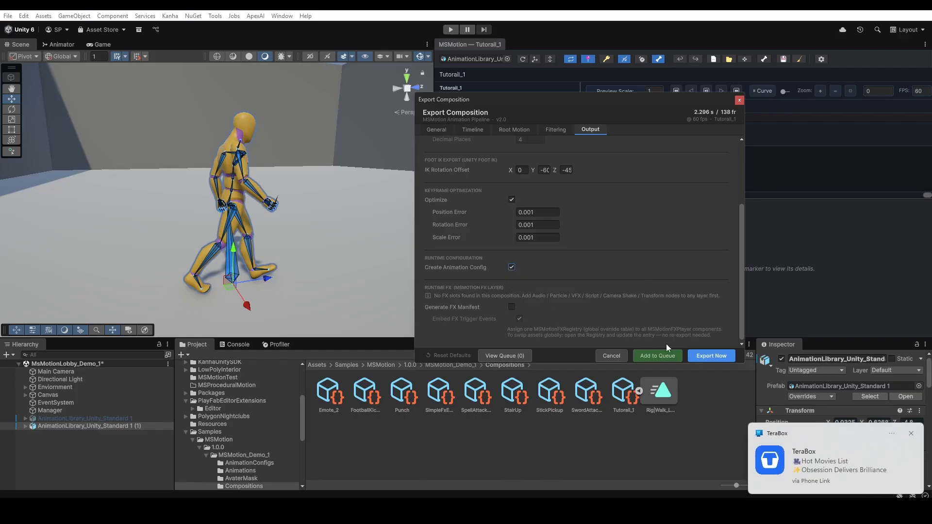
click(911, 433)
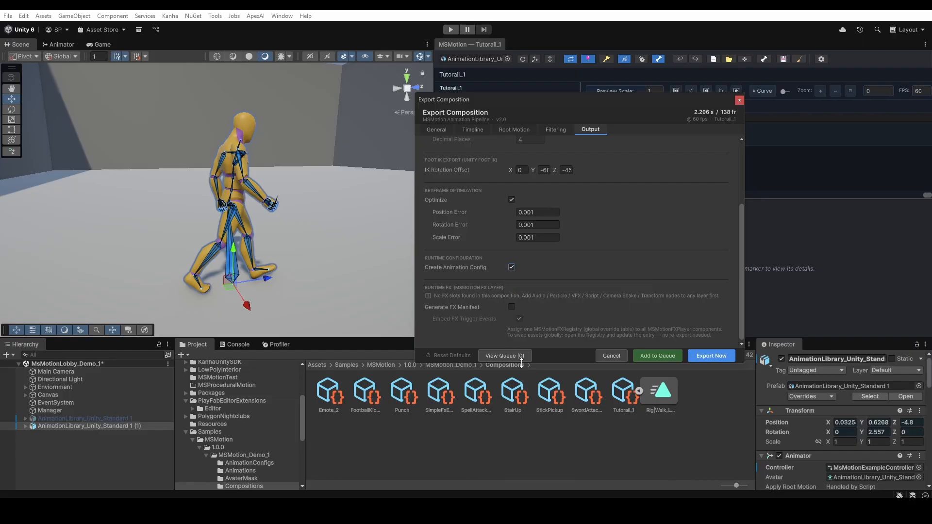
Add a particle FX event to the composition, add a second layer, and move the event onto it at about 2 s
drag(598, 100, 379, 147)
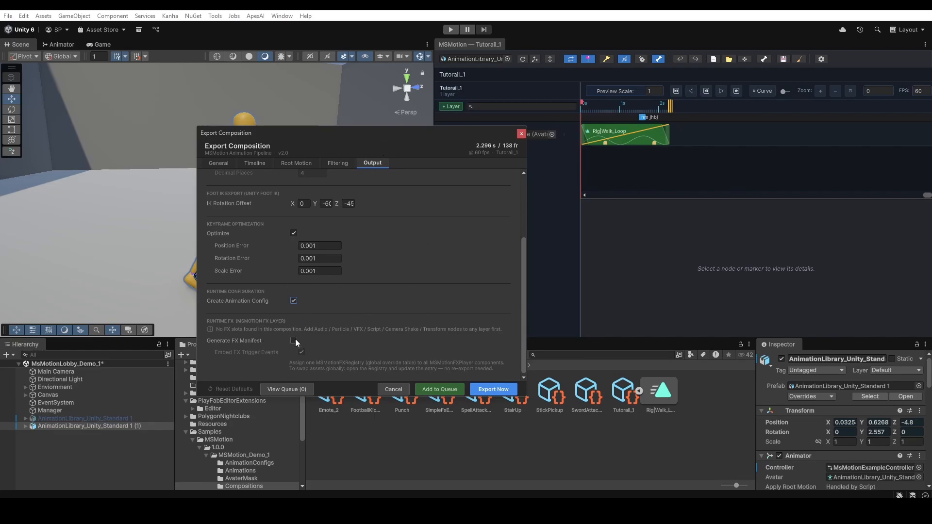
right_click(688, 129)
mouse_move(728, 181)
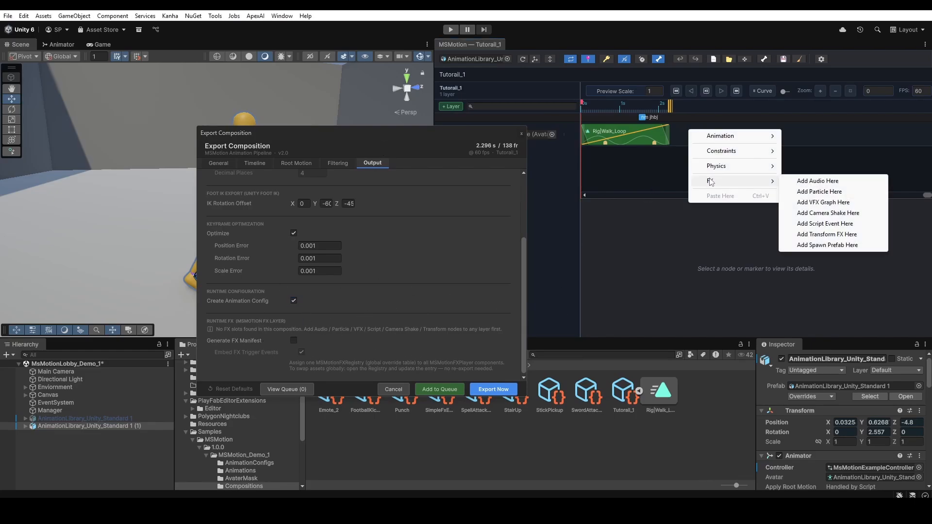
click(845, 191)
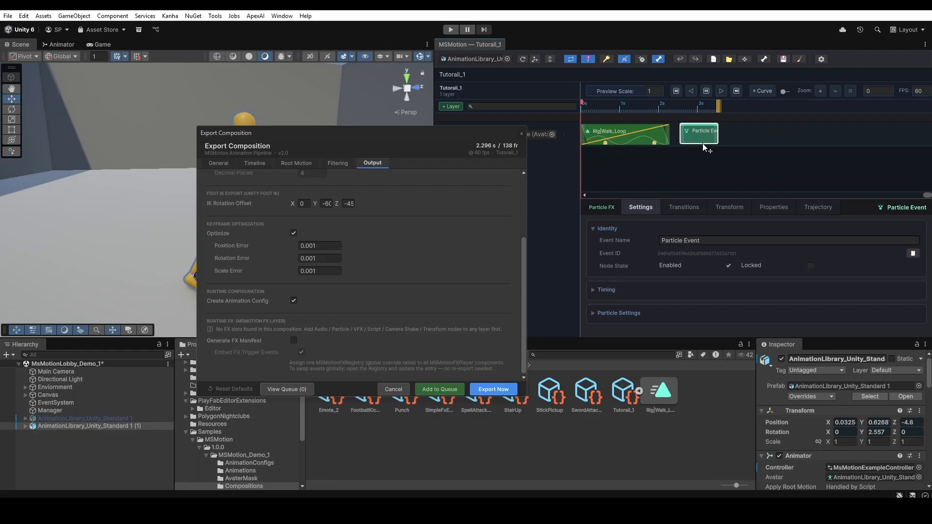
click(449, 107)
drag(699, 133, 681, 158)
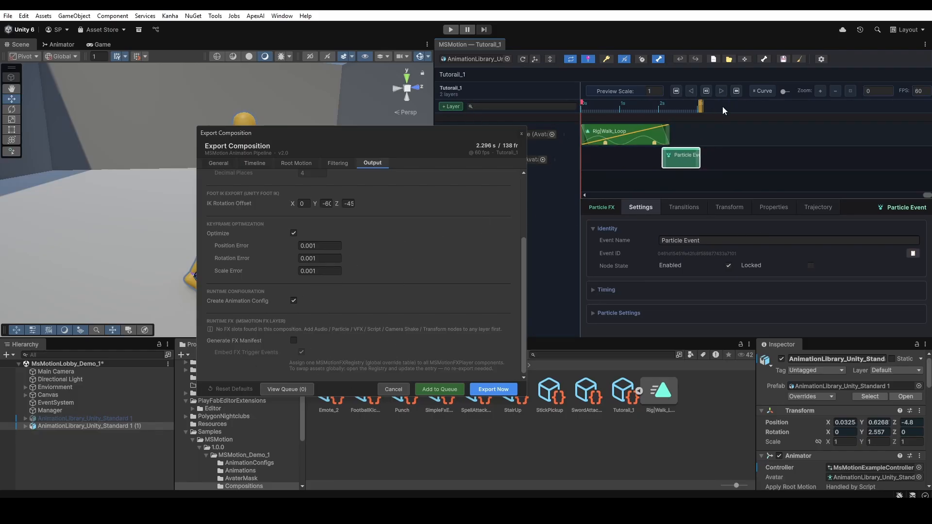
Move the Particle Event on Layer 2 earlier so it starts at about 1.5 s
drag(680, 161, 664, 161)
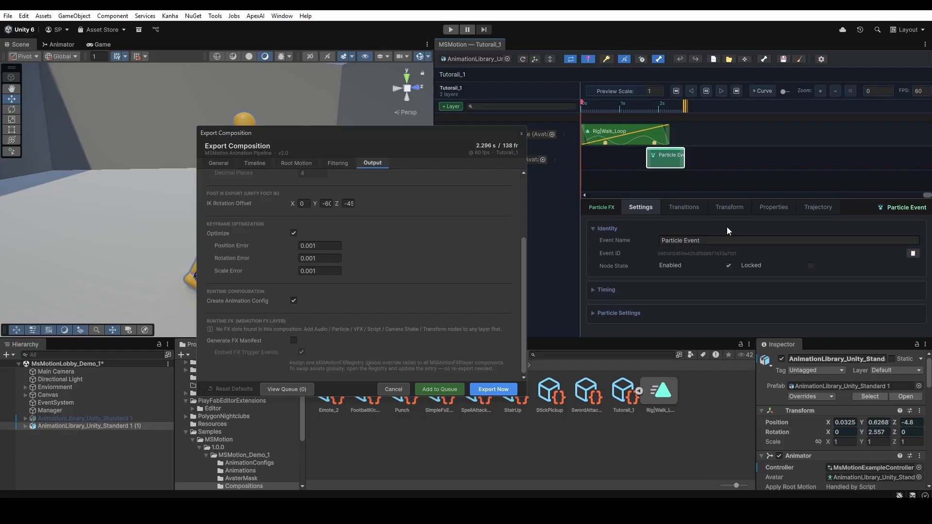
drag(668, 158, 660, 158)
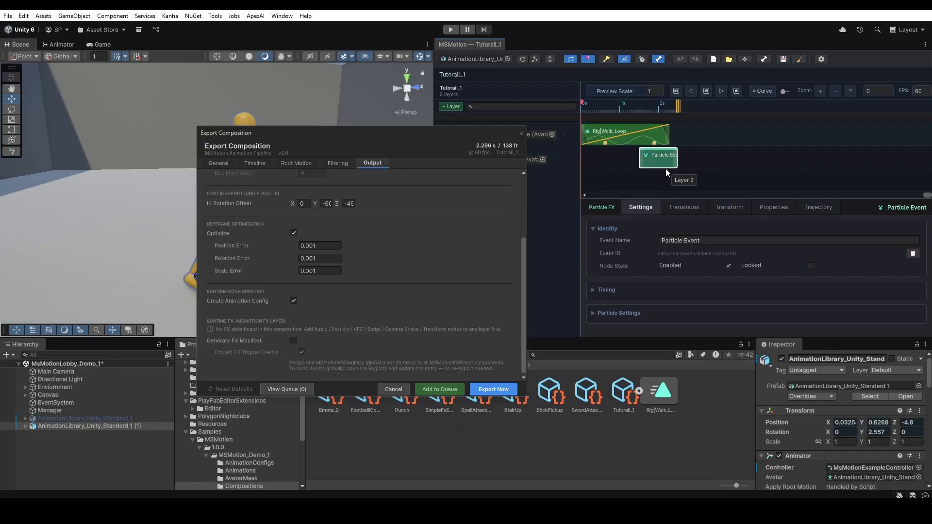
Start exporting the composition immediately, choosing to create an animation config and export with the FX manifest
click(294, 340)
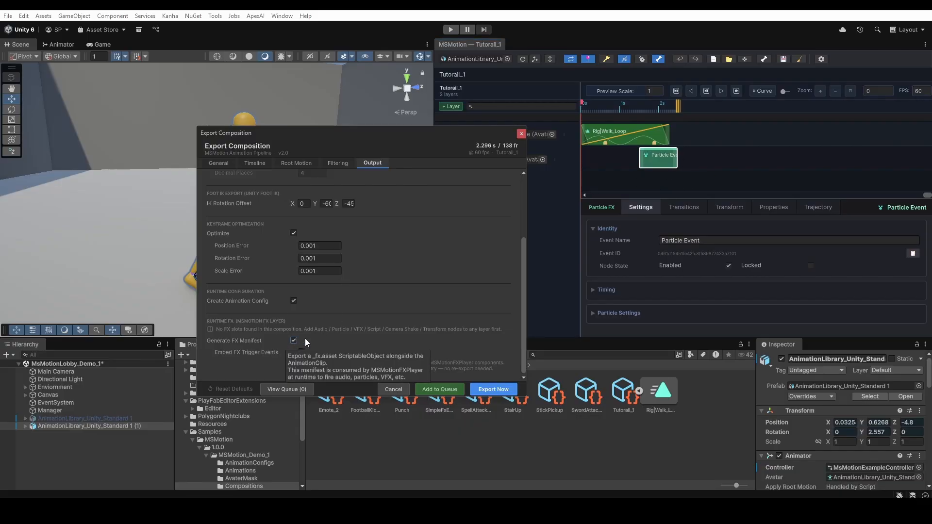
click(293, 342)
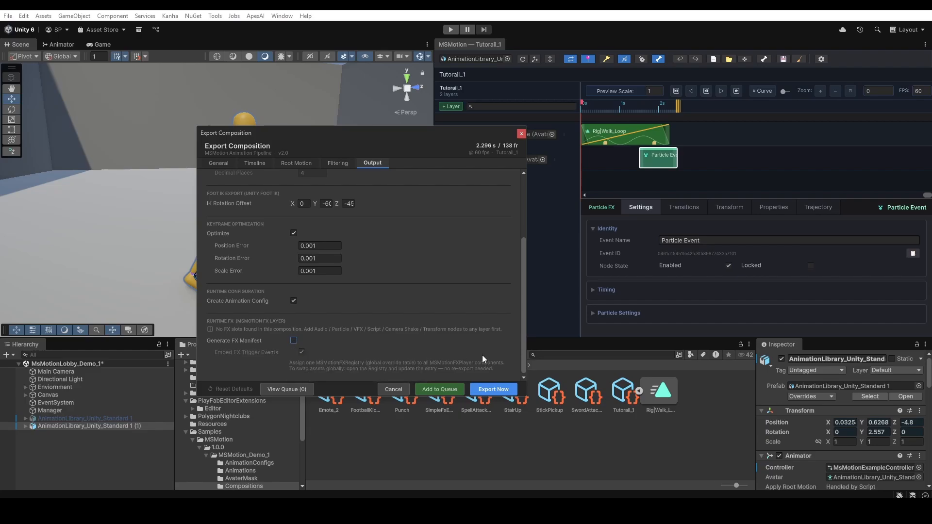
click(505, 389)
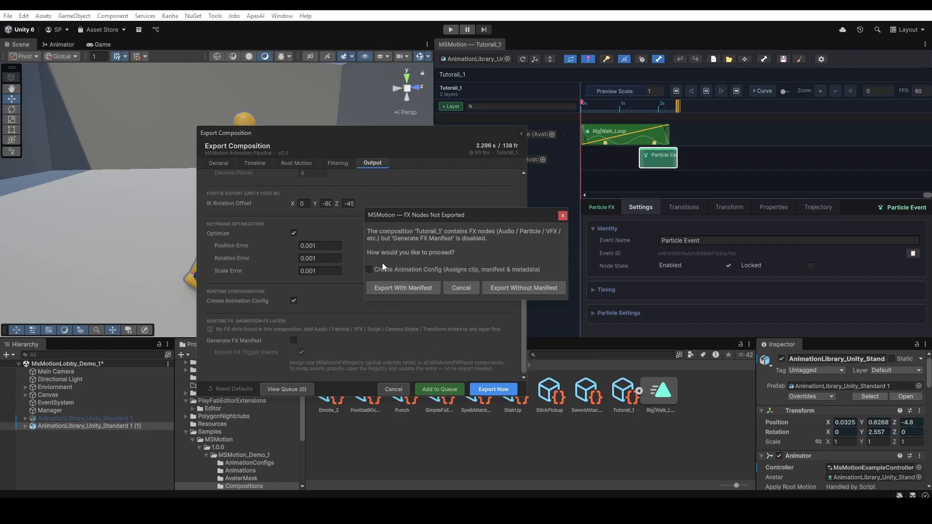
click(371, 269)
click(423, 289)
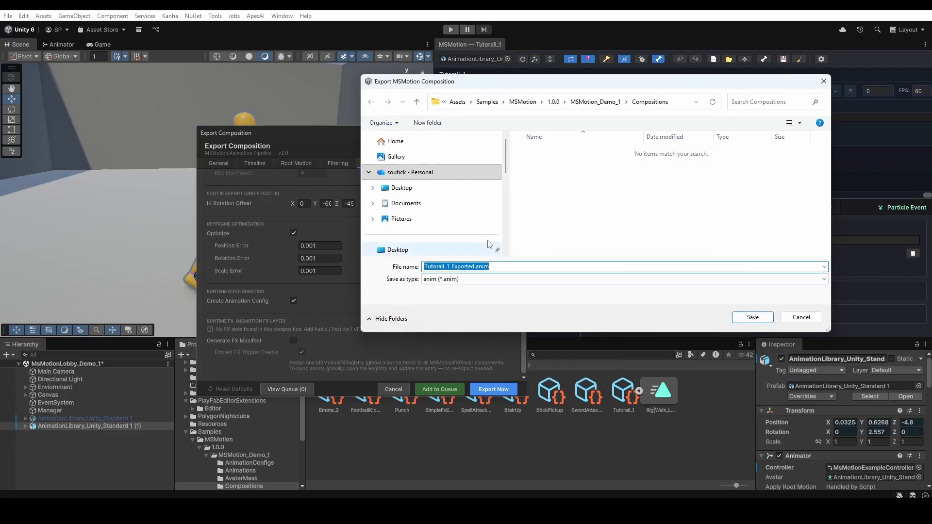
Create a folder named Tutorial inside the MSMotion_Demo_1 Animations folder as the export destination
click(625, 102)
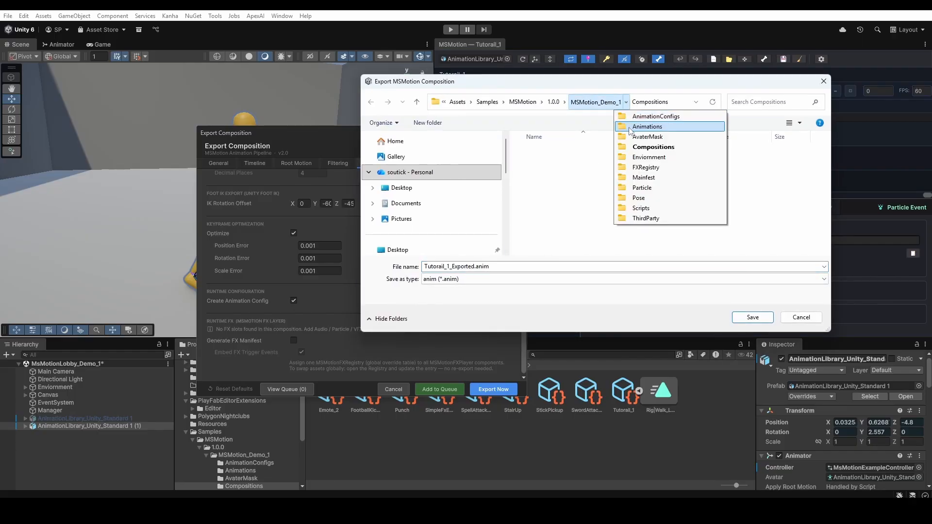
click(629, 127)
right_click(549, 263)
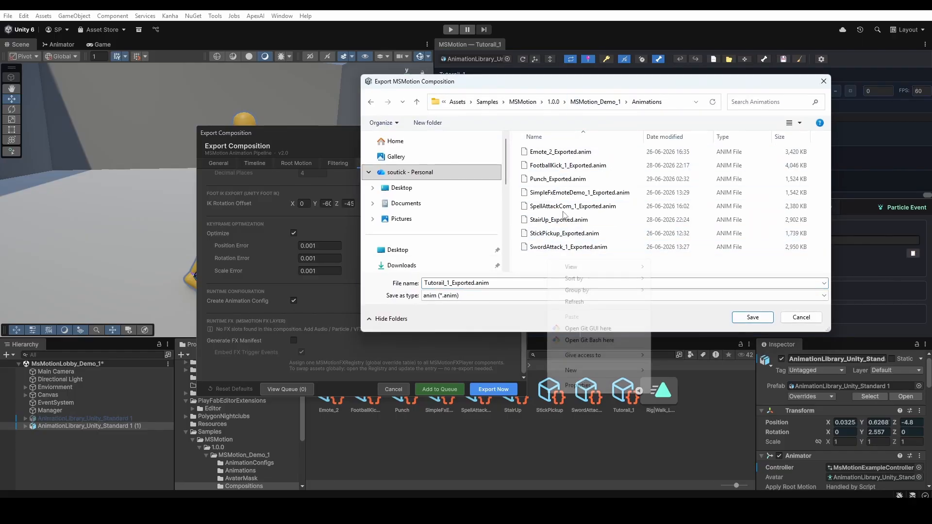
mouse_move(580, 370)
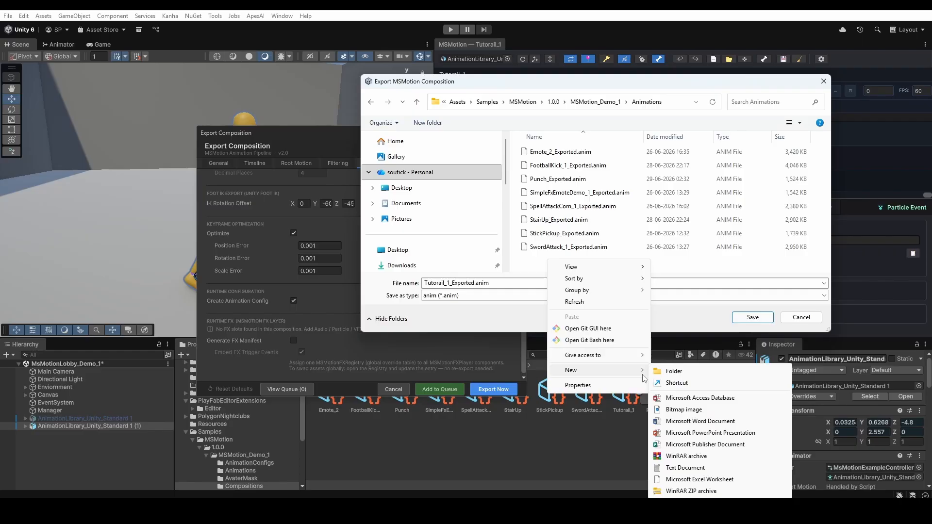
click(676, 372)
text(Tu)
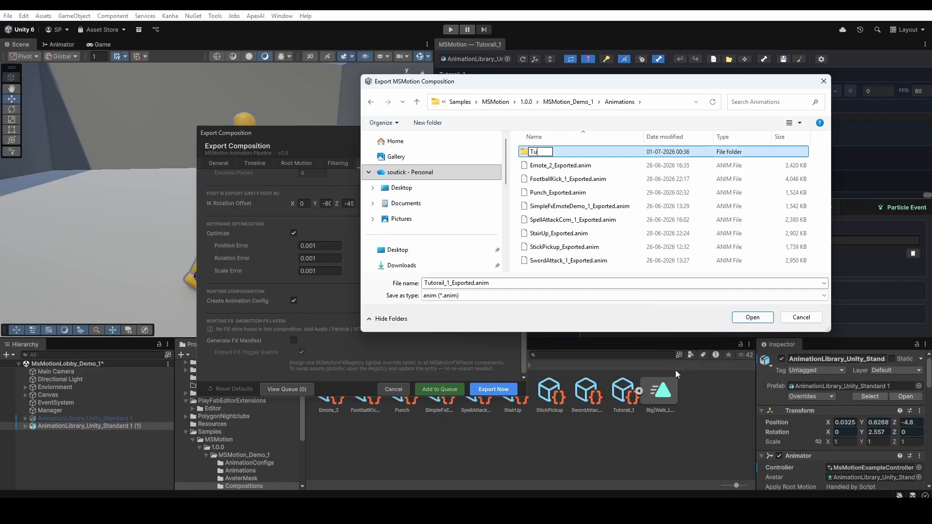
text(torial)
key(Return)
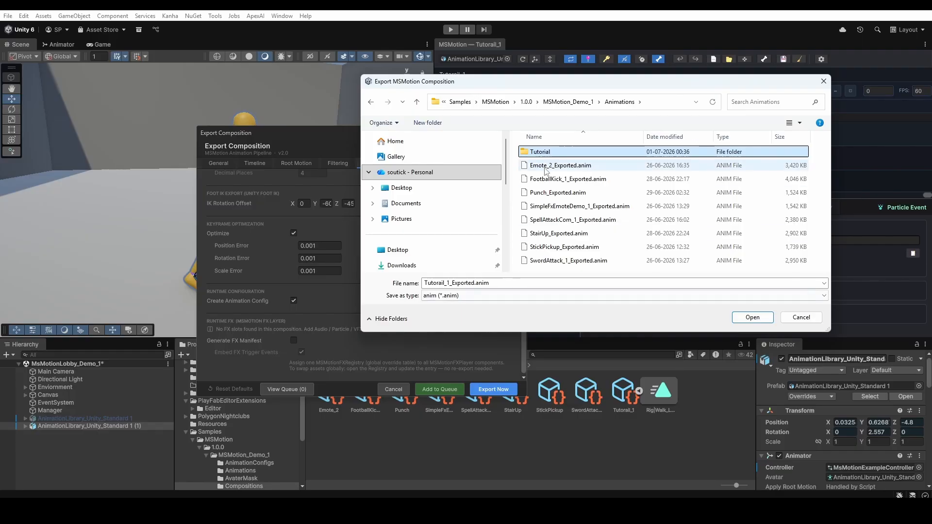
Save the exported animation as Tutorail_1_Exported.anim in the Tutorial folder
key(Return)
click(752, 317)
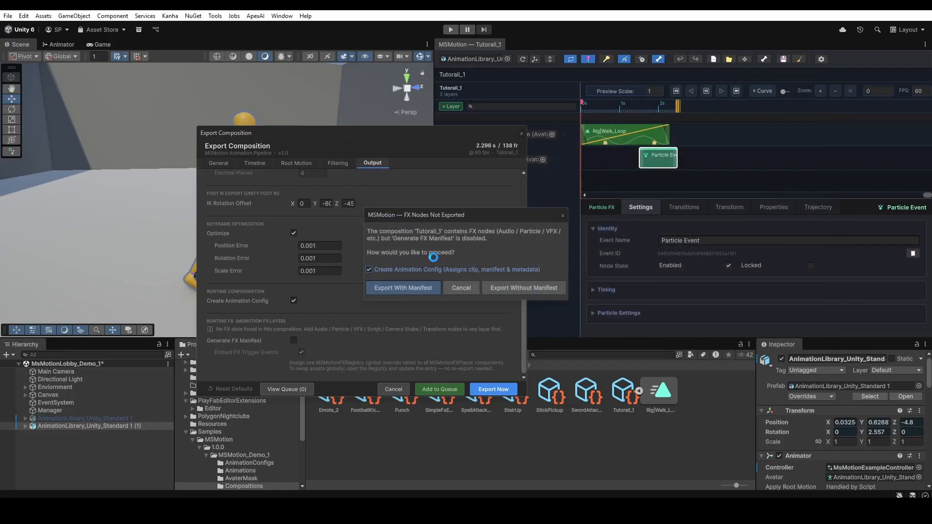
click(574, 300)
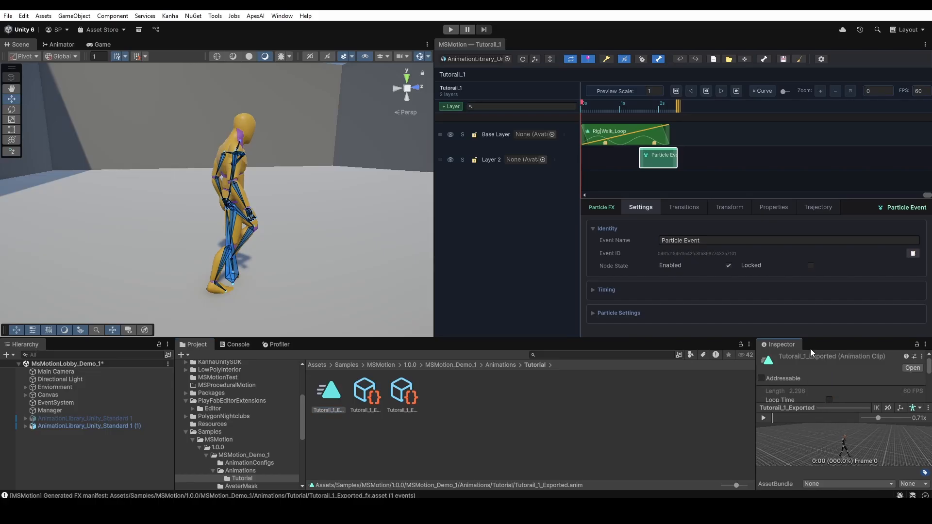
Play the exported clip's preview at 1.00x speed and view the character from another angle
click(762, 418)
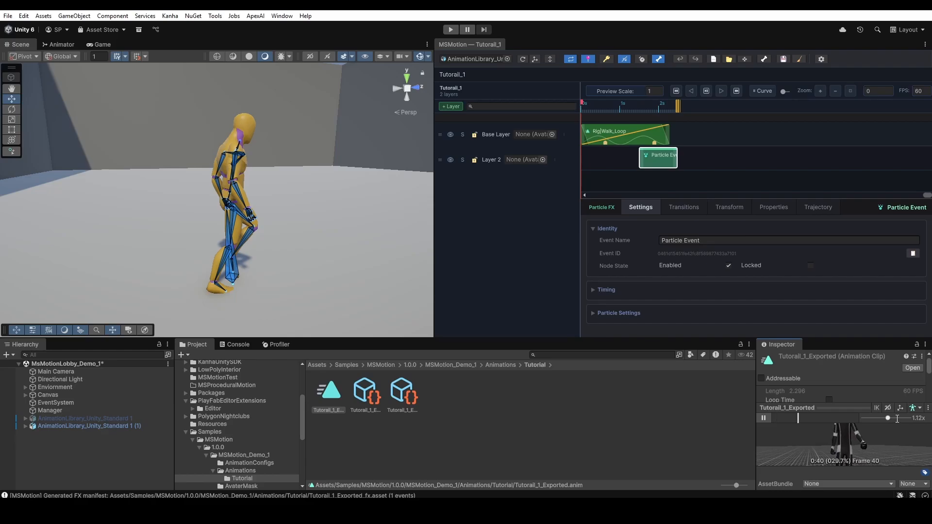
drag(878, 417, 885, 419)
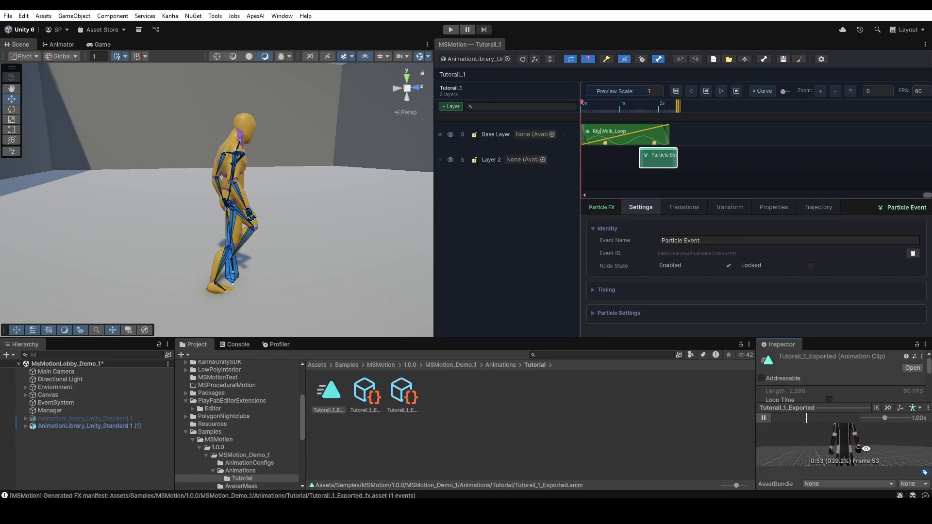
right_drag(872, 444, 897, 442)
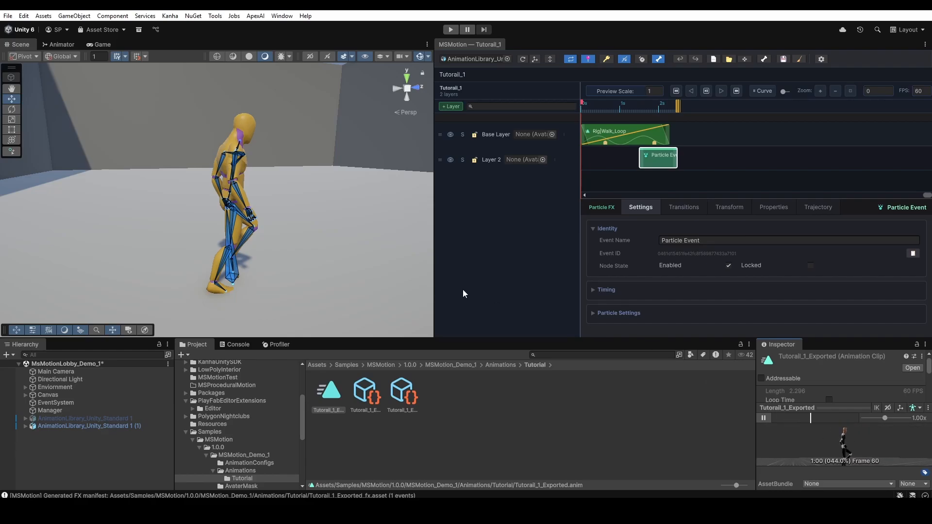
Play the composition in the timeline, restarting playback from the first frame
click(704, 94)
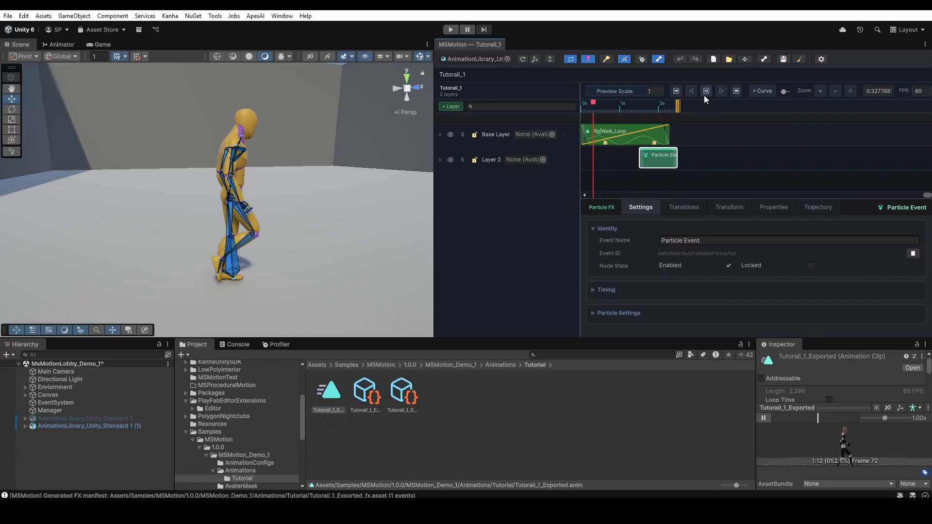
click(677, 92)
click(707, 94)
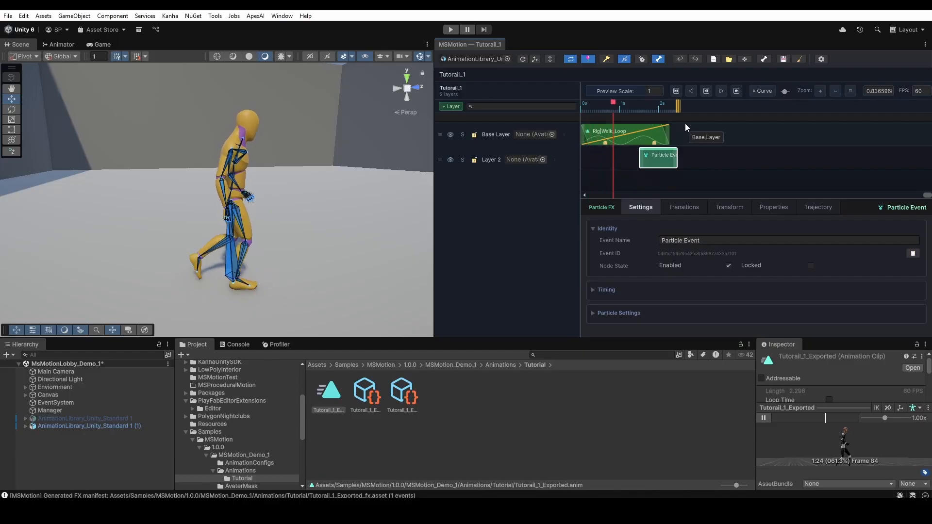
Examine the properties of the exported animation config asset and the exported FX manifest asset
click(365, 393)
drag(805, 336, 808, 233)
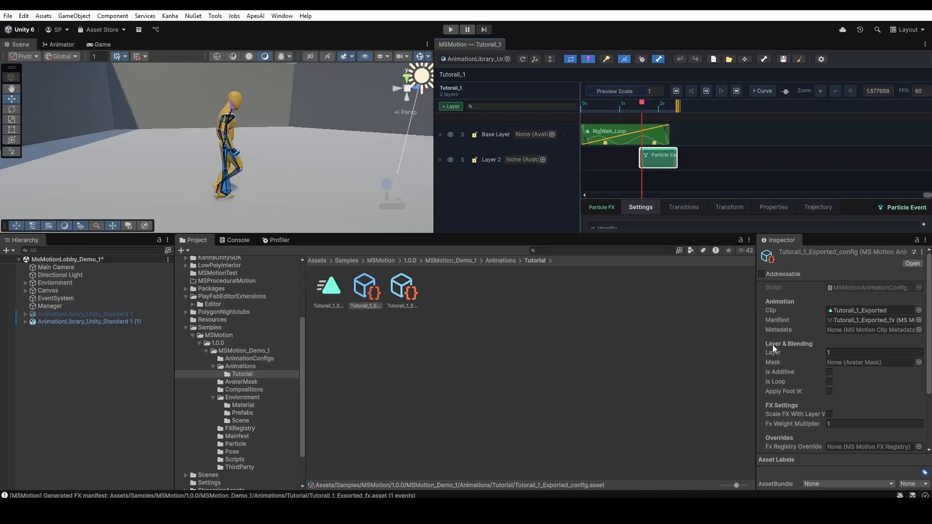
scroll(773, 347, down, 3)
click(403, 290)
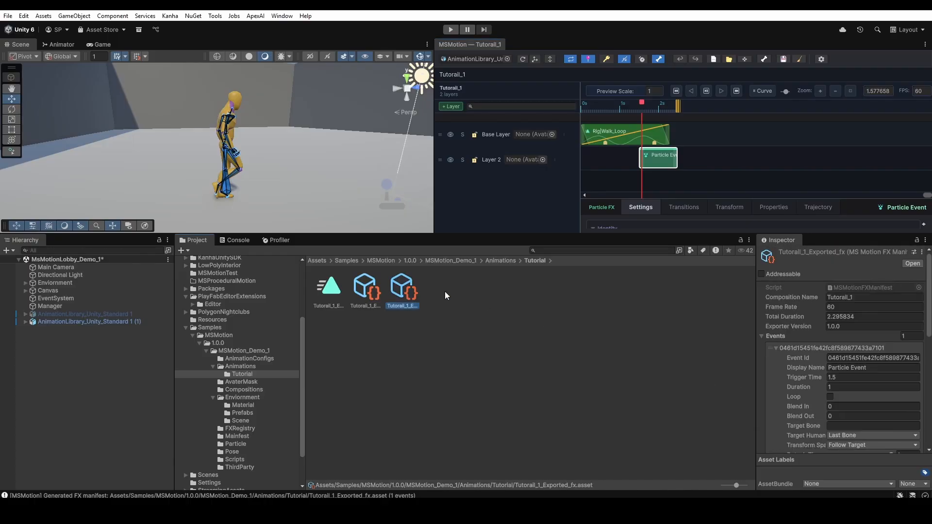
scroll(891, 416, down, 10)
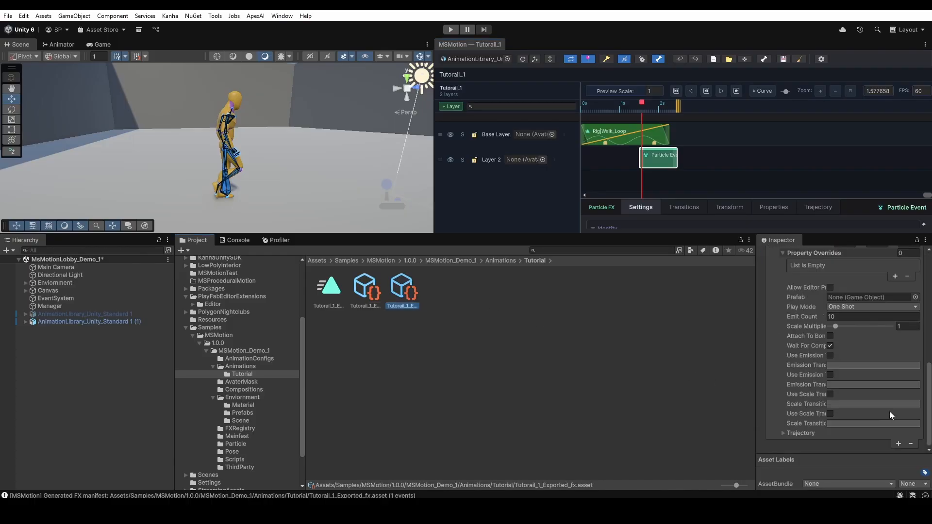
Nudge the Particle Event slightly earlier on Layer 2 and restore the composition editor's larger height
drag(670, 158, 668, 160)
drag(802, 241, 798, 326)
mouse_move(694, 199)
mouse_down()
mouse_move(694, 185)
mouse_move(693, 198)
mouse_up()
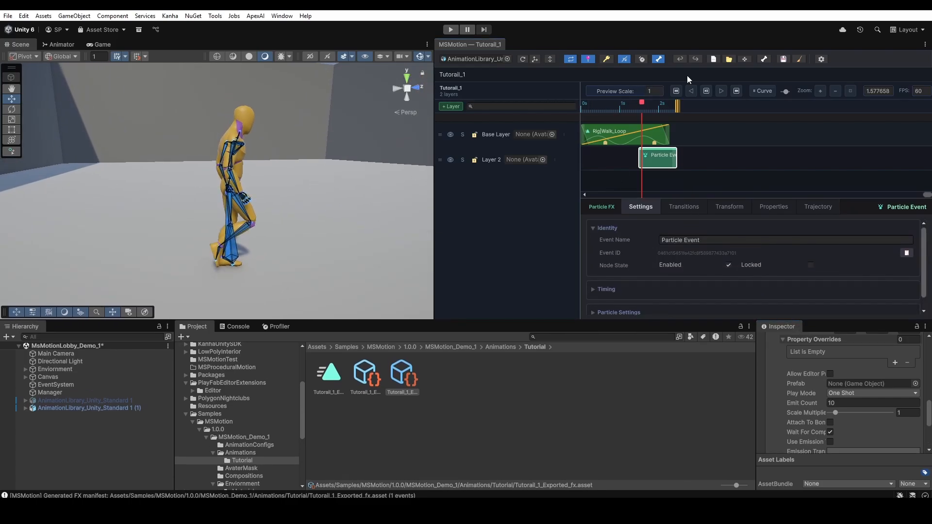
Jump the playhead to the first frame and the last frame, and step it back to about 1.77 s
click(678, 91)
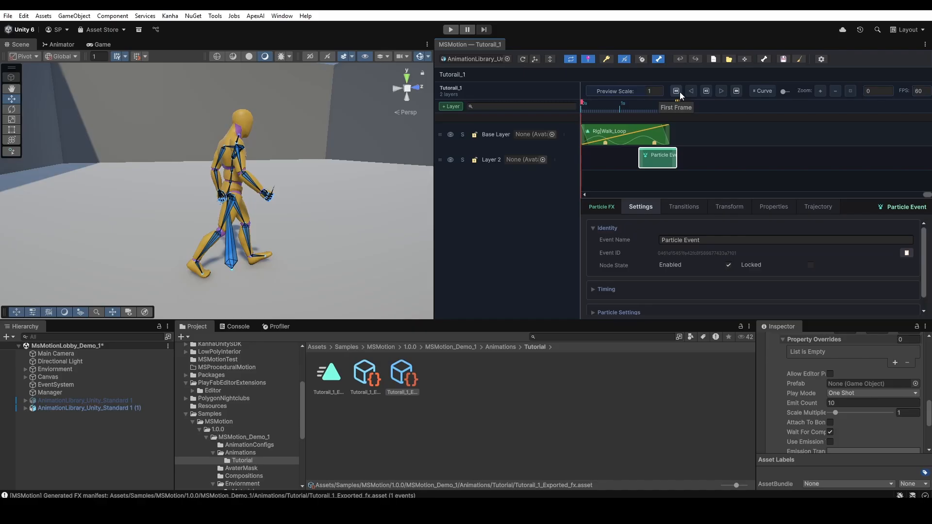
click(733, 91)
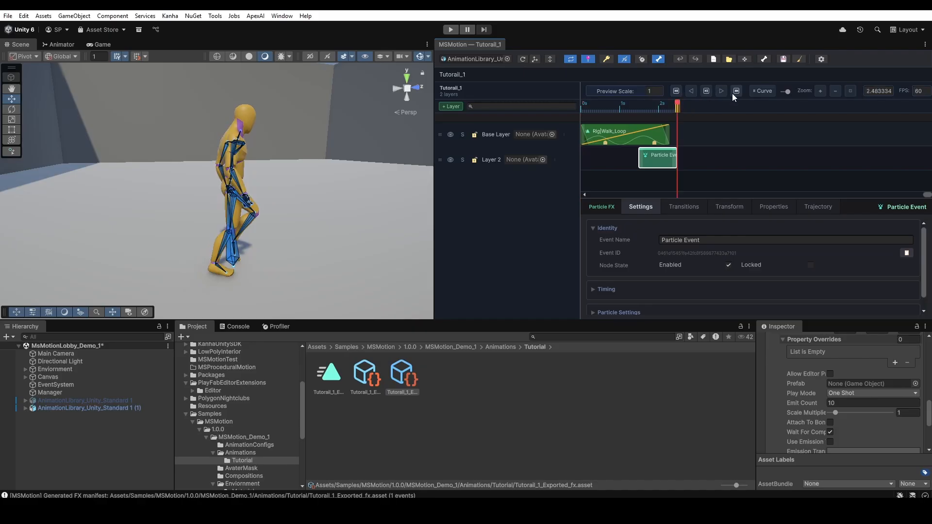
click(690, 92)
click(690, 92)
click(690, 93)
click(690, 92)
click(691, 92)
click(690, 92)
click(690, 92)
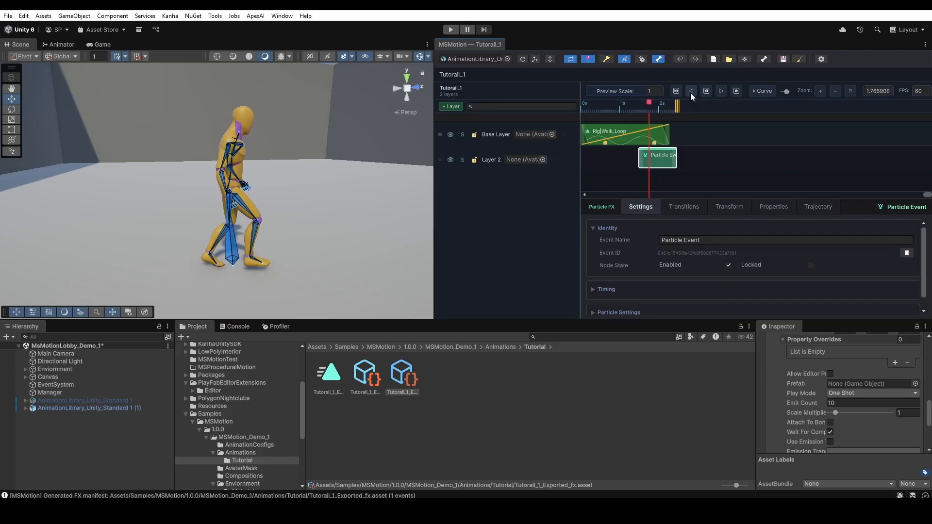
Step the playhead forward frame by frame to about 2.12 s
key(Right)
key(Right)
key(Right)
key(Right)
key(Right)
key(Right)
key(Right)
key(Right)
key(Right)
key(Right)
key(Right)
key(Right)
key(Right)
key(Right)
key(Right)
key(Right)
key(Right)
key(Right)
key(Right)
key(Right)
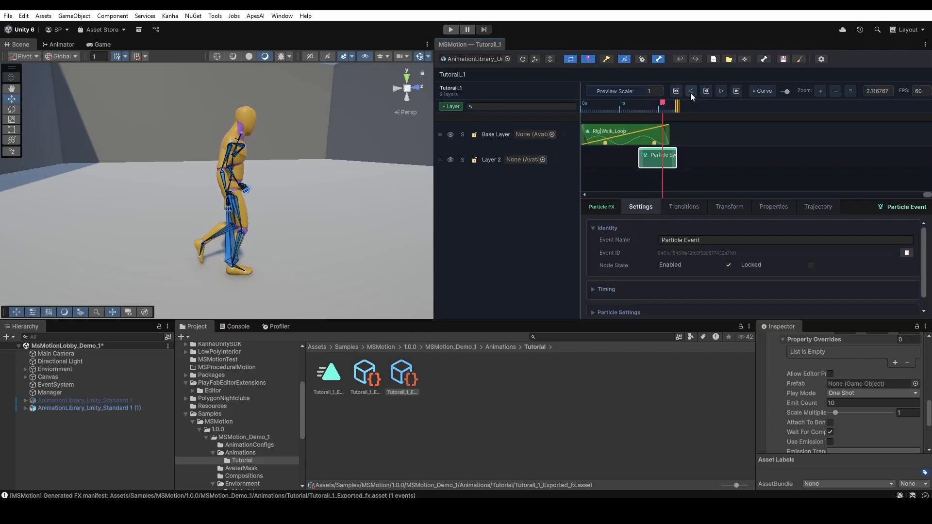
Step the playhead back in ten-frame jumps to about 1.29 s and play the composition
key(shift+Left)
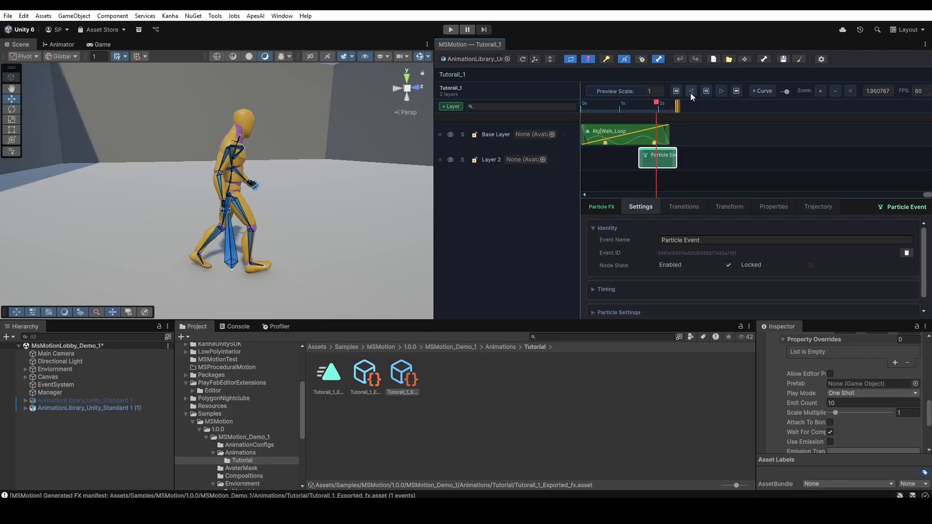
key(shift+Left)
key(shift+Left)
key(shift+Left)
key(shift+Left)
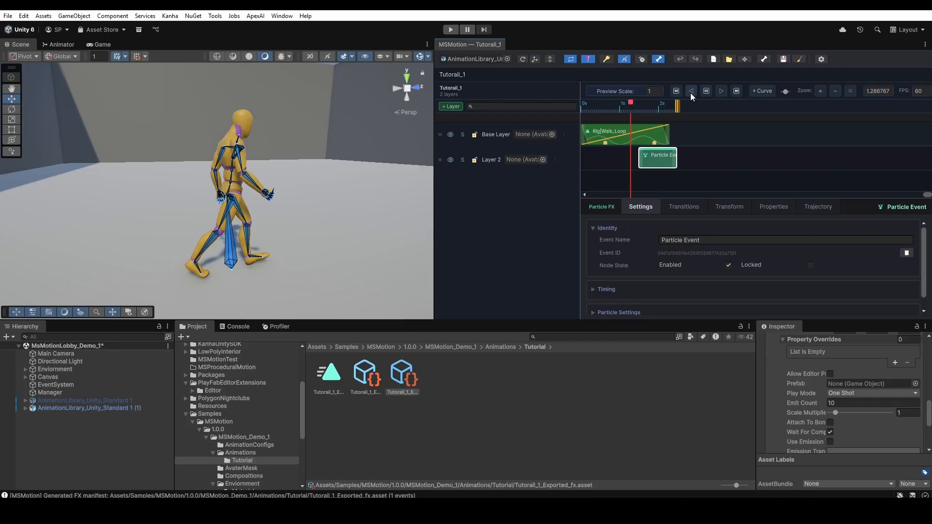
click(706, 92)
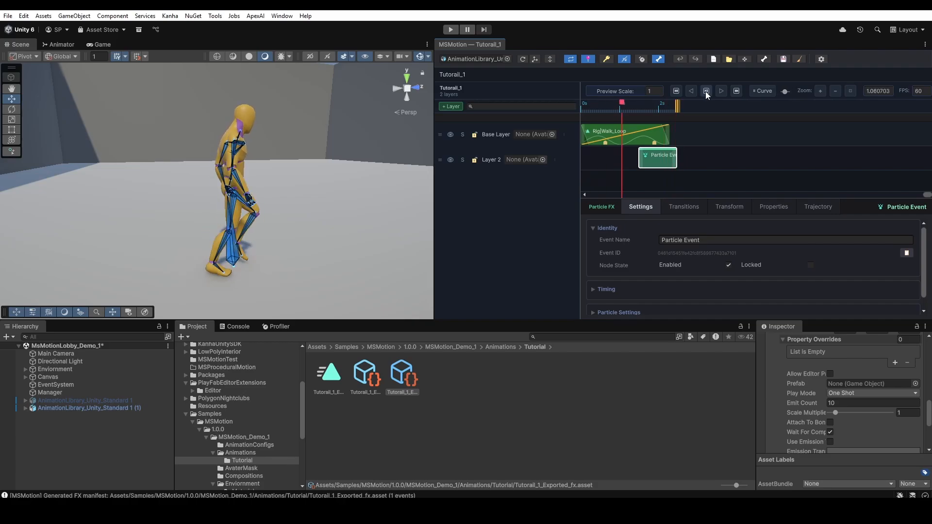
Switch the timeline's curve option to Energy and back to Curve
click(768, 92)
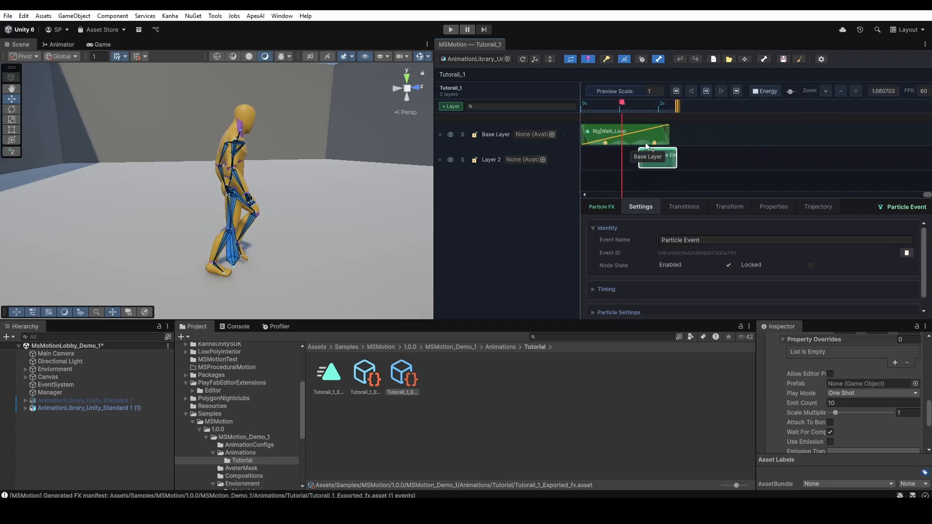
click(776, 91)
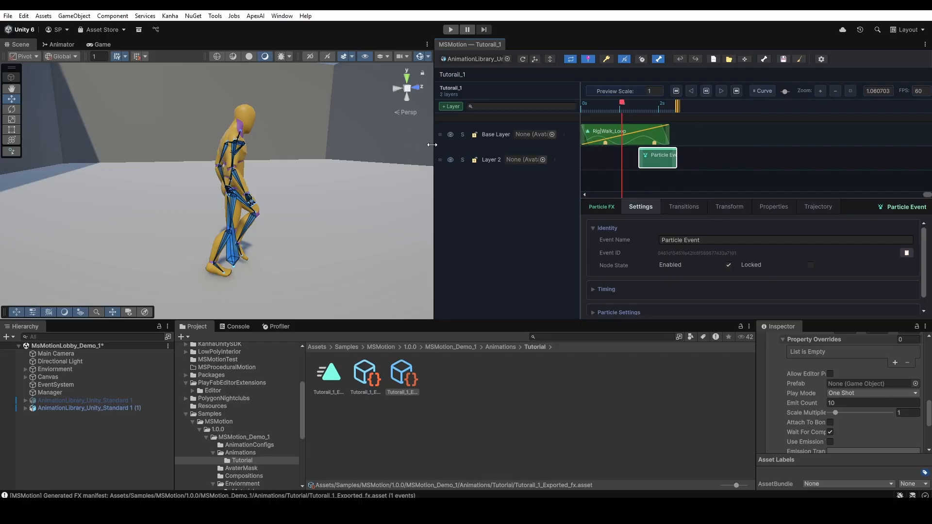
Widen the MSMotion editor and scrub the playhead to about 1.83 s
drag(432, 145, 335, 145)
drag(727, 94, 749, 108)
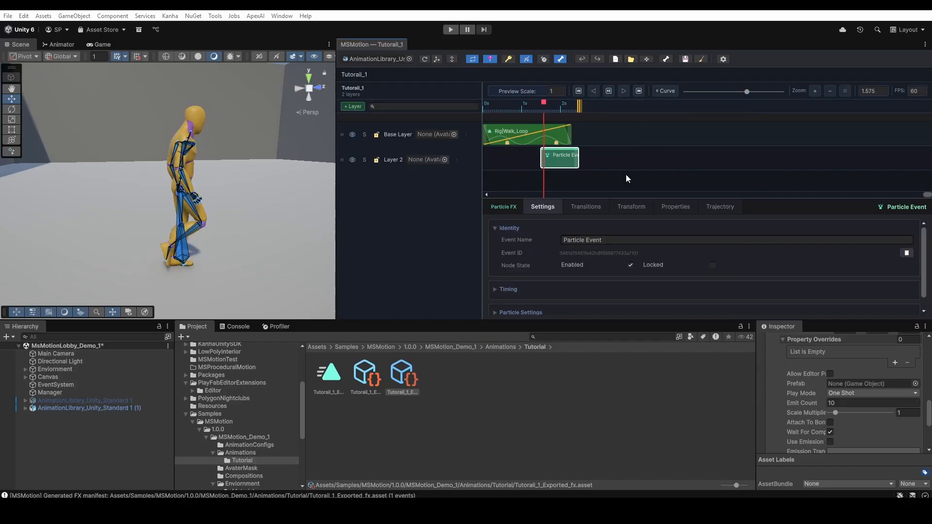
drag(543, 101, 563, 108)
Zoom in on the timeline to enlarge the Walk_Loop and Particle Event clips
click(814, 92)
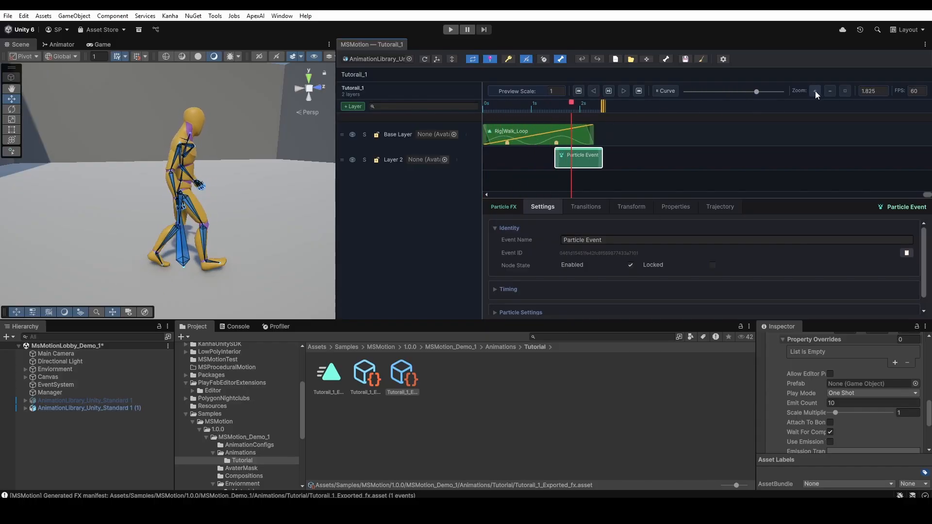
click(815, 91)
click(814, 91)
click(814, 91)
click(814, 91)
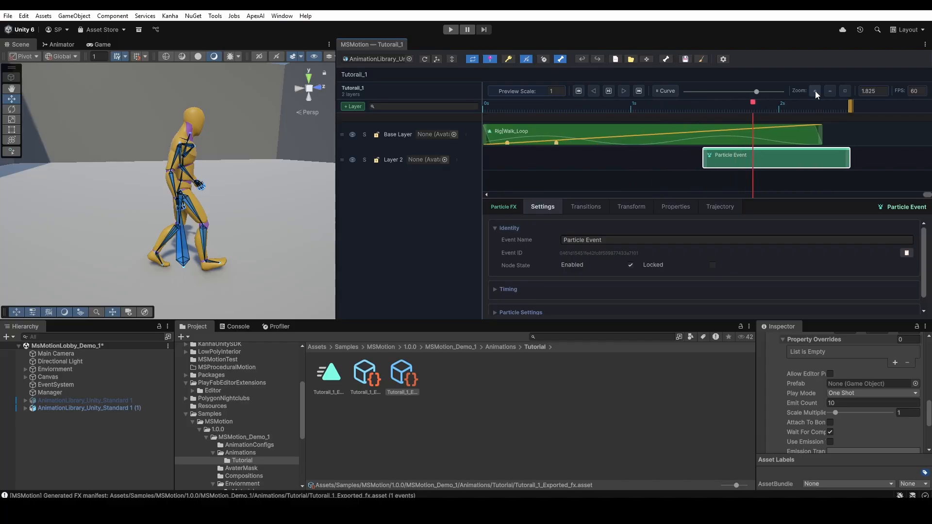
click(814, 91)
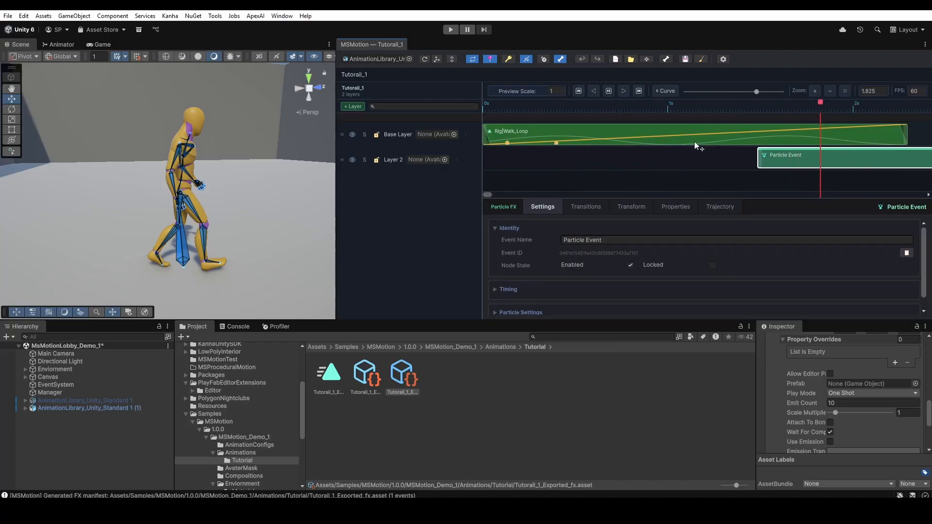
Fit the timeline, then zoom it out until the Walk_Loop and Particle Event clips both show in full
click(830, 91)
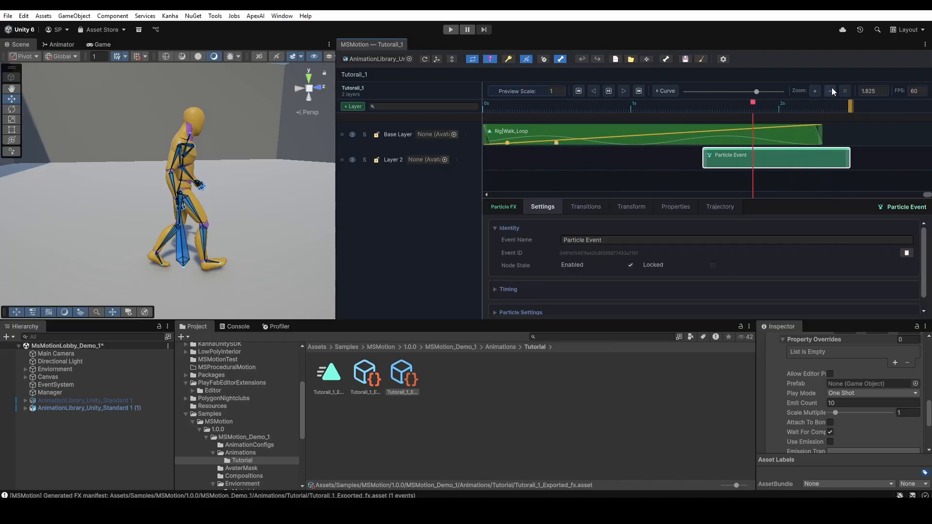
click(830, 92)
click(844, 91)
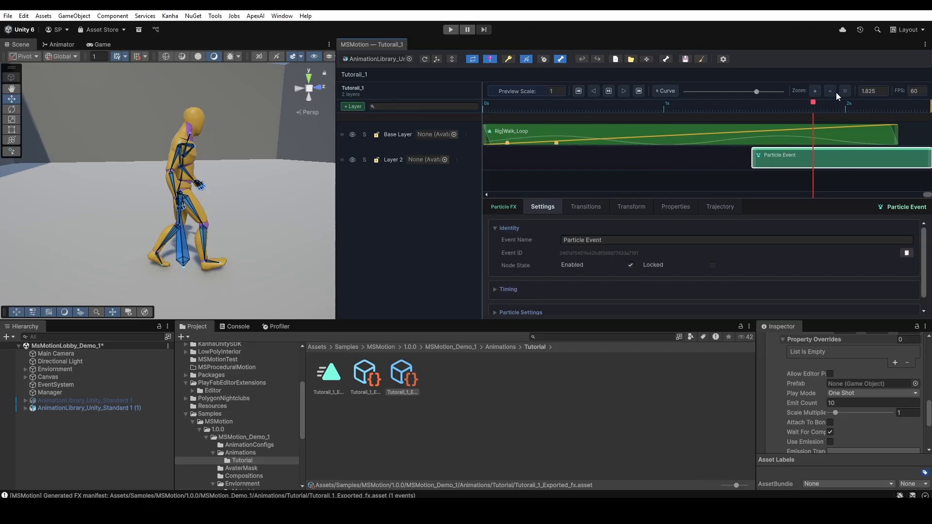
click(817, 91)
click(830, 91)
click(829, 91)
click(830, 91)
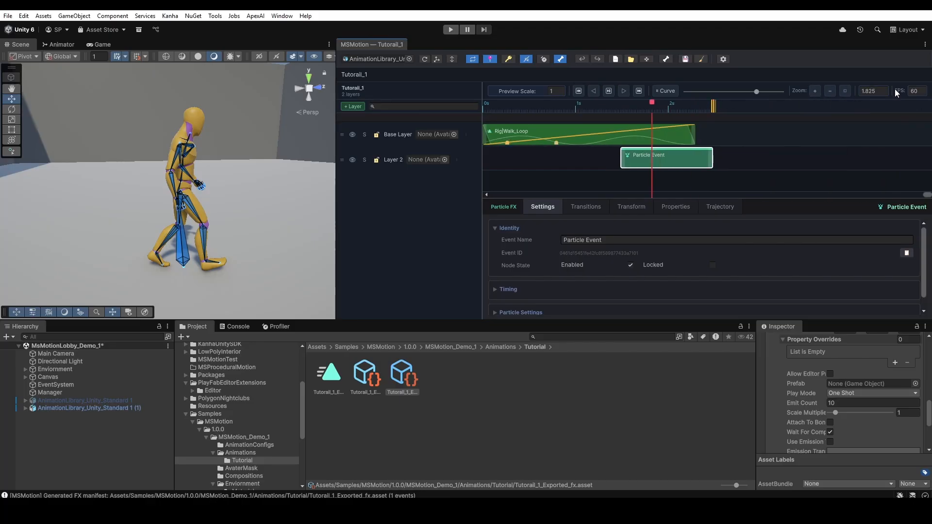
Scrub the playhead back slightly, then set the timeline's current time to 2 s
mouse_move(755, 92)
mouse_down()
mouse_move(765, 94)
mouse_move(739, 97)
mouse_move(770, 98)
mouse_move(738, 98)
mouse_move(748, 97)
mouse_up()
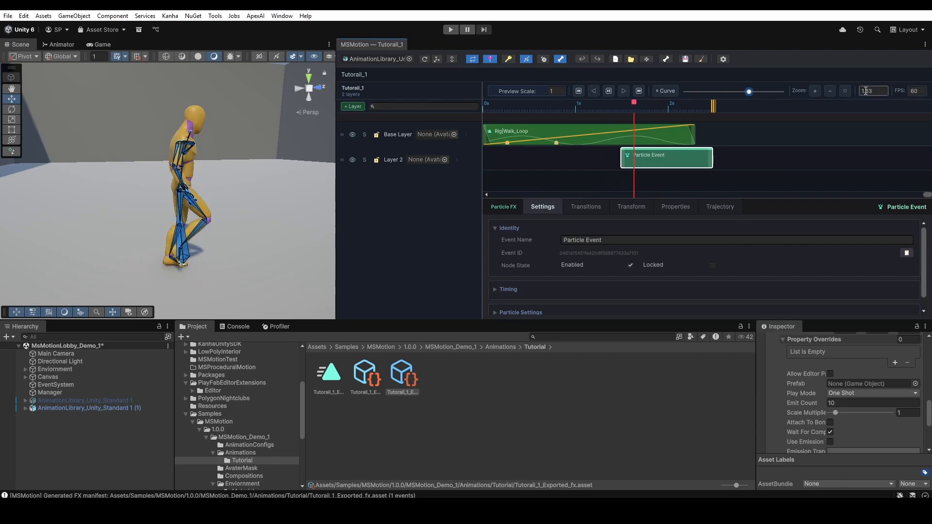
click(870, 91)
text(2)
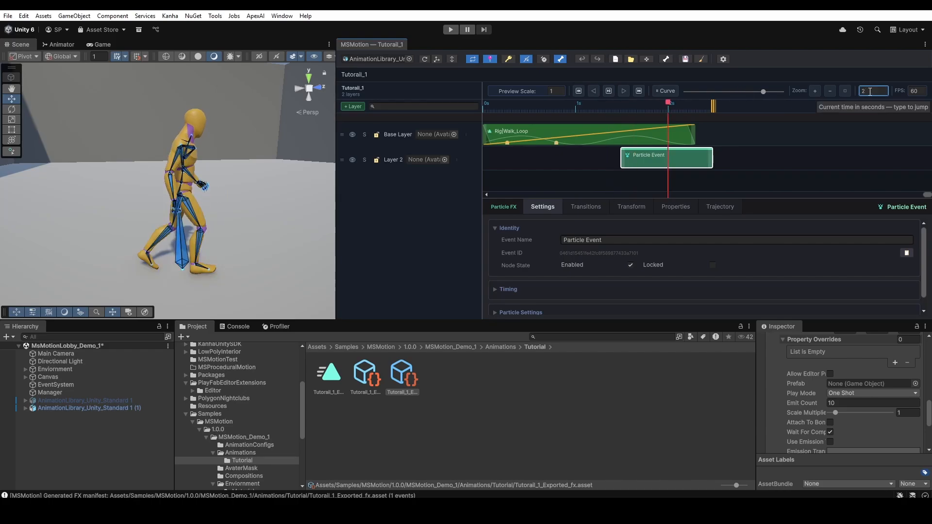
click(915, 92)
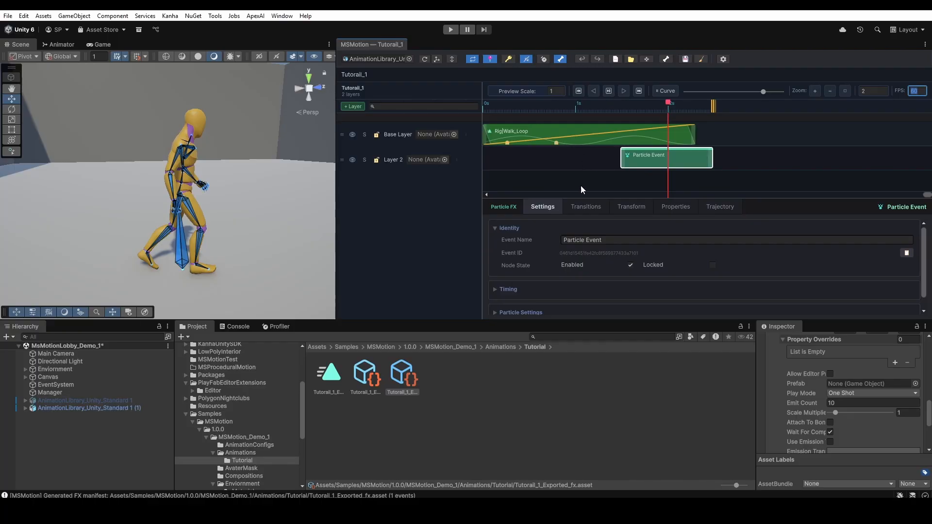
Make the MSMotion editor taller and move the Particle Event clip on Layer 2 earlier to start at about 0.83 s
drag(558, 327, 551, 364)
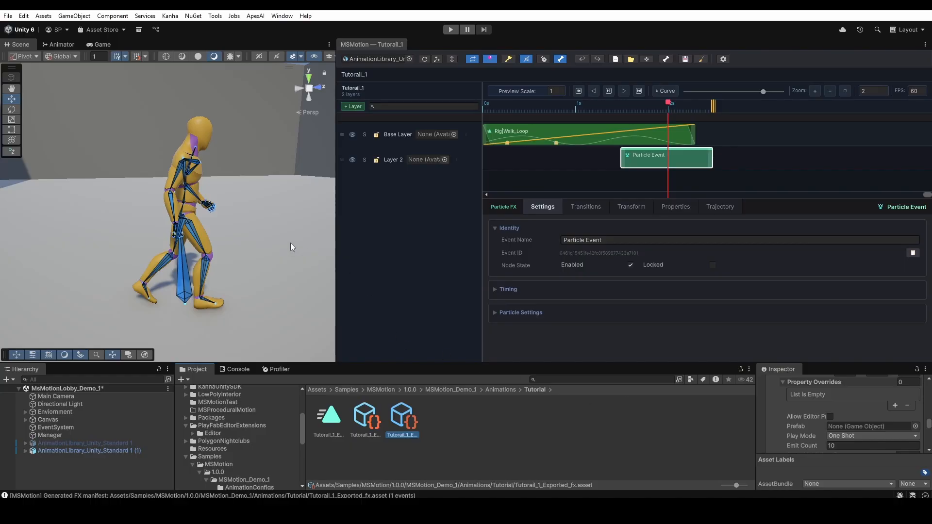
scroll(283, 247, down, 2)
scroll(283, 247, up, 5)
right_drag(292, 233, 238, 210)
middle_drag(238, 210, 221, 238)
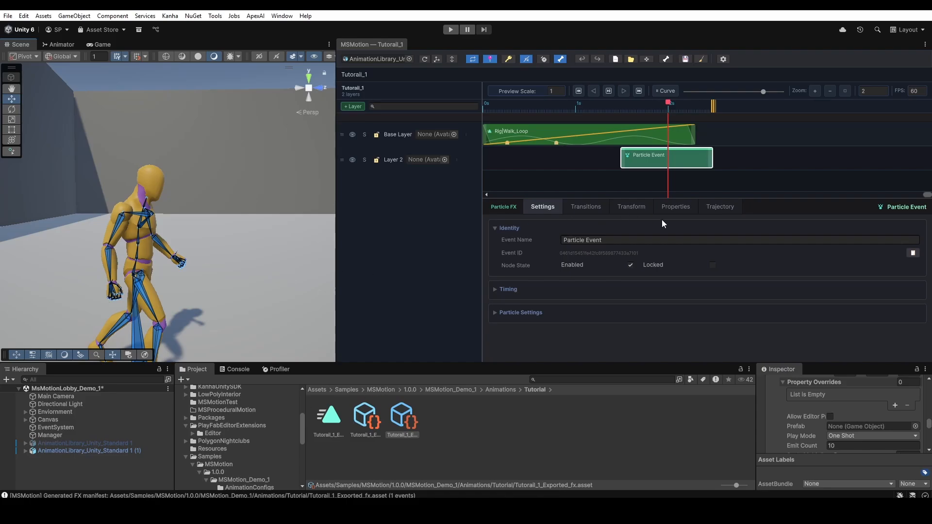
drag(678, 166, 619, 162)
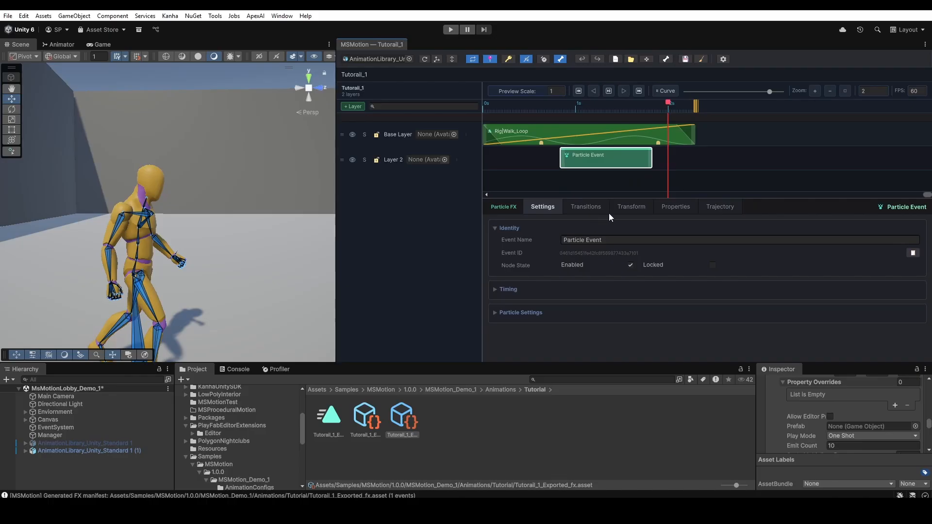
Browse to the Particle folder of MSMotion_Demo_1 and select the BasicParticle prefab
click(333, 390)
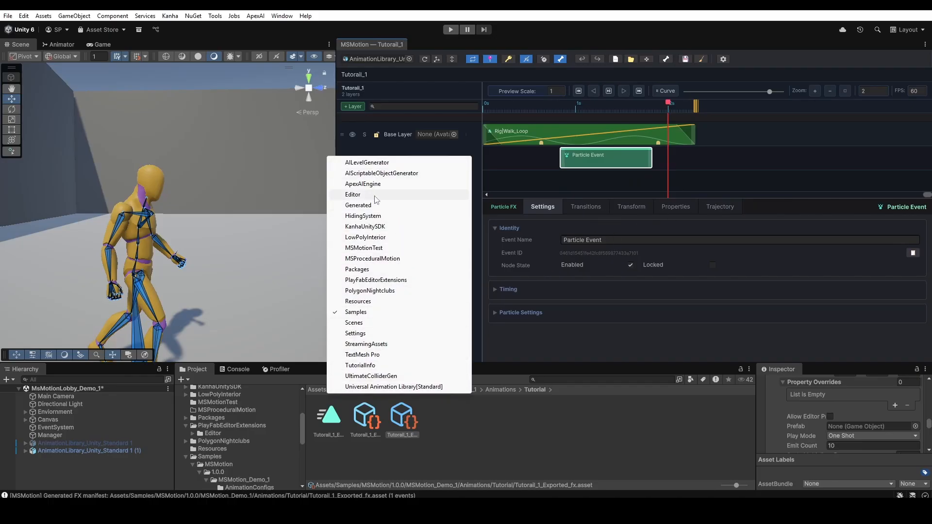
click(573, 435)
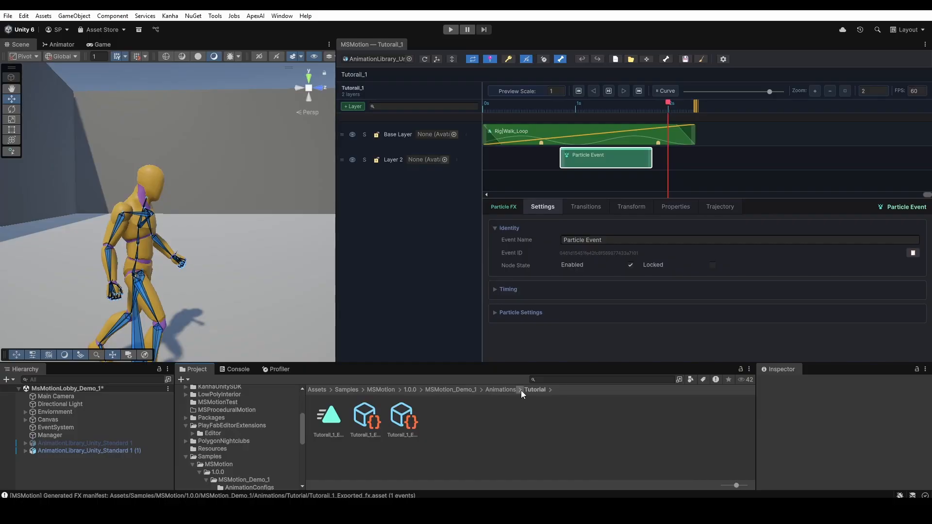
click(483, 390)
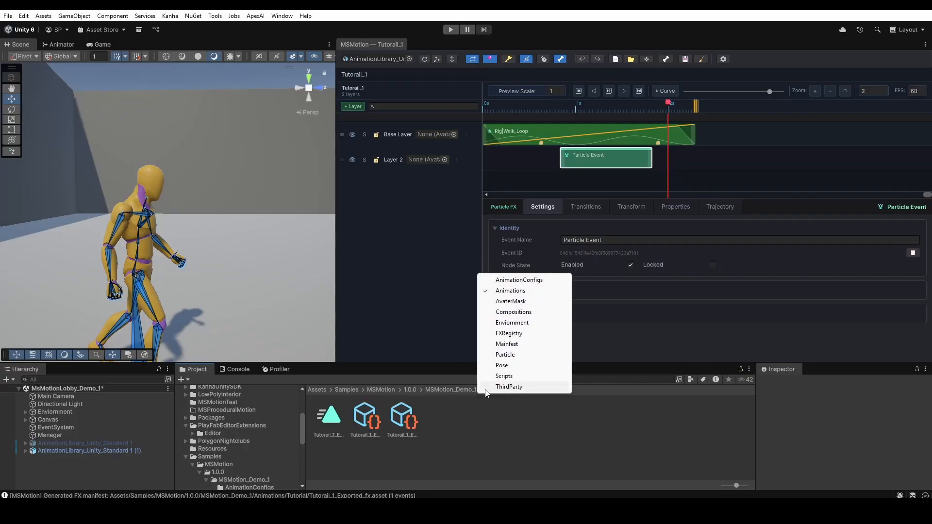
click(515, 355)
click(334, 422)
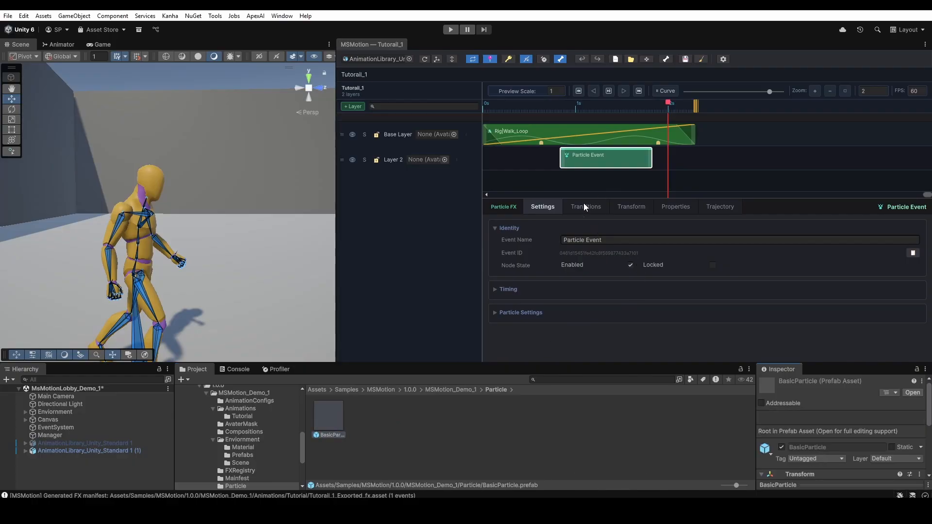
Expand the Timing and Particle Settings sections of the Particle Event and look through their options
click(509, 286)
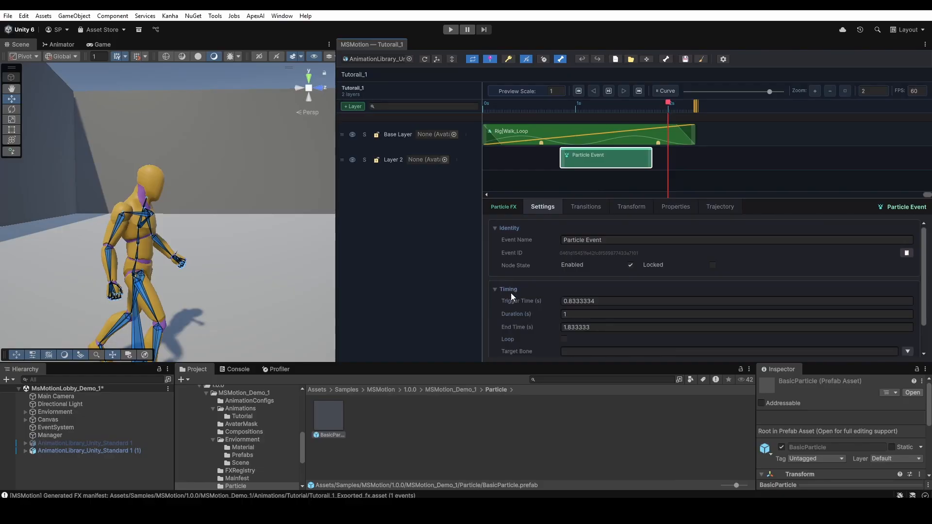
scroll(514, 303, down, 1)
click(520, 343)
scroll(582, 289, down, 2)
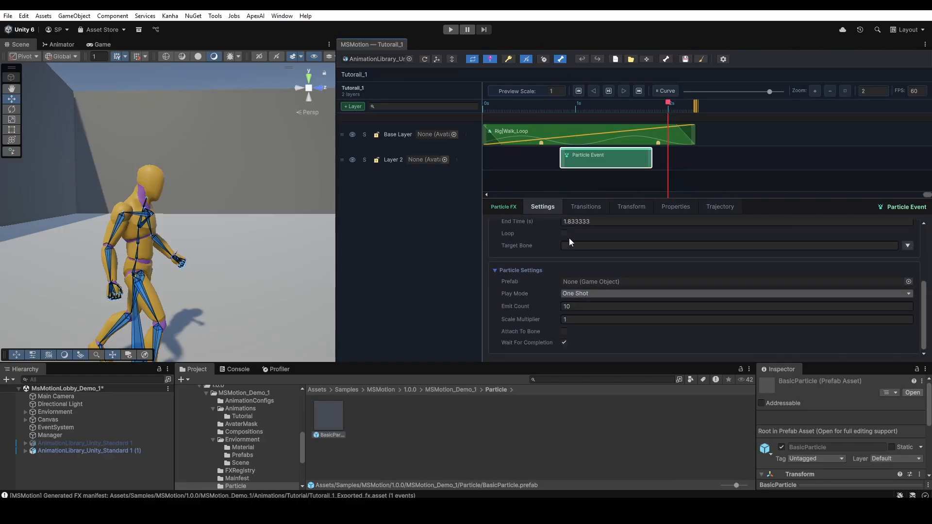
scroll(563, 265, up, 2)
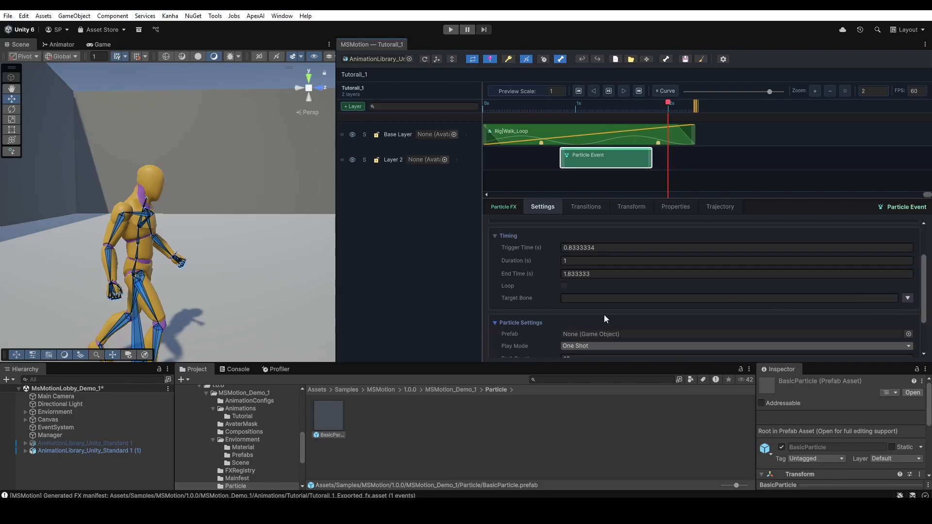
scroll(533, 321, down, 1)
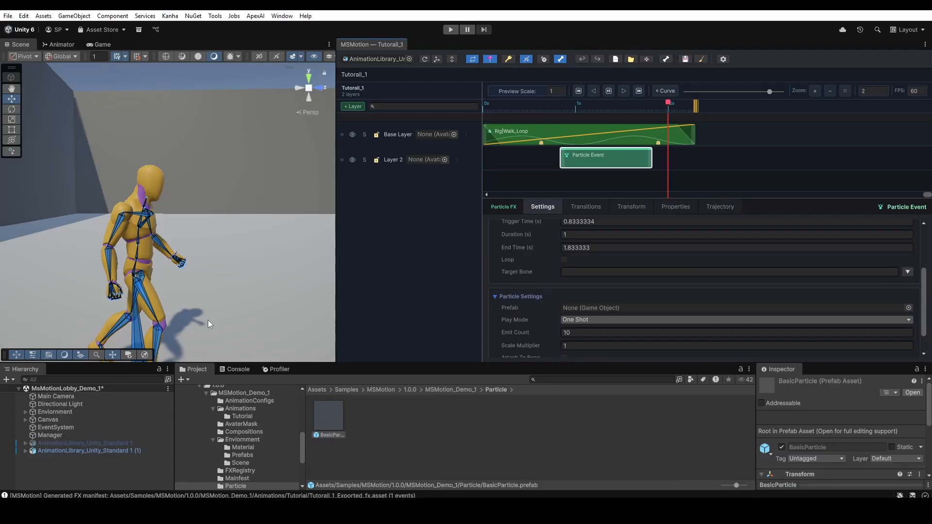
Assign BasicParticle as the Particle Event's prefab and move the playhead back to about 0.03 s
scroll(208, 321, down, 2)
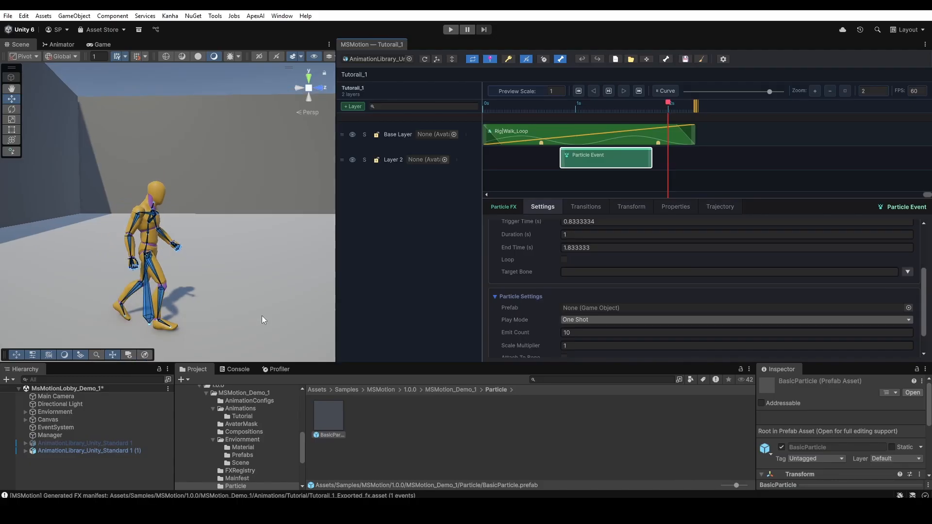
drag(324, 417, 604, 310)
drag(564, 119, 485, 172)
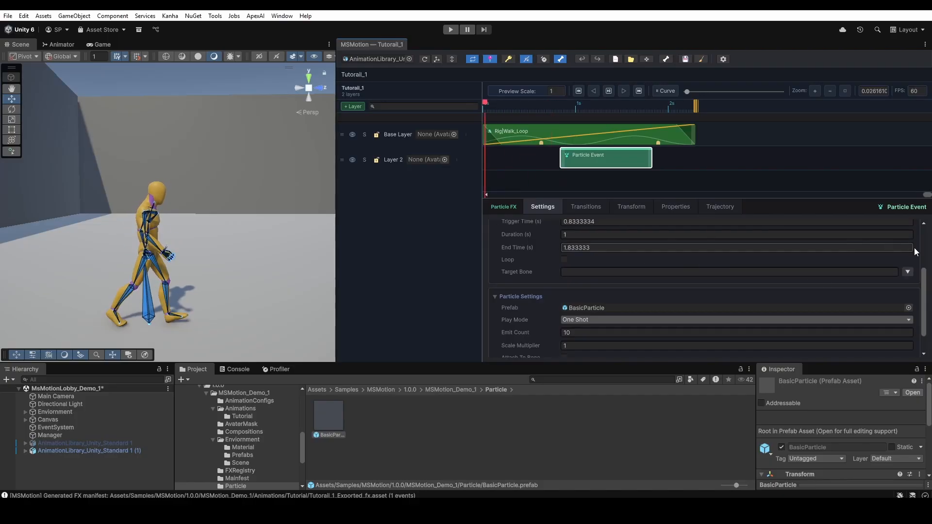
Set the Particle Event's target bone to the humanoid Head (DEF-head)
click(907, 272)
mouse_move(888, 293)
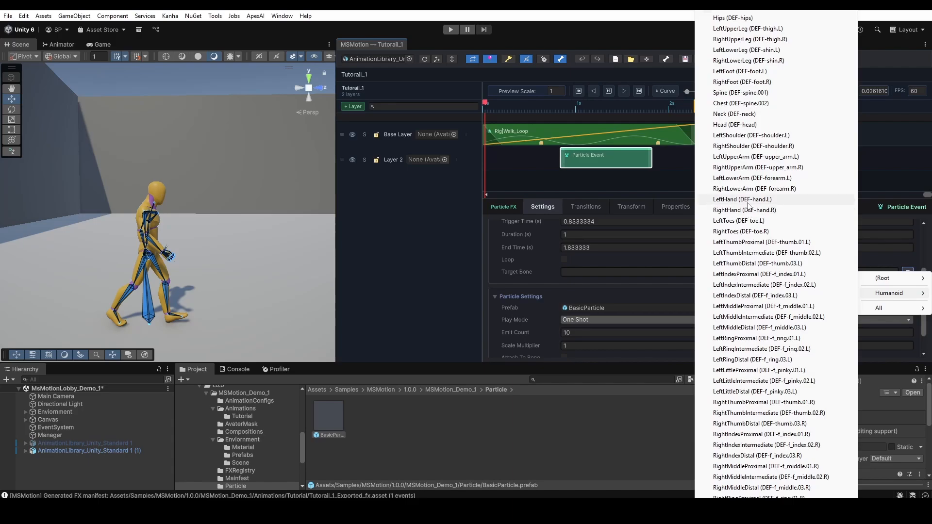
click(887, 245)
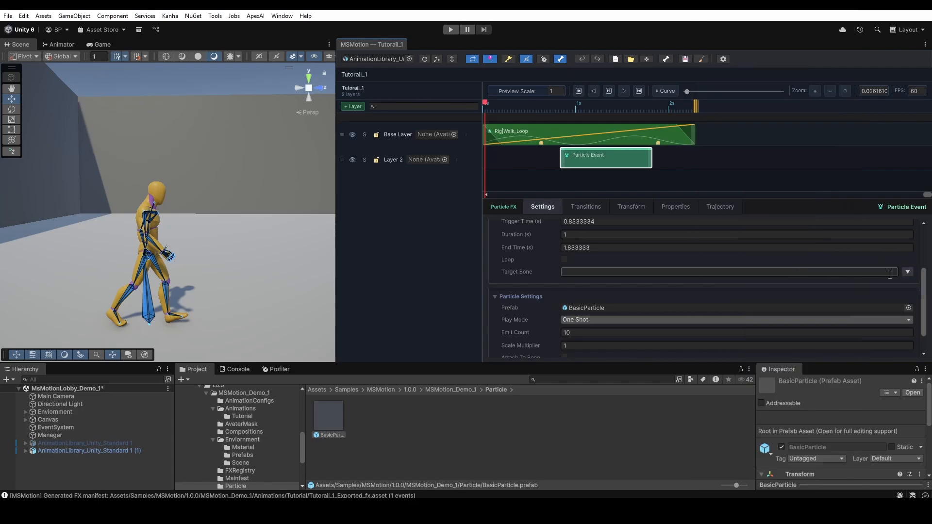
click(908, 272)
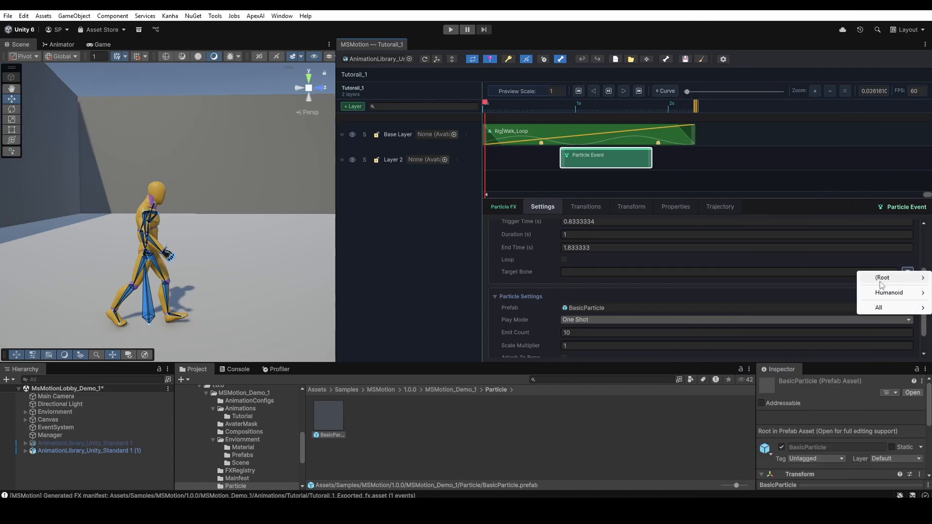
mouse_move(862, 280)
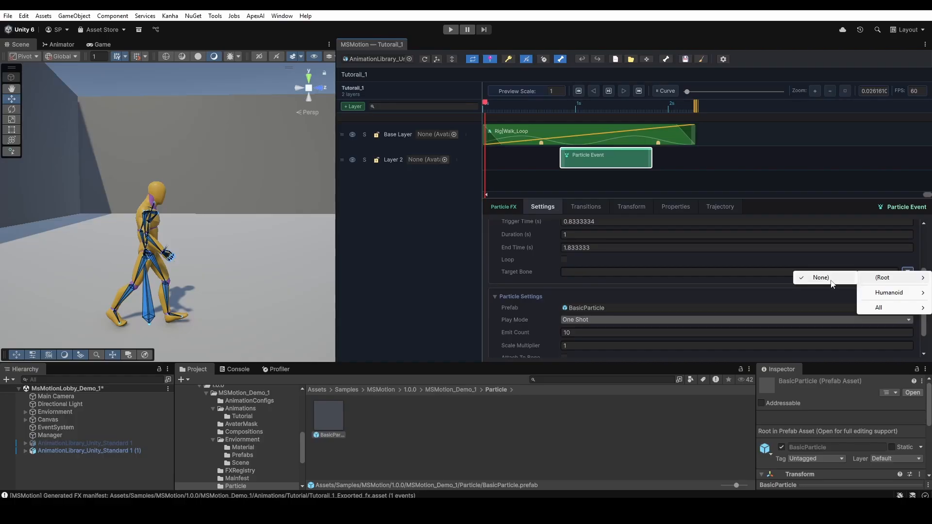
mouse_move(883, 294)
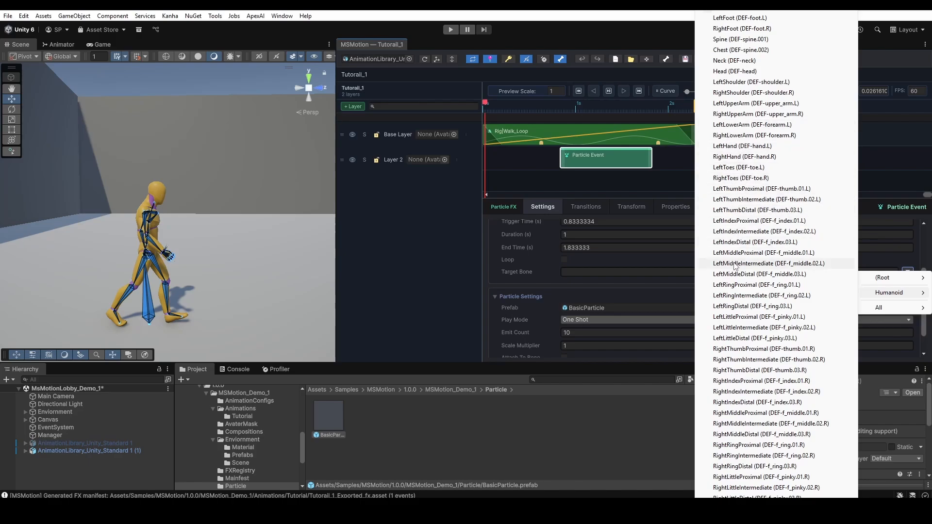
mouse_move(707, 13)
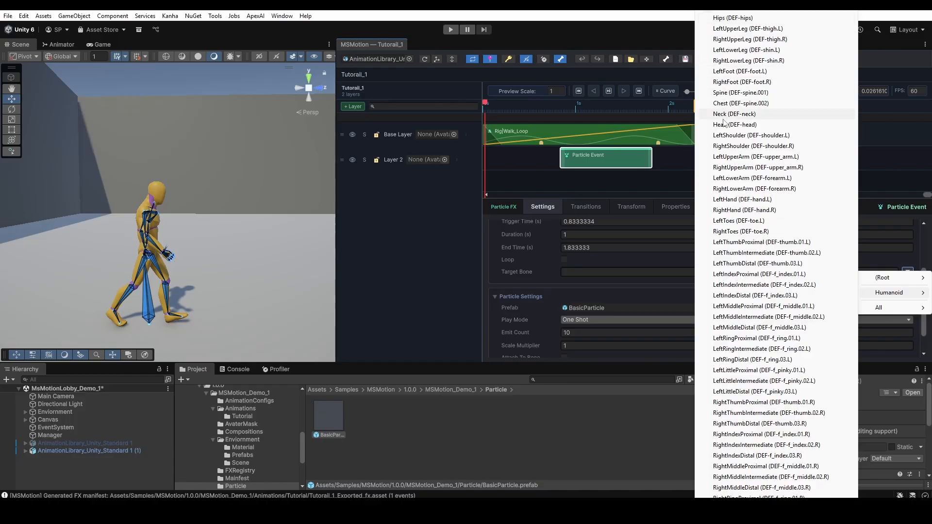
click(723, 125)
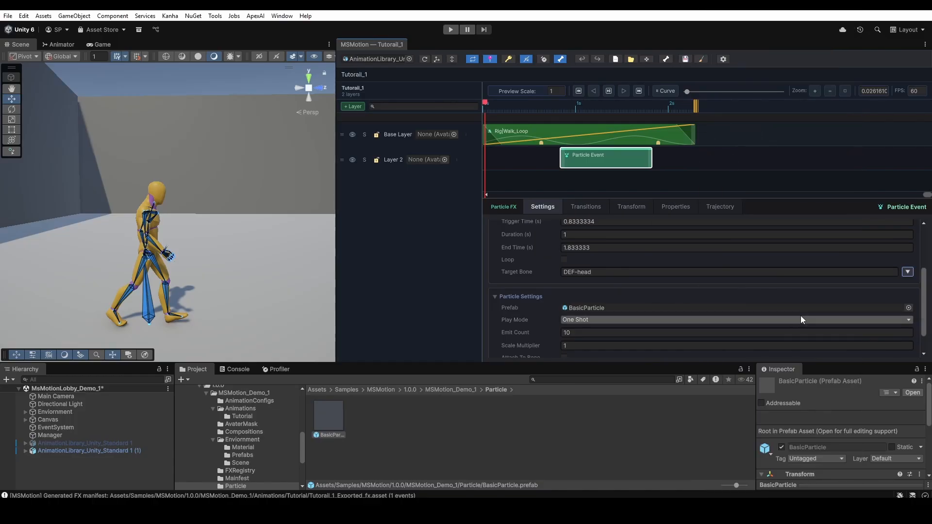
Compare the full list of target bones with the character's rig hierarchy, inspecting the DEF-head and DEF-shin.R bones
click(907, 272)
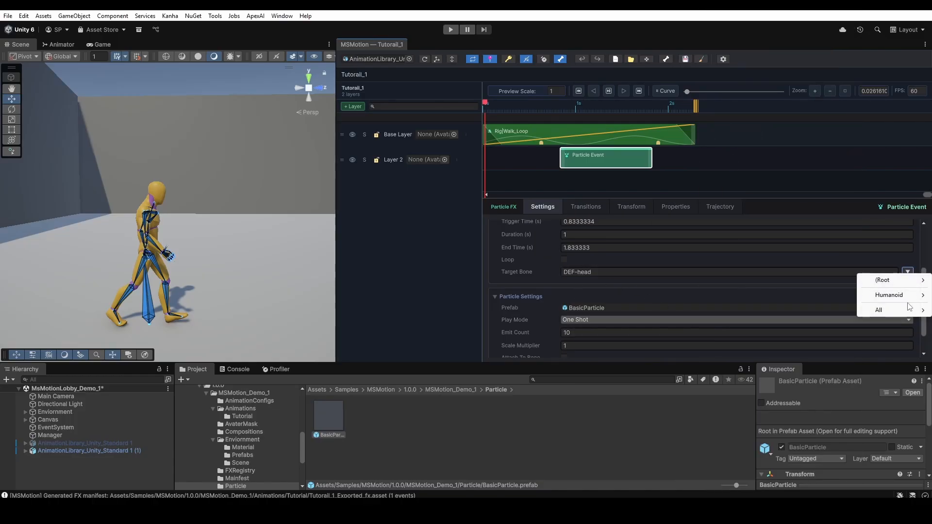
mouse_move(903, 311)
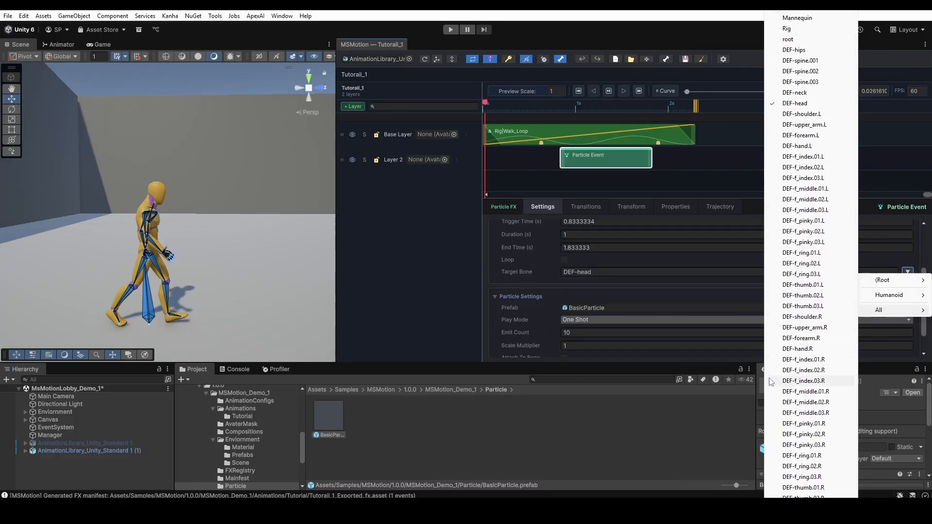
click(165, 211)
scroll(116, 408, down, 2)
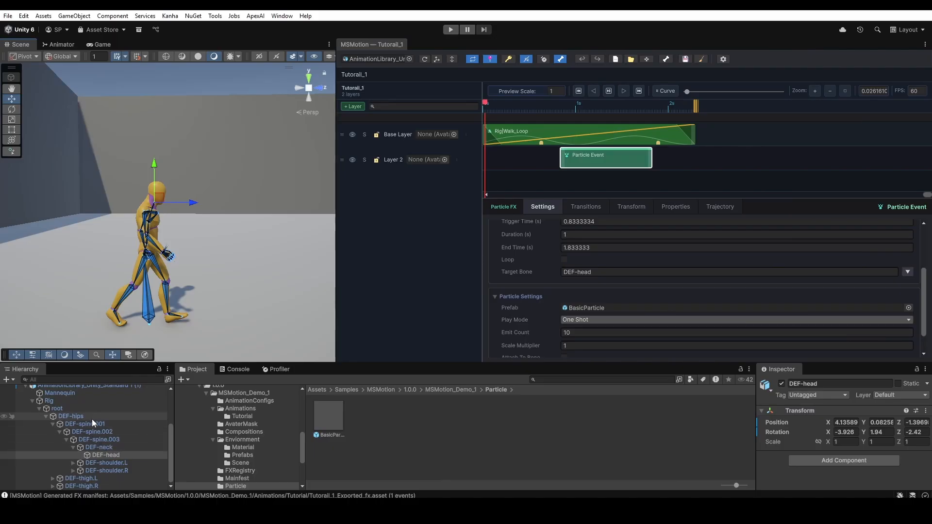
click(138, 286)
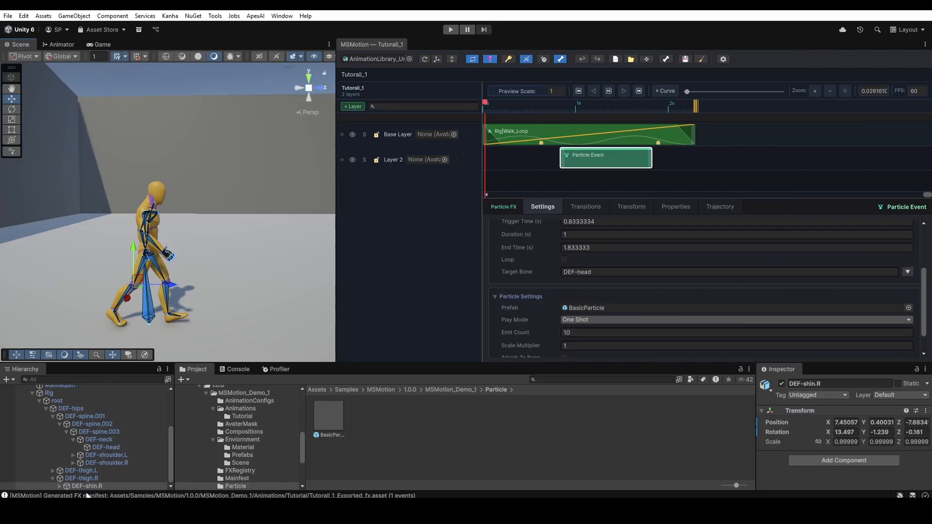
click(908, 273)
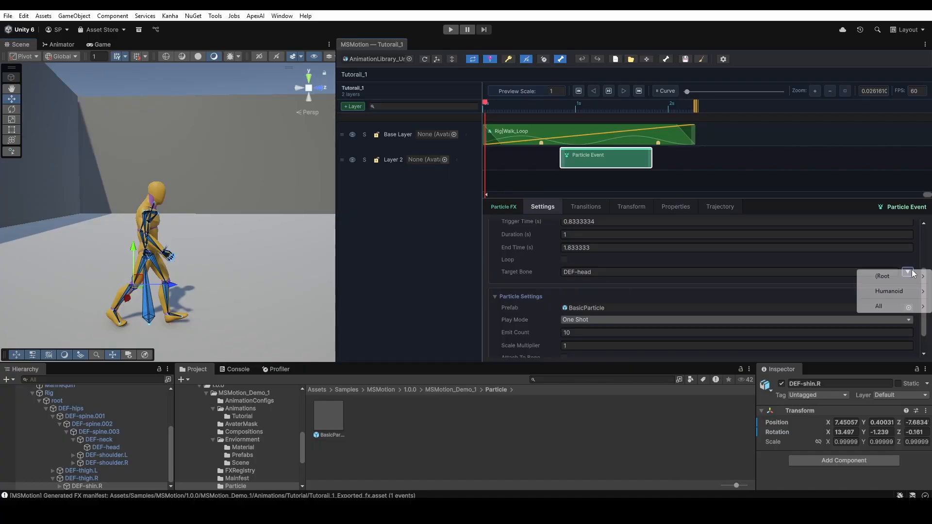
mouse_move(888, 306)
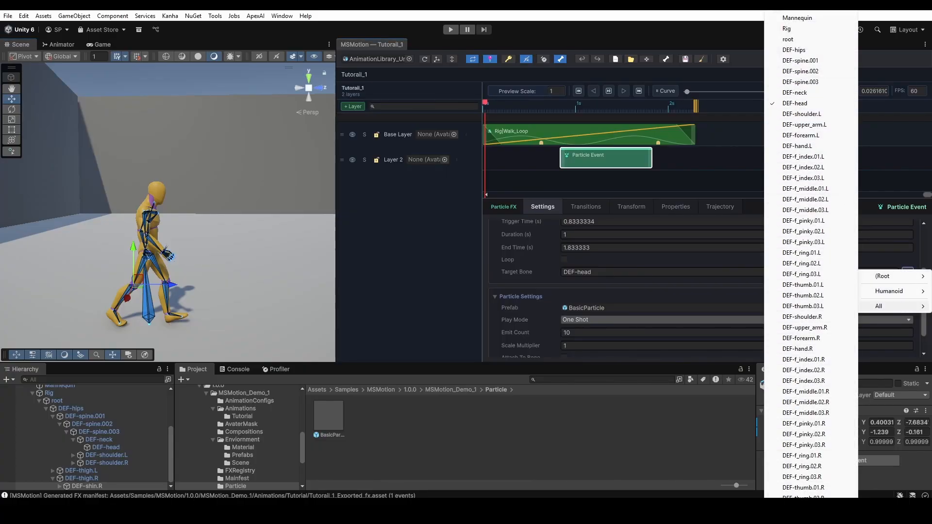
scroll(808, 291, down, 4)
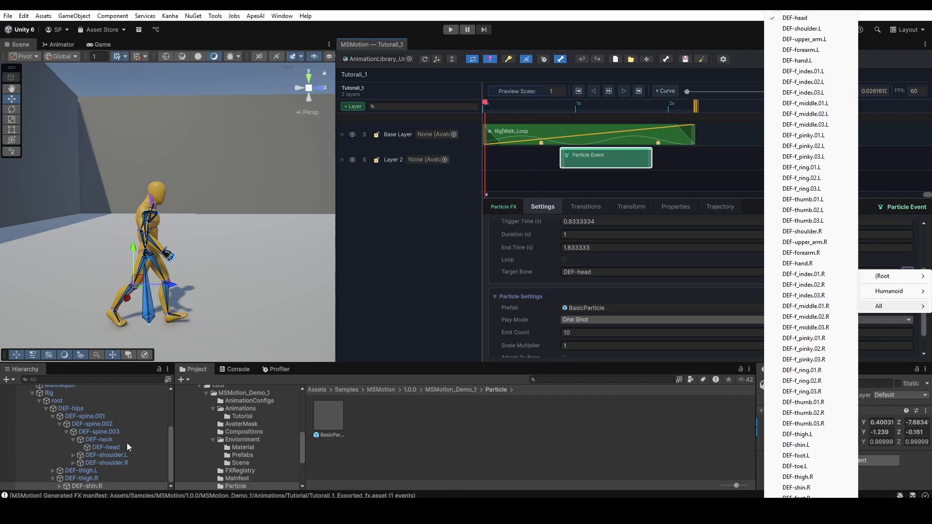
click(702, 422)
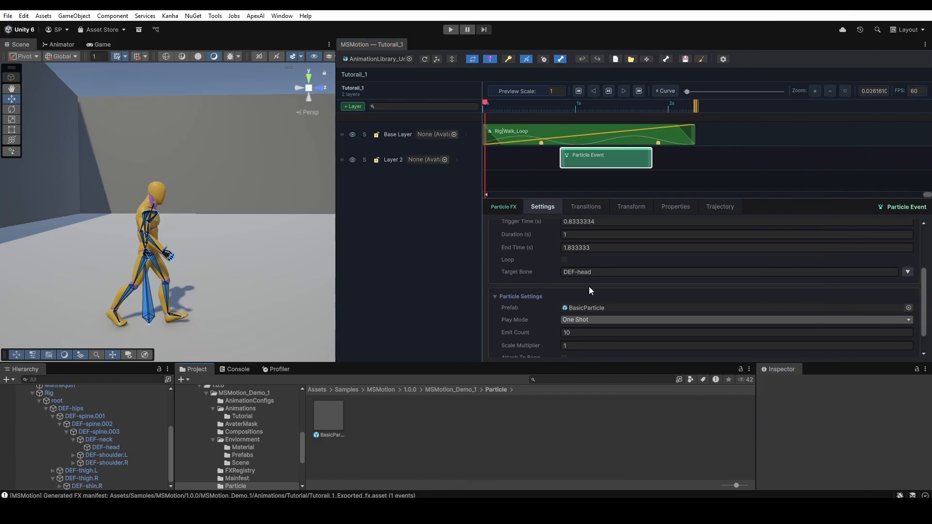
Play the composition to preview the particle effect on the walking character
click(609, 93)
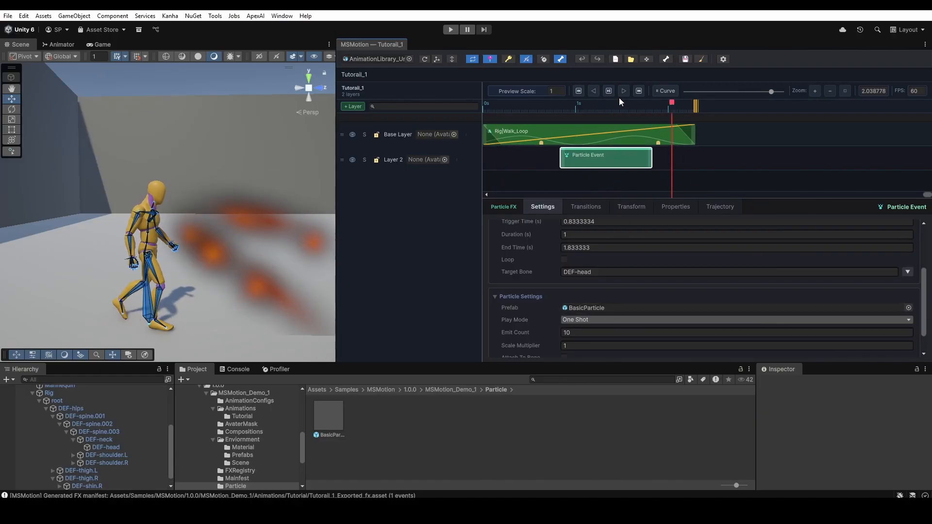
Stop playback, enable Attach To Bone and disable Wait For Completion in the Particle Event's particle settings
click(608, 91)
scroll(602, 300, down, 2)
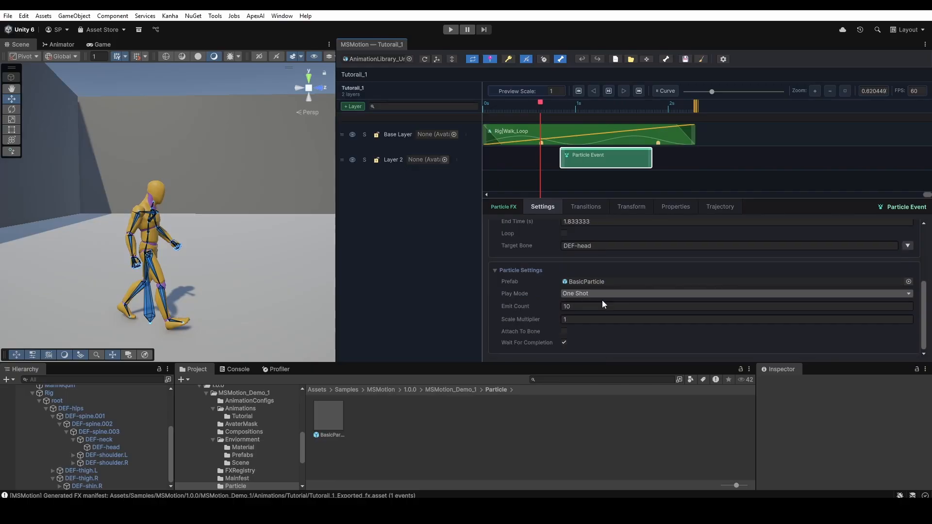
click(563, 331)
click(564, 342)
Play and scrub the composition to preview the bone-attached particles, leaving the playhead at about 0.13 s
click(609, 91)
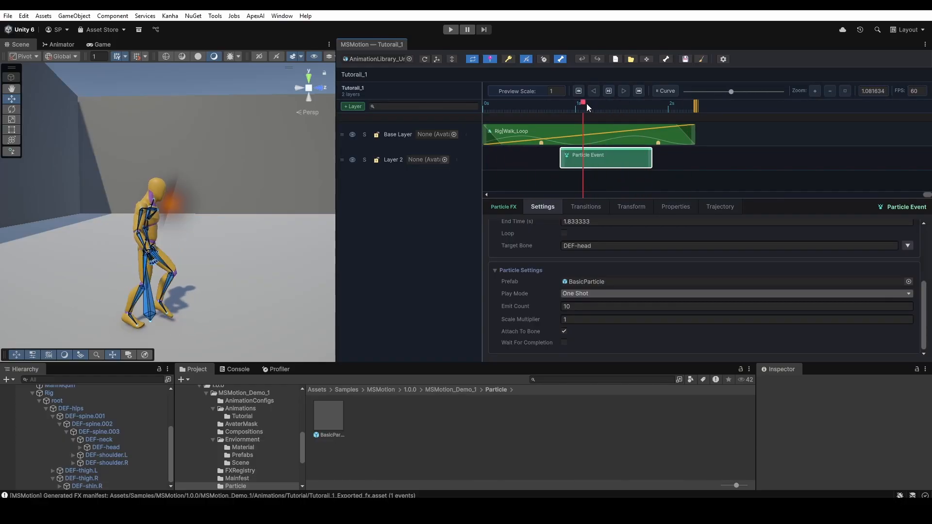
drag(586, 104, 648, 127)
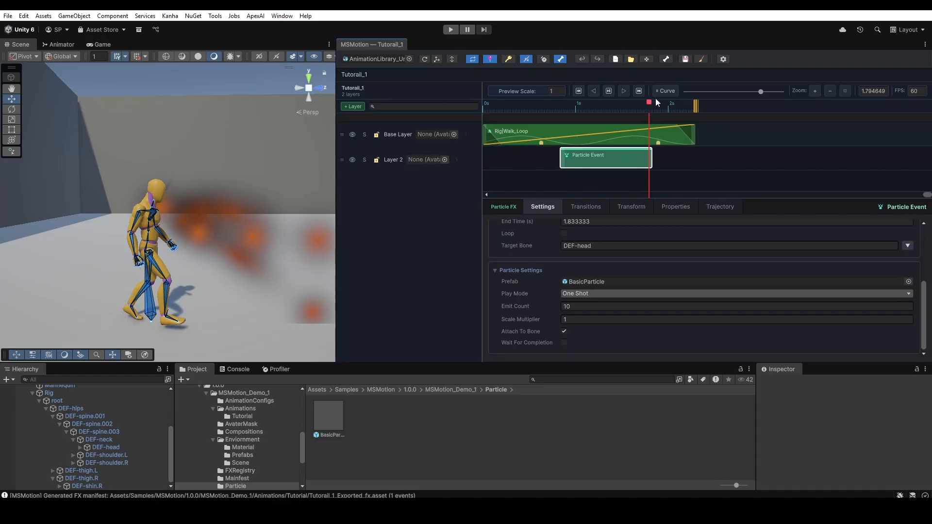
drag(649, 101, 477, 138)
click(600, 168)
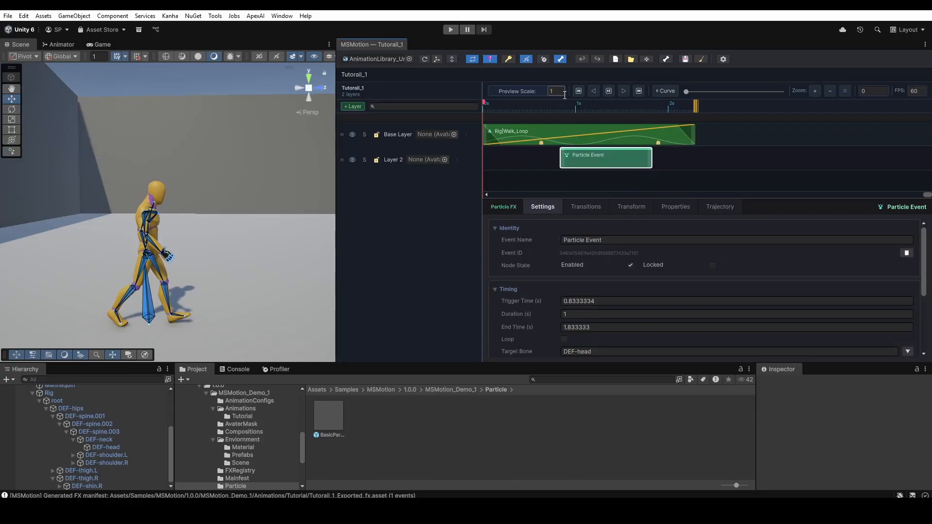
drag(566, 105, 494, 179)
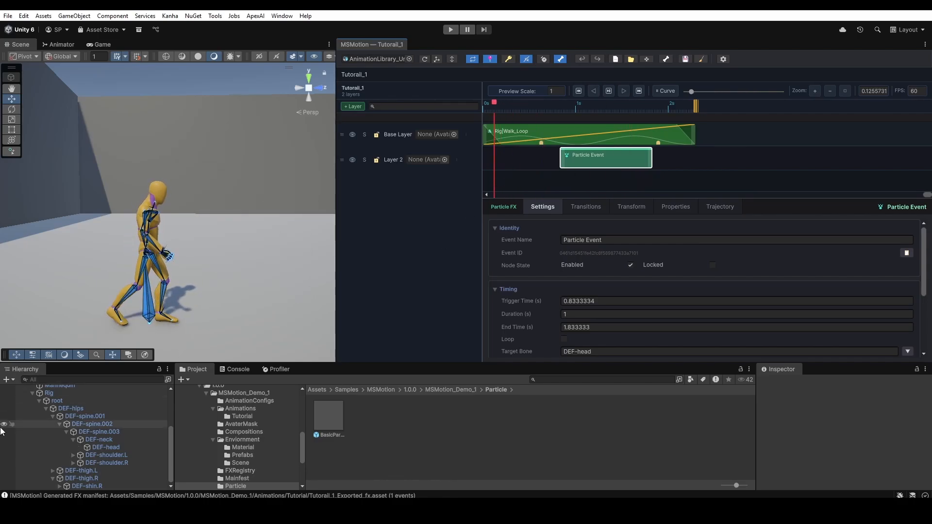
Collapse the character's Rig in the hierarchy and widen the Scene view beside the motion timeline
click(32, 393)
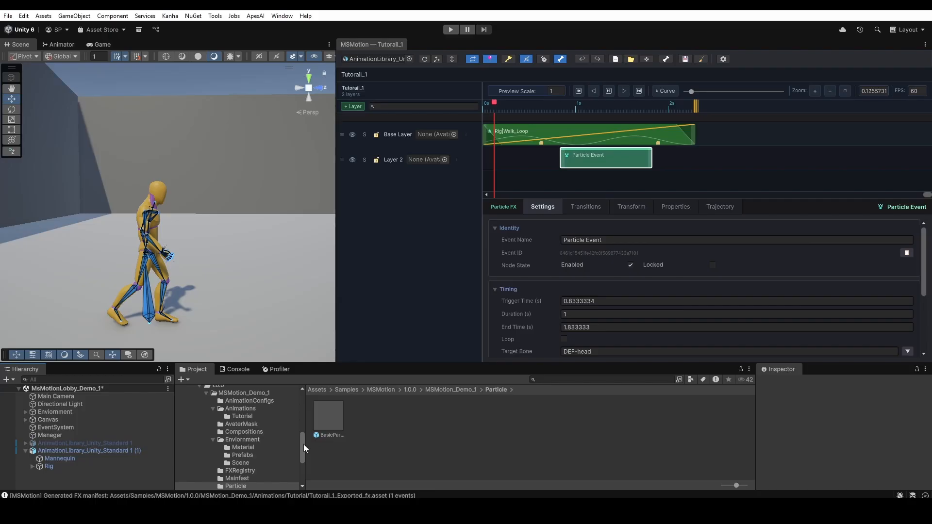
drag(306, 442, 301, 446)
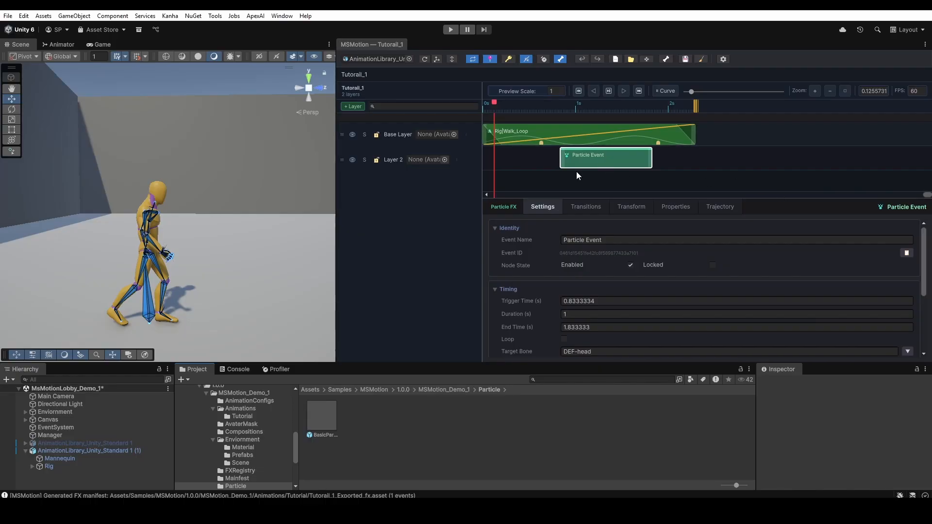
drag(337, 181, 401, 182)
Review the Play Mode options in the Particle Event's settings without changing the mode
scroll(646, 302, down, 3)
scroll(647, 303, down, 1)
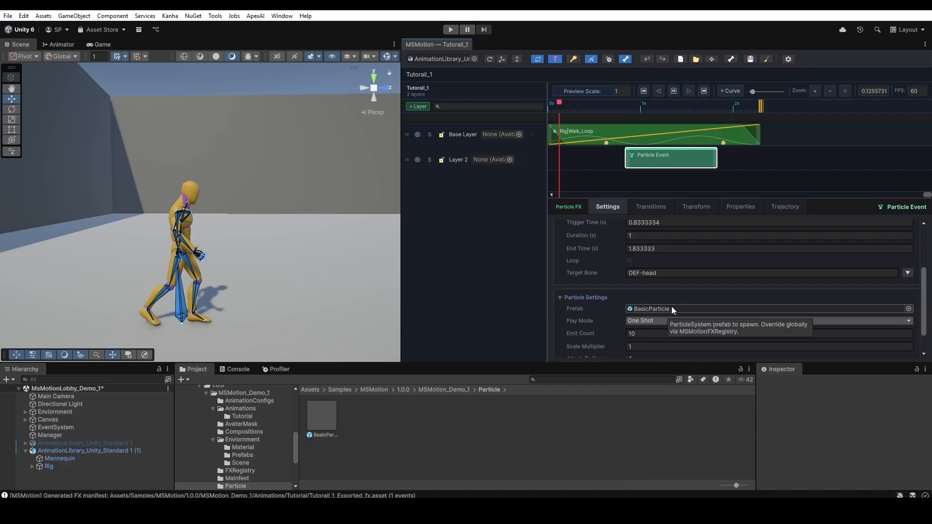
scroll(671, 307, down, 1)
click(640, 293)
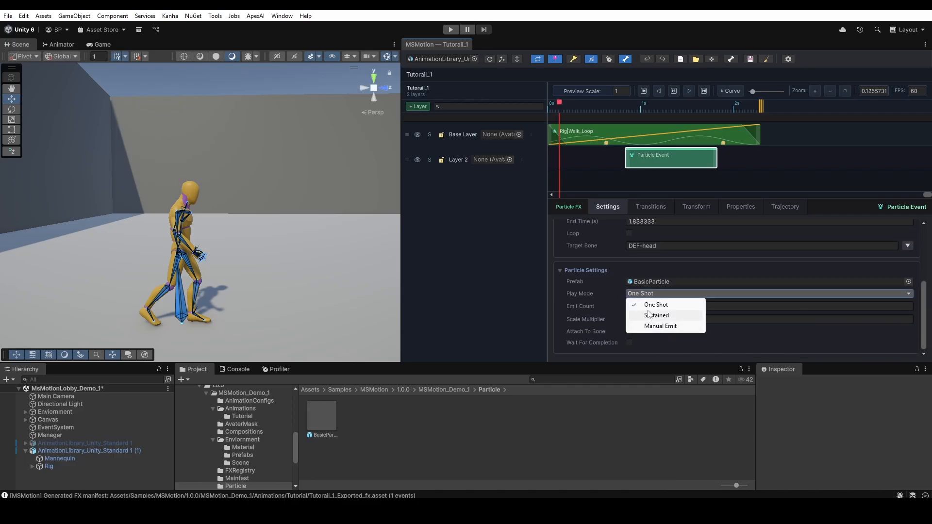
click(717, 293)
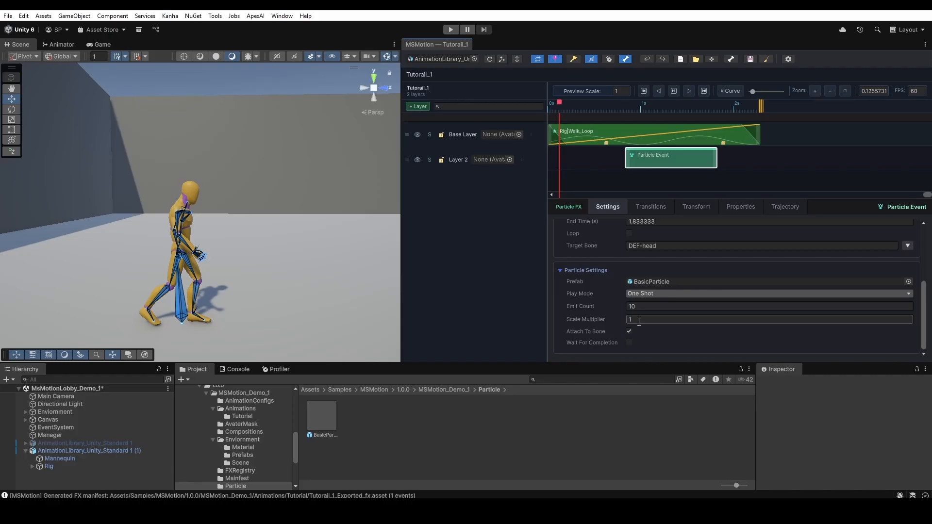
Try a Scale Multiplier of 5 while scrubbing across the Particle Event, and set it back to 1
text(5)
click(626, 101)
drag(626, 101, 680, 118)
drag(632, 125, 610, 124)
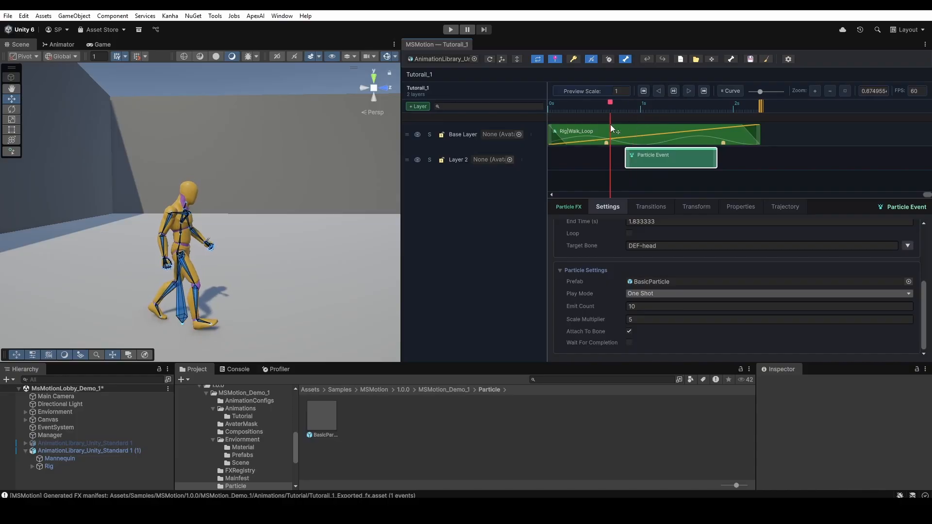
click(643, 320)
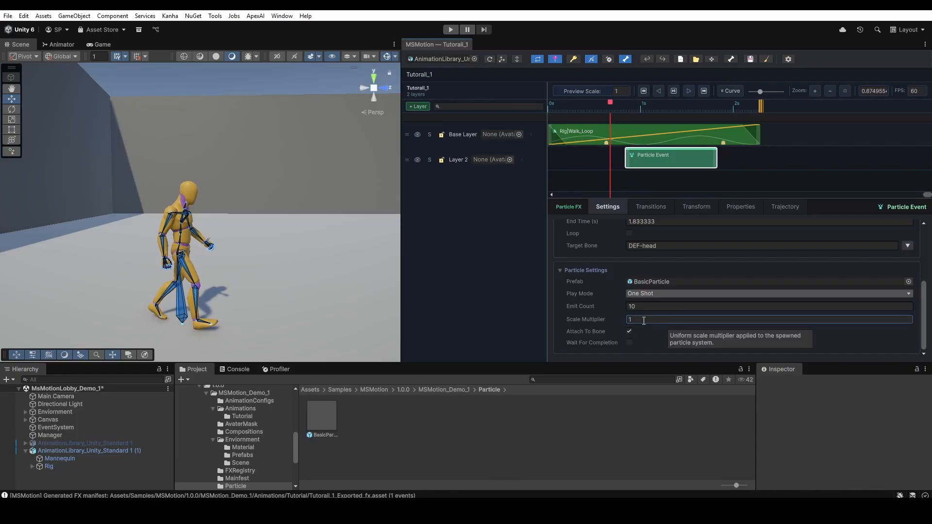
Enable Scale Up In in the Particle Event's particle transitions, view its Scale In Curve and briefly play the composition
click(645, 208)
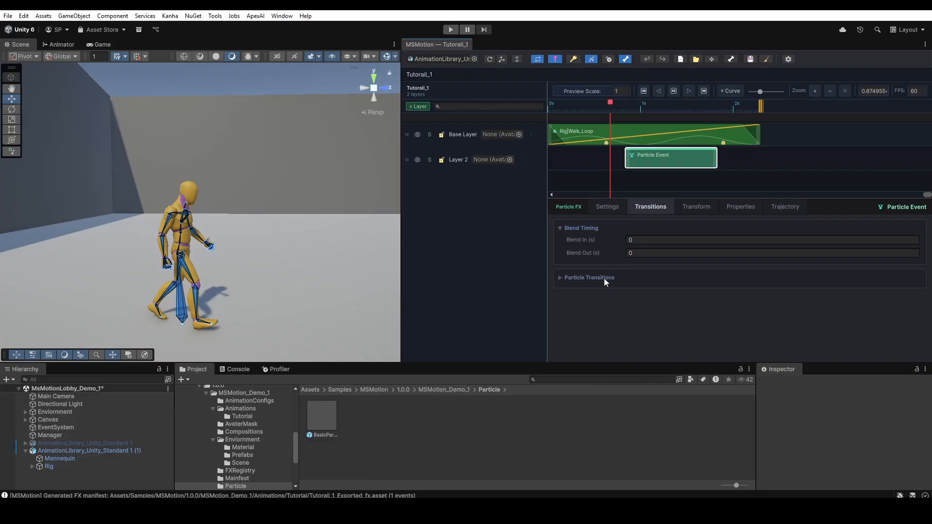
click(604, 278)
scroll(655, 254, down, 1)
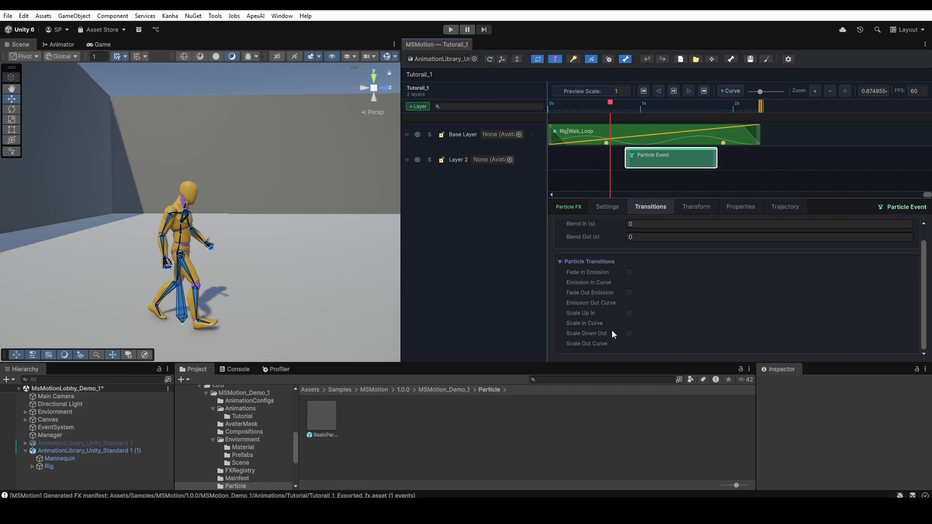
click(629, 313)
click(633, 325)
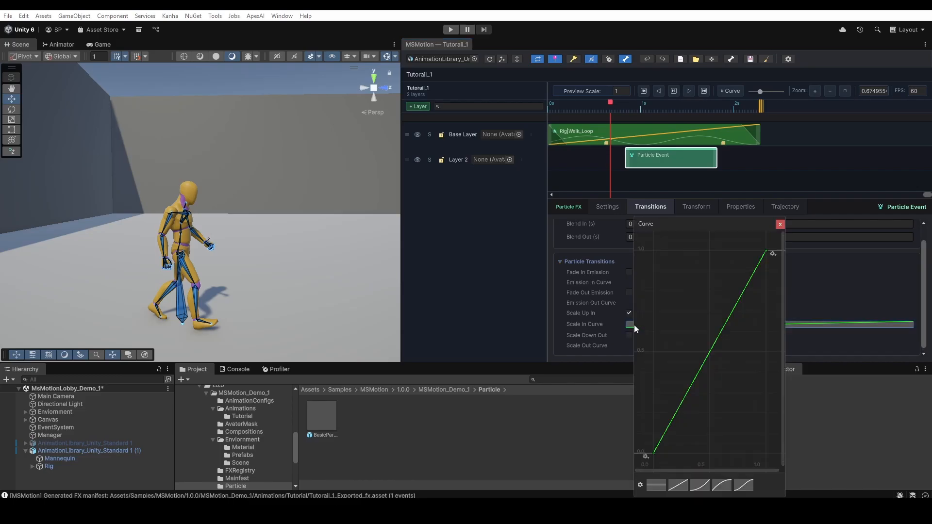
click(780, 224)
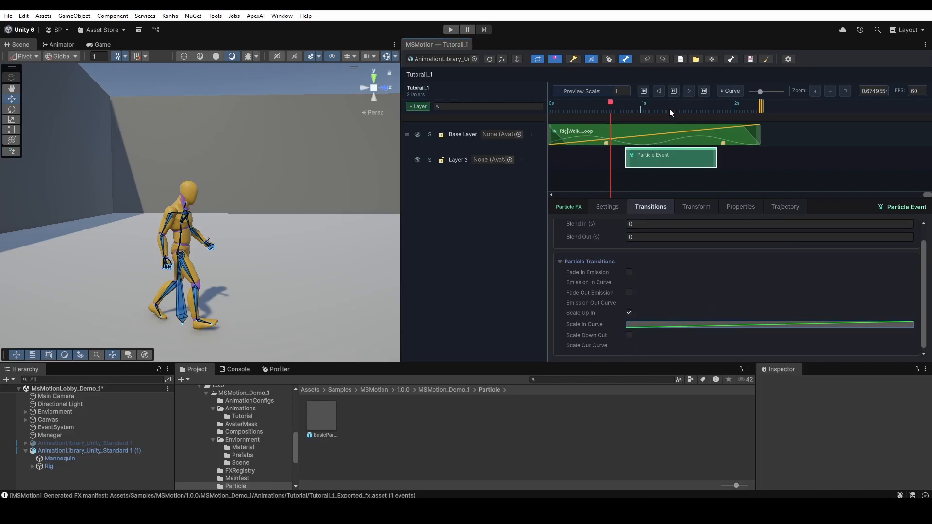
click(673, 90)
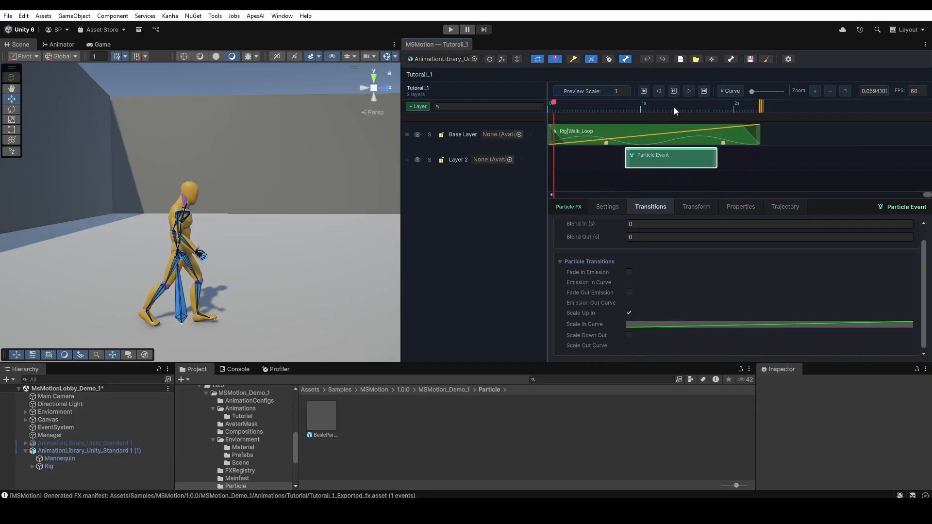
click(674, 92)
Set the Particle Event's Blend In to 0.5 s and preview the scale-up by playing and scrubbing the timeline
scroll(645, 300, up, 2)
click(644, 241)
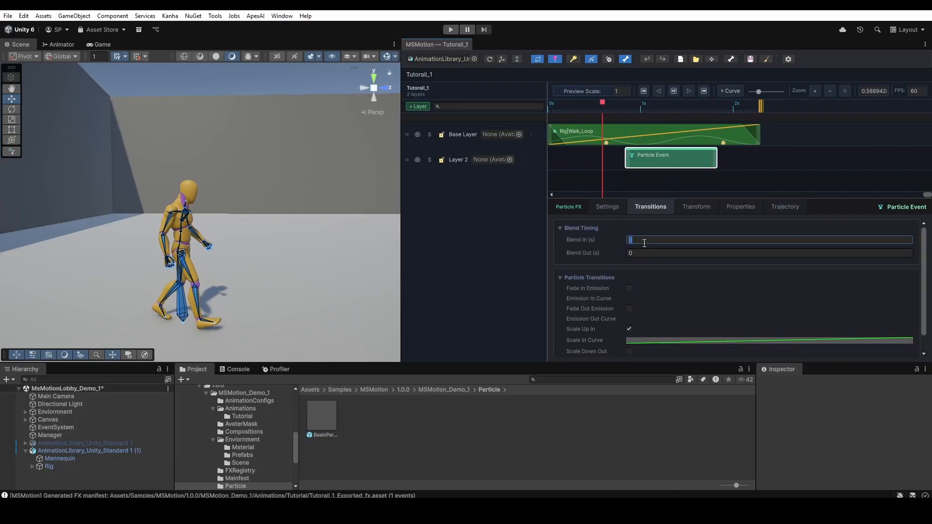
text(0.5)
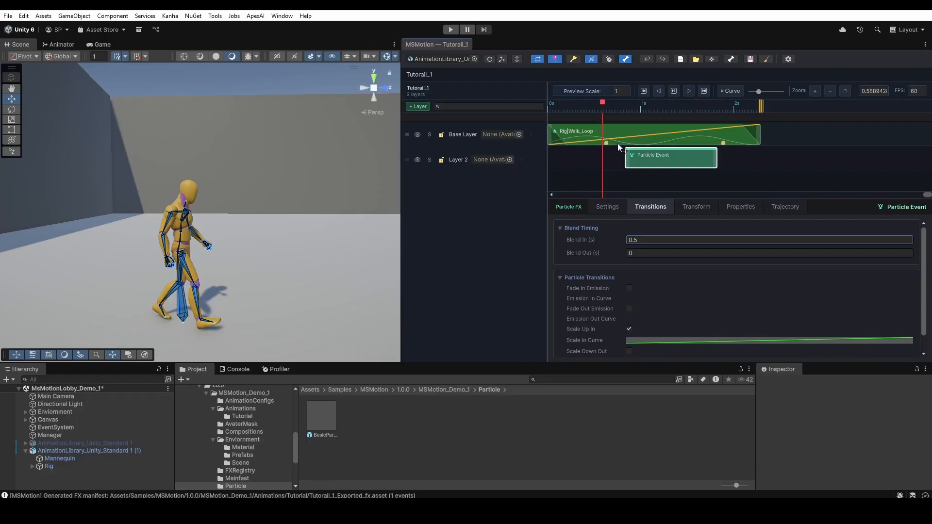
click(672, 90)
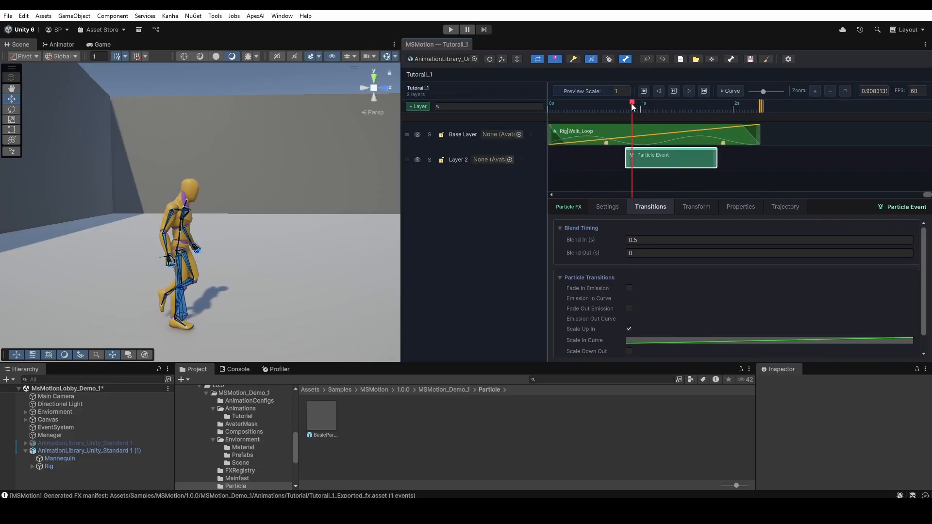
drag(632, 106, 609, 272)
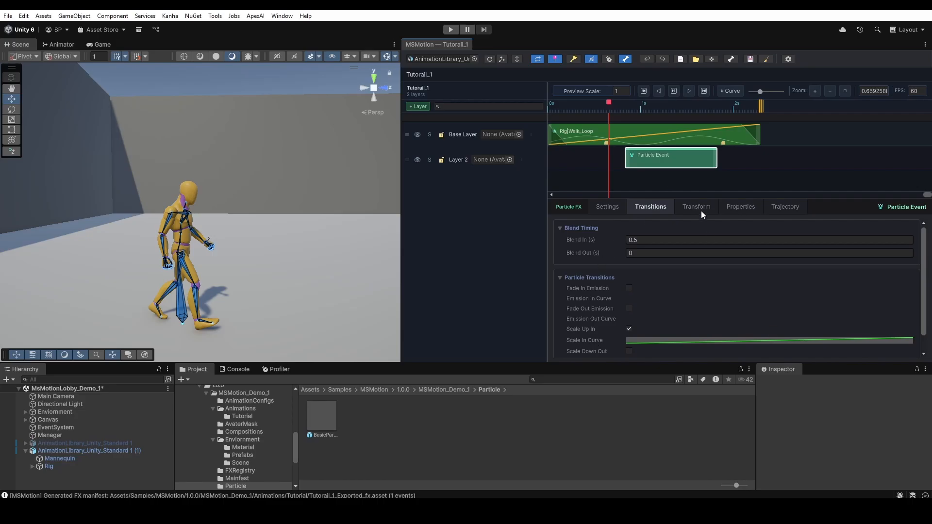
Examine the Particle Event's evaluation space options and its position, rotation and scale overrides, scrubbing to about 1.32 s
click(684, 208)
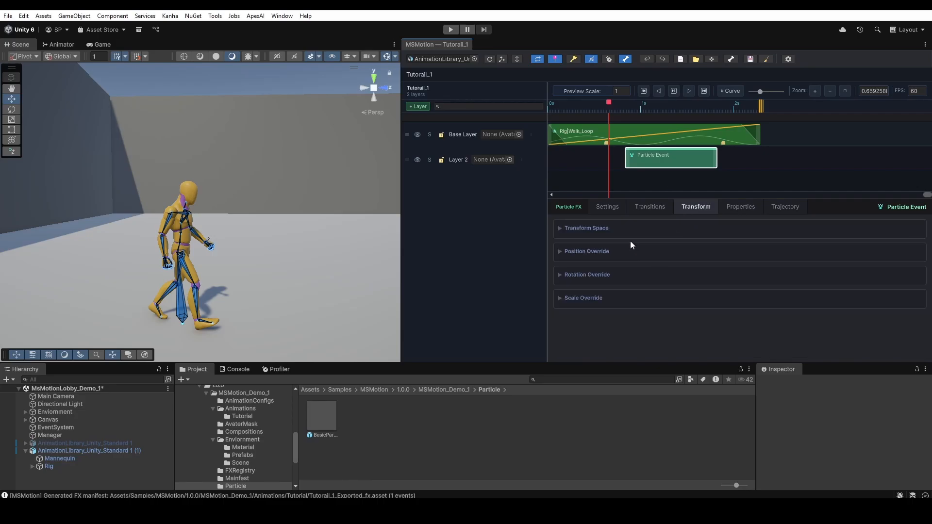
click(586, 228)
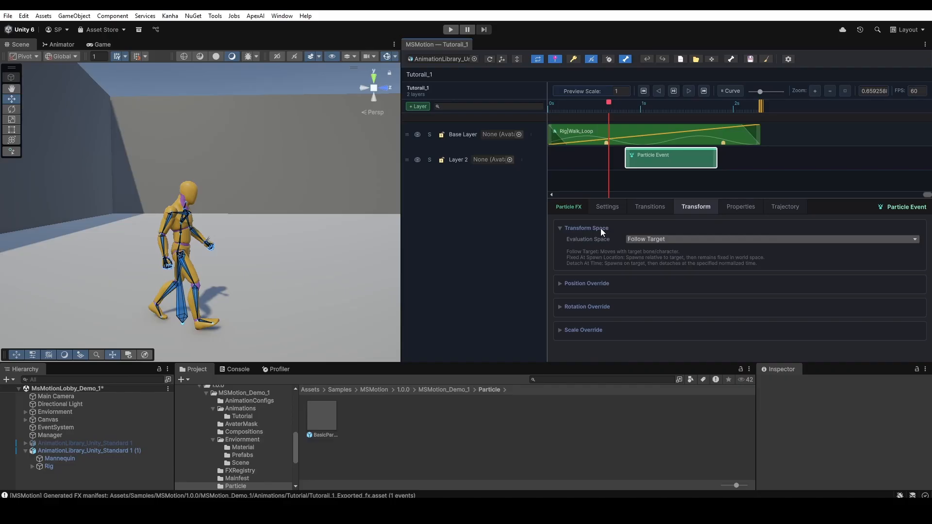
click(631, 240)
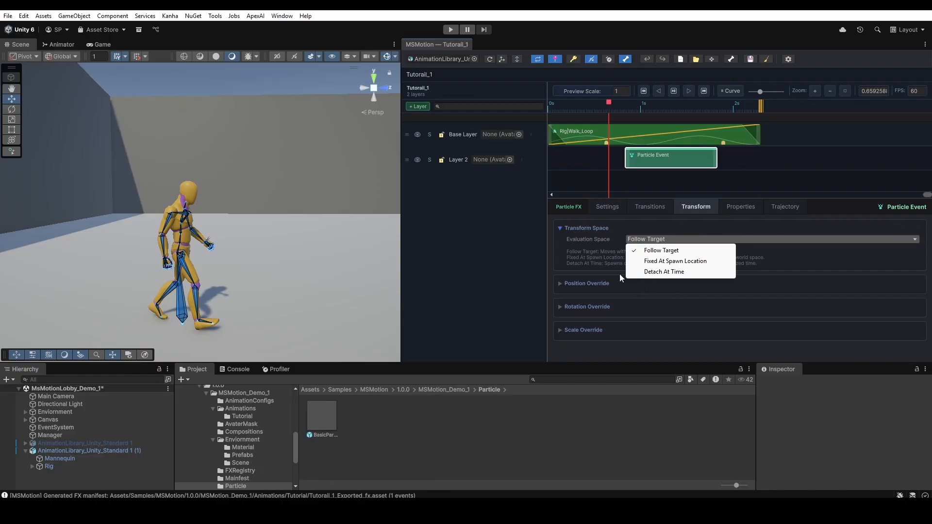
click(601, 286)
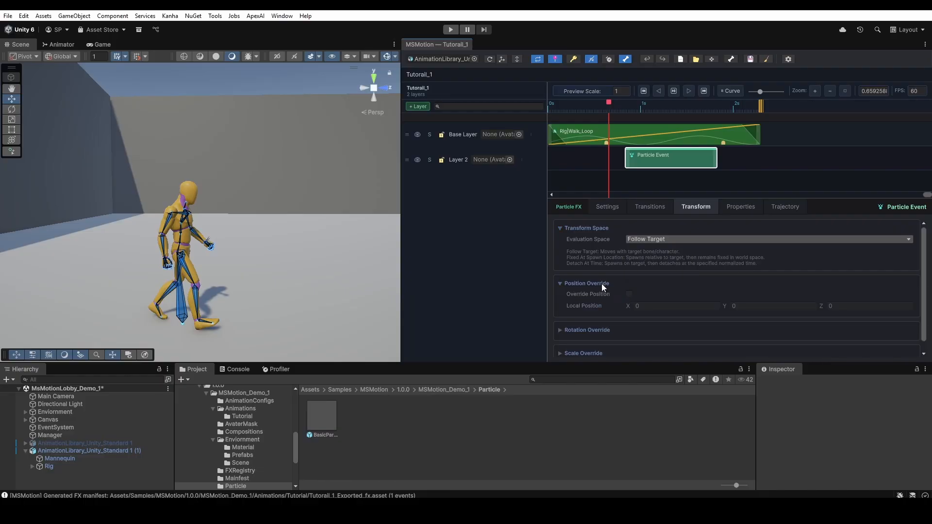
drag(642, 111, 670, 122)
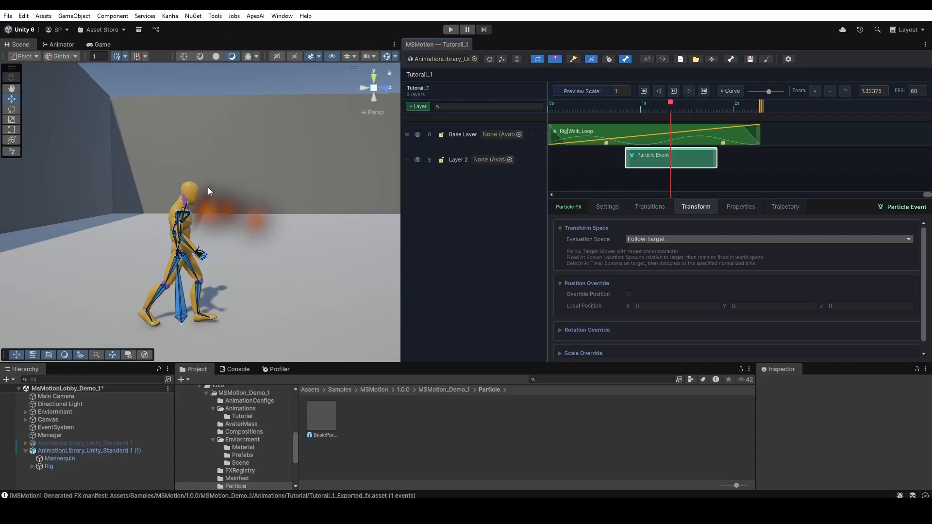
click(606, 326)
scroll(634, 322, down, 2)
click(606, 342)
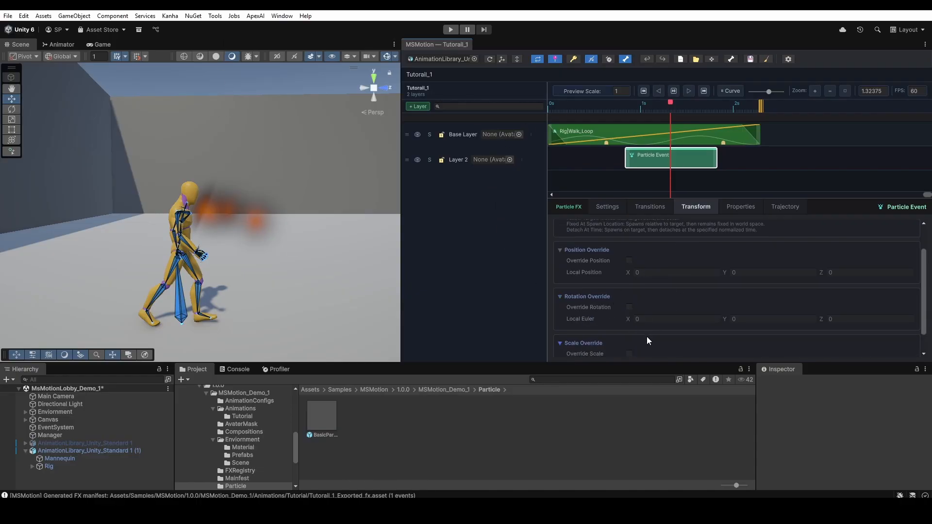
With auto-key on, rotate the particle effect in the Scene view to emit upward, at about 281, 162, 183 degrees, and scrub to preview it
click(575, 58)
click(12, 108)
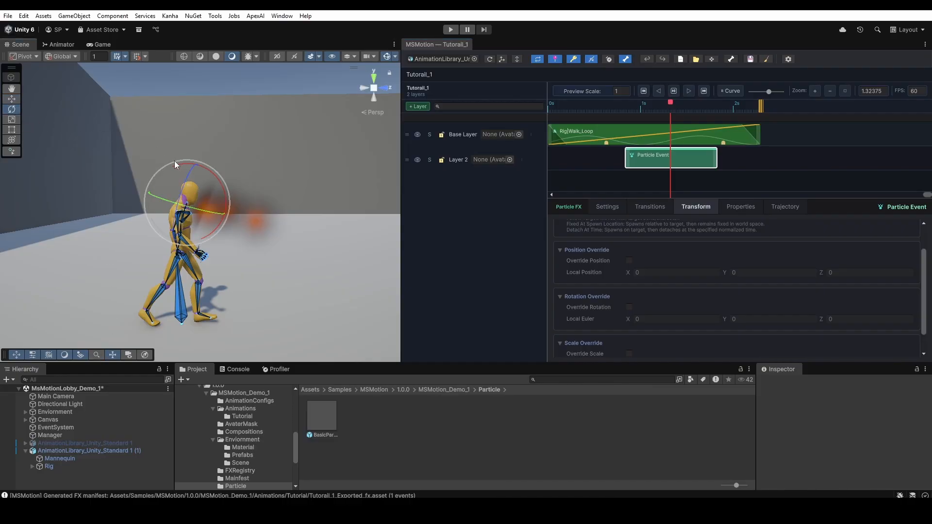
drag(156, 165, 65, 298)
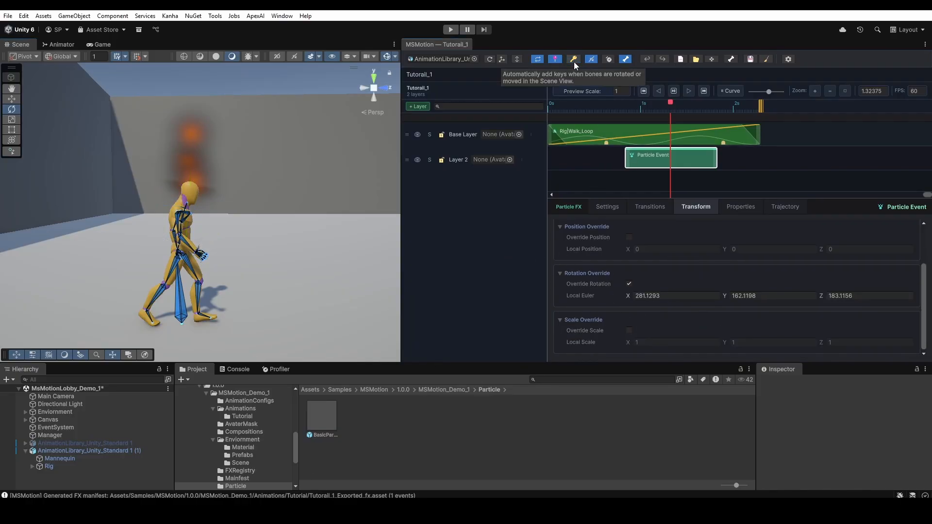
drag(669, 101, 713, 130)
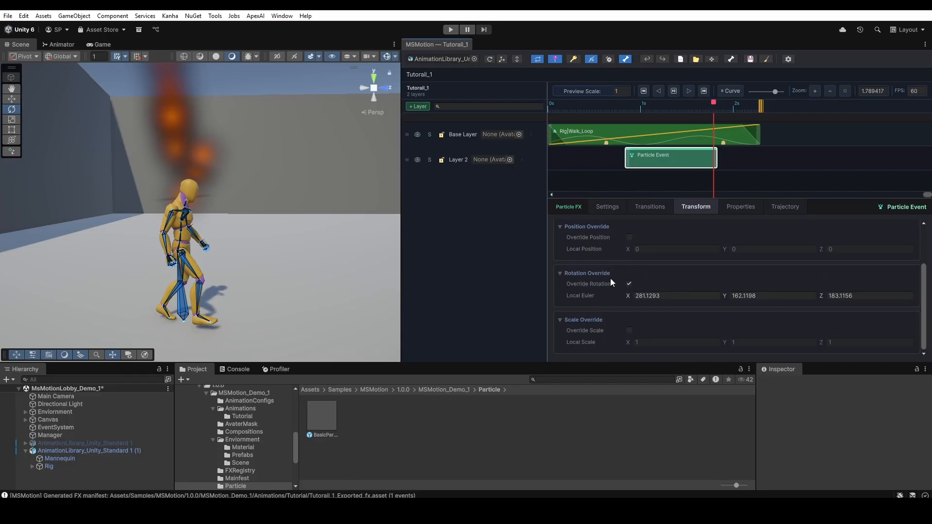
Add and expand a component property override with editor preview left off, and select the BasicParticle prefab asset for inspection
click(738, 209)
click(613, 229)
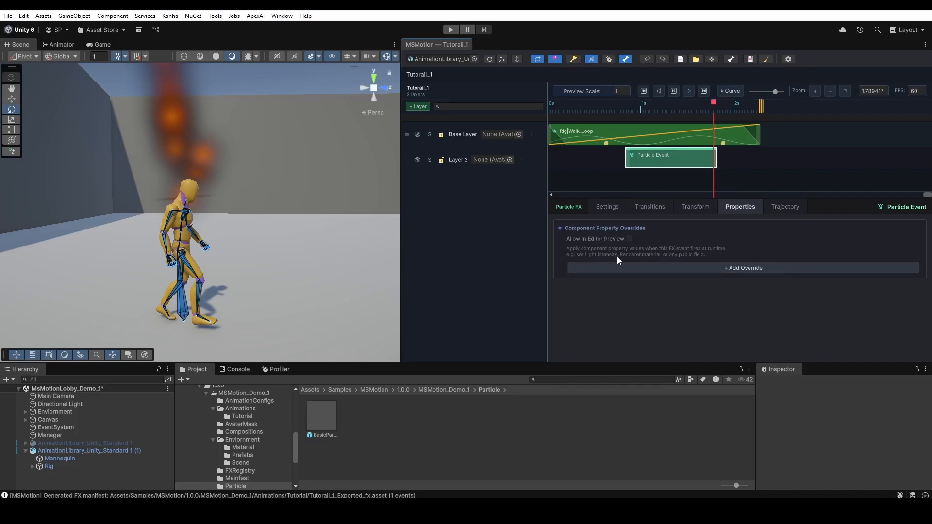
click(630, 239)
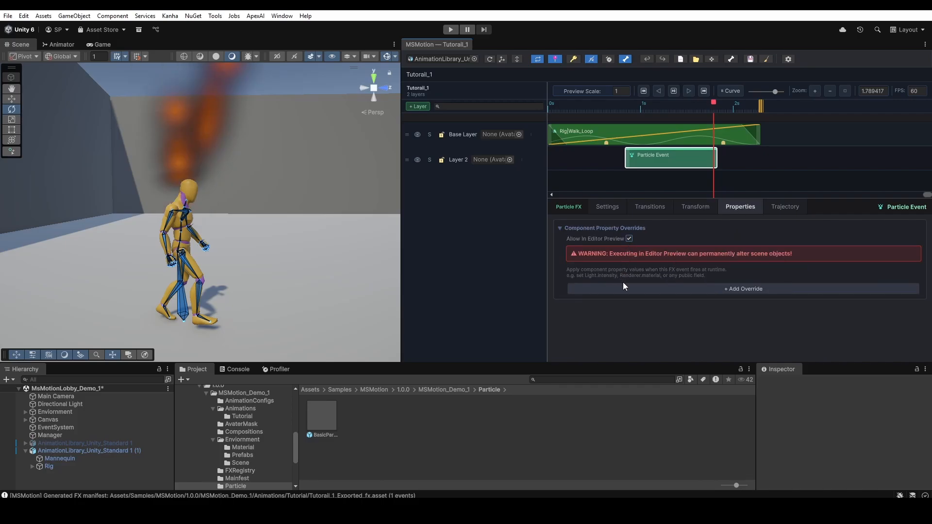
click(628, 239)
click(628, 274)
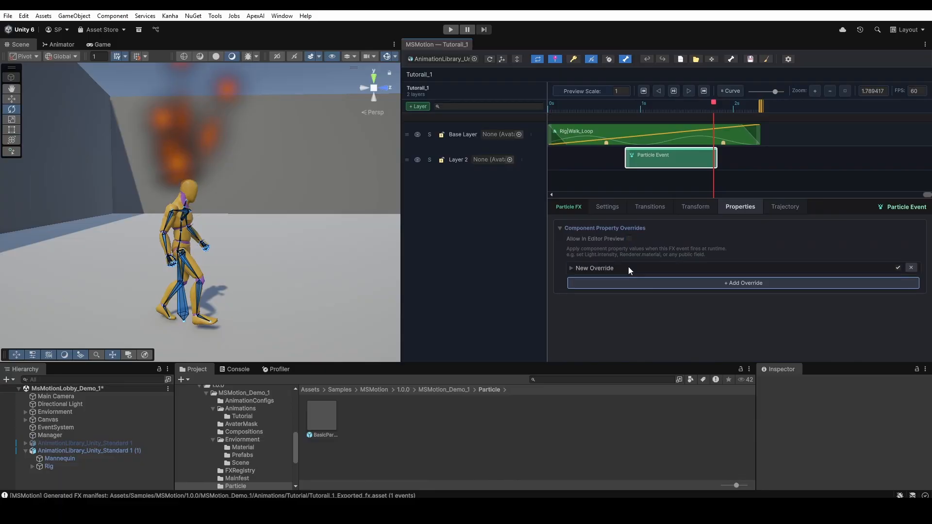
click(599, 268)
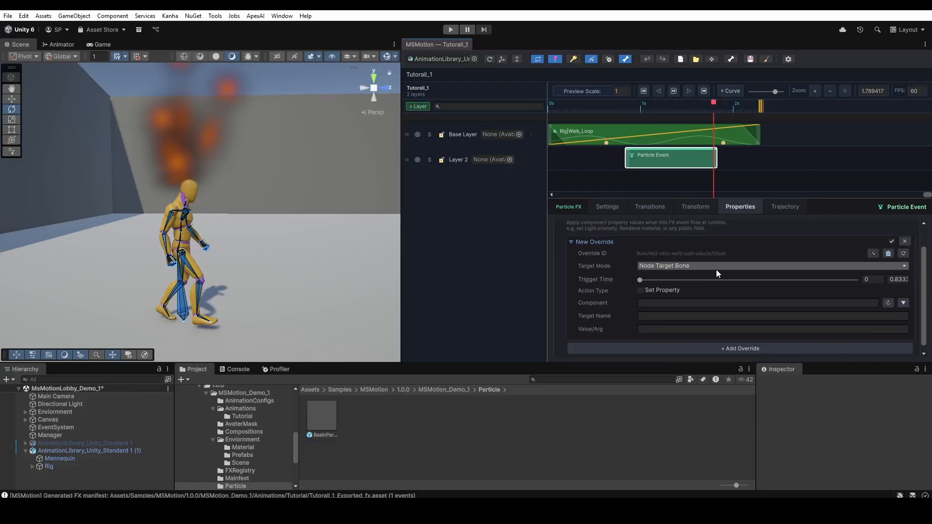
click(331, 419)
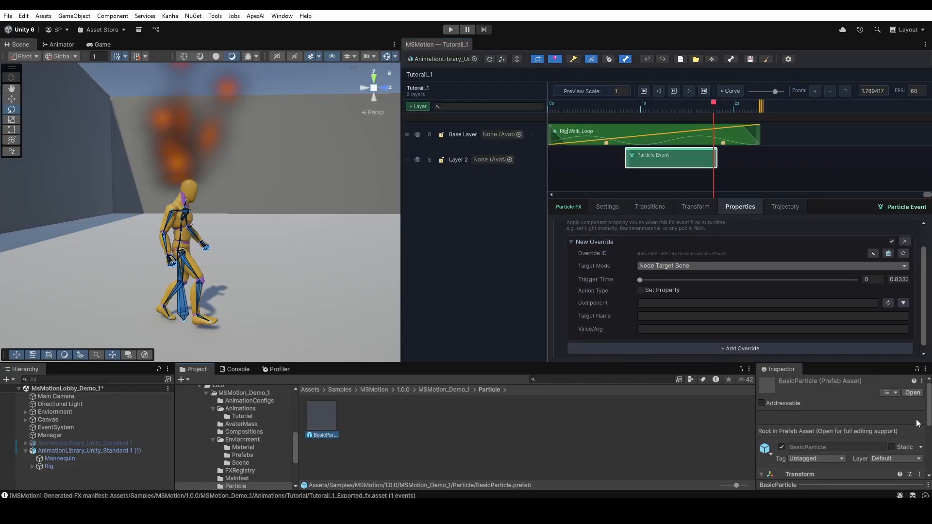
Examine the override's Target Mode options, the Particle Event's target bone, and the Transform properties and methods offered for the component
scroll(852, 452, down, 3)
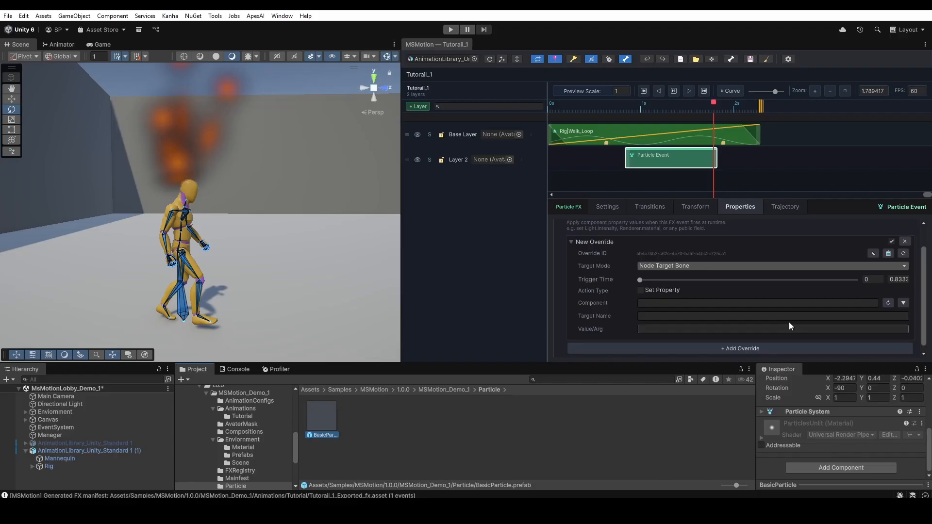
click(665, 267)
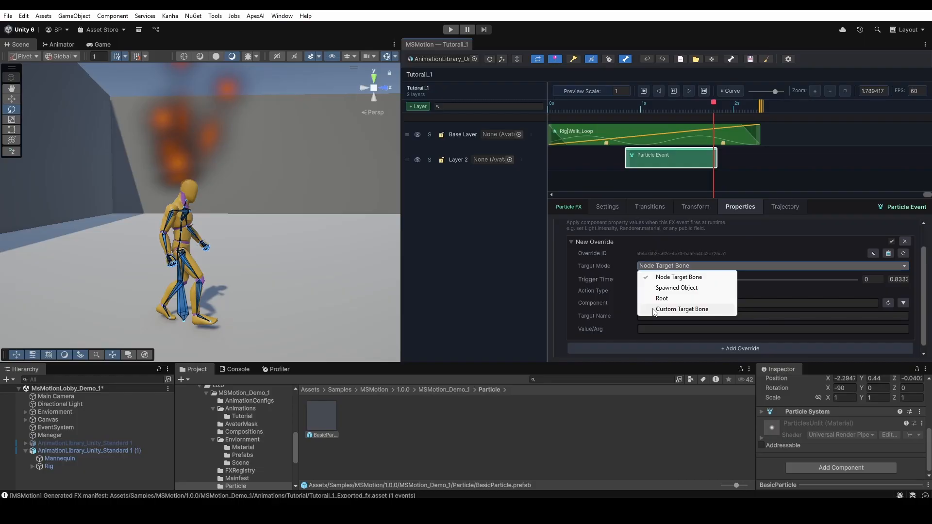
click(861, 284)
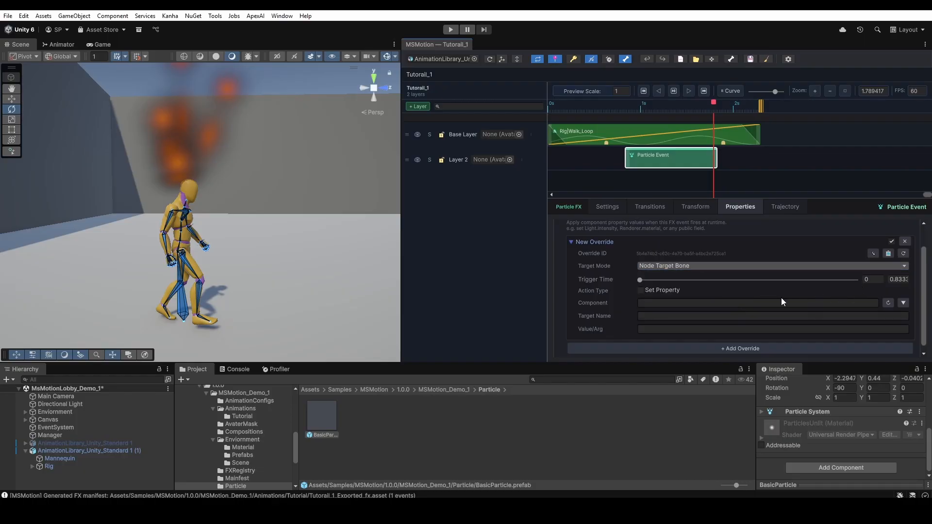
click(670, 268)
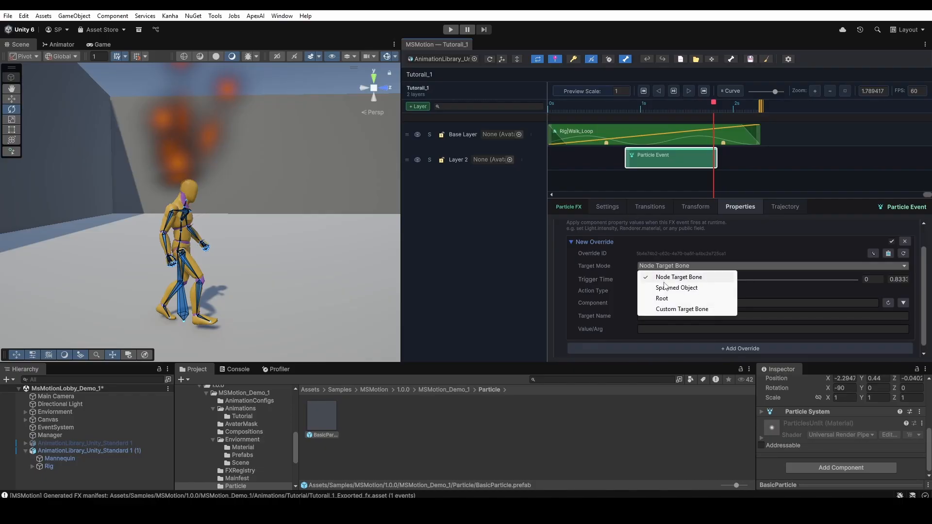
click(678, 281)
click(610, 209)
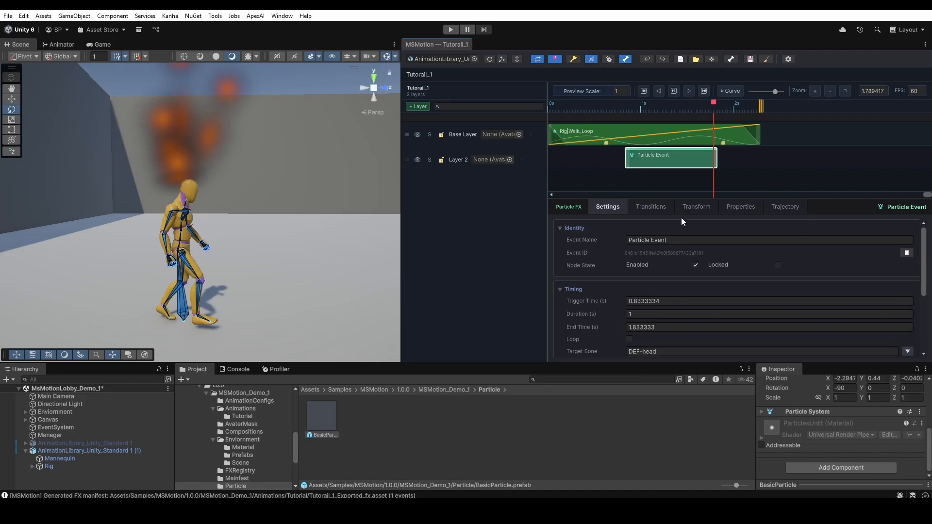
click(740, 207)
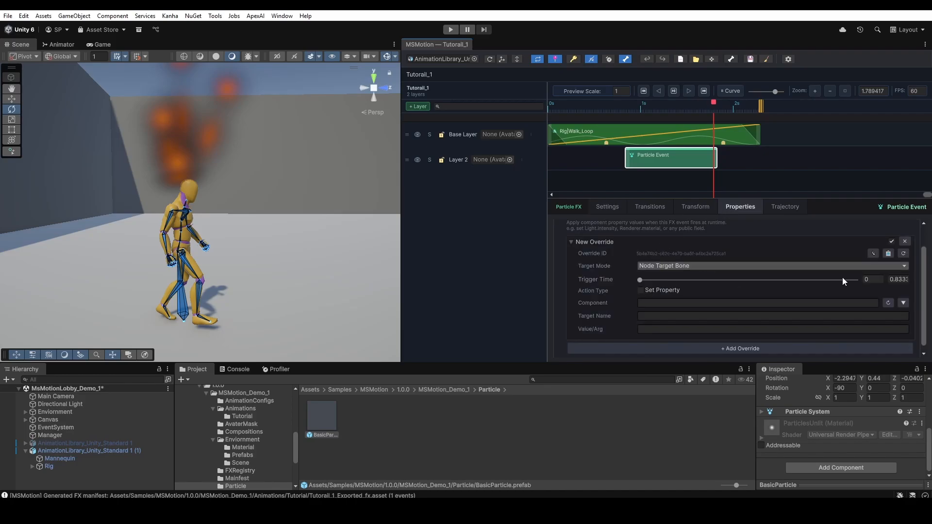
click(903, 303)
mouse_move(877, 311)
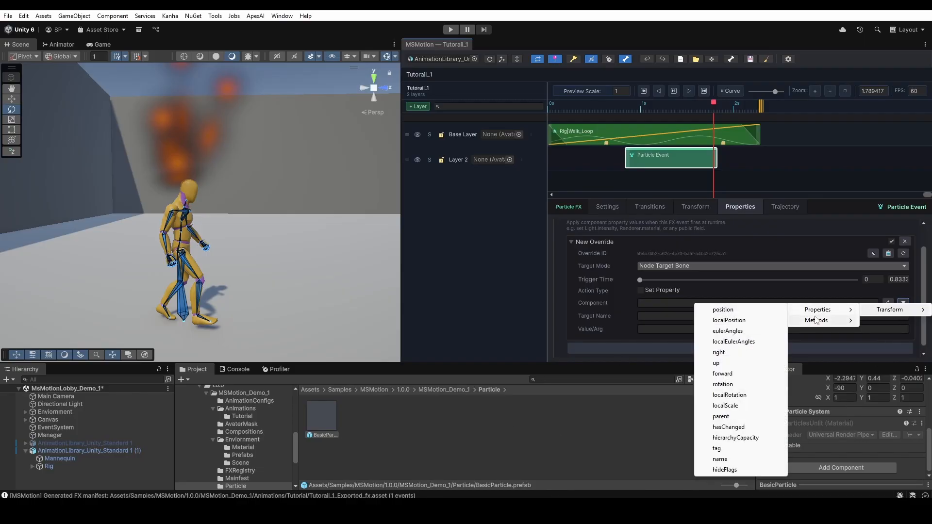
mouse_move(821, 321)
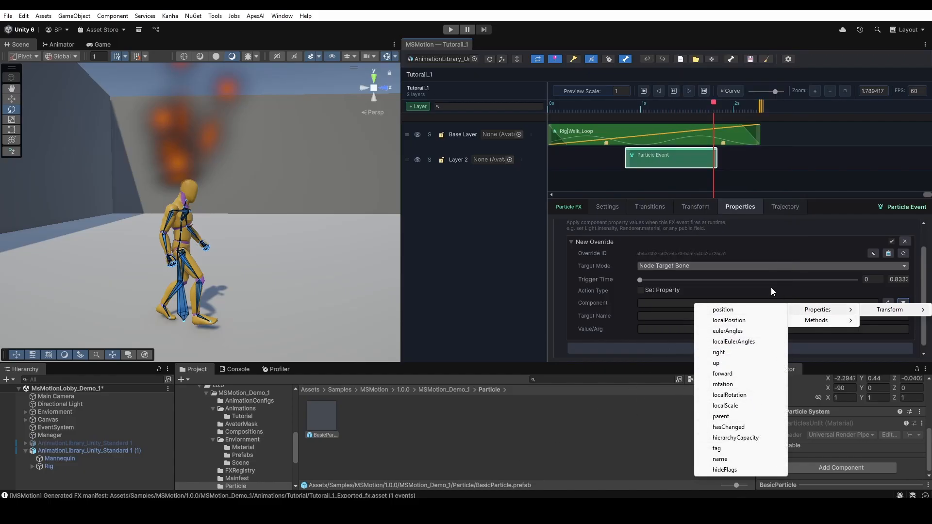
click(708, 266)
Set the override's Target Mode to Spawned Object and make it invoke the ParticleSystem method Stop()
click(708, 267)
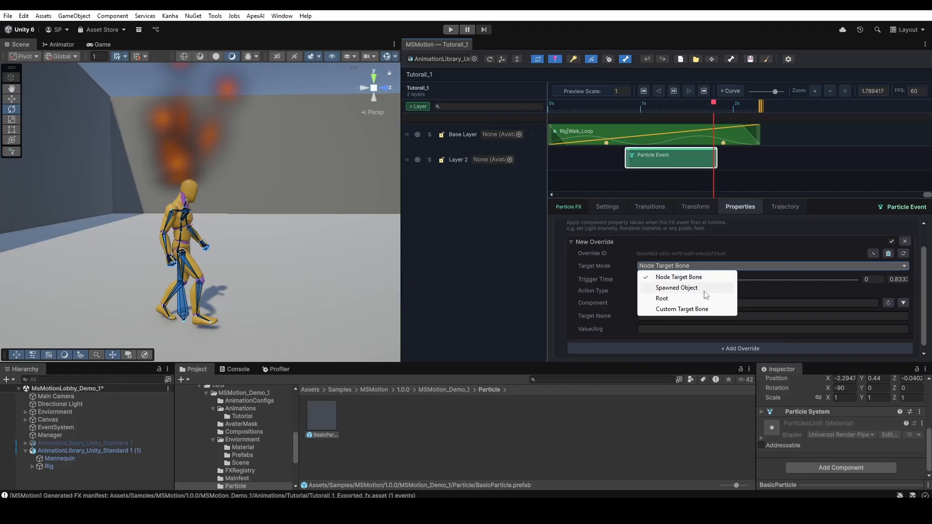
click(700, 288)
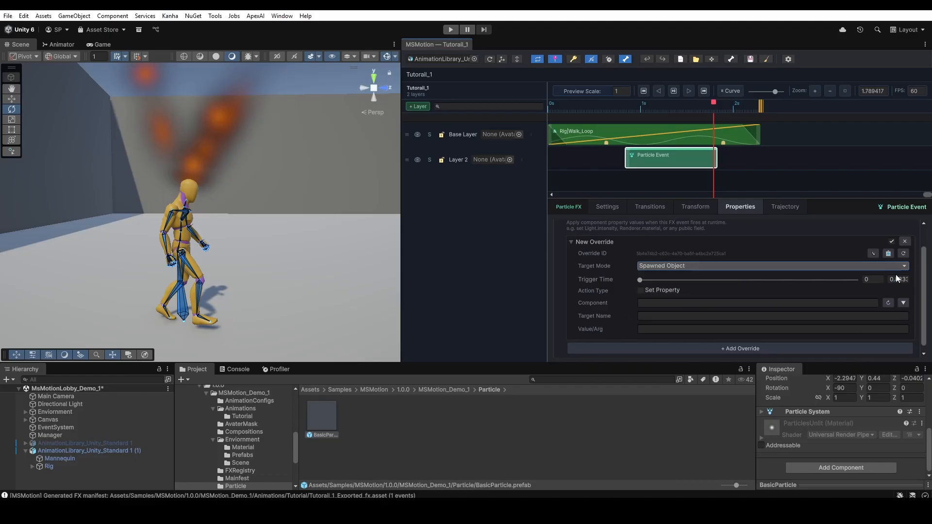
click(902, 302)
mouse_move(828, 319)
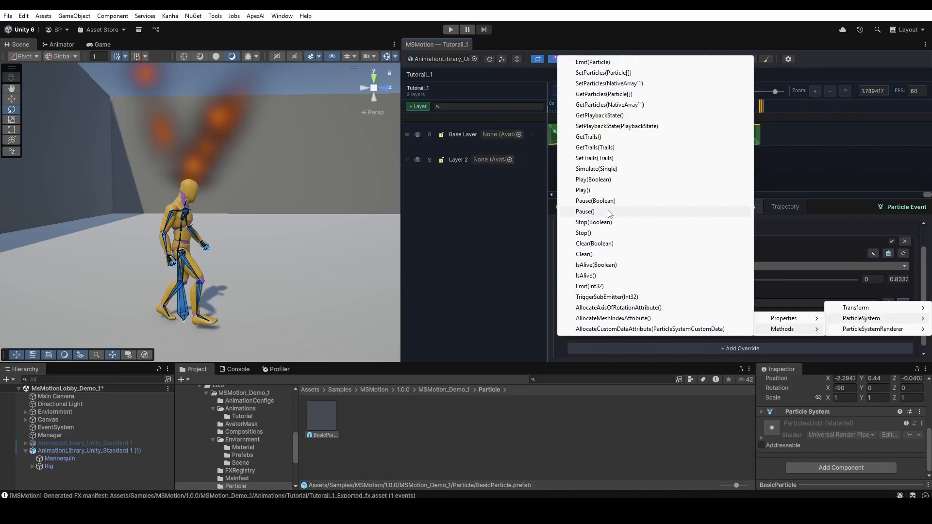
click(604, 233)
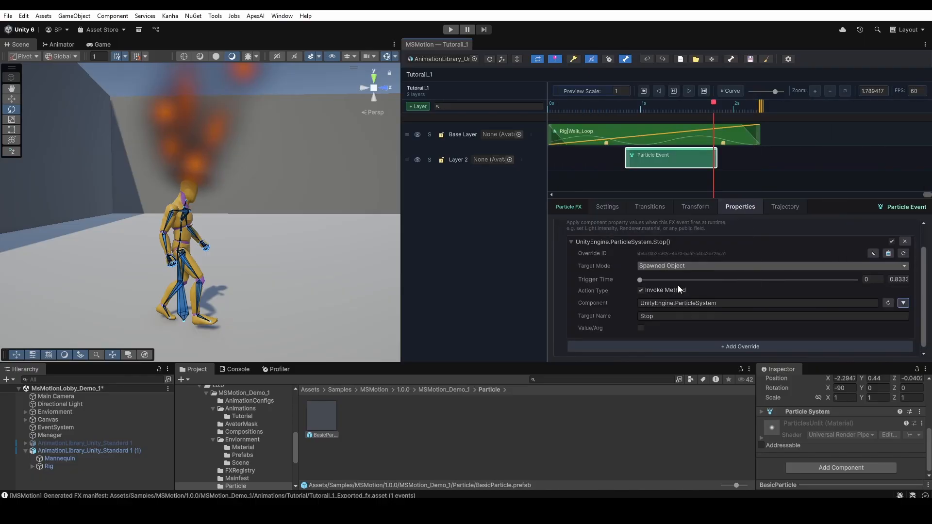
Set the Stop() override's Trigger Time to about 0.323 and allow component property overrides in editor preview
click(710, 281)
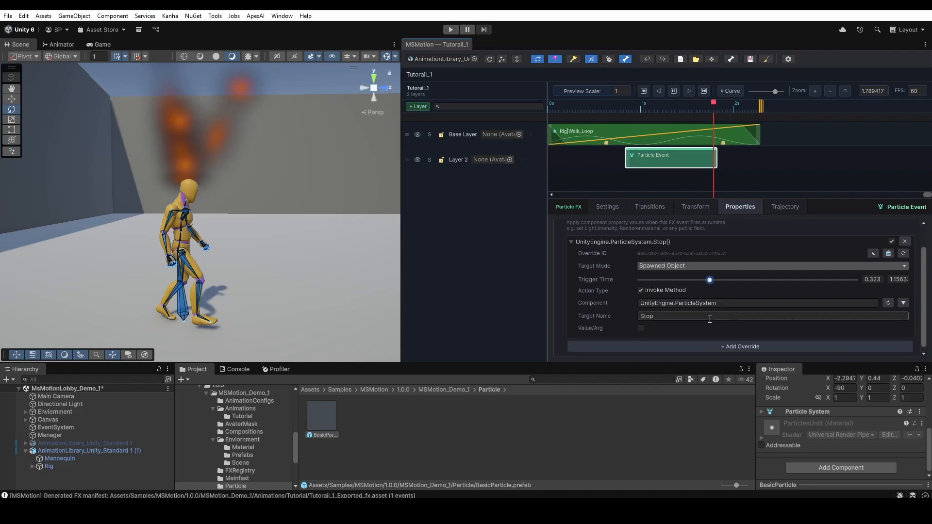
scroll(709, 319, down, 1)
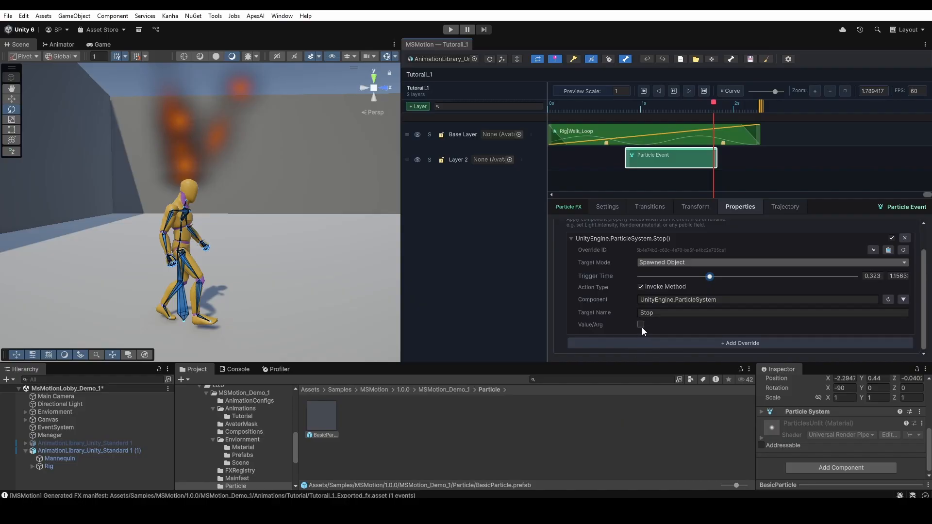
scroll(692, 333, up, 2)
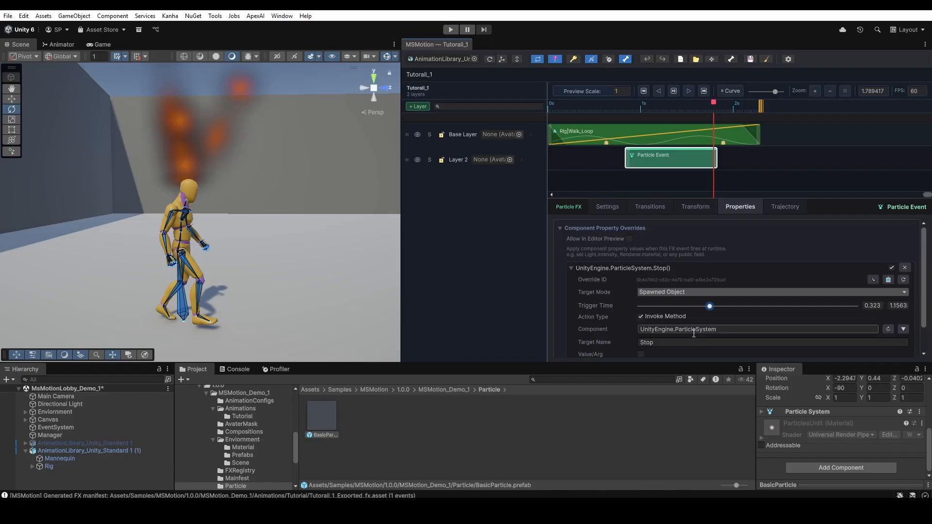
scroll(692, 333, down, 2)
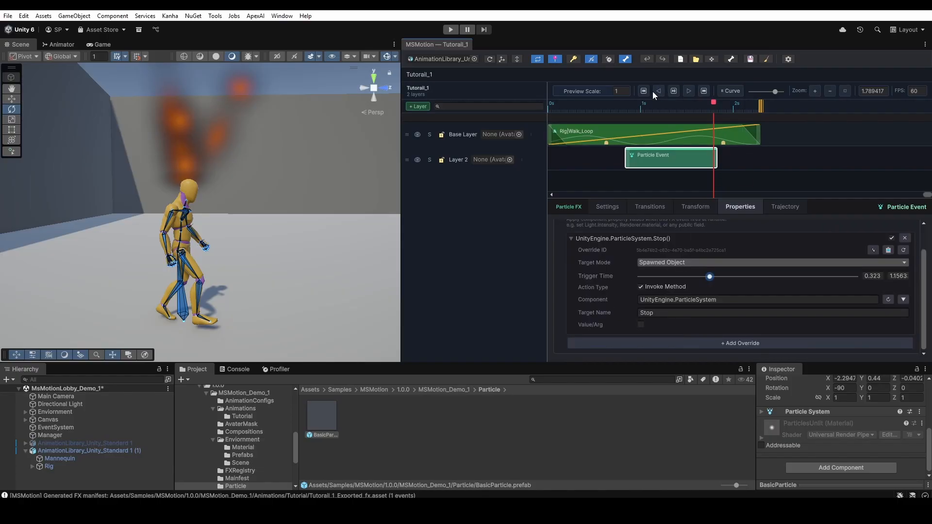
scroll(667, 306, up, 2)
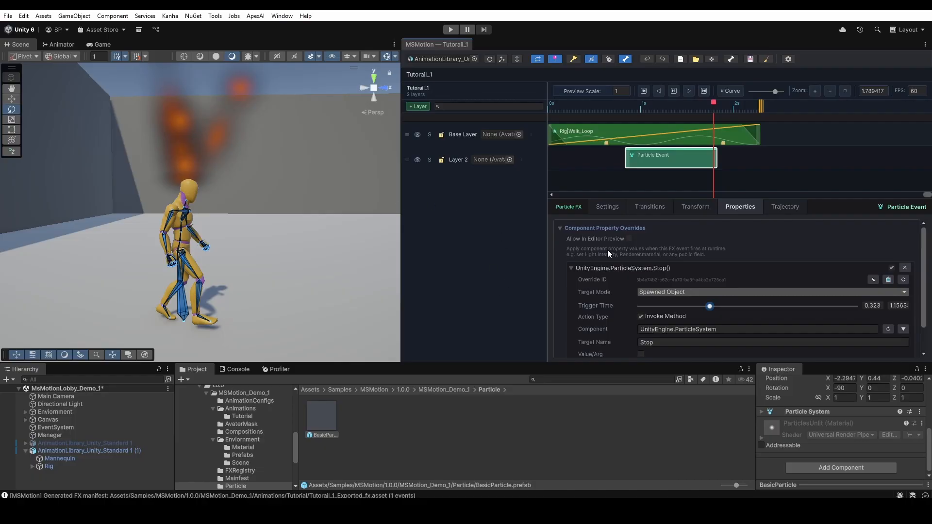
click(630, 238)
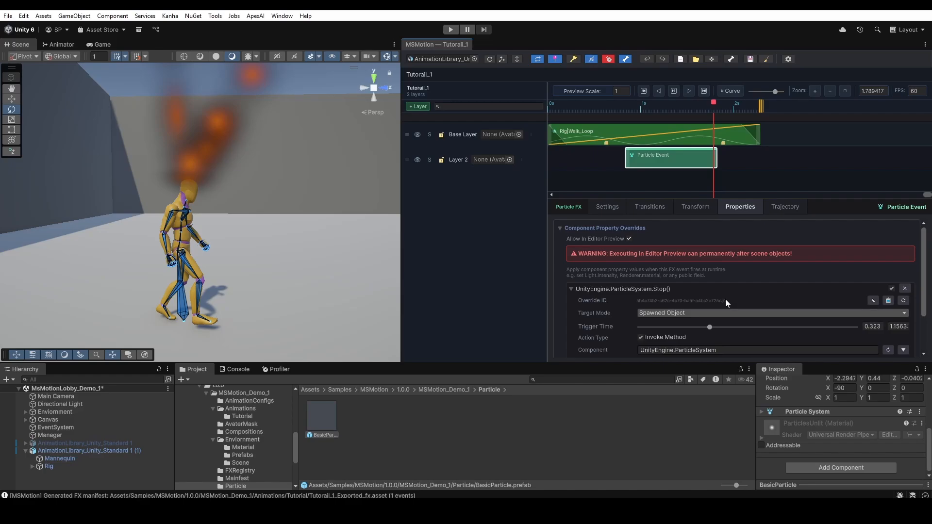
Preview the Stop() override by playing from the start, then scrub to about 0.66 s and play through the Particle Event
click(643, 91)
click(674, 91)
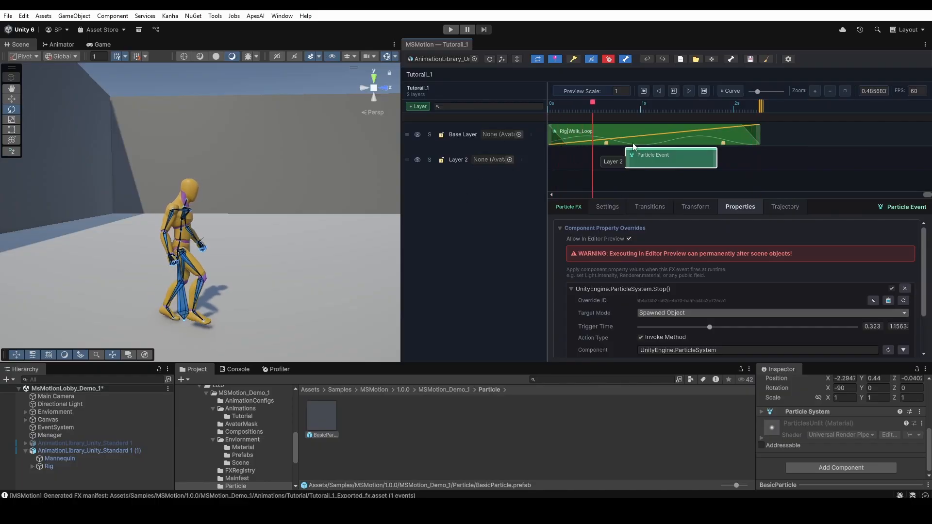
drag(675, 104, 610, 116)
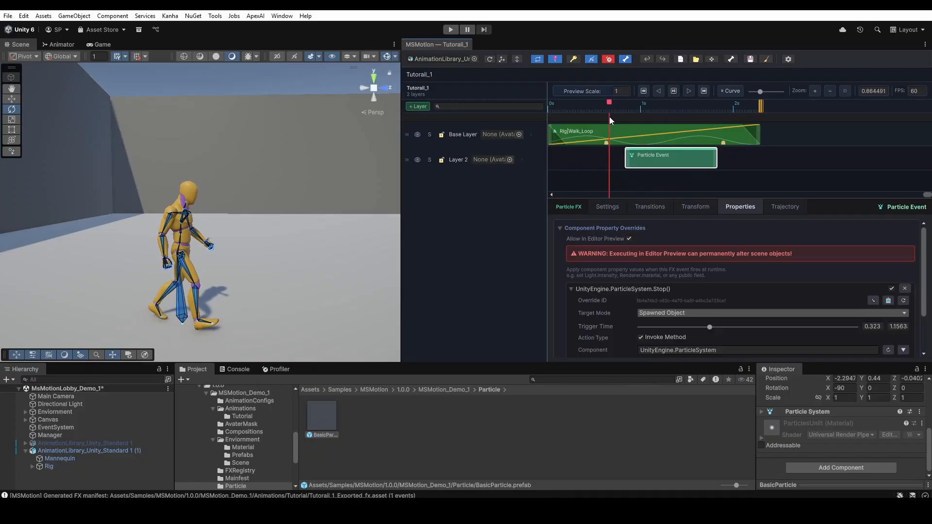
click(672, 91)
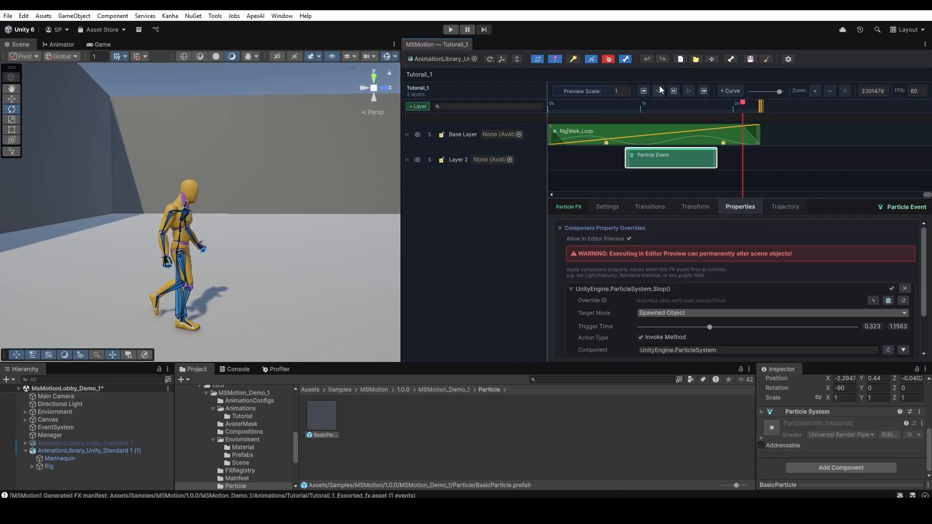
Turn off the red-highlighted timeline mode and replay the Particle Event from about 0.69 s to about 1.32 s
click(608, 58)
click(611, 106)
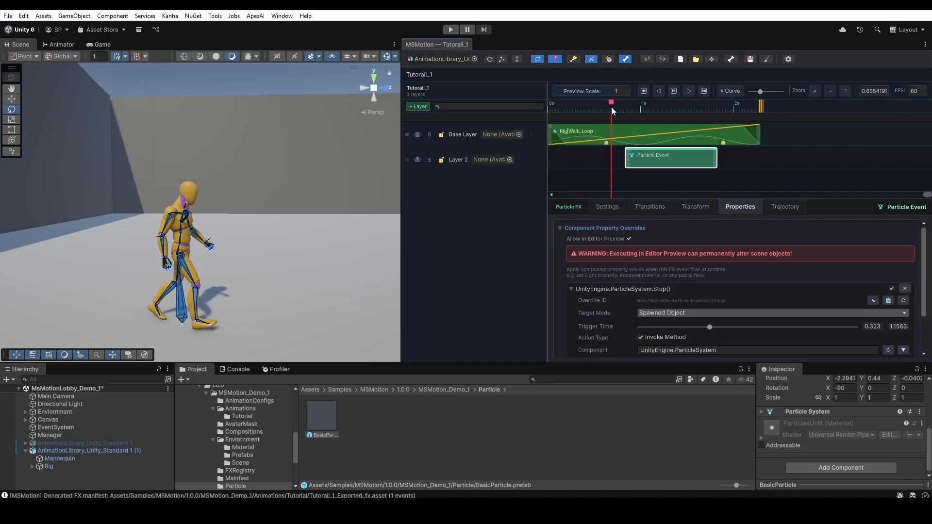
click(675, 91)
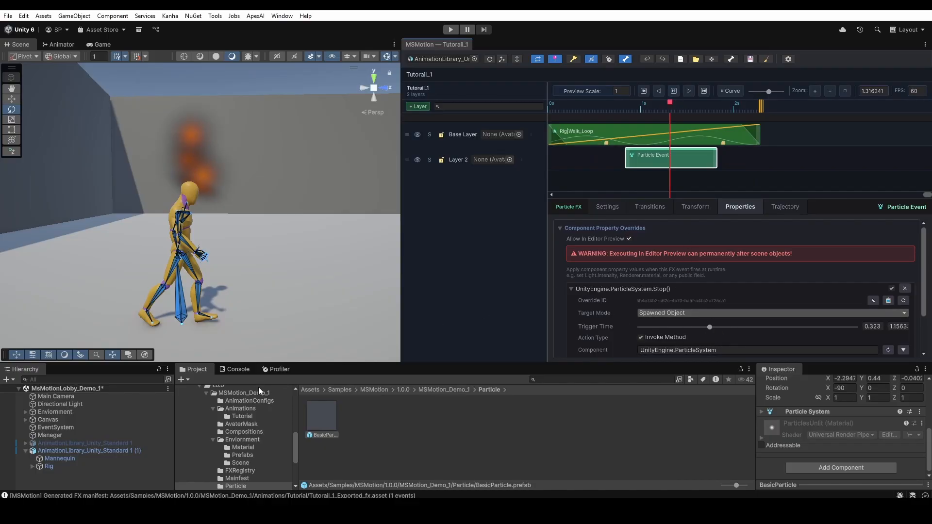
Review the messages in the Console and clear them
click(237, 369)
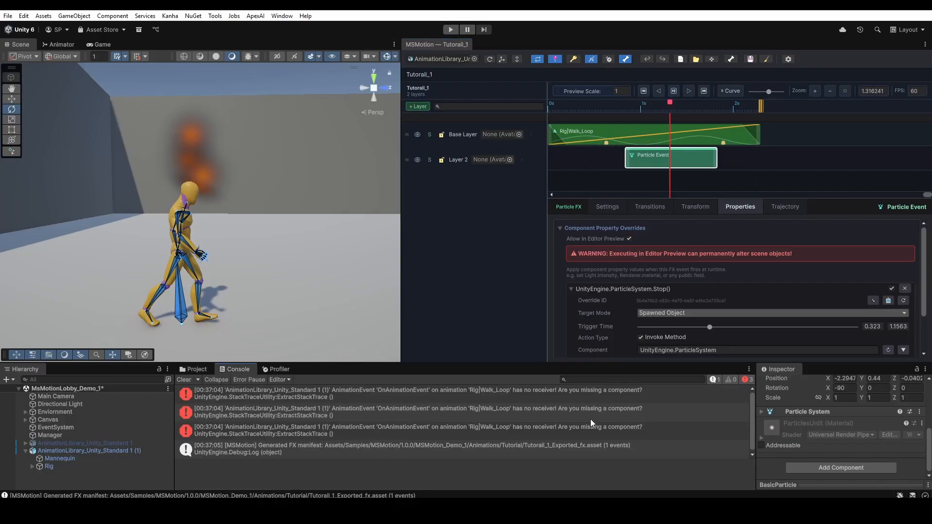
scroll(590, 419, down, 1)
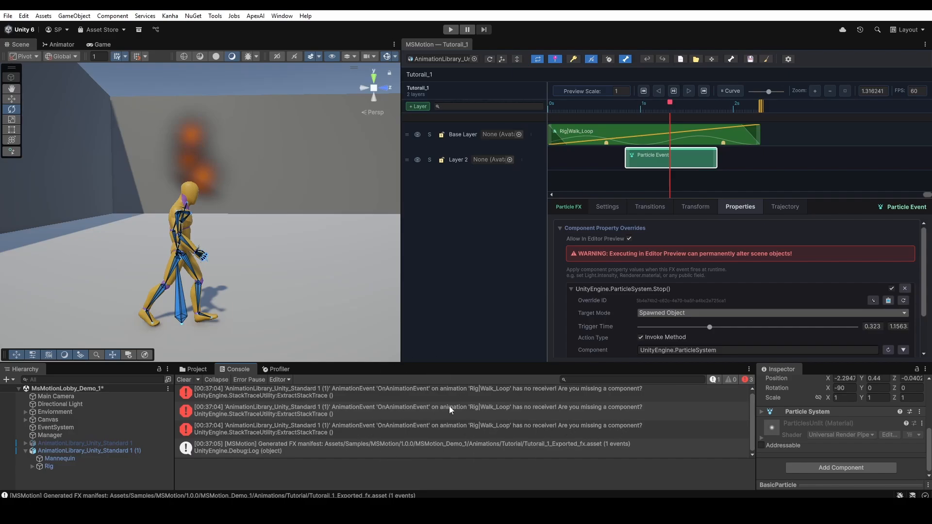
scroll(493, 427, up, 1)
click(203, 393)
click(185, 382)
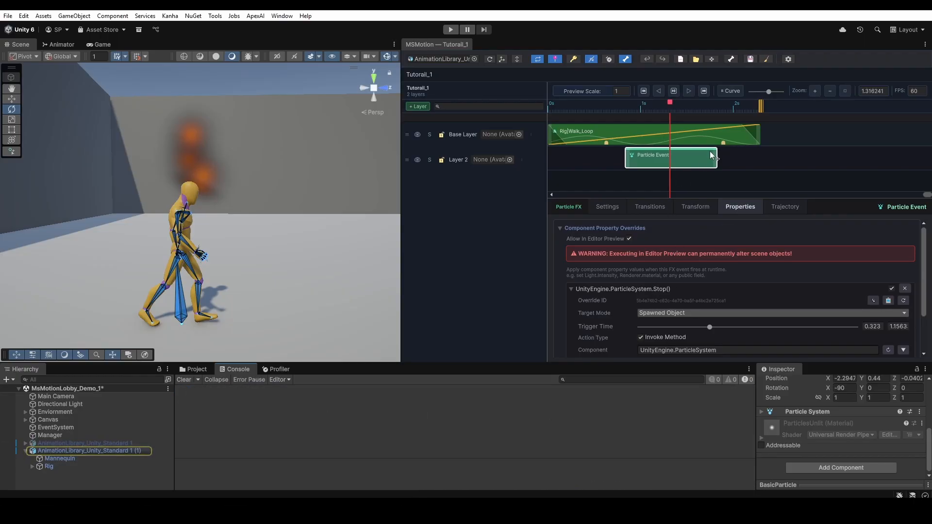
Disallow property overrides in editor preview and enable the Particle Event's FX Trajectory
click(629, 238)
scroll(641, 276, down, 2)
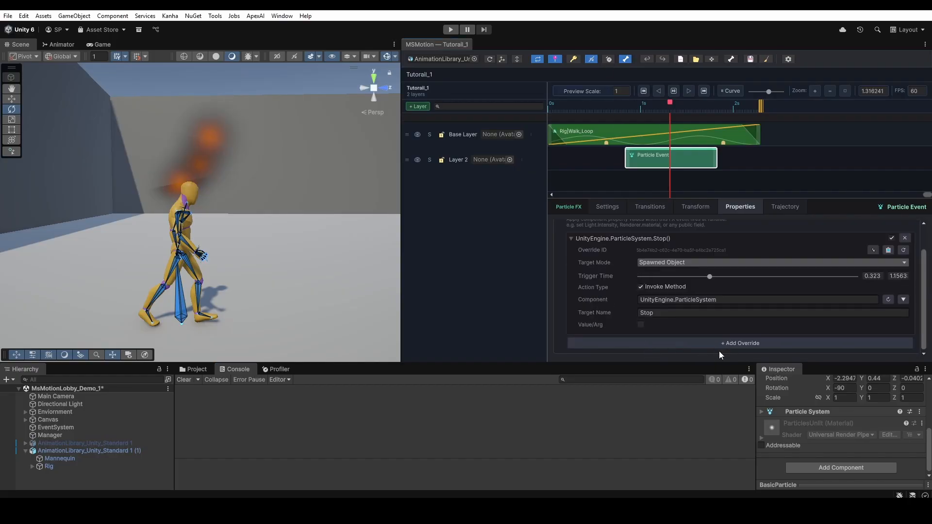
click(784, 207)
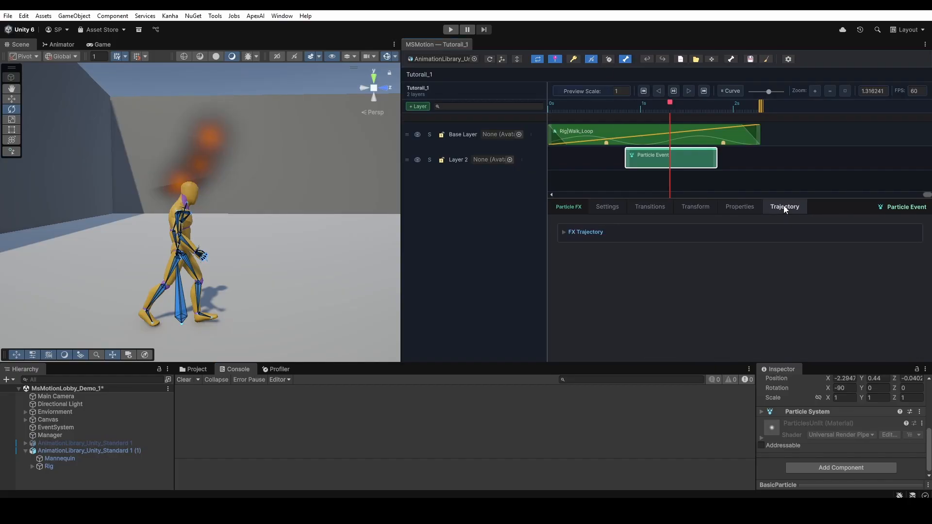
click(593, 232)
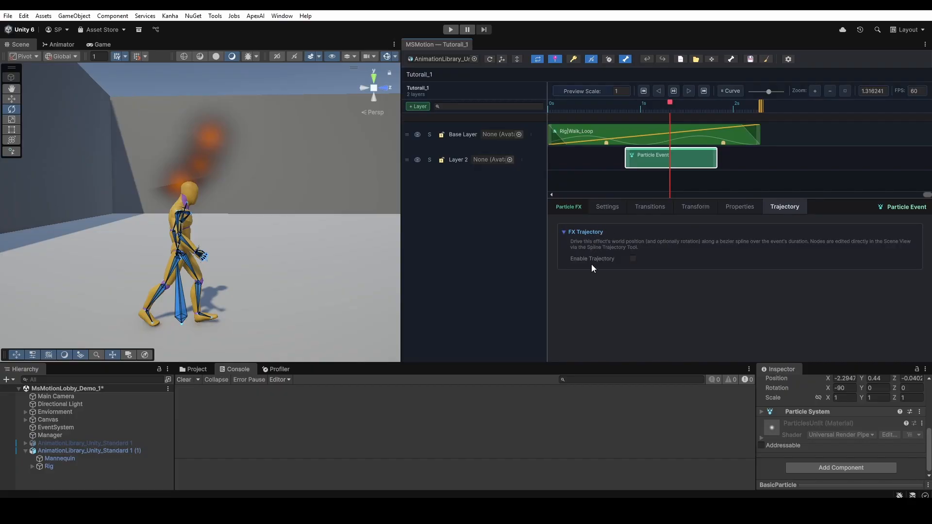
click(633, 258)
scroll(310, 213, down, 4)
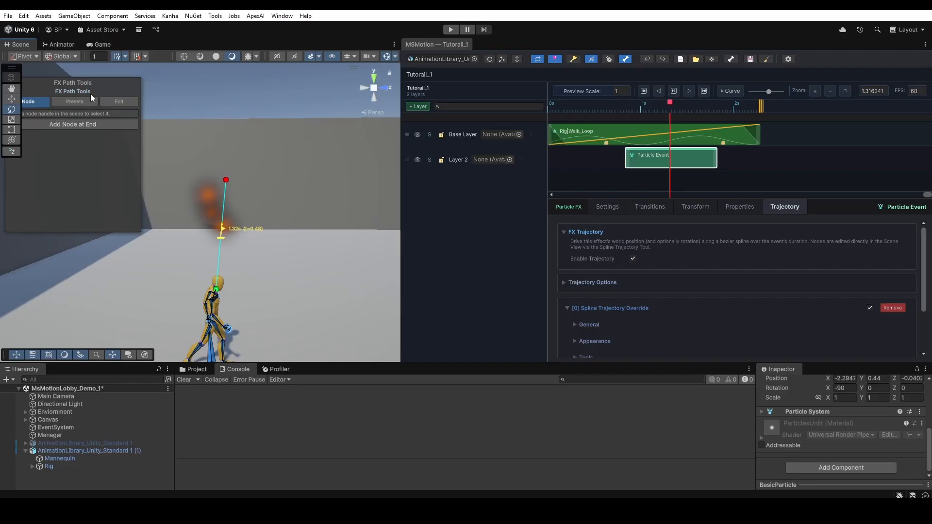
Try the Arc and Line presets in FX Path Tools, and apply the Bounce preset with peak height 2 and 3 bounces
drag(90, 95, 122, 91)
click(78, 97)
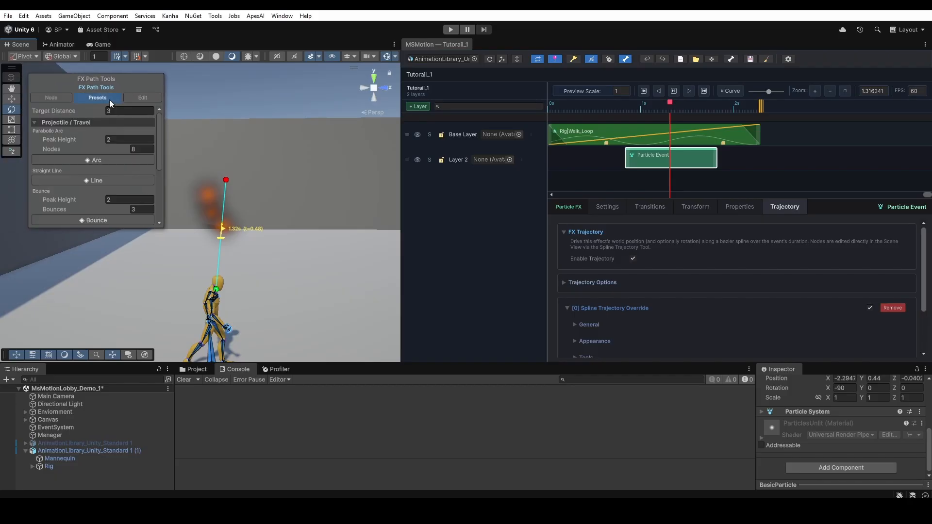
click(72, 159)
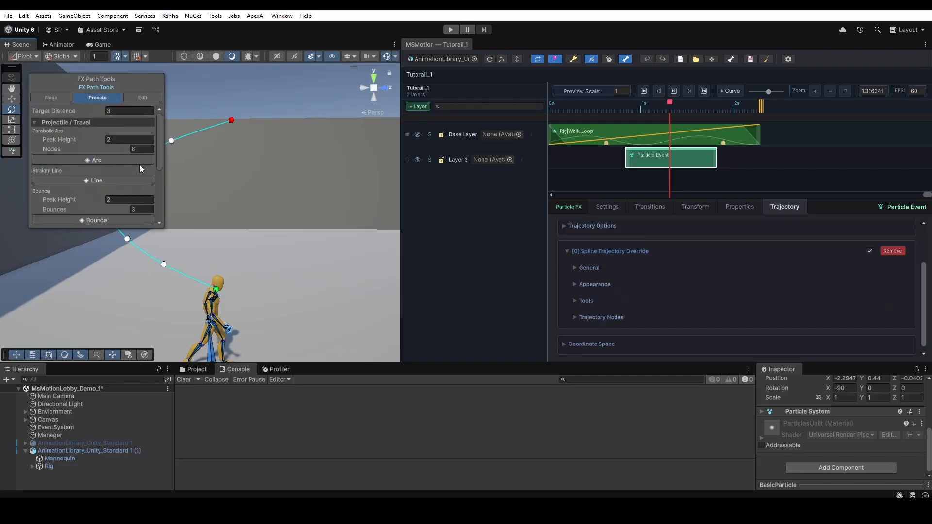
click(95, 180)
click(91, 220)
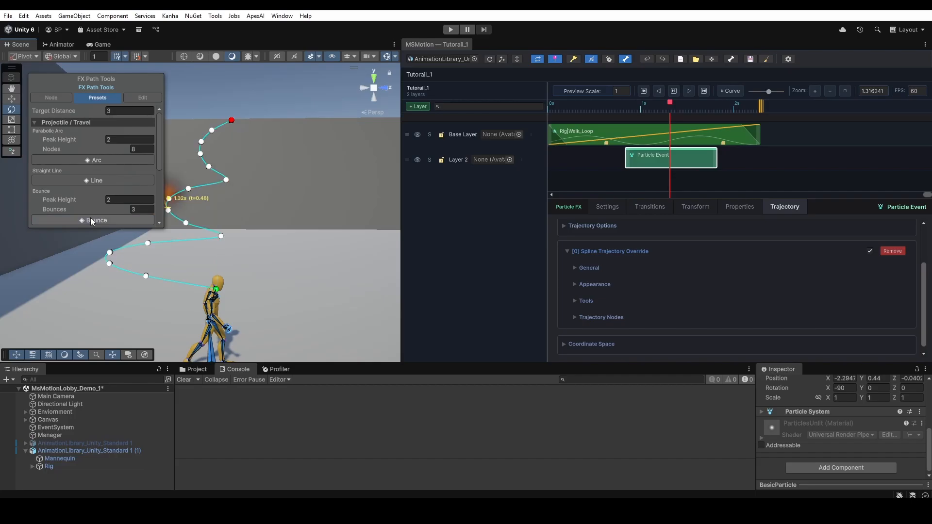
Select the upper nodes of the bounce path and rotate them together so that section runs sideways above the character
scroll(281, 247, down, 3)
right_drag(282, 254, 266, 250)
drag(642, 110, 616, 111)
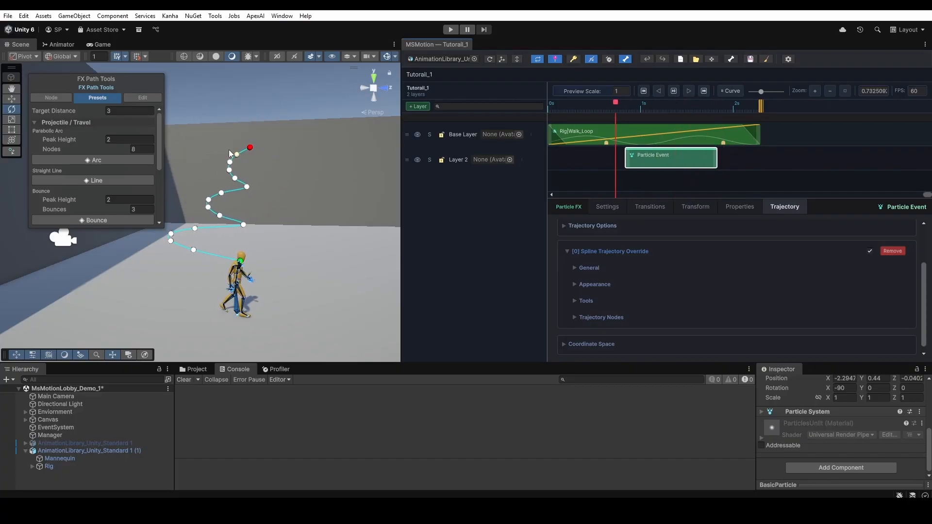
drag(186, 137, 294, 234)
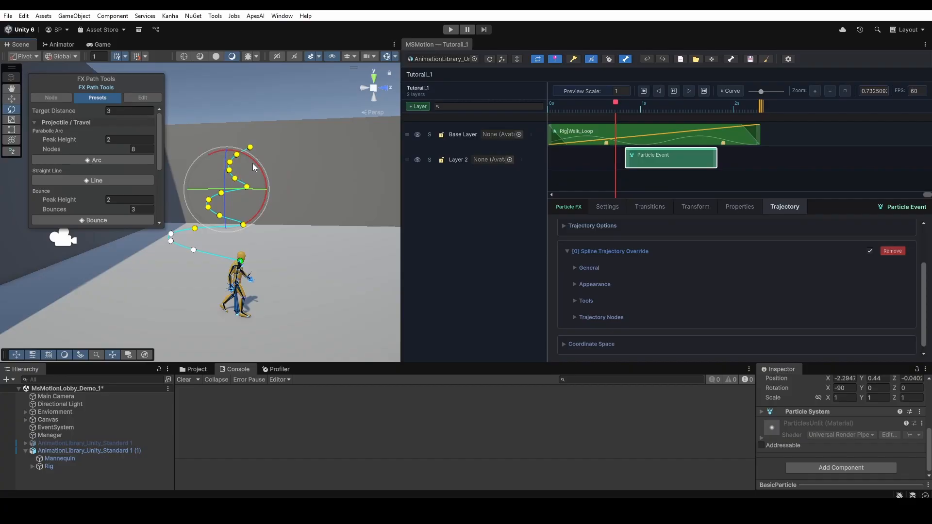
drag(253, 163, 298, 176)
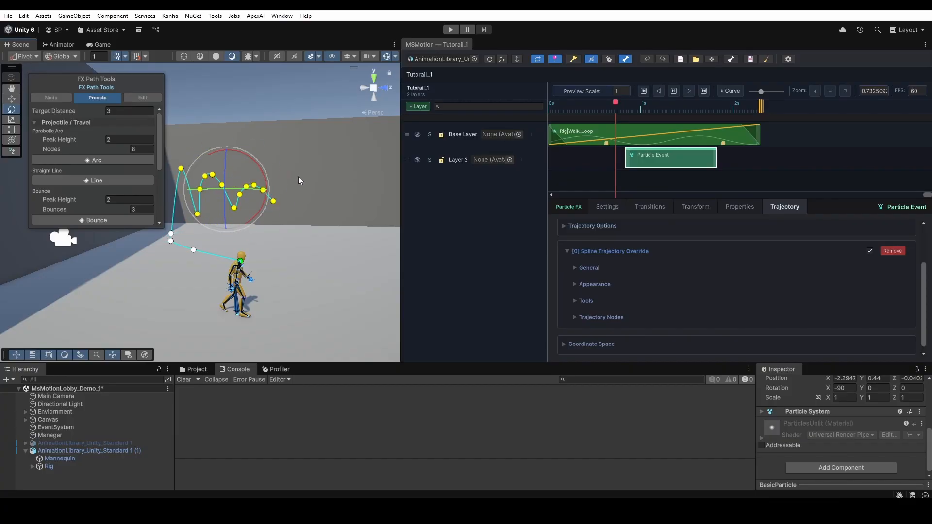
Preview the particle along the rotated path, scrubbing to about 1.84 s, and shift the Particle Event slightly later on Layer 2
click(688, 90)
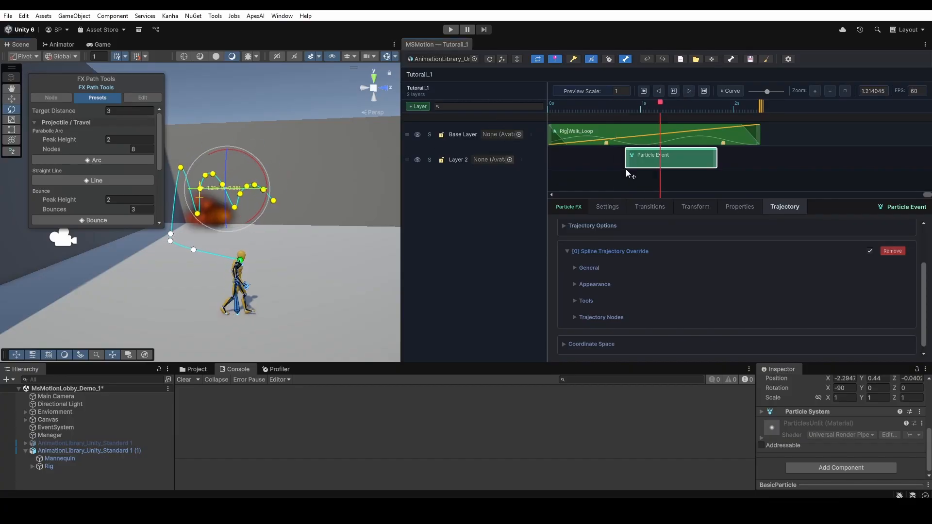
click(664, 102)
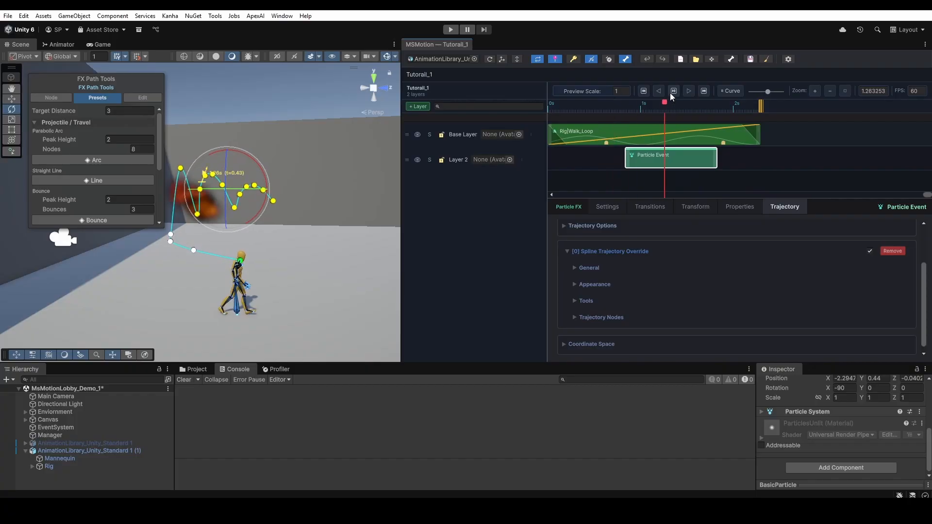
drag(664, 102, 718, 136)
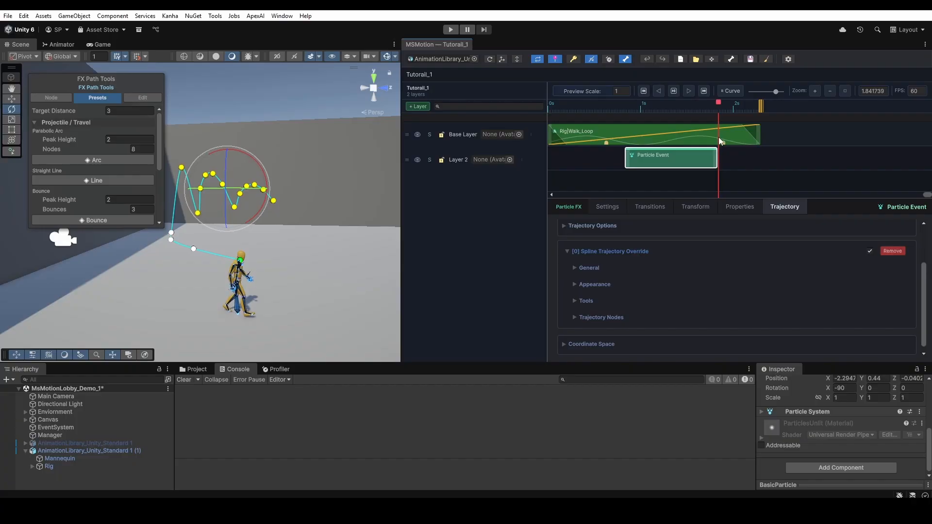
click(659, 92)
drag(647, 159, 649, 160)
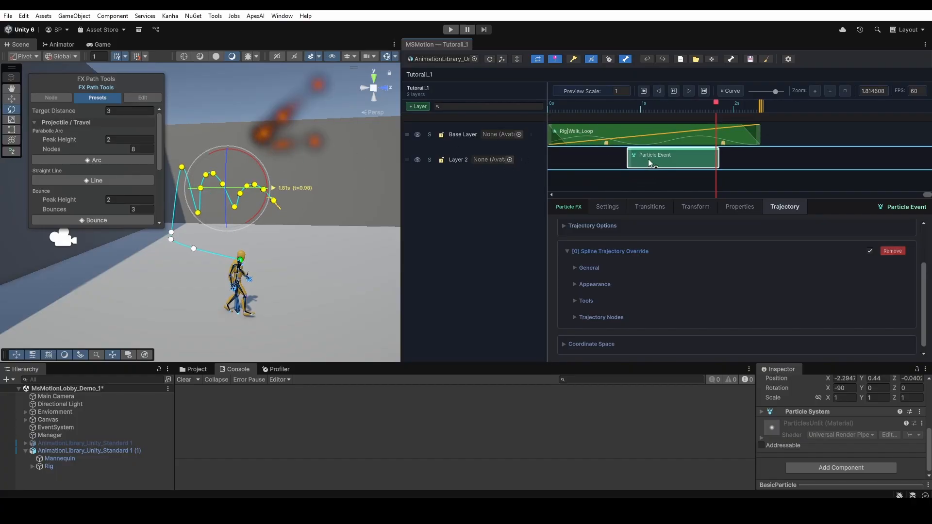
click(672, 91)
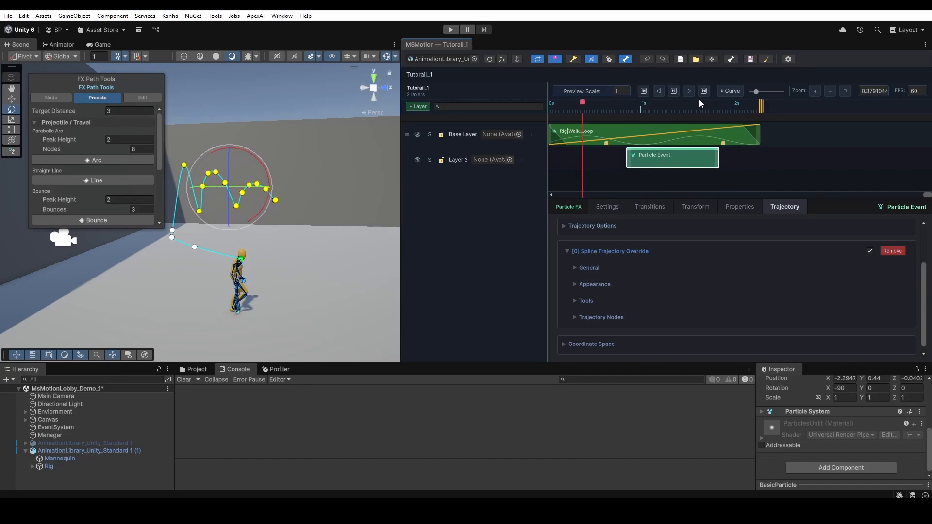
click(674, 91)
Reapply the Bounce preset with peak height 2 and 3 bounces, and preview the particle on it
scroll(89, 196, down, 5)
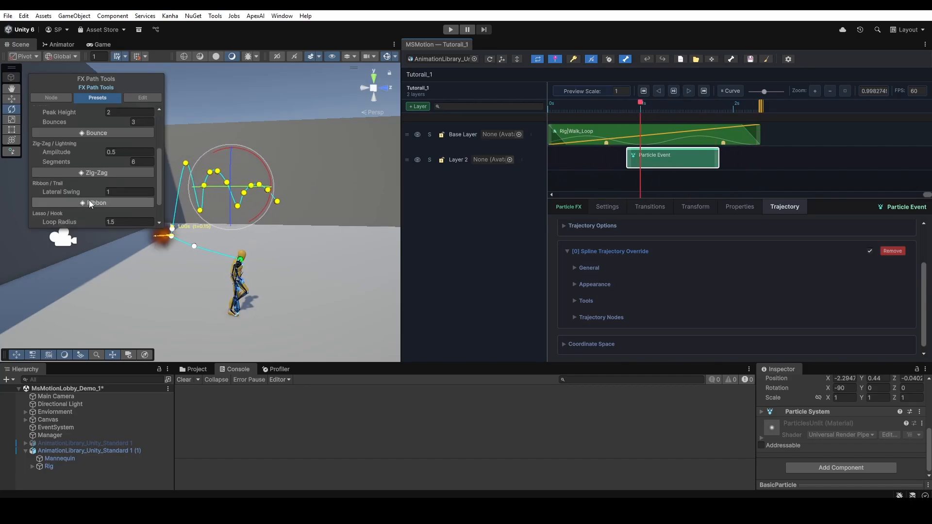
click(95, 134)
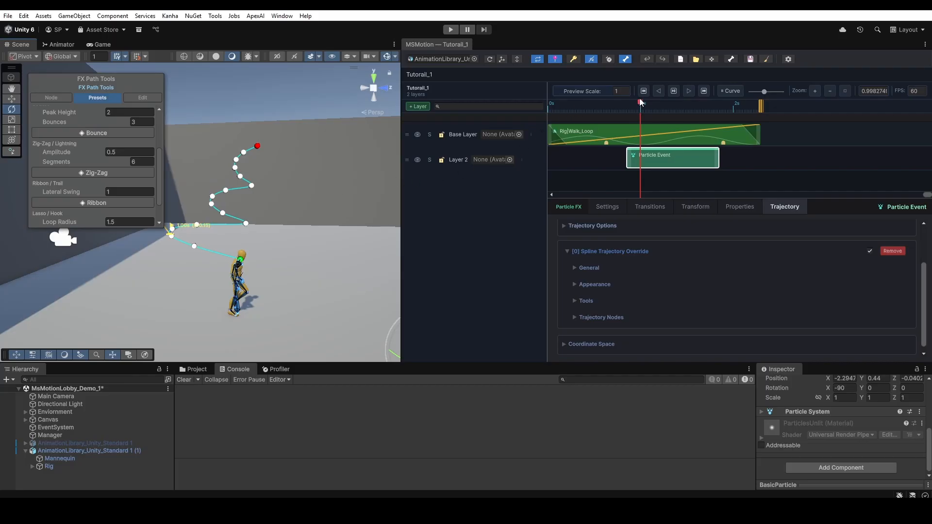
click(673, 91)
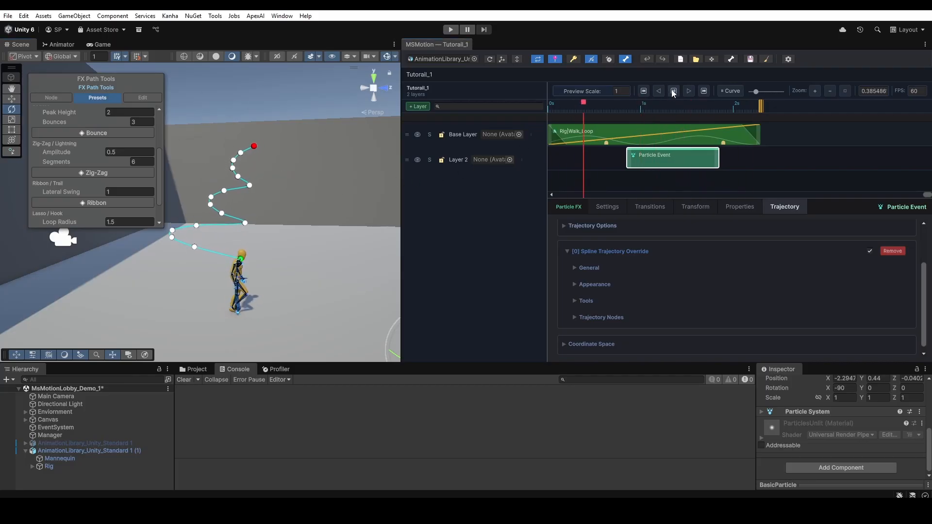
Try the Ribbon preset with lateral swing 1 and the Lasso preset with loop radius 1.5, previewing the particle's motion
scroll(103, 199, down, 2)
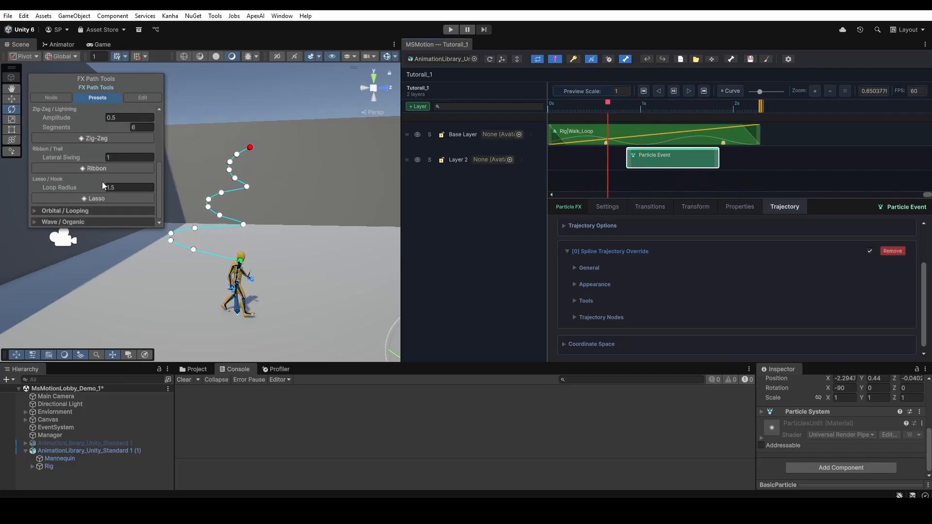
click(104, 170)
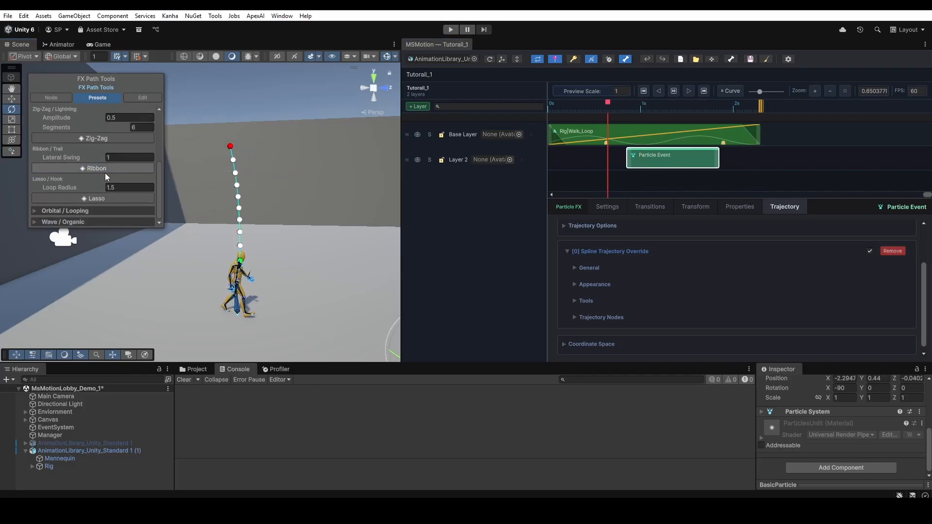
click(673, 92)
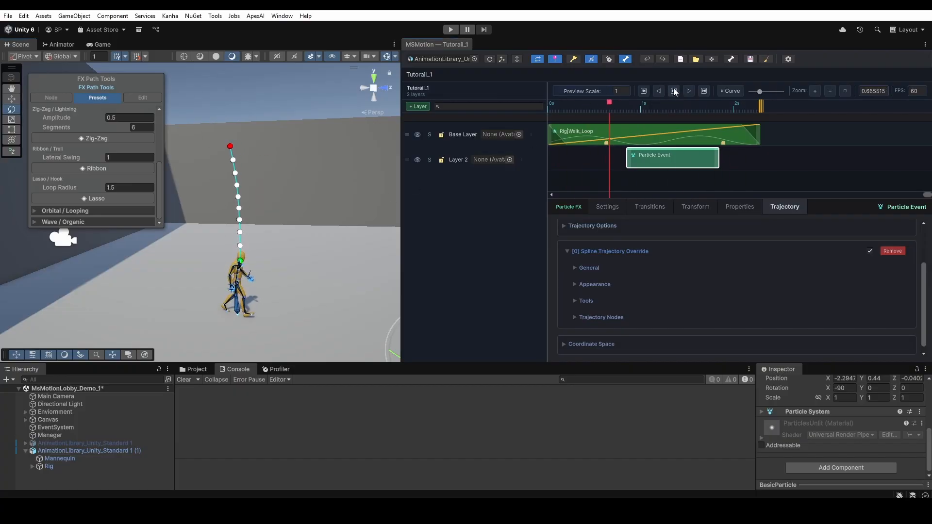
click(122, 199)
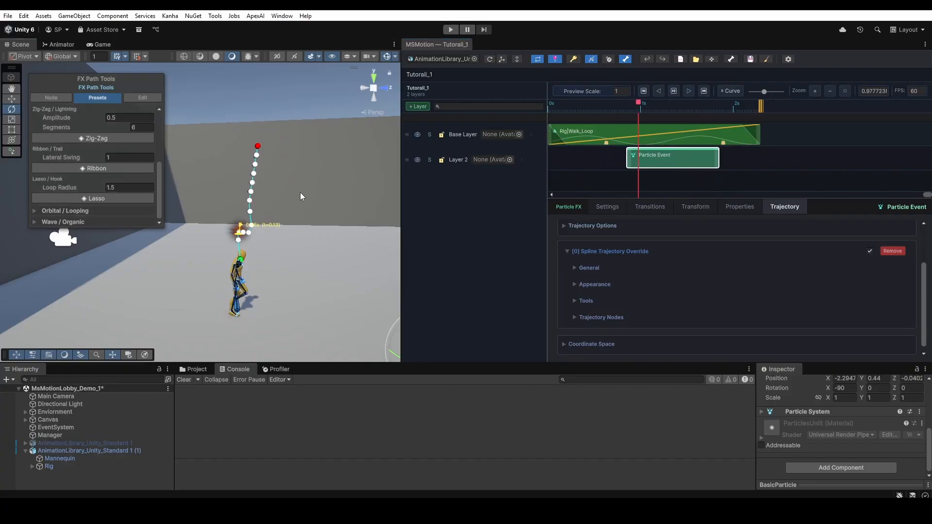
middle_drag(300, 192, 391, 185)
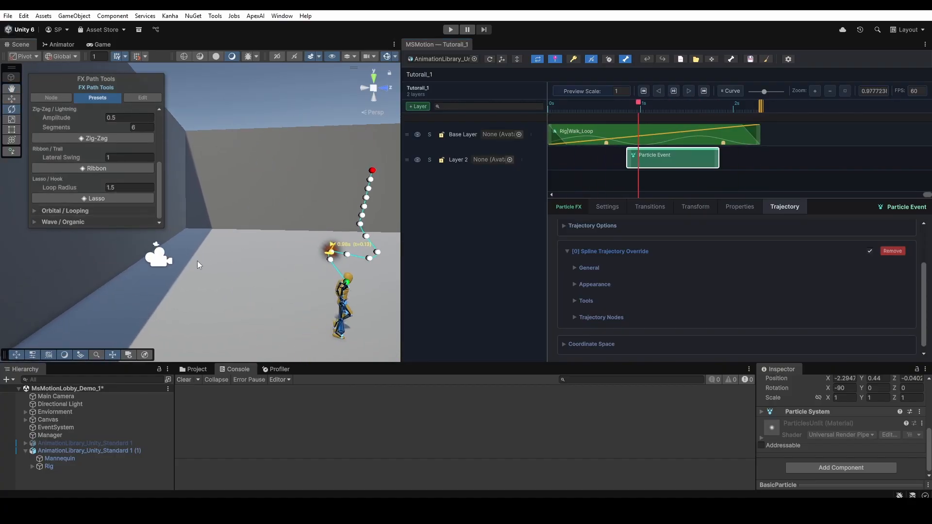
right_drag(197, 261, 279, 284)
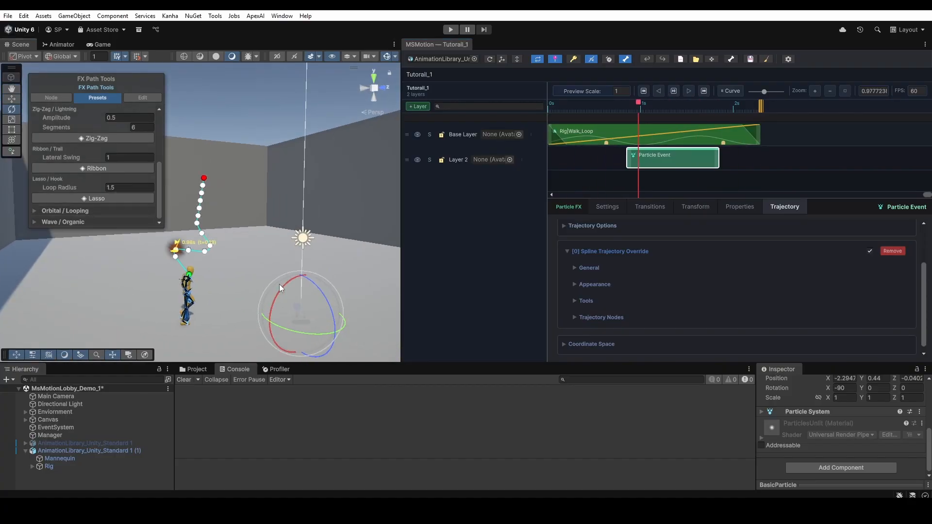
Apply the Orbital / Looping Circle preset as a 12-node full loop, previewing it at radius 2 and reapplying it at radius 1
scroll(78, 136, up, 5)
click(74, 121)
click(73, 135)
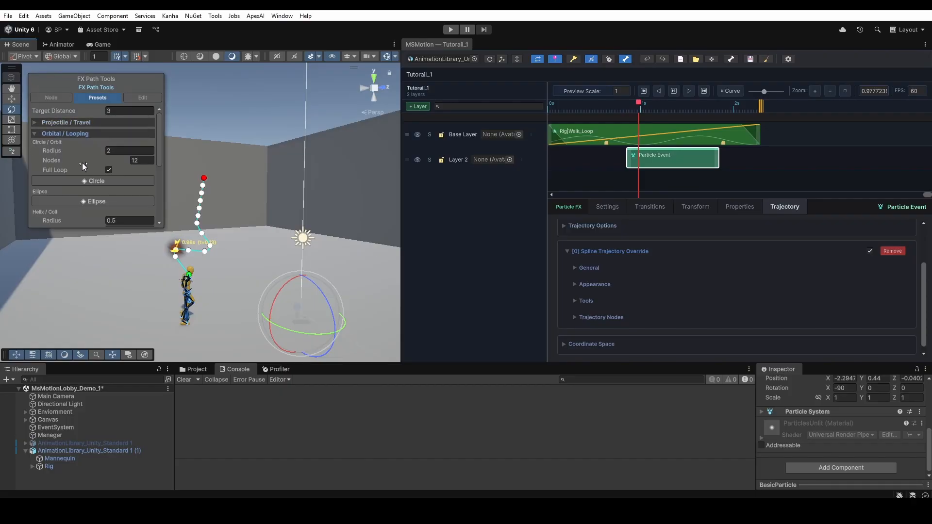
click(88, 181)
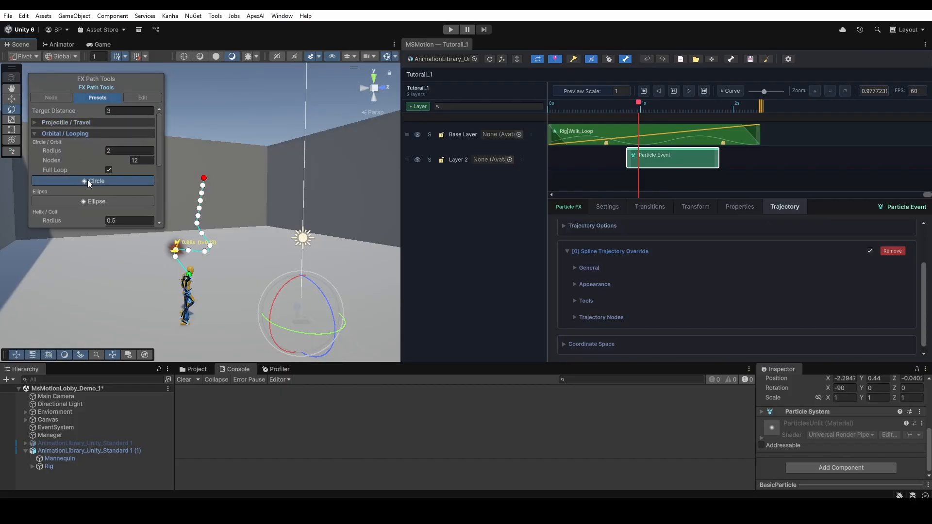
click(674, 95)
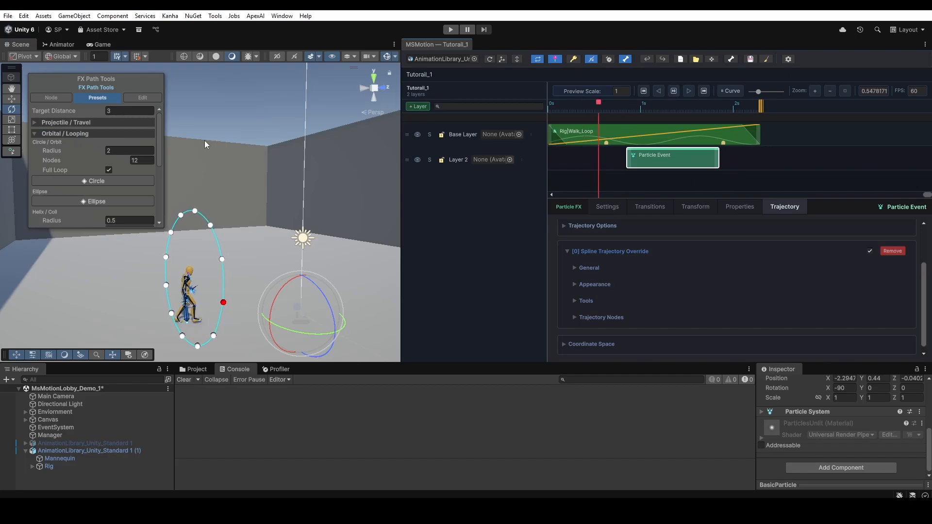
click(117, 150)
text(1)
click(104, 180)
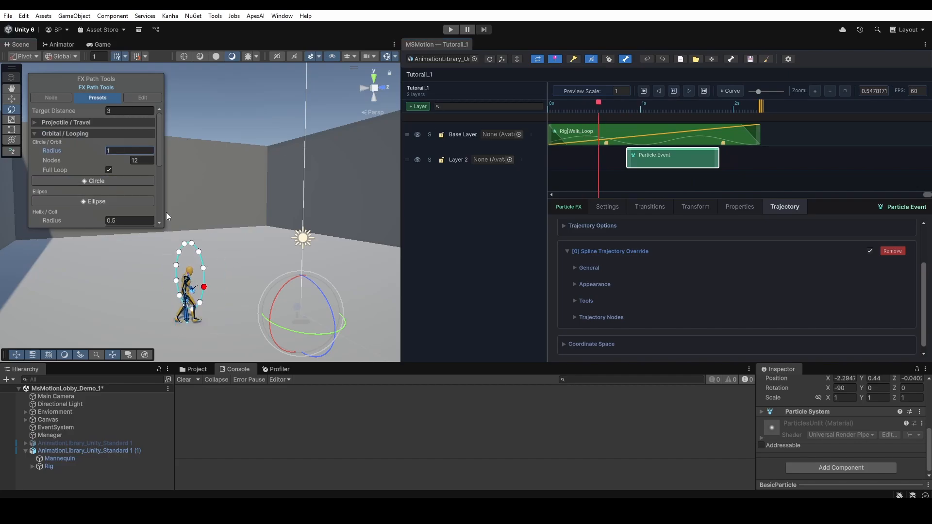
Look over the Helix preset options and preview the particle travelling along the circular path around the character
scroll(109, 173, down, 3)
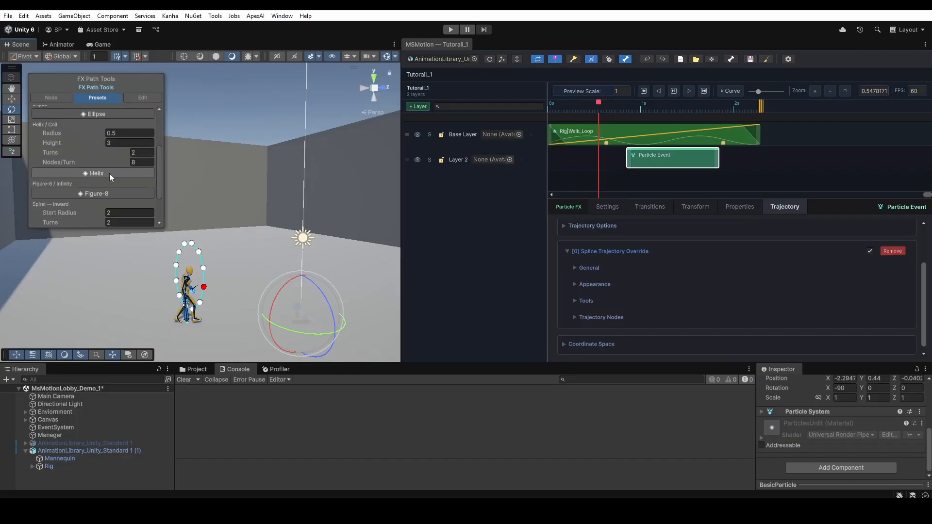
click(108, 173)
scroll(242, 209, up, 6)
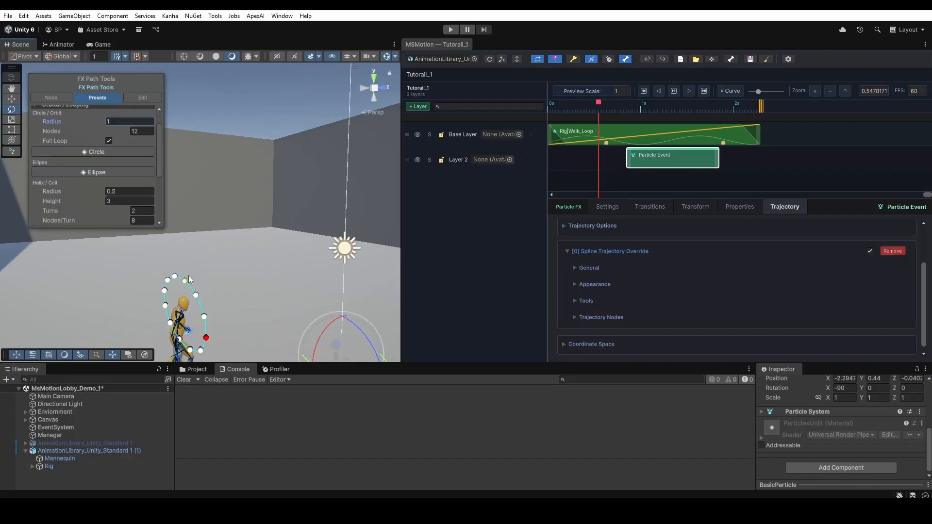
alt+drag(340, 161, 435, 195)
click(674, 92)
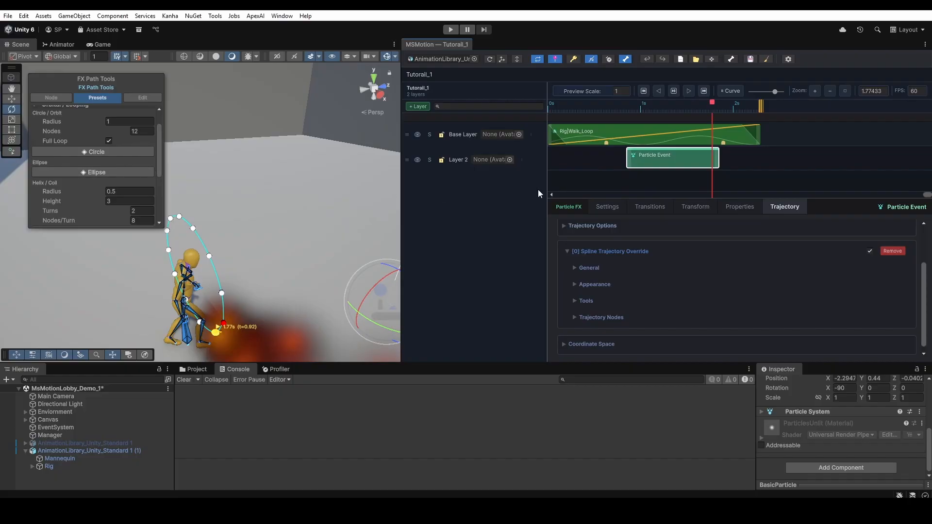
click(675, 95)
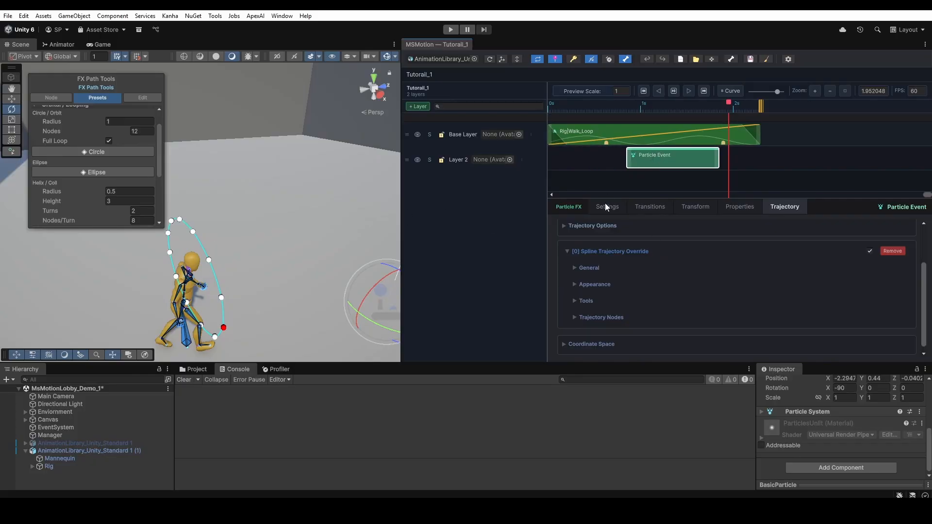
Enlarge the timeline area, add two layers below Layer 2, and delete the lower of the two
drag(606, 199, 604, 245)
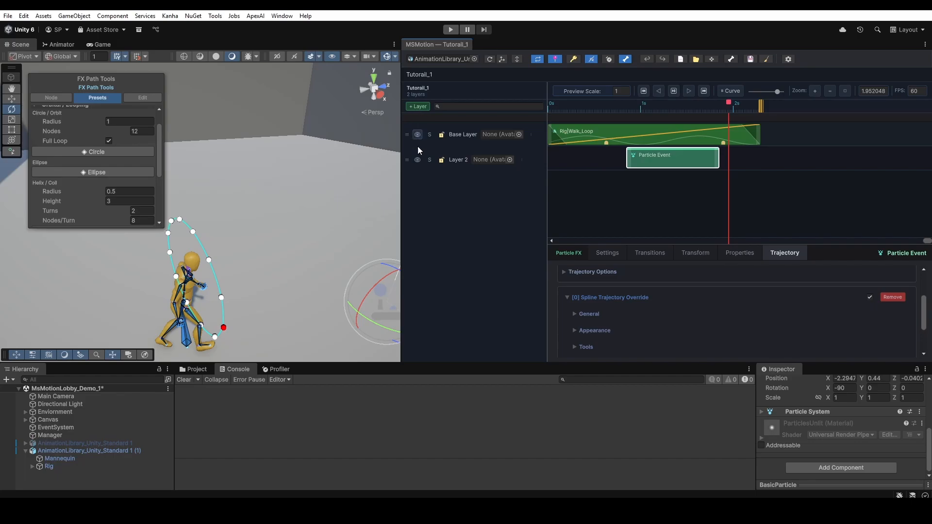
click(418, 105)
click(418, 105)
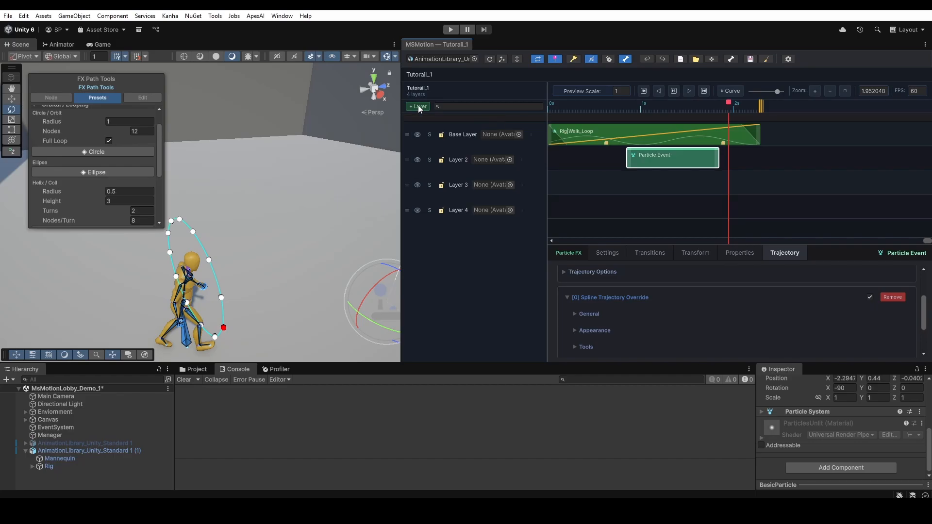
right_click(523, 212)
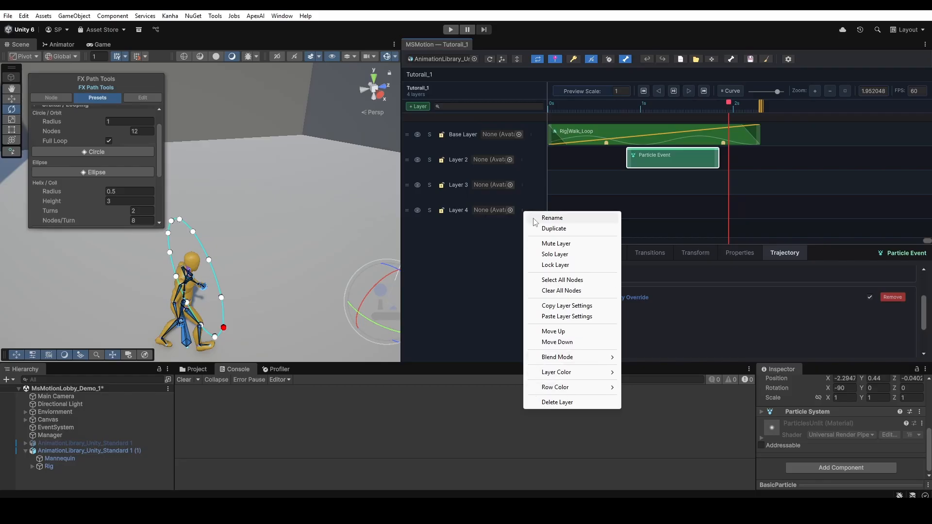
click(544, 402)
click(485, 275)
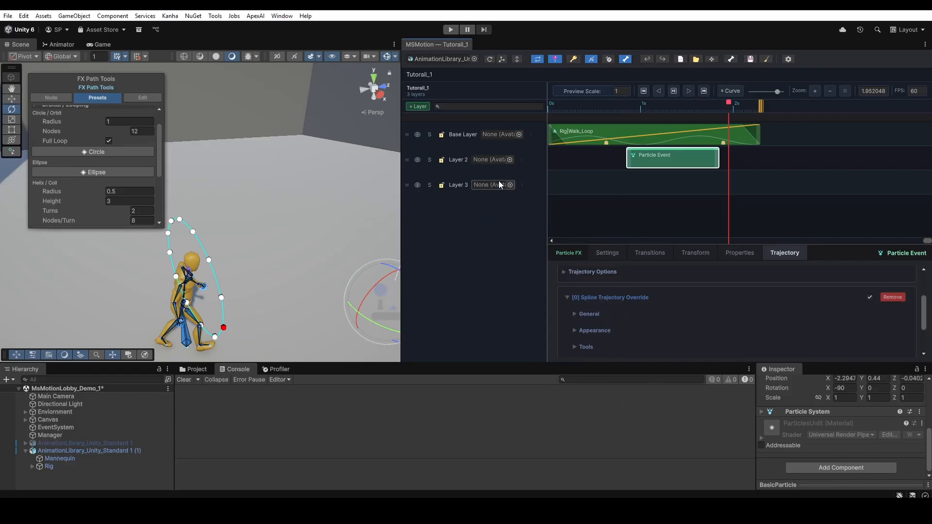
Browse the avatar masks available for Layer 3 without assigning one, and review the Rig|Walk_Loop clip's general settings
click(510, 185)
scroll(588, 318, down, 7)
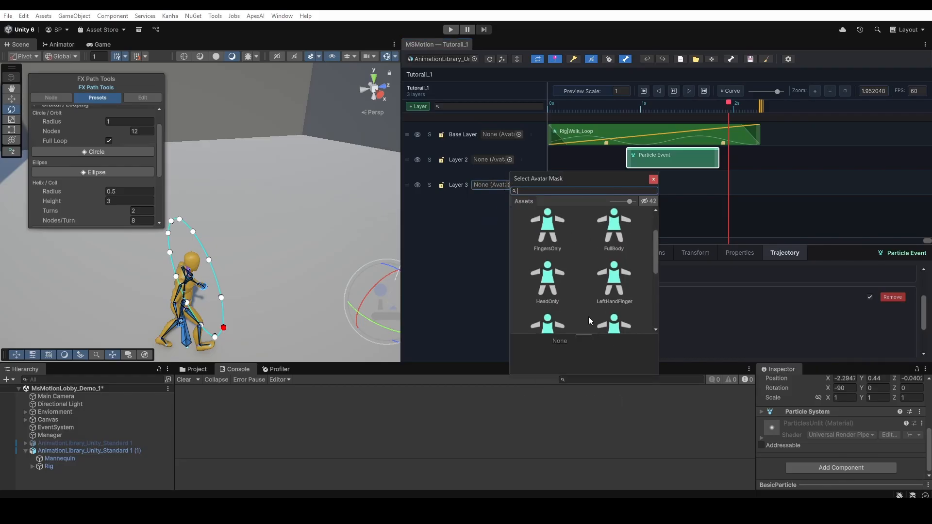
click(653, 180)
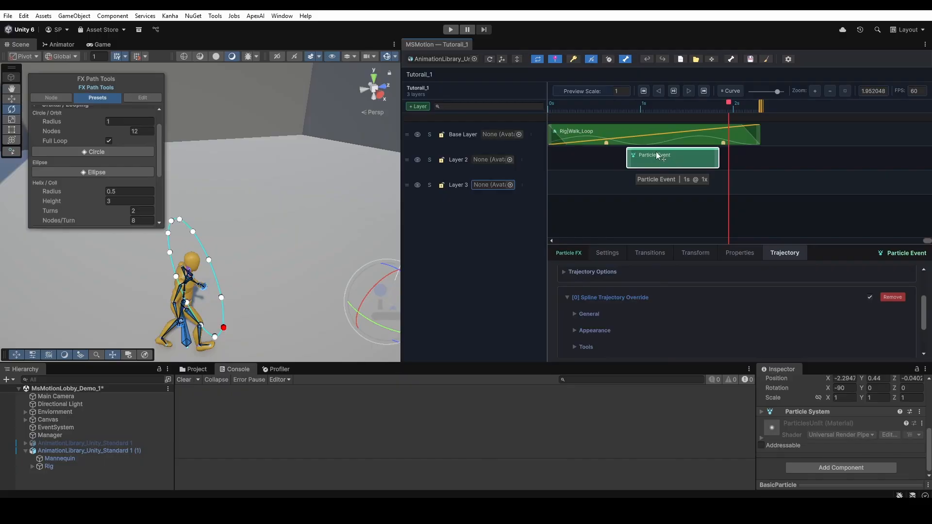
click(655, 137)
scroll(716, 307, down, 5)
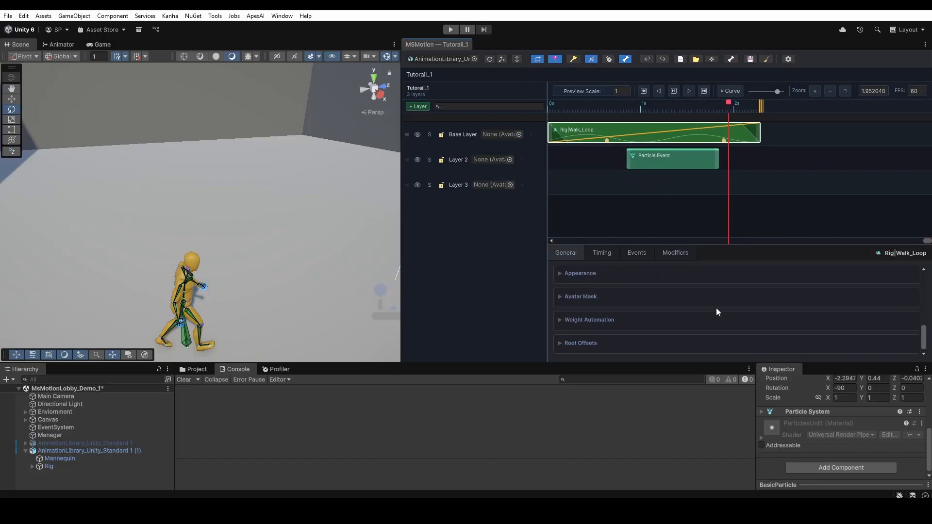
scroll(712, 331, up, 5)
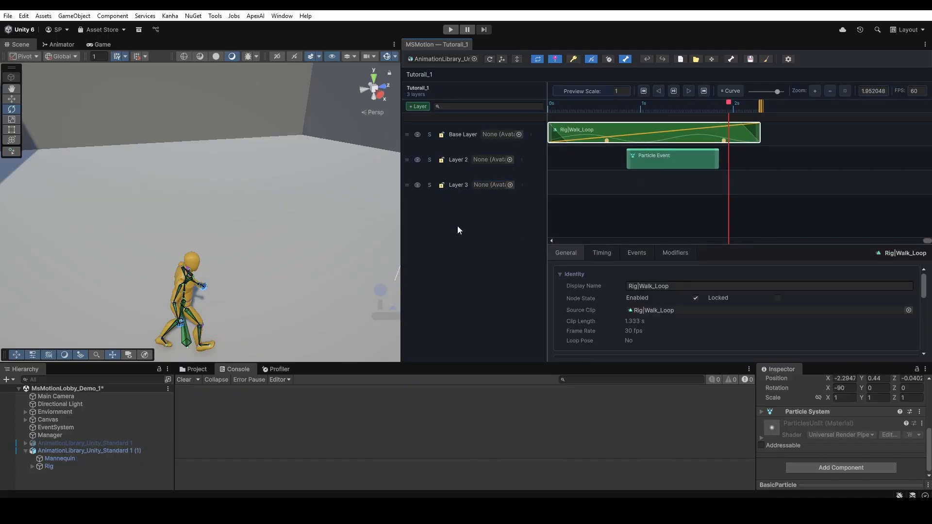
Browse the node types available on Layer 2, add an audio event, and set its start at 0 s
right_click(559, 165)
mouse_move(576, 169)
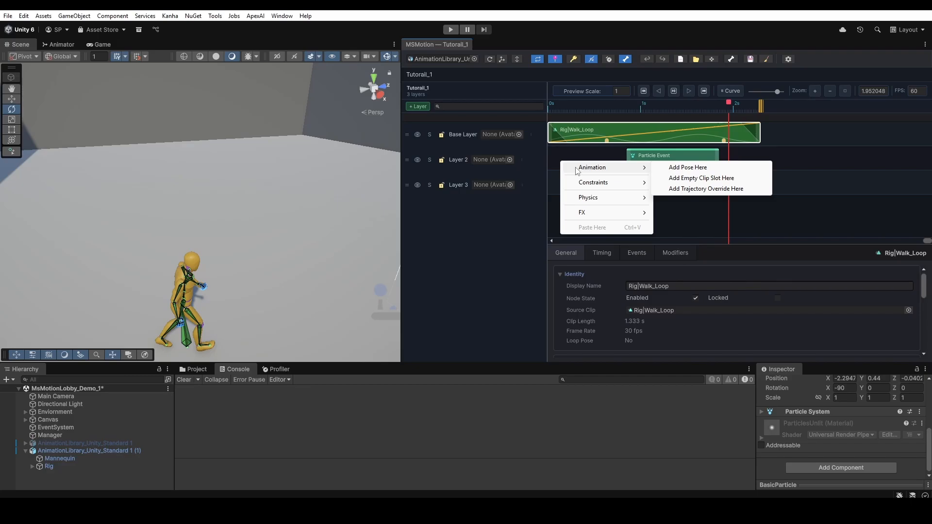
mouse_move(587, 185)
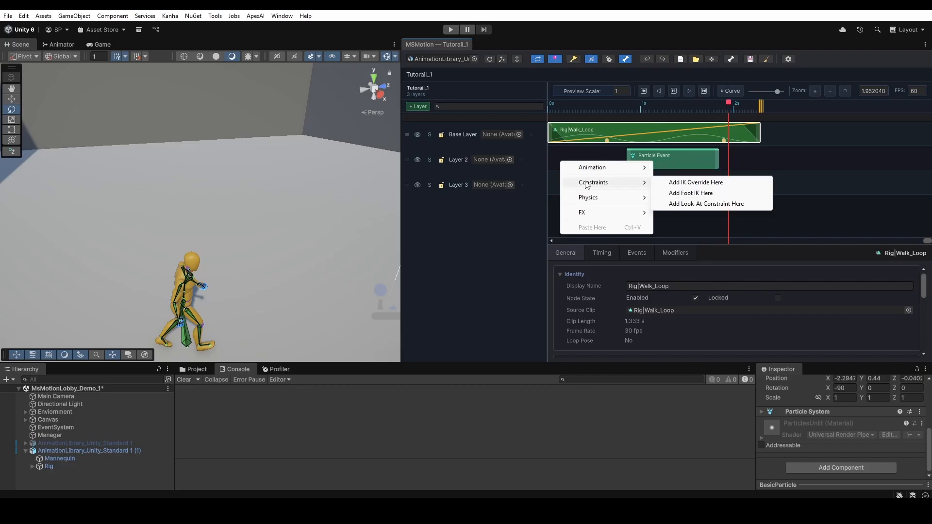
mouse_move(594, 215)
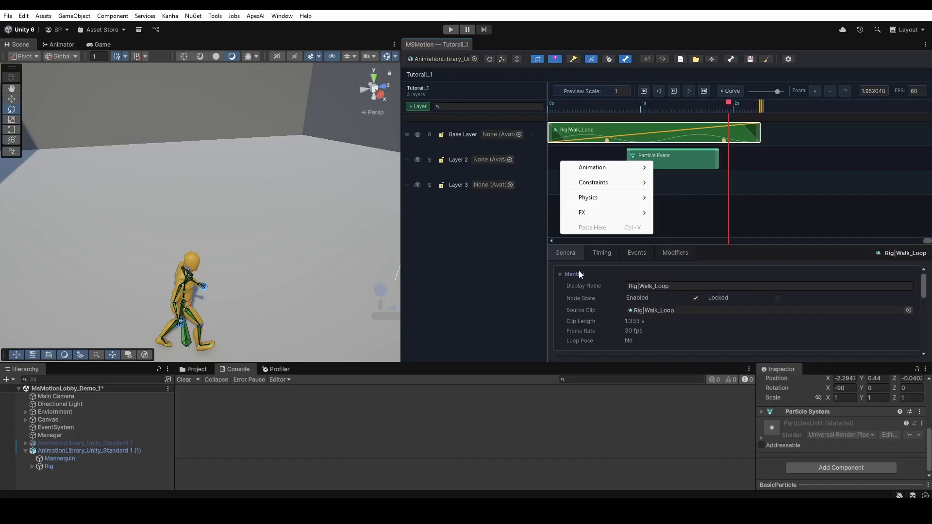
mouse_move(626, 214)
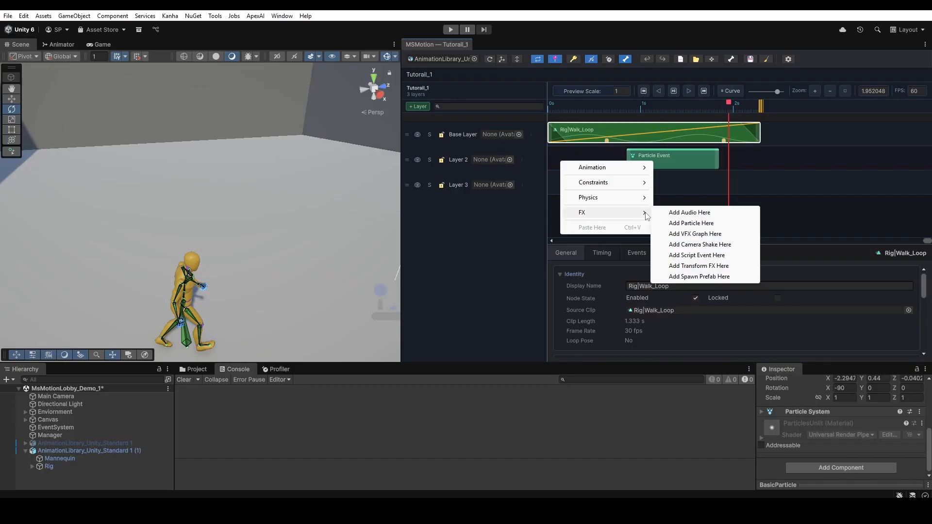
click(689, 213)
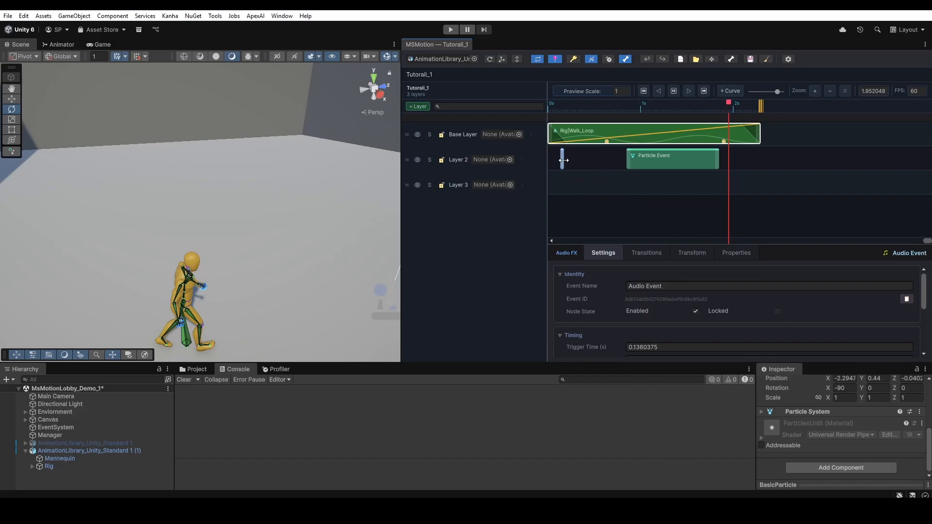
mouse_move(563, 160)
mouse_down()
mouse_move(586, 161)
mouse_move(552, 164)
mouse_up()
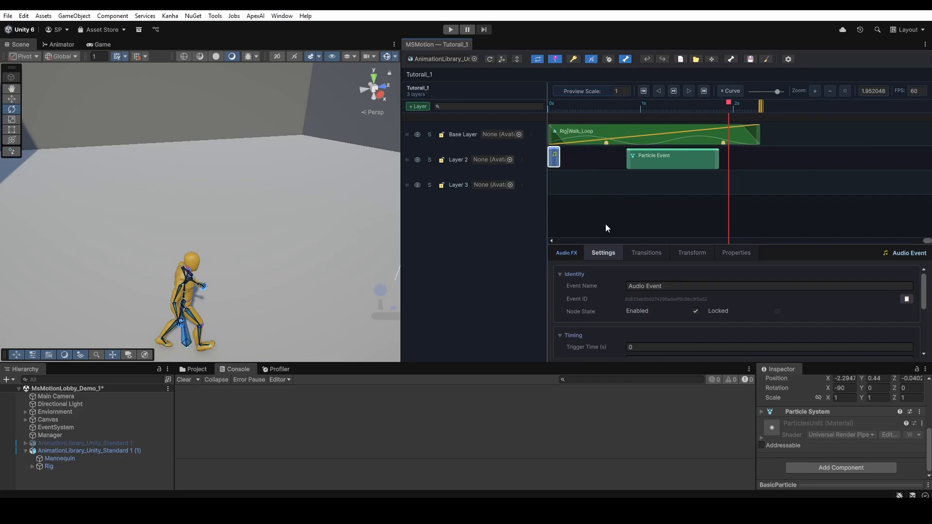
Examine the audio event's timing, Audio Settings and Spatial Audio options, and open the audio clip choices without assigning one
drag(612, 244, 611, 204)
scroll(680, 263, down, 3)
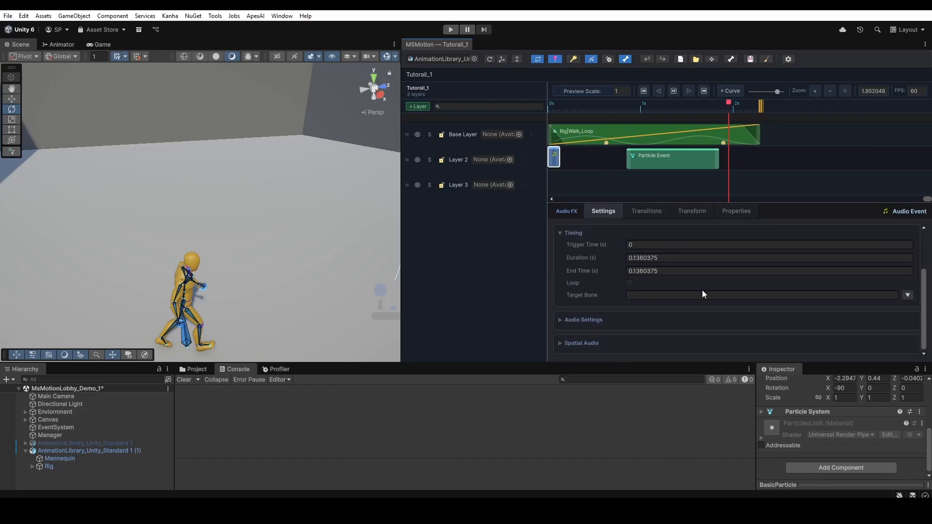
click(618, 319)
scroll(825, 301, down, 2)
click(907, 284)
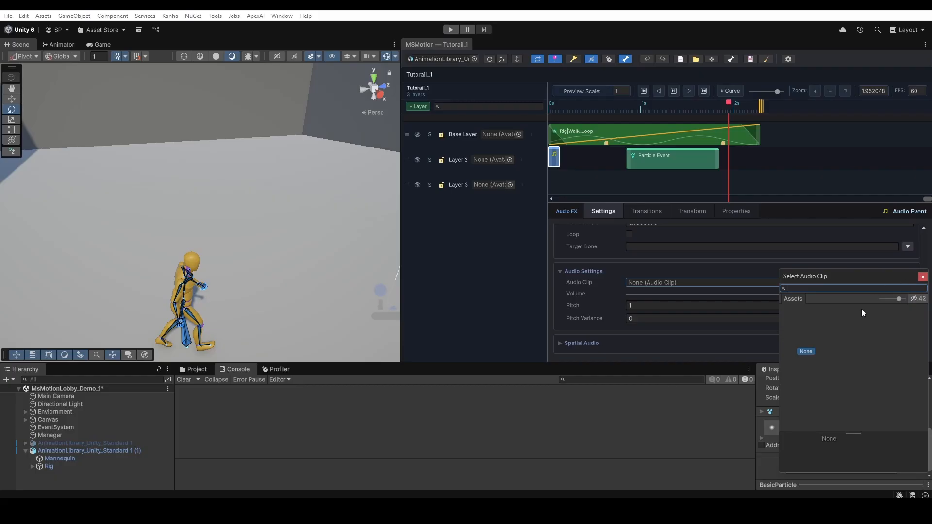
click(923, 277)
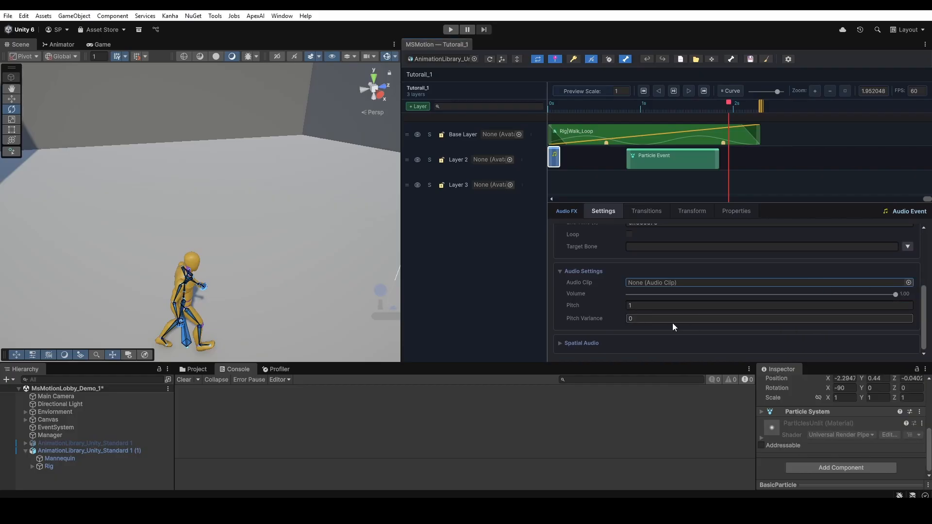
click(574, 342)
scroll(650, 313, down, 2)
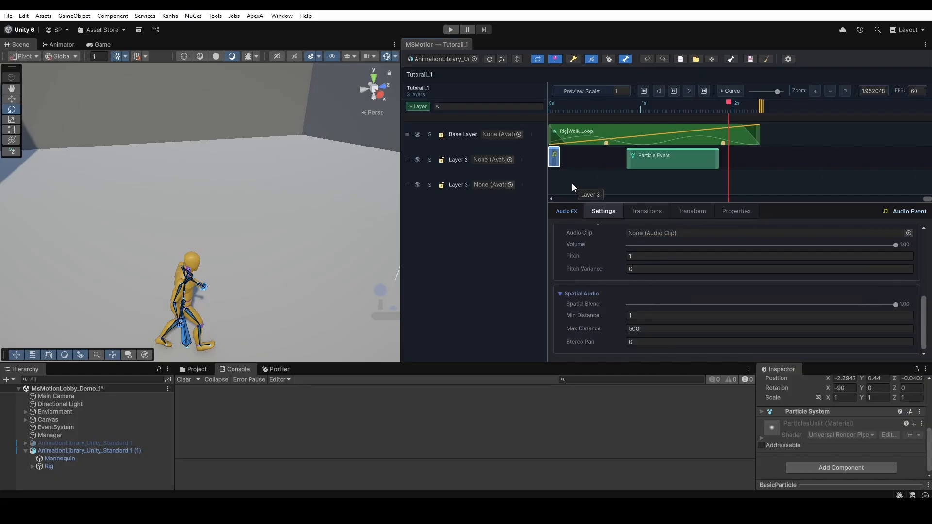
Delete the audio event, add a Trajectory Override near the start of Layer 2, and shift the Particle Event to trigger at 1.233333 s
right_click(554, 165)
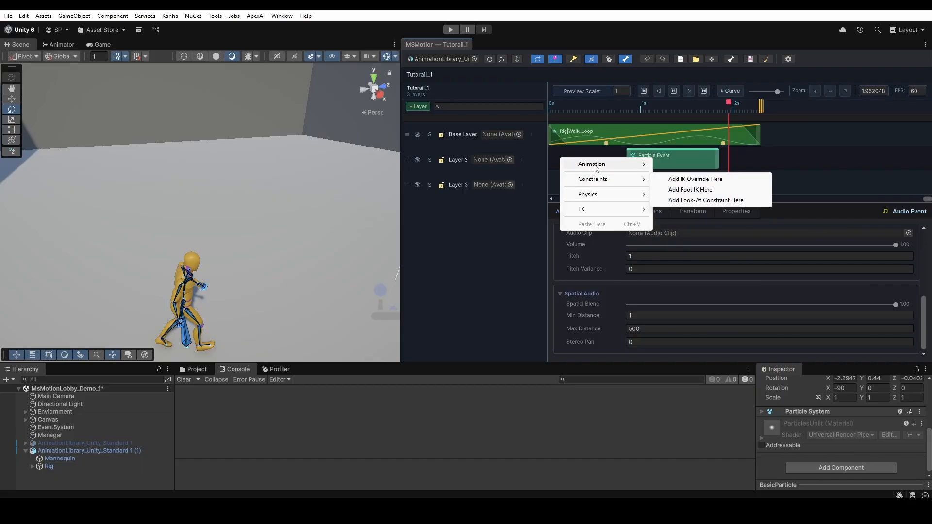
mouse_move(606, 164)
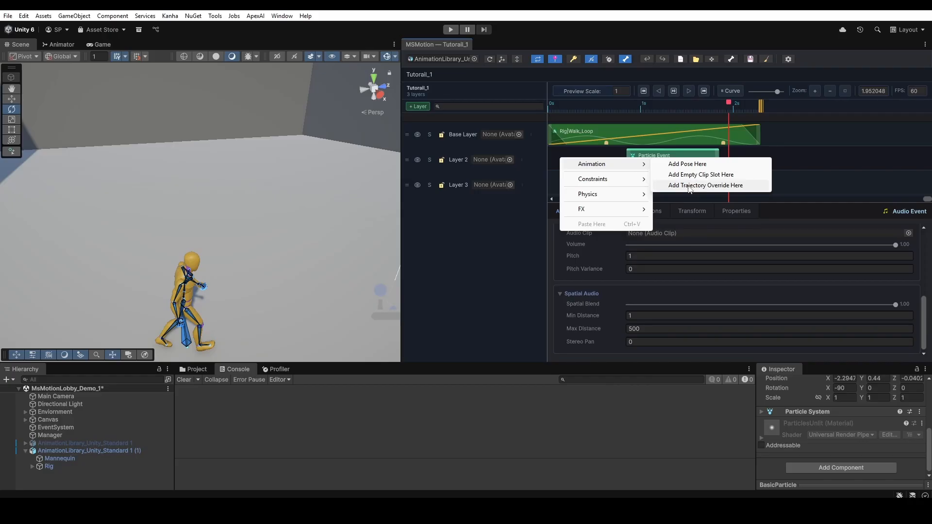
click(689, 185)
drag(676, 164, 712, 166)
click(614, 161)
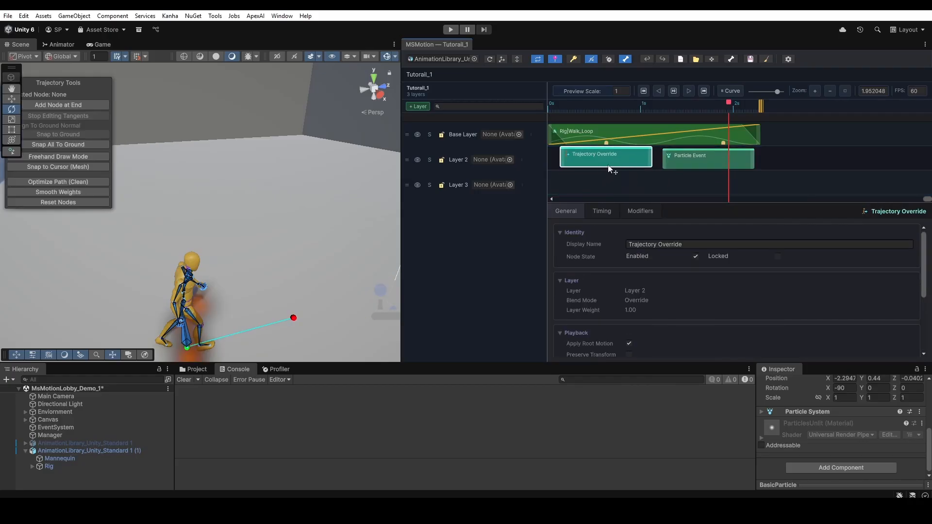
Compare the path tools of the Particle Event and the Trajectory Override, and preview the walk along the override path
click(609, 166)
click(677, 162)
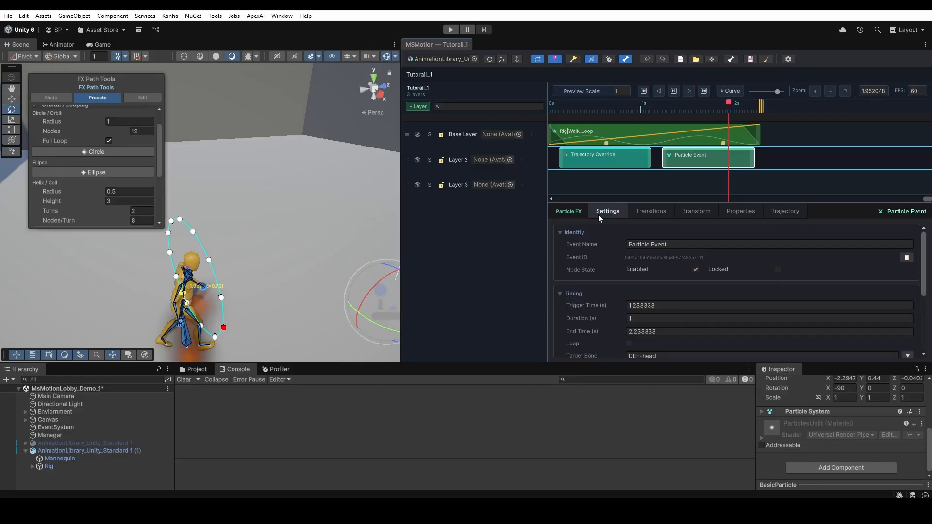
click(578, 166)
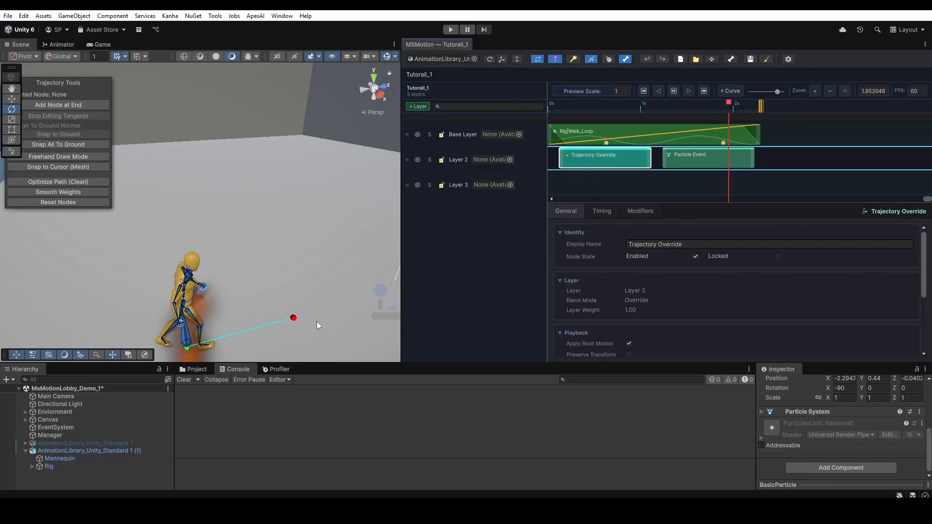
right_drag(314, 266, 314, 258)
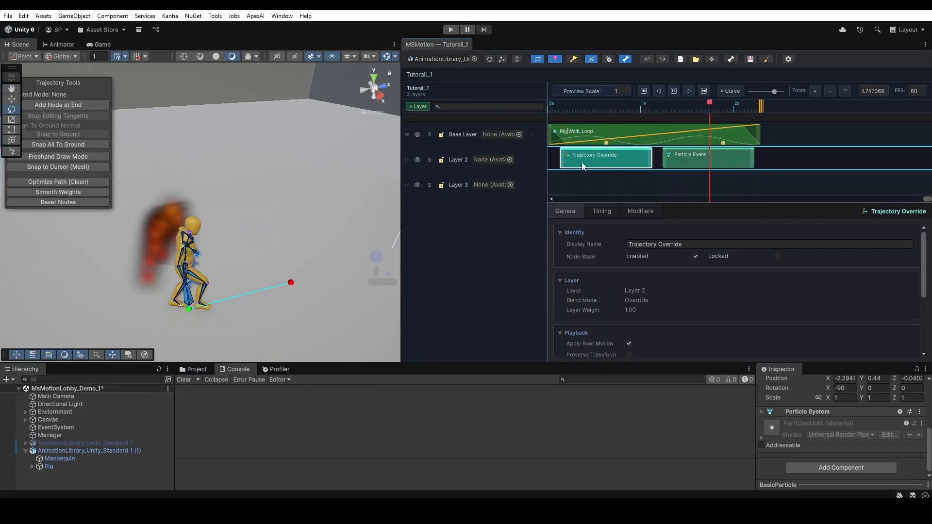
click(673, 91)
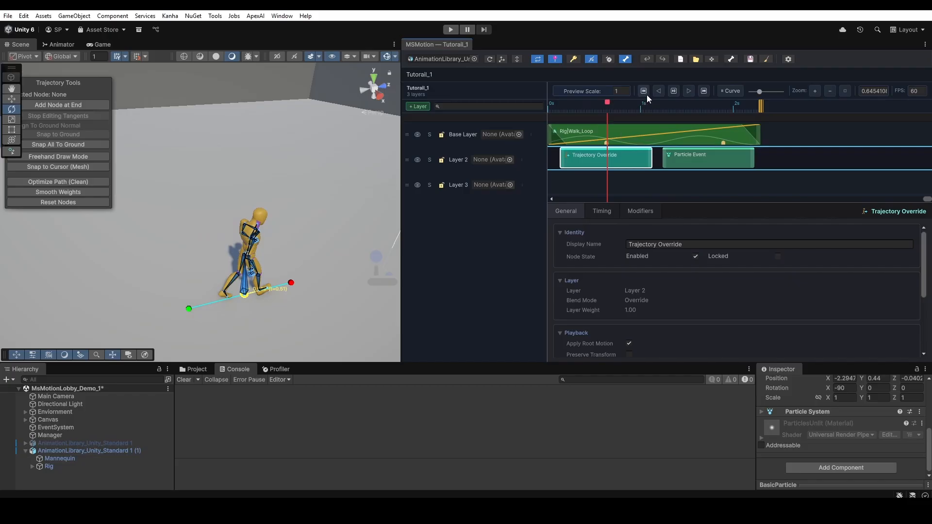
click(674, 91)
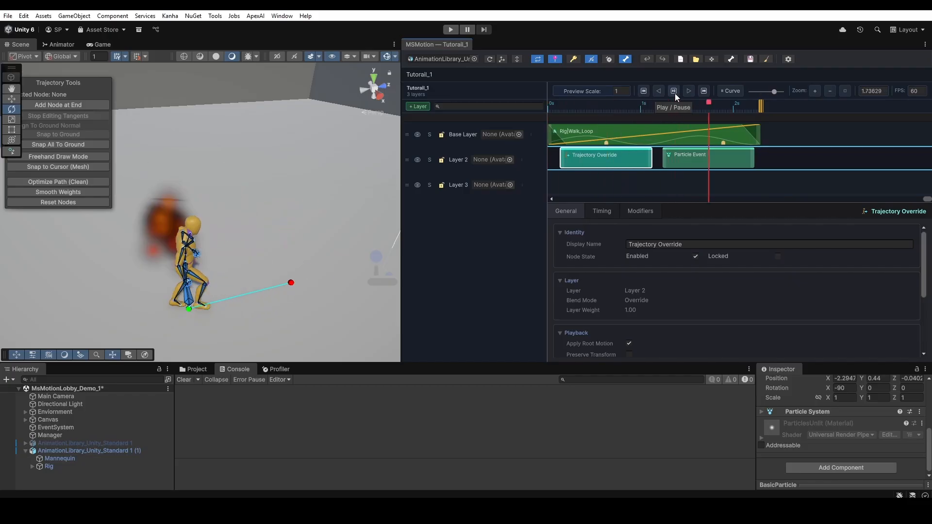
click(674, 93)
Move the Particle Event to Layer 3 at 0.85 s and stretch the Trajectory Override on Layer 2 across the full Rig|Walk_Loop clip
scroll(603, 170, down, 5)
drag(689, 156, 756, 148)
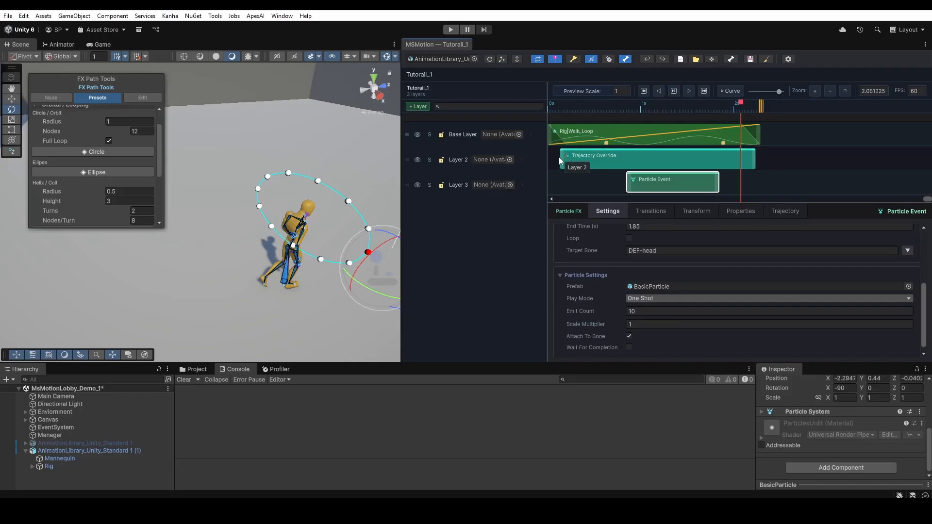
drag(558, 156, 539, 159)
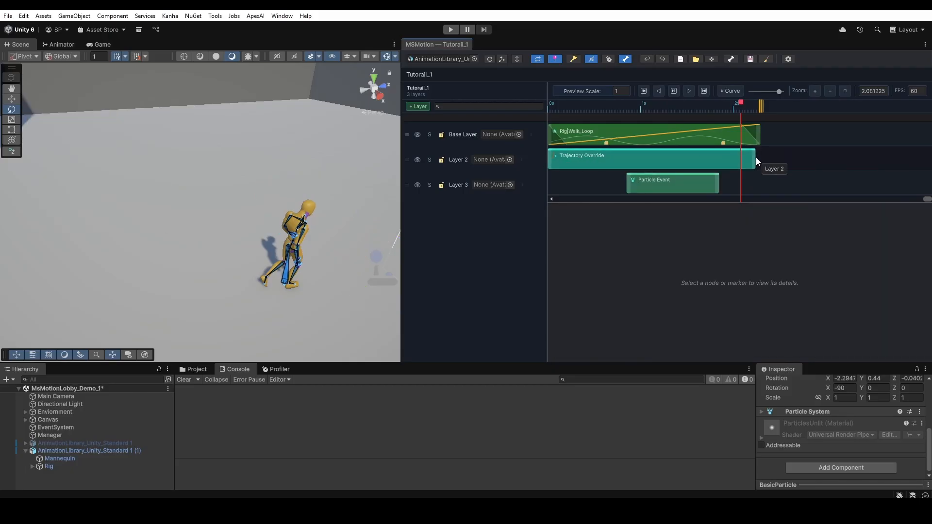
drag(755, 158, 759, 157)
Move the Trajectory Override's end node farther ahead of the character to lengthen the path, and preview the longer walk
click(642, 157)
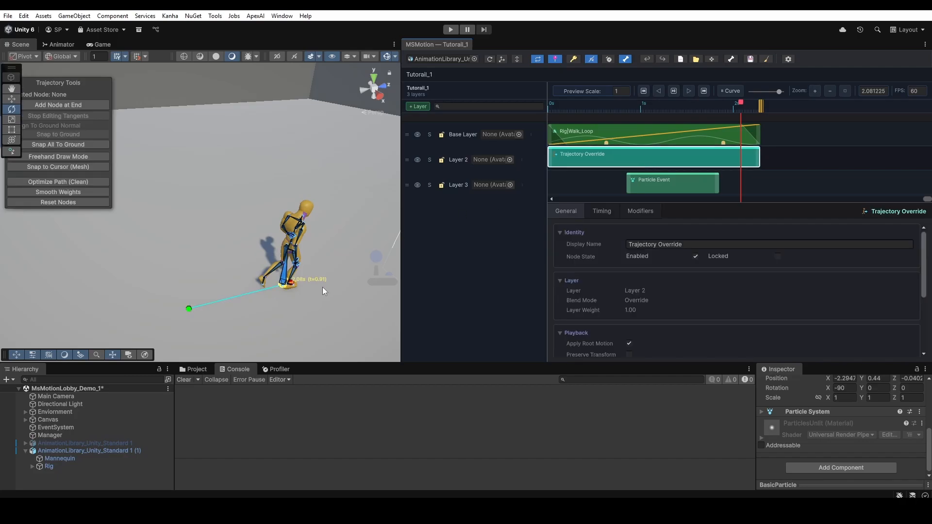
middle_drag(296, 279, 188, 266)
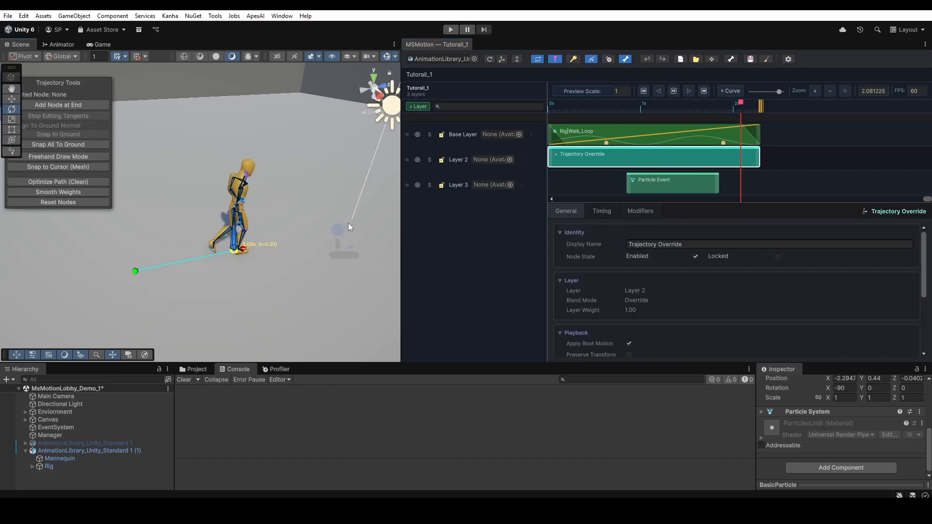
drag(246, 248, 416, 223)
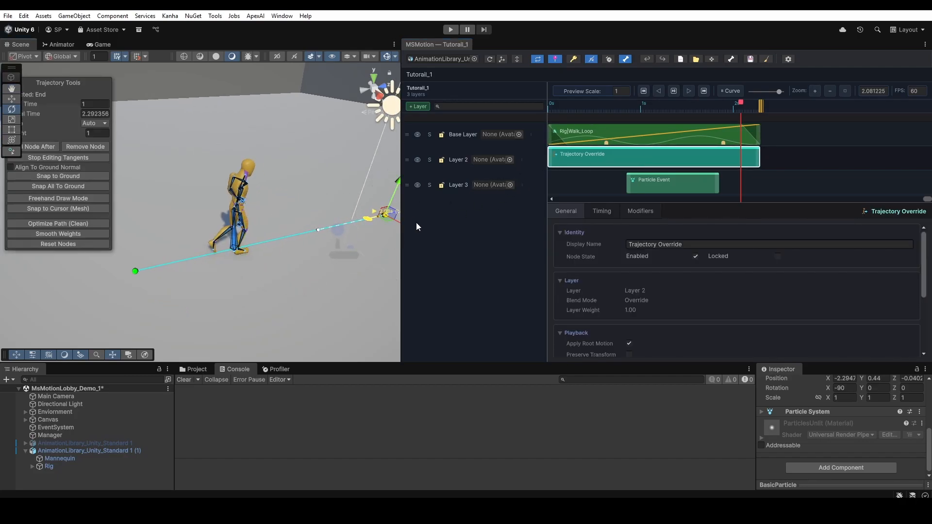
click(644, 91)
click(688, 92)
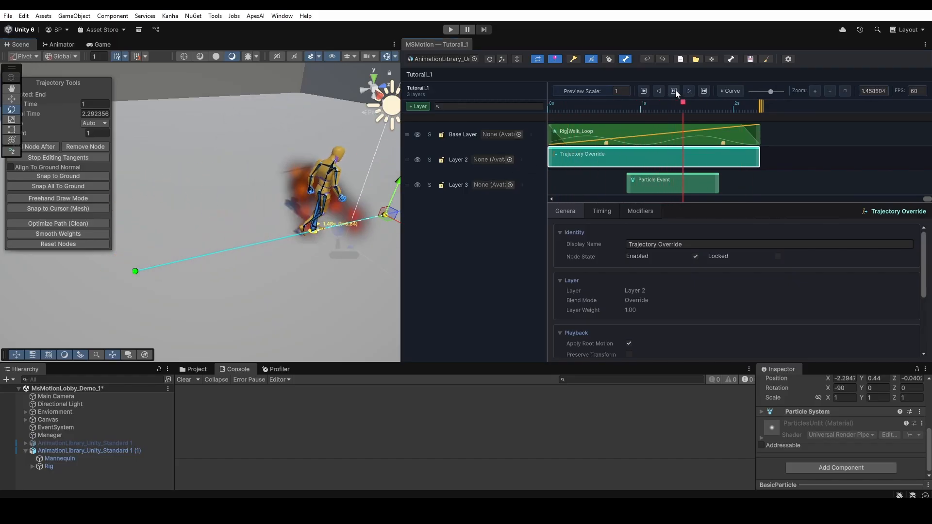
right_drag(358, 257, 345, 286)
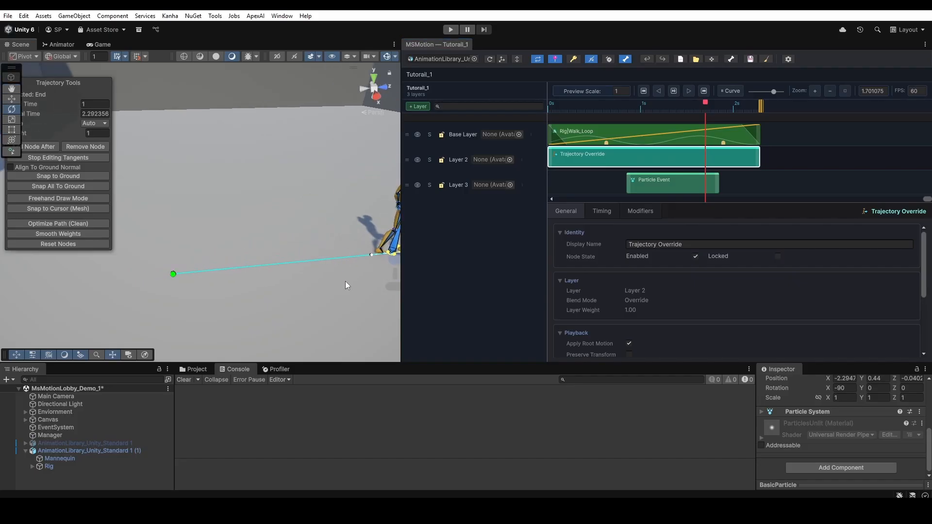
middle_drag(345, 285, 166, 269)
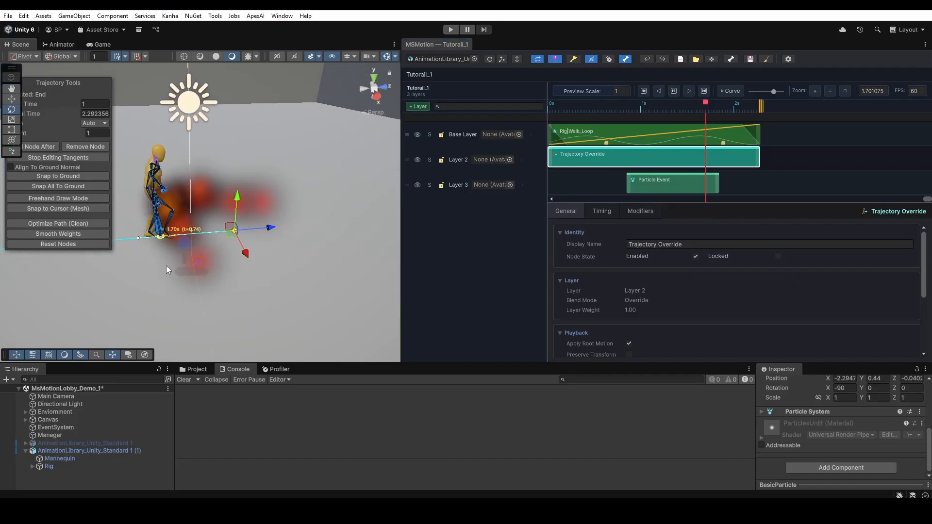
Inspect the Particle Event's circular path around the walking character by scrubbing the timeline to about 1.62 s
click(686, 190)
middle_drag(303, 310, 362, 307)
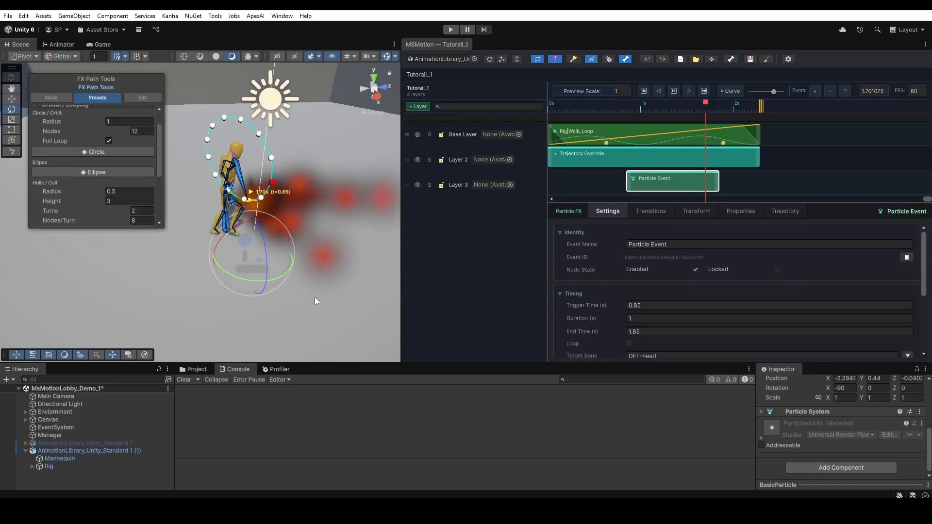
scroll(311, 296, up, 6)
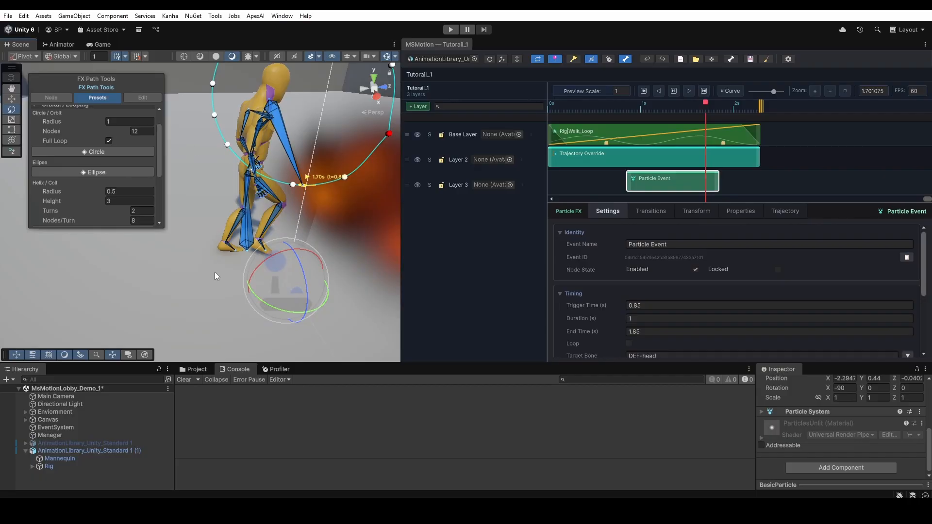
scroll(122, 205, up, 3)
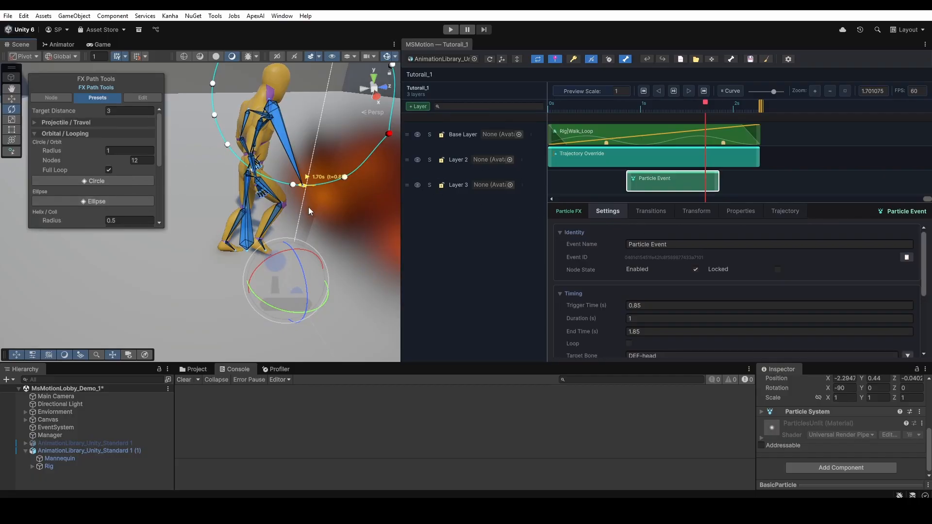
scroll(293, 263, down, 5)
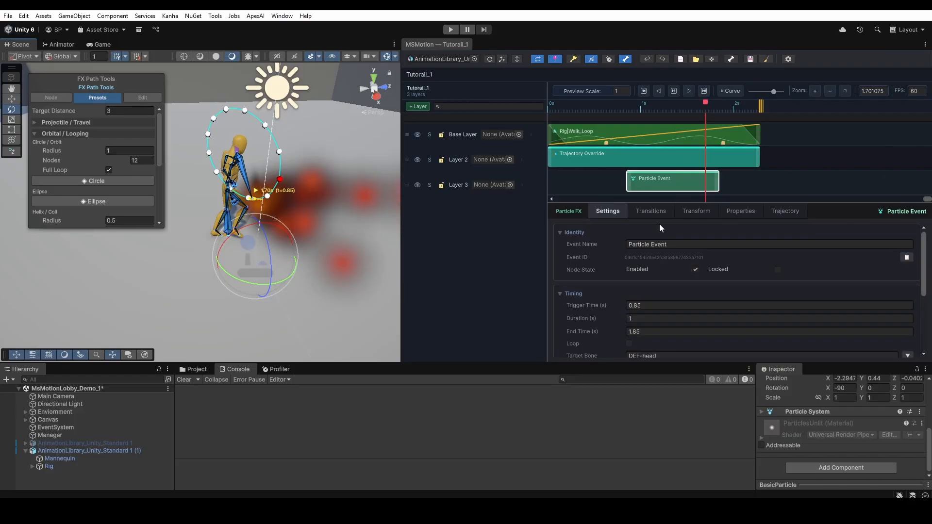
drag(660, 105, 698, 117)
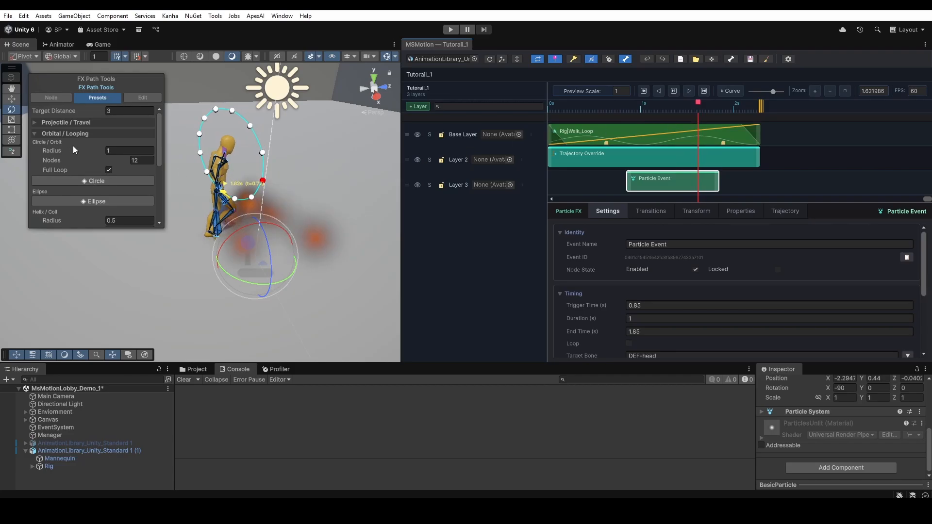
Look through the Particle Event's Orbital / Looping, Wave / Organic and Projectile / Travel path presets
scroll(73, 145, down, 5)
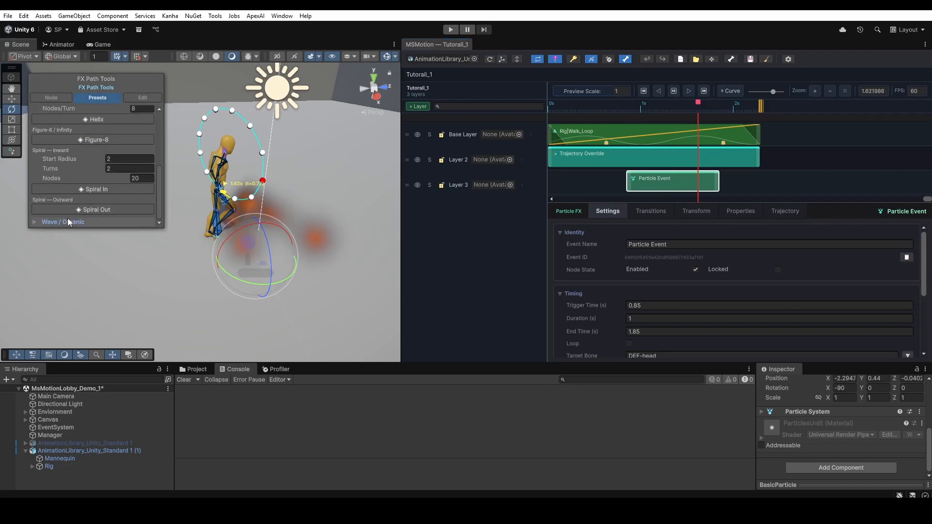
scroll(100, 183, up, 5)
scroll(98, 191, down, 5)
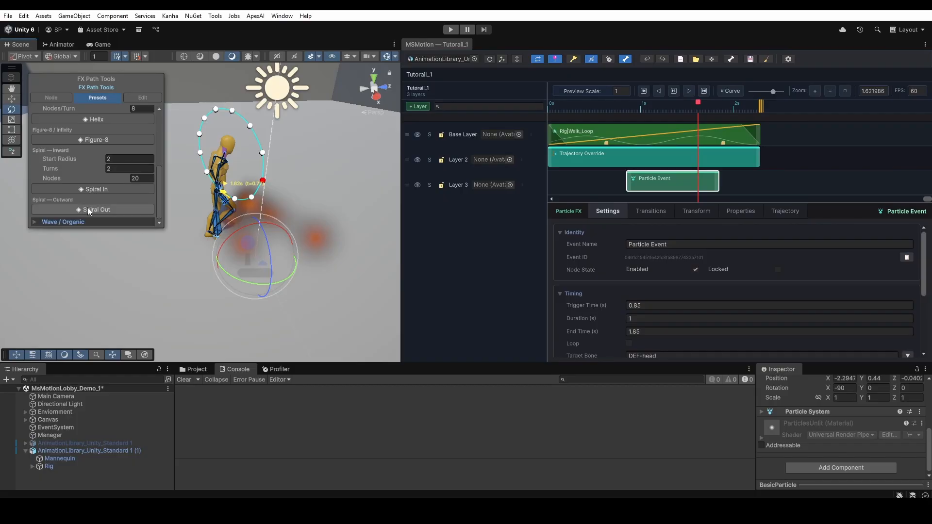
click(77, 223)
scroll(95, 195, down, 3)
scroll(95, 199, up, 8)
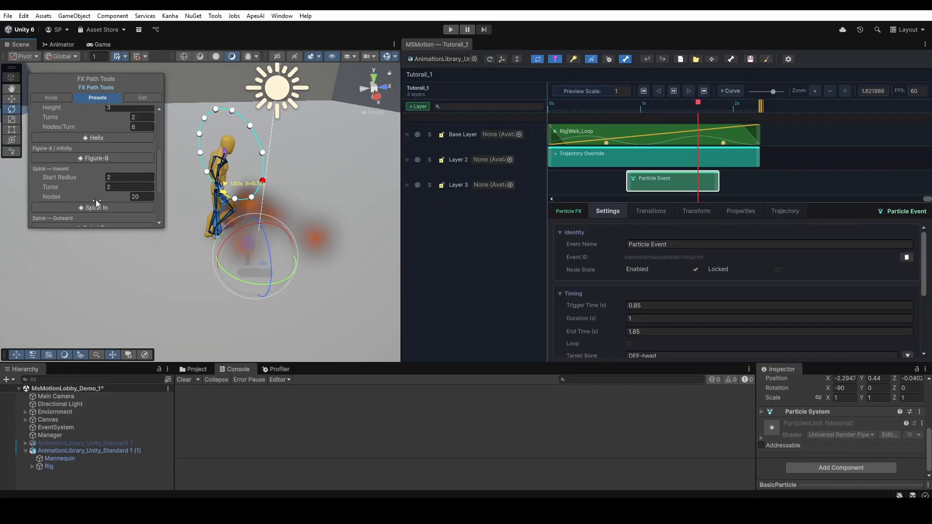
click(96, 123)
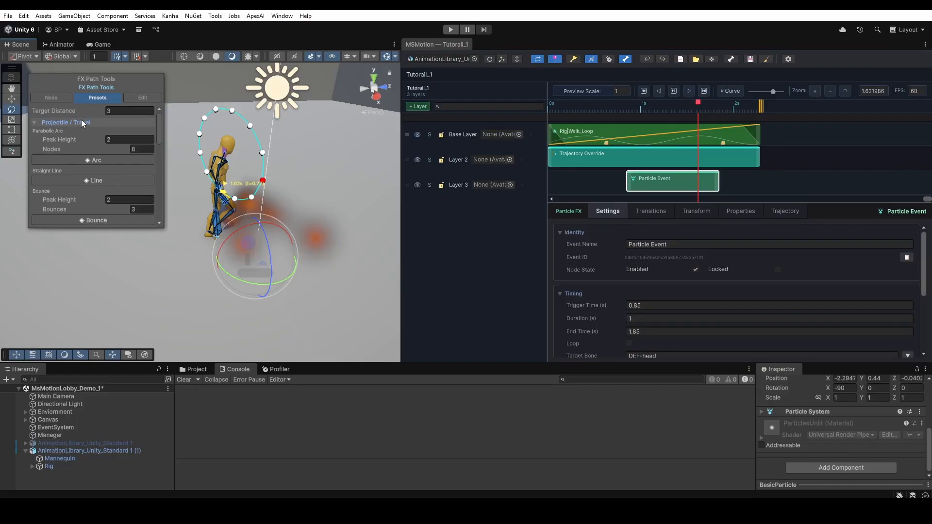
Select all nodes of the Particle Event's circular path and rotate the ring to lie horizontally around the character
click(81, 122)
click(86, 135)
right_drag(198, 279, 188, 252)
drag(207, 112, 316, 249)
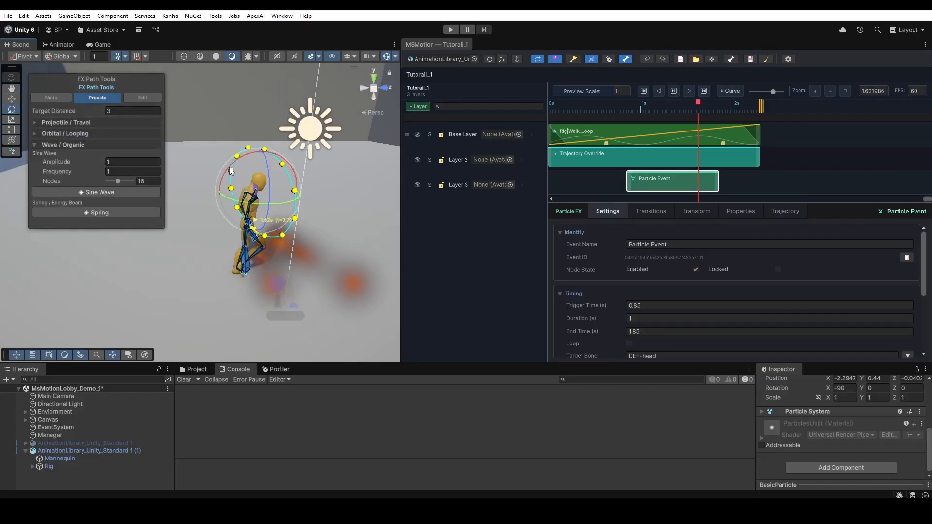
drag(231, 171, 273, 186)
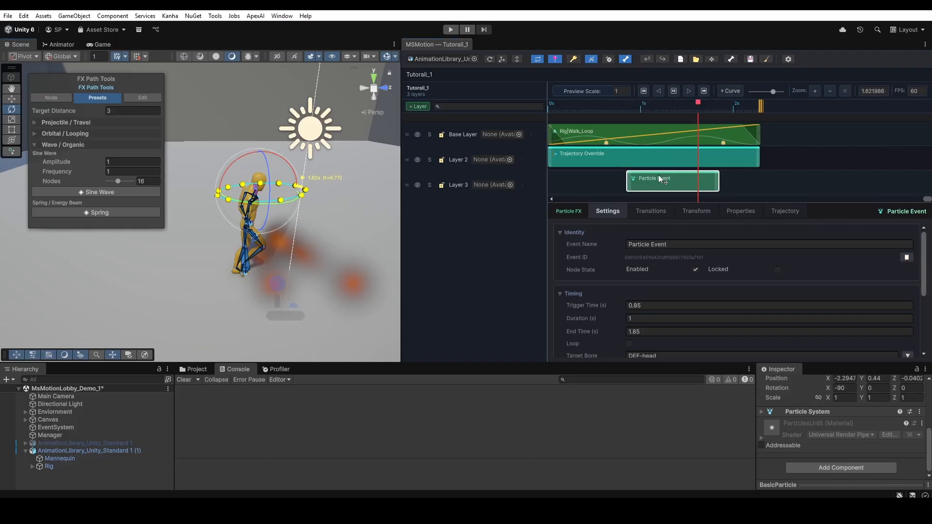
Shift the Particle Event on Layer 3 to trigger at about 0.88 s and scrub the timeline to check the horizontal orbit
drag(658, 175, 661, 175)
click(630, 105)
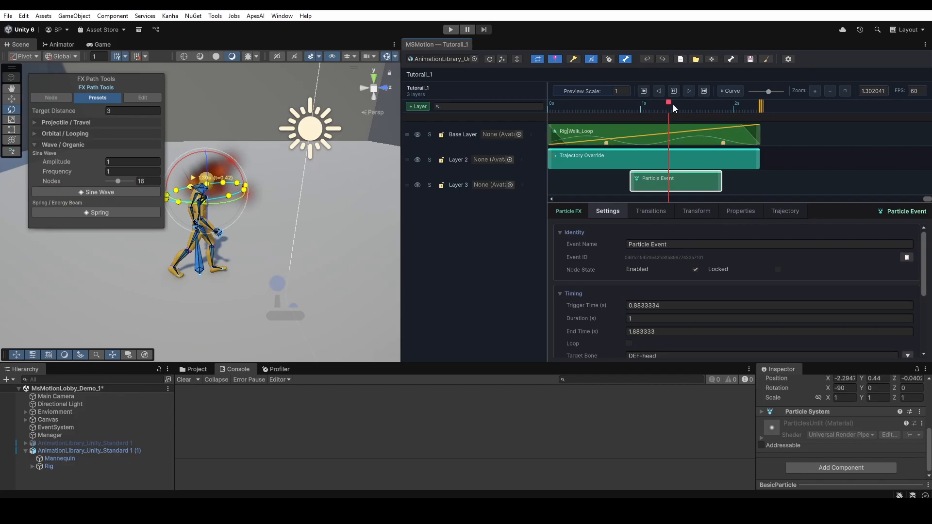
drag(673, 104, 695, 143)
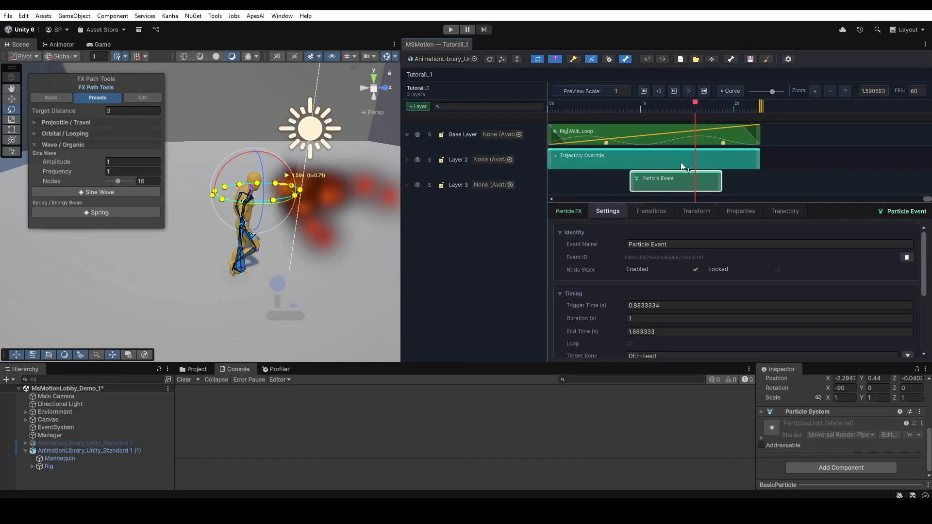
drag(695, 109, 703, 144)
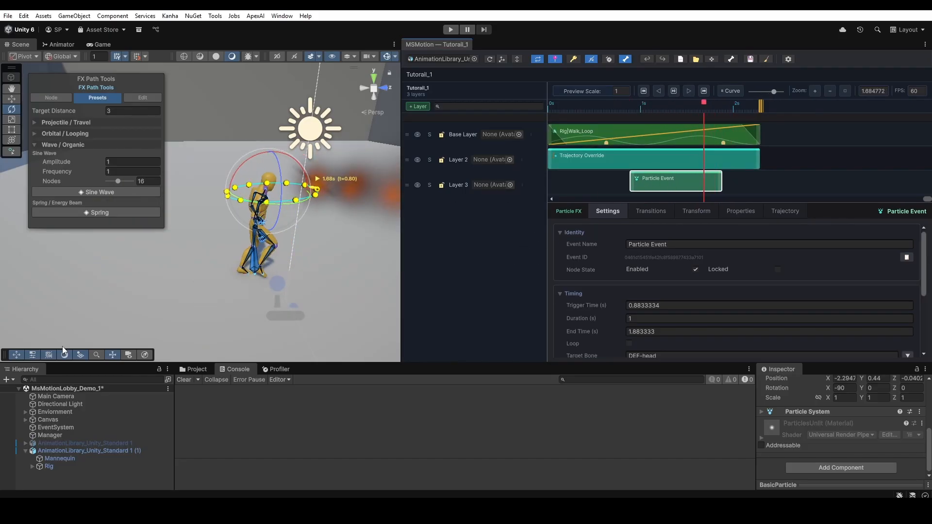
Raise the ring of path nodes above the character's head and adjust its tilt so it sits roughly level
click(12, 99)
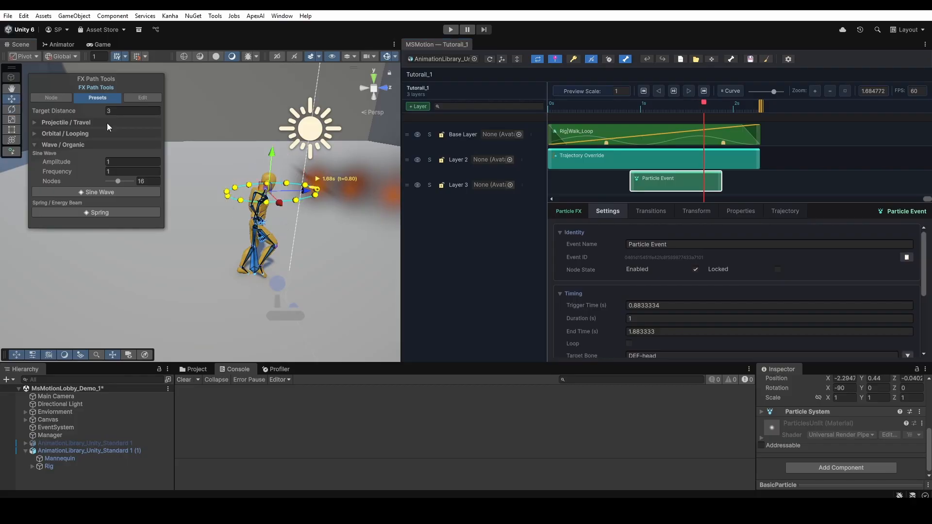
drag(272, 155, 273, 133)
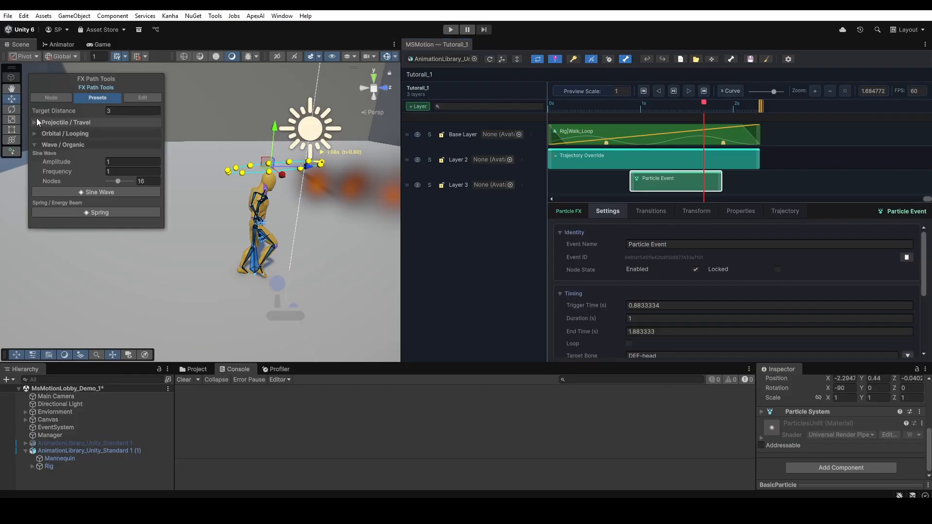
click(15, 110)
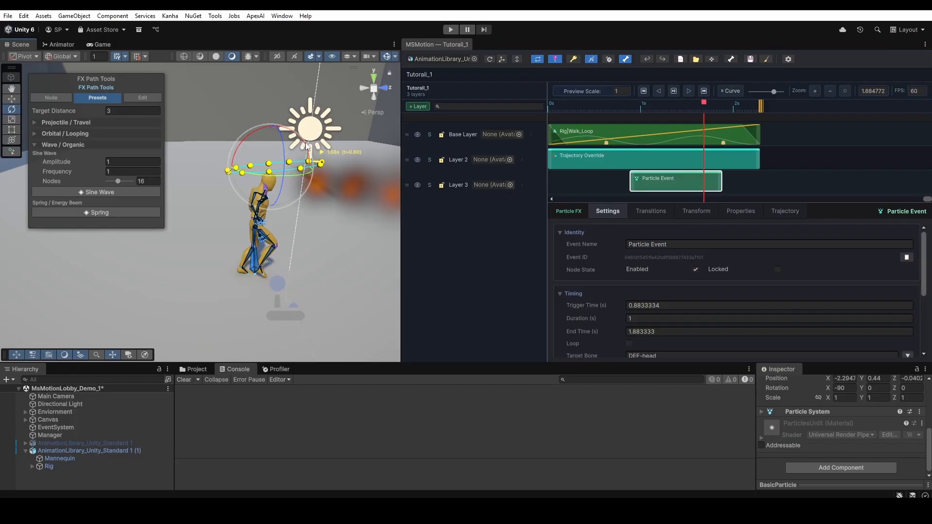
drag(306, 146, 281, 154)
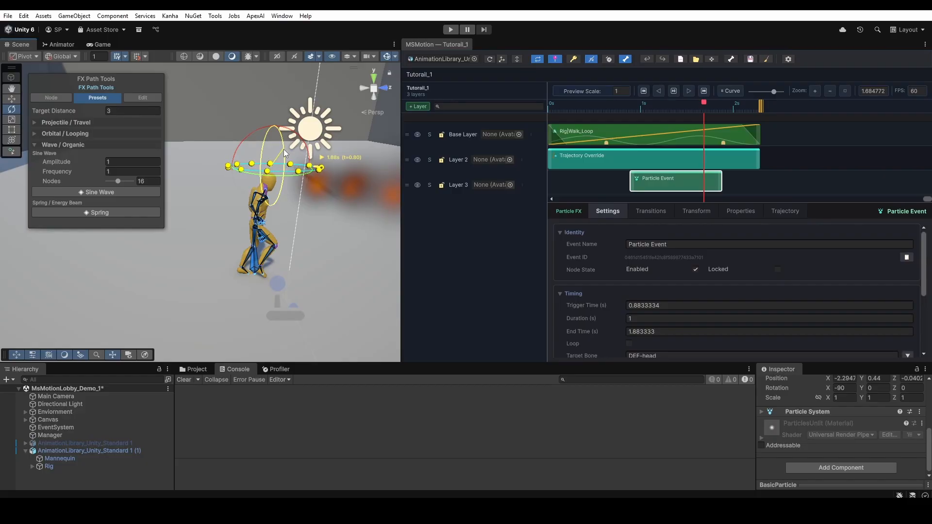
drag(284, 149, 275, 161)
alt+drag(266, 244, 296, 249)
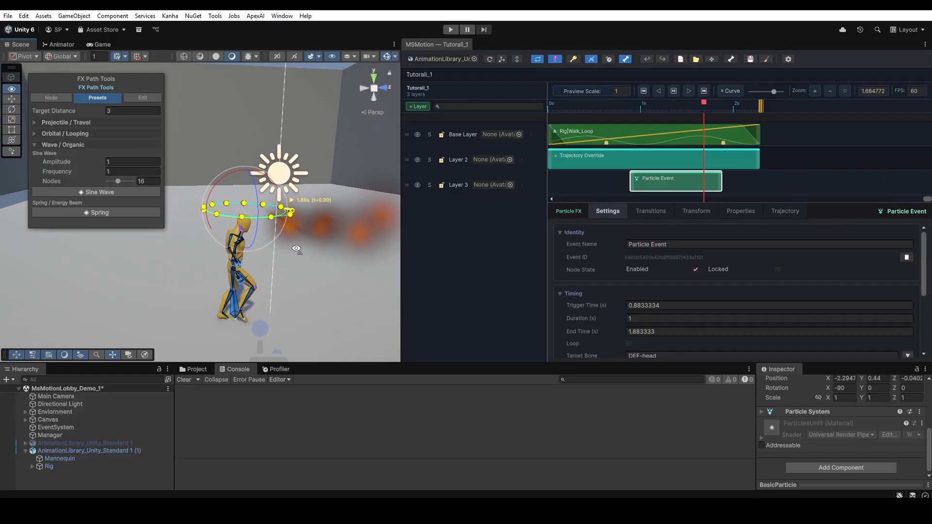
Extend the Particle Event's start back to 0 s while keeping its end at about 1.88 s, and preview the animation
click(644, 90)
click(673, 89)
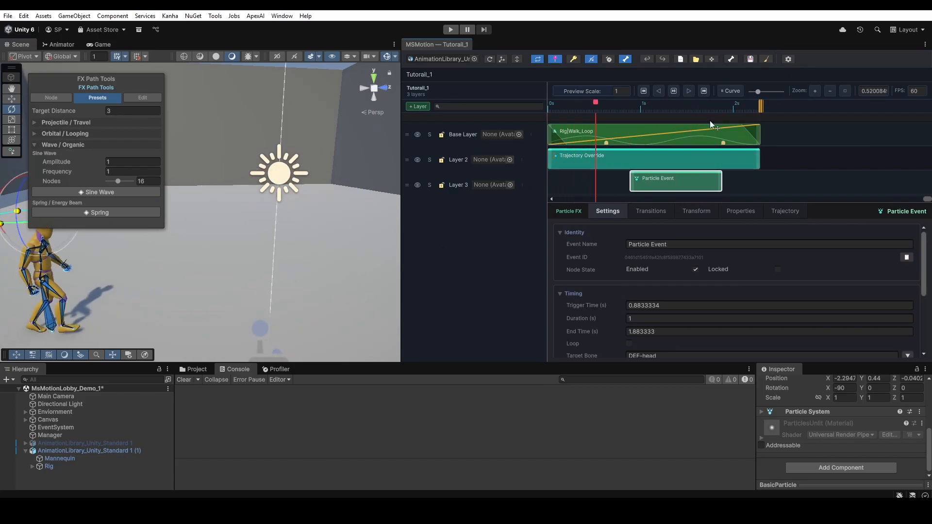
drag(604, 179, 551, 180)
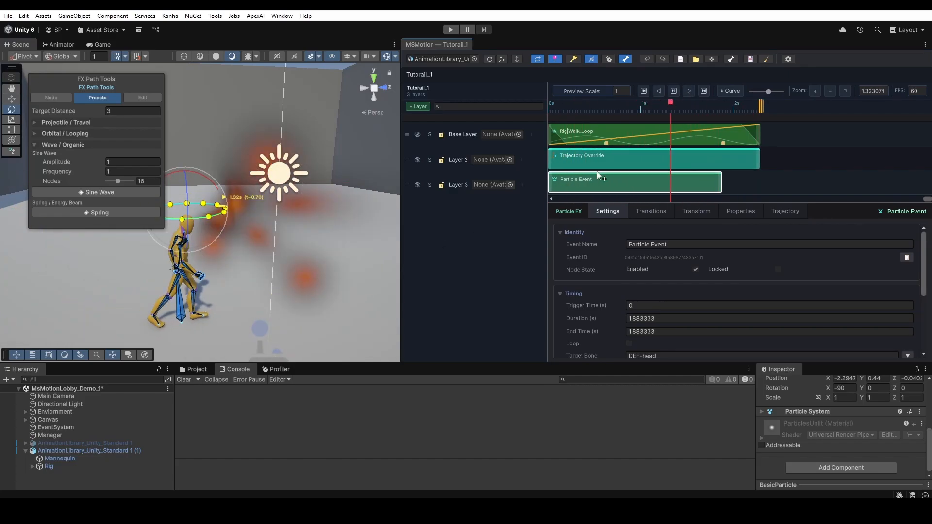
click(644, 91)
click(673, 91)
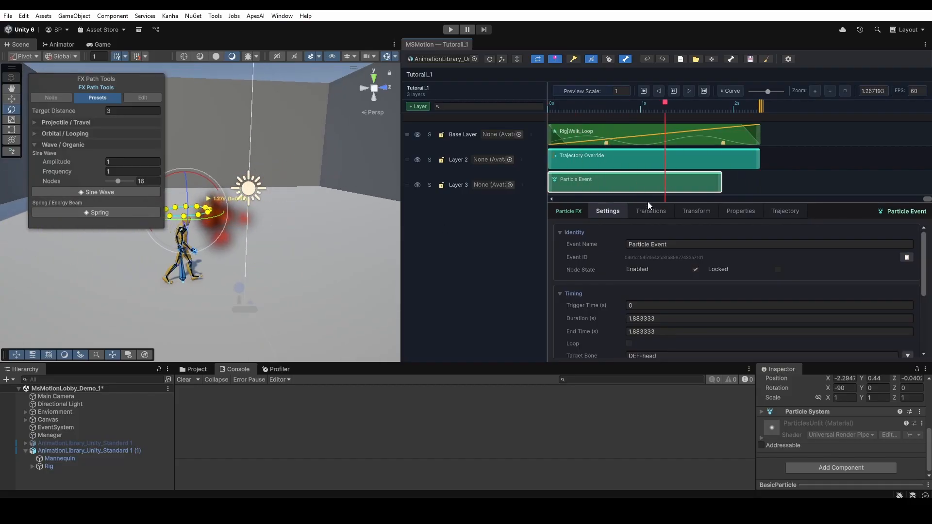
drag(647, 203, 641, 221)
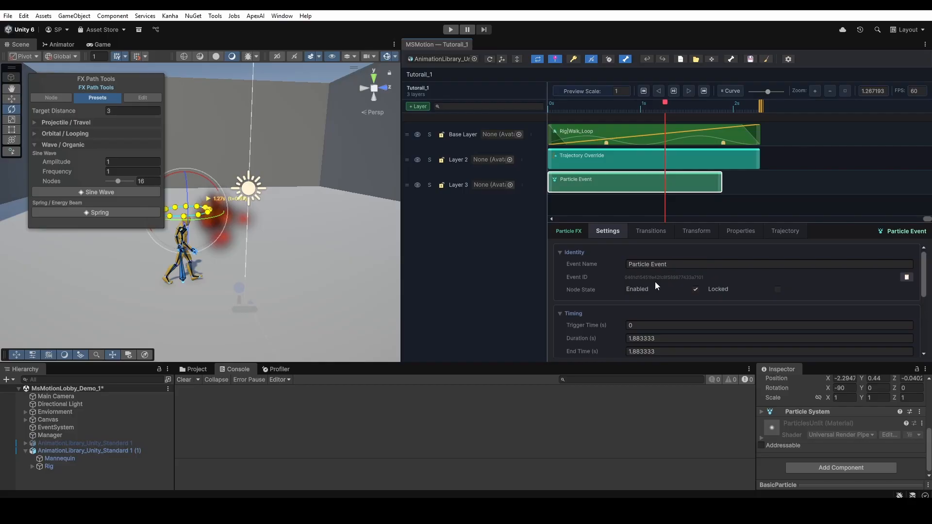
Export the composition as an Anim Clip with an FX manifest and an Animation Config
click(750, 58)
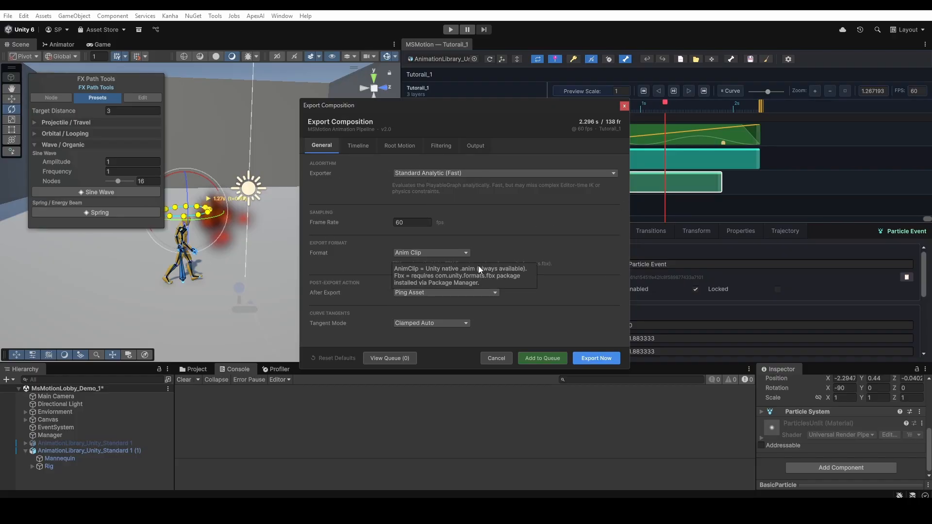
click(596, 359)
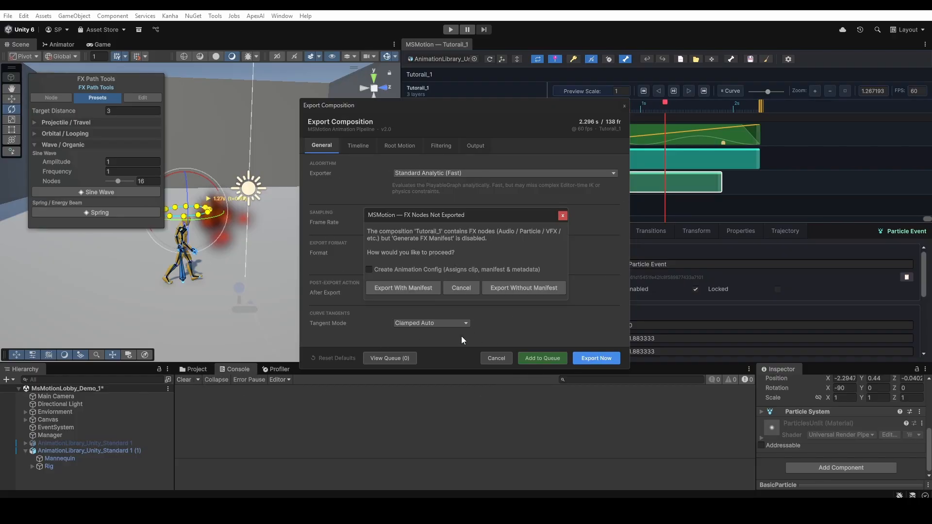
click(369, 270)
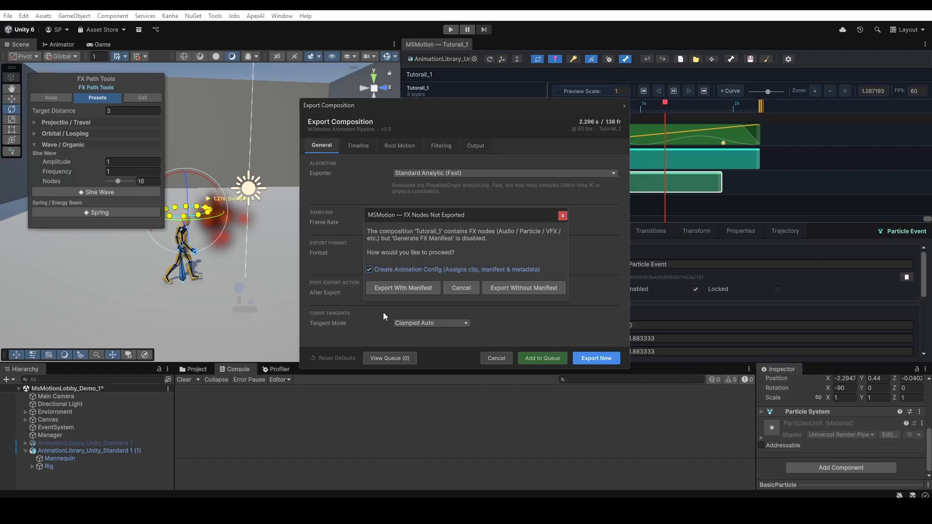
click(395, 287)
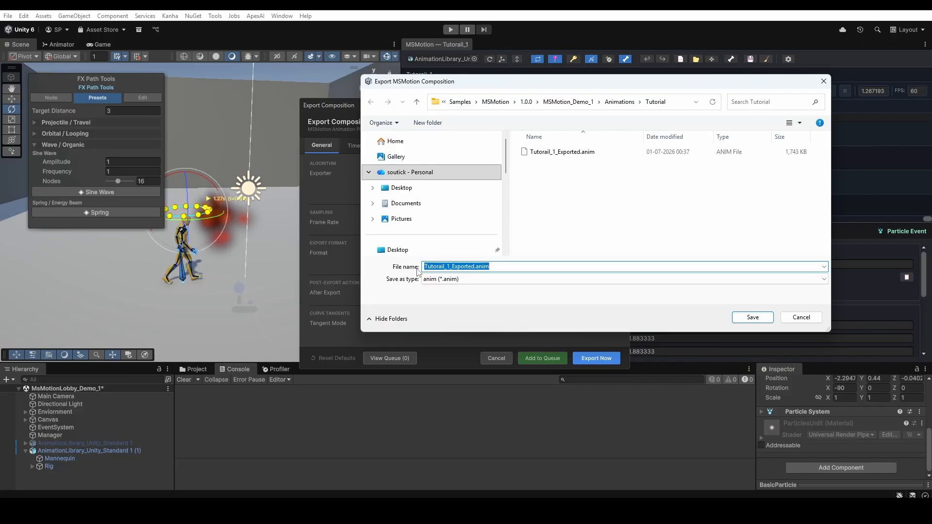
Save the export as Tutorail_1_Exported.anim in the Animations/Tutorial folder, replacing the existing file
click(443, 102)
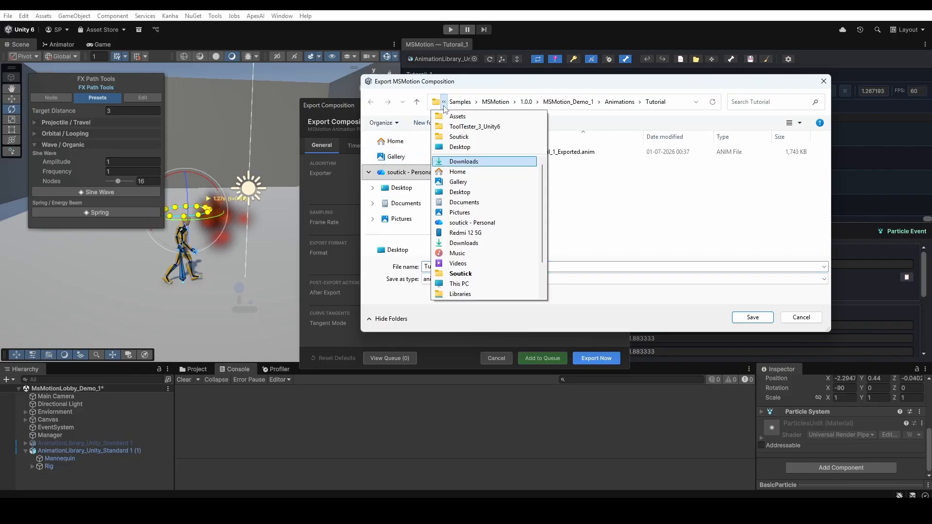
click(658, 190)
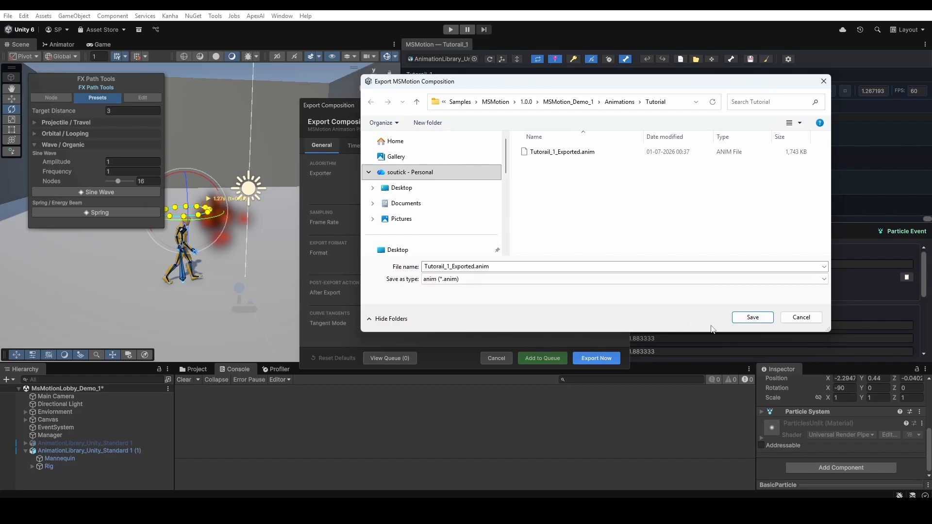
click(750, 318)
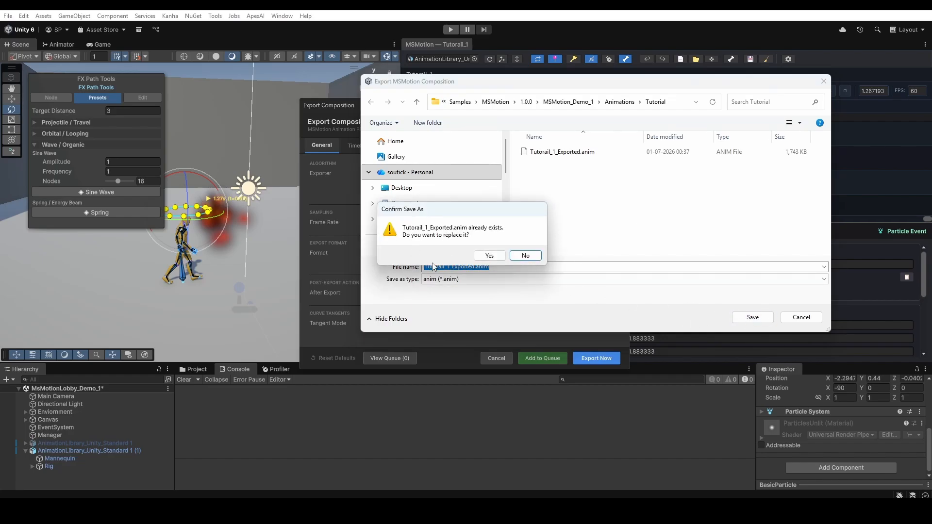
click(489, 256)
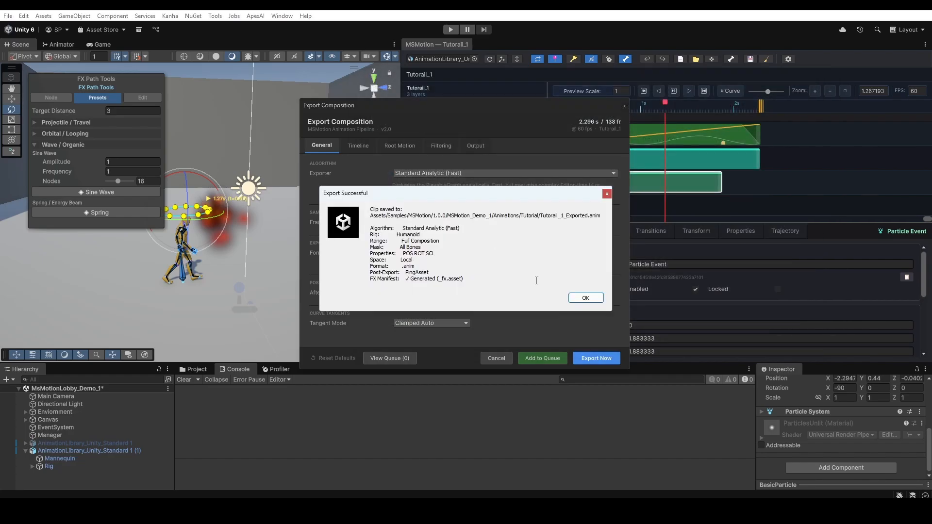
click(584, 296)
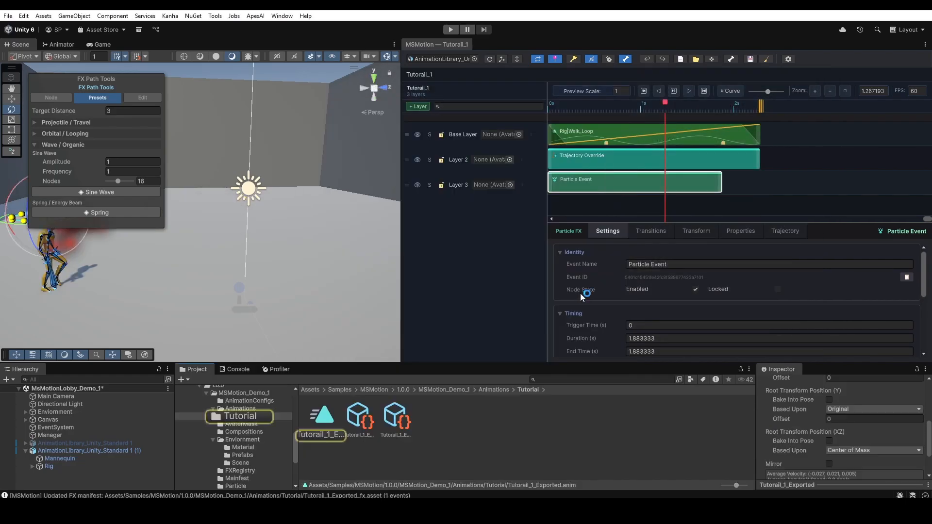
Examine the settings of the exported FX manifest and of the animation config asset in the Tutorial folder
click(369, 419)
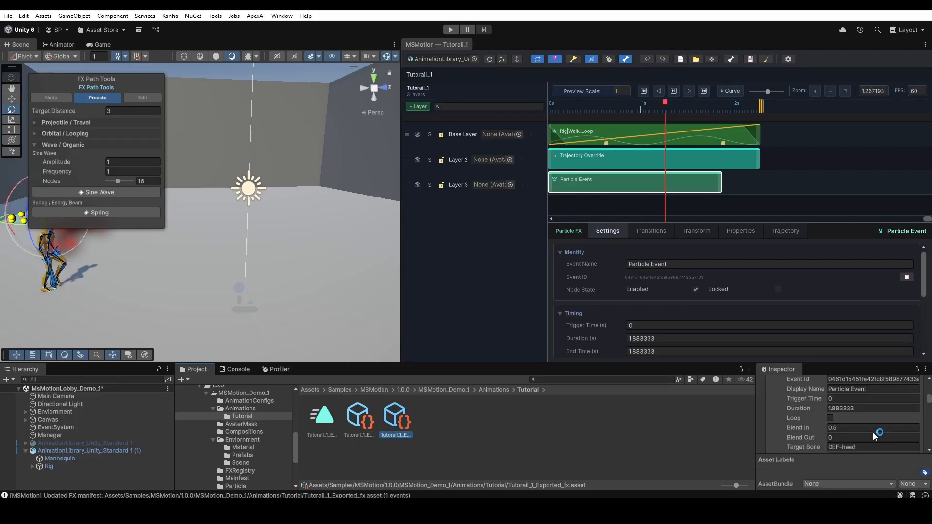
click(368, 419)
scroll(794, 452, down, 3)
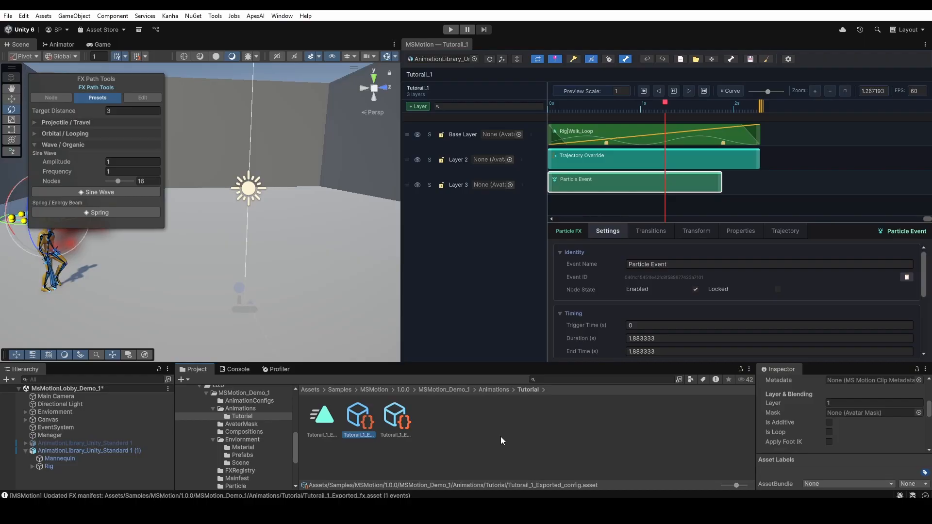
Create a scene named Tutorial_1_Demo in the Enviornment/Scene folder and open it, saving the changes to MsMotionLobby_Demo_1
click(474, 390)
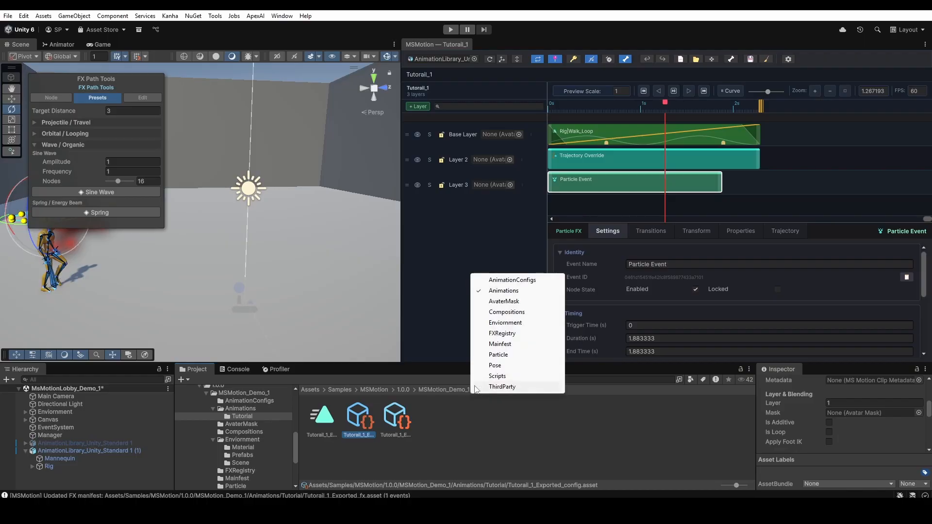
click(497, 323)
double_click(404, 421)
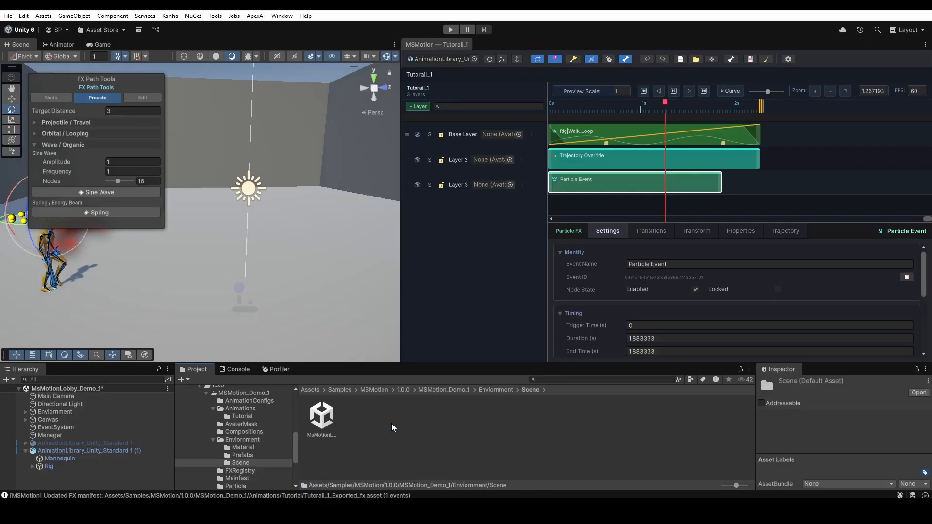
right_click(391, 425)
mouse_move(437, 118)
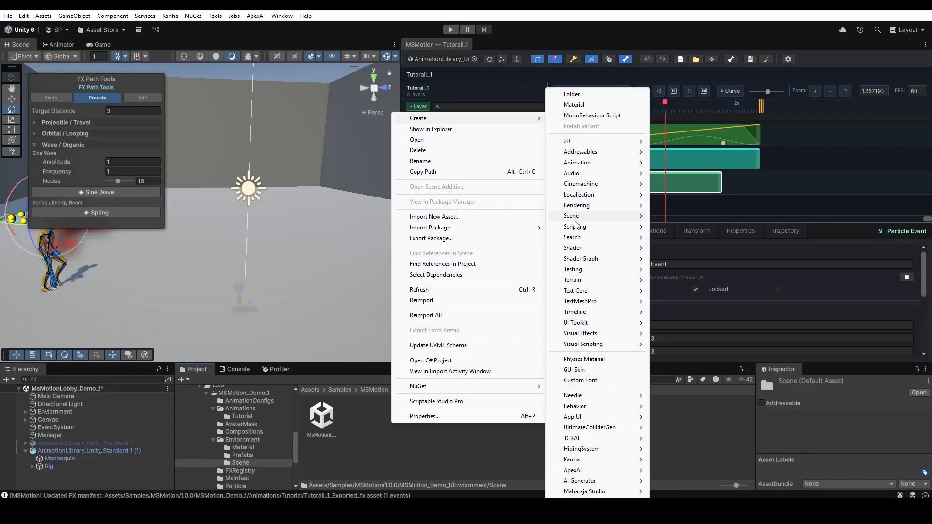
mouse_move(571, 215)
click(674, 216)
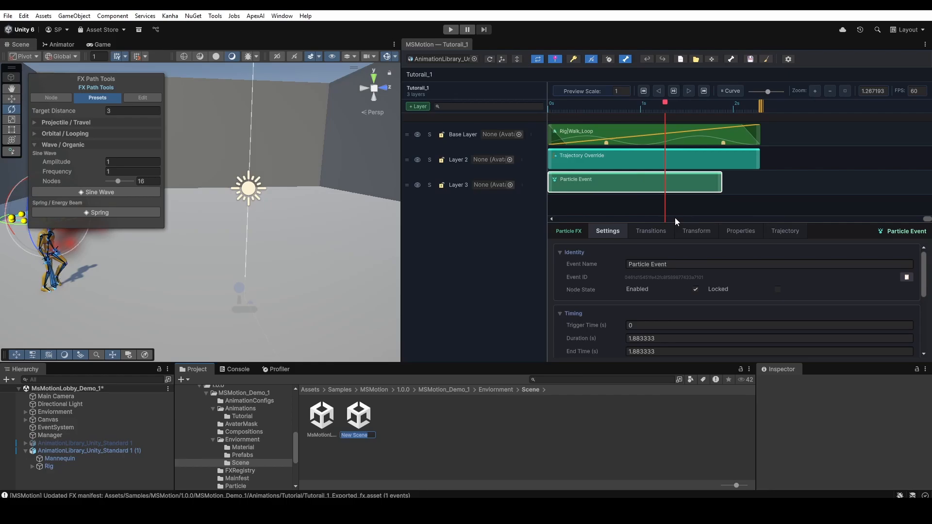
text(Tutorial_1_De)
text(mo)
key(Return)
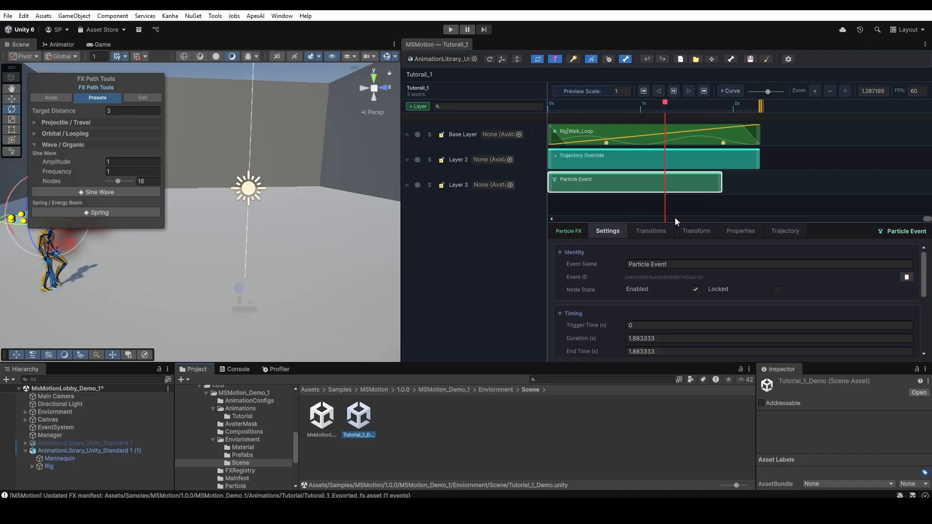
double_click(355, 415)
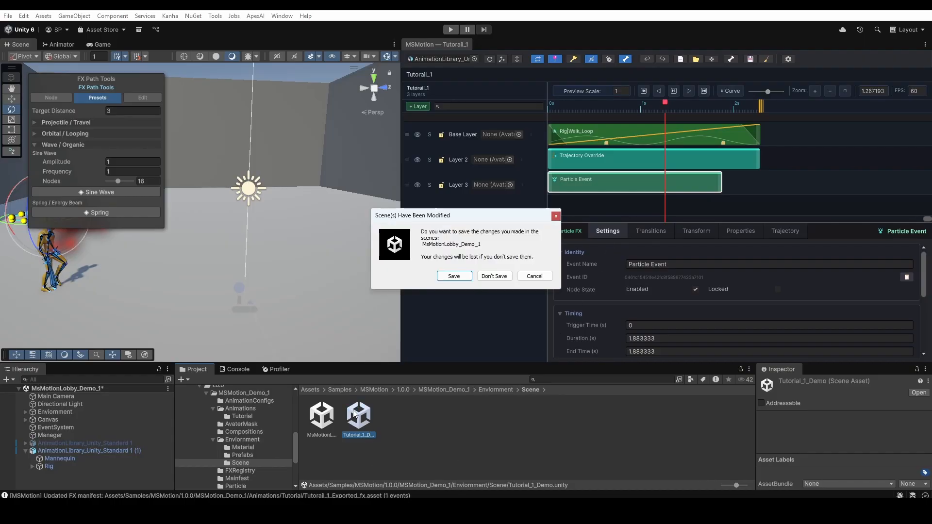
click(452, 276)
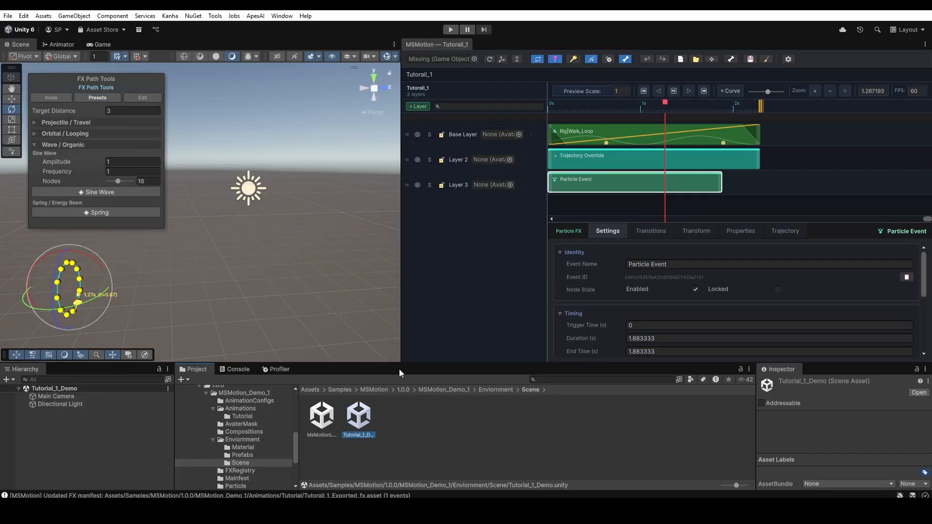
Close the MSMotion window and show the Game view docked with the Scene and Animator views
click(691, 141)
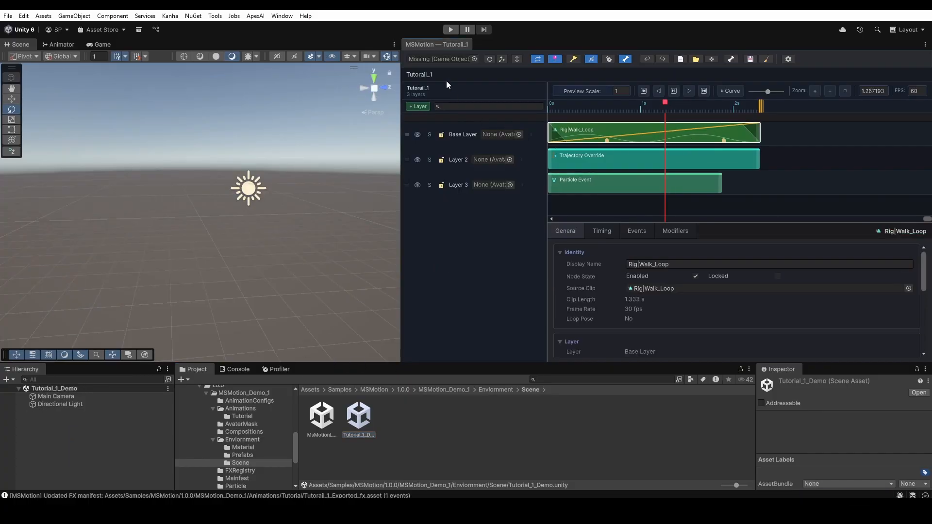
right_click(456, 44)
click(462, 56)
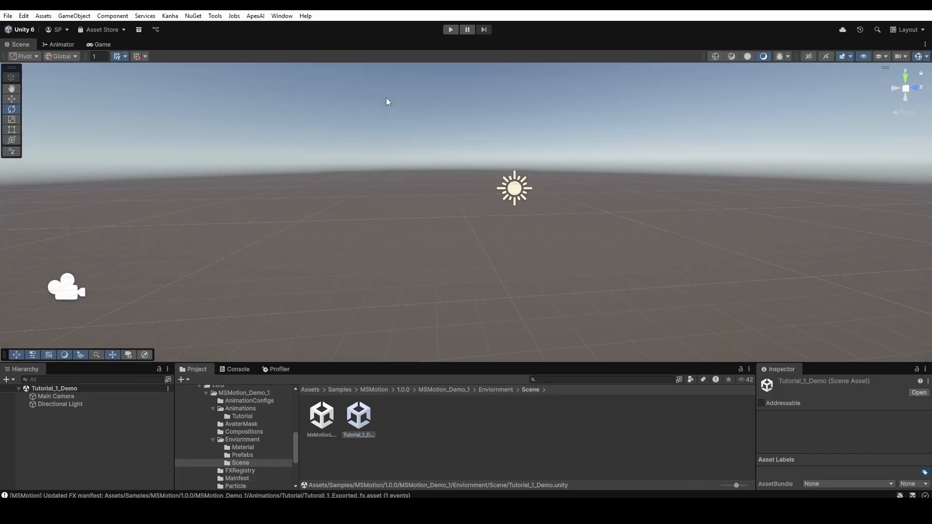
drag(99, 44, 662, 117)
drag(469, 79, 295, 51)
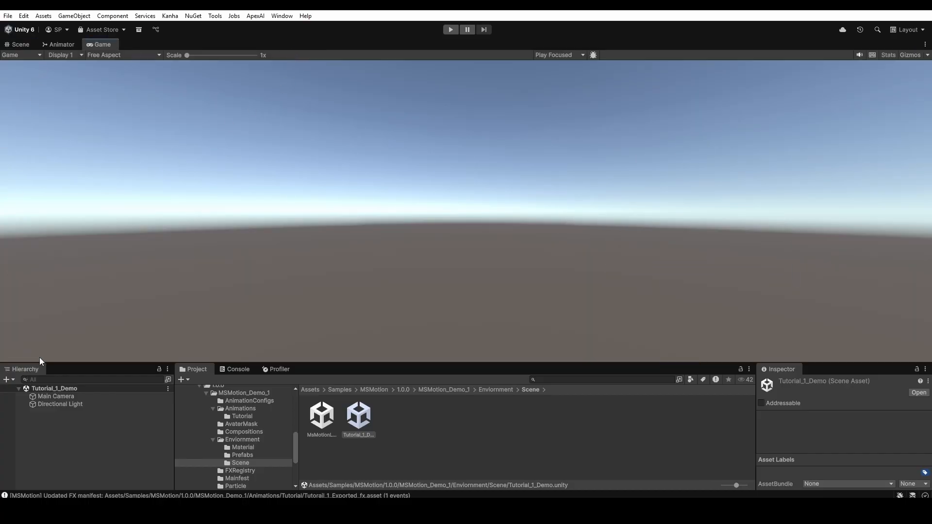
Open the MsMotion Composition Editor, dock it beside the Game view and widen it to about half the window
click(906, 29)
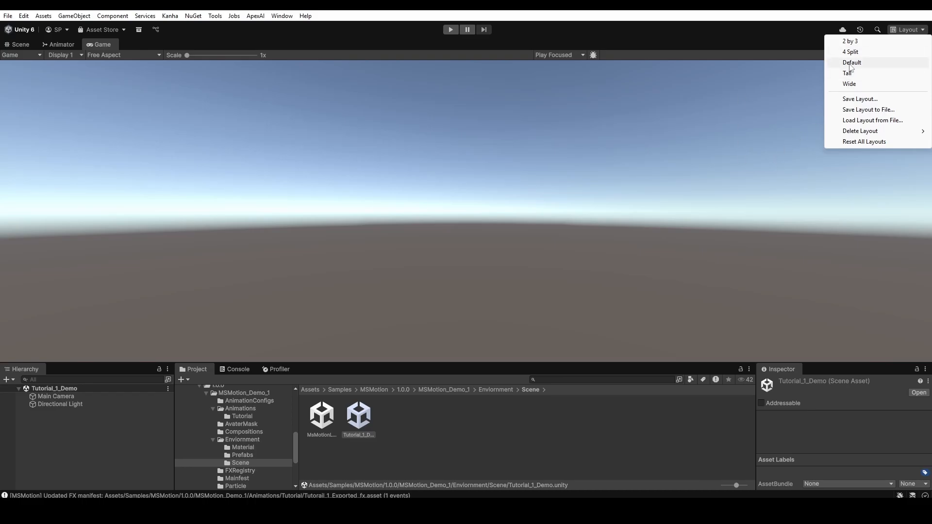
click(504, 415)
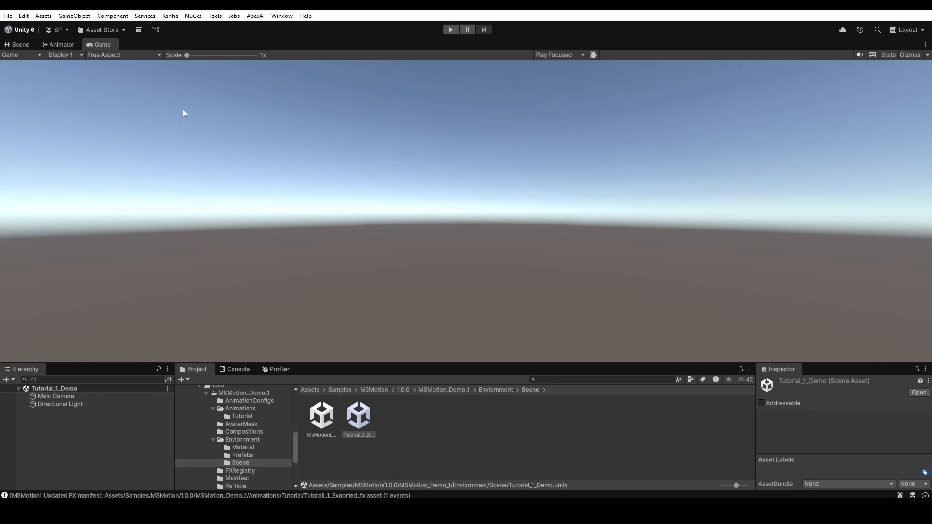
click(215, 16)
mouse_move(252, 49)
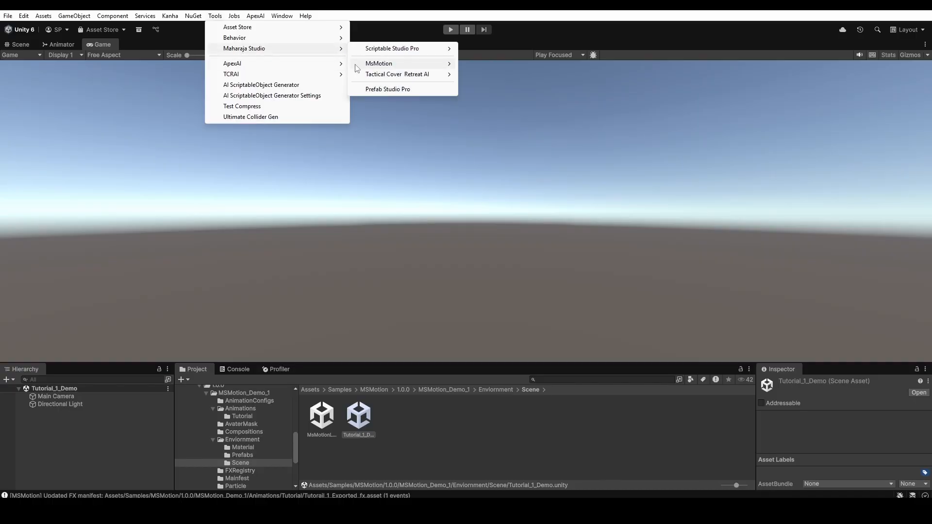
mouse_move(389, 63)
click(499, 84)
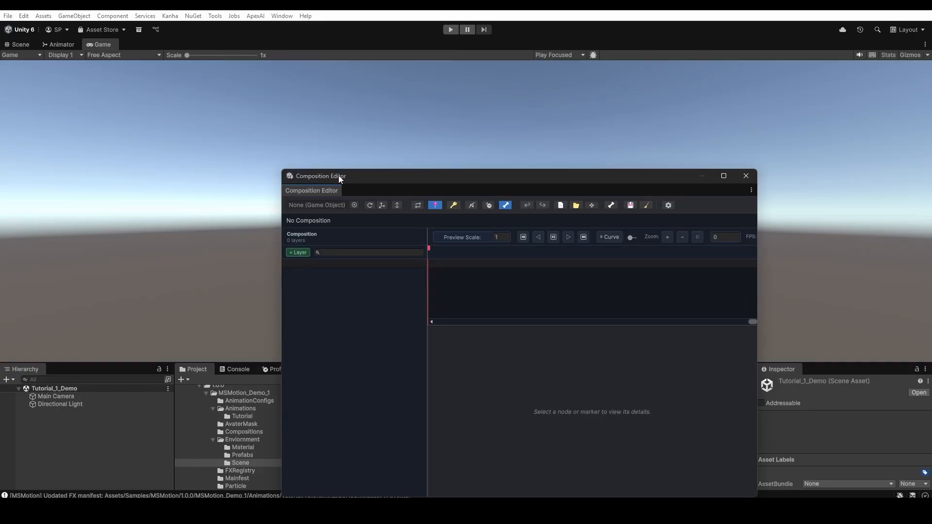
drag(311, 191, 898, 154)
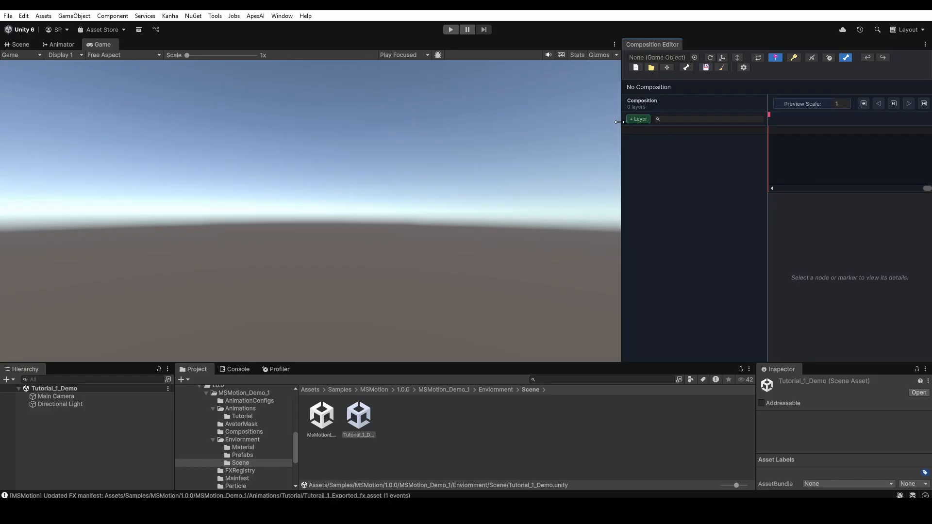
drag(620, 125, 443, 153)
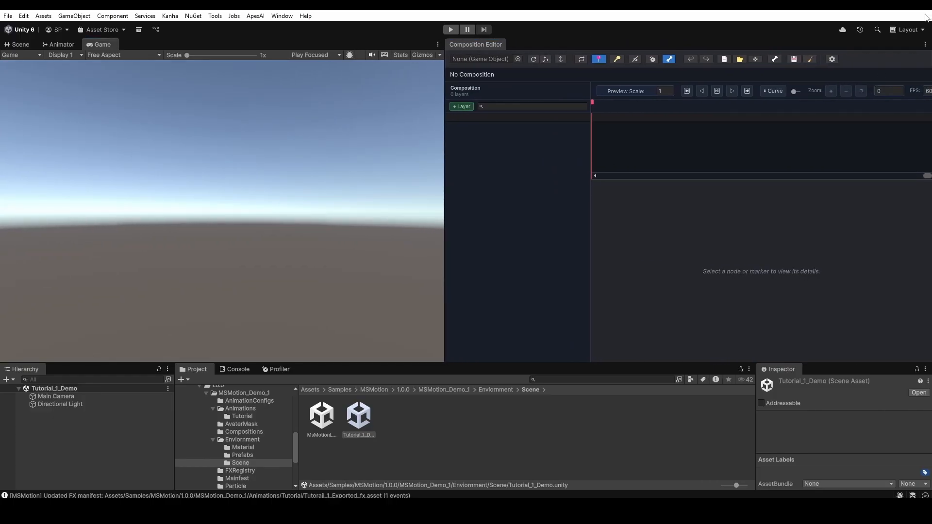
Save the current window arrangement as a layout named MSMotion_Layout and switch to the Default layout
click(908, 30)
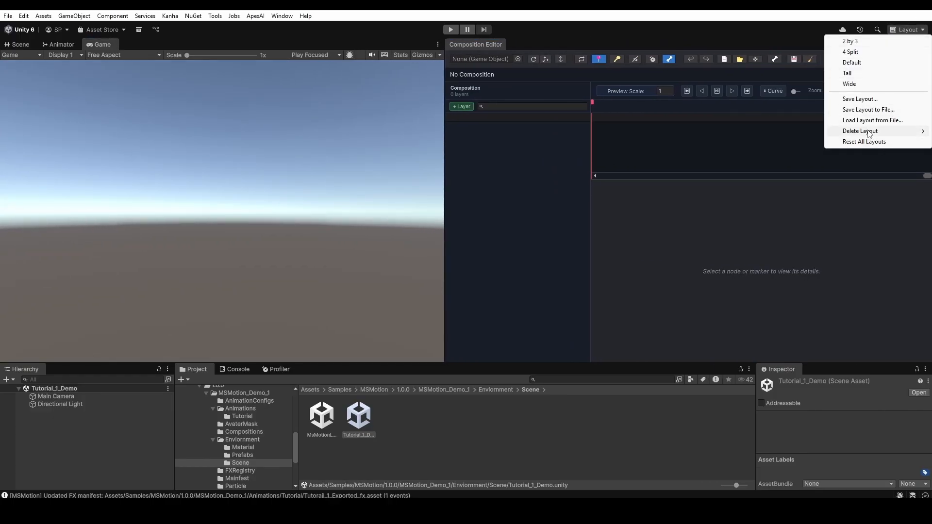
click(859, 99)
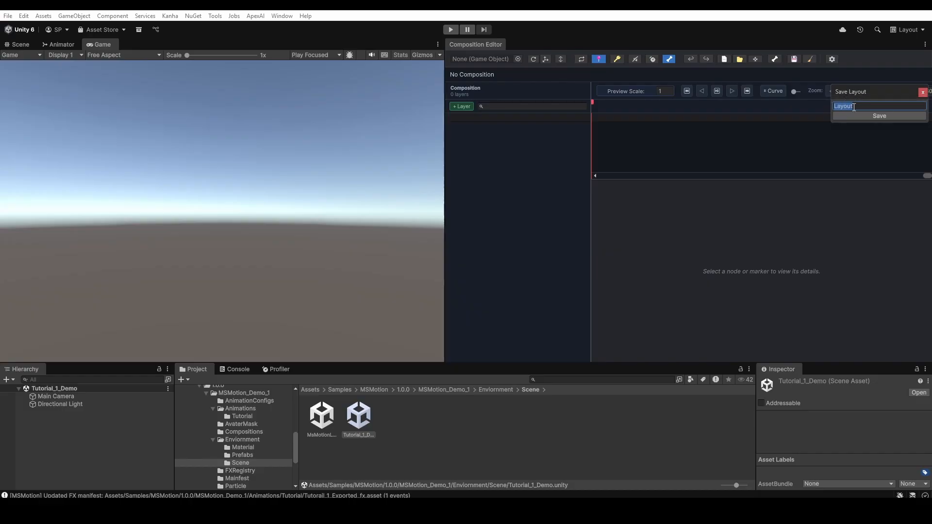
text(MSMotionLayout_)
key(Return)
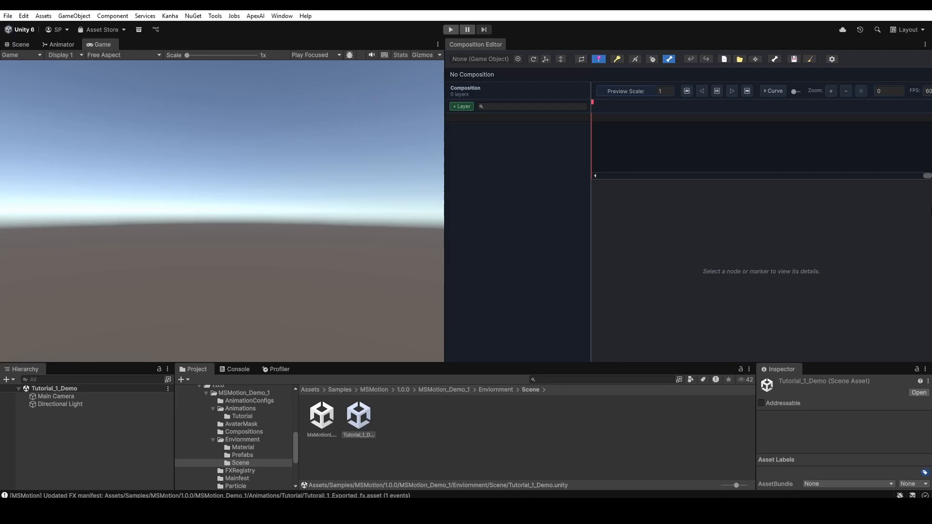
click(907, 29)
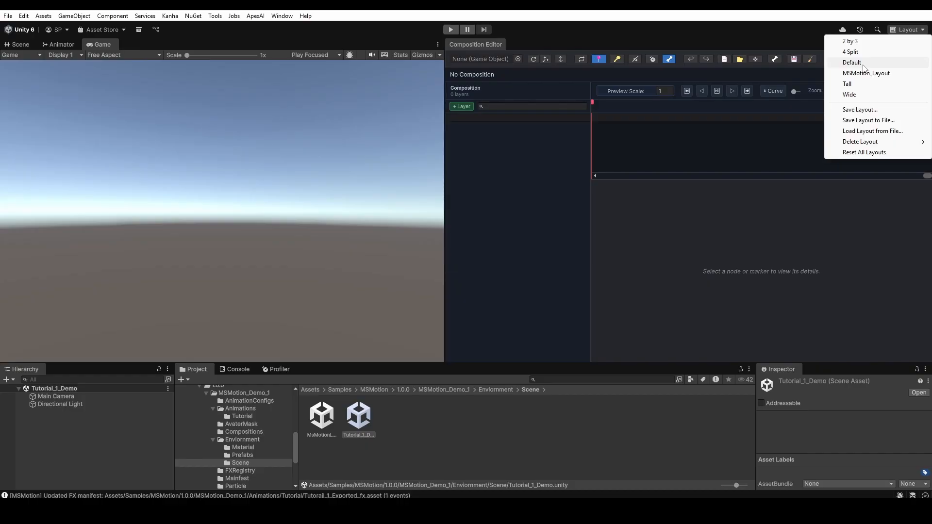
click(854, 63)
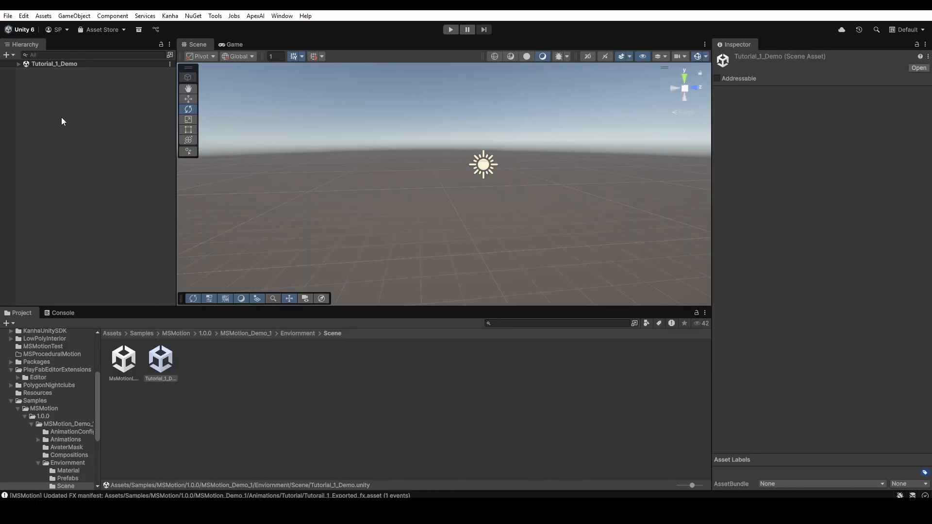
Place the AnimationLibrary_Unity_Standard 1 model from the ThirdParty folder in the Tutorial_1_Demo scene and inspect its Mannequin and Rig children
click(18, 63)
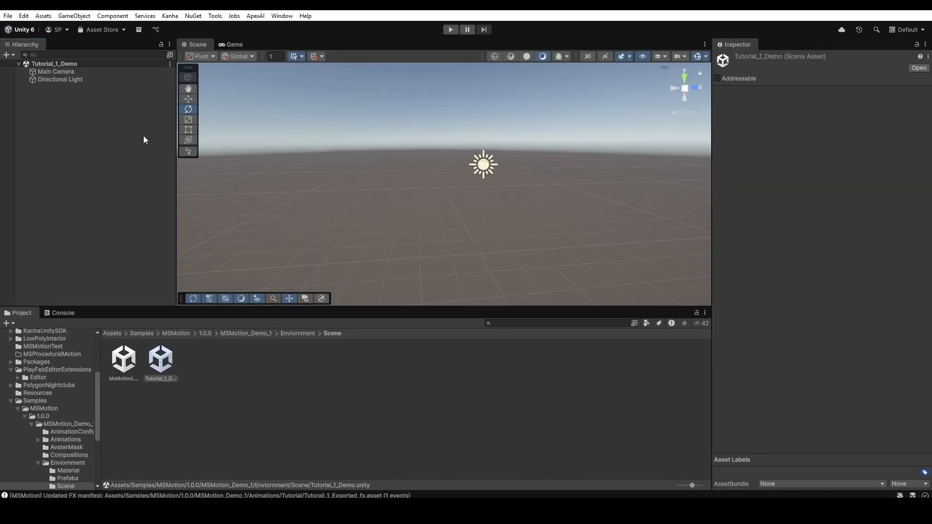
click(271, 335)
click(296, 449)
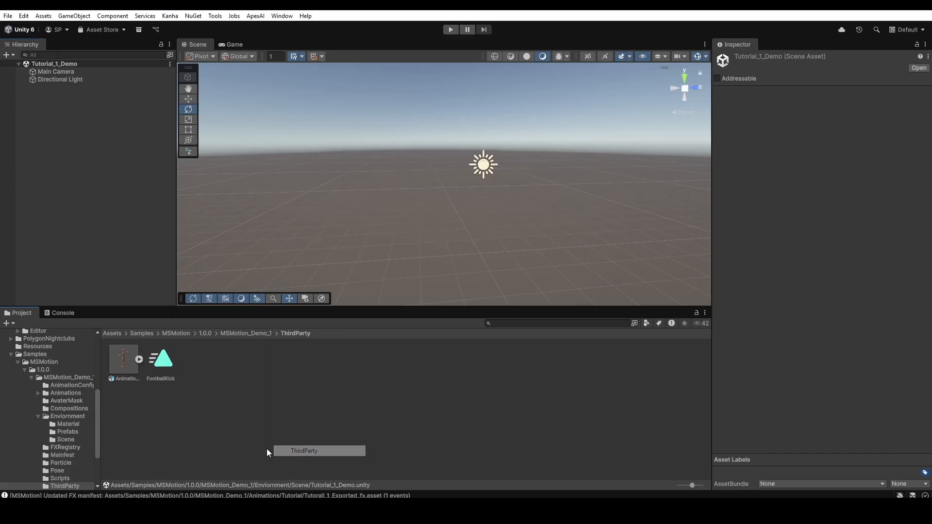
click(124, 360)
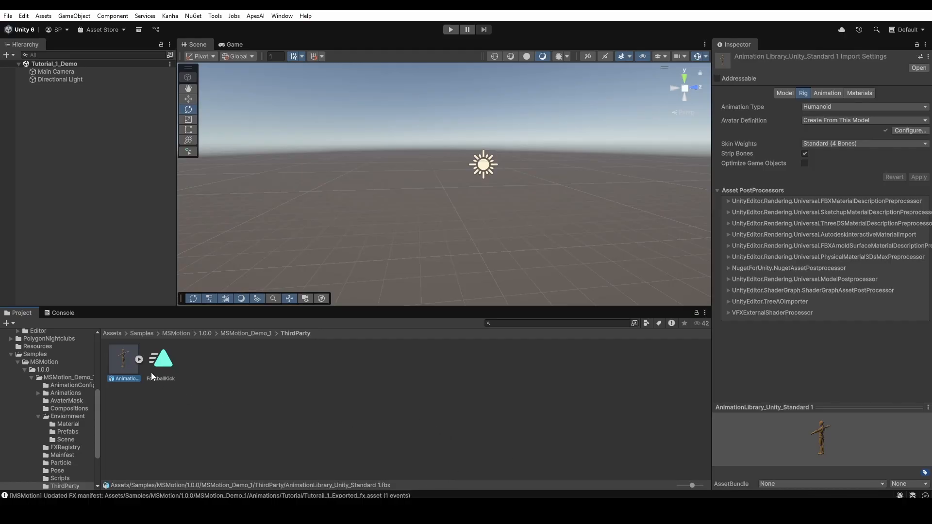
drag(129, 357, 56, 154)
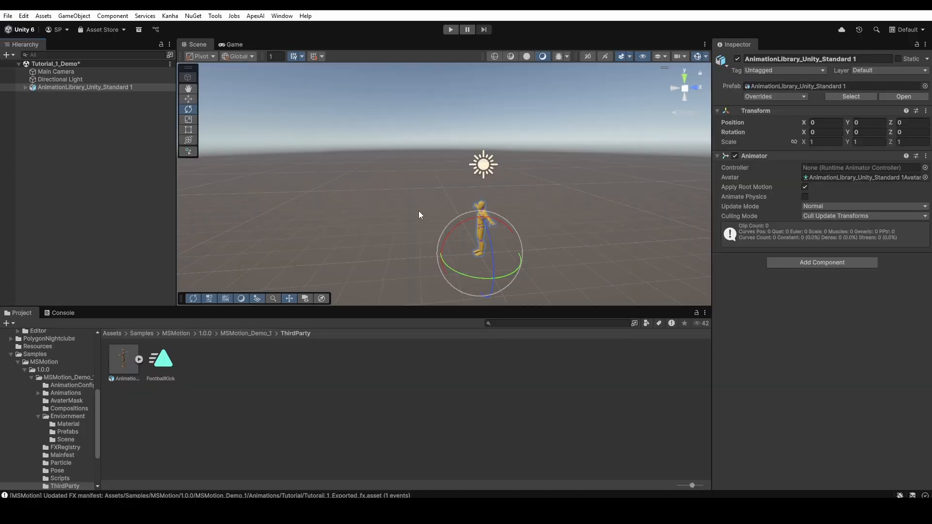
right_drag(418, 210, 248, 208)
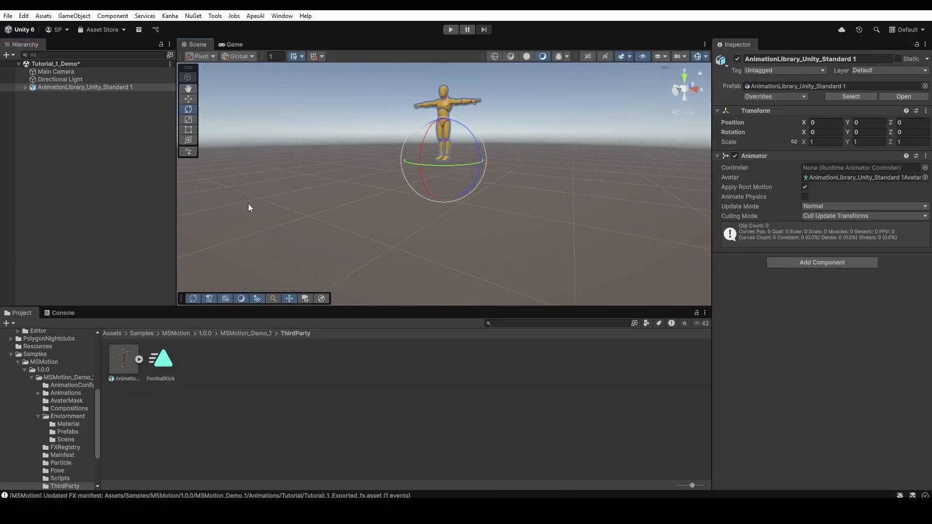
click(25, 88)
click(48, 94)
click(46, 102)
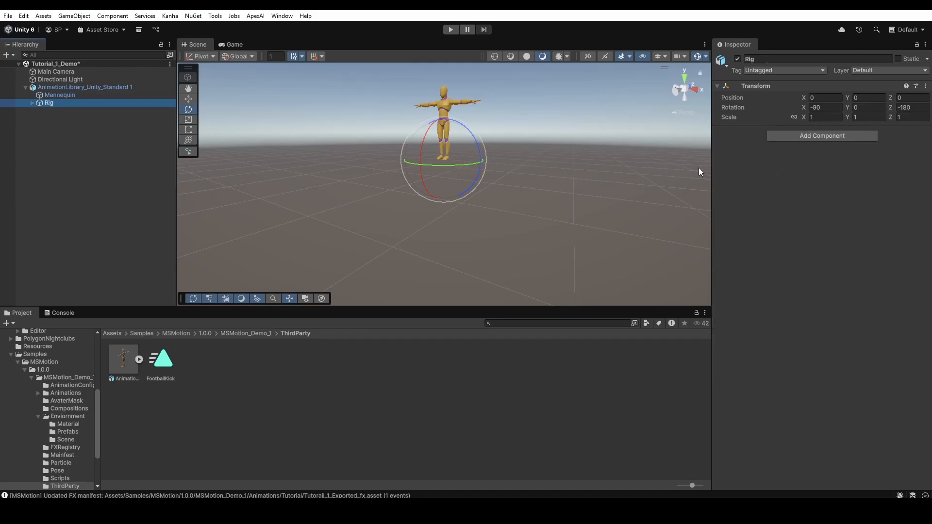
Add the MsMotion FX Player component to the AnimationLibrary_Unity_Standard 1 root object
click(71, 88)
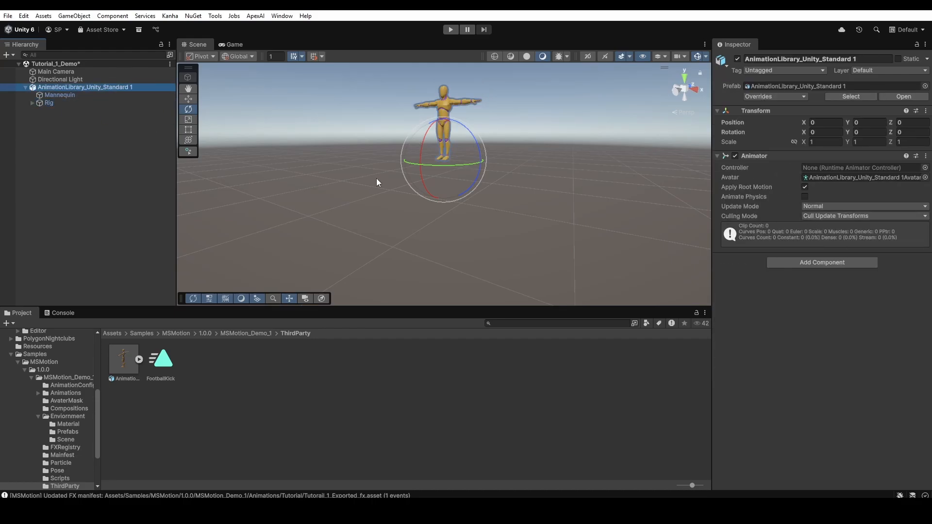
middle_drag(339, 164, 362, 216)
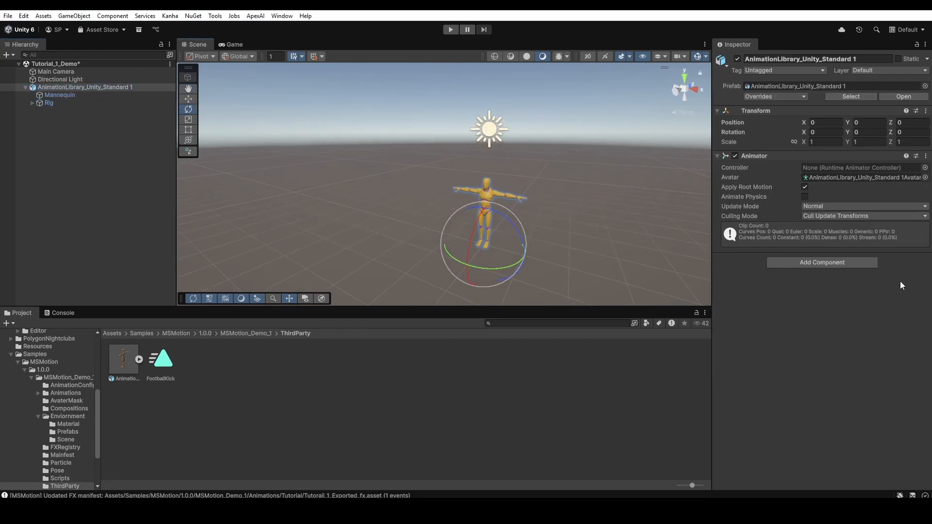
click(862, 264)
key(BackSpace)
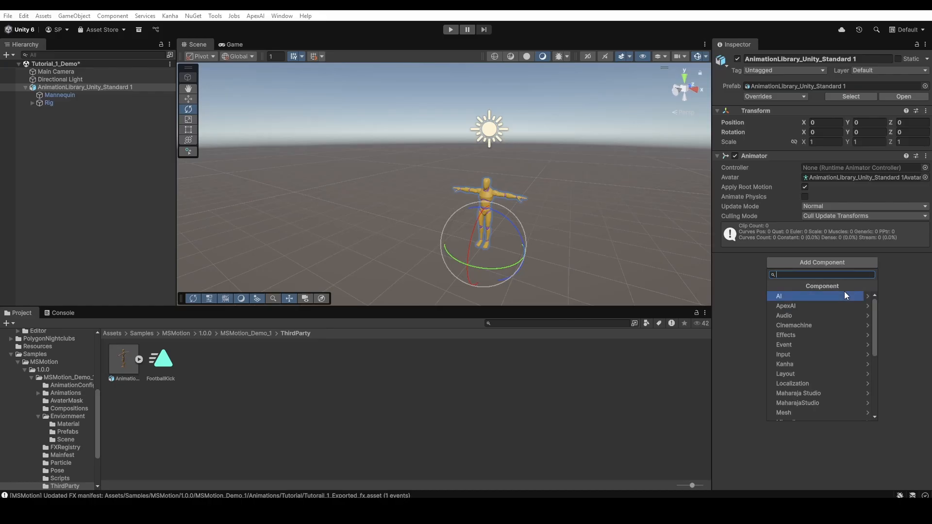
click(814, 393)
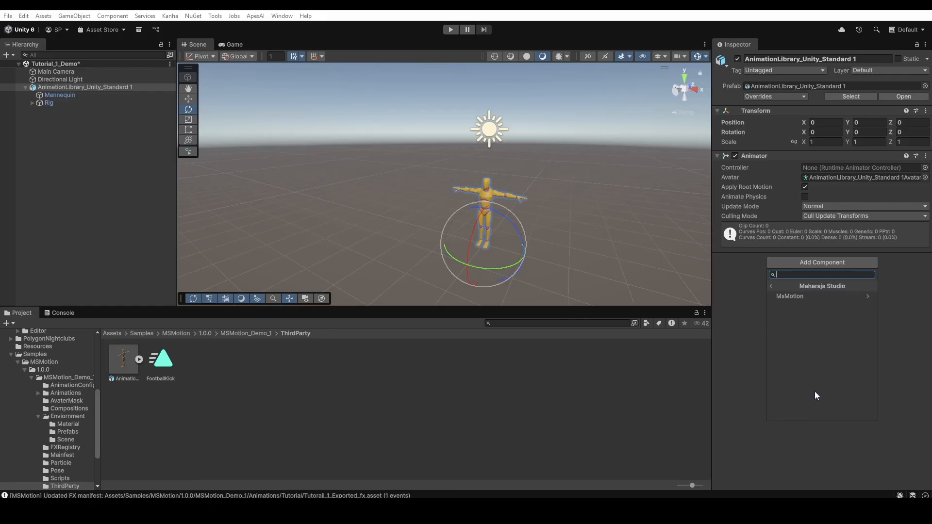
click(798, 297)
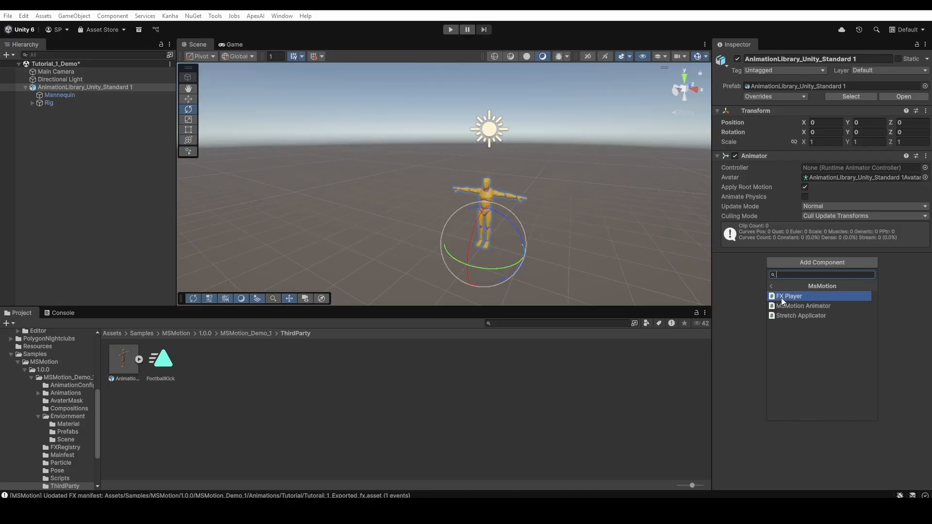
click(816, 297)
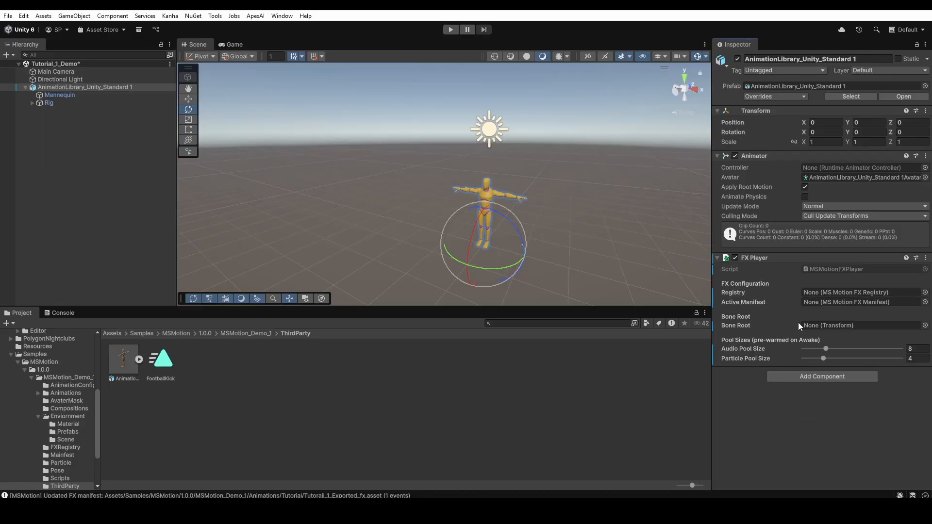
Add the MSMotion Animator component to the character's root object and review its settings together with those of the FX Player
click(783, 375)
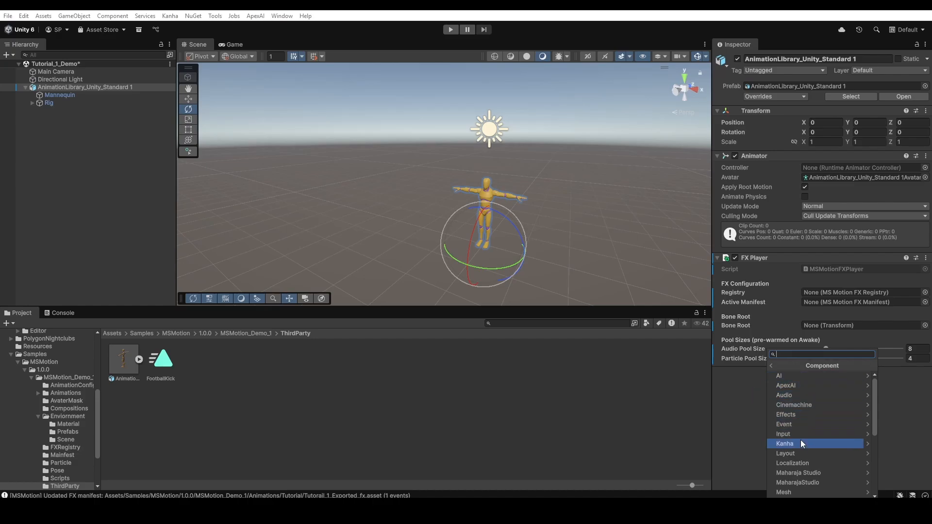
click(802, 470)
click(800, 376)
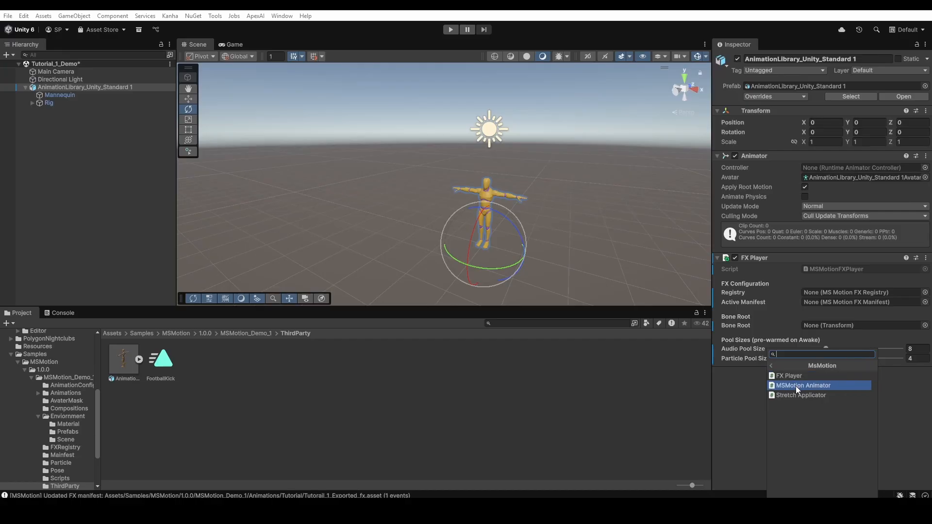
click(796, 386)
scroll(795, 373, down, 2)
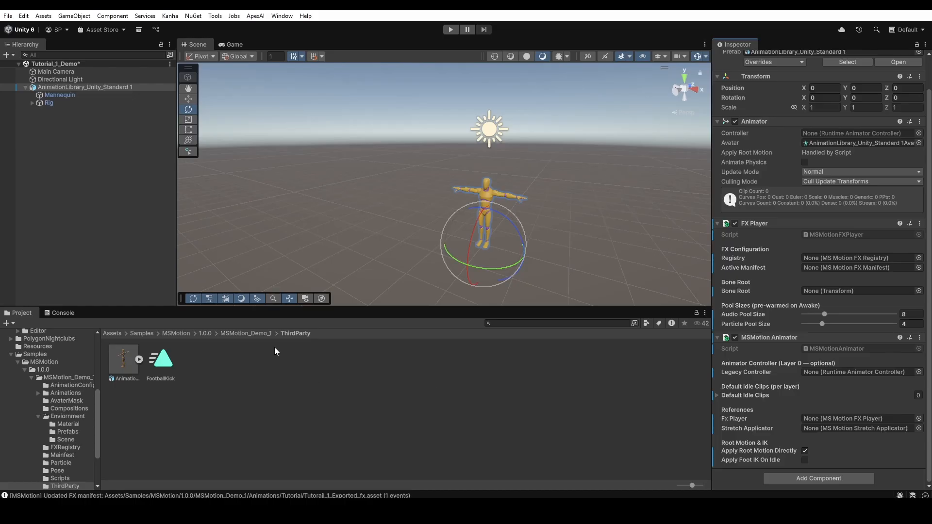
click(281, 334)
click(516, 393)
click(77, 87)
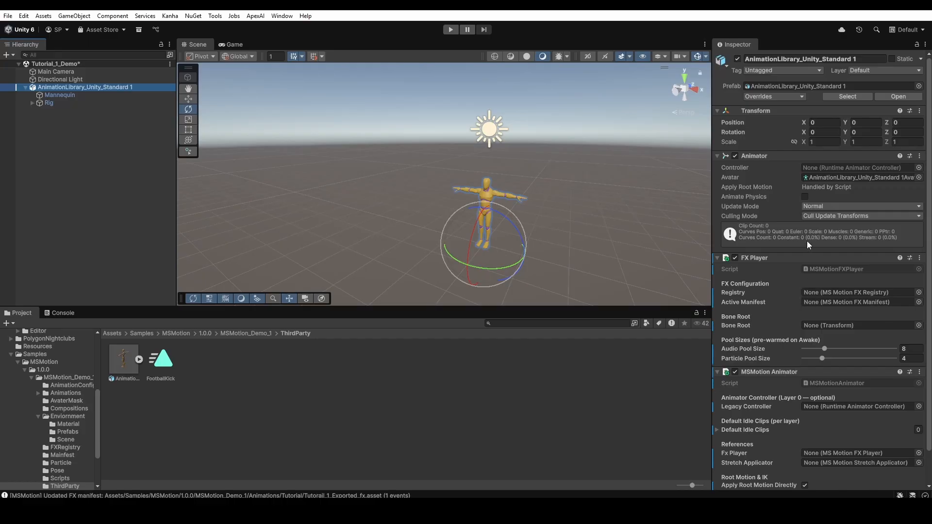
scroll(786, 376, down, 2)
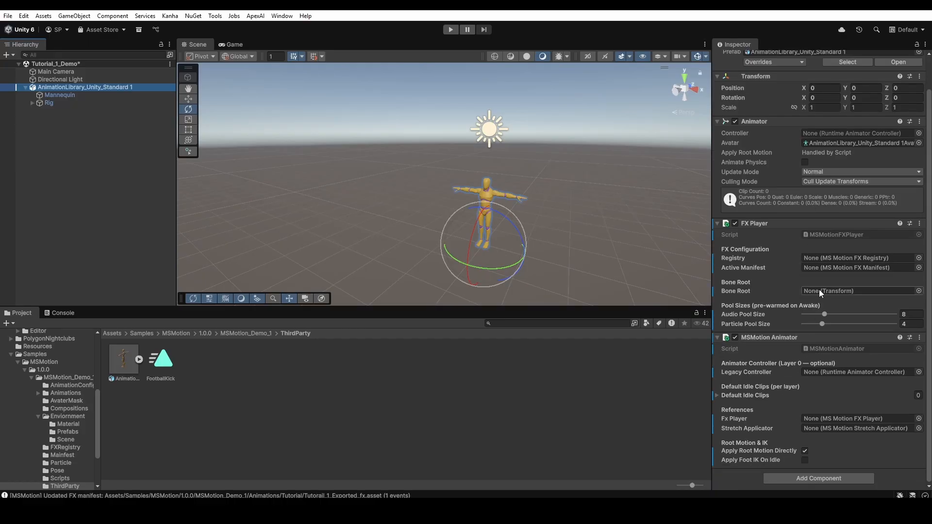
scroll(795, 278, up, 2)
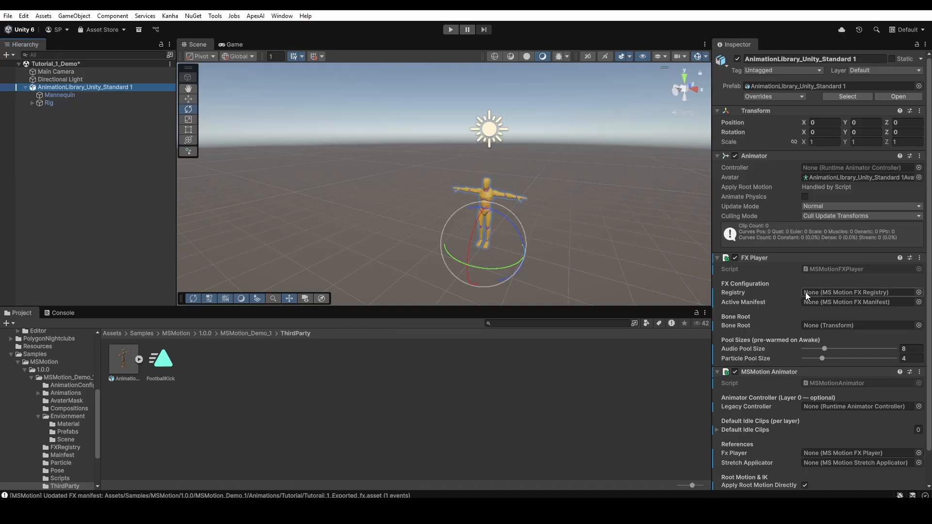
Open MsMotionExampleController from the MSMotion_Demo_1 folder and locate the motion clip used by its Rig|A_TPose state
click(246, 333)
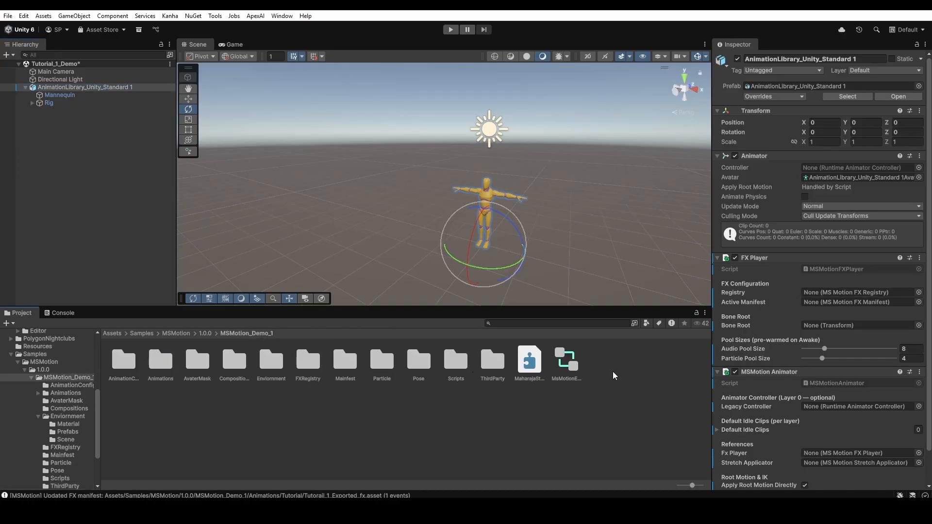
click(576, 367)
double_click(577, 367)
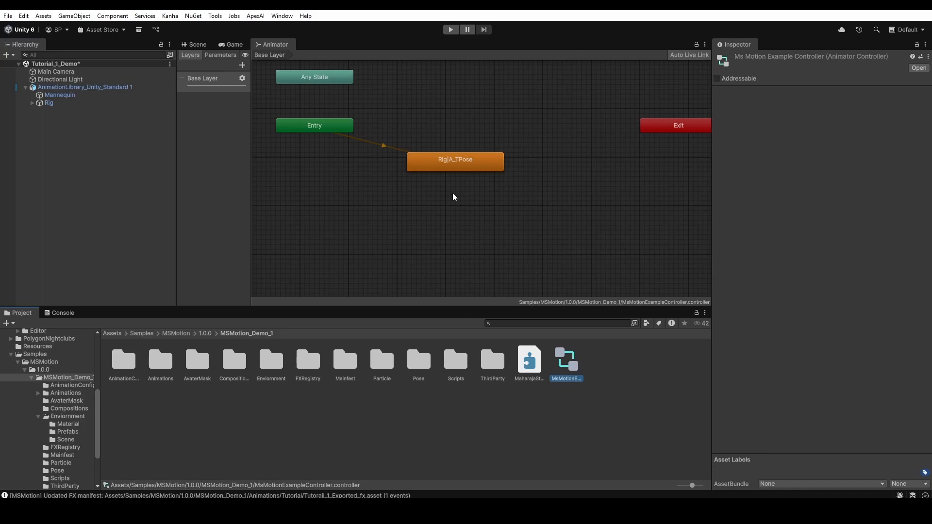
click(467, 158)
click(844, 92)
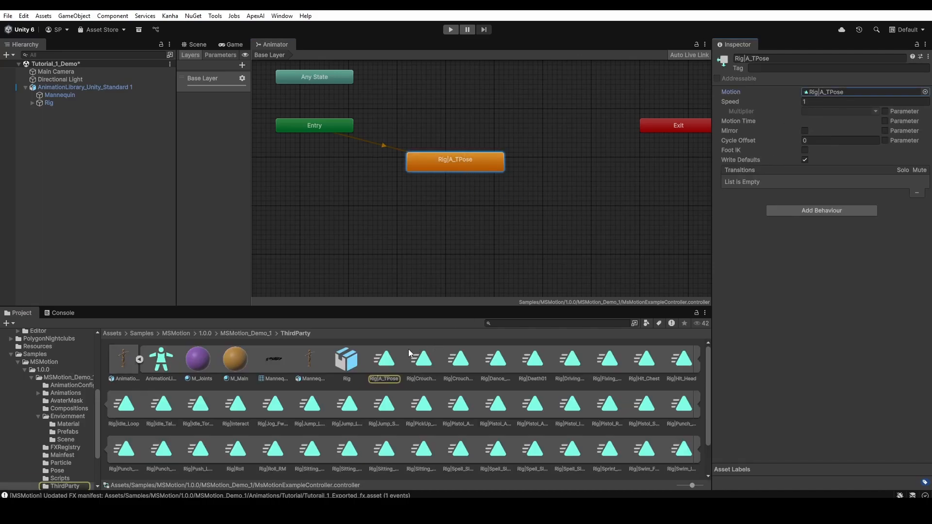
Preview the Rig|A_TPose animation clip in an enlarged preview, then stop playback, shrink the preview and return to the Scene view
click(385, 363)
drag(794, 408, 795, 234)
click(720, 243)
drag(881, 410, 829, 380)
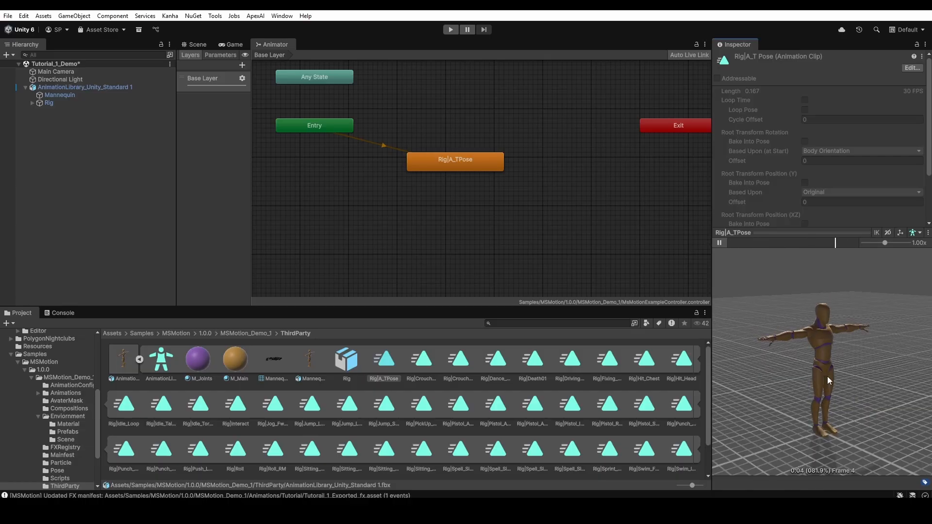
click(720, 244)
drag(741, 237, 740, 344)
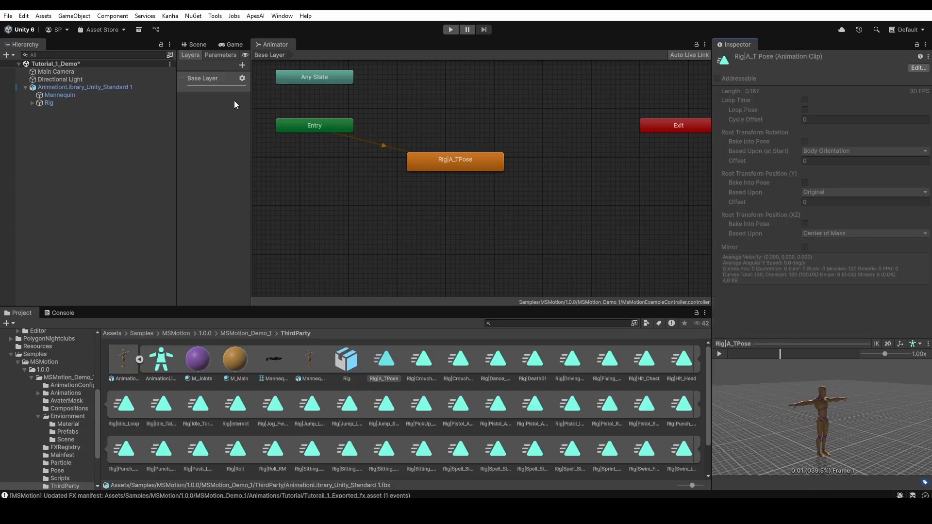
click(196, 44)
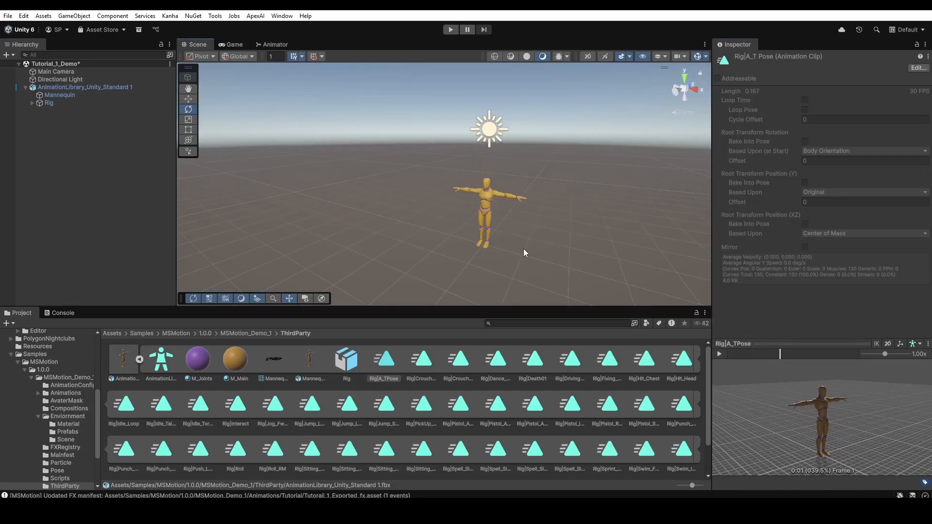
Review the settings of the Rig|A_TPose state in the animator graph, then return to the Scene view
click(275, 45)
click(447, 160)
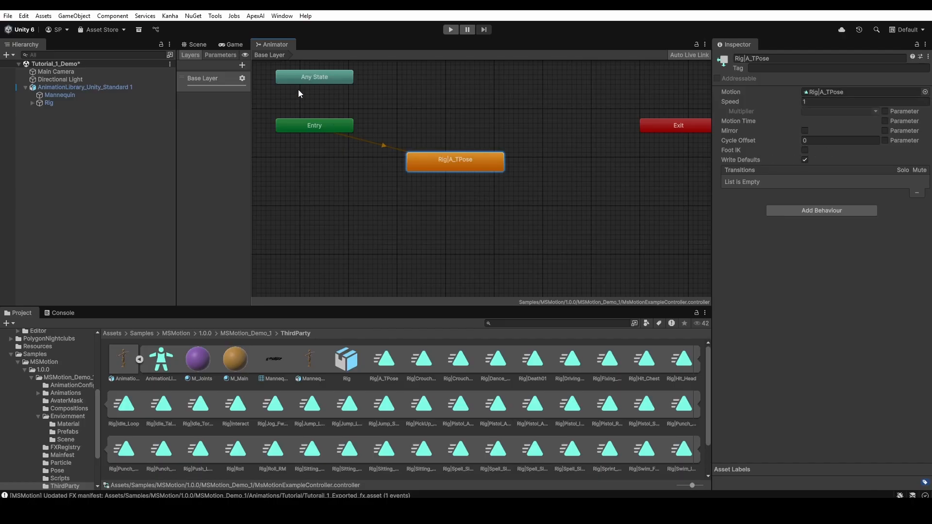
click(200, 44)
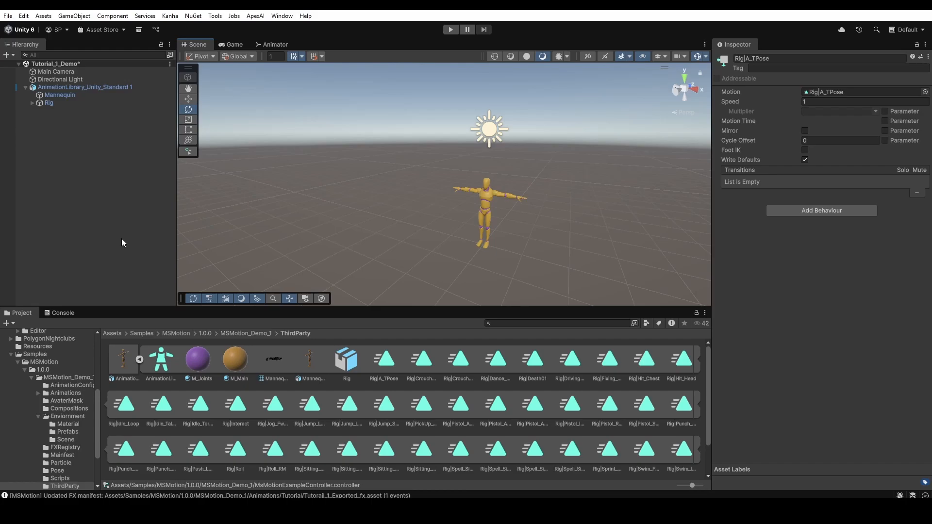
Assign the FX Player component on the AnimationLibrary_Unity_Standard 1 root object to the MSMotion Animator's Fx Player reference
click(94, 86)
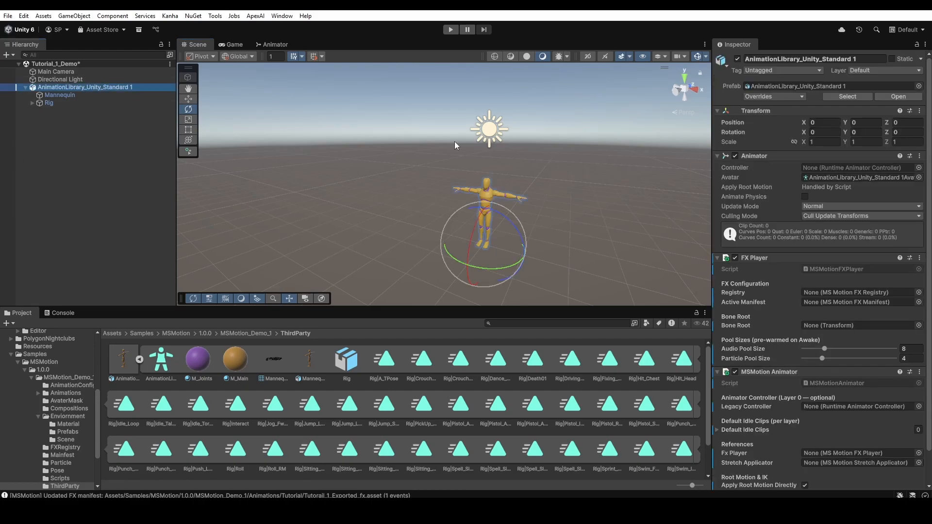
scroll(782, 310, down, 2)
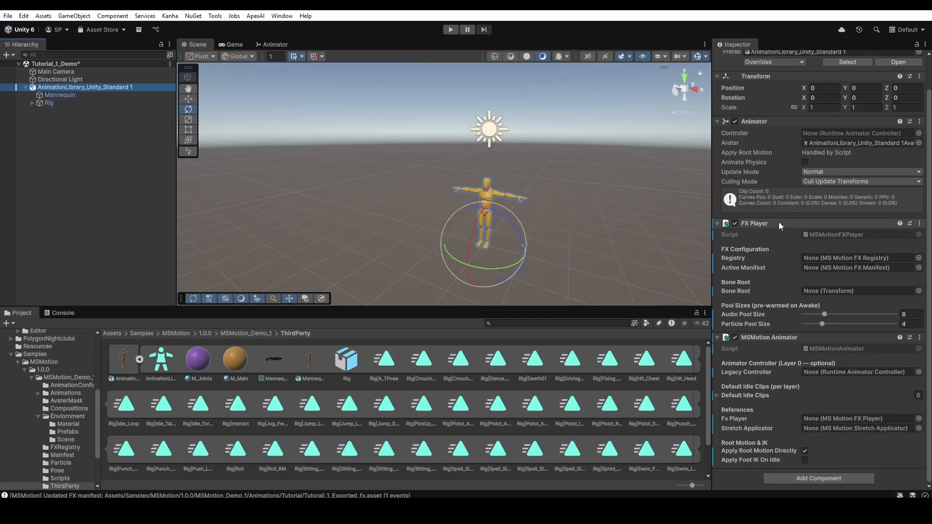
drag(778, 224, 832, 418)
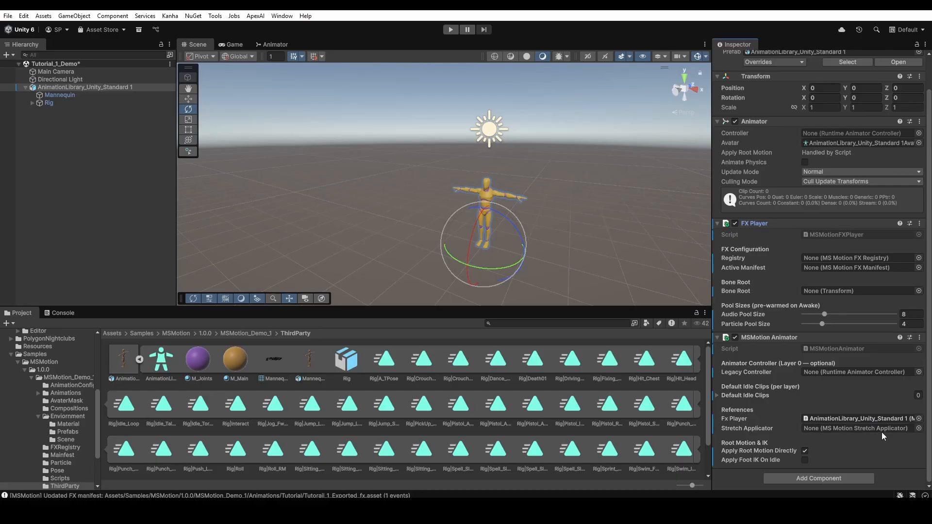
Assign the character's Rig object as the FX Player's Bone Root and check the rig's origin with the Move tool
click(139, 359)
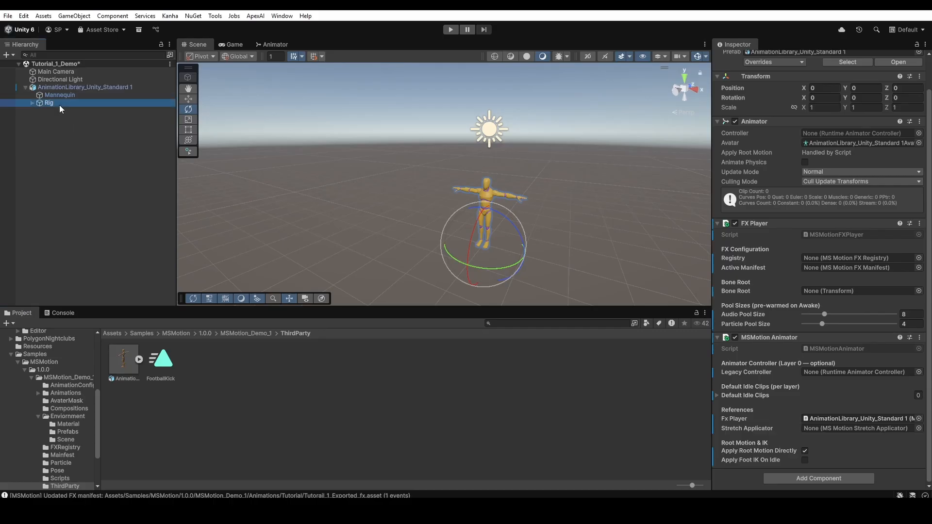
drag(60, 105, 833, 292)
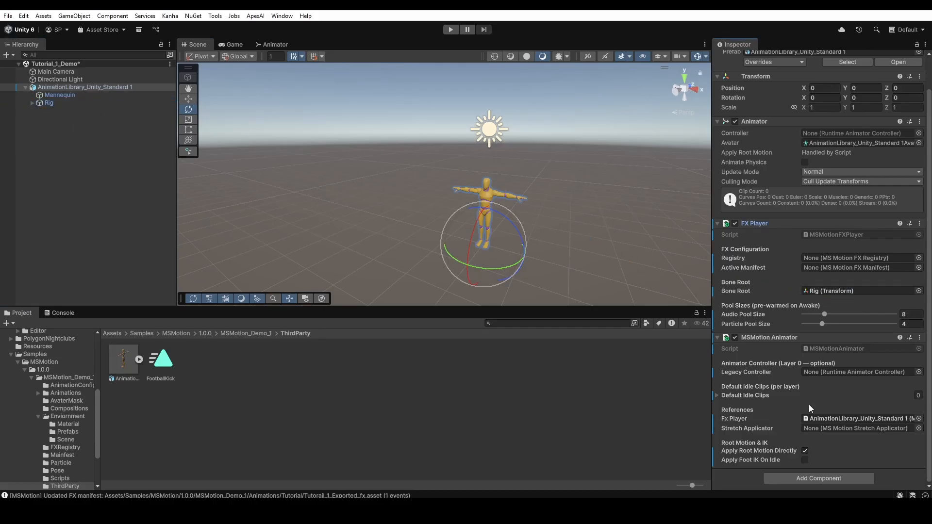
click(32, 103)
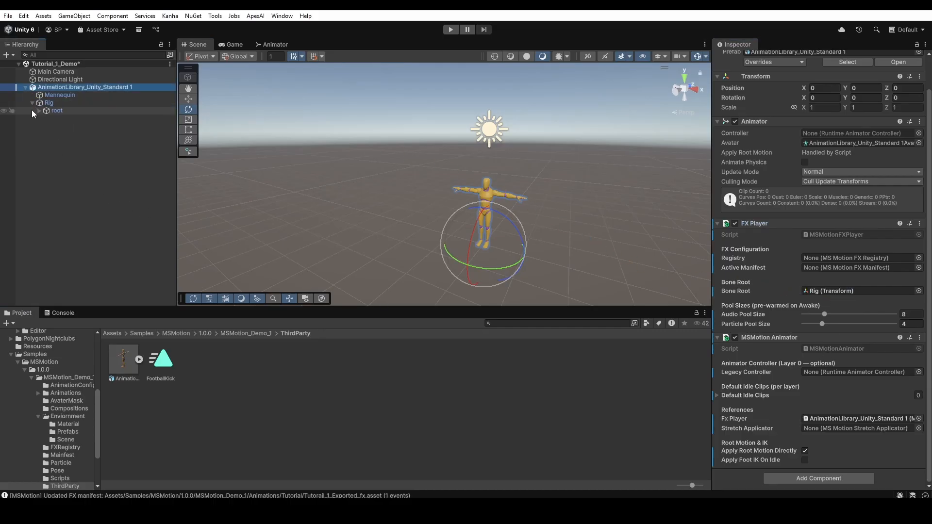
click(31, 110)
click(44, 103)
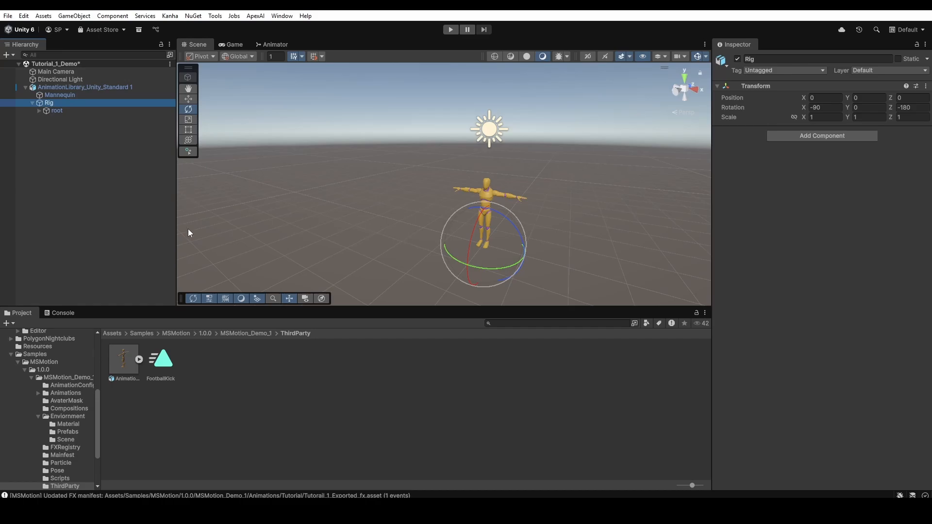
click(188, 99)
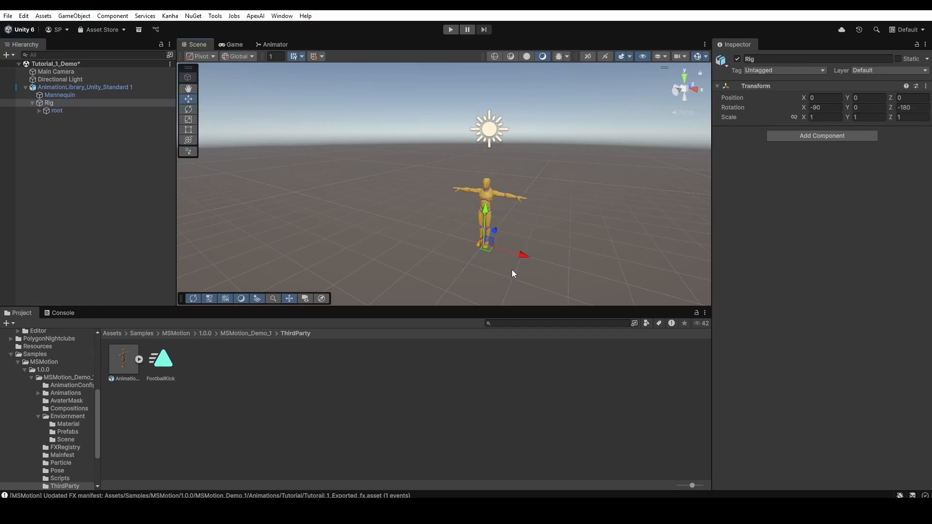
On the character's root object, assign MsMotionExampleController as the MSMotion Animator's Legacy Controller and as the Animator's Controller
click(54, 88)
scroll(843, 372, down, 2)
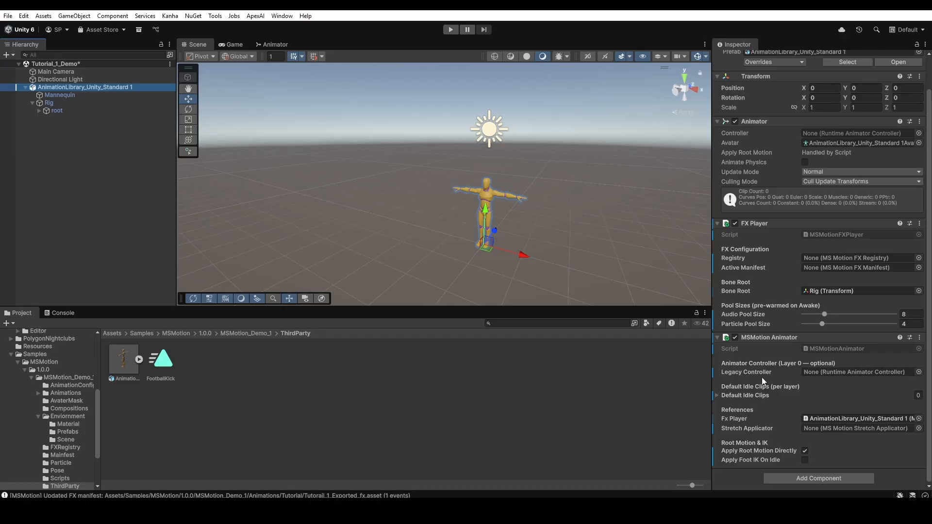
click(763, 394)
click(764, 395)
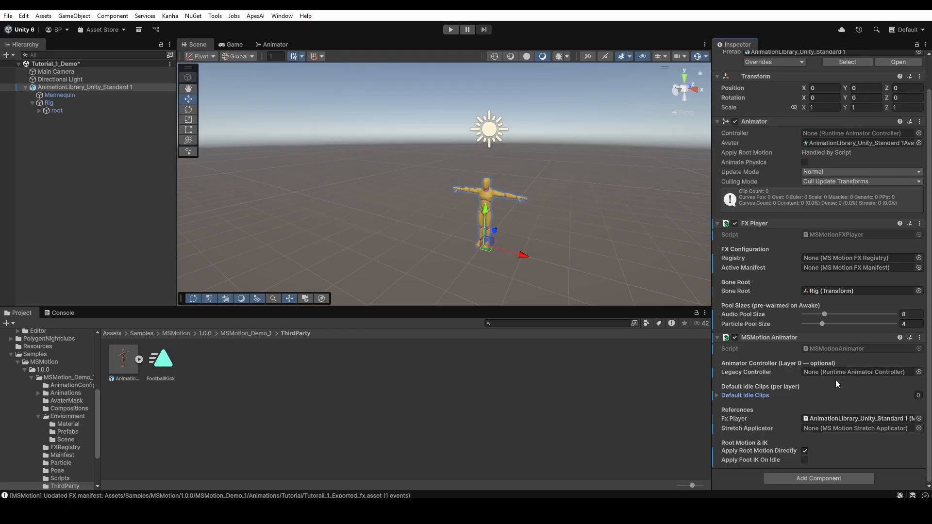
click(276, 333)
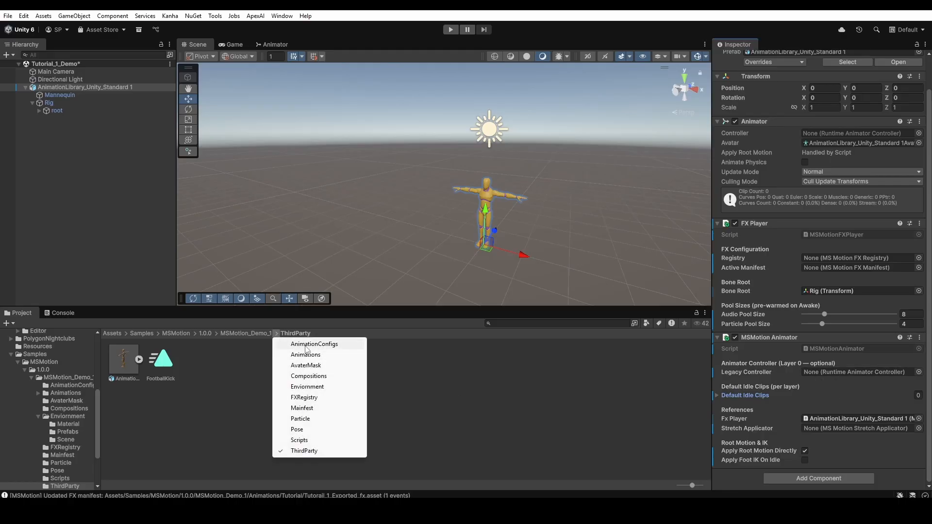
click(264, 336)
drag(566, 361, 854, 372)
drag(566, 361, 830, 137)
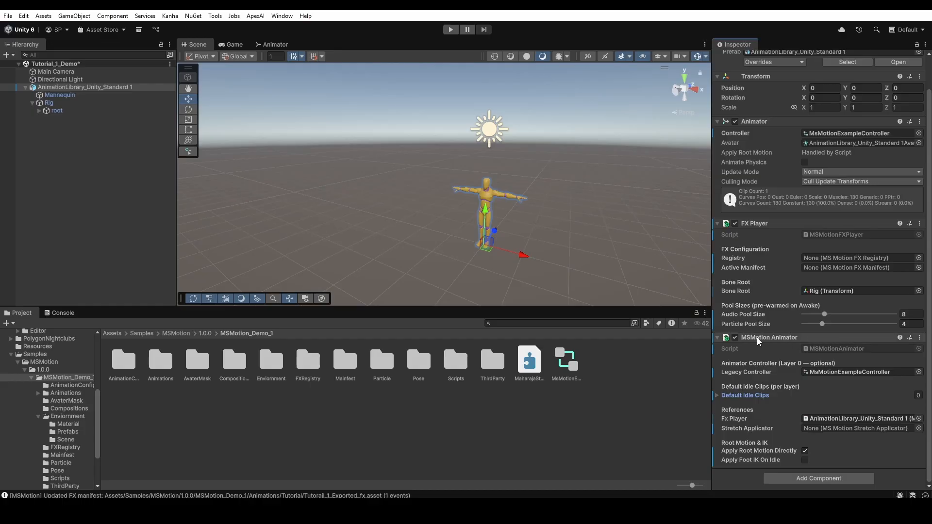
scroll(848, 373, up, 1)
scroll(848, 373, down, 1)
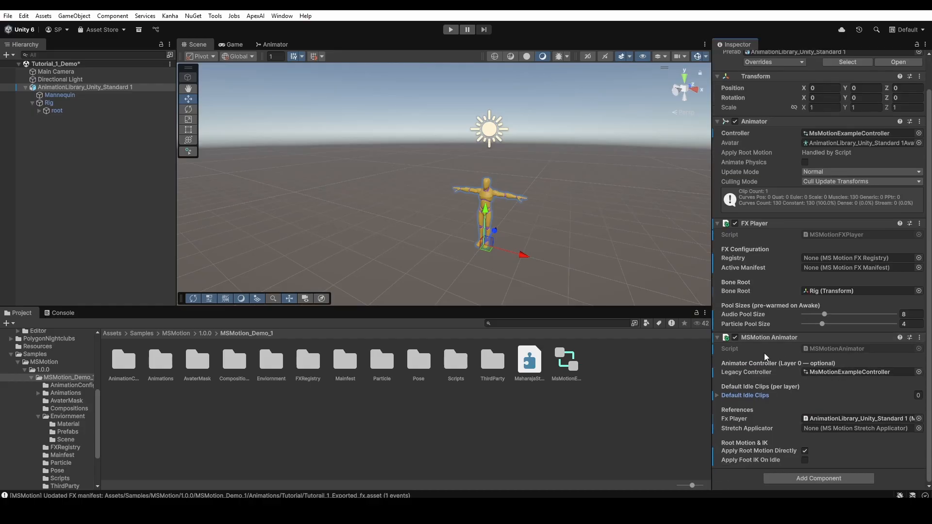
Open MsMotionExampleController and bring up the state creation options for its Base Layer
double_click(569, 367)
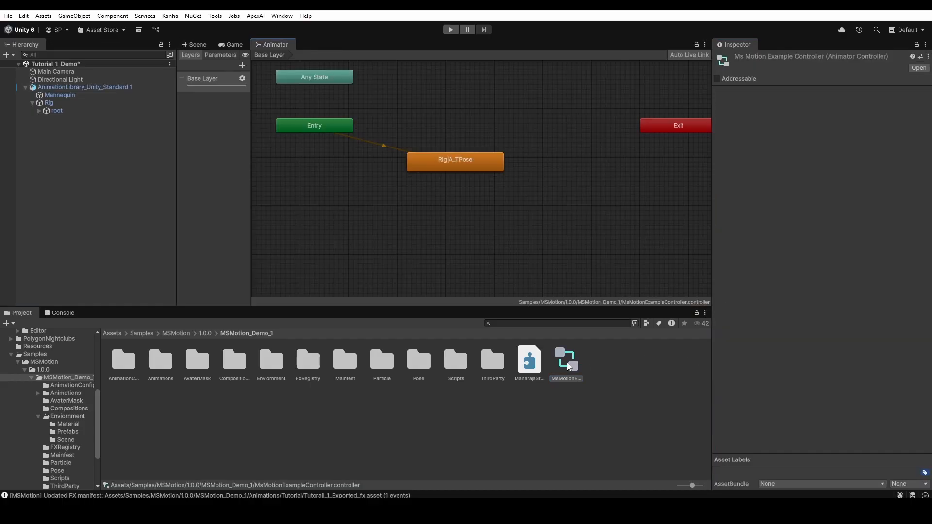
right_click(467, 117)
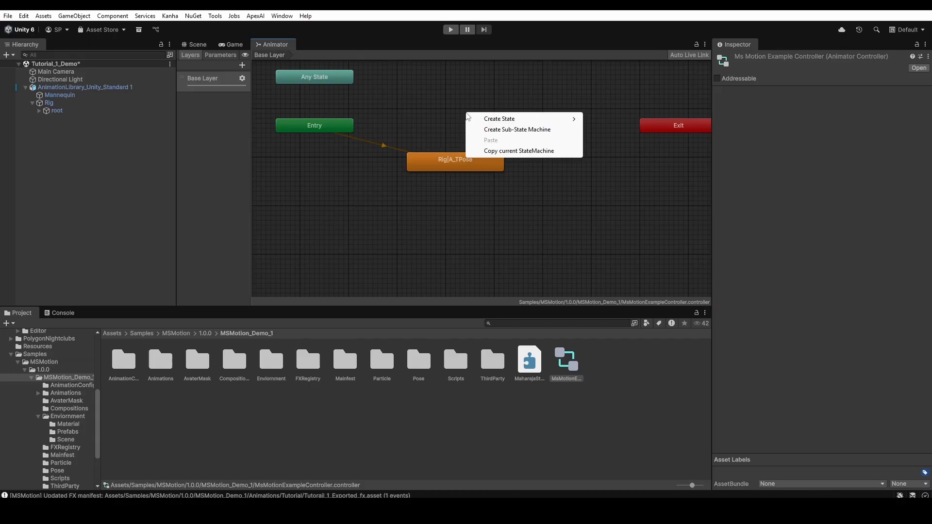
Open the Tutorial folder inside MSMotion_Demo_1's Animations and select the Tutorail_1_Exported animation clip
click(471, 220)
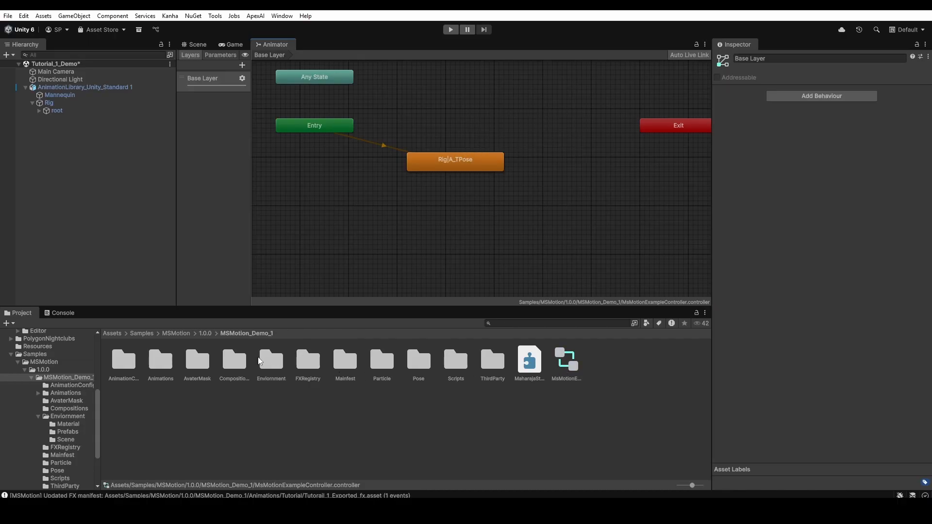
double_click(162, 363)
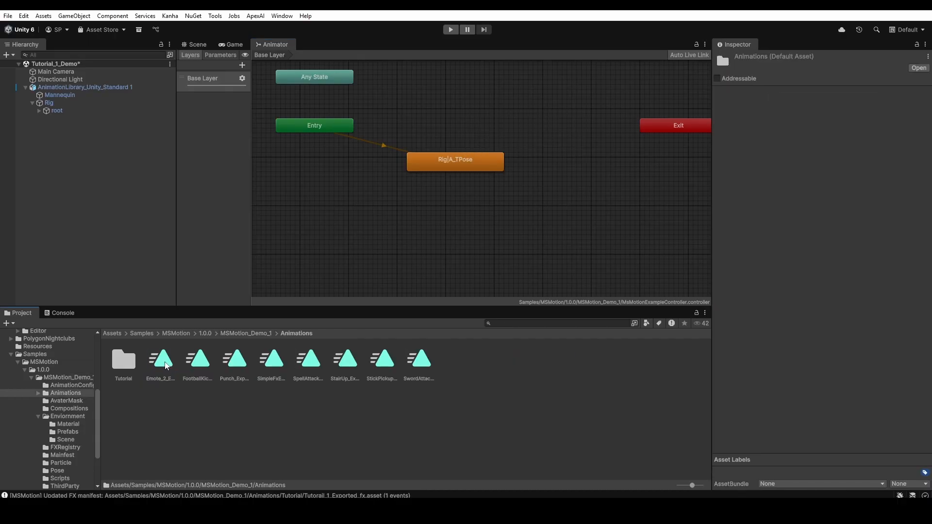
double_click(127, 363)
click(125, 363)
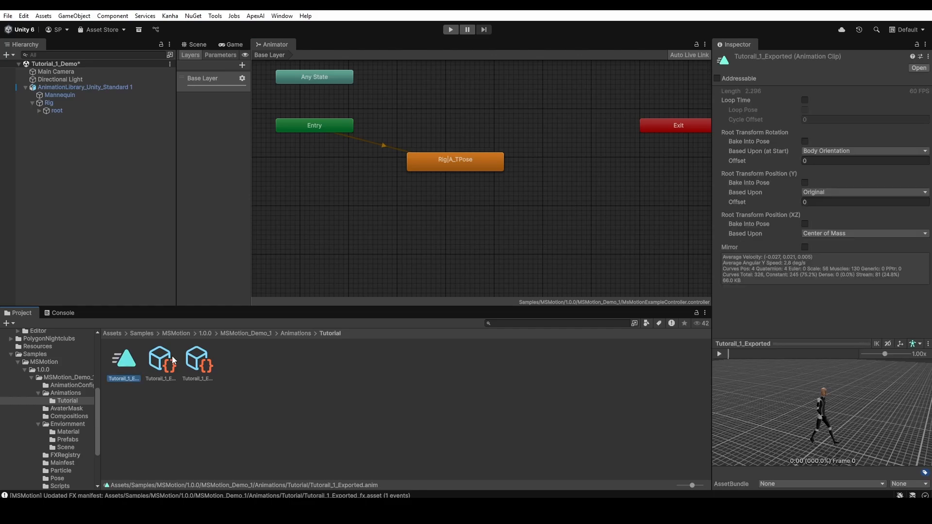
Examine the Animator, FX Player and MSMotion Animator settings on the AnimationLibrary_Unity_Standard 1 character, including Default Idle Clips
click(75, 95)
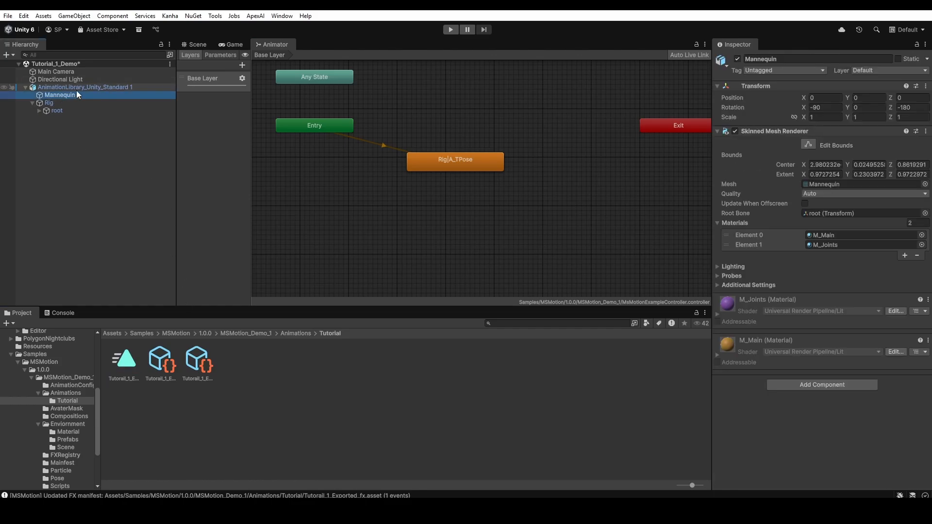
click(77, 89)
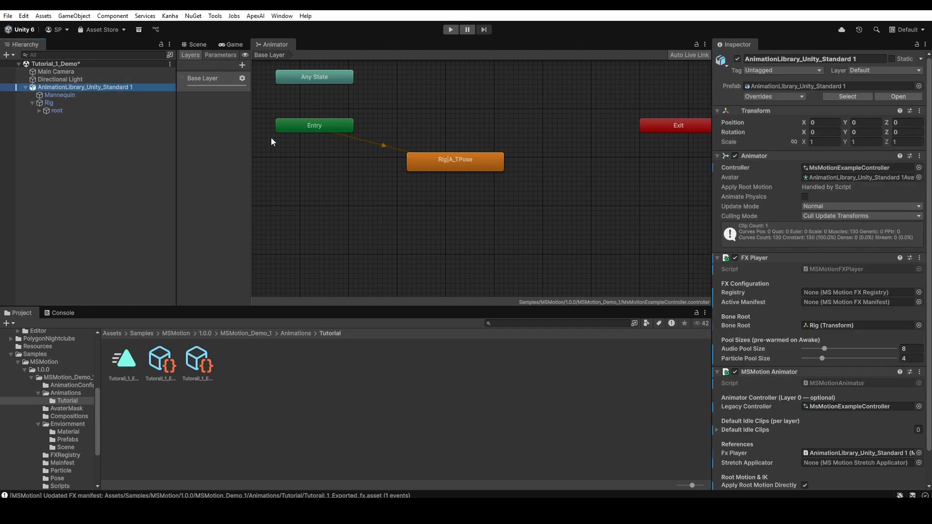
click(194, 44)
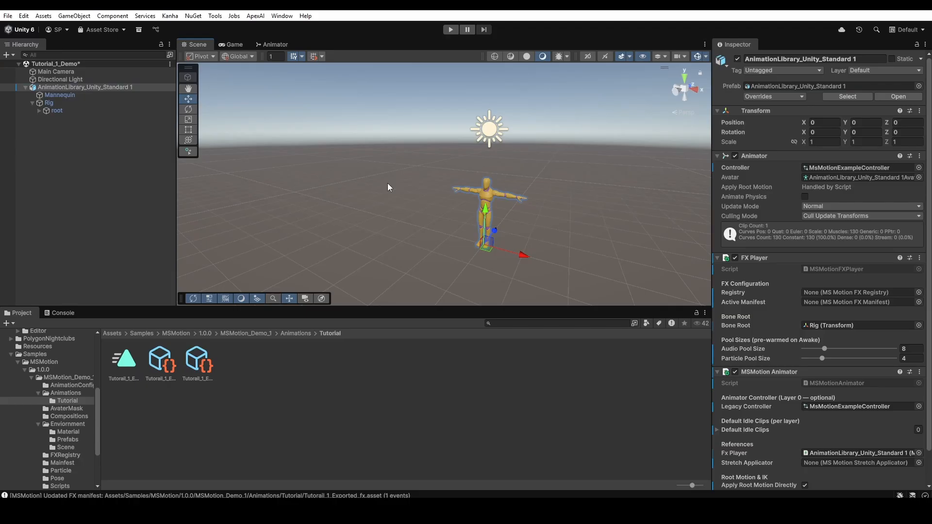
scroll(849, 446, down, 2)
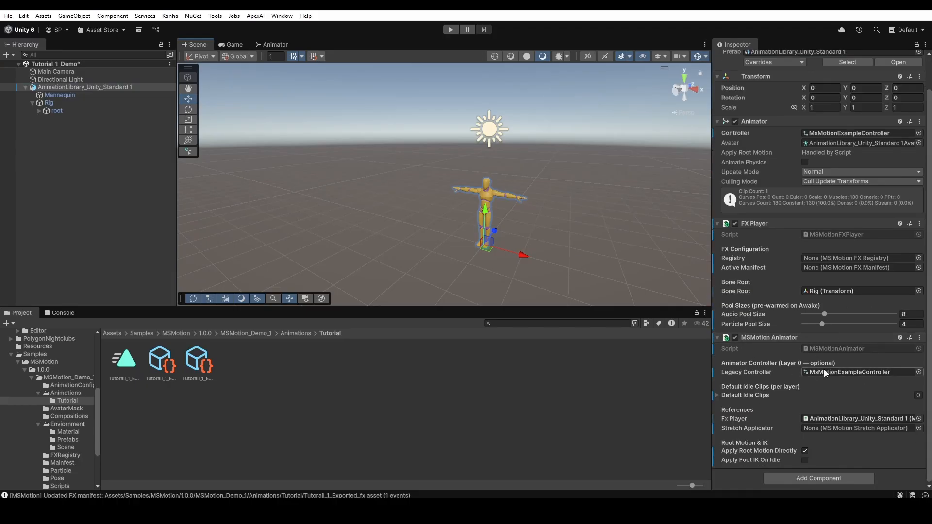
mouse_move(835, 397)
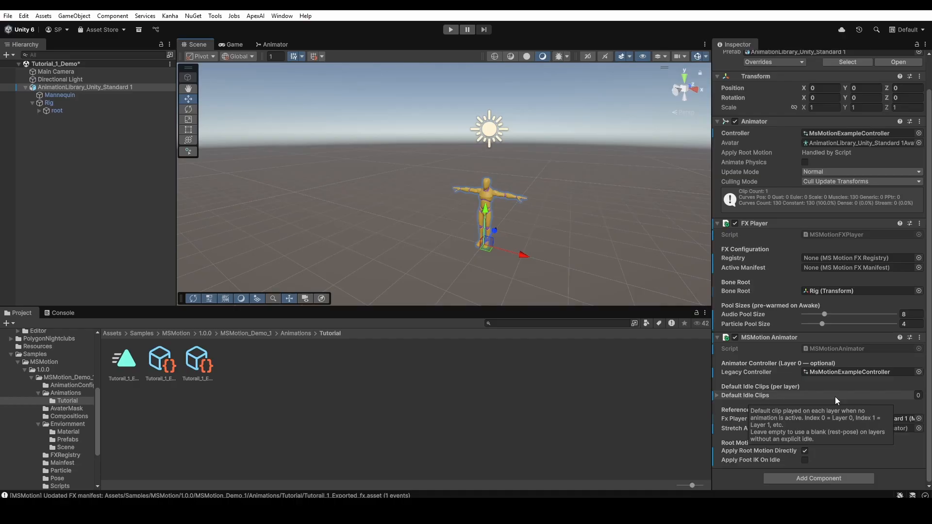
Add the Tutorail_1_Exported clip as a state in the Animator's Base Layer, above Rig|A_TPose
click(275, 45)
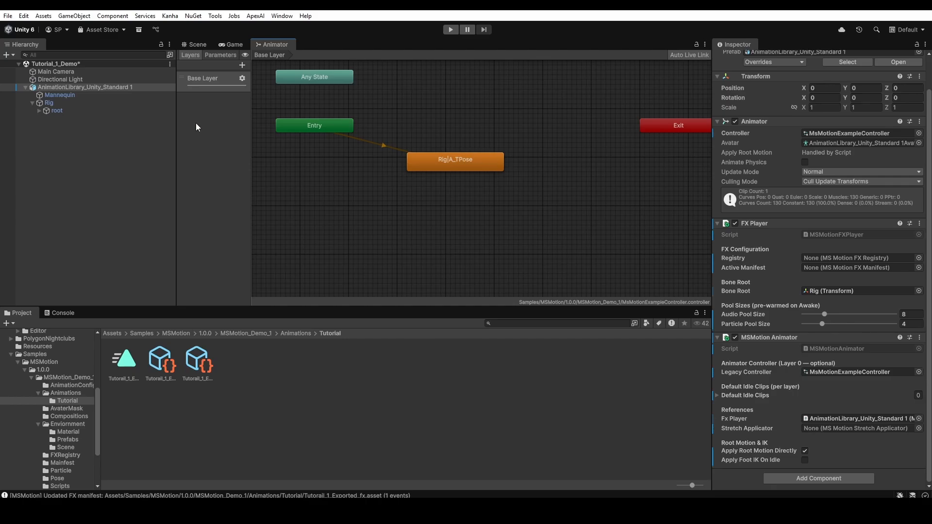
drag(127, 368, 412, 119)
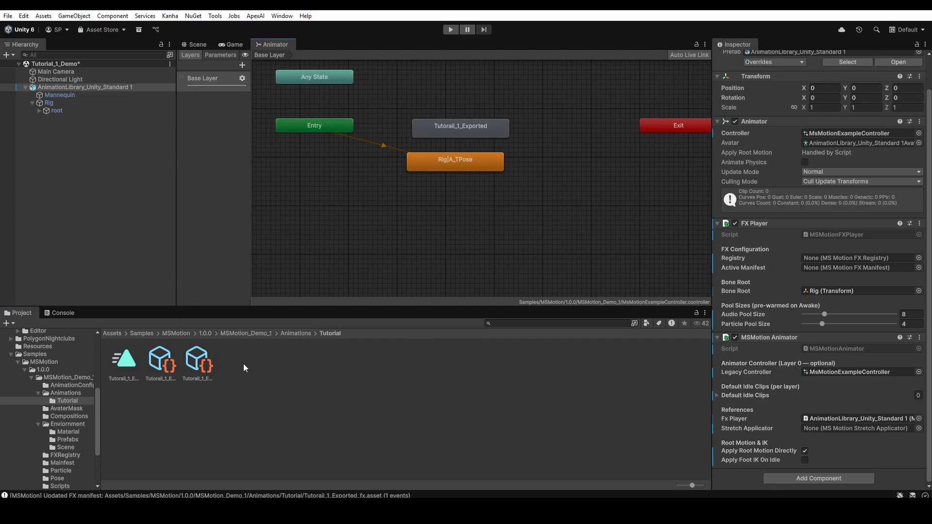
Assign the Tutorail_1_Exported_fx manifest as the Active Manifest of the character's FX Player
click(199, 363)
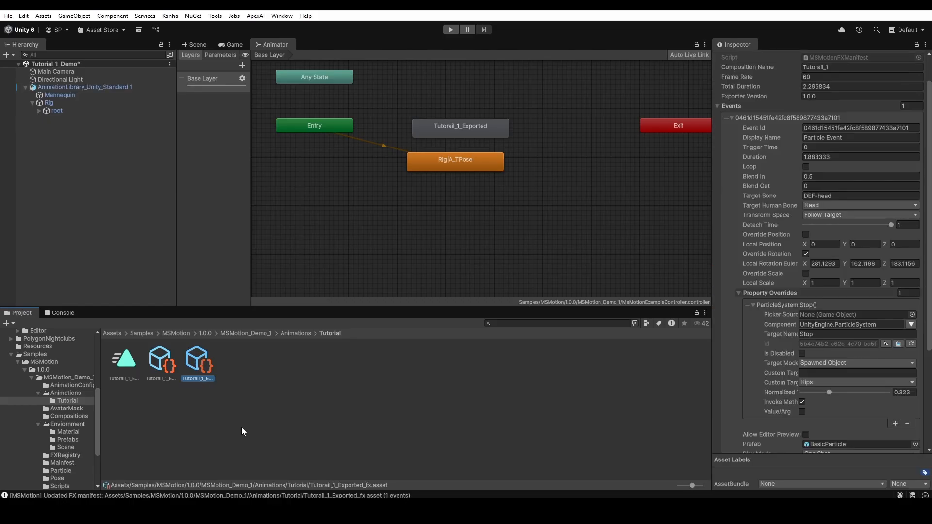
scroll(789, 342, up, 2)
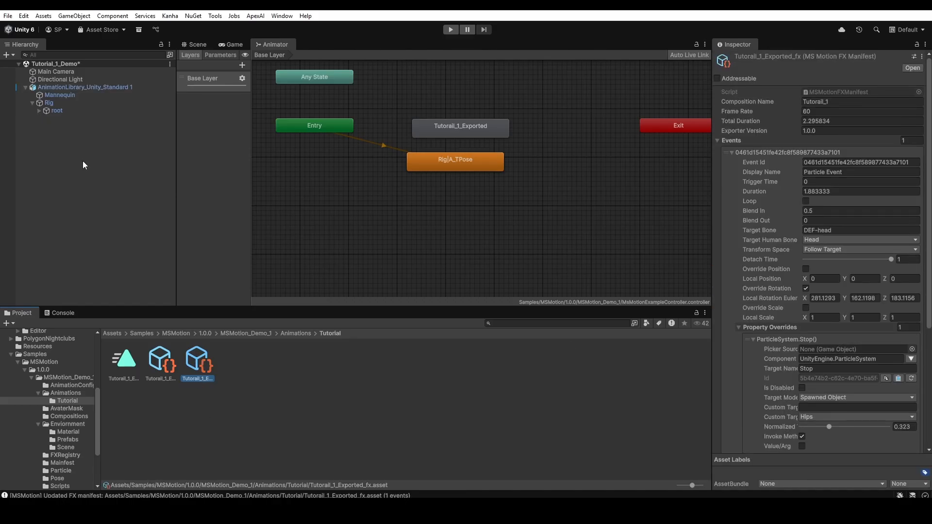
click(68, 88)
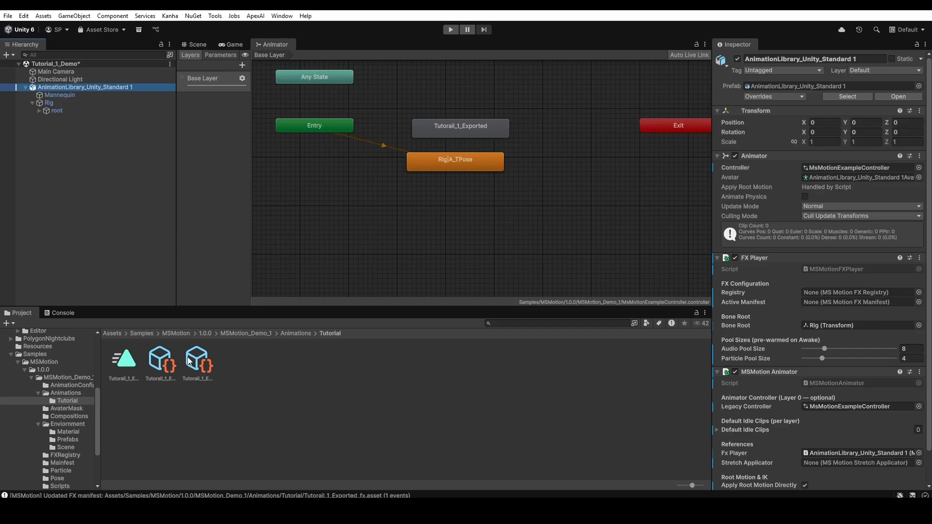
drag(189, 361, 808, 301)
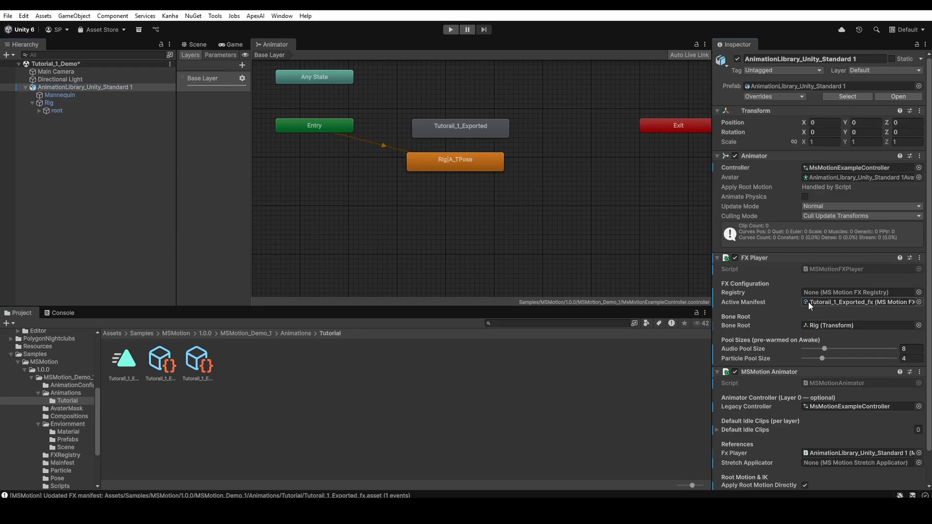
Run the scene briefly in Play mode to check the character, stop it and return to the Animator graph
click(185, 45)
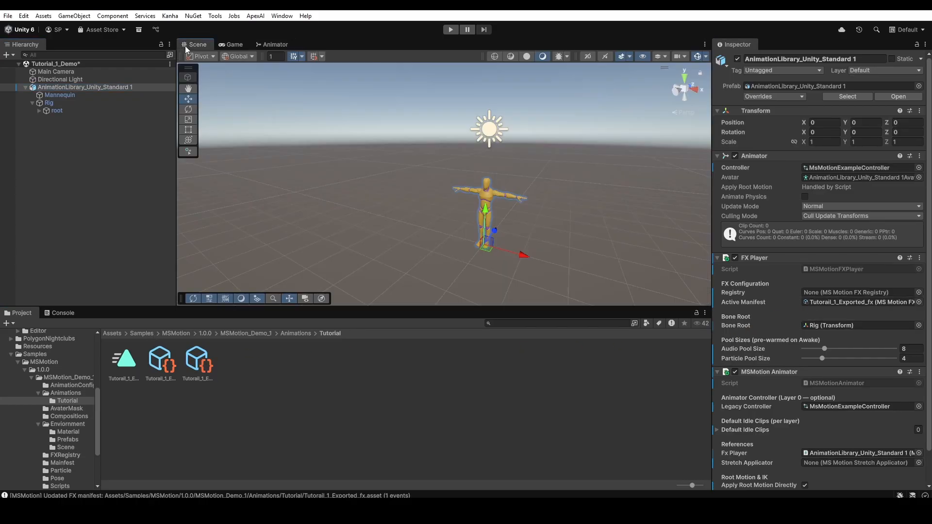
scroll(800, 319, down, 3)
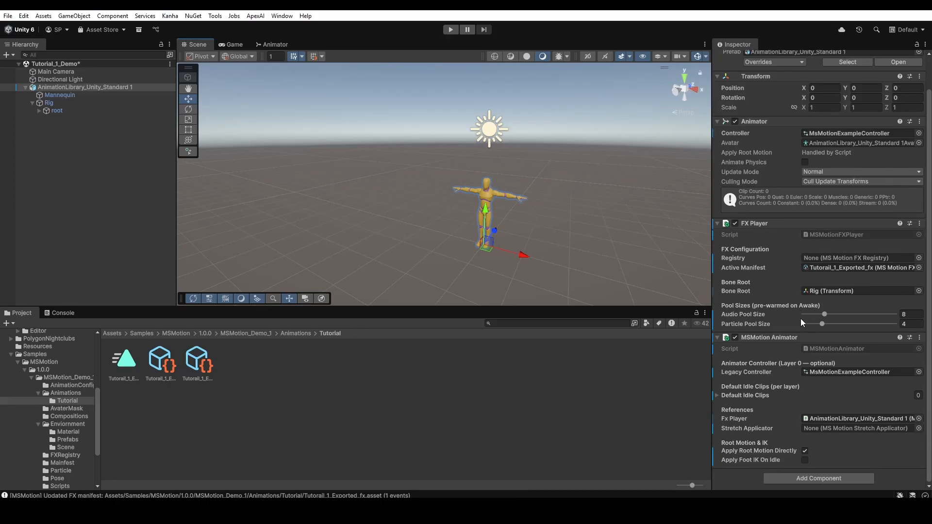
click(450, 30)
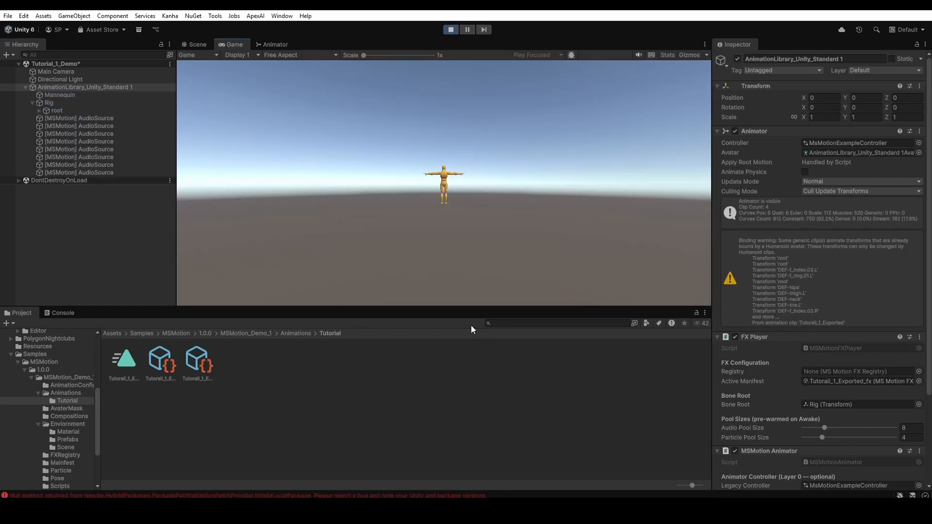
click(450, 30)
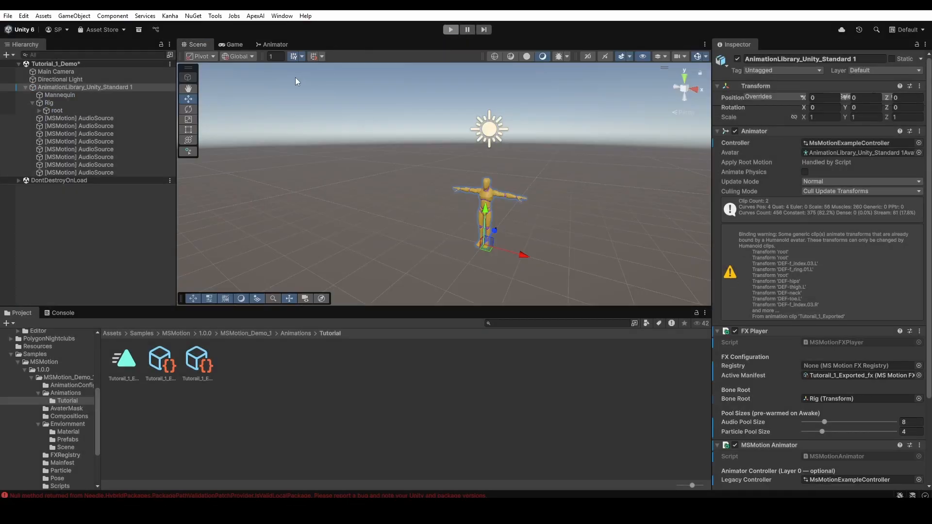
click(275, 44)
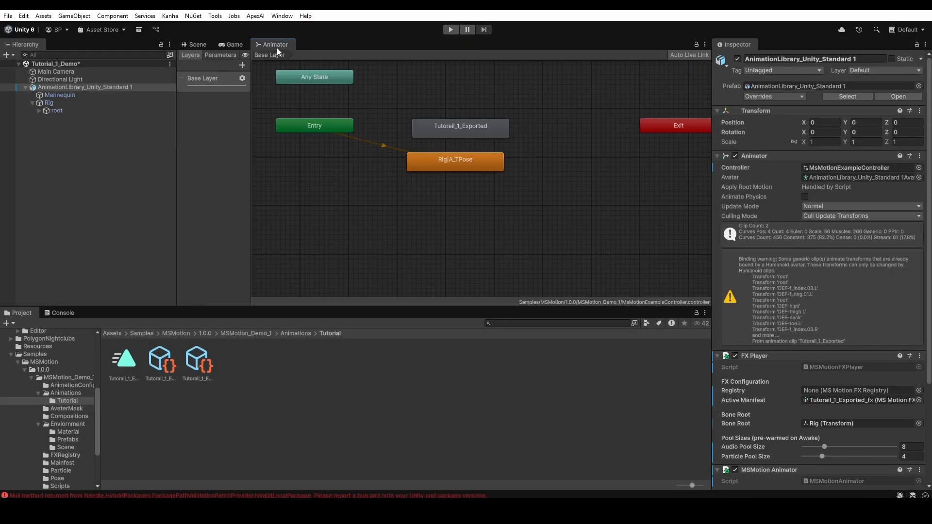
right_click(430, 130)
click(242, 78)
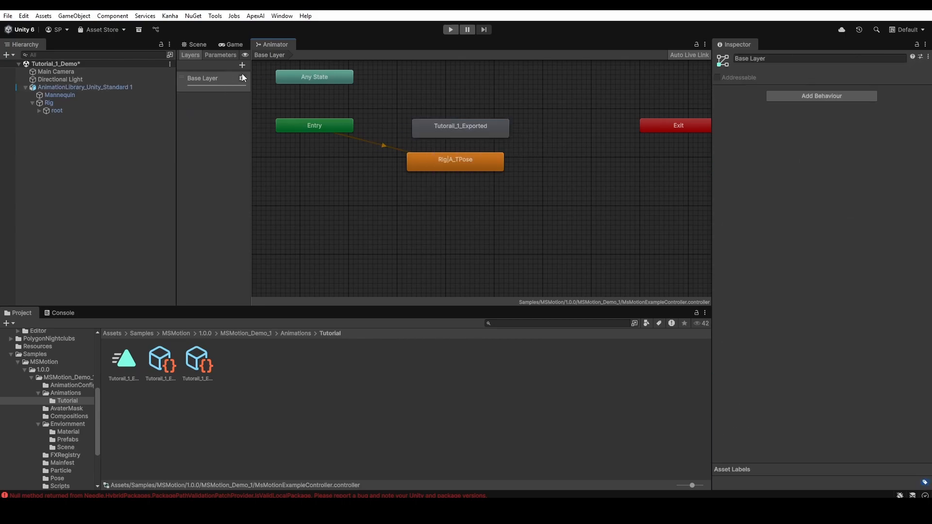
click(242, 66)
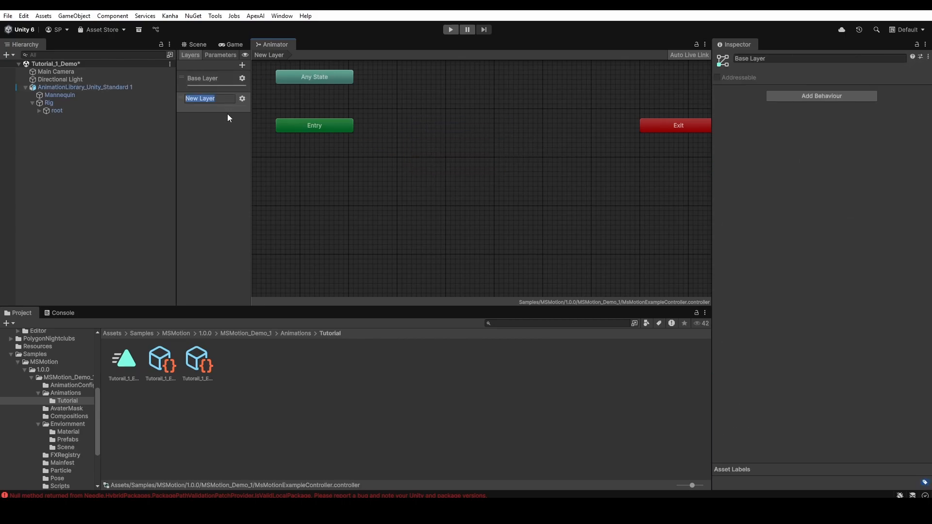
text(playFxAnimation)
click(228, 109)
right_click(238, 104)
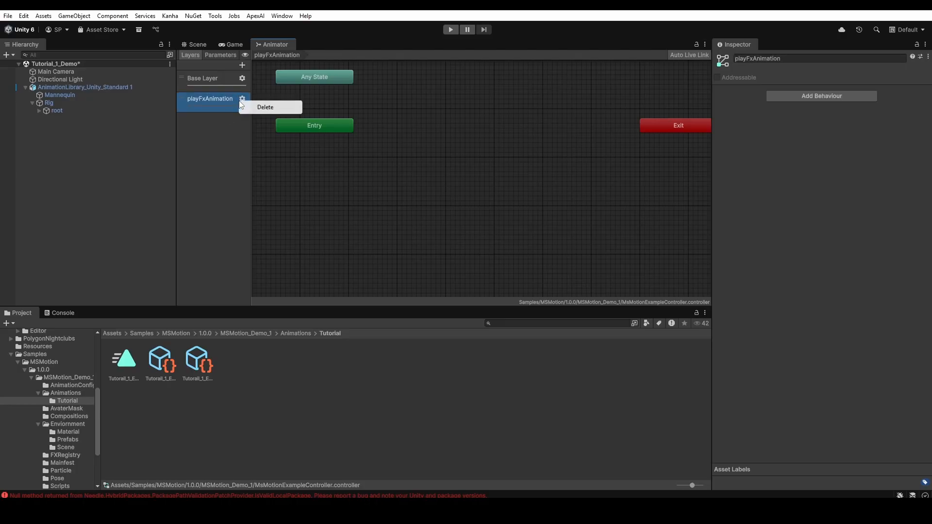
click(247, 107)
Add a Trigger parameter named PlayFxAnimation to the animator controller
click(217, 56)
click(241, 65)
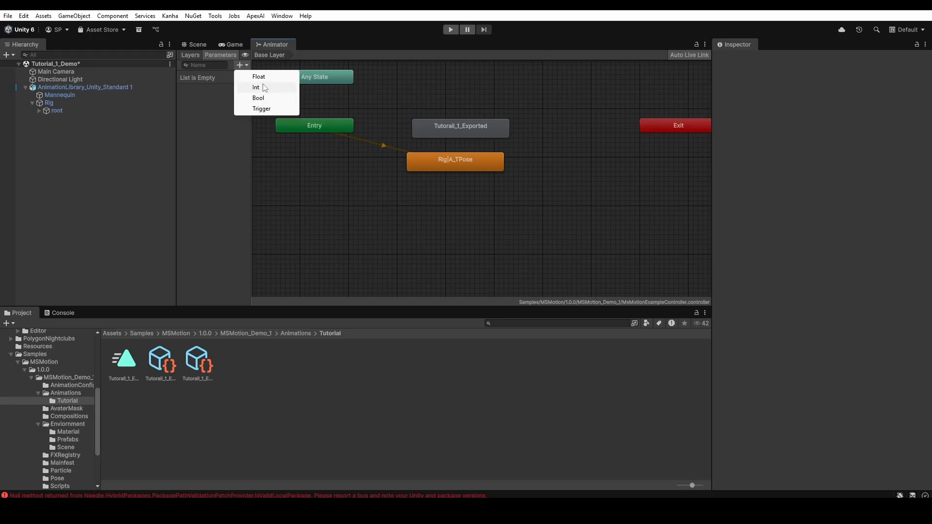
click(262, 108)
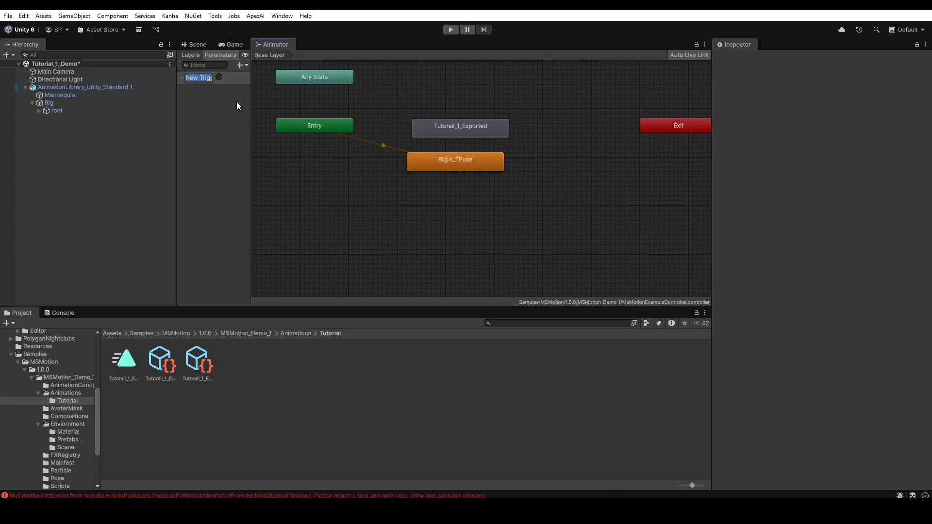
text(PlayF)
text(xAnimatio)
text(n)
key(Return)
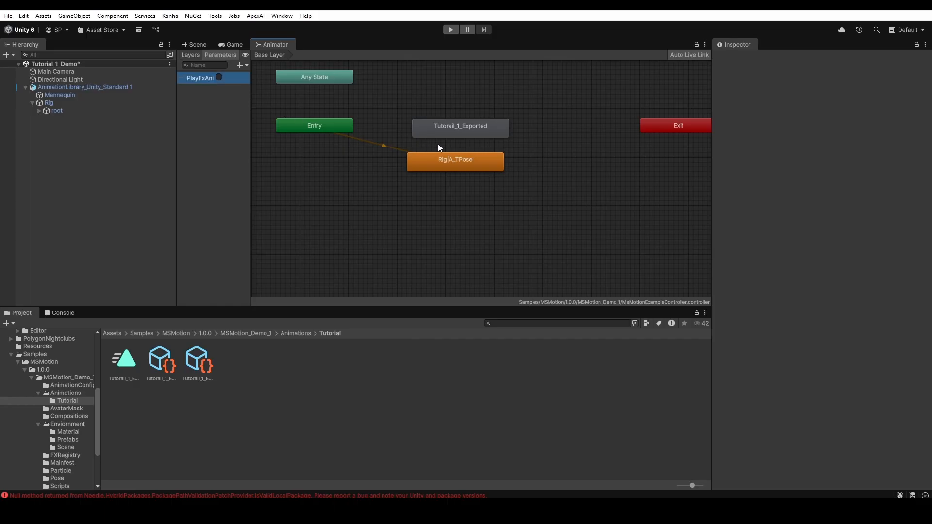
Create a transition from Rig|A_TPose to Tutorail_1_Exported and add PlayFxAnimation as its condition
right_click(458, 162)
click(490, 167)
click(461, 132)
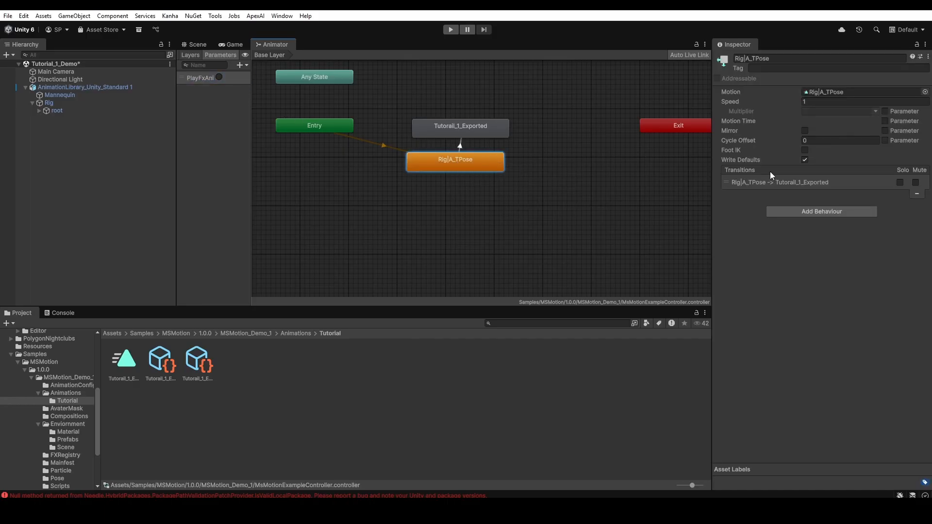
click(460, 146)
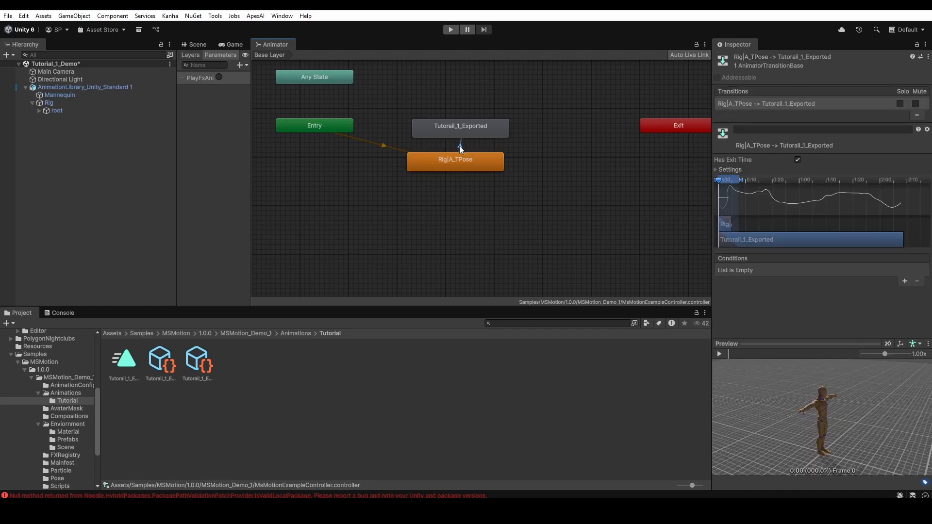
click(905, 281)
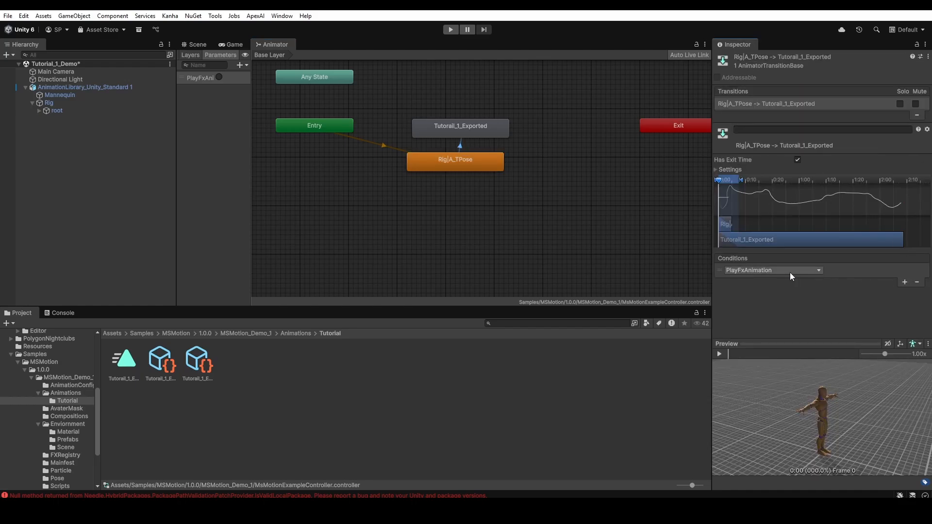
Create a return transition from Tutorail_1_Exported to Rig|A_TPose
right_click(474, 135)
click(491, 141)
click(457, 158)
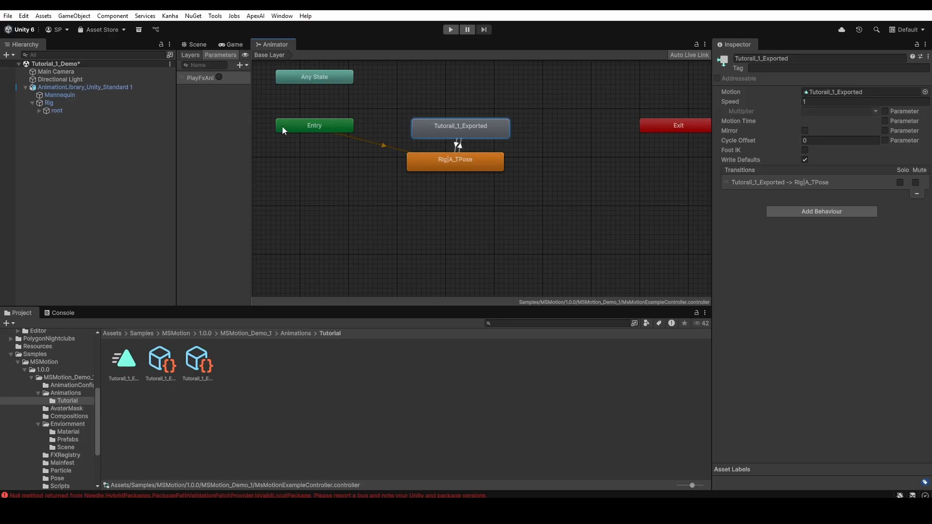
Select the character in the scene and review its FX Player and MSMotion Animator component settings
click(195, 45)
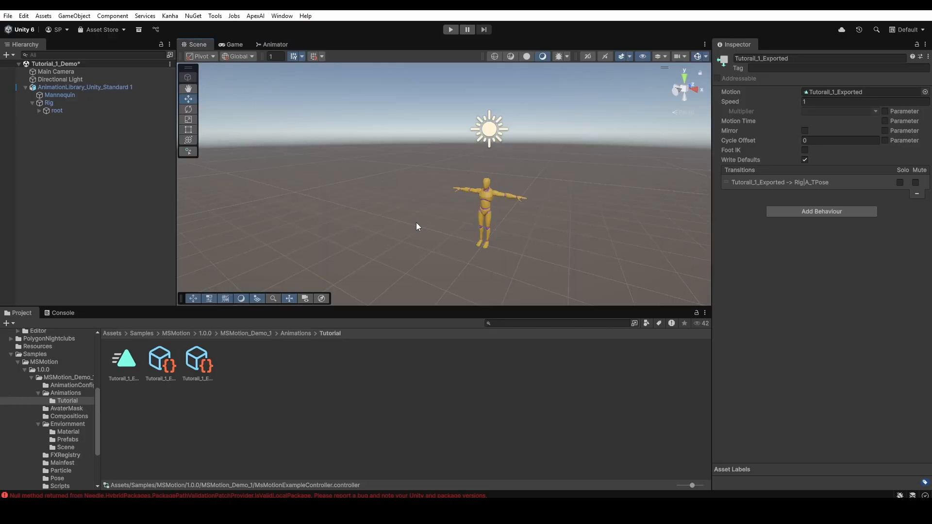
click(65, 89)
scroll(755, 221, down, 8)
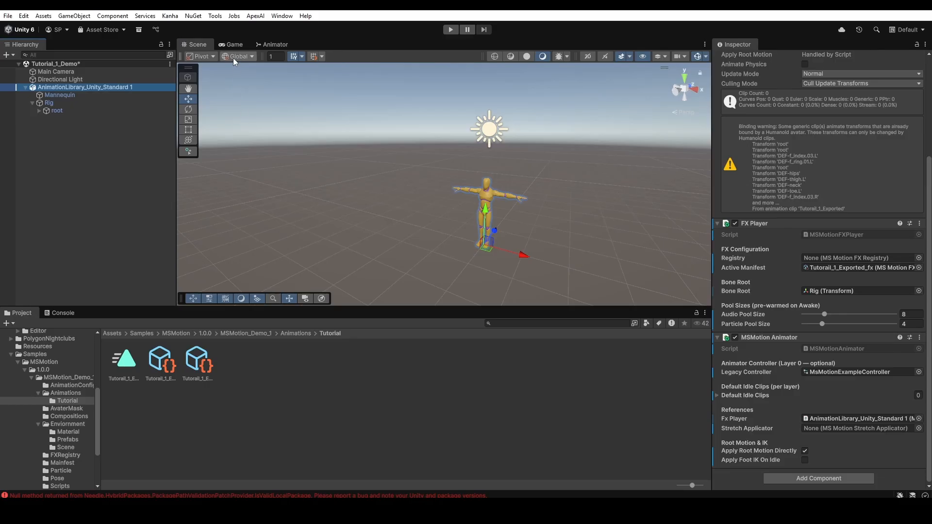
Detach the Animator into a small floating window beside the Scene view and frame the connected animation states in it
drag(177, 99, 139, 99)
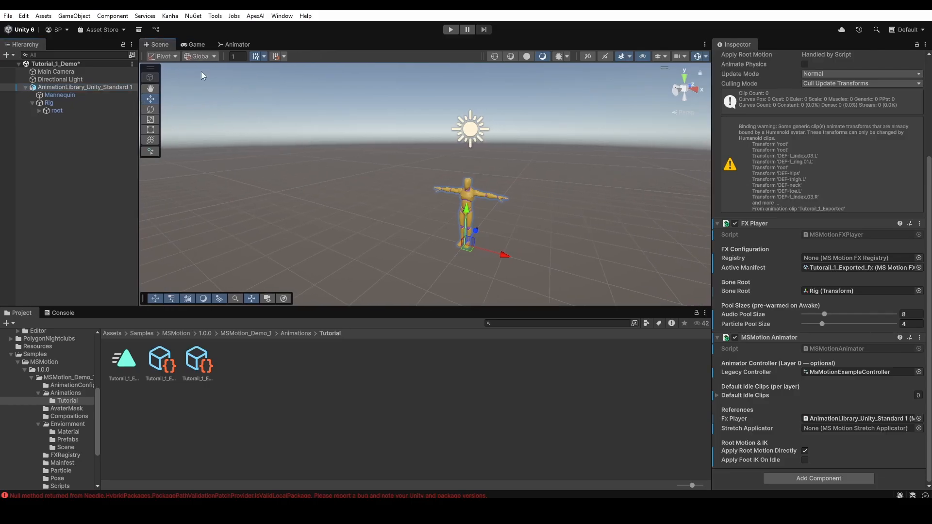
click(235, 44)
drag(244, 45, 414, 193)
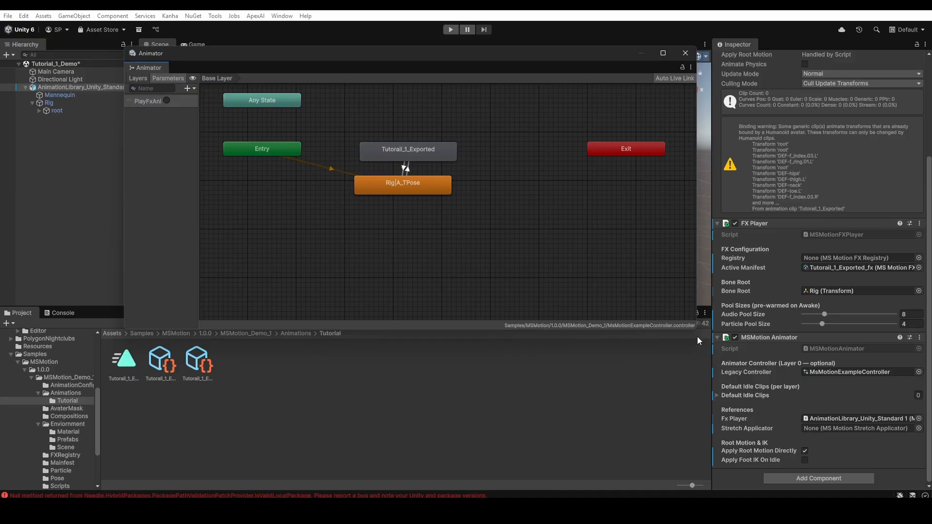
click(690, 323)
drag(695, 328, 350, 262)
drag(286, 53, 797, 140)
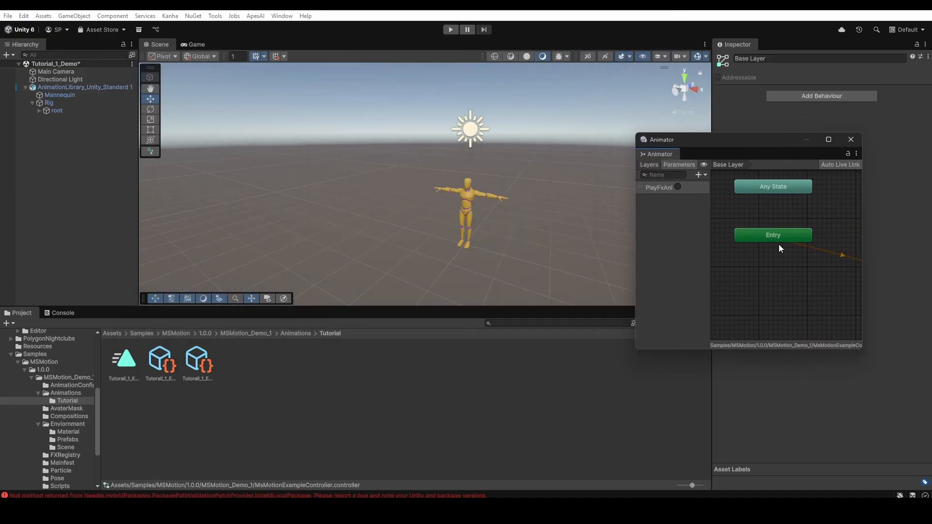
middle_drag(778, 243, 720, 281)
scroll(748, 286, down, 2)
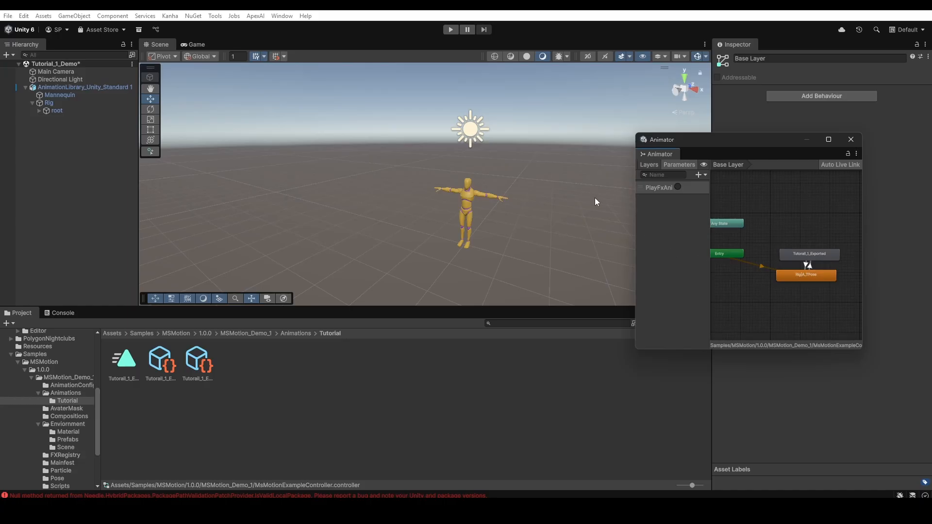
Run the scene and fire the PlayFxAnimation trigger to observe the character in the Game and Scene views, closing the Animator window and stopping playback
click(451, 29)
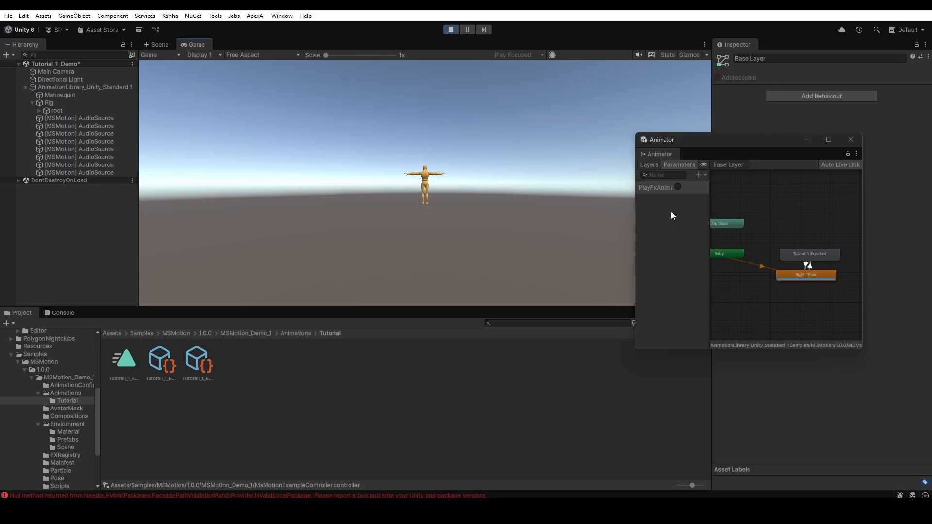
click(677, 187)
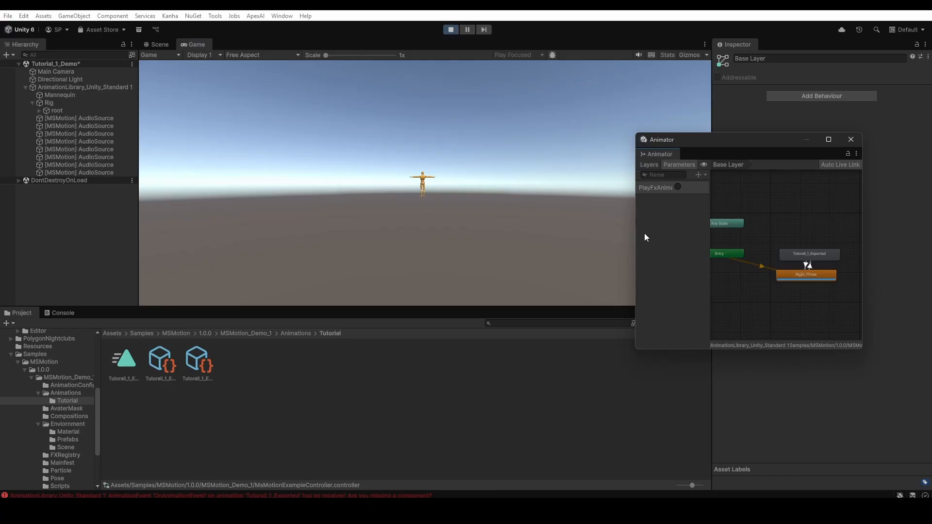
click(154, 45)
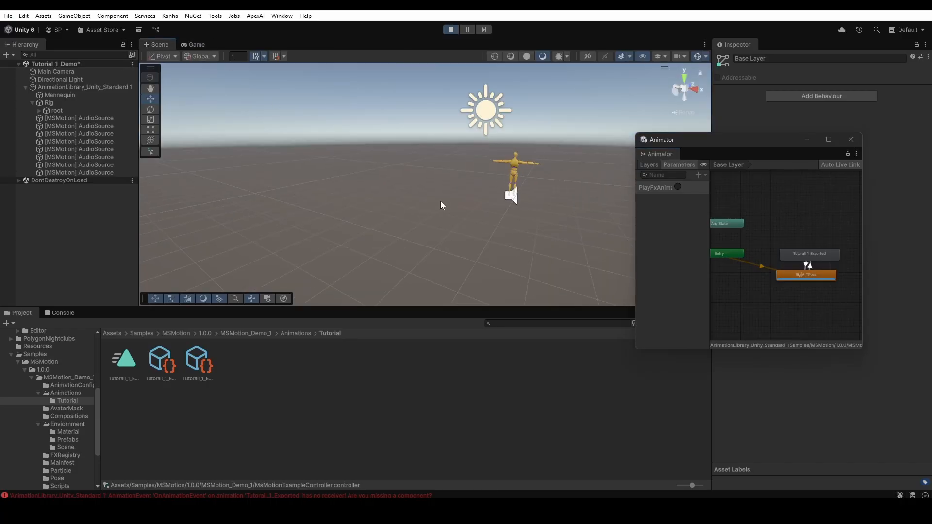
scroll(440, 204, up, 3)
middle_drag(364, 216, 138, 356)
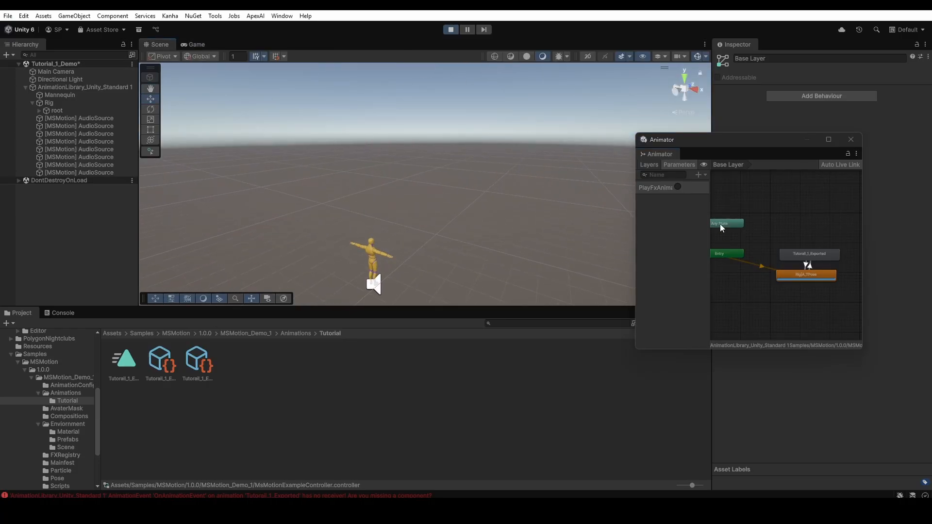
click(677, 187)
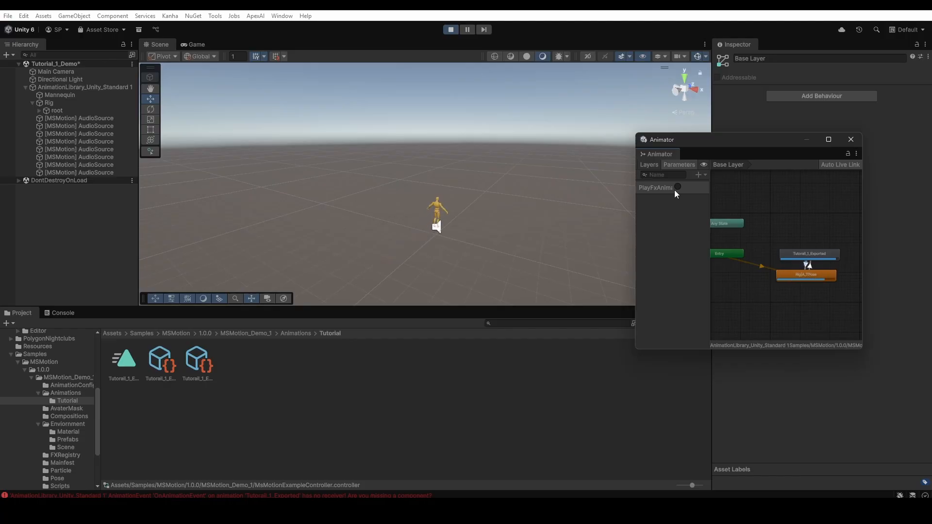
click(851, 142)
click(450, 32)
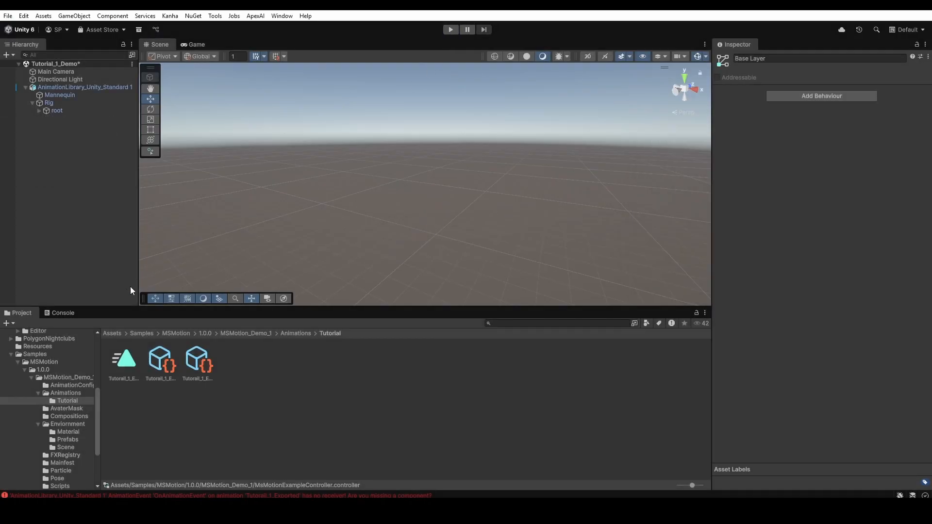
Read through the errors logged during the test run and clear the console
click(74, 312)
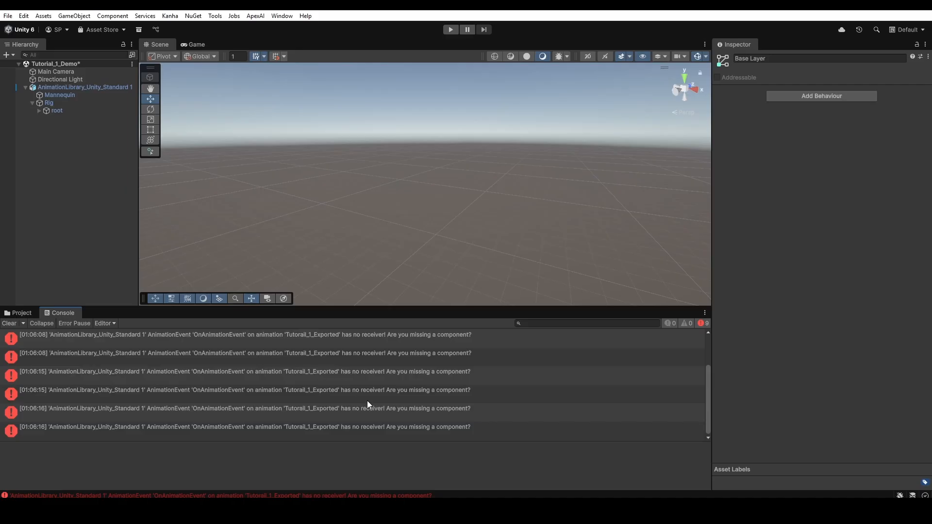
scroll(367, 400, up, 2)
click(381, 380)
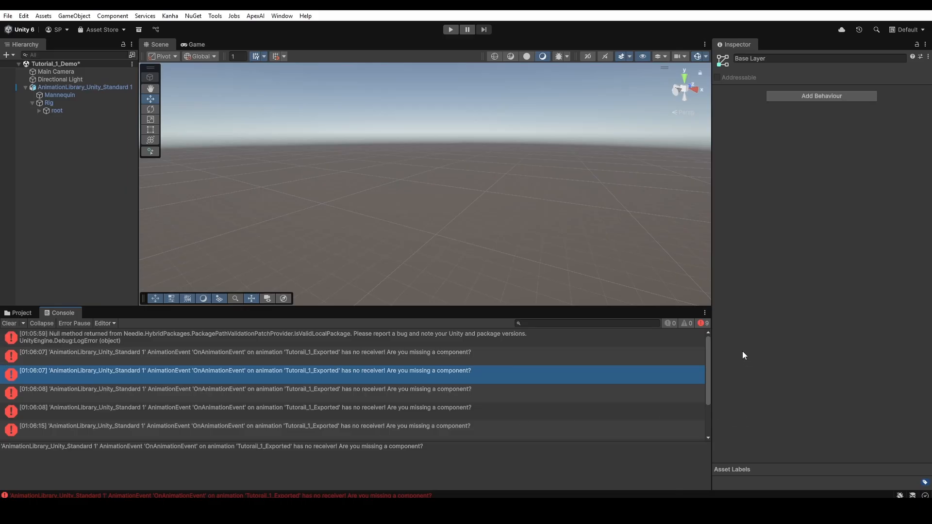
scroll(697, 391, down, 3)
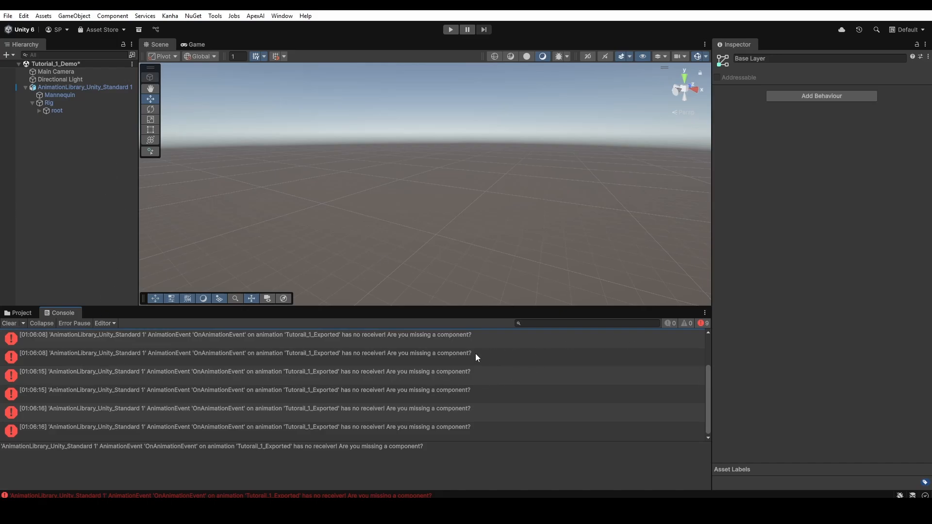
click(392, 373)
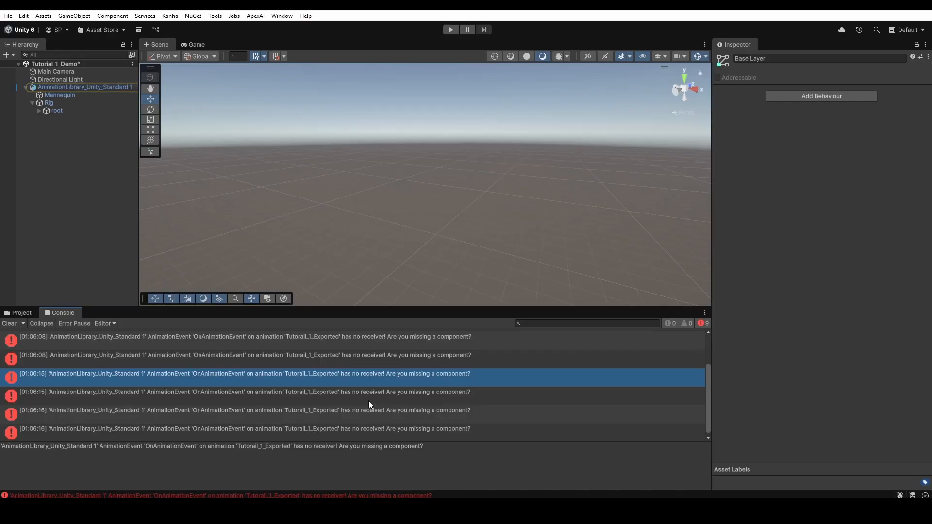
click(10, 324)
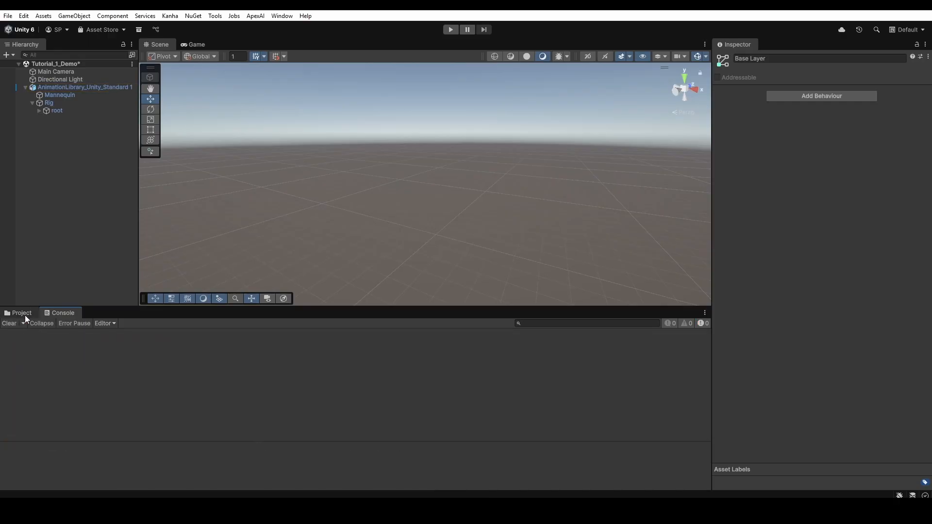
Create an MSMotion FX Registry asset named Tutorial_1_Registry in the Tutorial animations folder
click(22, 313)
right_click(265, 374)
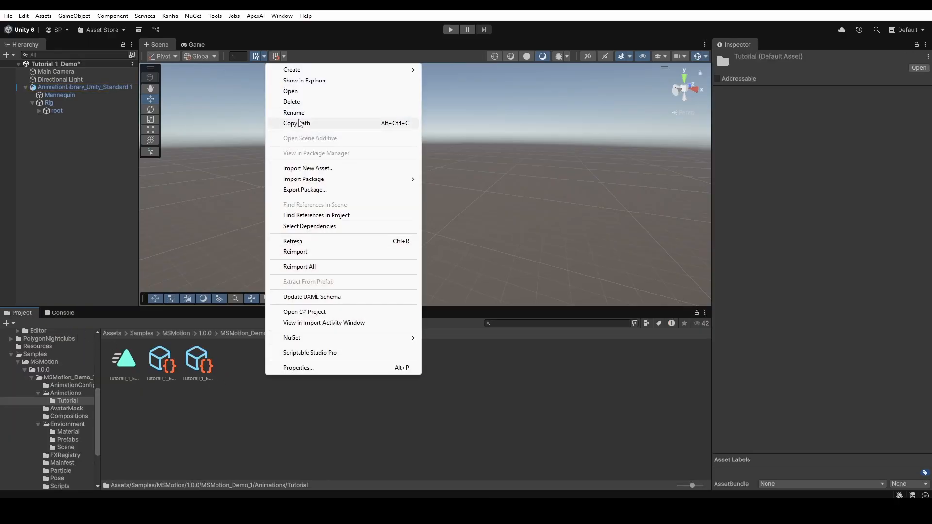
mouse_move(301, 73)
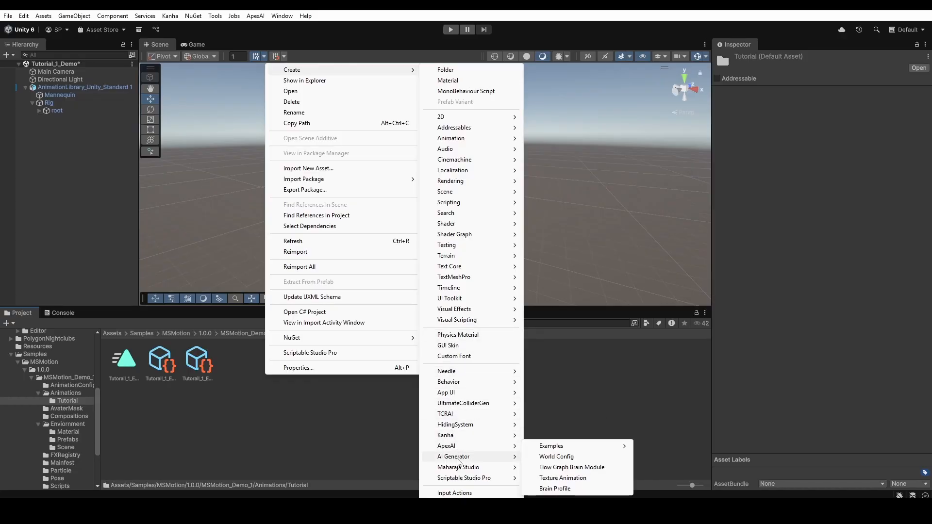
mouse_move(456, 467)
mouse_move(573, 467)
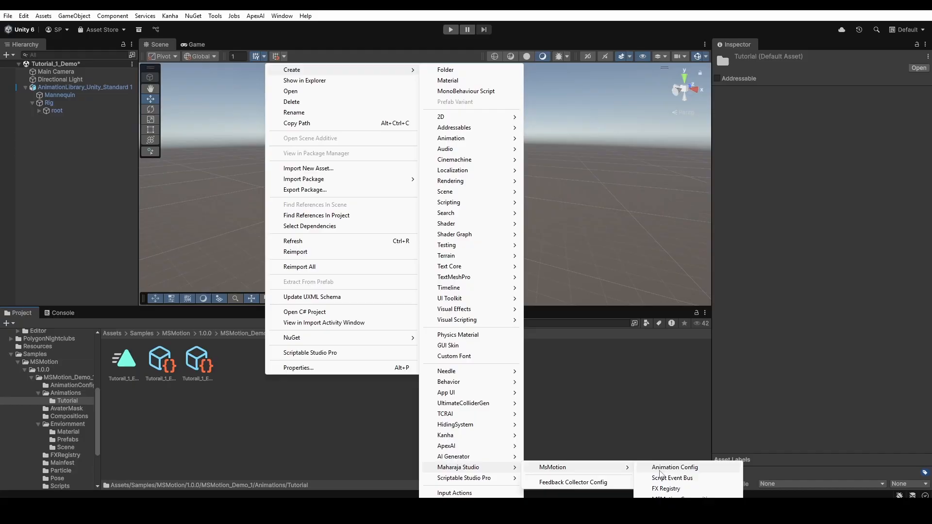
click(687, 491)
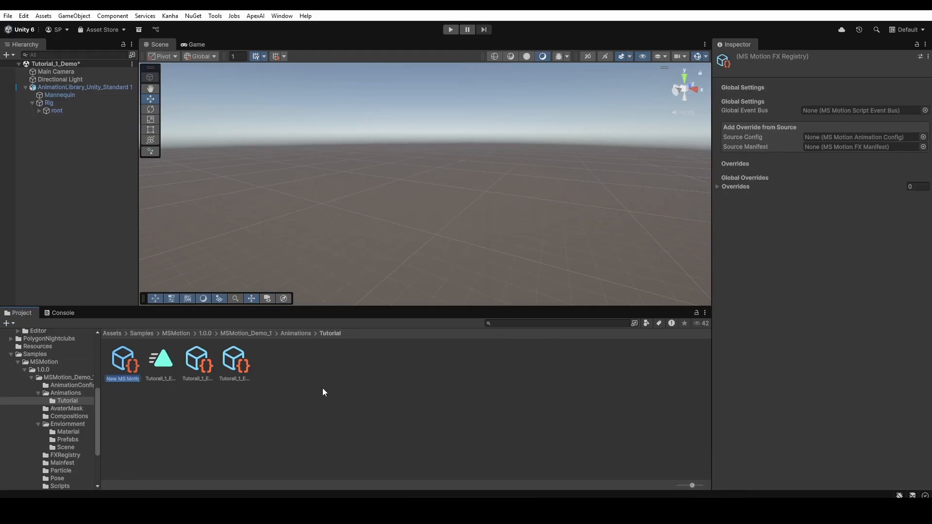
text(Tu)
text(torial_1_Registry)
key(Return)
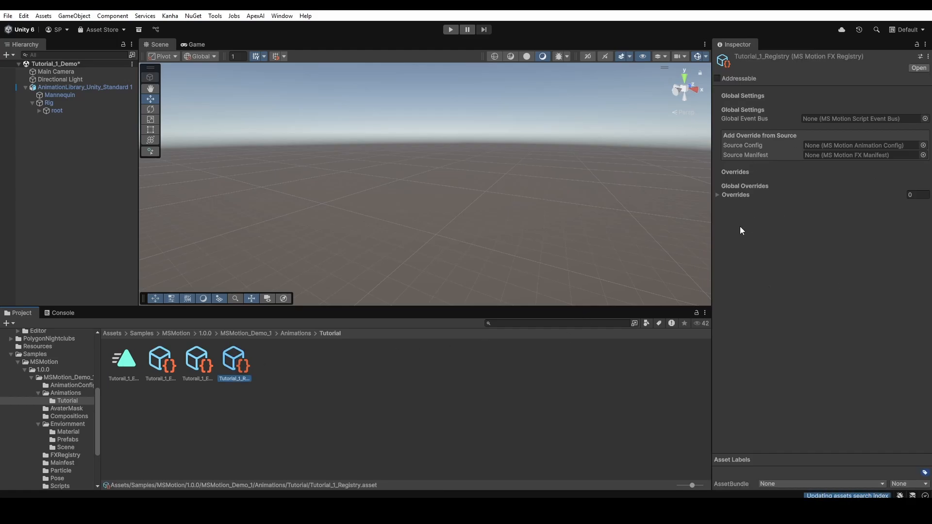
Use the Tutorail_1_Exported_fx manifest as the registry's override source and add an override for its Particle Event
drag(200, 365, 822, 155)
click(868, 175)
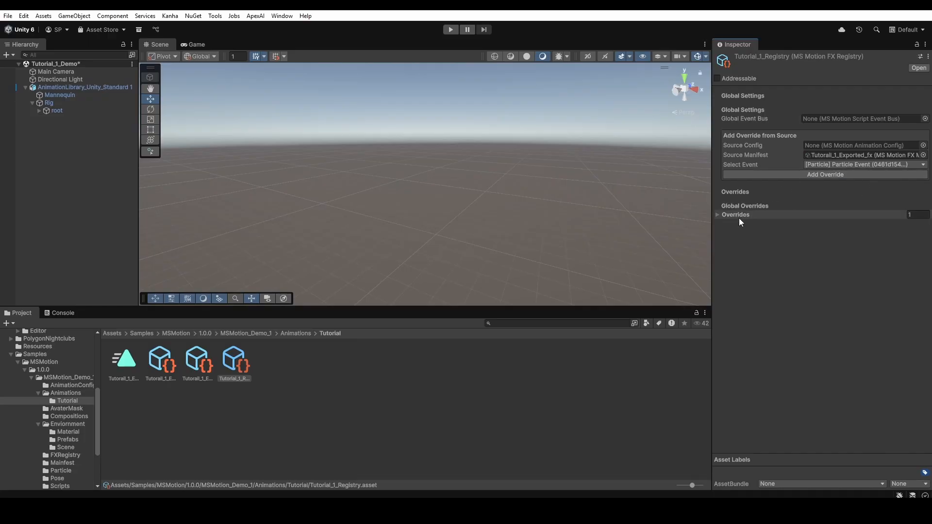
click(820, 164)
click(809, 175)
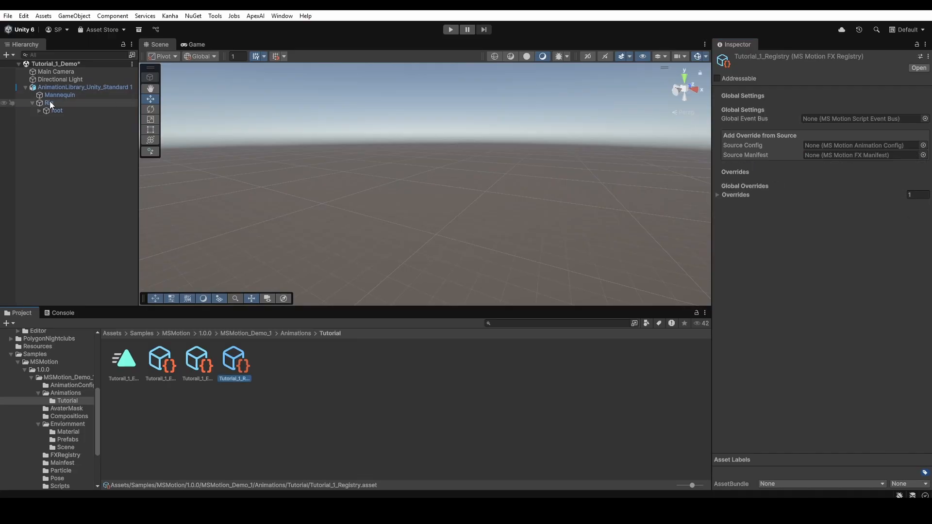
Assign Tutorial_1_Registry as the Registry of the character's FX Player component
click(83, 88)
scroll(748, 344, down, 5)
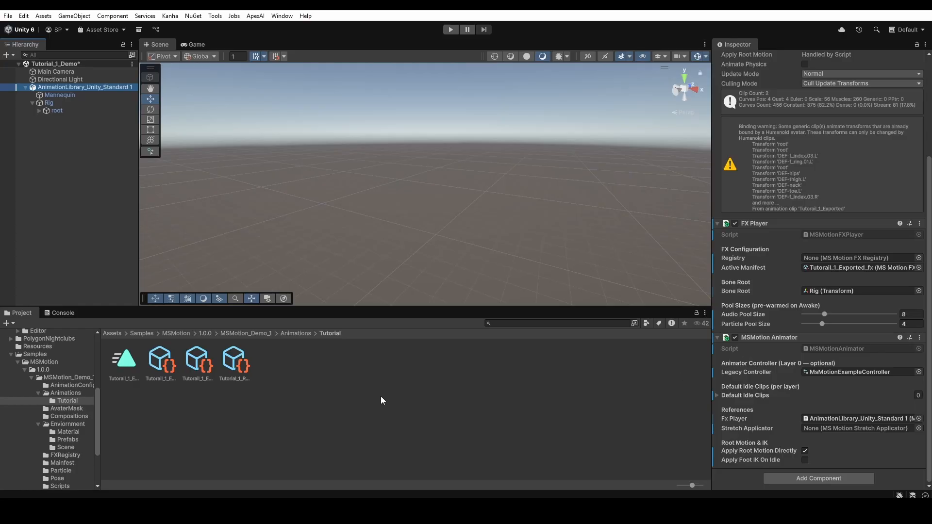
drag(235, 363, 824, 258)
Run the scene again, fire PlayFxAnimation from MsMotionExampleController, observe the character in the Game view, and stop playback
click(450, 30)
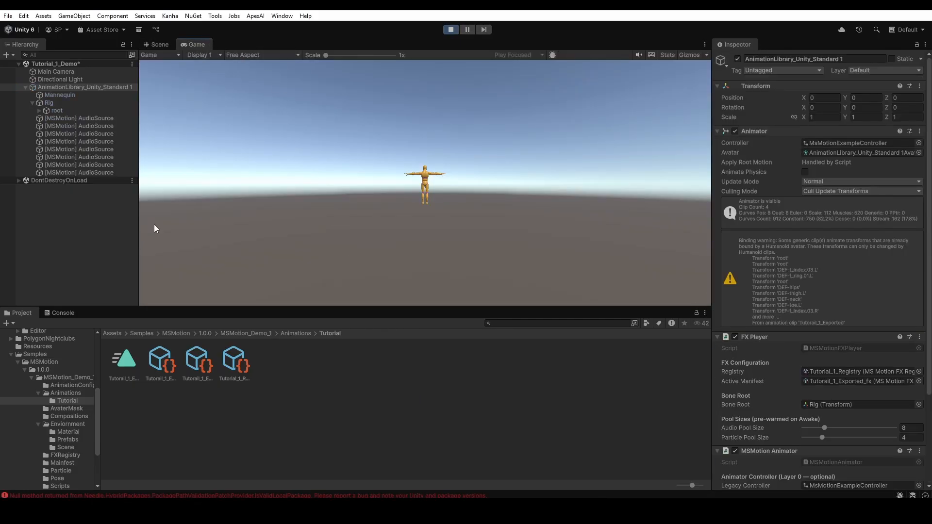
click(248, 332)
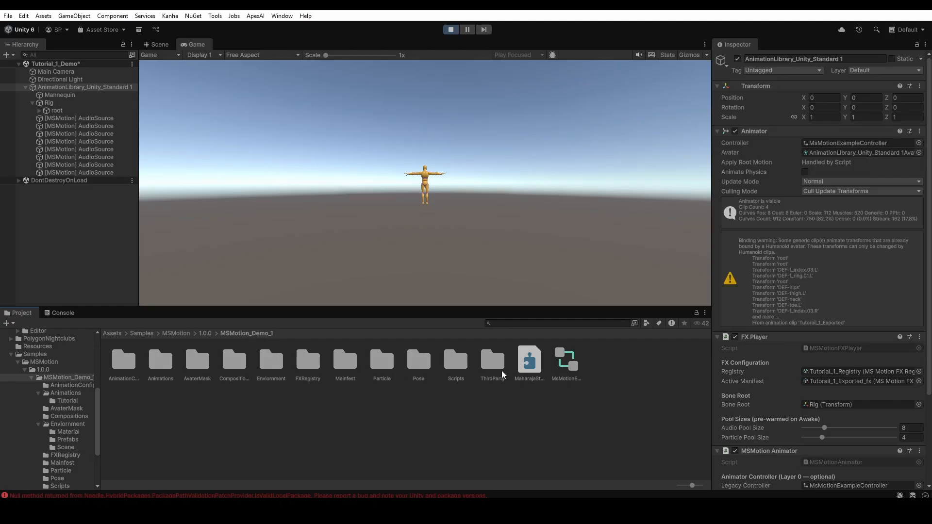
double_click(565, 362)
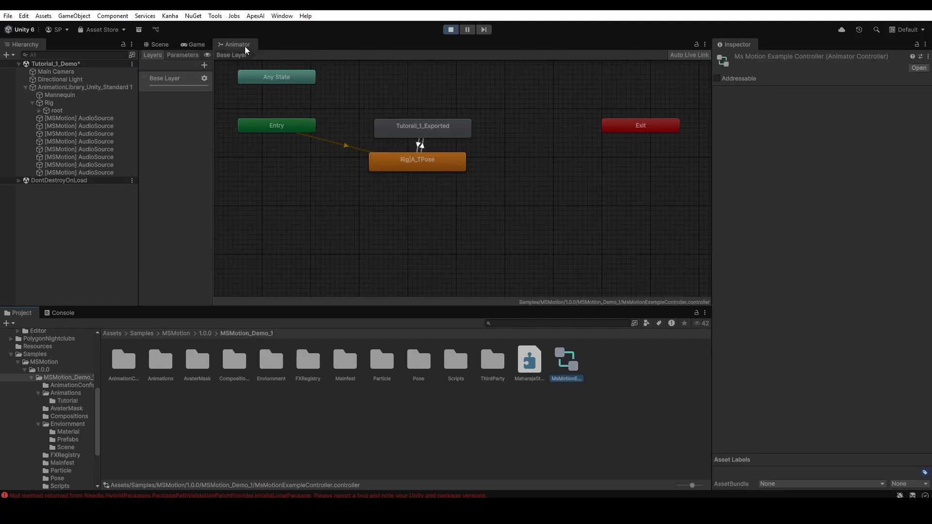
click(184, 55)
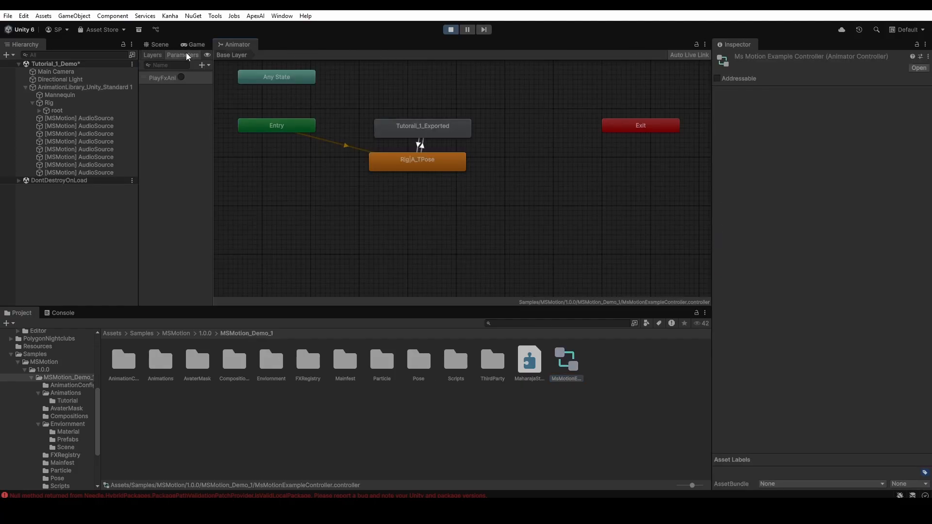
click(181, 77)
click(194, 45)
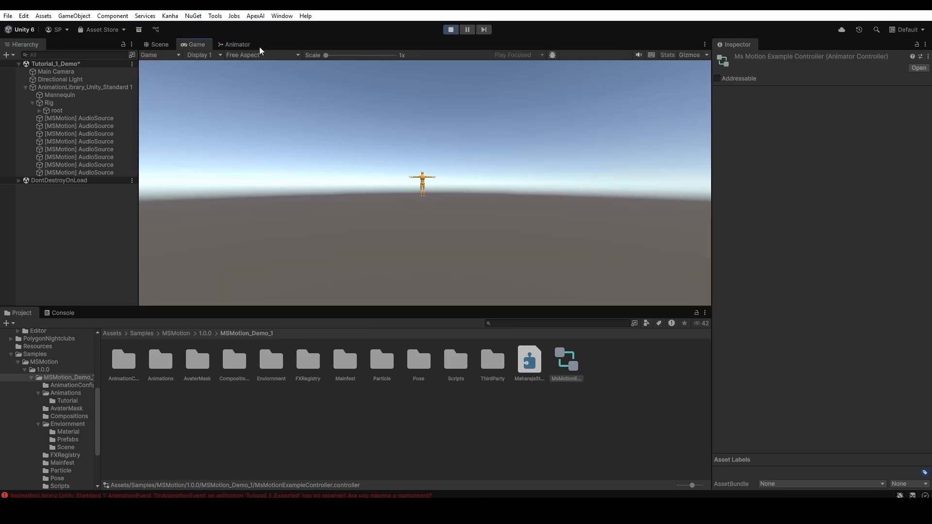
click(451, 29)
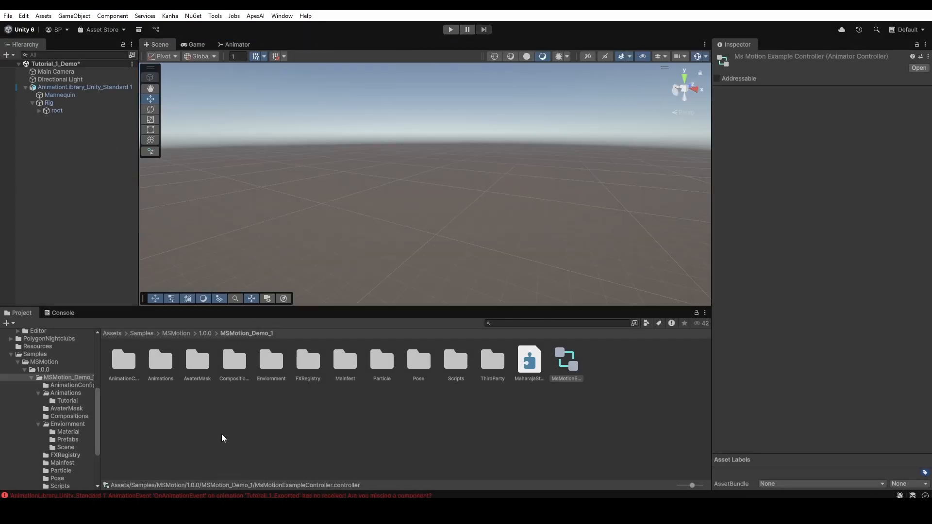
Check the console for errors from the second test run, clear it, and return to the project files
click(60, 313)
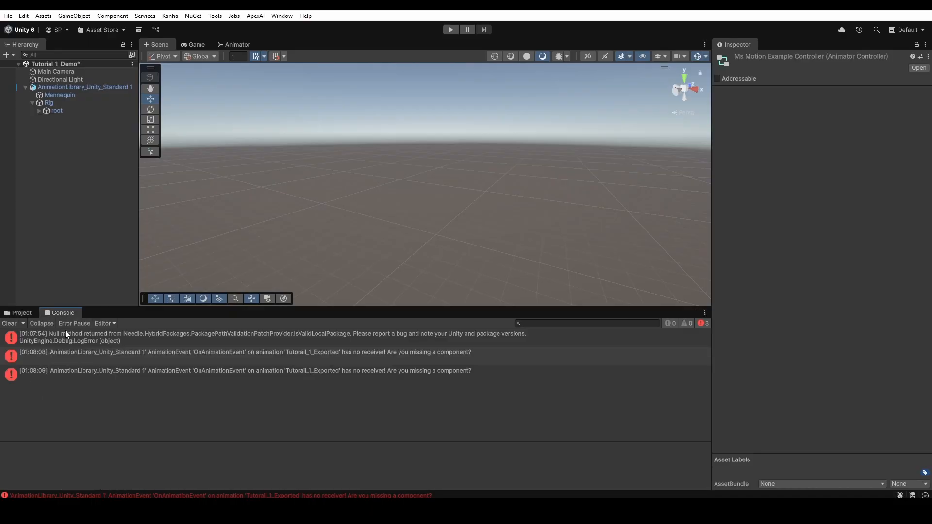
click(18, 320)
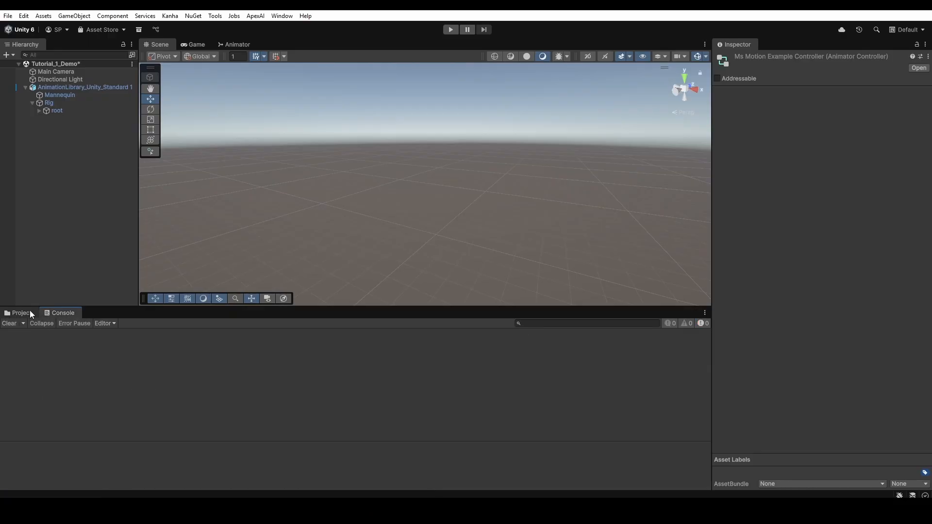
click(29, 311)
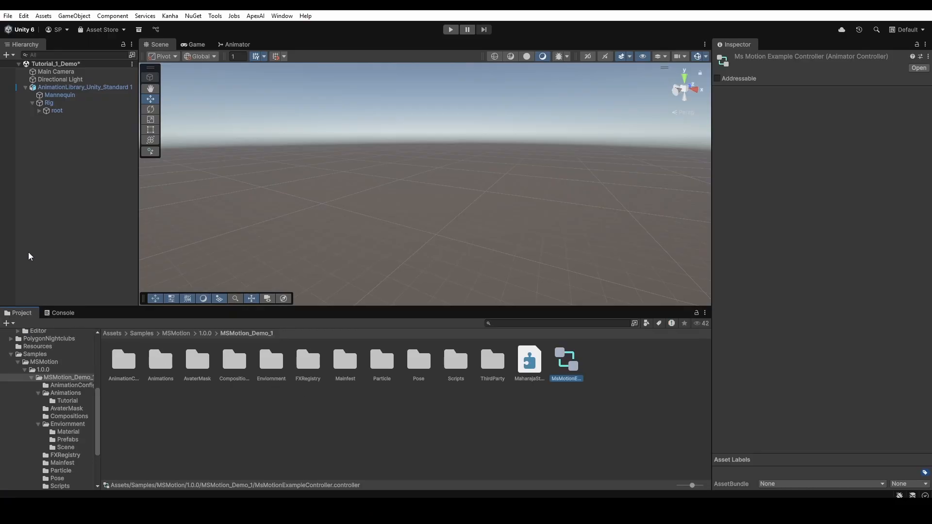
Review the FX Player and MSMotion Animator settings on the AnimationLibrary_Unity_Standard 1 character
click(82, 87)
scroll(834, 383, down, 3)
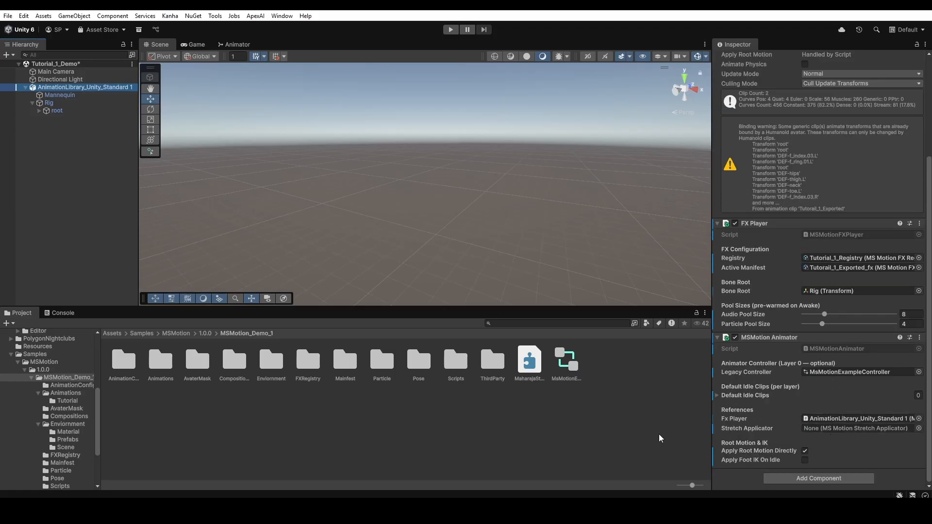
click(33, 378)
click(319, 432)
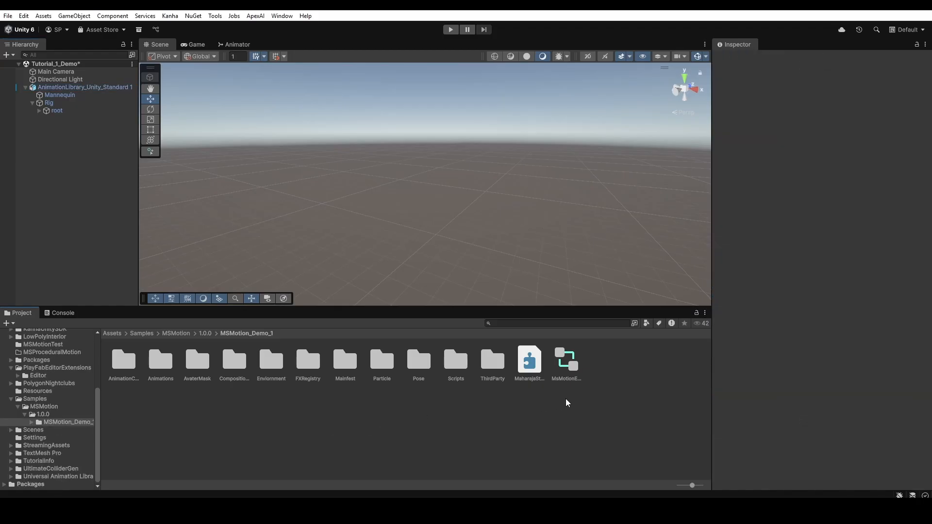
Examine the overrides of the sample PickupOverride_2 registry in the FXRegistry folder, and return to the MSMotion_Demo_1 folder
click(303, 367)
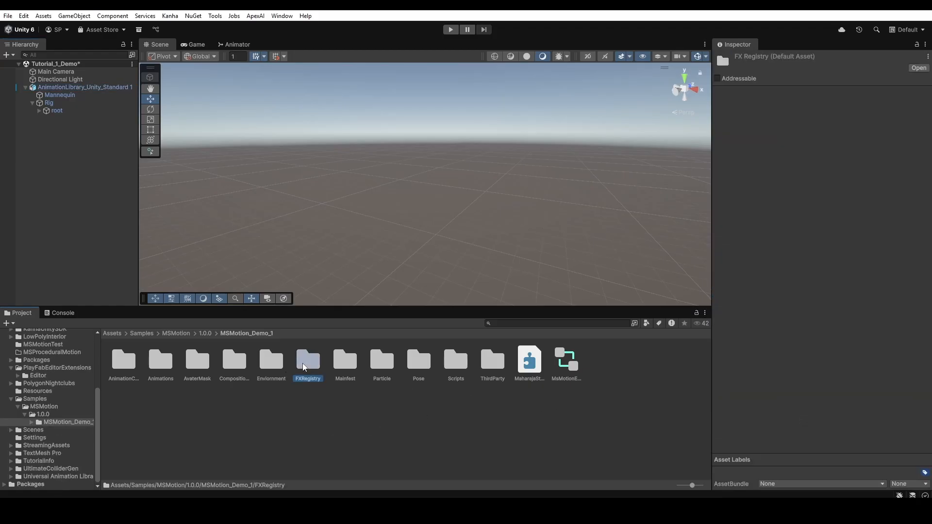
double_click(314, 363)
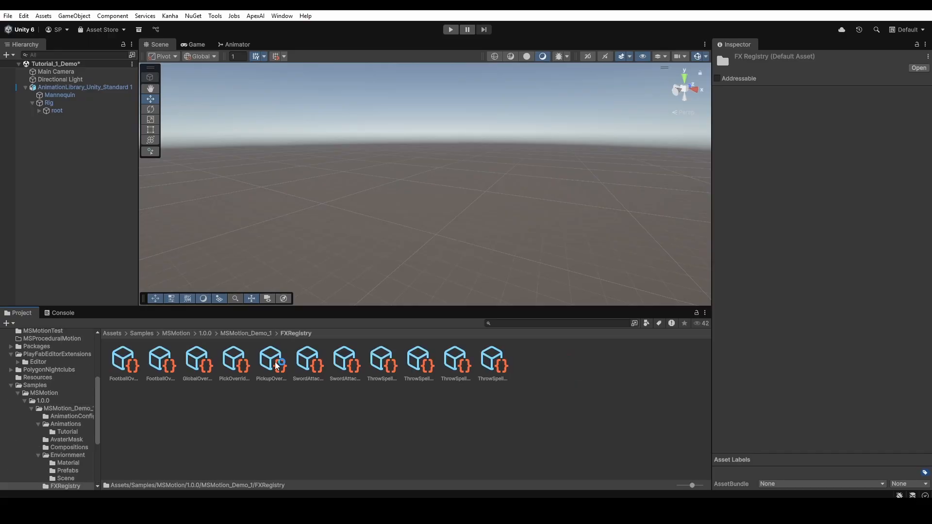
click(271, 361)
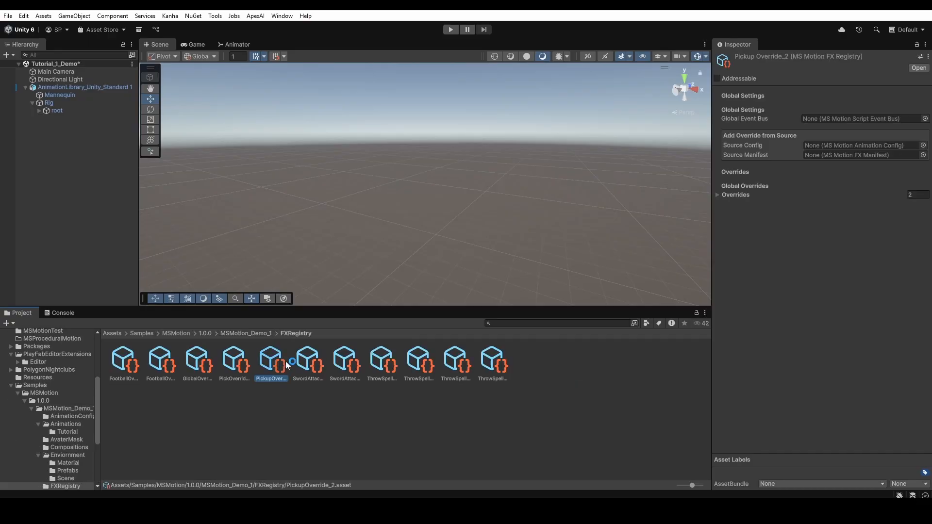
click(729, 197)
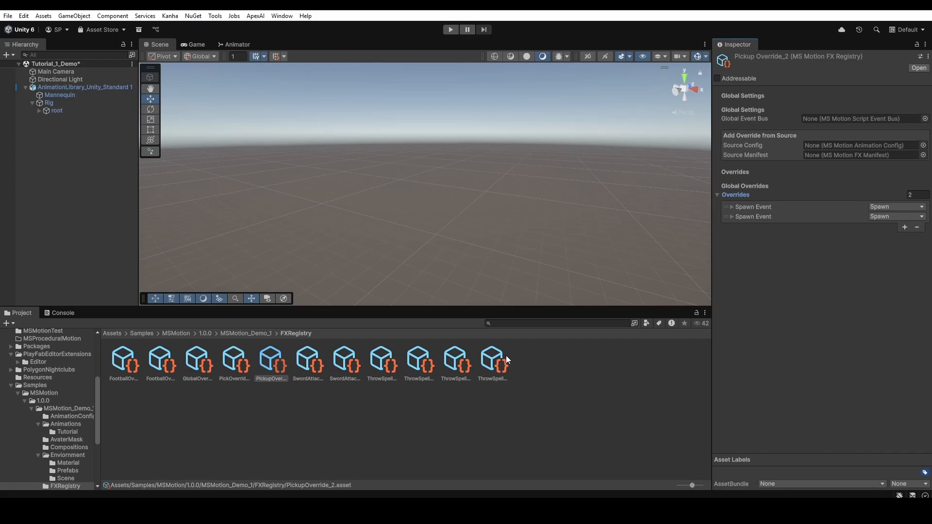
click(258, 333)
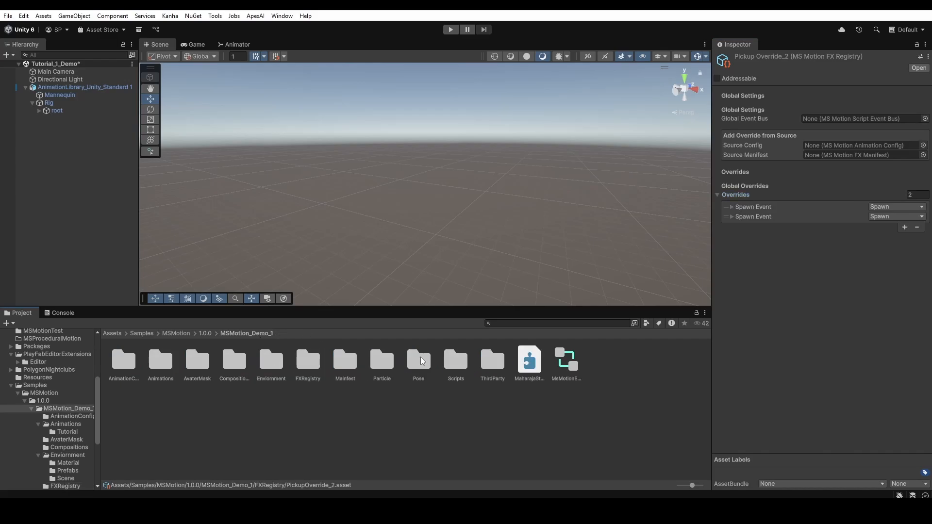
Examine the Particle Event override and its dynamic property overrides in Tutorial_1_Registry, inside the Animations/Tutorial folder
double_click(160, 362)
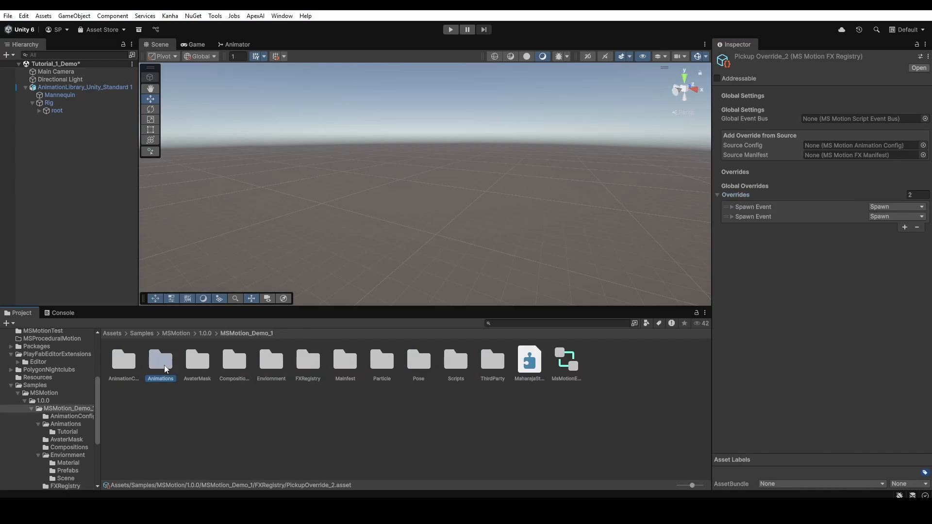
double_click(123, 360)
click(237, 362)
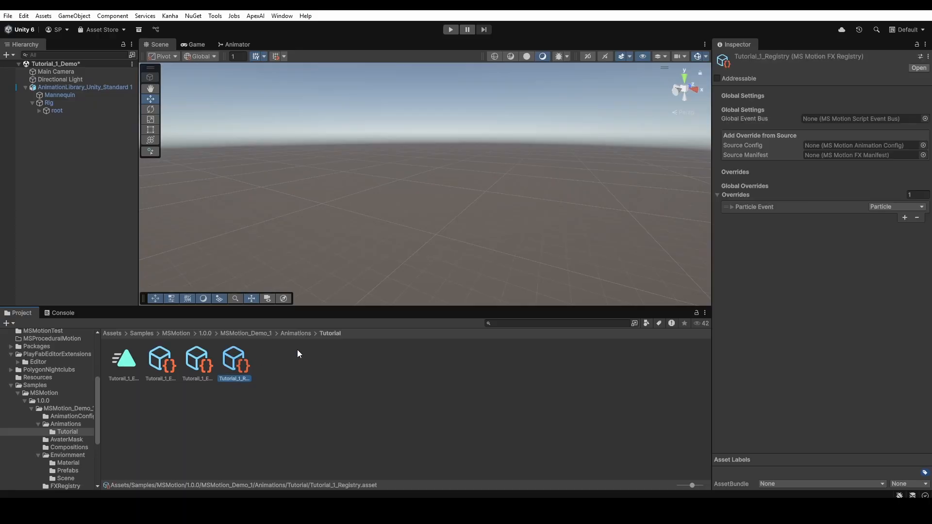
click(767, 207)
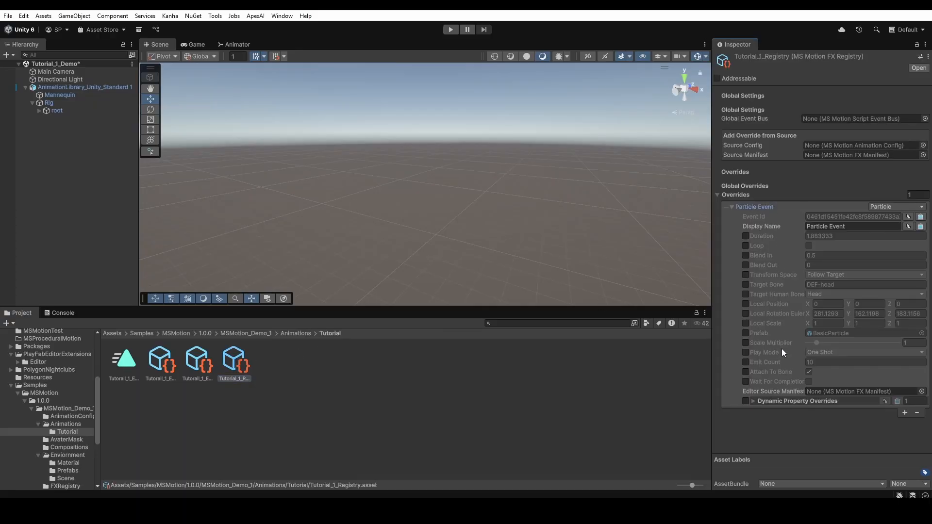
click(768, 400)
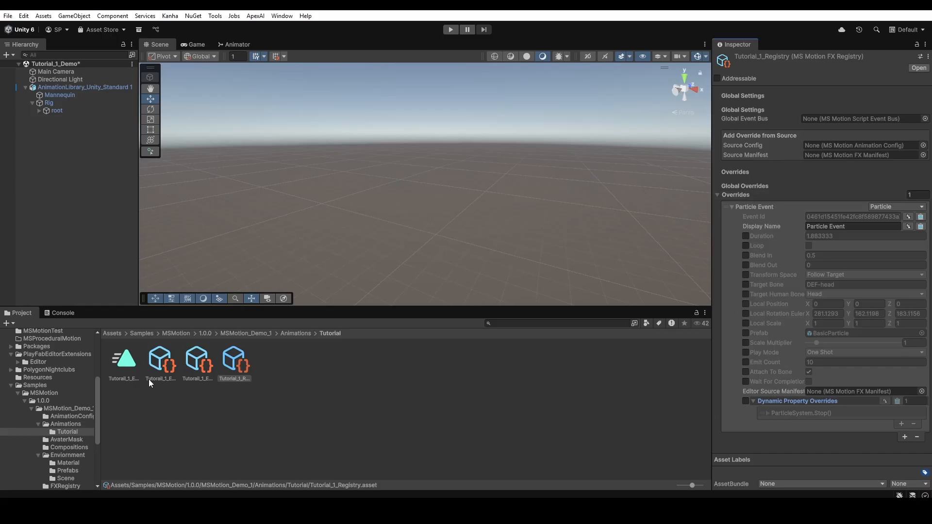
Check the registry, active manifest and legacy controller assigned to the AnimationLibrary_Unity_Standard 1 character
click(25, 87)
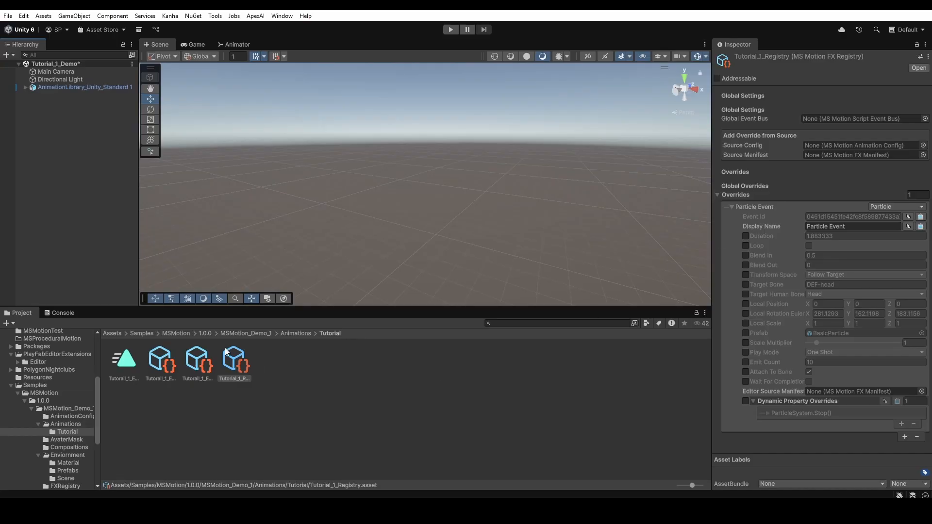
click(109, 81)
click(107, 87)
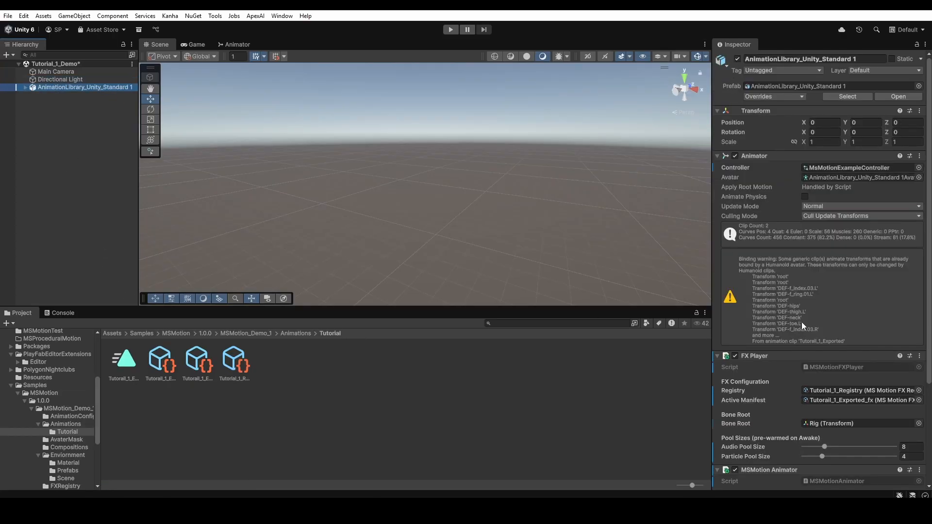
scroll(802, 321, down, 5)
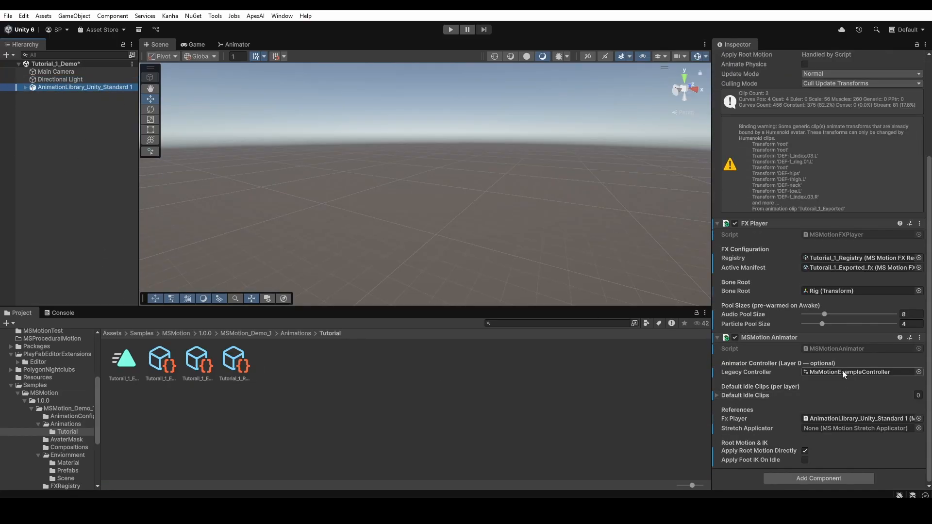
Move the AnimationLibrary_Unity_Standard 1 character along Z closer to the game camera, and save the scene
click(196, 44)
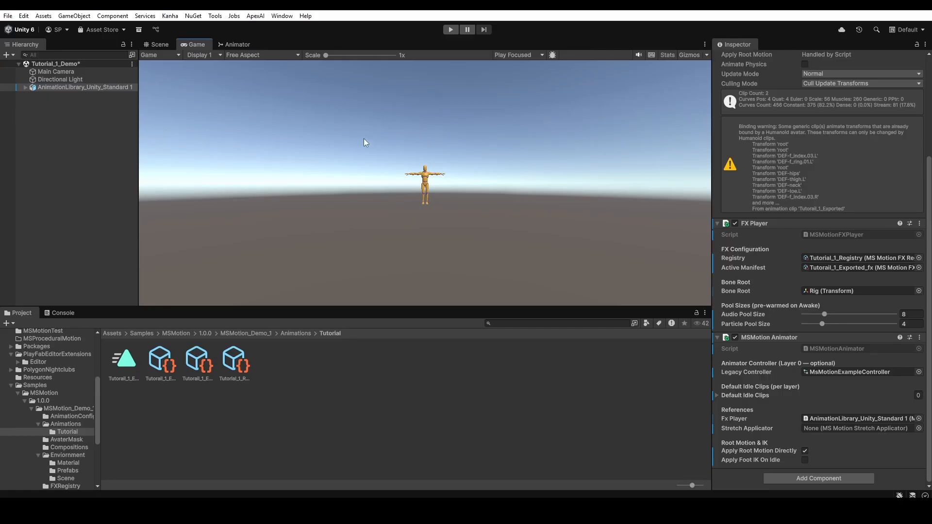
click(158, 44)
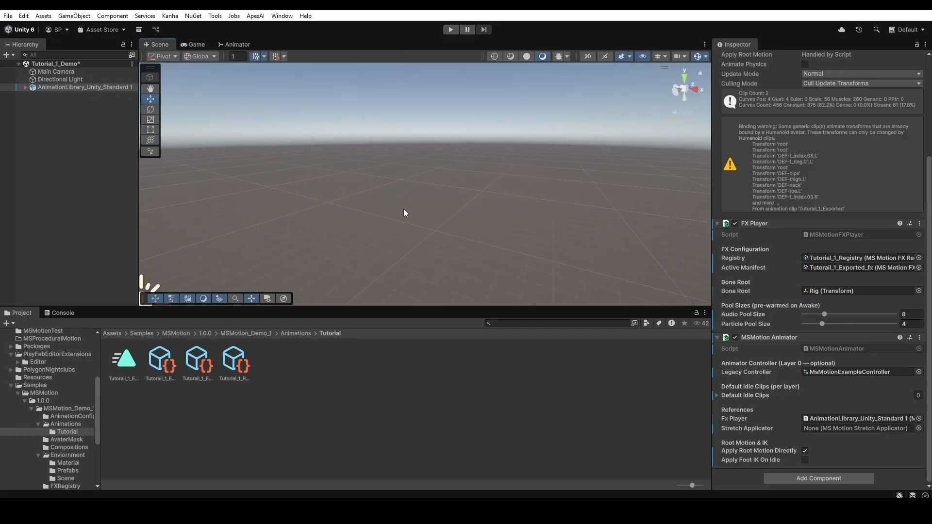
click(97, 87)
key(f)
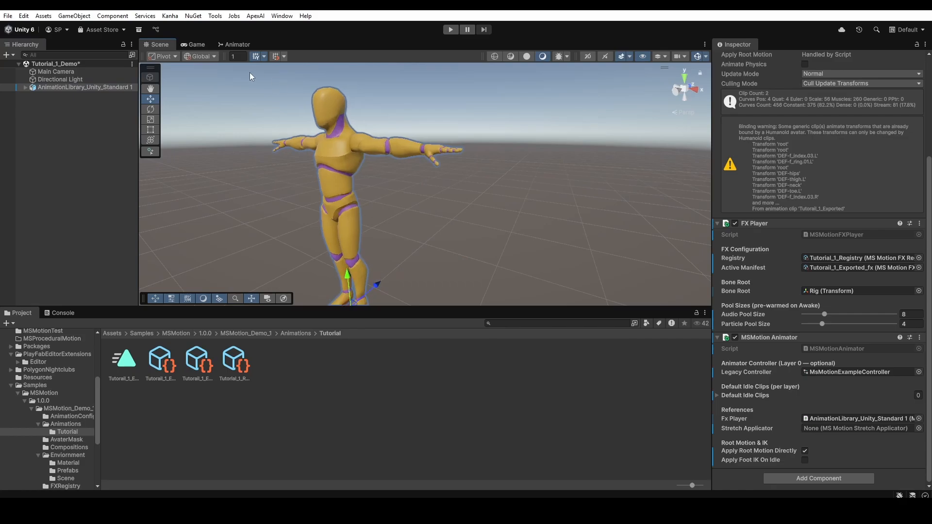
click(195, 45)
scroll(785, 211, up, 5)
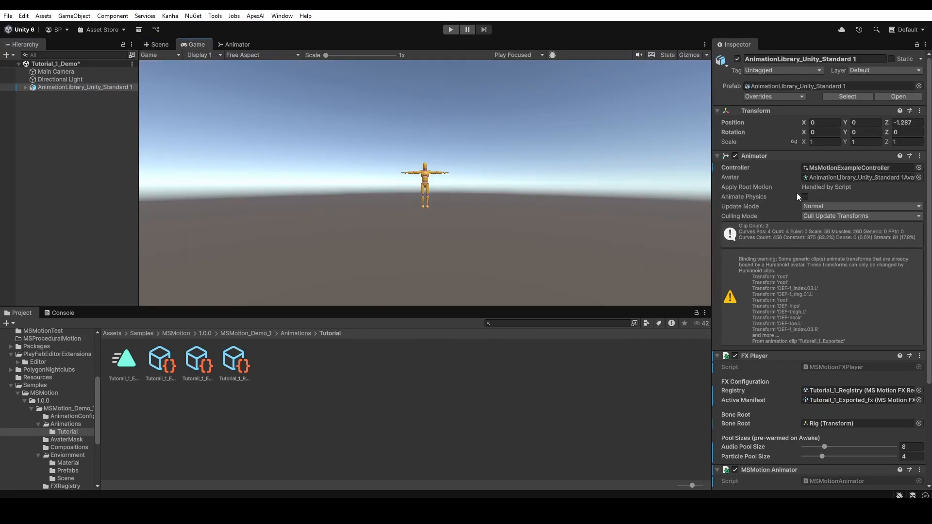
click(886, 123)
drag(886, 123, 858, 134)
click(52, 202)
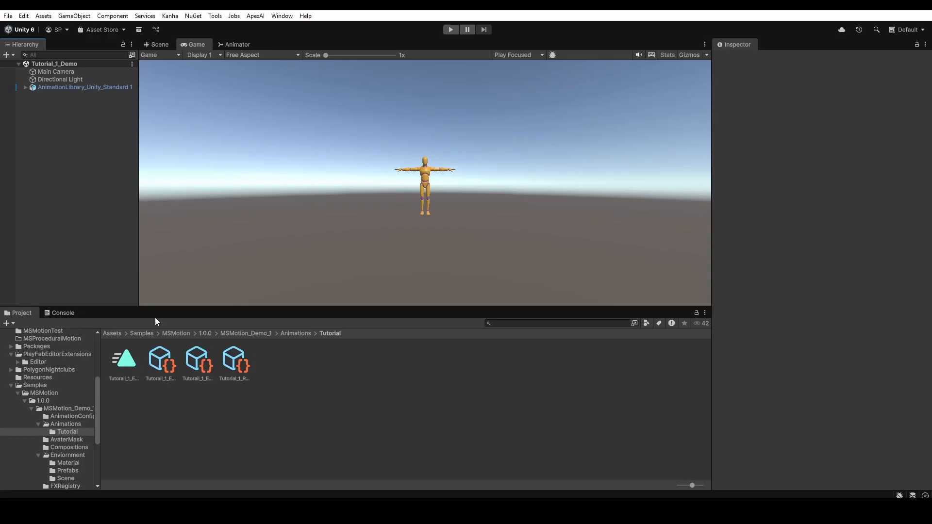
Show the Scripts folder of MSMotion_Demo_1 and create an empty GameObject at the root of the scene
click(280, 334)
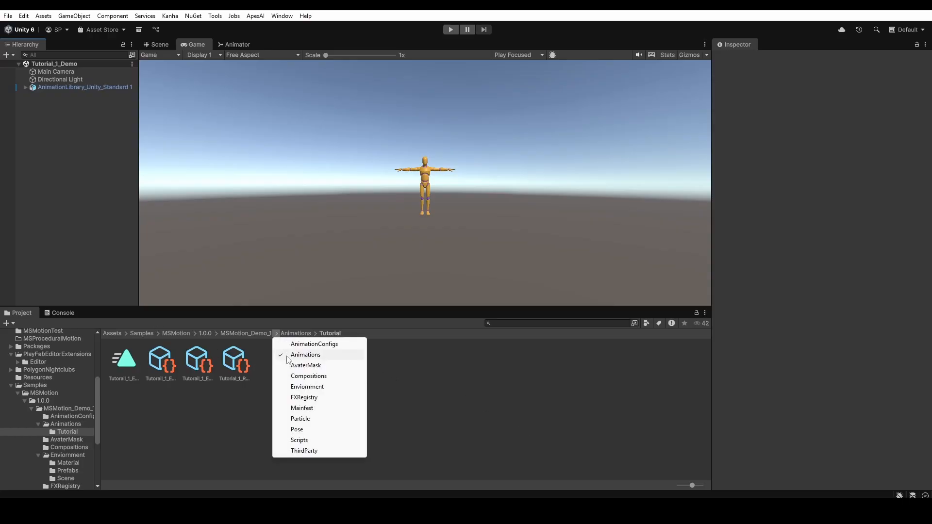
click(307, 443)
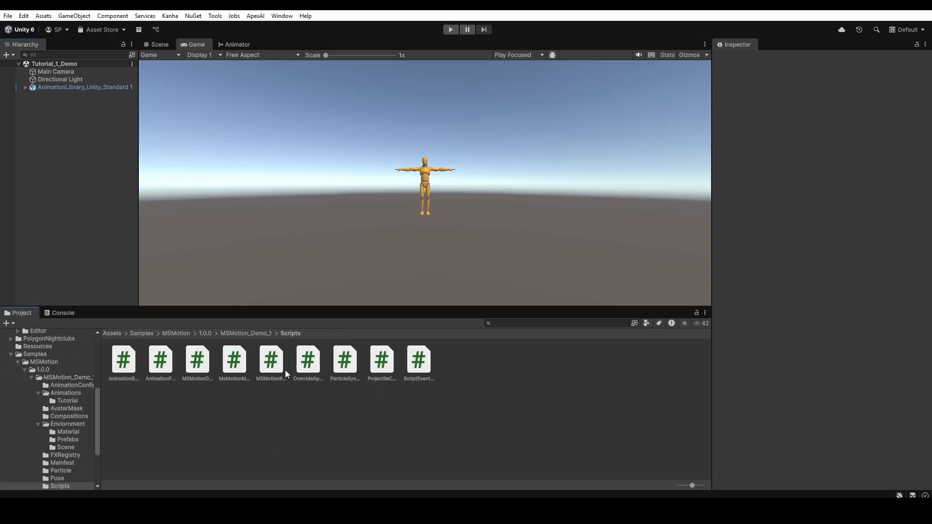
right_click(46, 138)
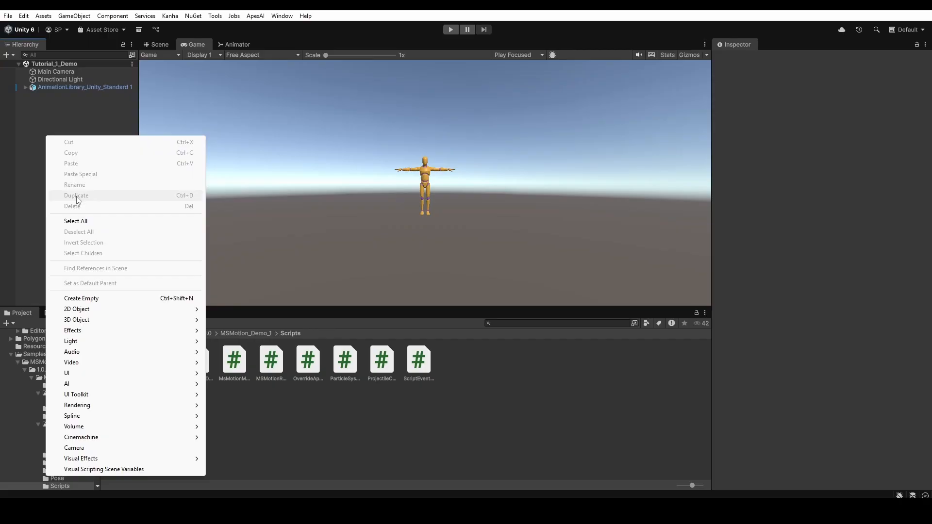
click(82, 298)
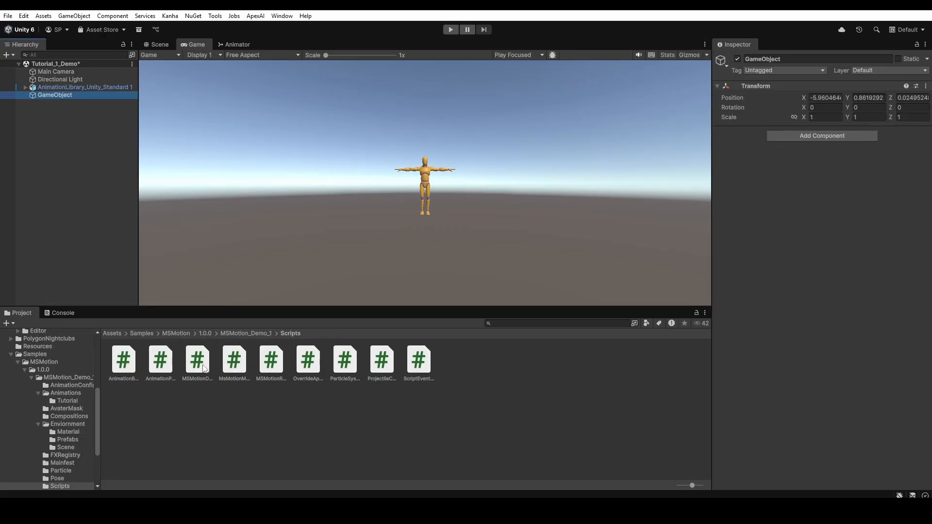
Attach the MsMotionManager_Demo_1 script to the empty GameObject and assign AnimationLibrary_Unity_Standard 1 as its Animator
click(230, 375)
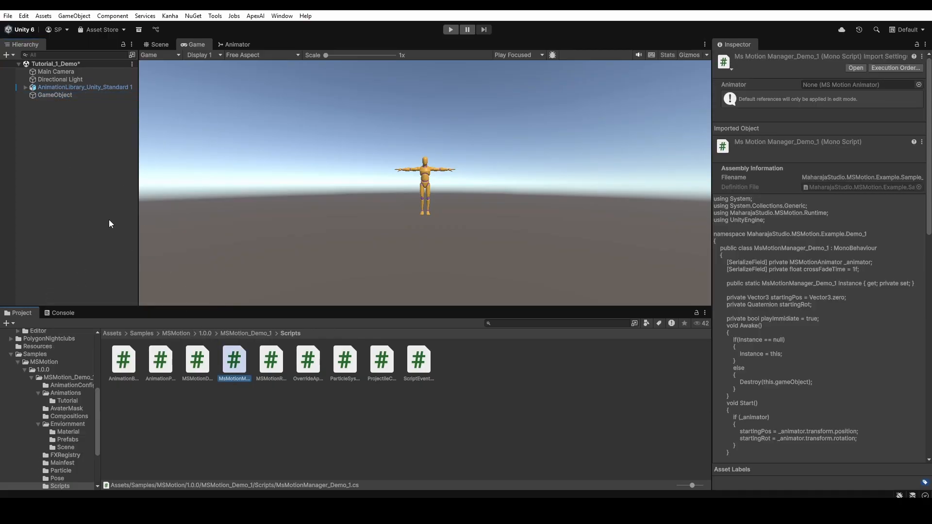
click(74, 94)
drag(232, 360, 819, 243)
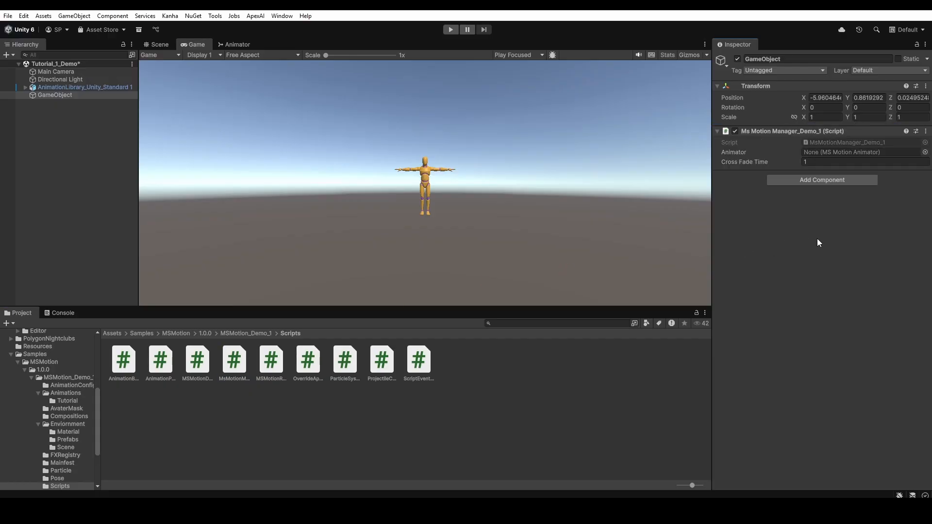
drag(112, 87, 820, 151)
Add a TextMeshPro UI button to the scene and name it PlayAnimation
right_click(48, 128)
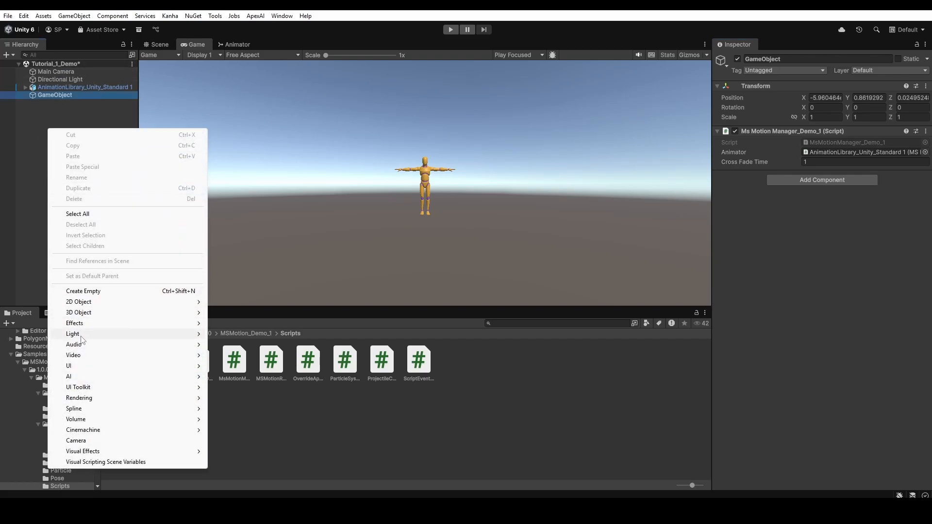
mouse_move(73, 366)
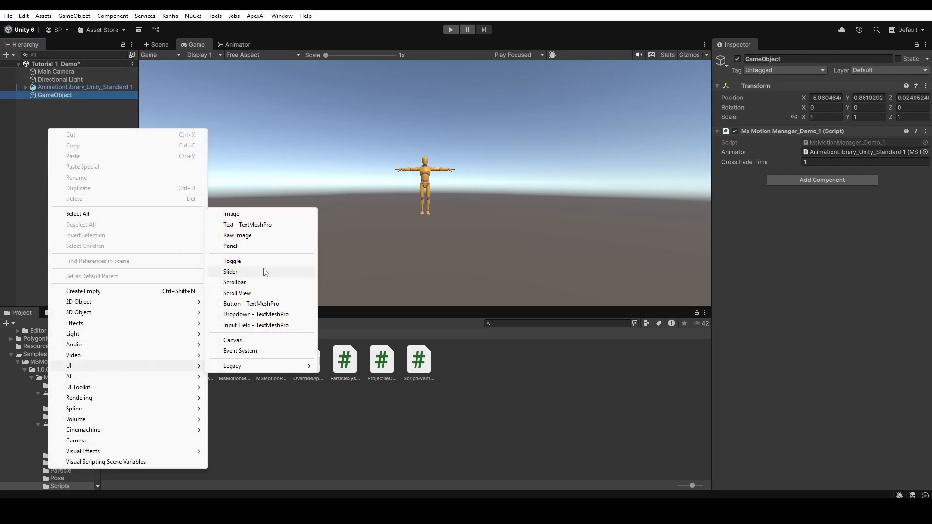
click(258, 303)
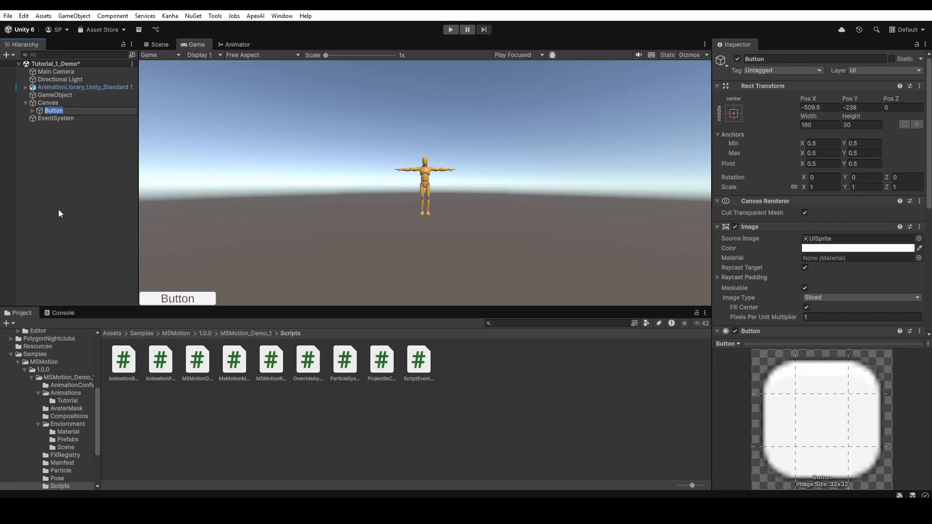
text(PlayAnimation)
key(Return)
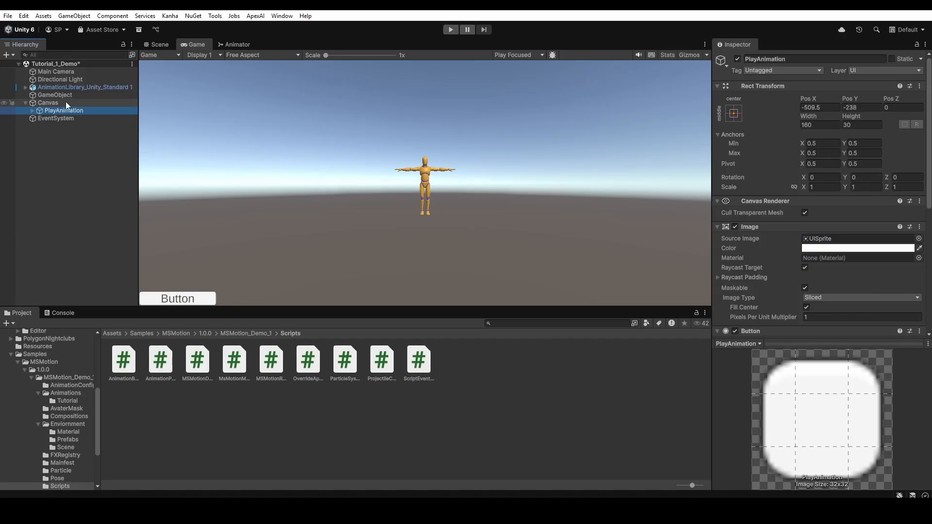
Anchor and place the PlayAnimation button in the canvas's top-right corner, with Pos X -81.79 and Pos Y -20
click(734, 114)
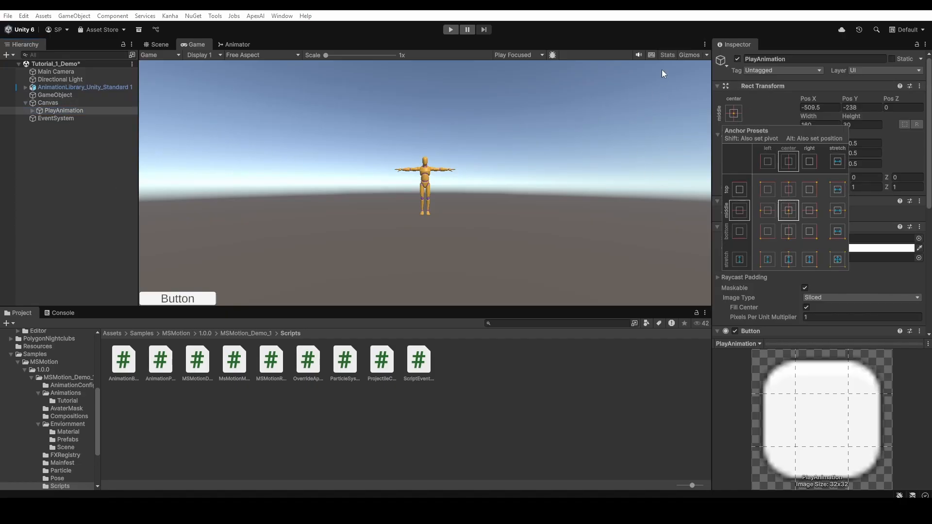
key(alt)
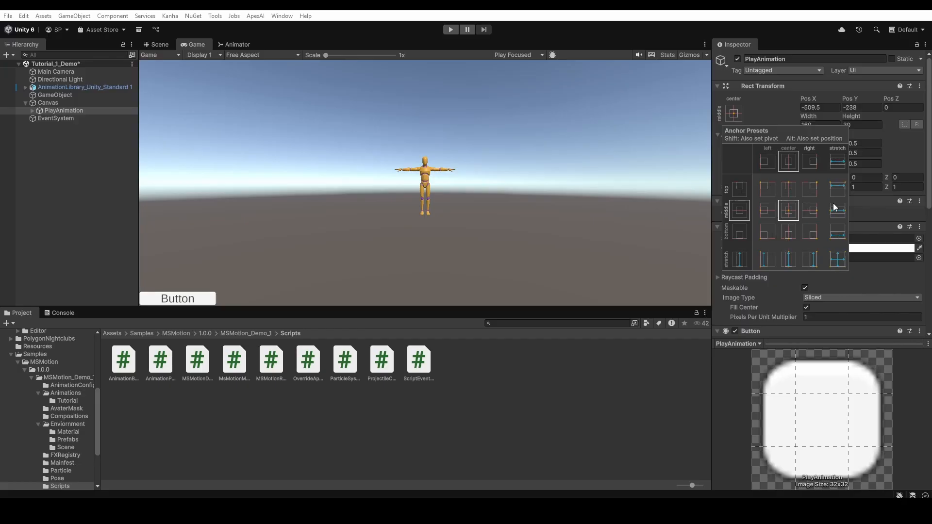
alt+click(815, 190)
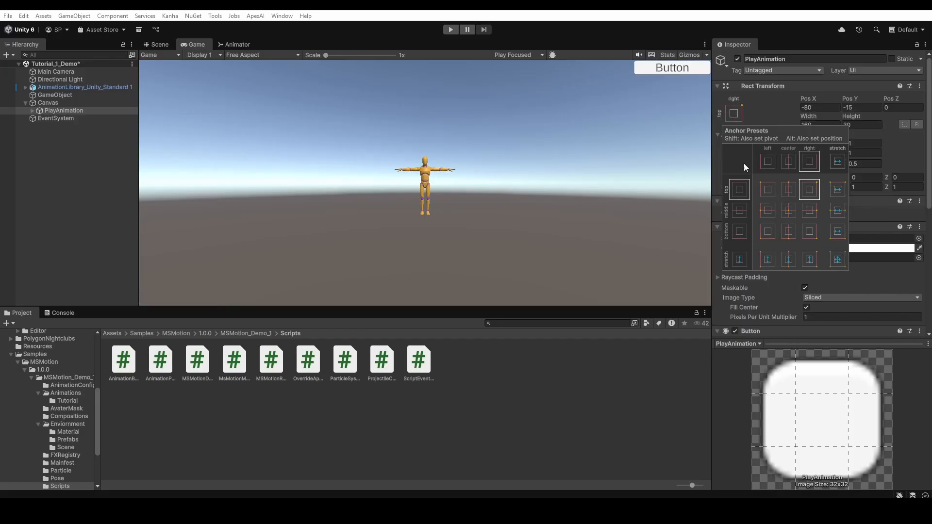
click(761, 109)
drag(805, 98, 788, 109)
drag(855, 98, 843, 99)
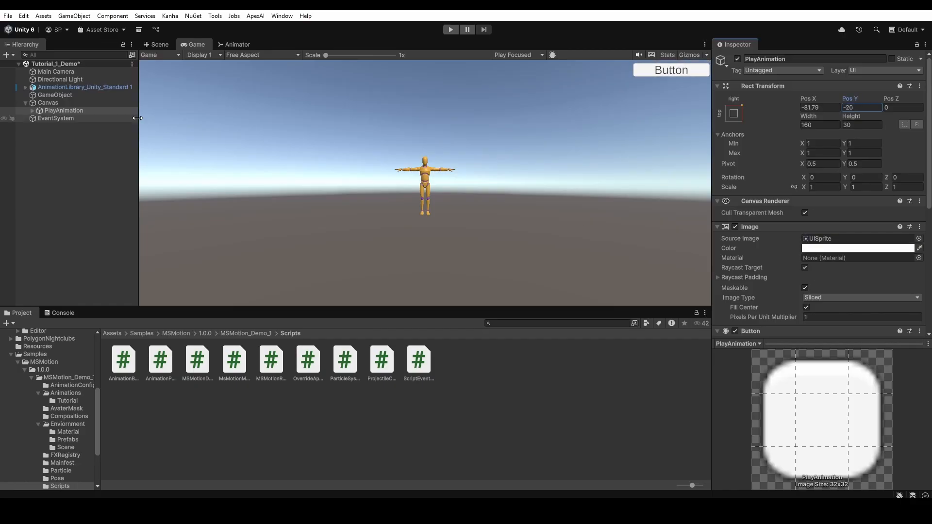
Set the text of the PlayAnimation button's label to "Play"
click(32, 110)
click(62, 119)
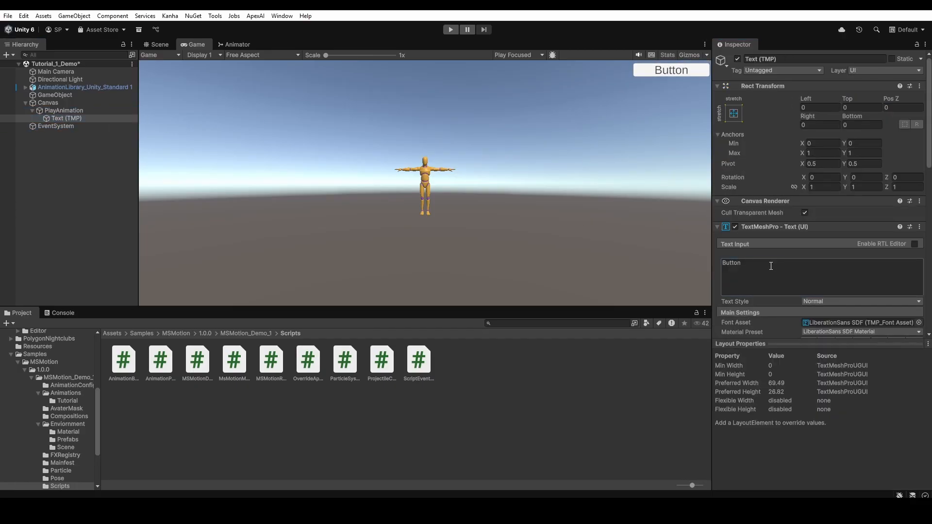
click(771, 266)
text(Play fx animat)
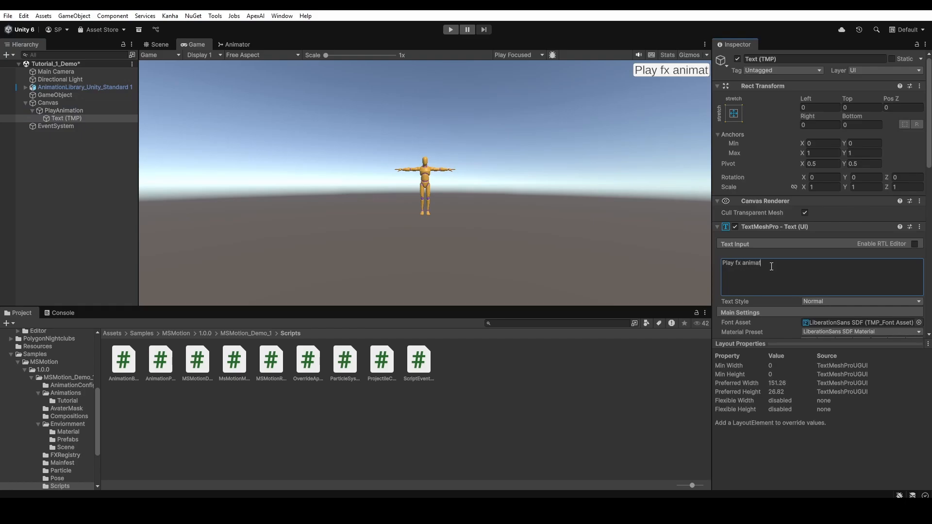
text(ion)
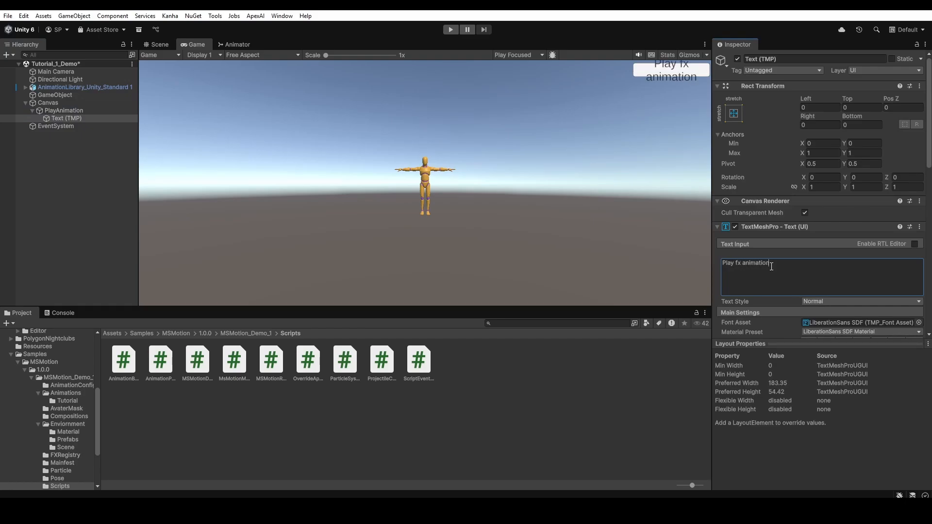
key(BackSpace)
key(BackSpace)
key(BackSpace)
key(BackSpace)
key(BackSpace)
key(BackSpace)
key(BackSpace)
key(BackSpace)
key(BackSpace)
key(BackSpace)
key(BackSpace)
key(BackSpace)
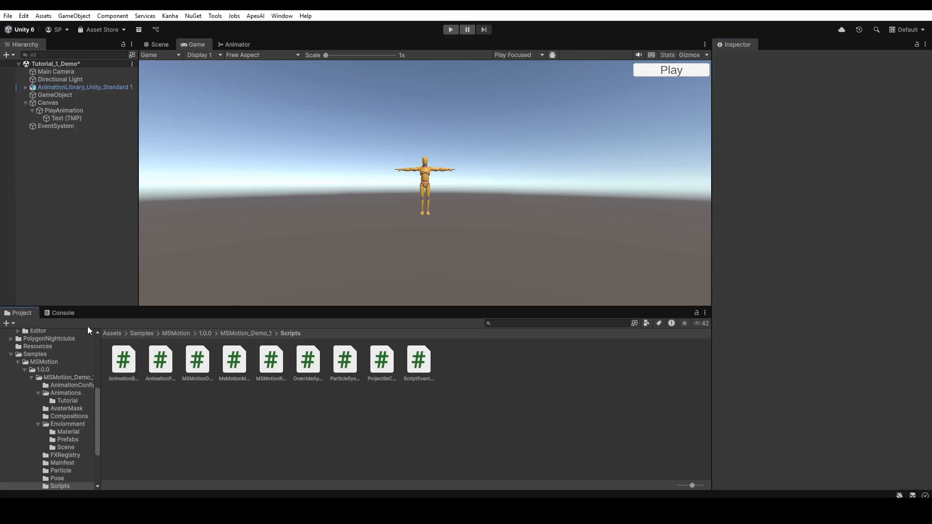
Attach the AnimationButton_Demo_1 script to PlayAnimation and assign the PlayAnimation button to its Button reference
click(62, 110)
scroll(857, 231, down, 5)
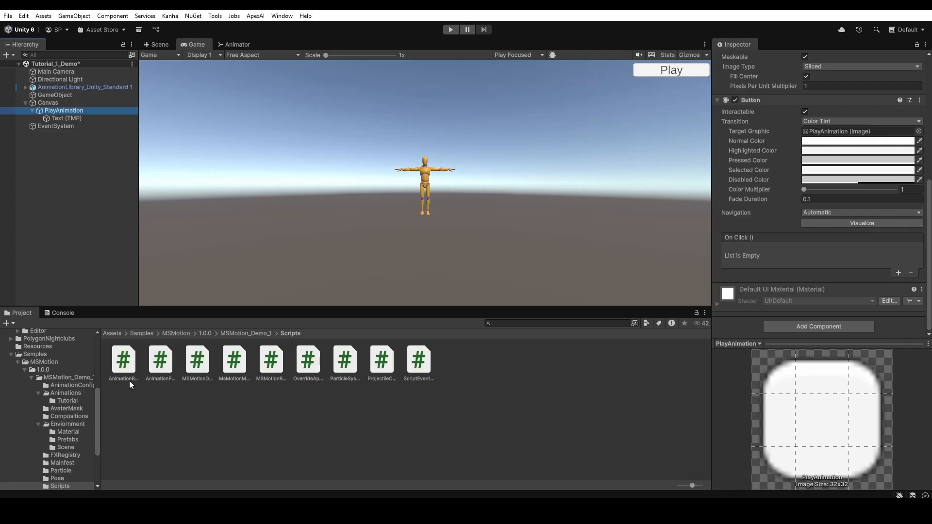
drag(129, 381, 813, 333)
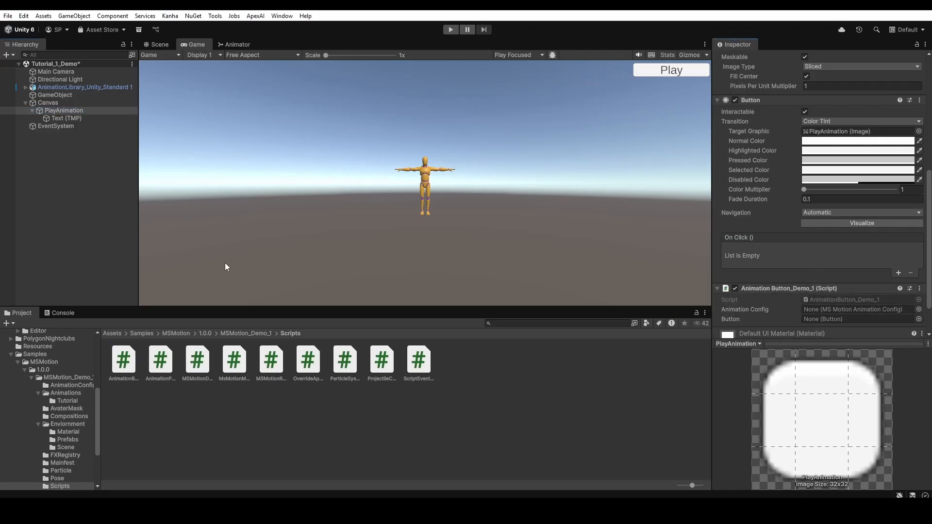
drag(81, 113, 848, 325)
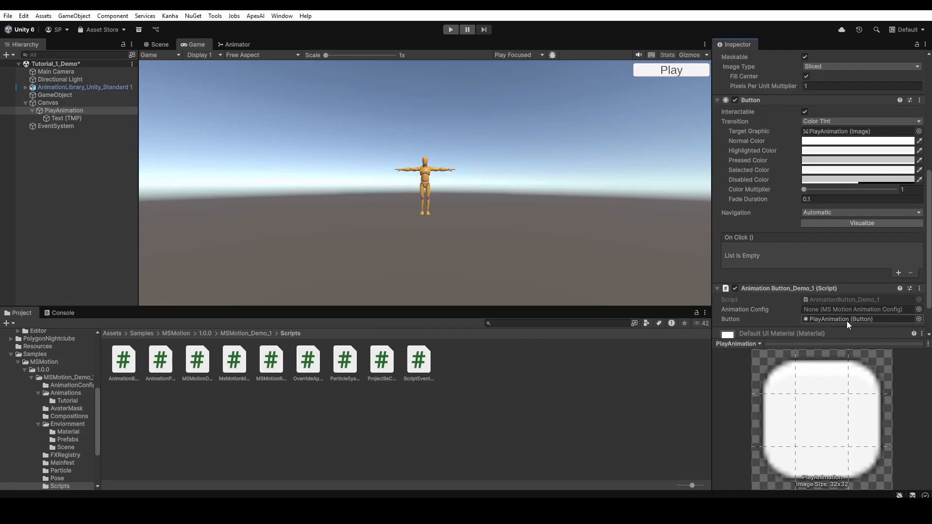
In the MSMotion_Demo_1 sample's Animations/Tutorial folder, inspect the Tutorail_1_Exported_fx manifest and the Tutorail_1_Exported_config asset
click(246, 334)
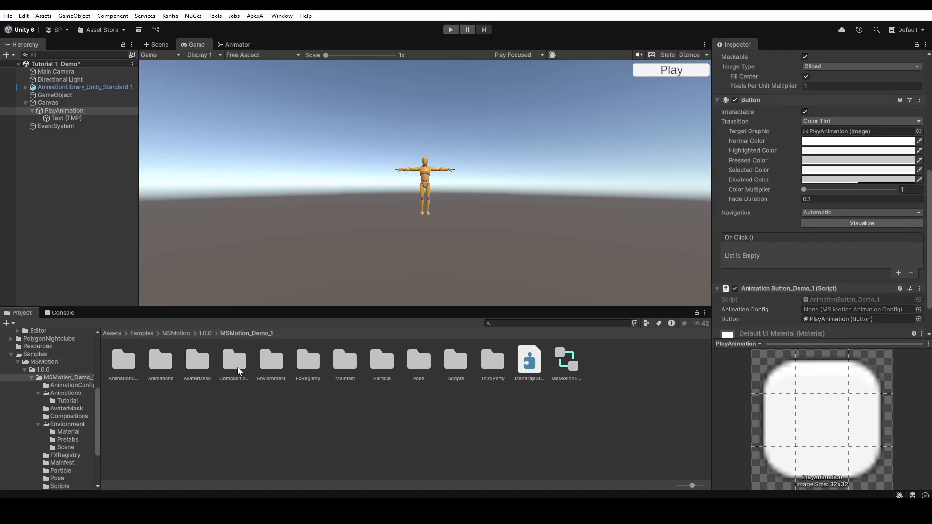
click(205, 370)
double_click(161, 361)
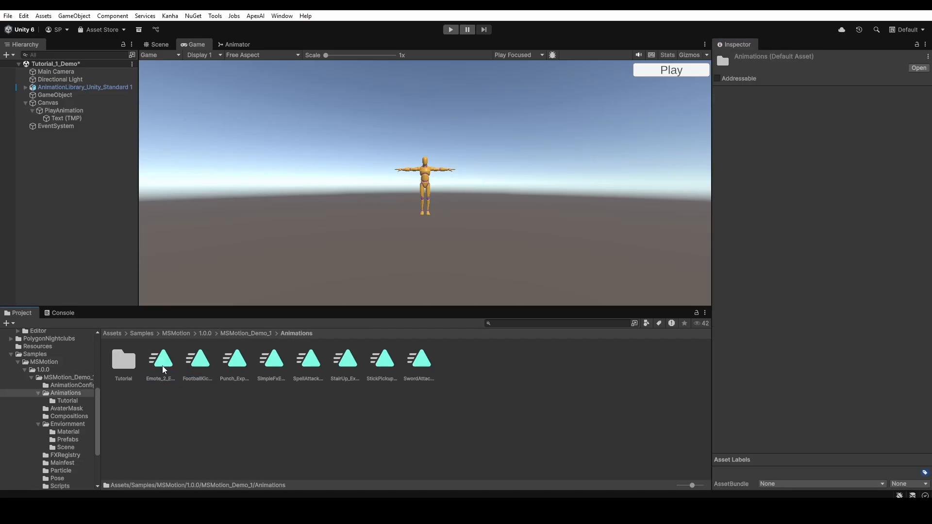
click(123, 360)
double_click(124, 360)
click(209, 359)
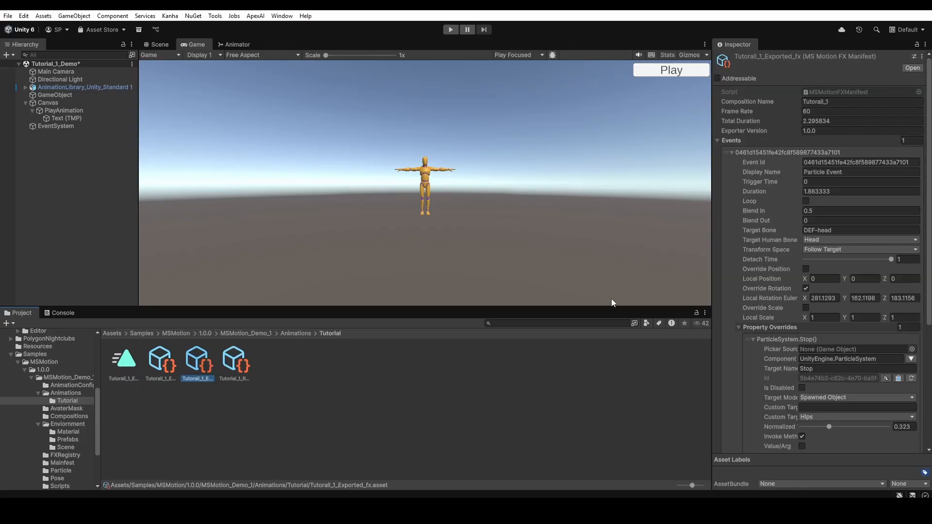
click(160, 361)
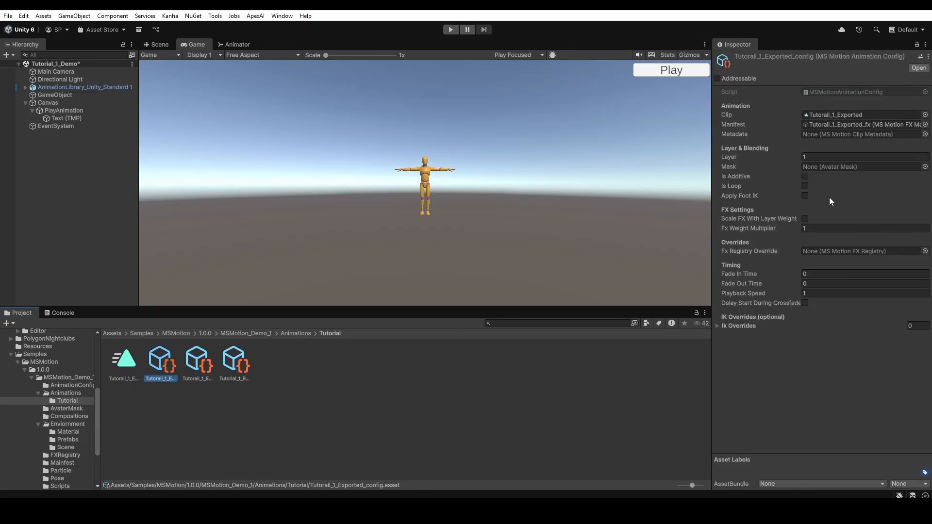
right_click(384, 366)
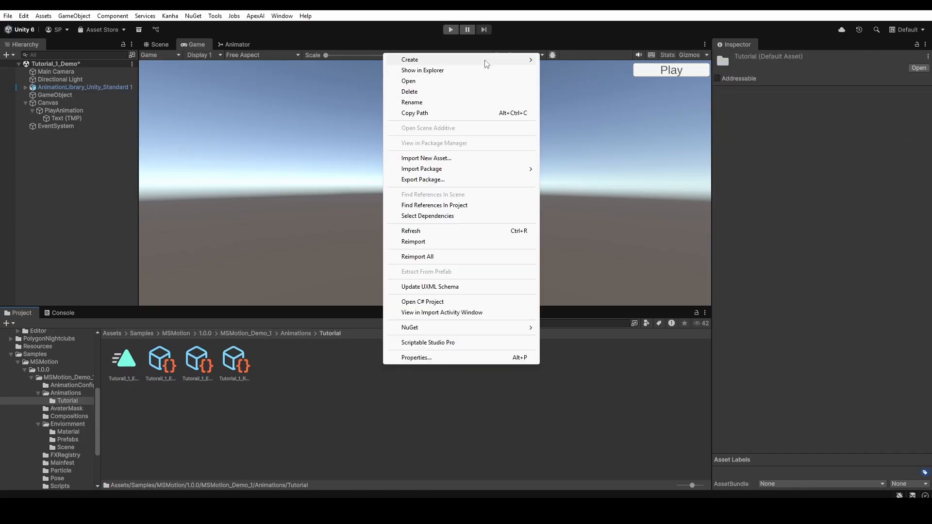
mouse_move(485, 60)
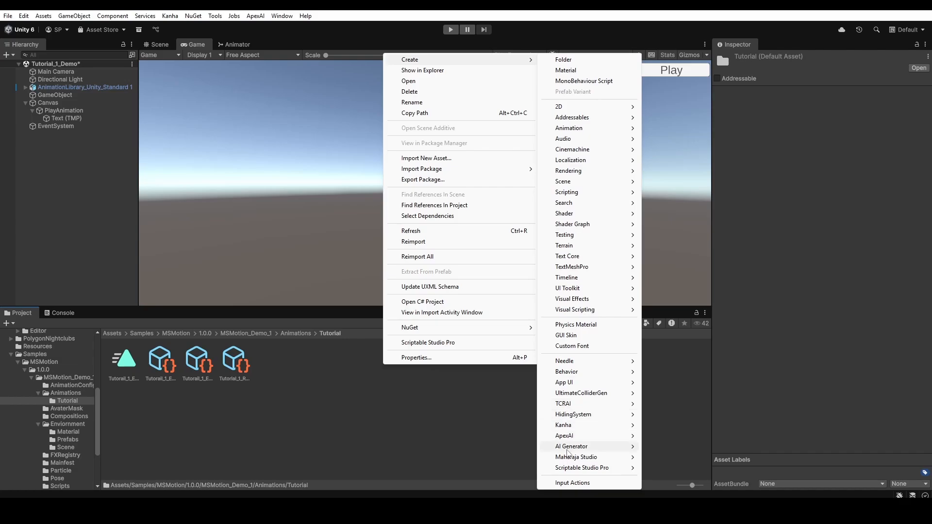
mouse_move(607, 457)
mouse_move(668, 461)
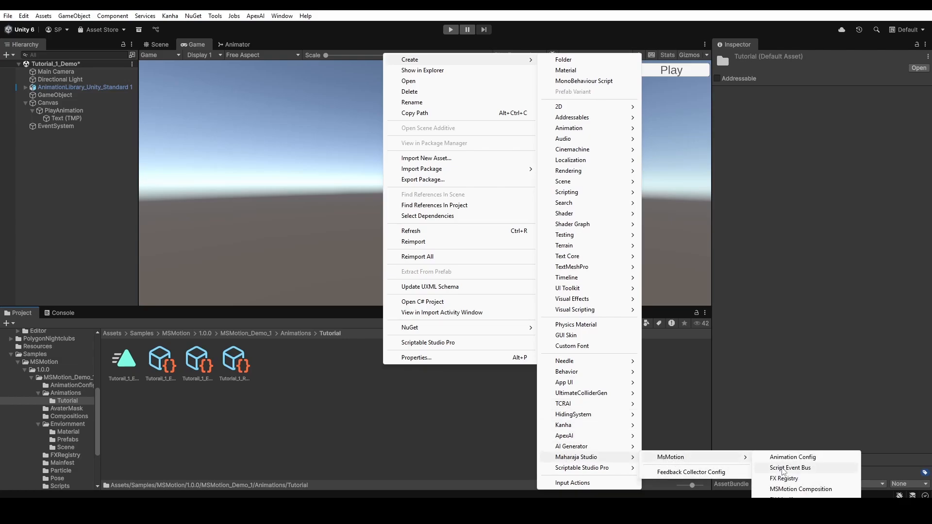
click(373, 451)
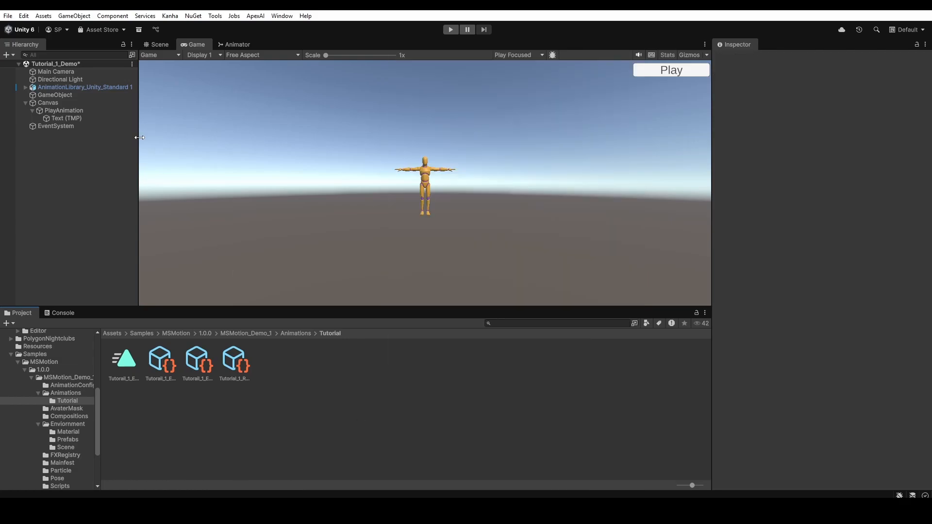
Assign Tutorail_1_Exported_config to the Animation Config reference of PlayAnimation's Animation Button_Demo_1 script, and collapse PlayAnimation in the hierarchy
click(103, 103)
click(103, 110)
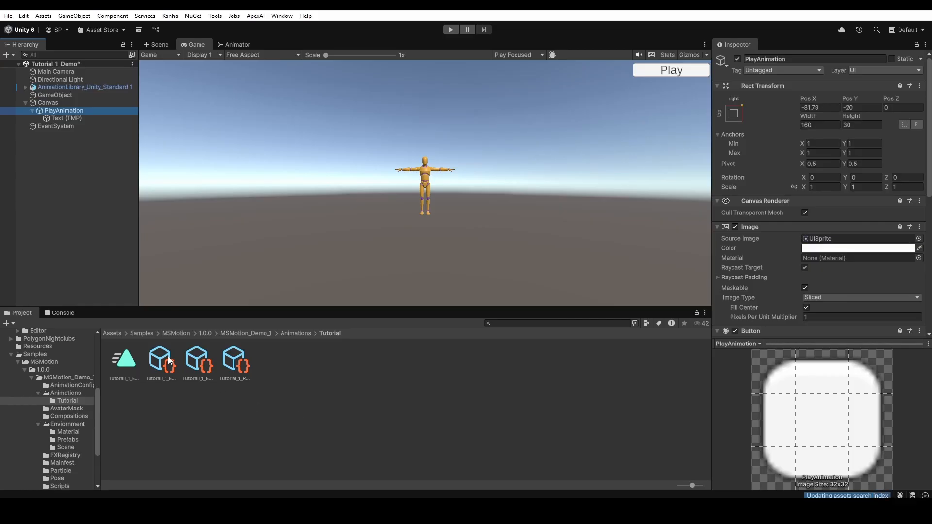
scroll(825, 243, down, 10)
click(849, 265)
drag(849, 267, 851, 266)
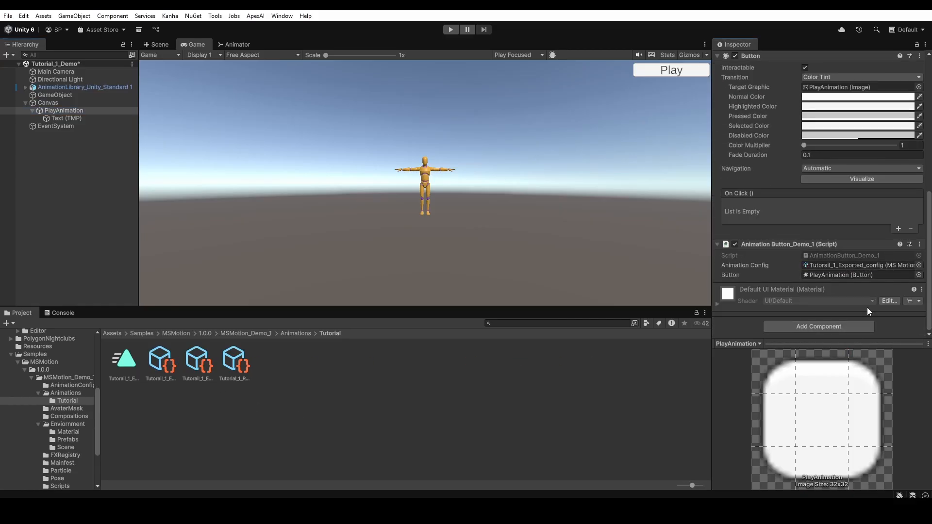
click(32, 111)
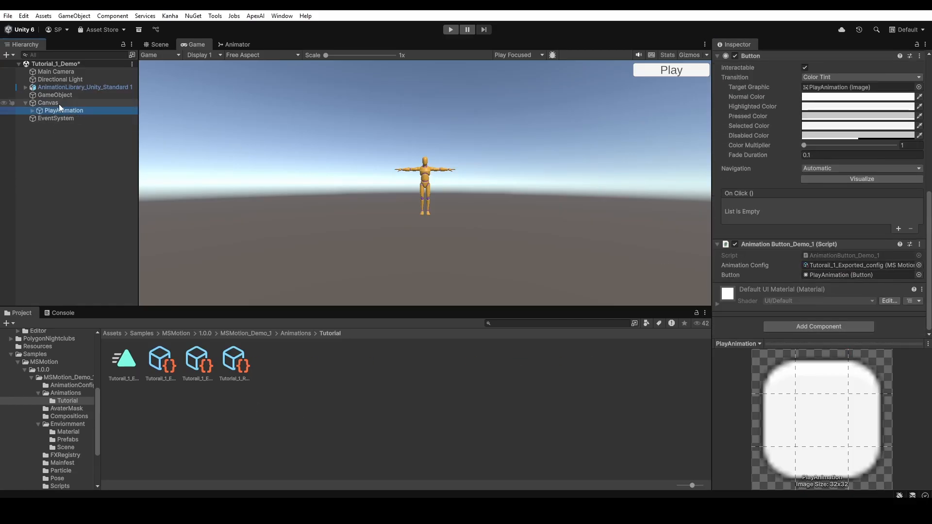
Open the MsMotionManager_Demo_1 script attached to GameObject in the code editor and maximize the editor window
click(59, 104)
click(69, 89)
click(66, 97)
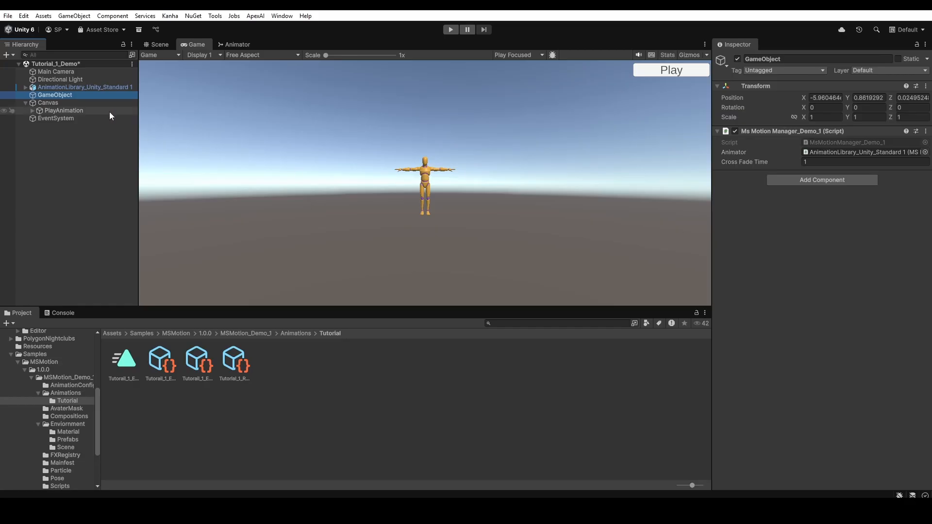
click(925, 131)
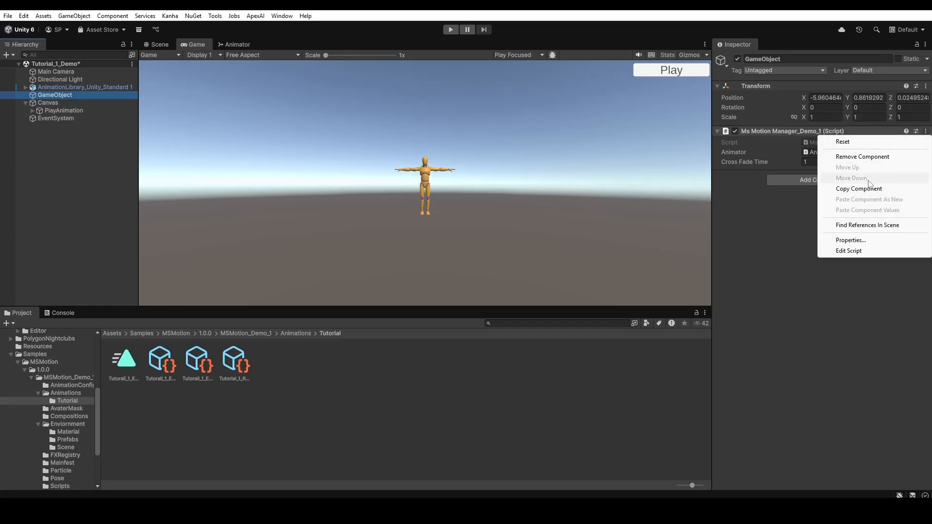
click(849, 250)
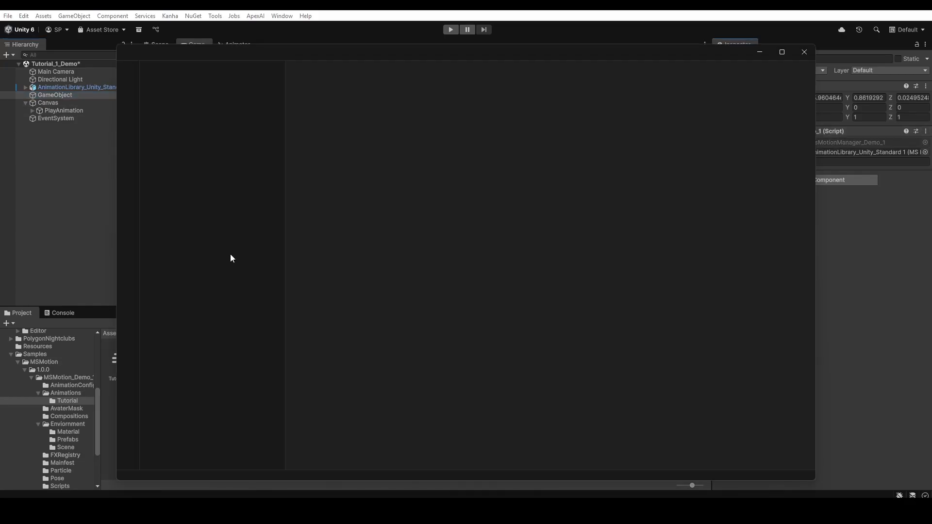
click(782, 52)
Skim through the whole MsMotionManager_Demo_1 class and examine its serialized _animator and crossFadeTime fields
click(288, 121)
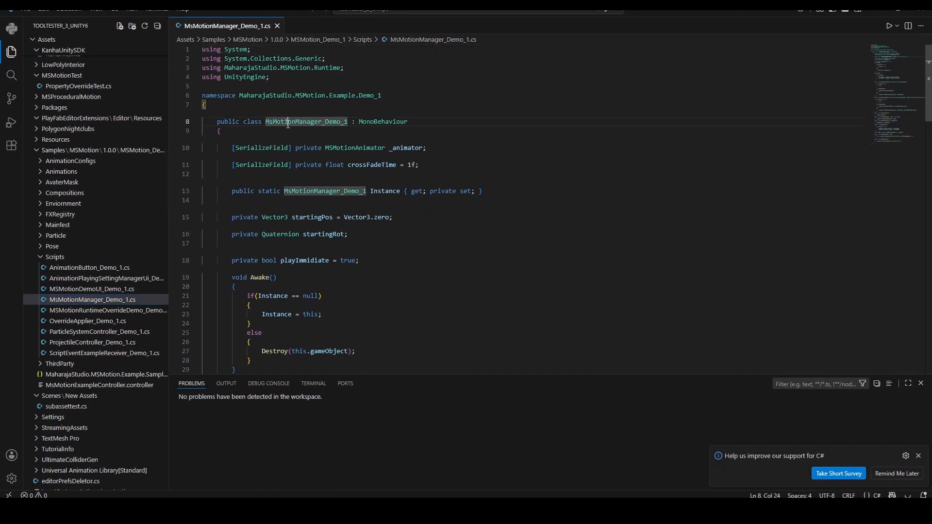
scroll(533, 215, down, 10)
scroll(532, 215, down, 15)
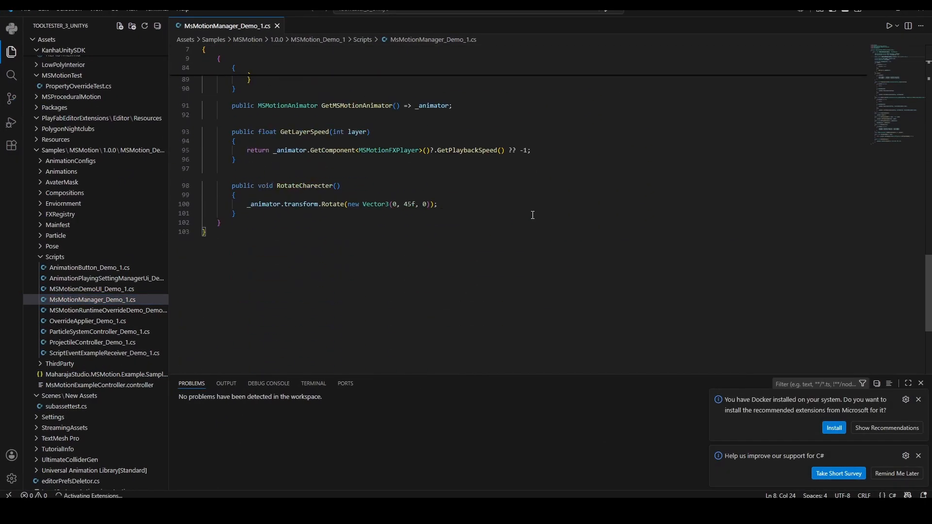
scroll(532, 215, up, 20)
scroll(510, 211, up, 4)
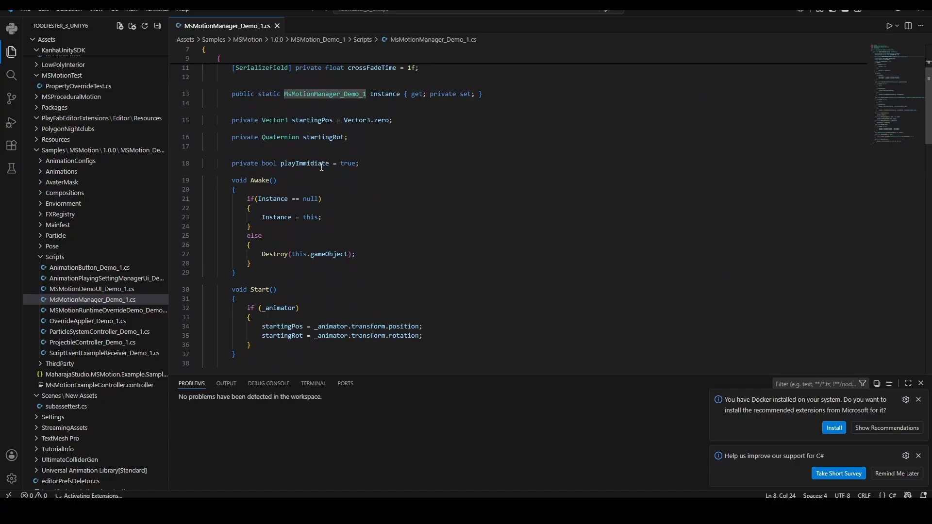
scroll(305, 125, up, 4)
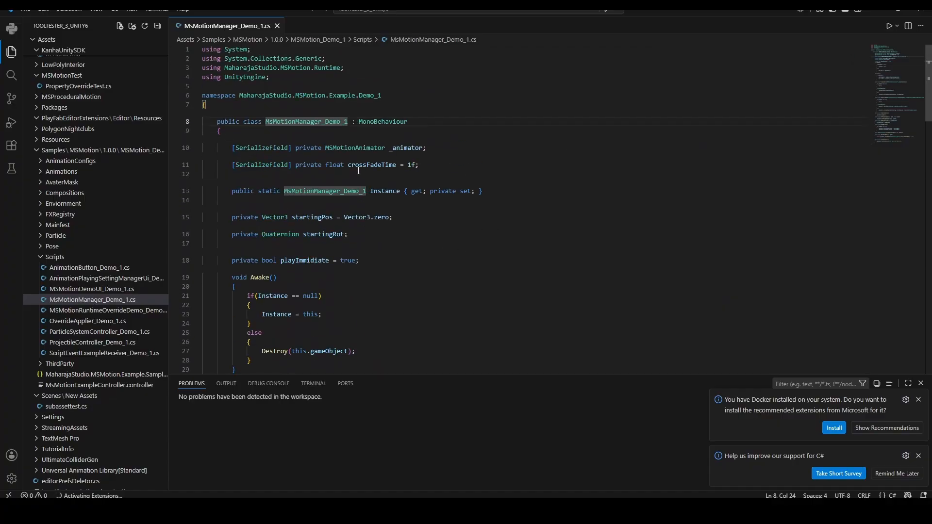
click(363, 132)
click(400, 133)
Examine how the Awake method sets up the Instance and how Start stores the animator's starting position and rotation
scroll(382, 244, down, 5)
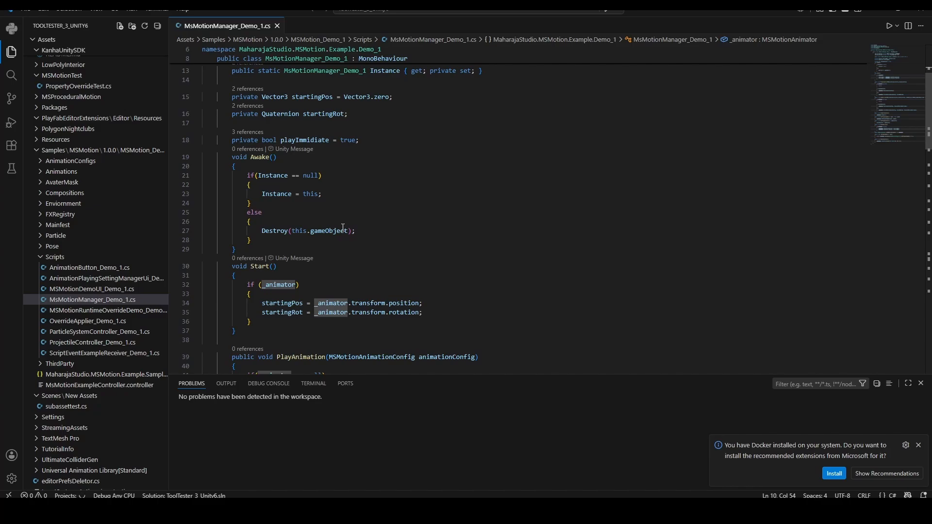
scroll(343, 228, down, 2)
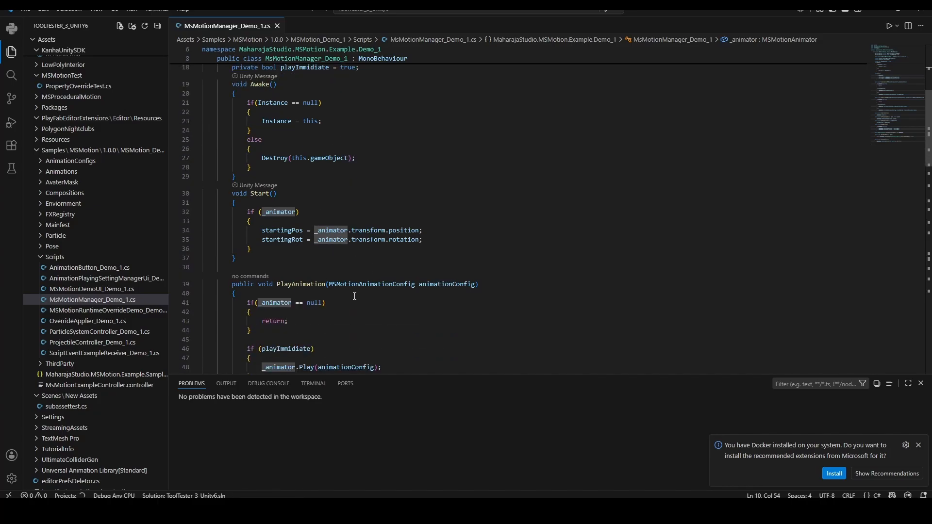
click(373, 230)
drag(388, 230, 385, 231)
click(305, 230)
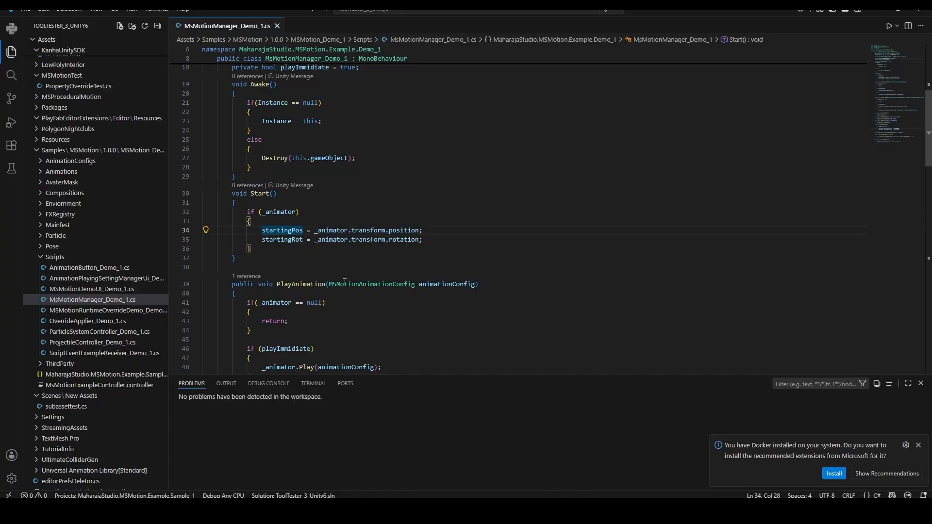
scroll(267, 200, down, 3)
scroll(379, 194, up, 6)
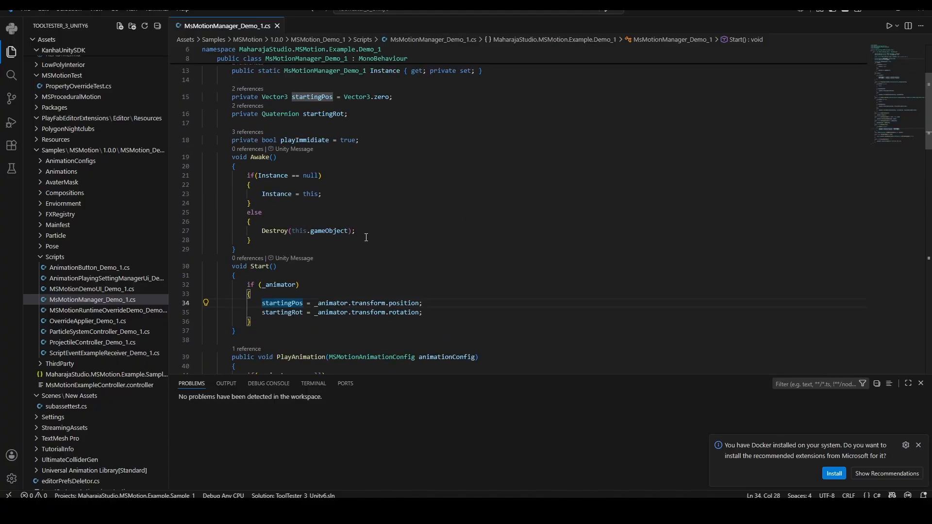
scroll(326, 175, down, 9)
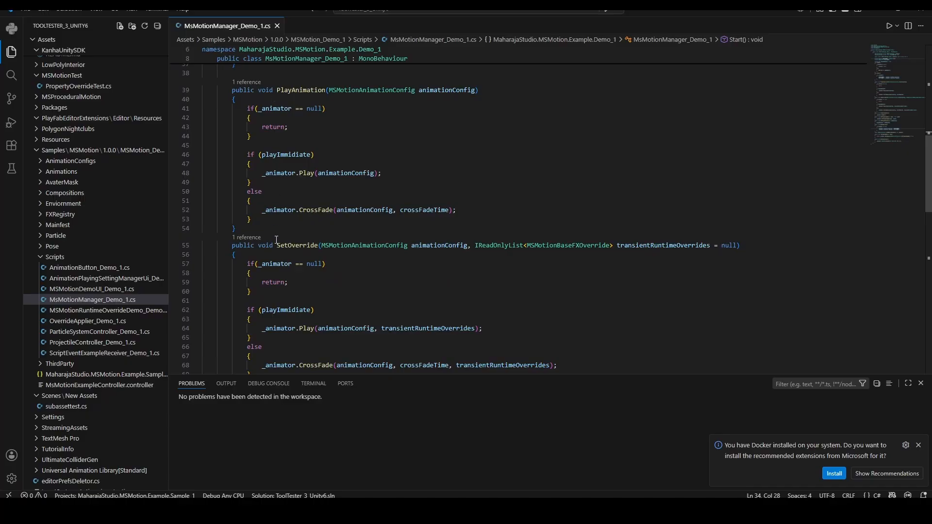
Review the manager's public methods, from PlayAnimation, SetOverride and StopAllAnimation through the playback and position methods to GetLayerSpeed and RotateCharecter
click(302, 90)
click(295, 245)
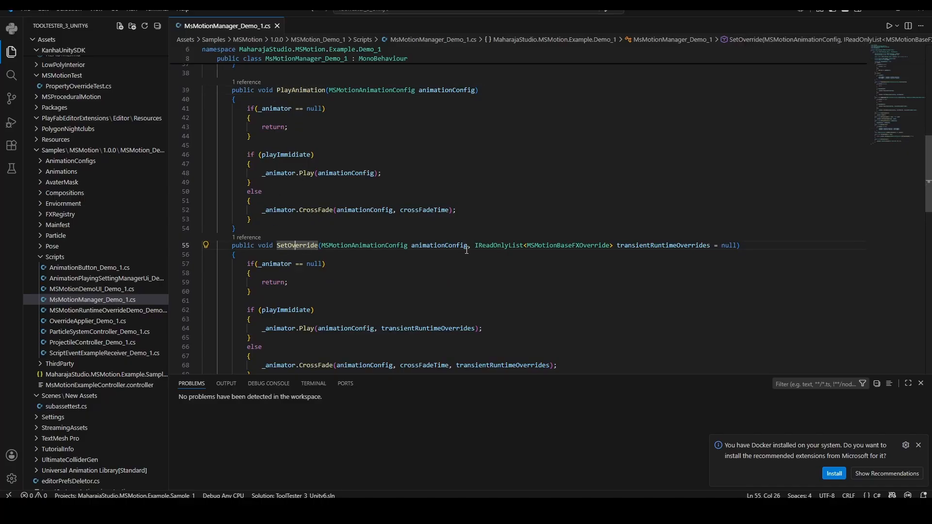
scroll(474, 261, down, 5)
scroll(474, 261, down, 2)
click(306, 158)
click(306, 176)
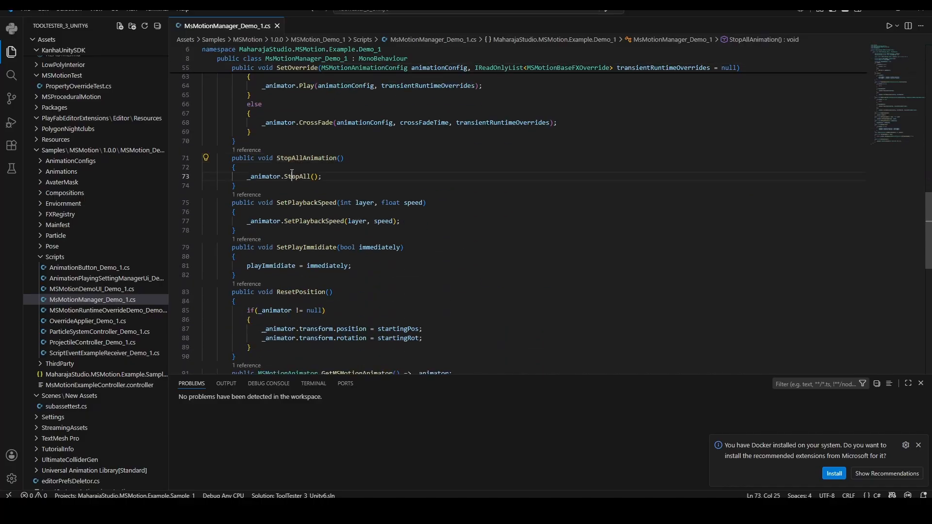
click(291, 203)
click(291, 247)
click(293, 291)
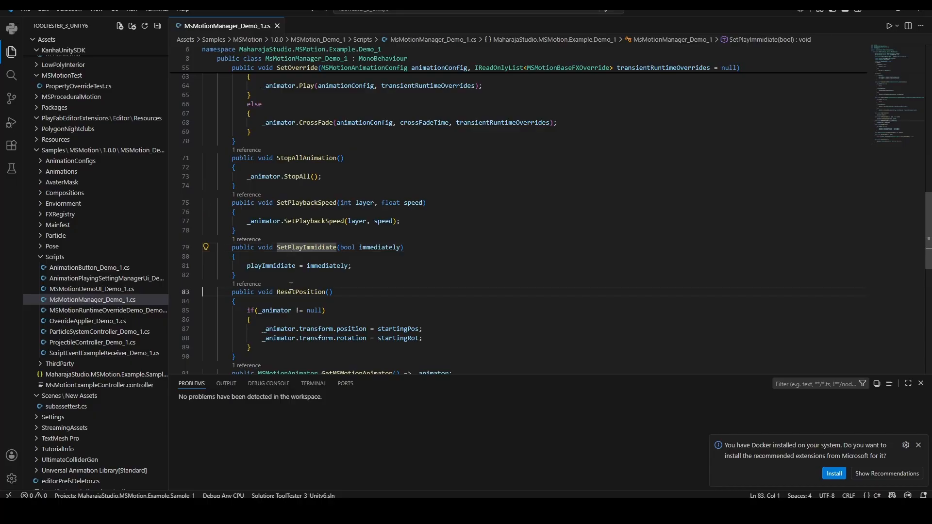
scroll(296, 309, down, 4)
click(335, 203)
click(306, 230)
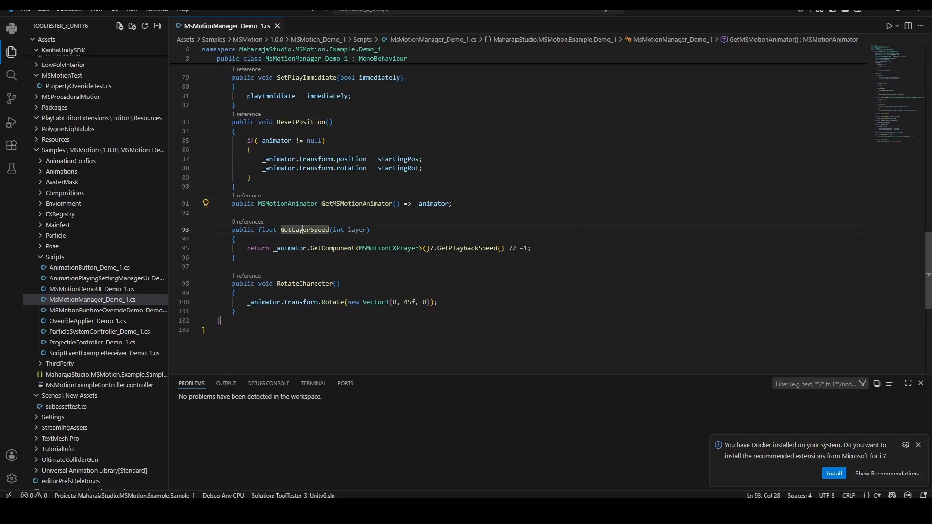
click(293, 285)
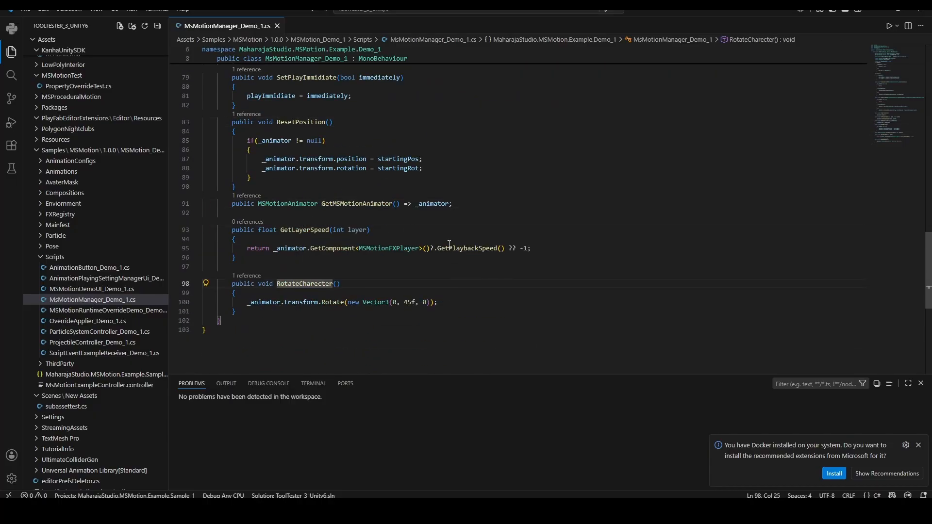
Look back through the manager script from its end to the Start and PlayAnimation methods
scroll(449, 247, down, 3)
scroll(448, 247, up, 10)
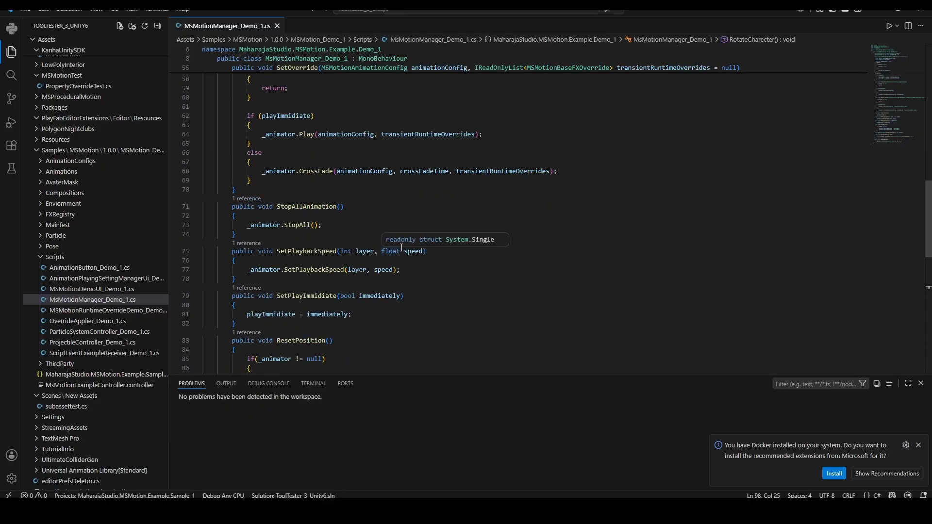
scroll(402, 248, up, 8)
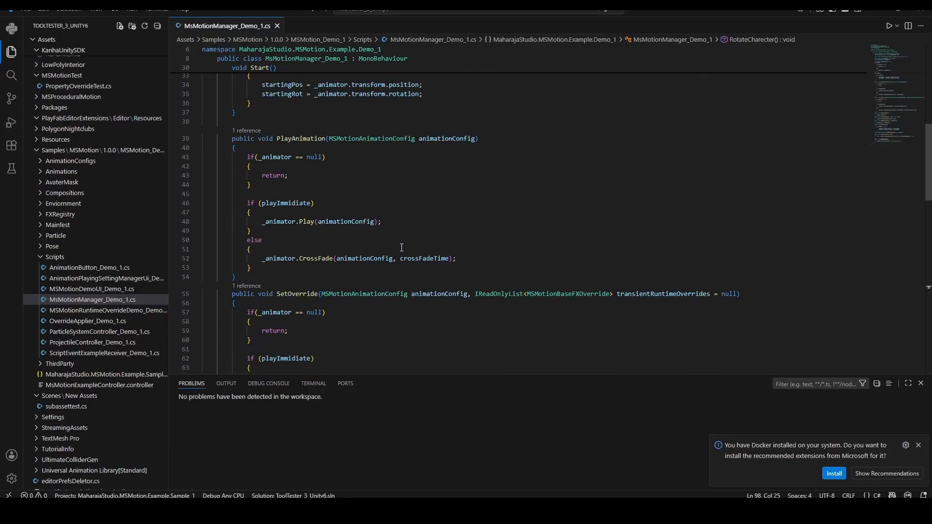
scroll(402, 248, up, 7)
scroll(296, 217, down, 4)
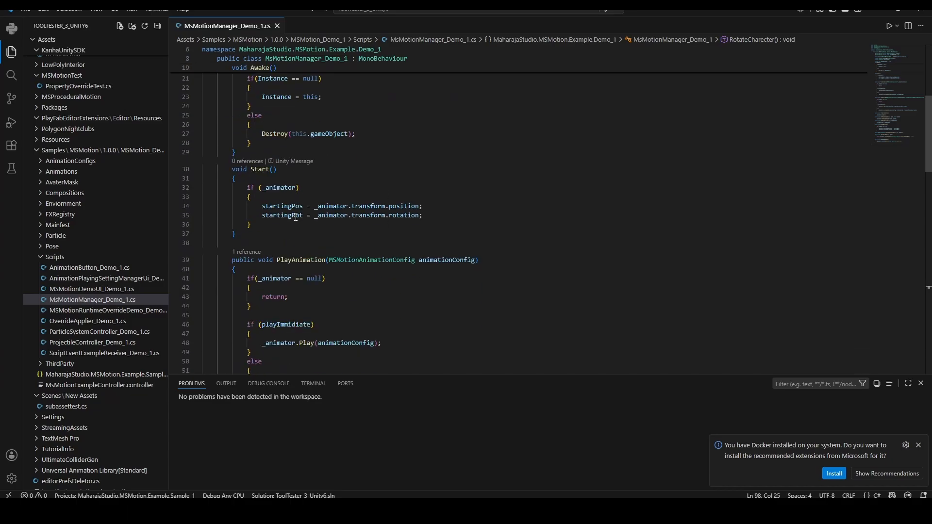
scroll(295, 217, down, 3)
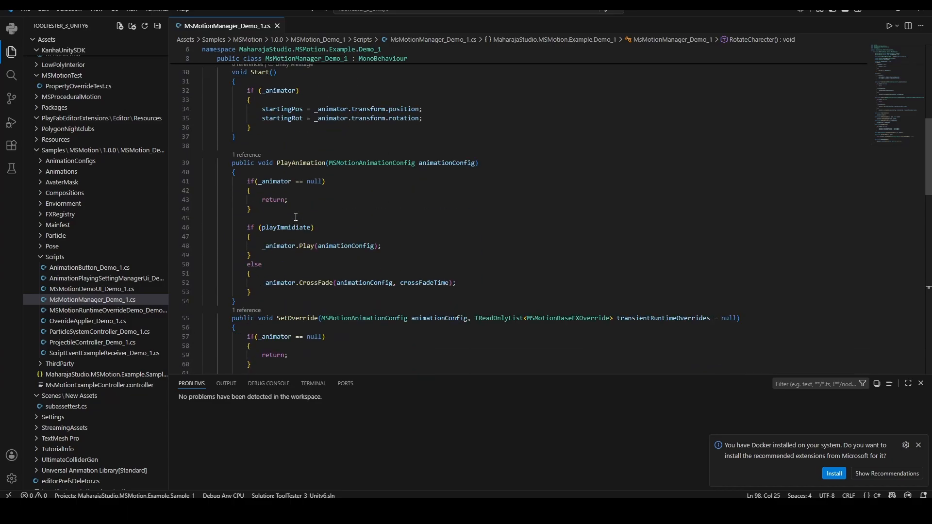
scroll(286, 168, up, 4)
scroll(292, 165, down, 4)
Find all references to the PlayAnimation method and open its call in AnimationButton_Demo_1.cs
click(297, 163)
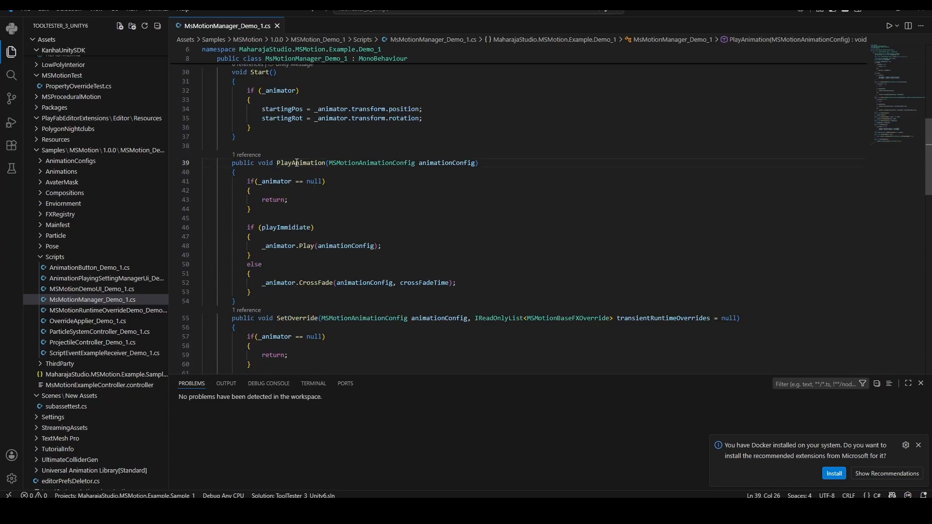
right_click(297, 163)
click(323, 234)
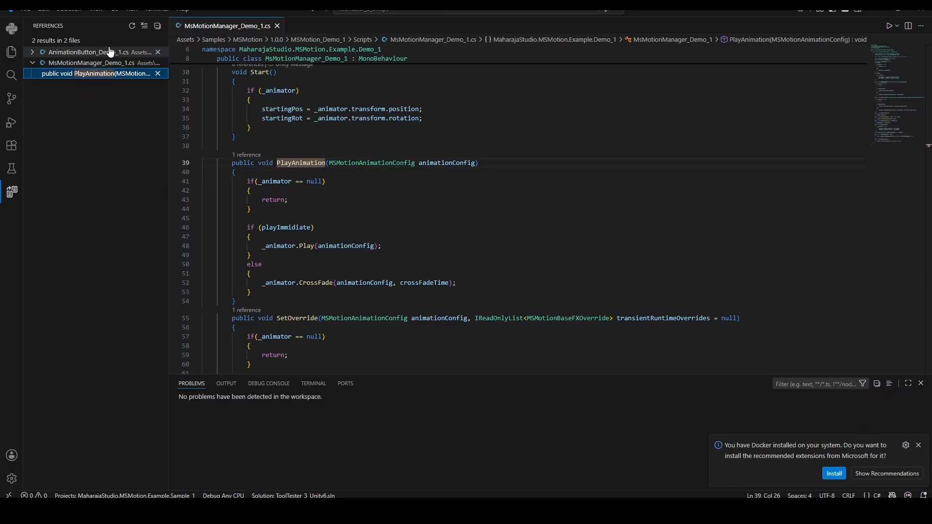
click(111, 52)
click(97, 63)
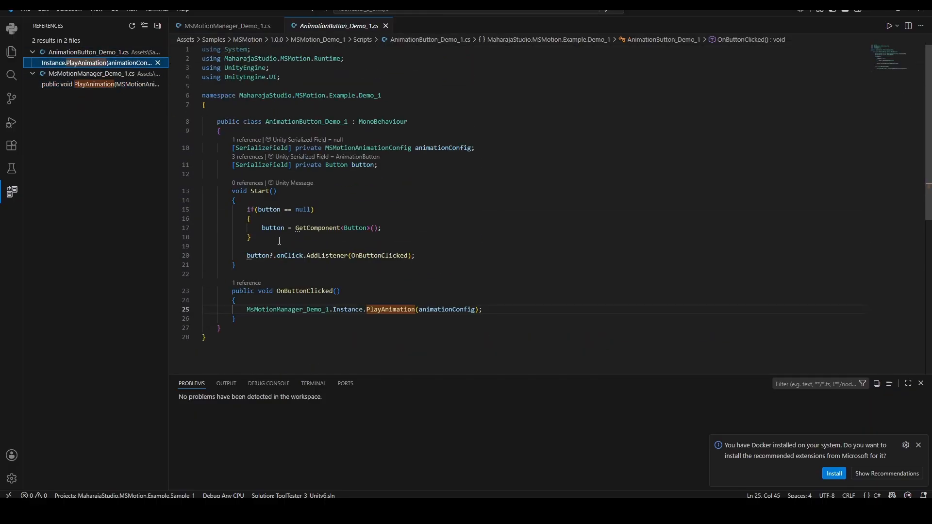
Trace the animationConfig argument from OnButtonClicked in AnimationButton_Demo_1.cs to the PlayAnimation definition in MsMotionManager_Demo_1.cs
click(284, 290)
click(321, 121)
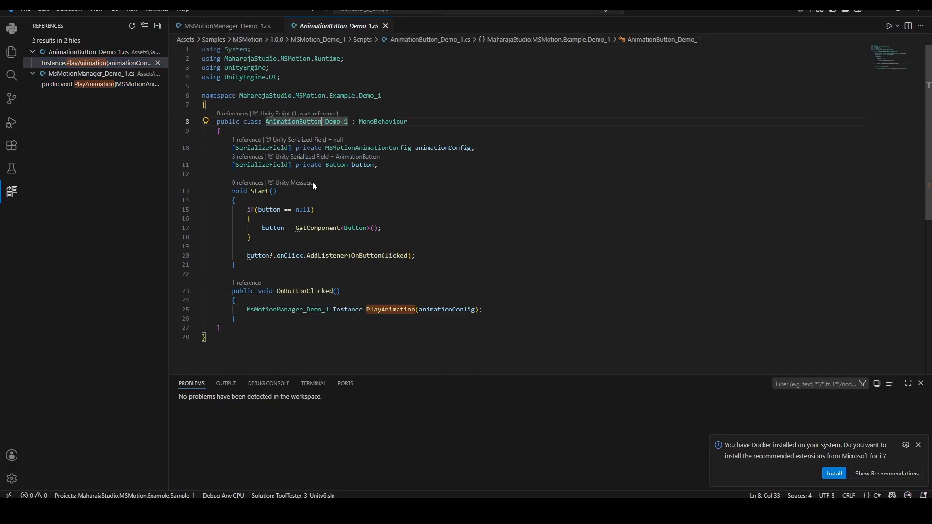
click(461, 311)
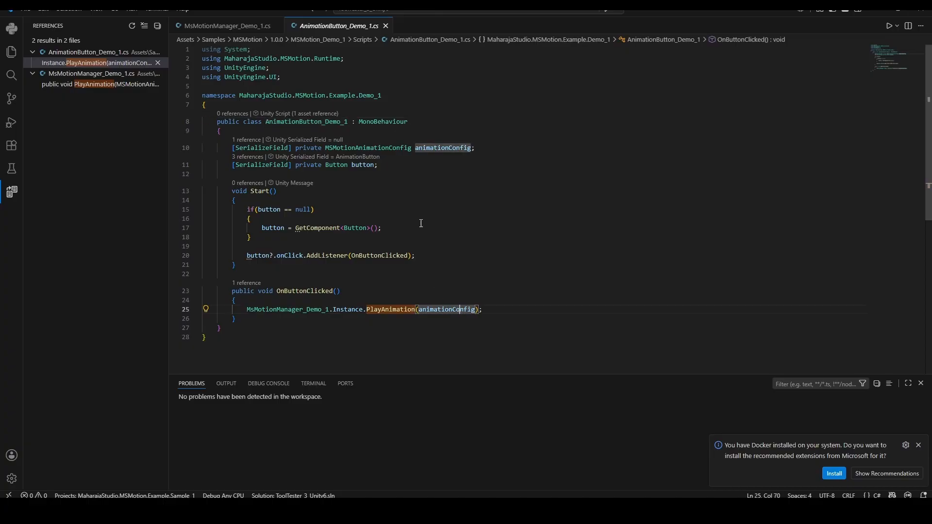
click(111, 85)
click(451, 209)
click(449, 214)
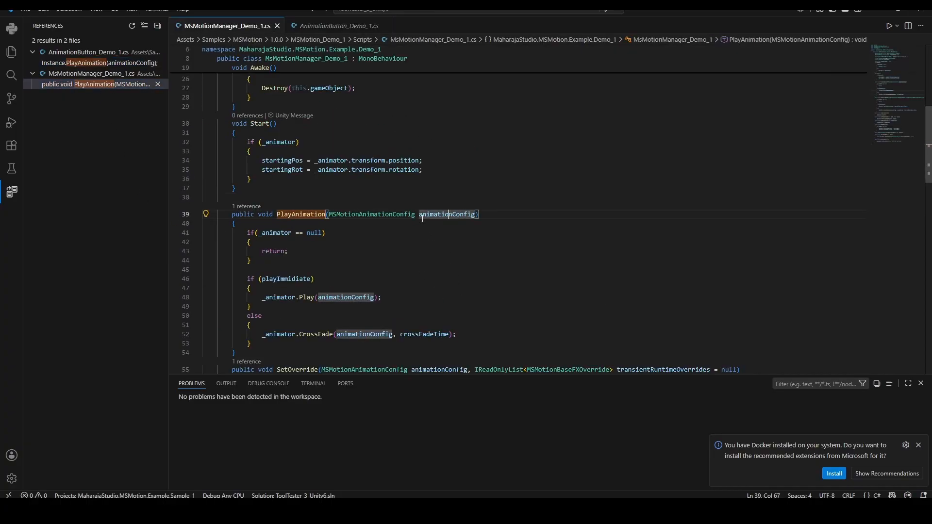
Look up the declaration of the playImmidiate flag that PlayAnimation checks
scroll(273, 250, down, 2)
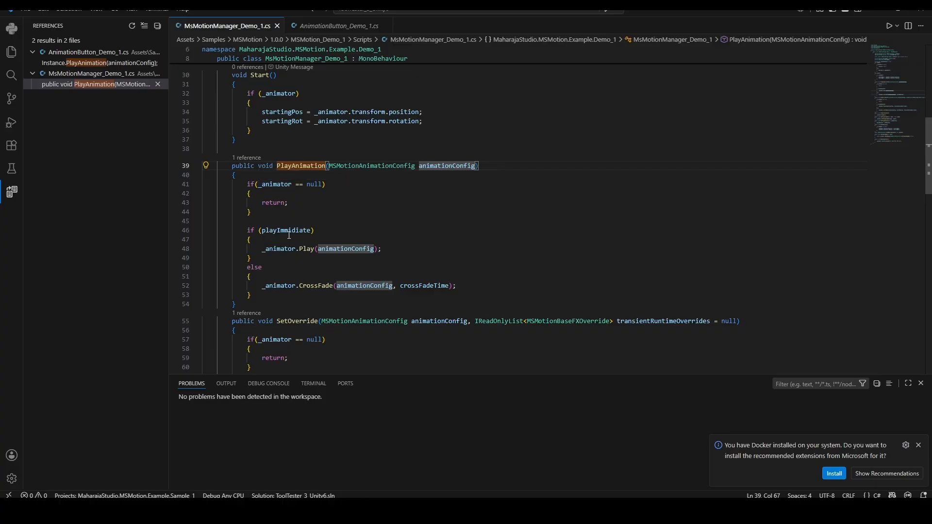
click(282, 231)
scroll(382, 226, up, 8)
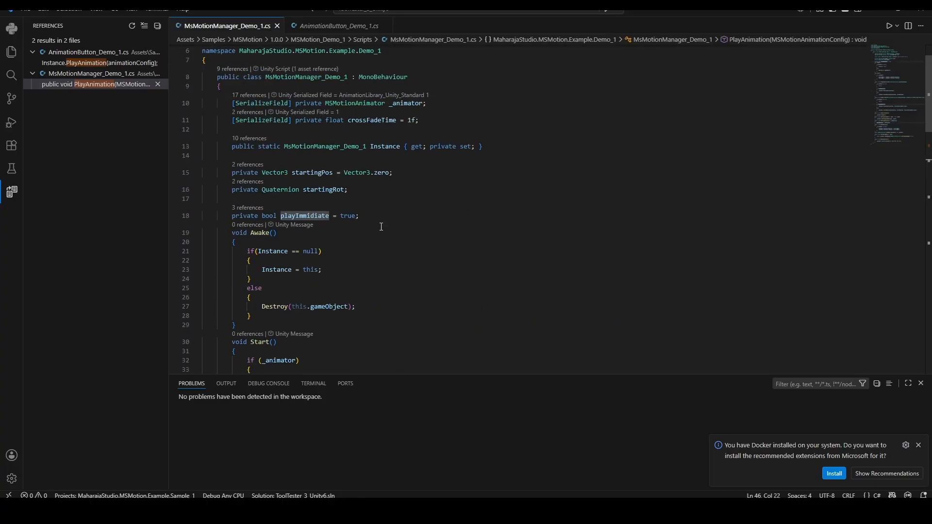
scroll(328, 215, down, 8)
Compare the _animator.Play and _animator.CrossFade calls in the two branches of PlayAnimation
click(318, 176)
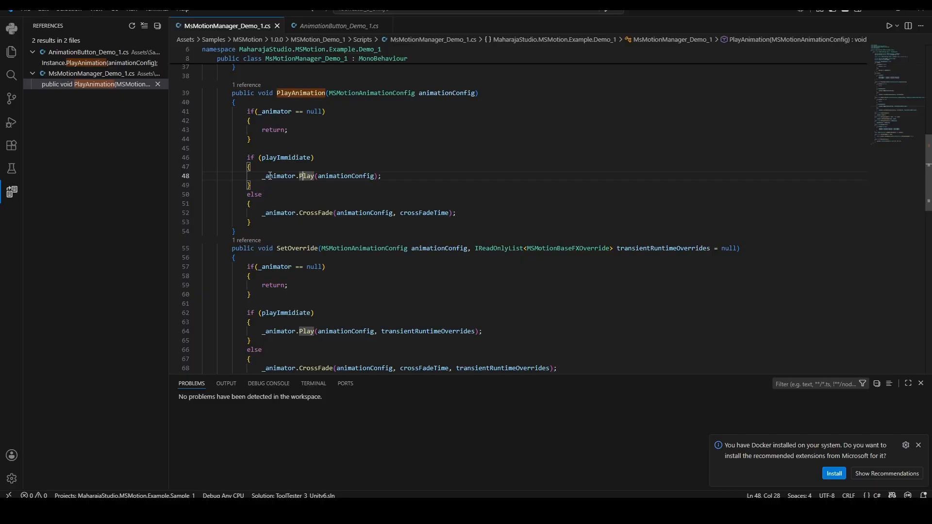
drag(262, 177, 441, 177)
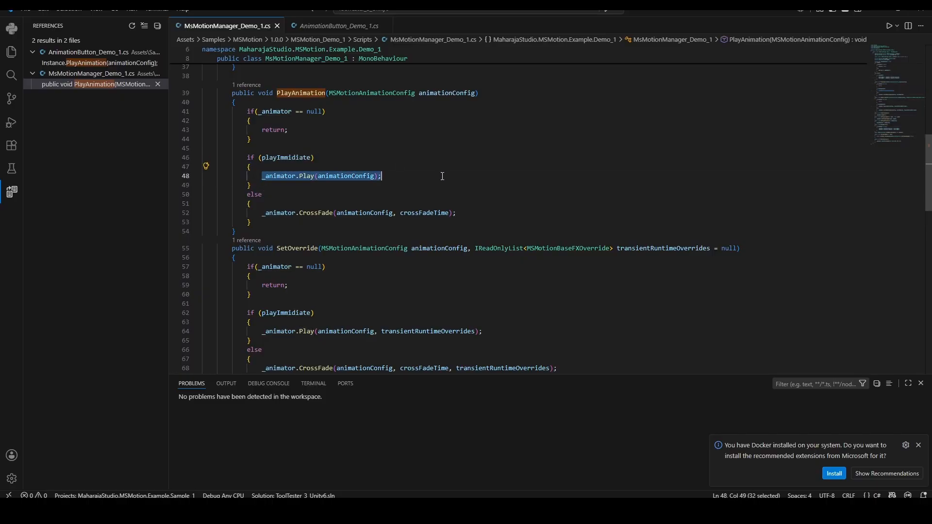
click(315, 176)
double_click(302, 213)
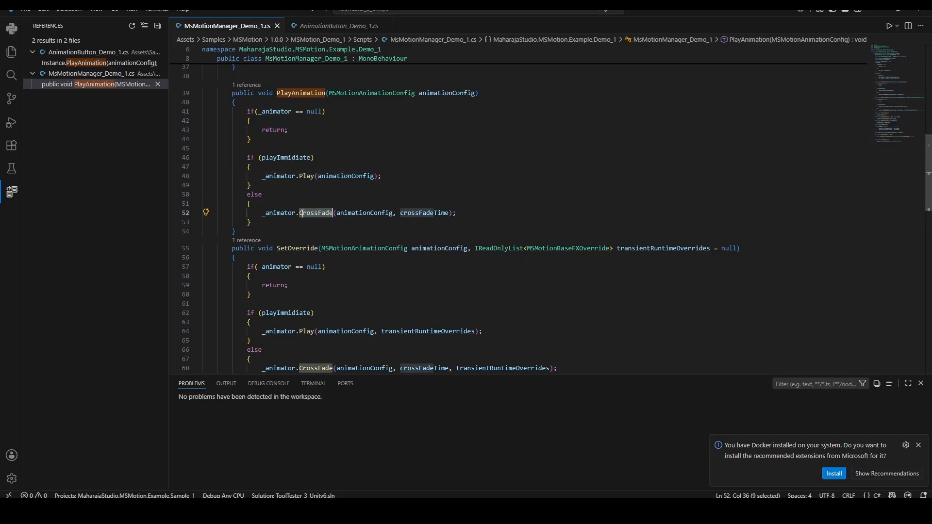
click(313, 214)
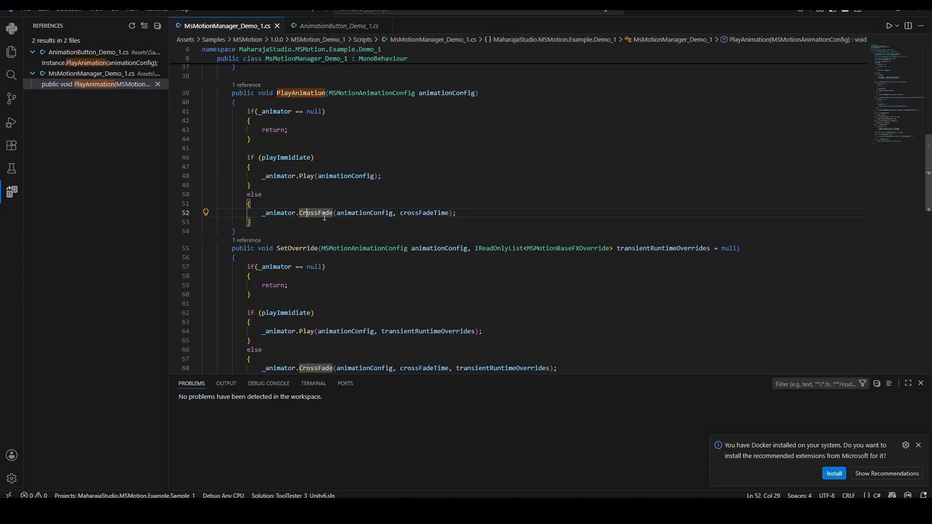
click(318, 217)
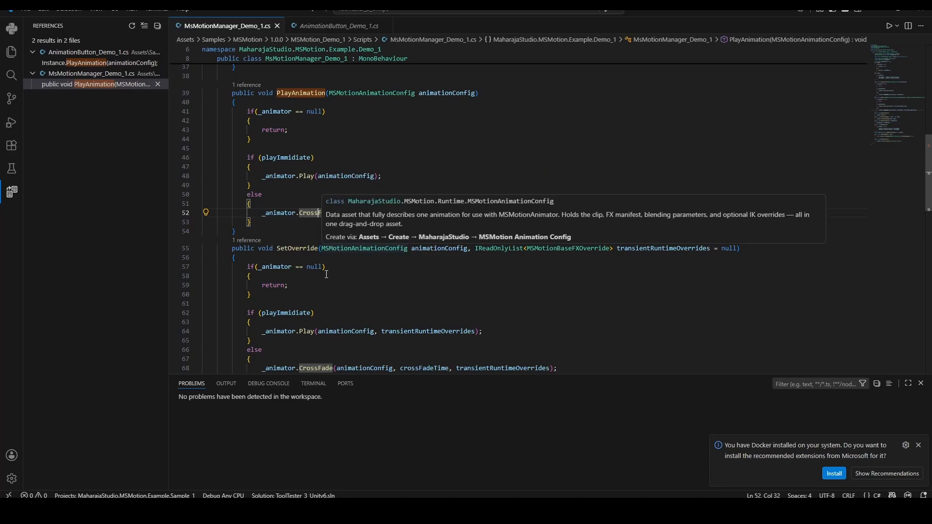
click(306, 176)
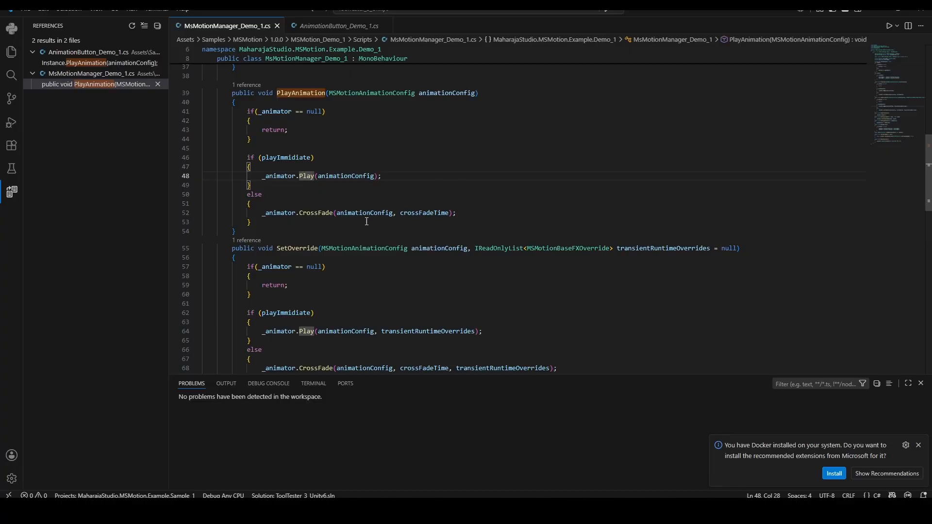
Switch to Unity, run the Tutorial_1_Demo scene and trigger the animation with the in-game Play button
click(874, 13)
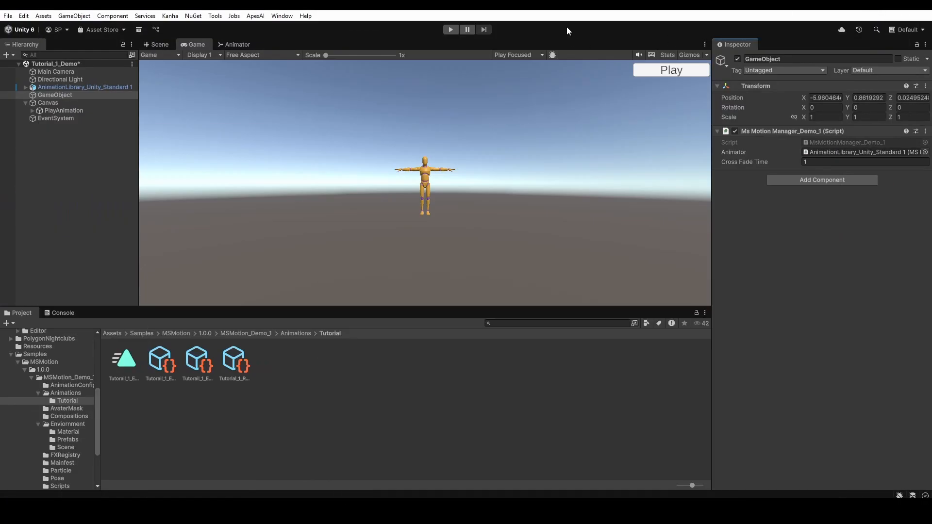
click(450, 30)
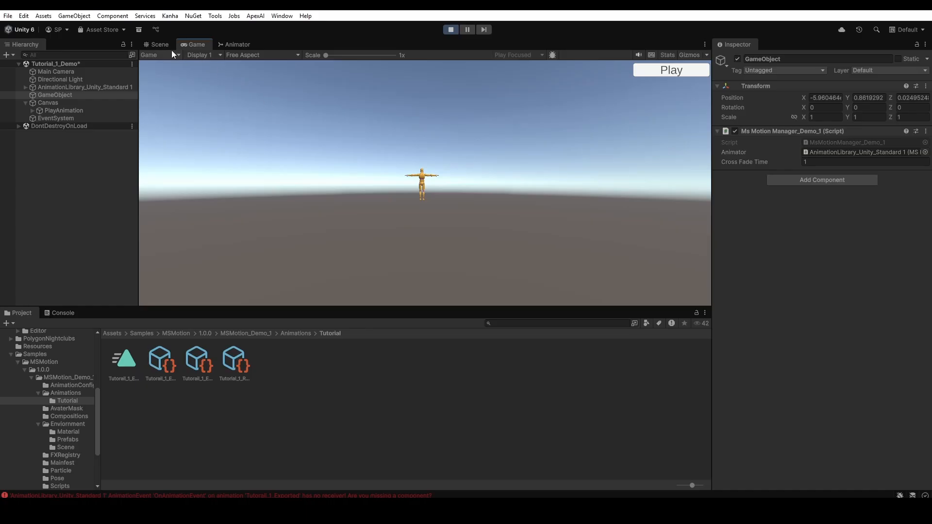
click(664, 75)
In the running scene, move AnimationLibrary_Unity_Standard 1 along its Z axis to about -15.73
click(158, 44)
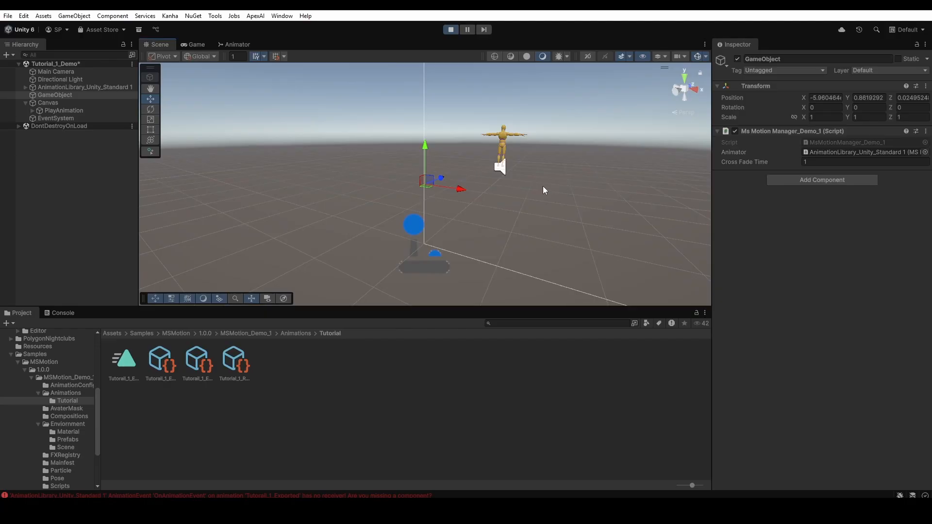
middle_drag(542, 186, 484, 388)
scroll(561, 212, up, 3)
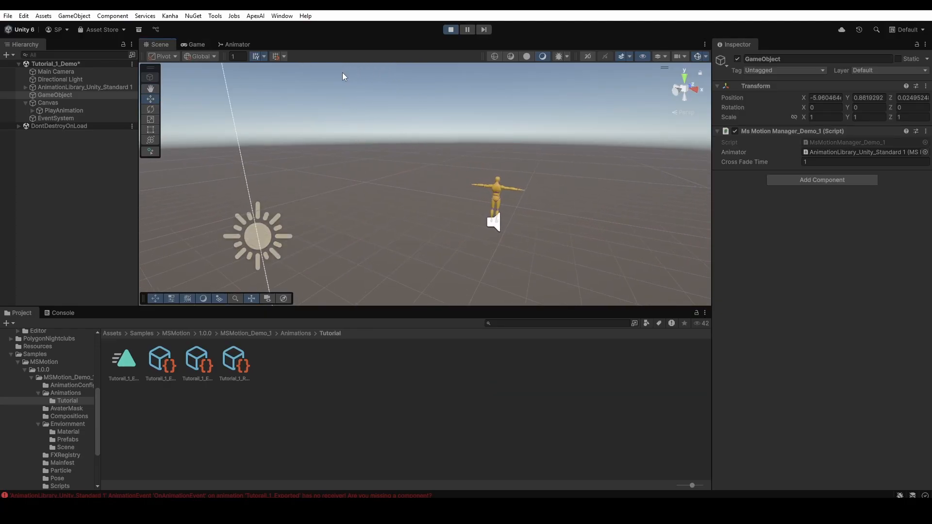
click(86, 88)
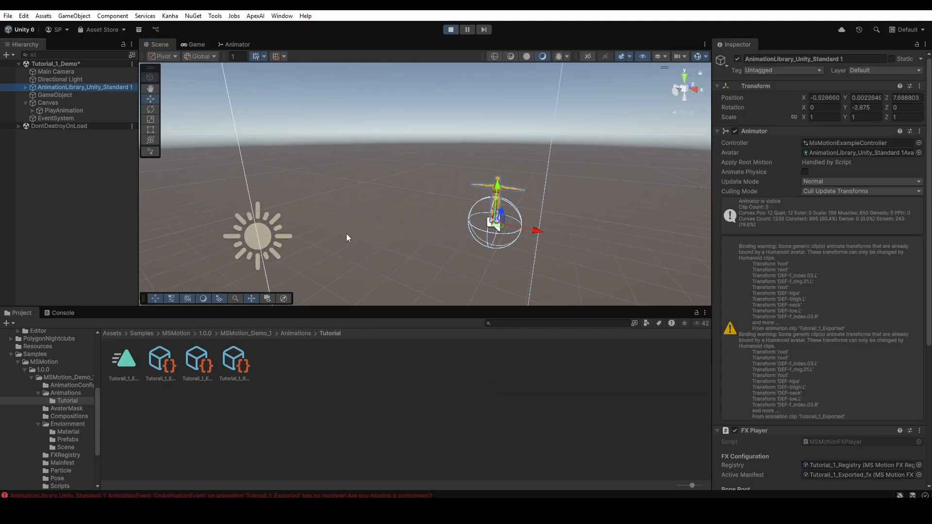
scroll(346, 238, down, 5)
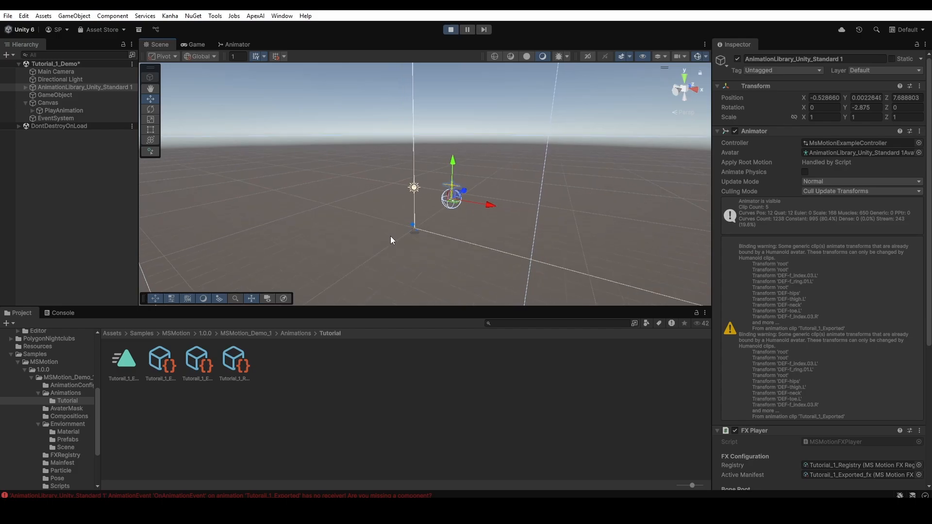
scroll(506, 181, down, 10)
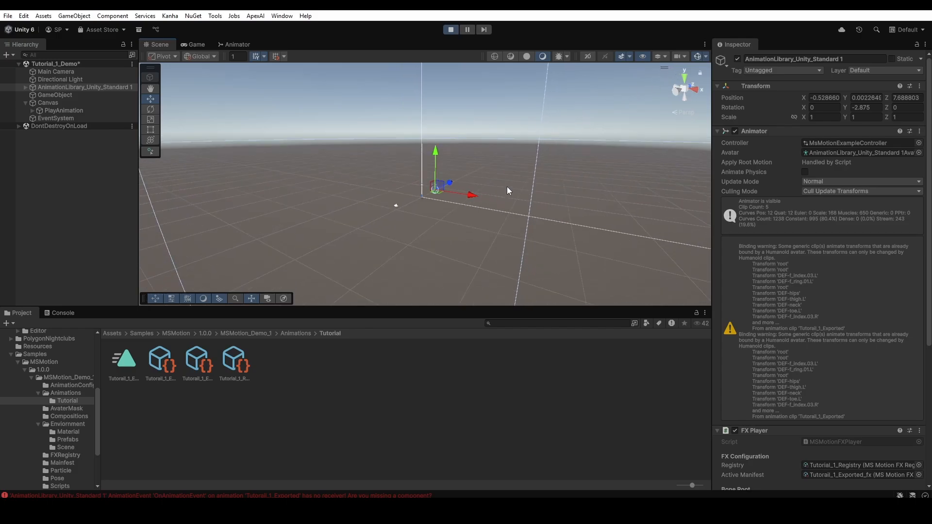
scroll(507, 187, up, 4)
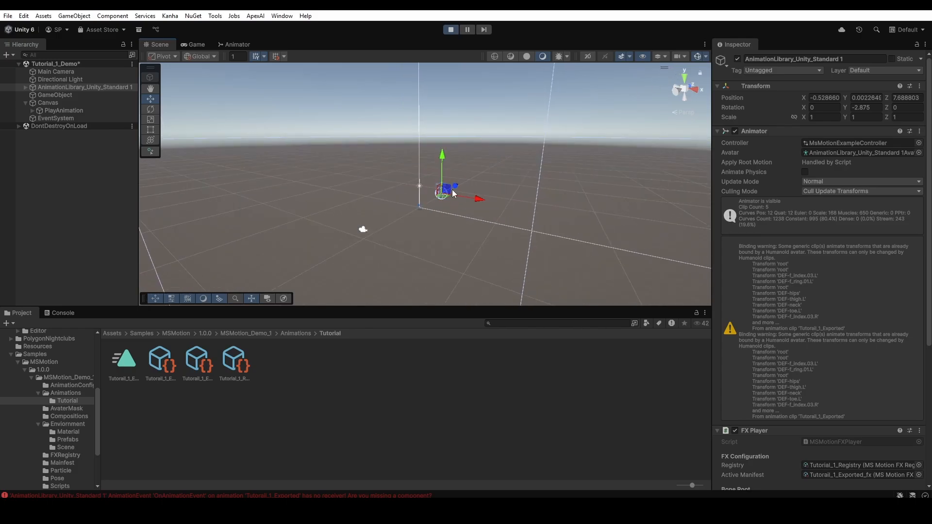
drag(450, 183, 331, 251)
Check the character from the game camera and shift it along Z back into the camera's view
click(202, 44)
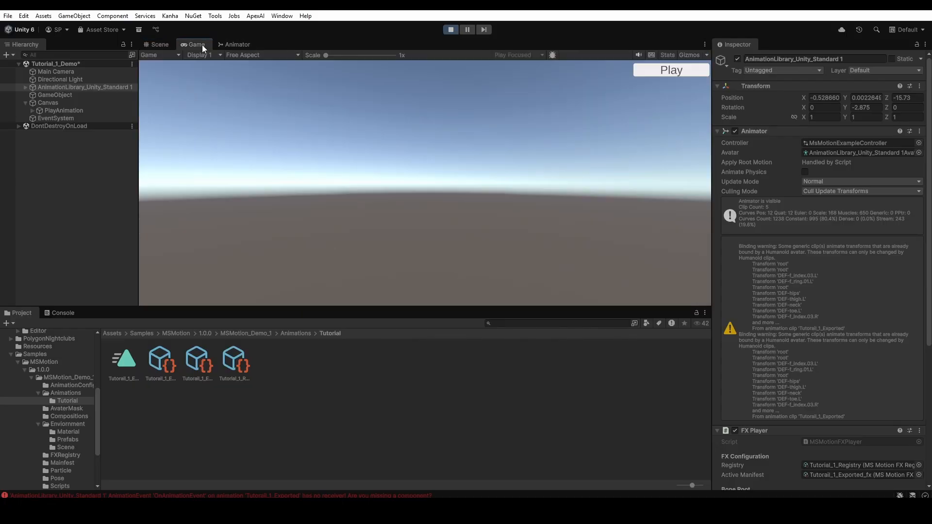
click(160, 45)
drag(322, 254, 459, 214)
click(208, 44)
drag(893, 100, 709, 116)
Play the animation again, collapse the character's Animator component and exit play mode
click(667, 73)
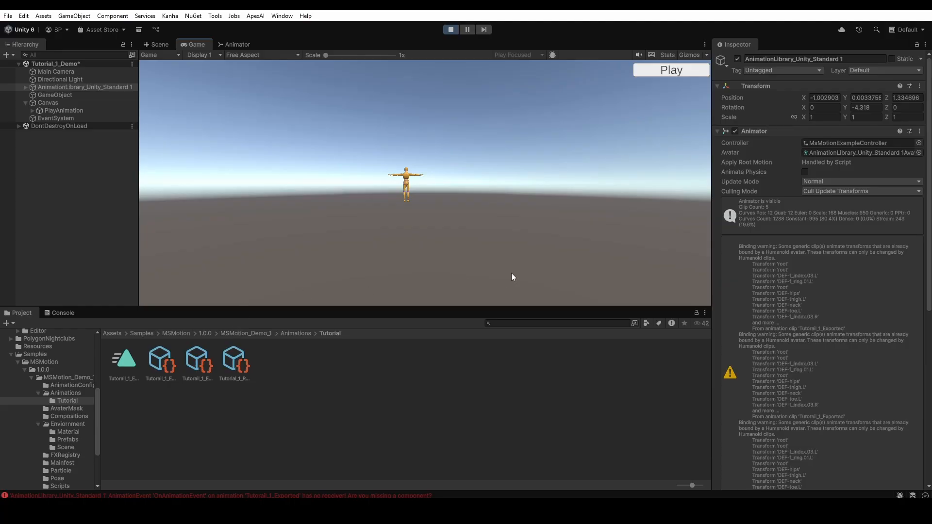
click(721, 130)
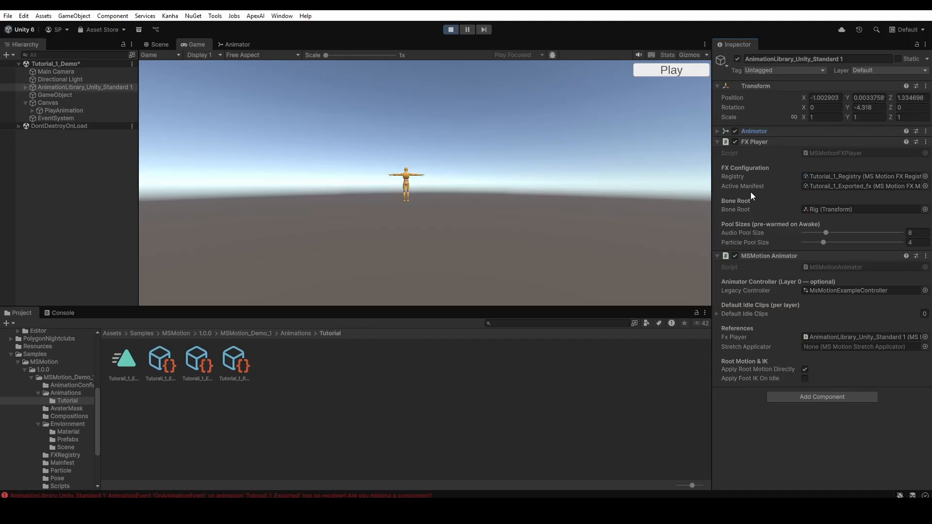
click(449, 31)
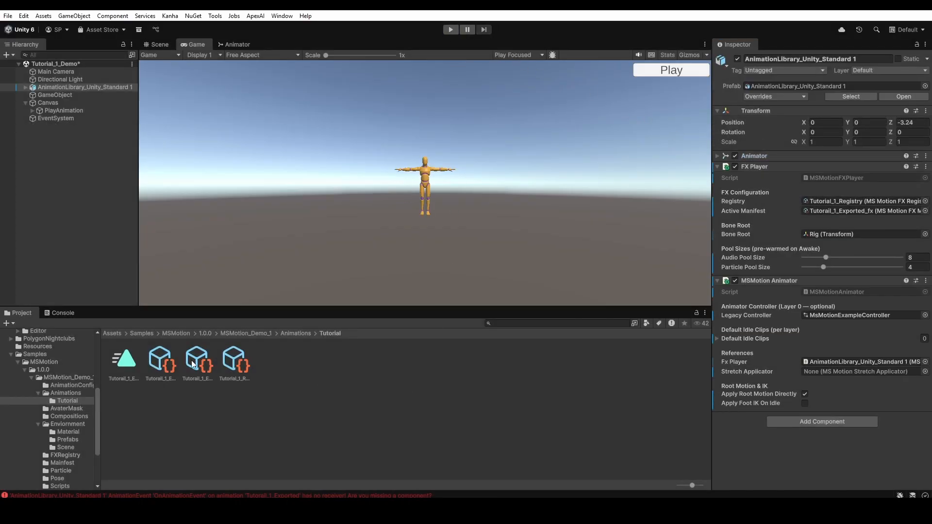
Clear the logged errors from the Console, return to the project files and enlarge the Game view's height
click(73, 314)
scroll(412, 411, up, 3)
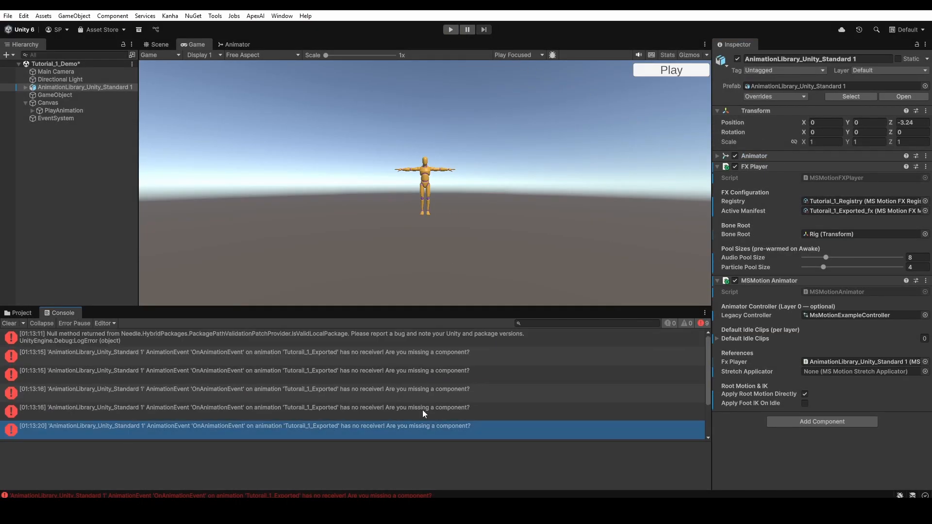
click(14, 322)
click(18, 313)
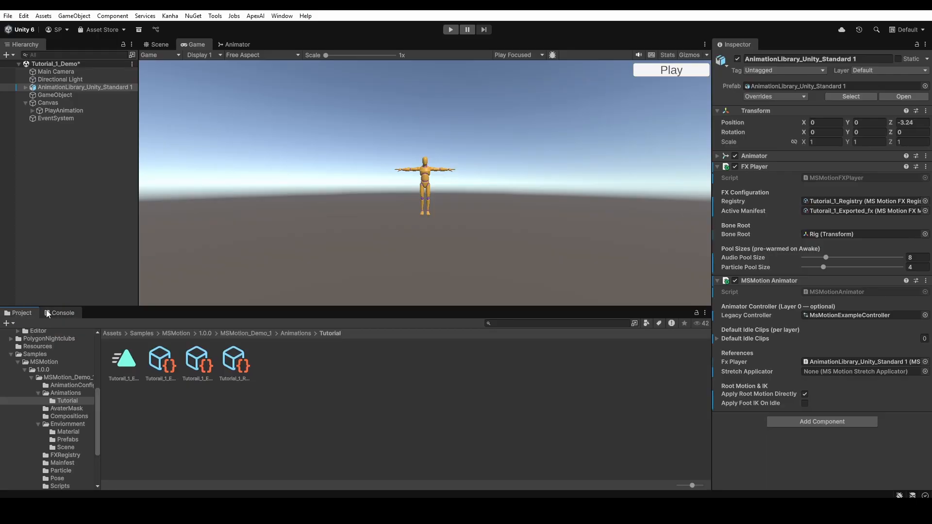
drag(52, 307, 52, 341)
click(51, 321)
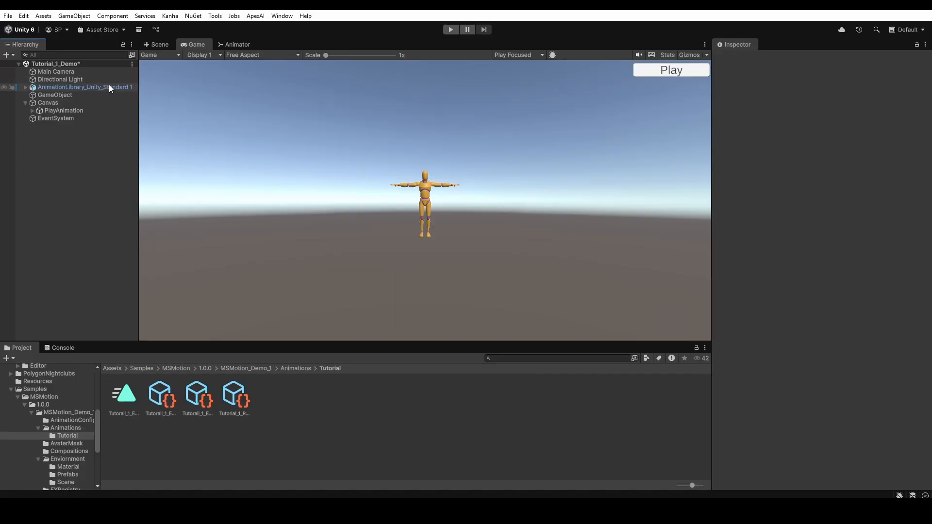
Add the Maharaja Studio MsMotion Stretch Applicator component to AnimationLibrary_Unity_Standard 1
click(77, 87)
click(817, 423)
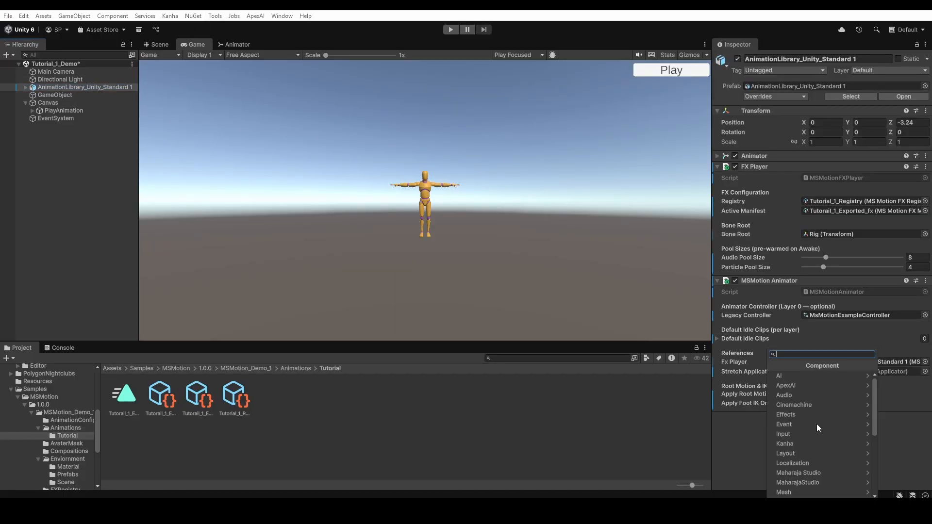
click(797, 468)
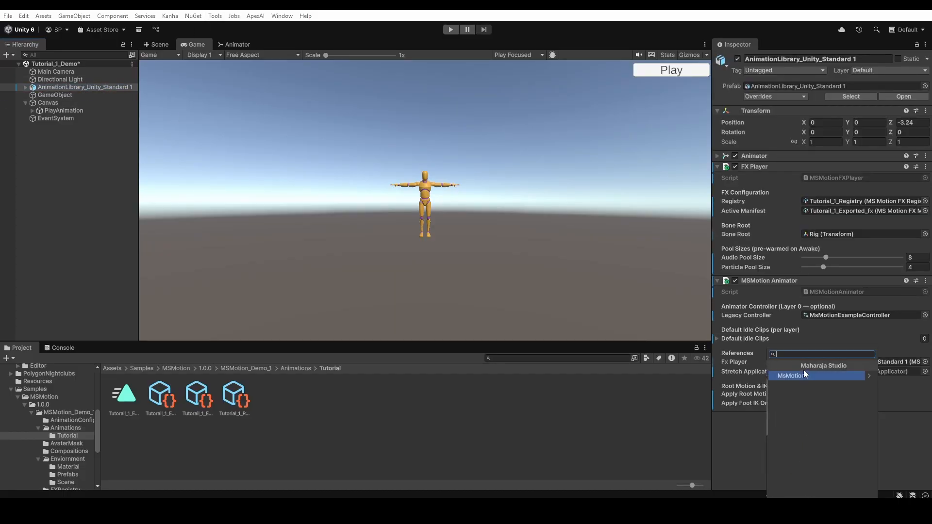
click(803, 367)
click(807, 473)
click(796, 375)
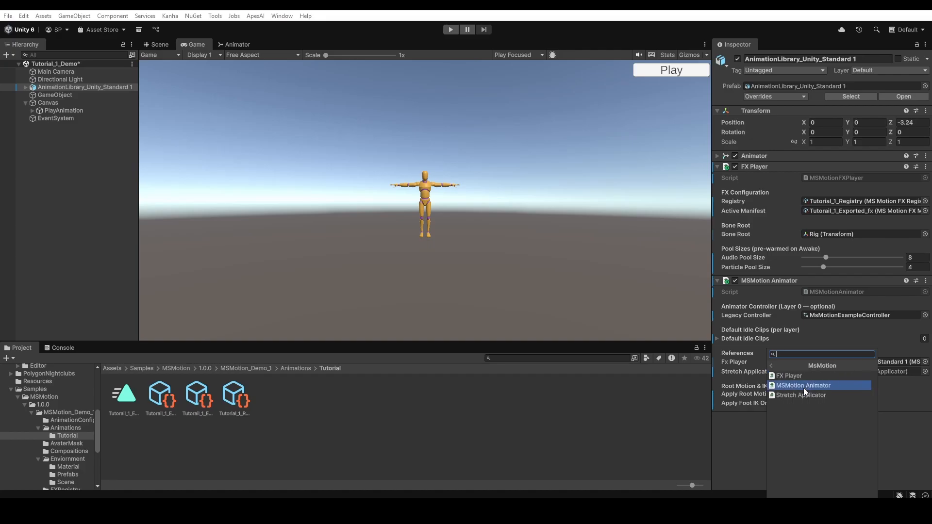
click(801, 394)
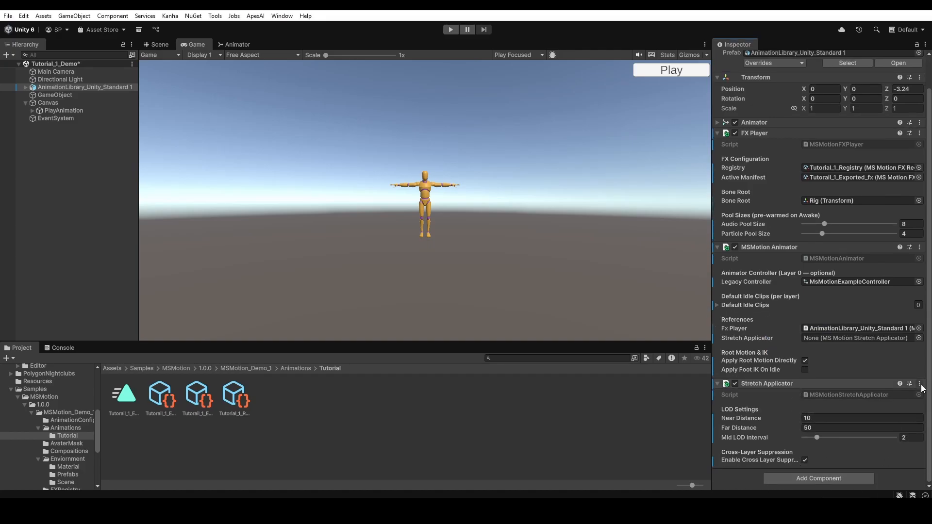
Open the Stretch Applicator's script, return to Unity and remove that component from the character
click(919, 384)
click(788, 377)
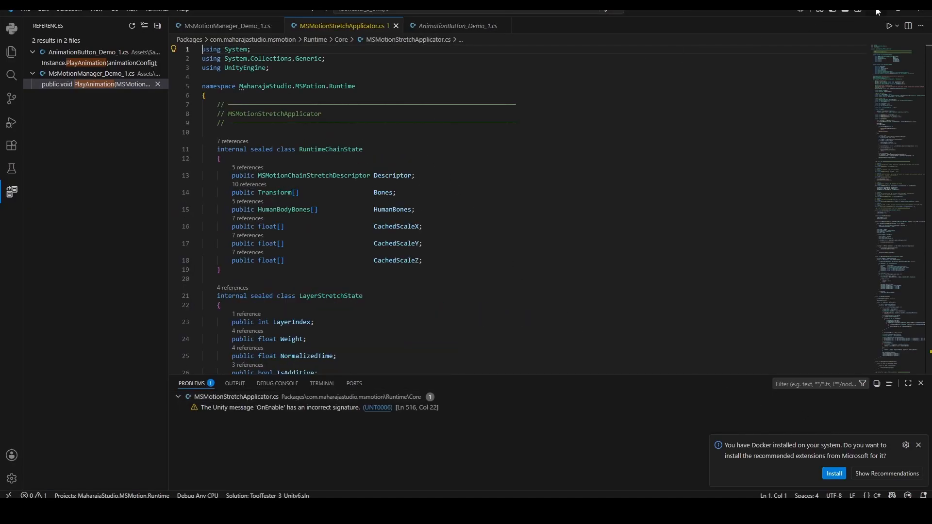
click(897, 10)
click(919, 383)
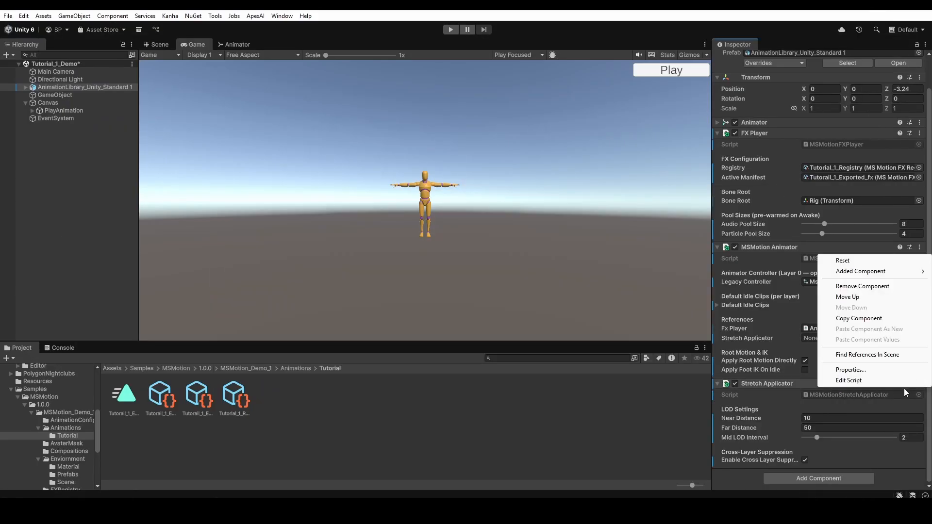
click(858, 286)
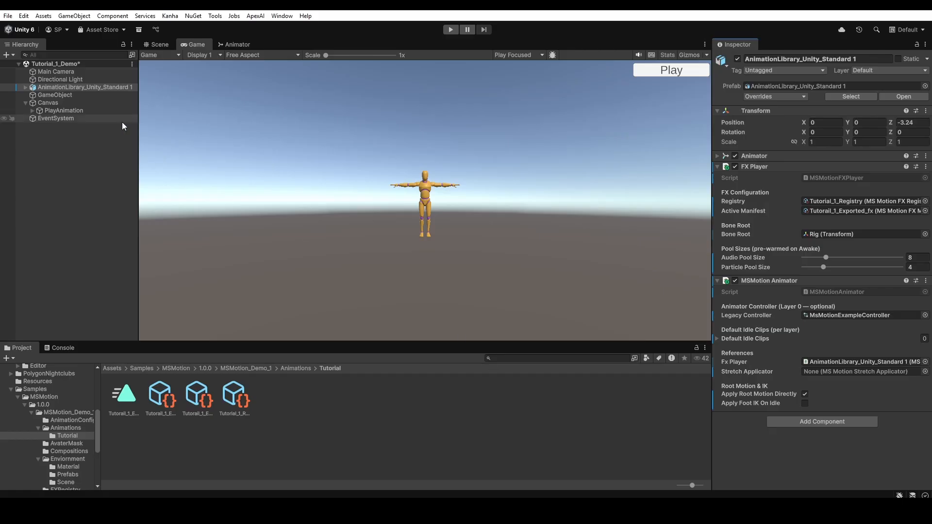
Open the MSMotion Animation Editor, expand its Clip and Range sections and move the window clear of the project files
click(216, 16)
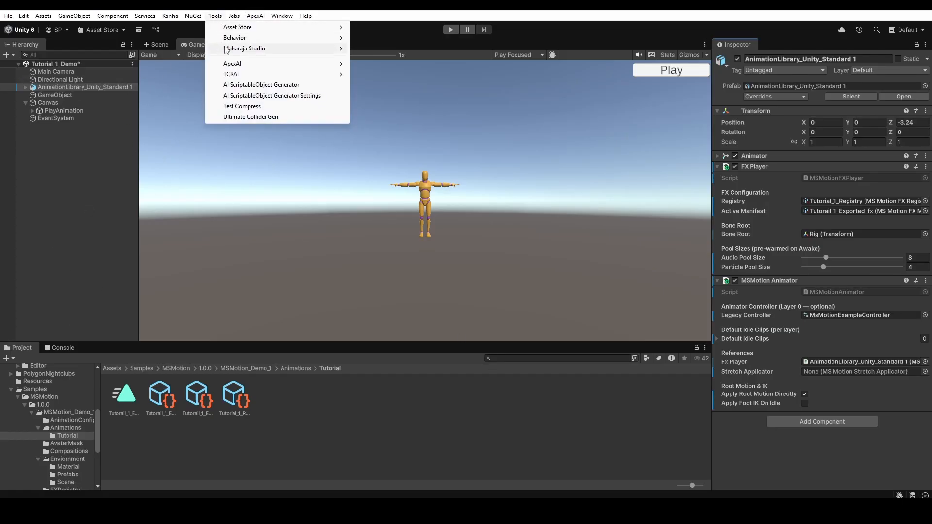
mouse_move(291, 48)
mouse_move(388, 64)
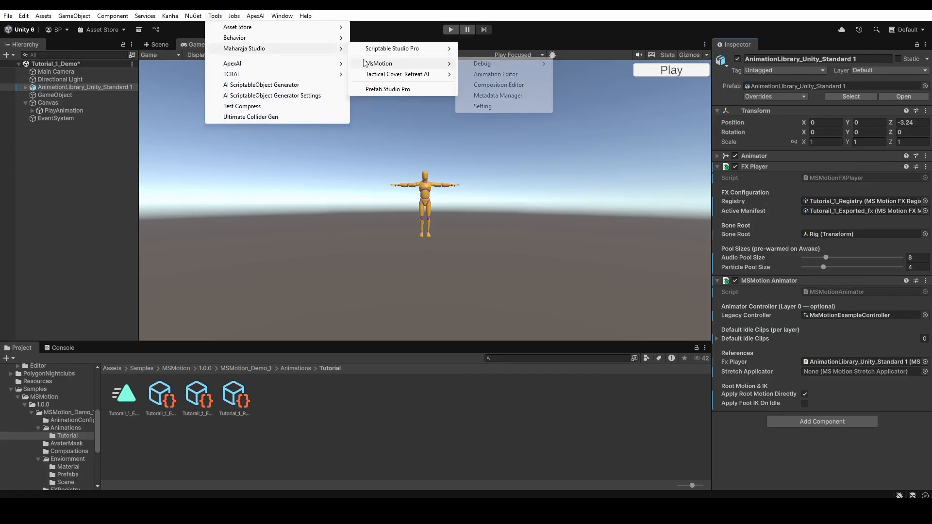
click(485, 76)
drag(482, 75, 415, 65)
click(320, 125)
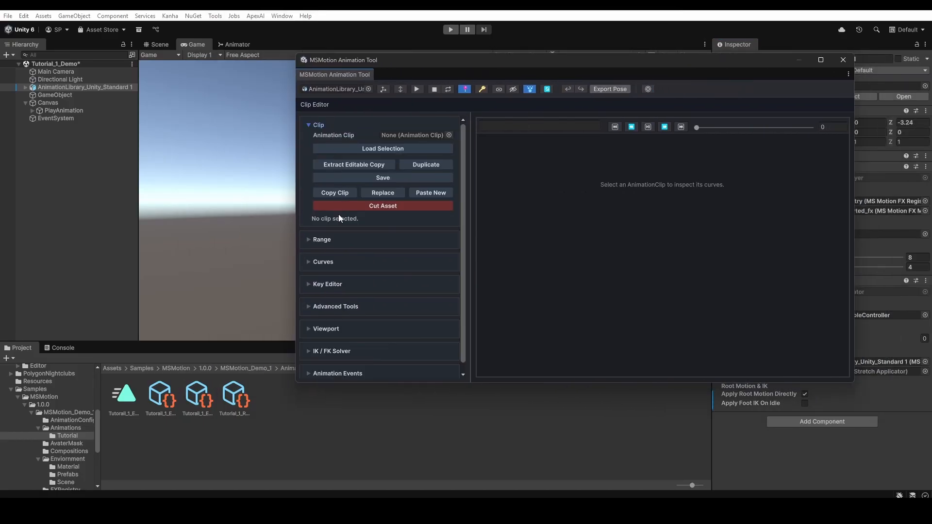
click(324, 240)
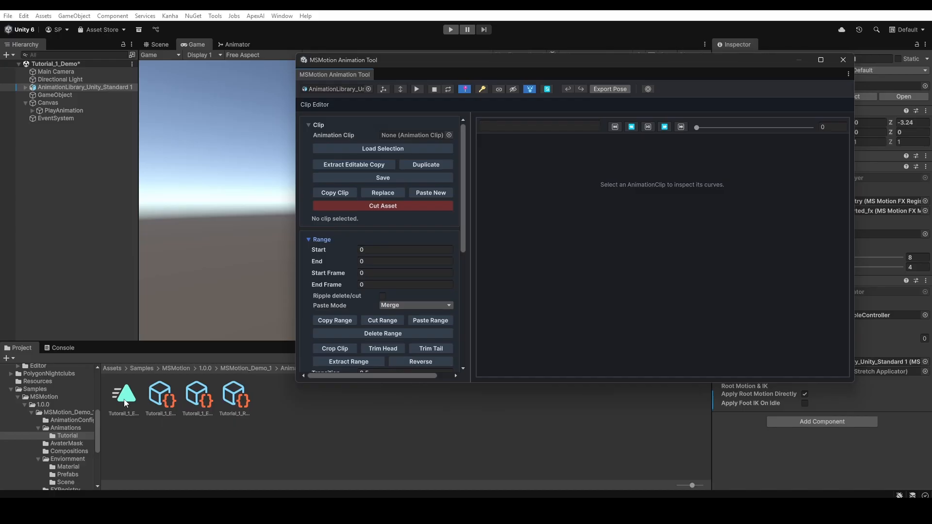
drag(394, 60, 458, 38)
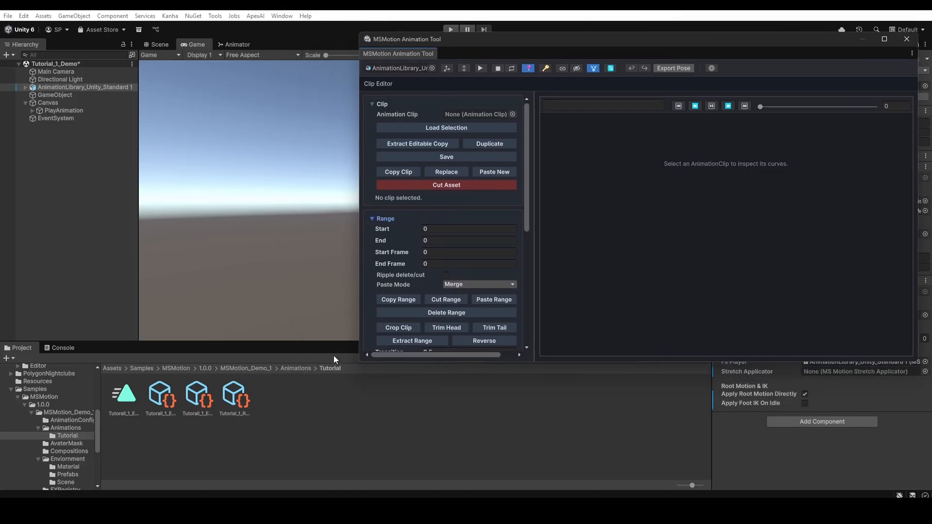
Browse the animation clips inside the ThirdParty folder's AnimationLibrary model and preview the Rig|Push_Loop clip
click(279, 368)
click(296, 486)
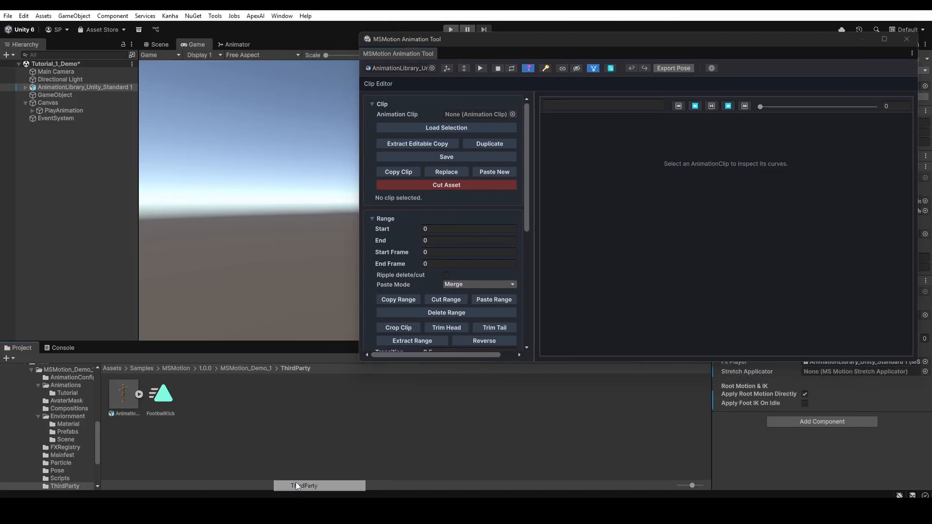
click(139, 394)
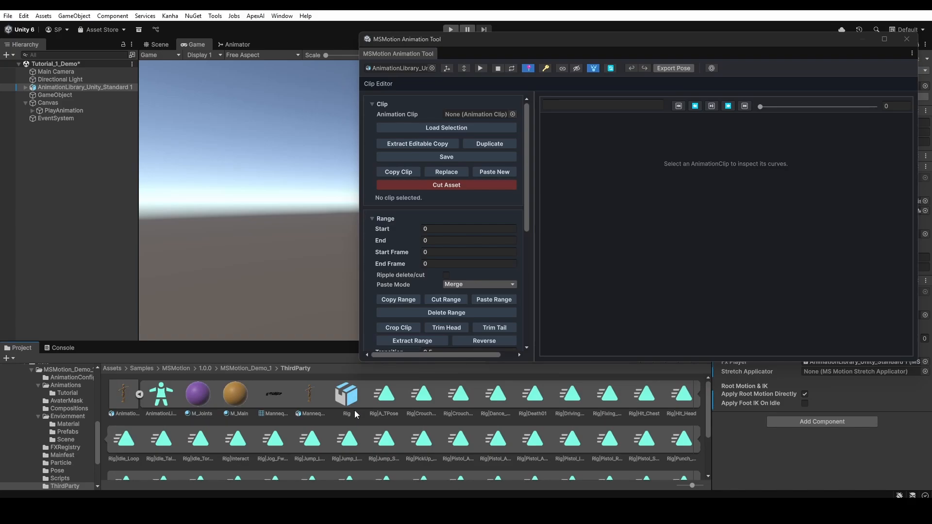
scroll(354, 409, down, 3)
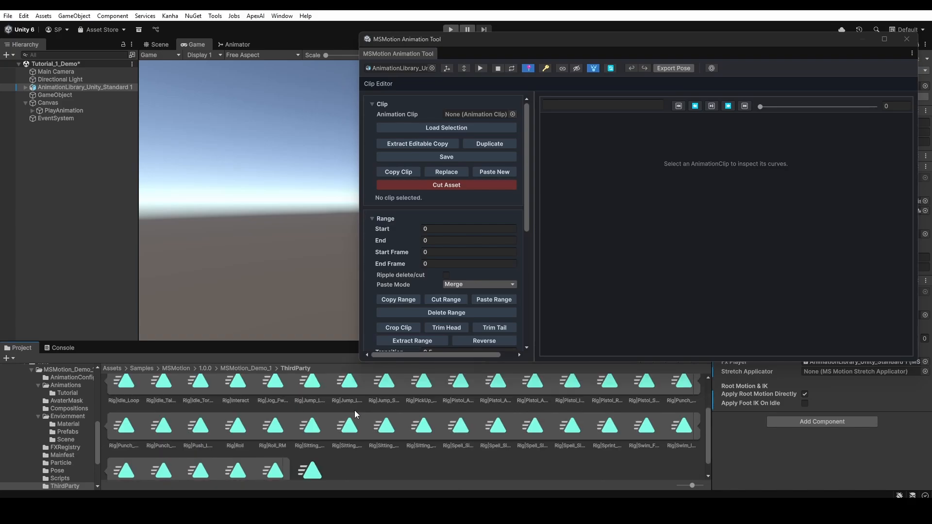
click(231, 428)
click(196, 432)
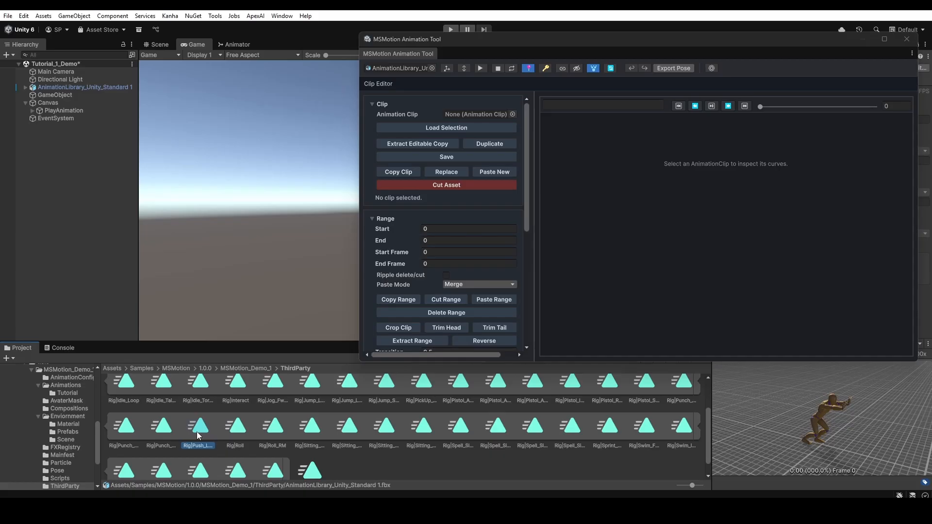
drag(663, 39, 403, 35)
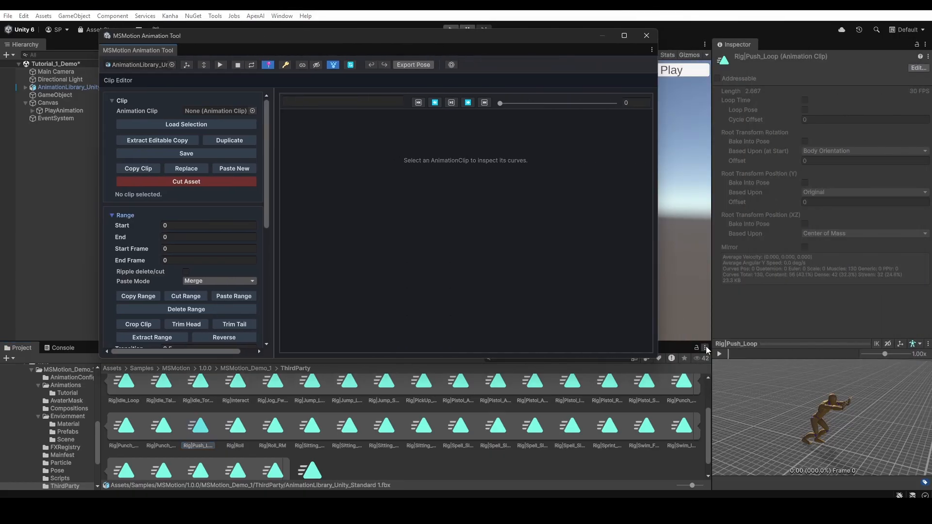
click(721, 354)
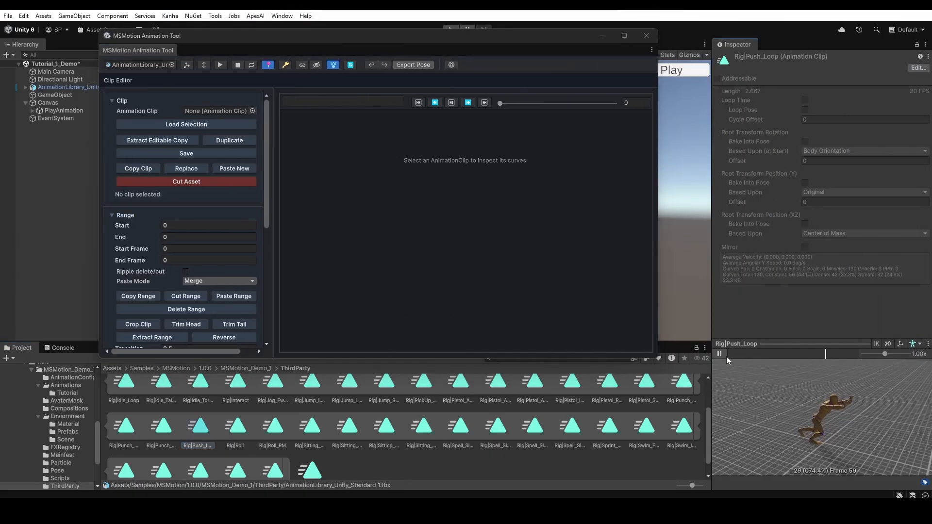
click(725, 356)
Load Rig|Push_Loop as the Animation Clip and frame AnimationLibrary_Unity_Standard 1 from the side in the Scene view
drag(199, 430, 209, 111)
drag(282, 33, 544, 37)
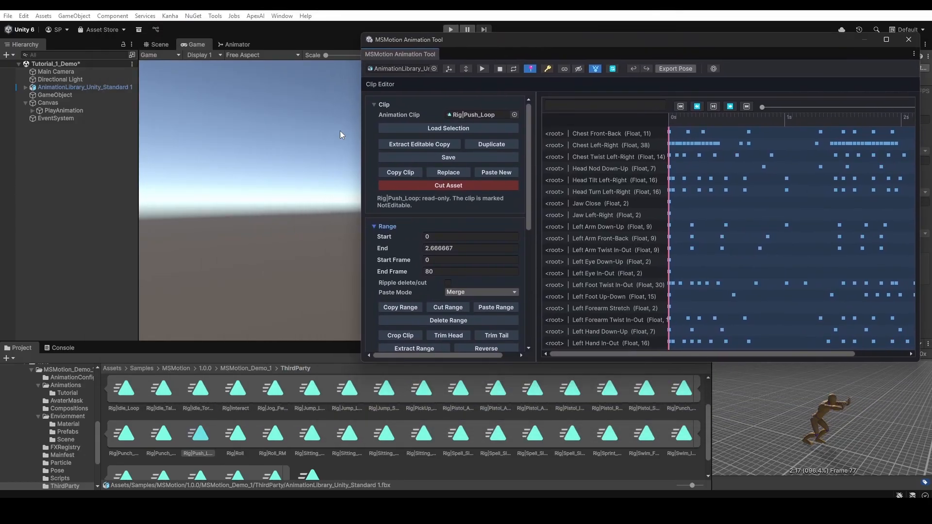
click(47, 87)
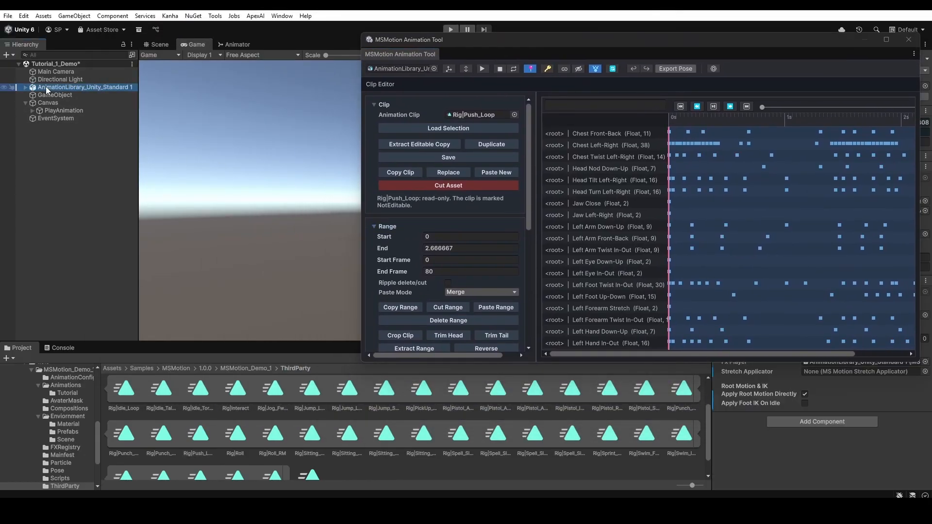
drag(472, 40, 471, 317)
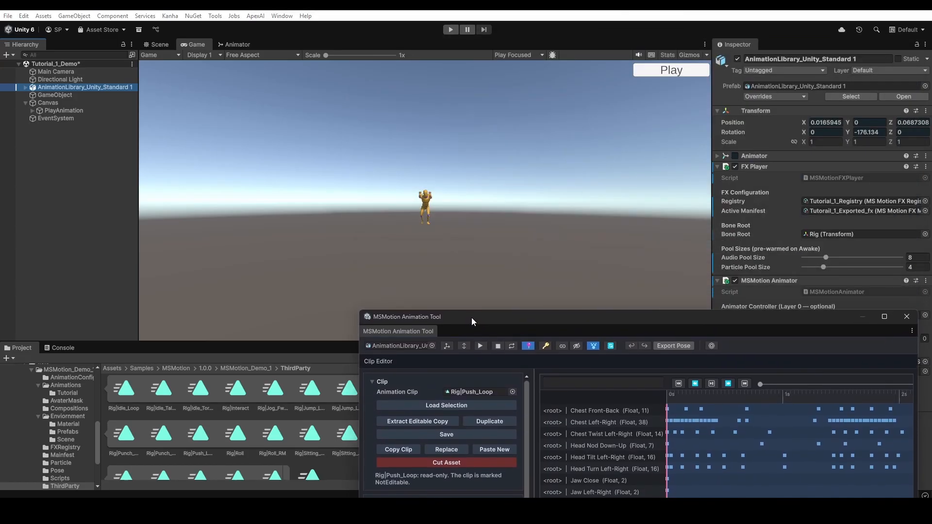
click(157, 45)
key(f)
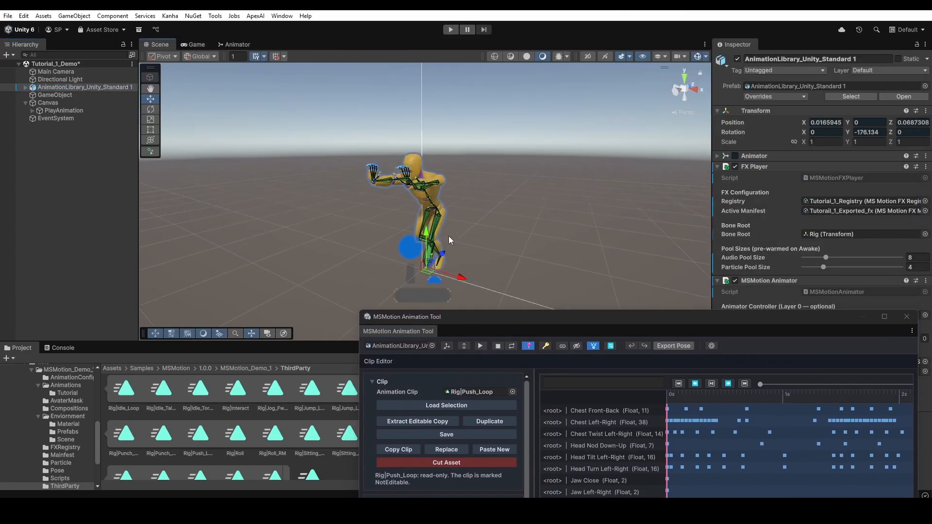
right_drag(514, 224, 433, 214)
middle_drag(433, 214, 252, 156)
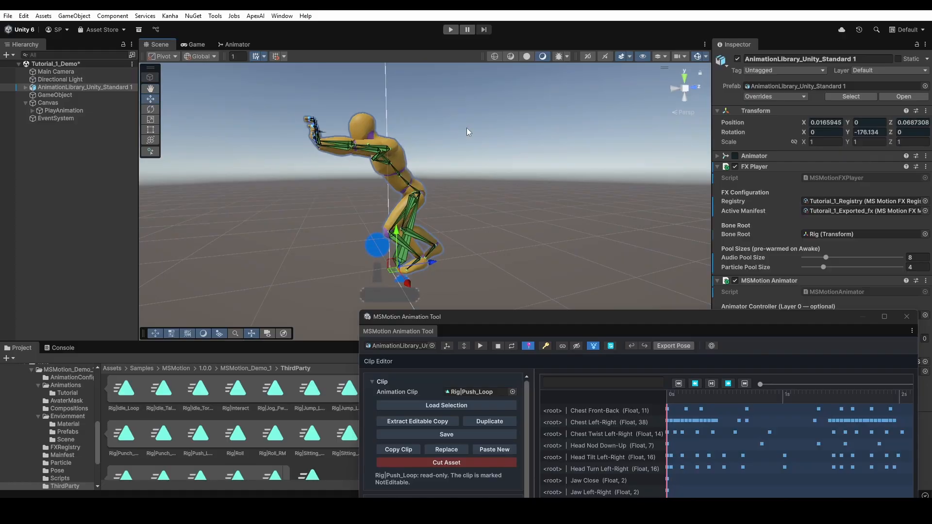
Switch to the MSMotion_Layout workspace and dock a newly opened MSMotion Animation Tool alongside the MSMotion composition editor
click(908, 31)
click(864, 71)
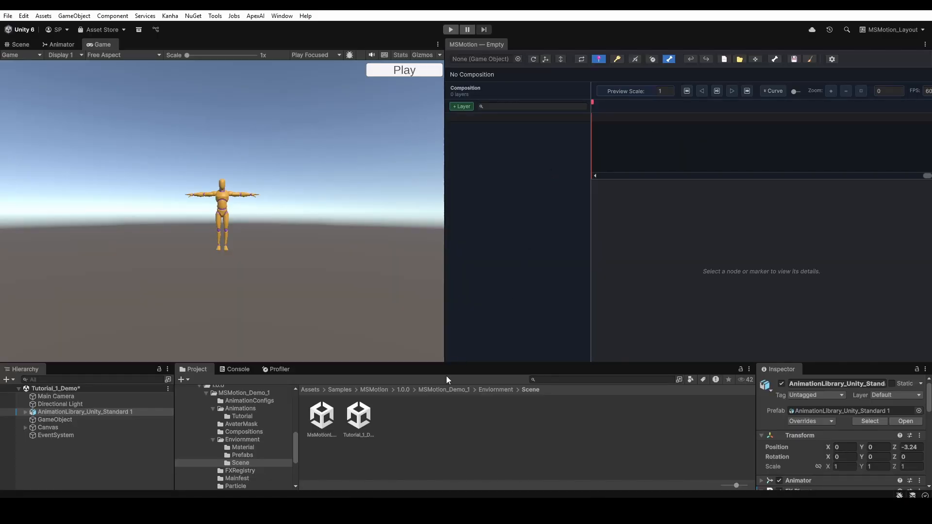
click(215, 16)
mouse_move(272, 49)
mouse_move(388, 64)
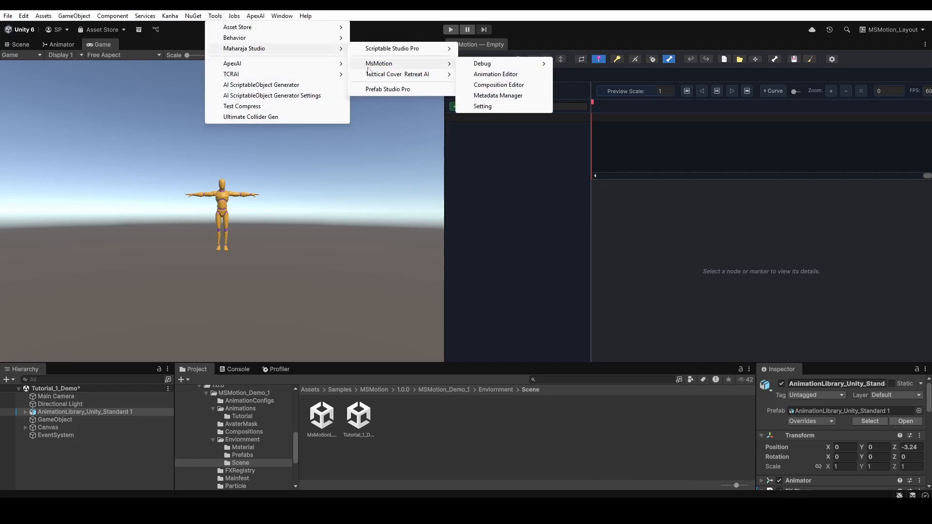
click(490, 74)
drag(473, 187, 480, 104)
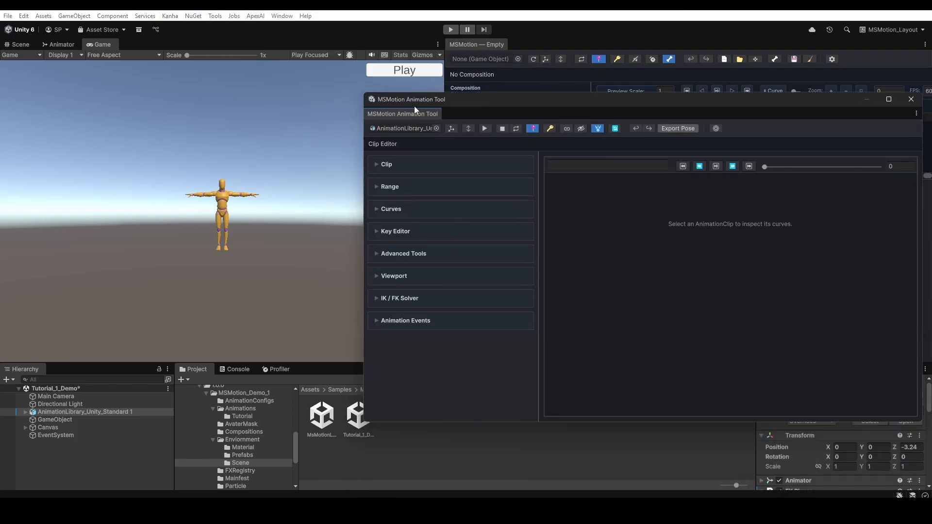
drag(415, 106, 555, 52)
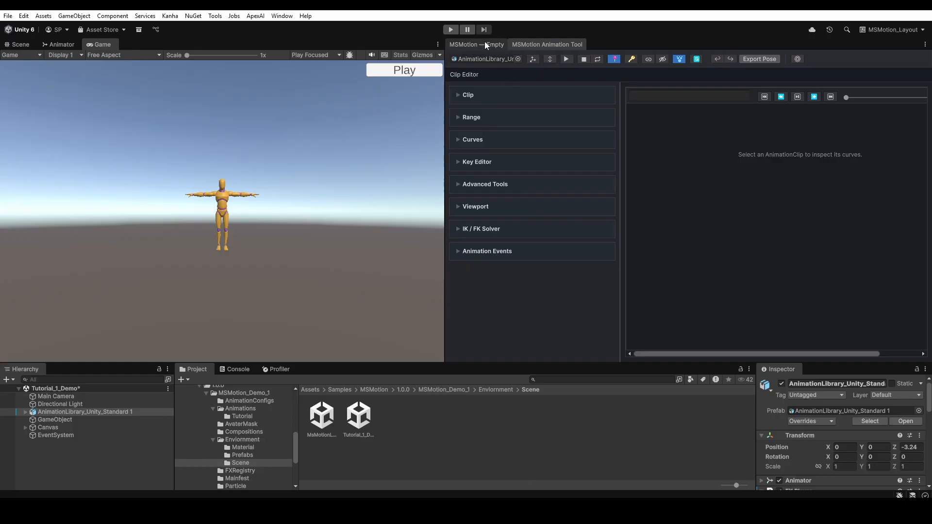
click(484, 43)
click(530, 43)
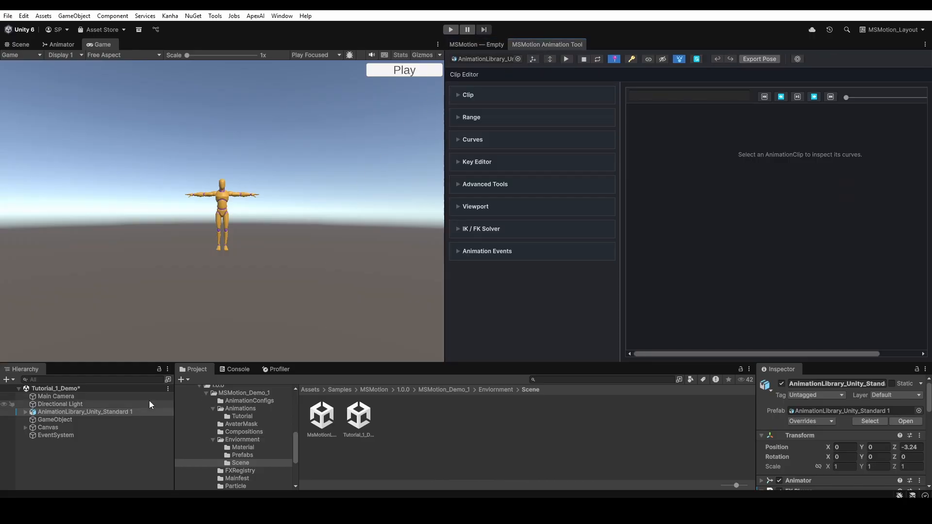
Show the ThirdParty folder's clips, expand the Clip section and load Rig|Pistol_Aim_Down as the Animation Clip
click(474, 390)
click(490, 388)
scroll(416, 431, down, 1)
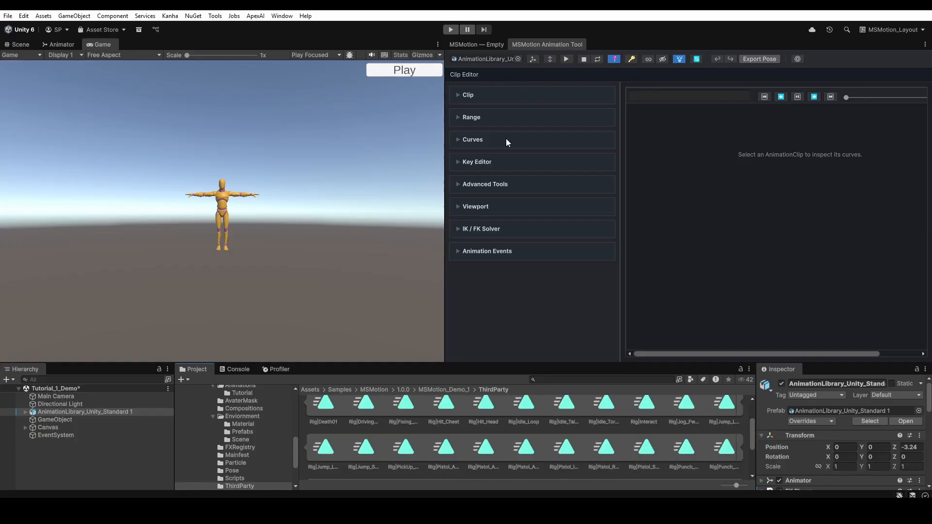
click(497, 102)
click(474, 92)
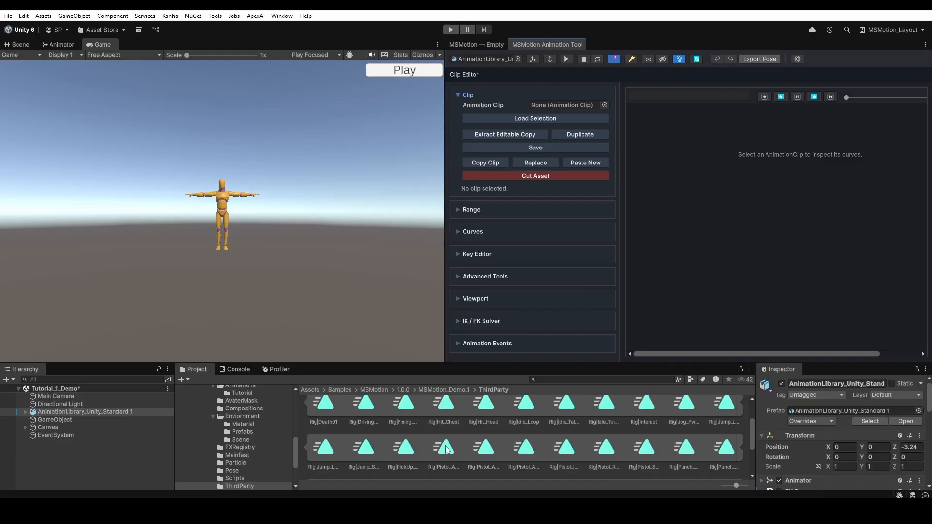
drag(443, 449, 549, 106)
Show the character in the Scene view and play the Rig|Pistol_Aim_Down clip
scroll(352, 210, up, 2)
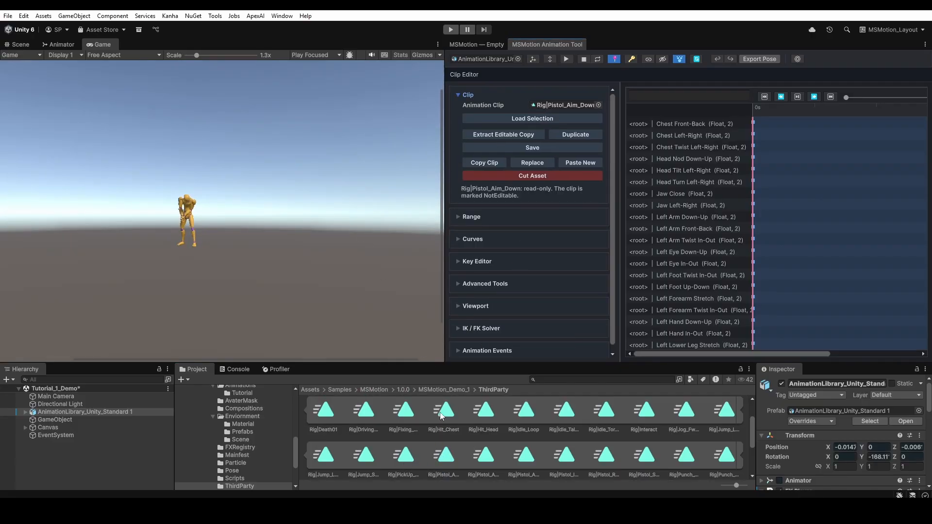
click(20, 45)
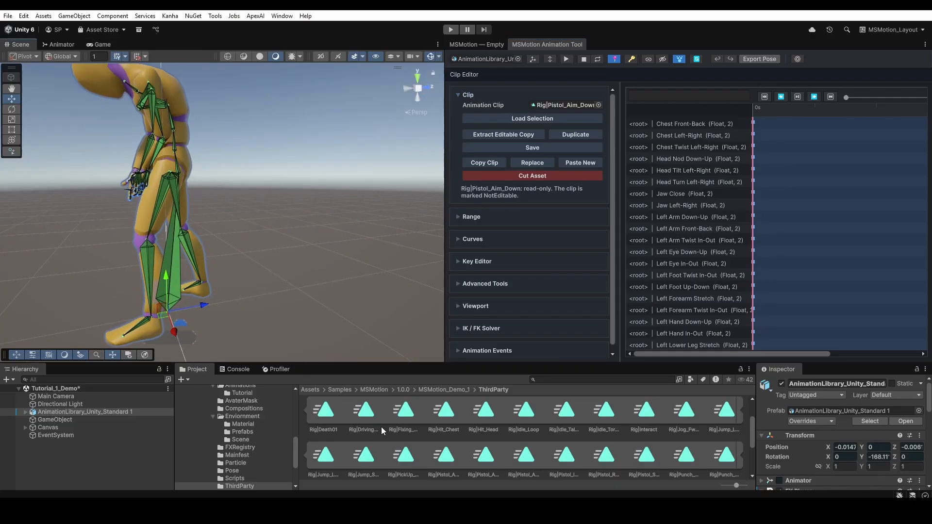
click(797, 96)
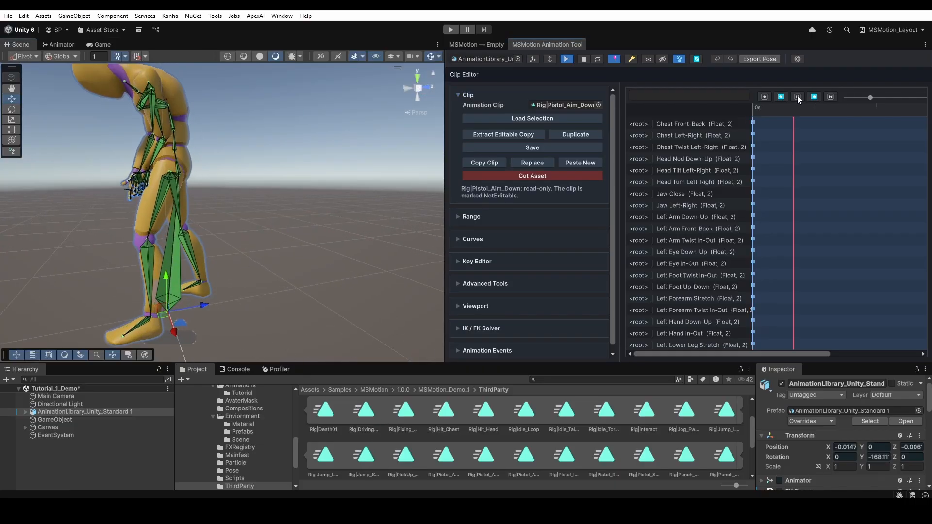
Load Rig|PickUp_Table as the Animation Clip, play it on the character and stop the playback
scroll(415, 435, down, 1)
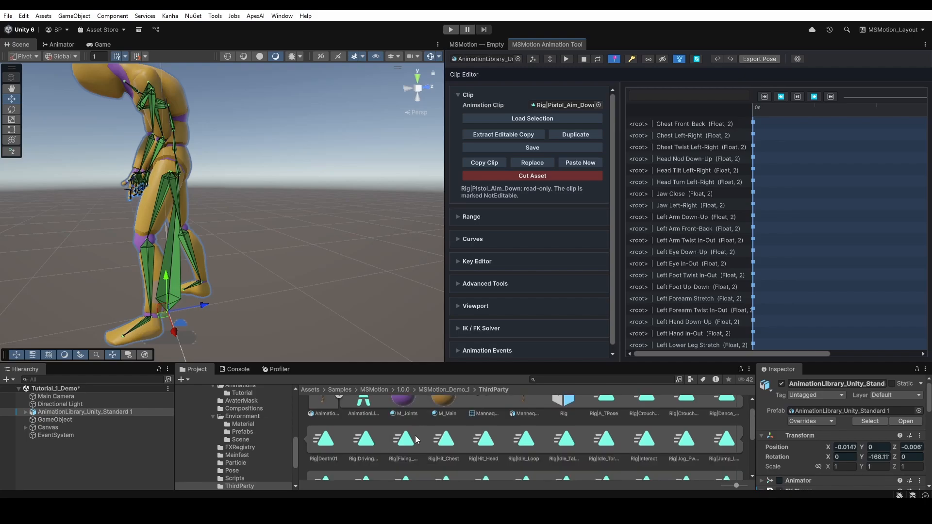
drag(564, 104, 565, 105)
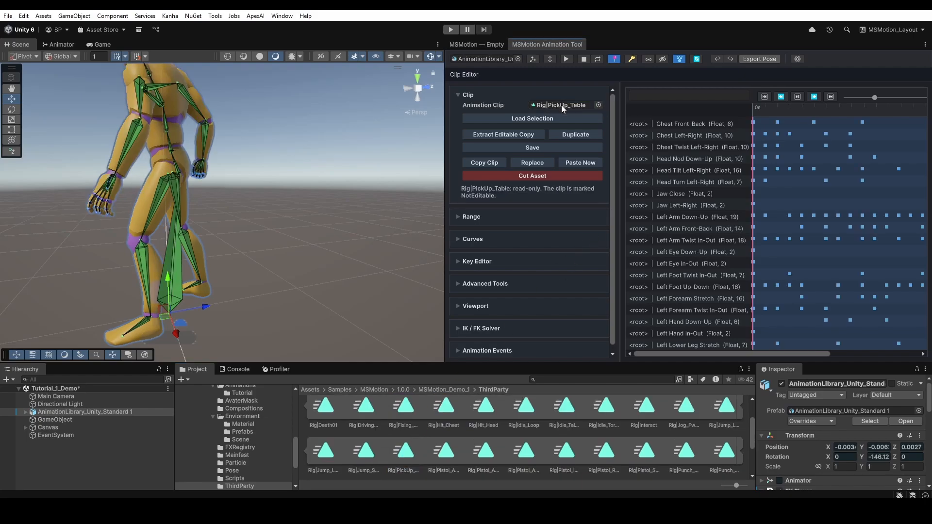
click(797, 96)
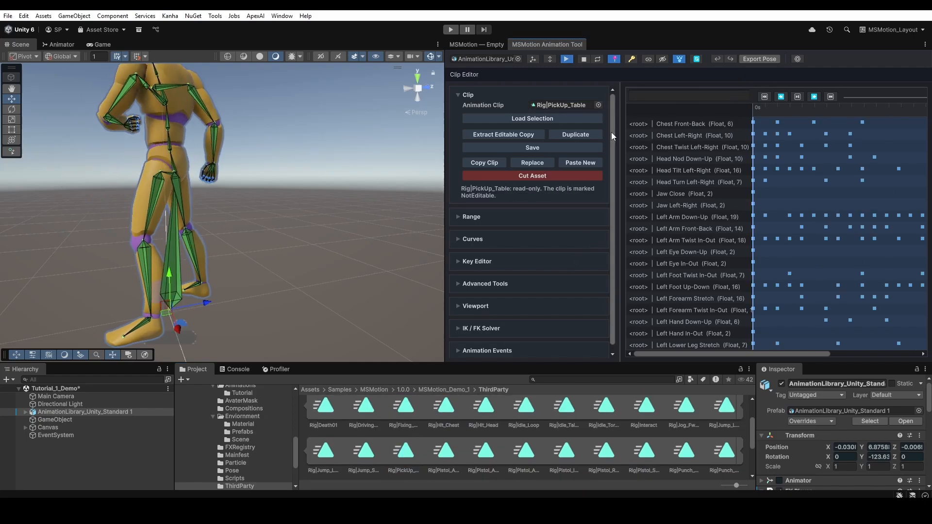
click(797, 97)
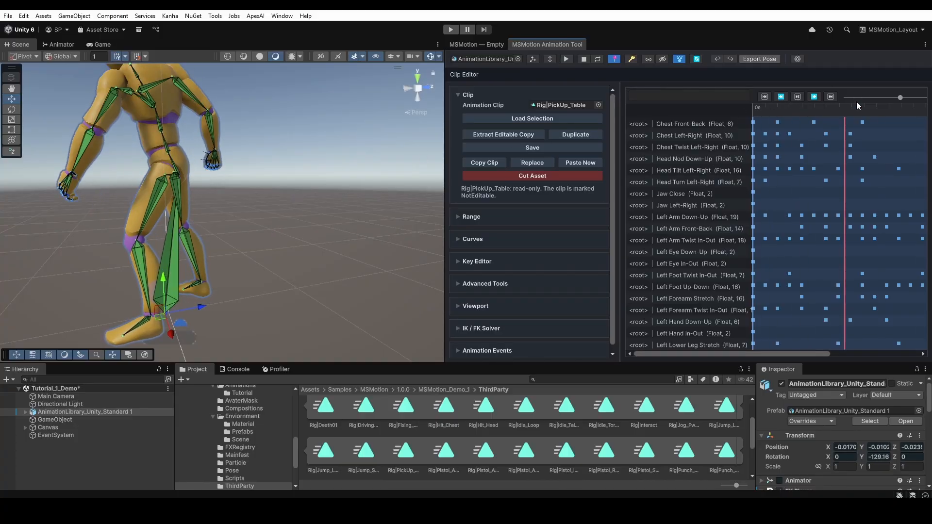
Scrub Rig|PickUp_Table back to an early pose, look along its keyframes and view the character from the front
drag(898, 98, 872, 99)
drag(762, 354, 852, 352)
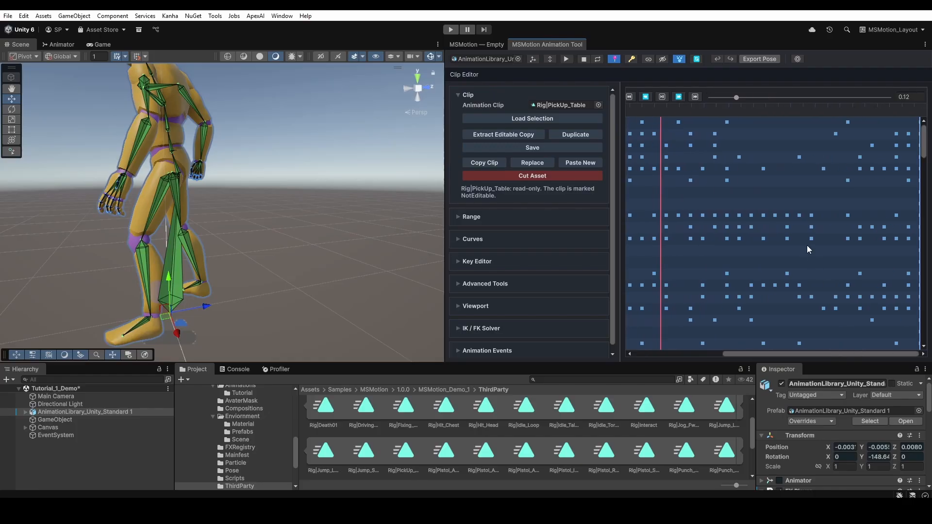
drag(775, 354, 744, 354)
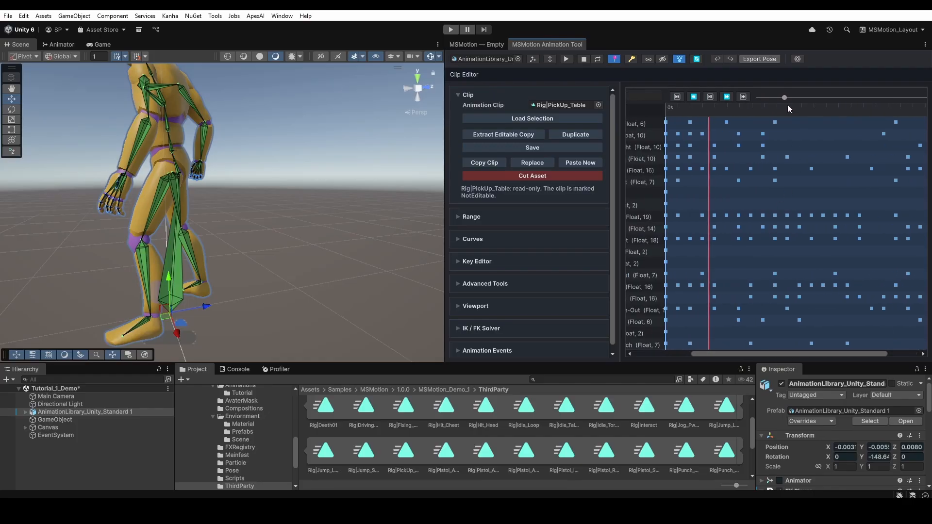
mouse_move(788, 106)
mouse_down()
mouse_move(823, 106)
mouse_move(793, 100)
mouse_up()
right_drag(254, 140, 389, 272)
right_drag(209, 295, 224, 297)
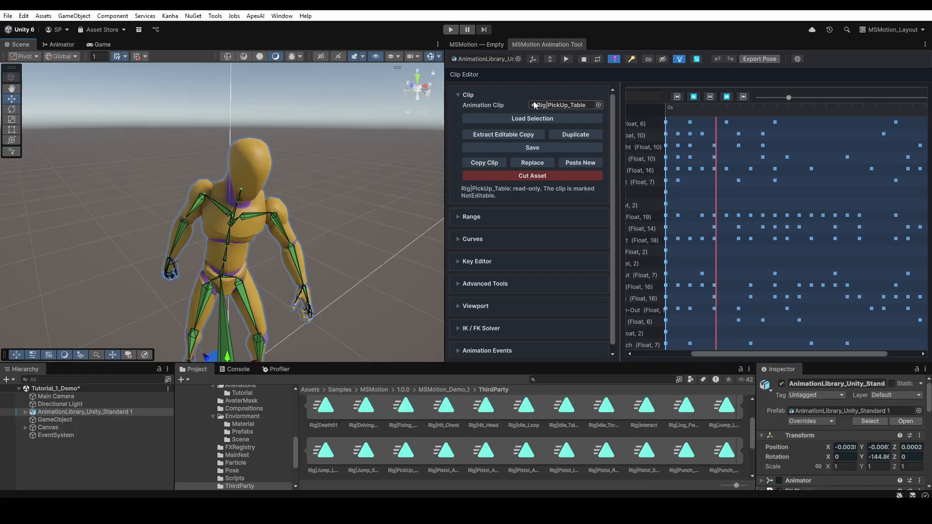
Turn on Auto-Key and rotate the DEF-upper_arm.R bone to about 10, 126, -24 to raise the right arm
click(632, 58)
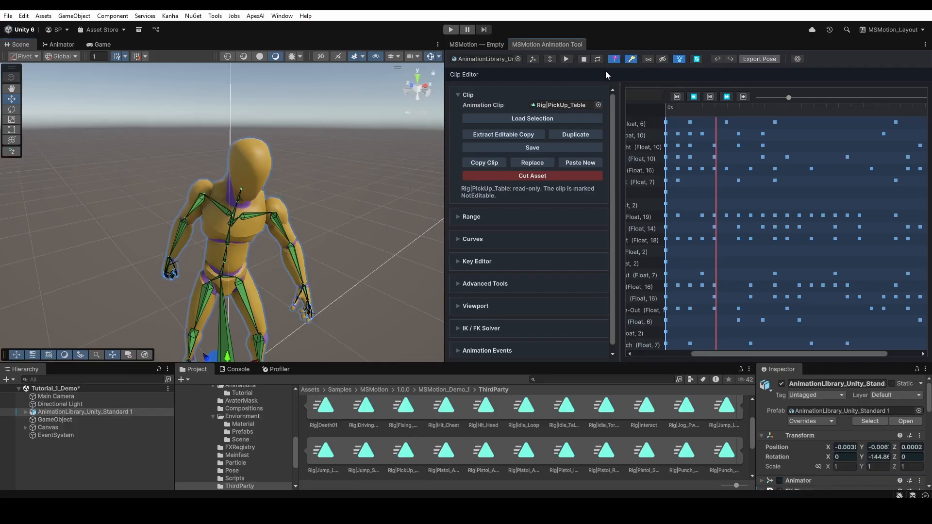
click(201, 199)
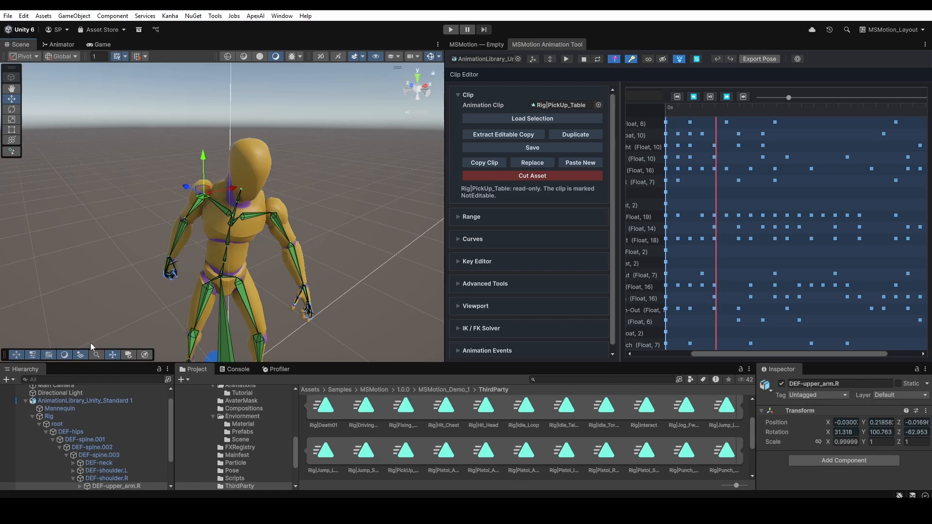
click(11, 109)
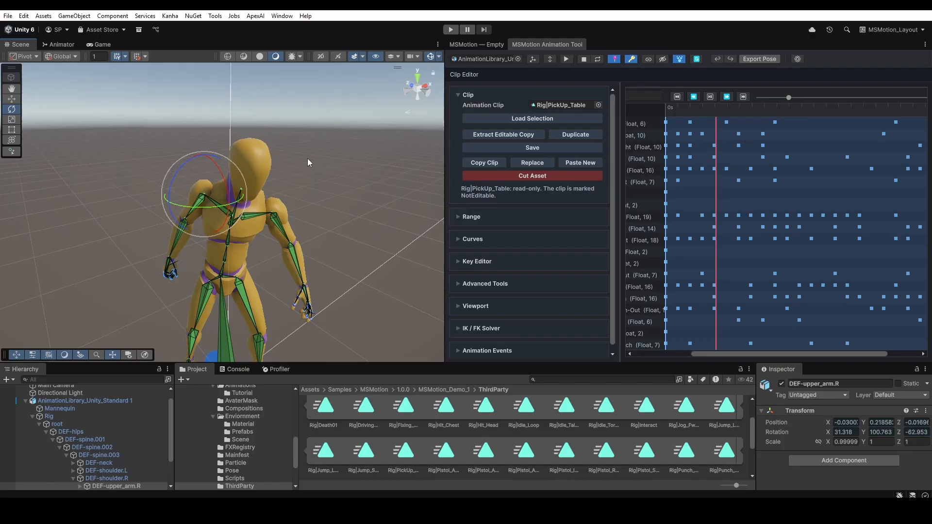
drag(221, 175, 233, 218)
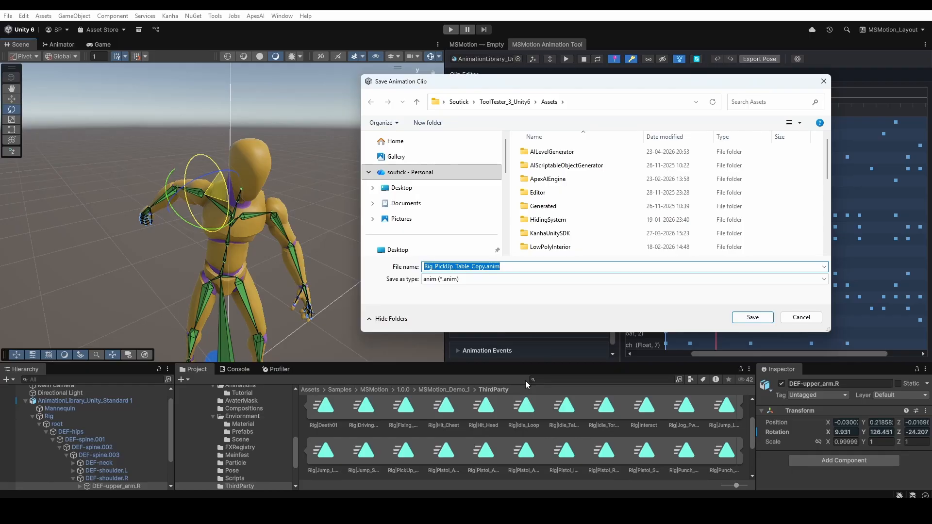
Save the editable clip copy as Rig_PickUp_Table_Copy.anim in Samples/MSMotion/1.0.0/MSMotion_Demo_1/Animations/Tutorial
scroll(566, 206, down, 2)
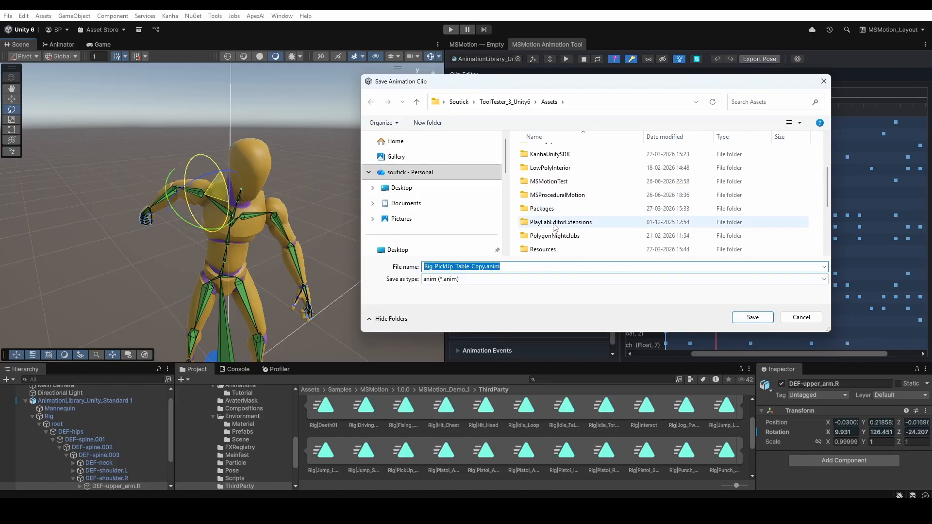
scroll(558, 230, up, 2)
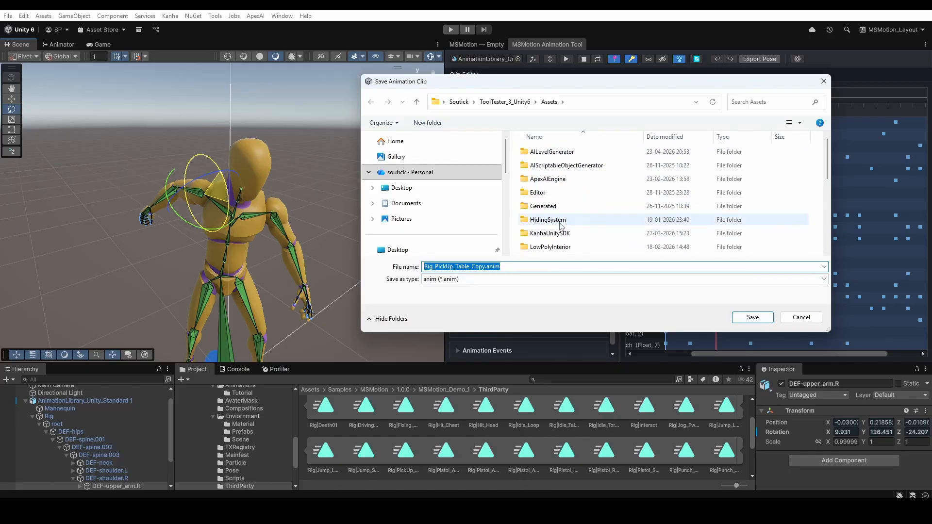
scroll(561, 224, down, 3)
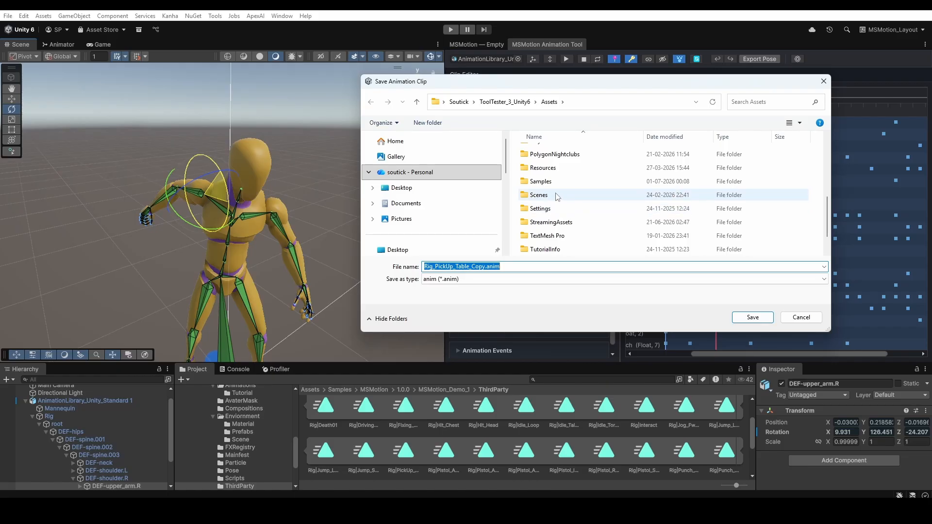
double_click(556, 183)
double_click(553, 153)
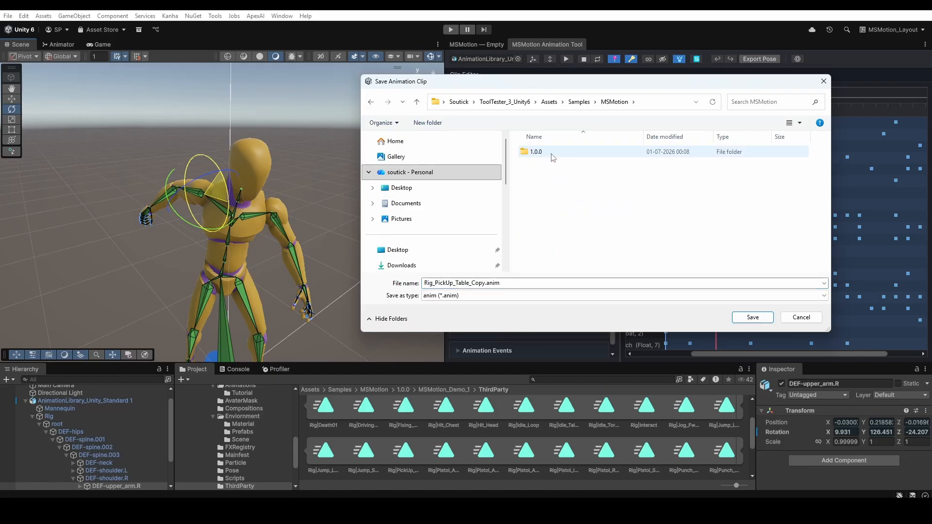
double_click(552, 154)
double_click(553, 153)
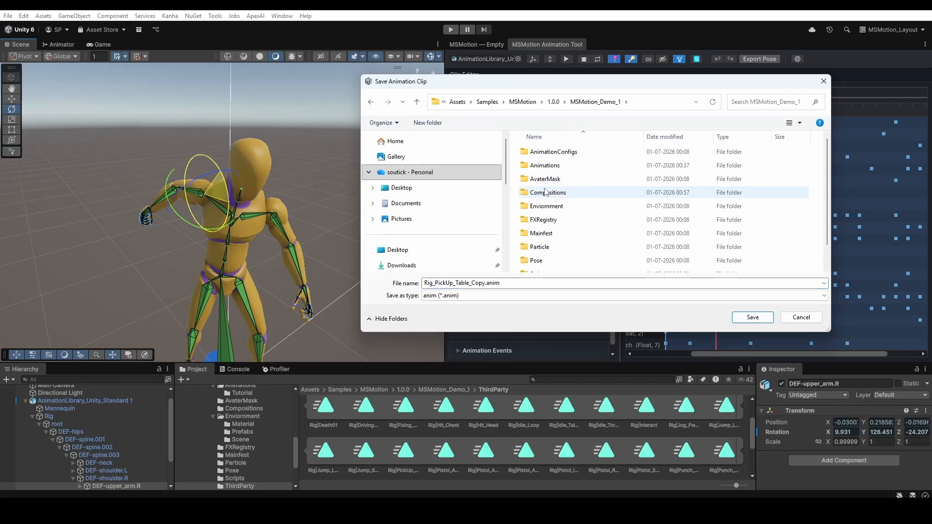
double_click(544, 165)
double_click(547, 152)
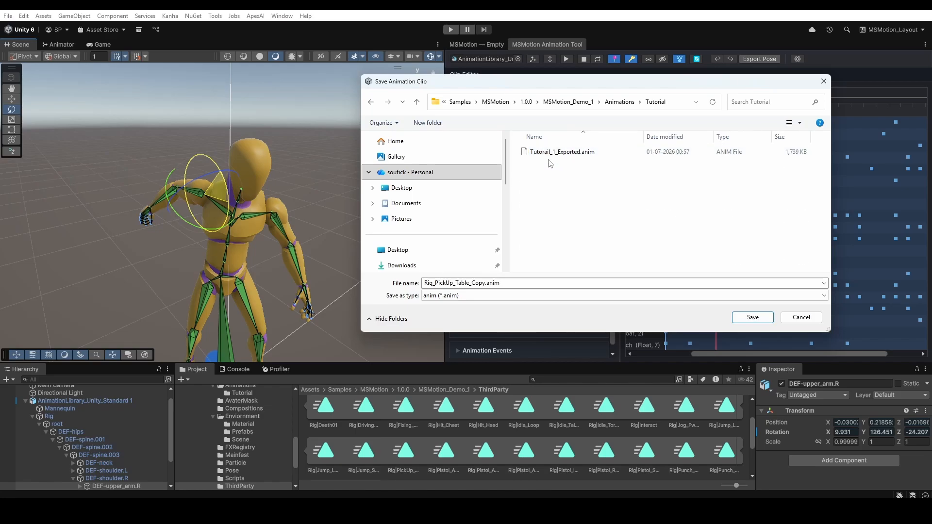
click(745, 318)
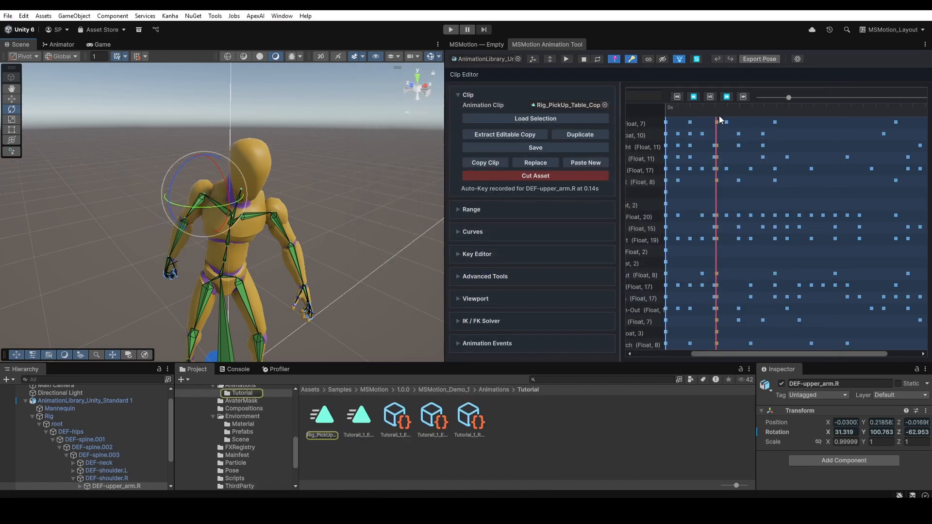
Try raising DEF-upper_arm.R to about 9, 126, -23 near 0.14 s, scrub through the following poses and undo the auto-keyed changes
mouse_move(787, 98)
mouse_down()
mouse_move(801, 106)
mouse_move(789, 107)
mouse_up()
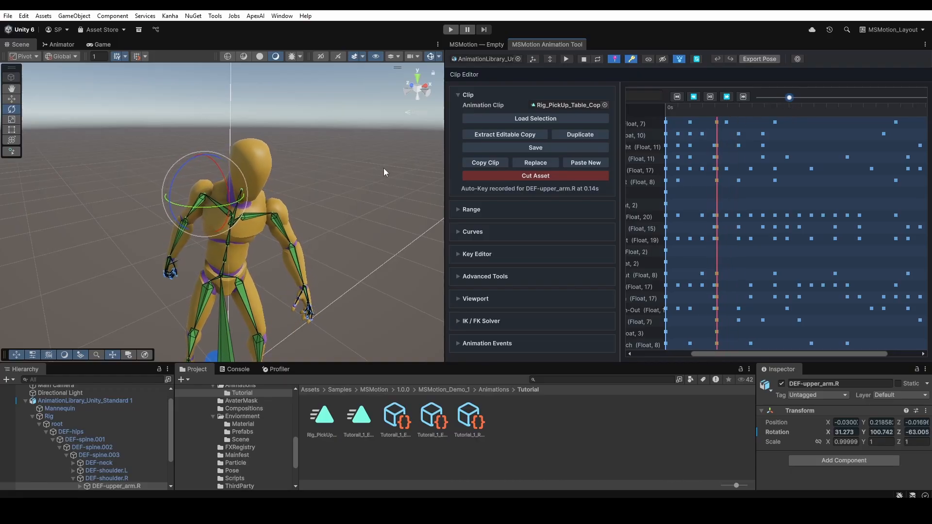
drag(221, 179, 230, 237)
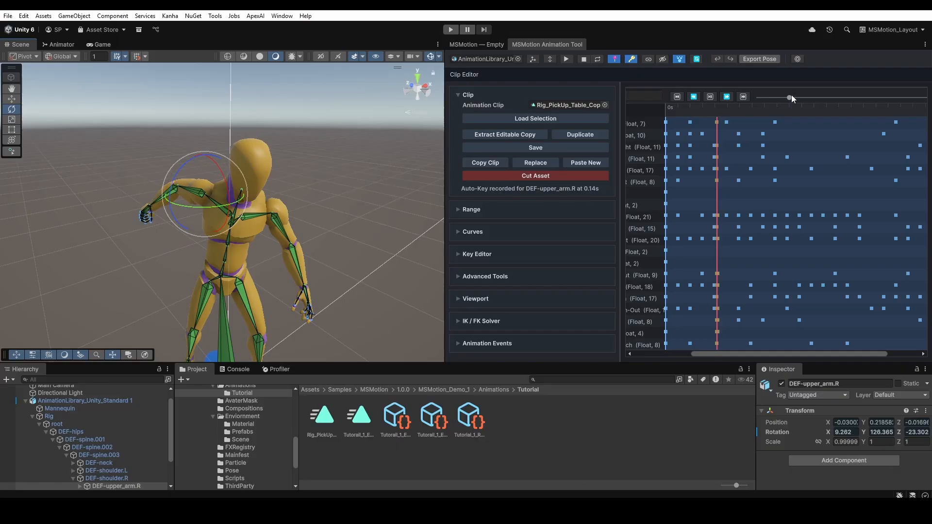
drag(791, 97, 855, 151)
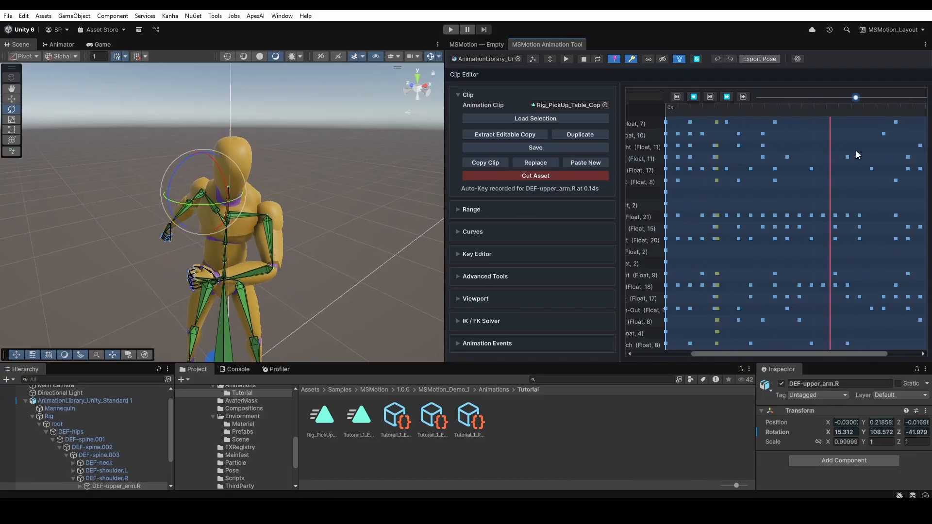
key(ctrl+z)
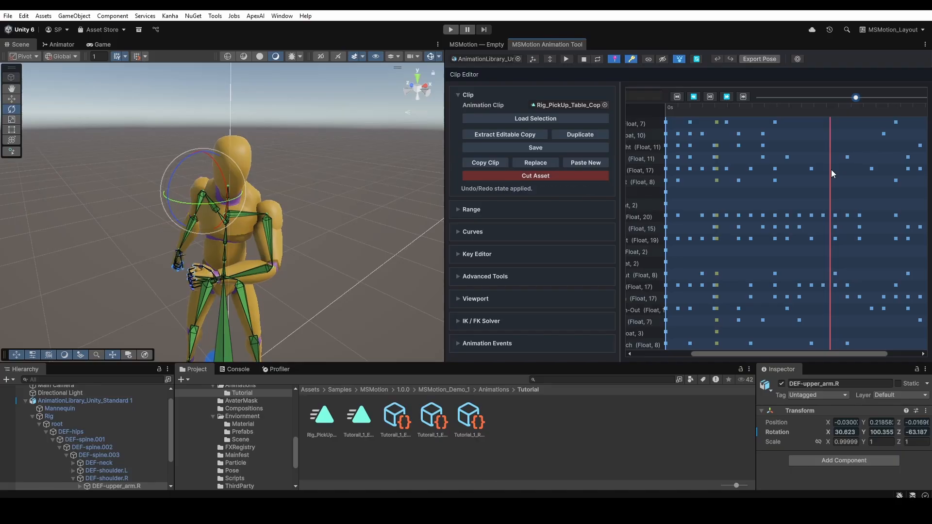
key(ctrl+z)
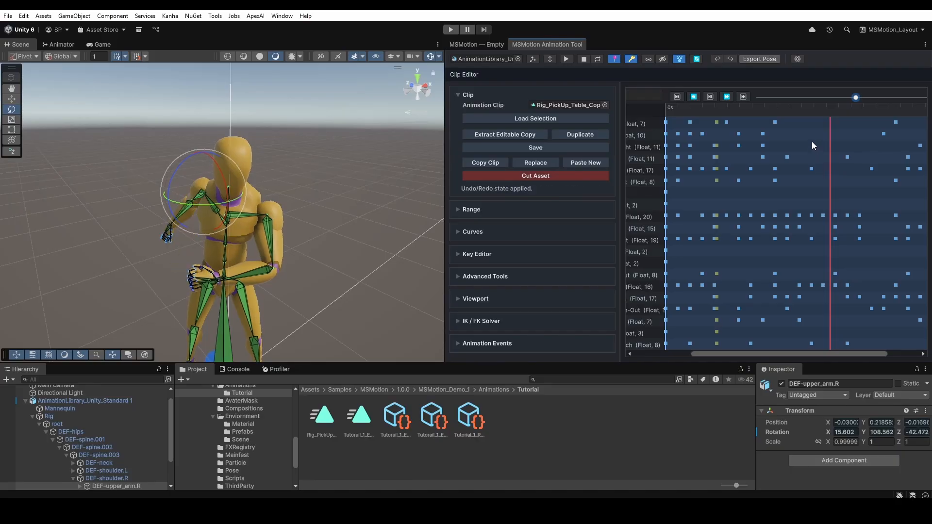
Play the clip to about 0.19 s and, with auto-key offsetting all keyframes, rotate DEF-upper_arm.R to about 35, 51, -94
click(707, 97)
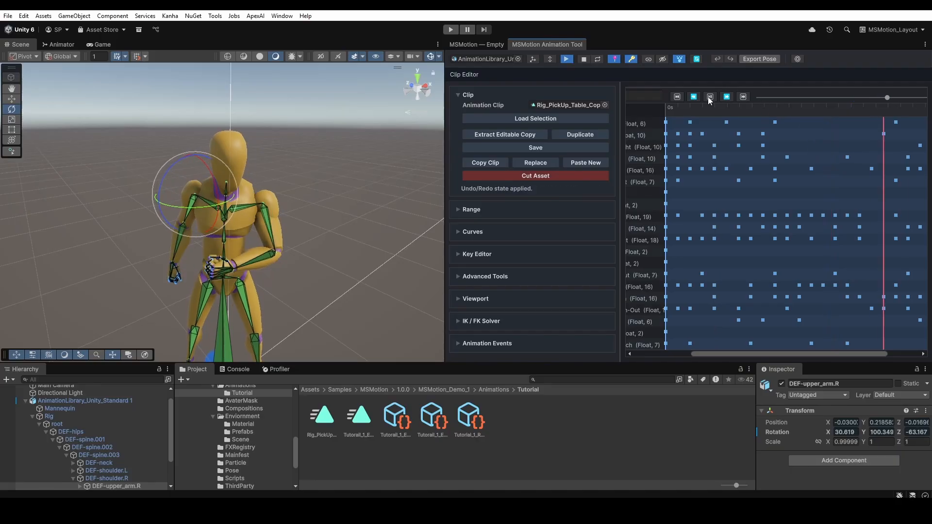
click(708, 97)
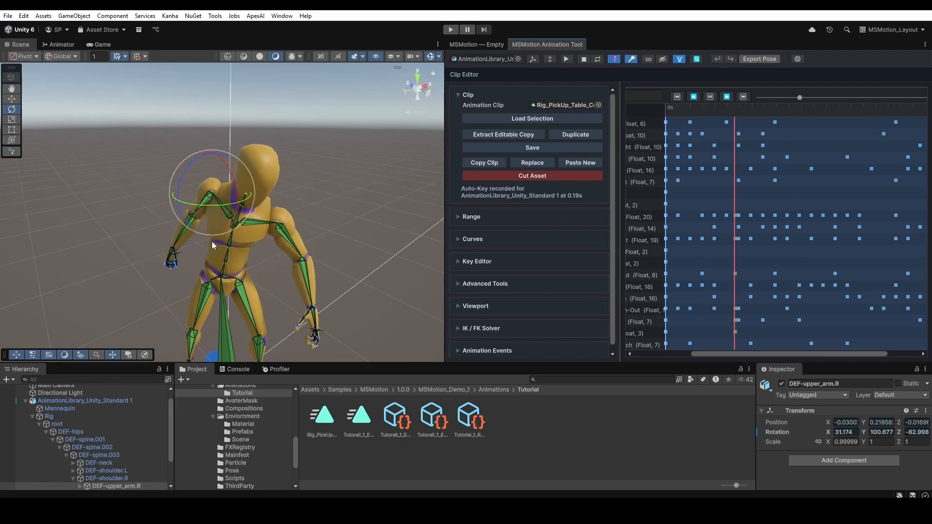
right_drag(237, 271, 340, 293)
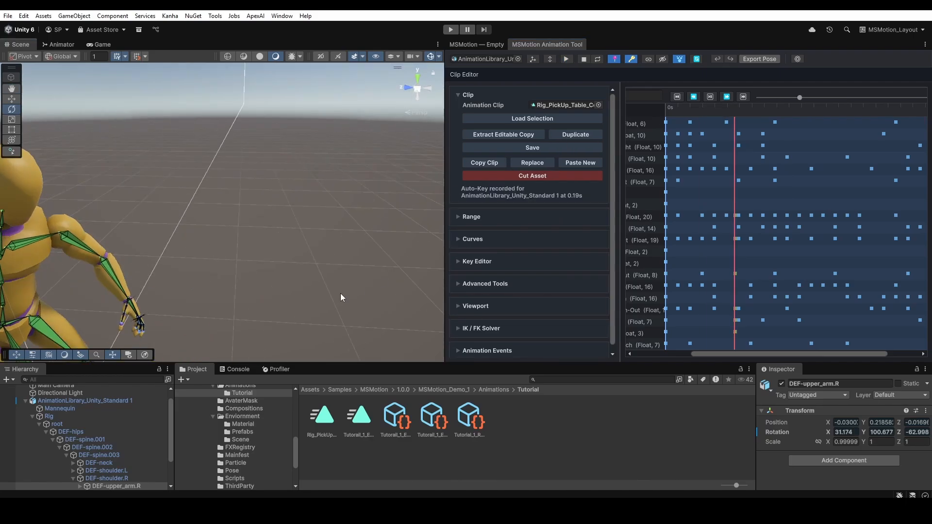
middle_drag(241, 283, 358, 253)
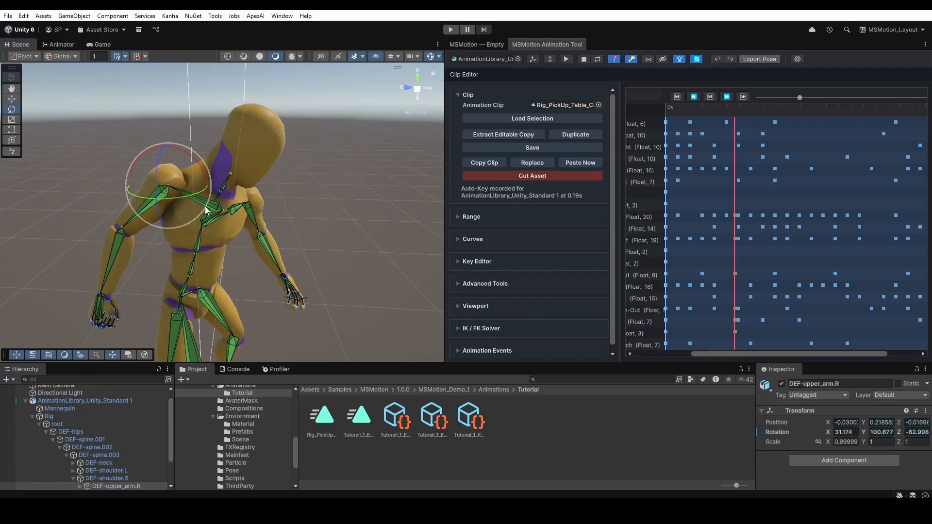
drag(152, 224, 203, 226)
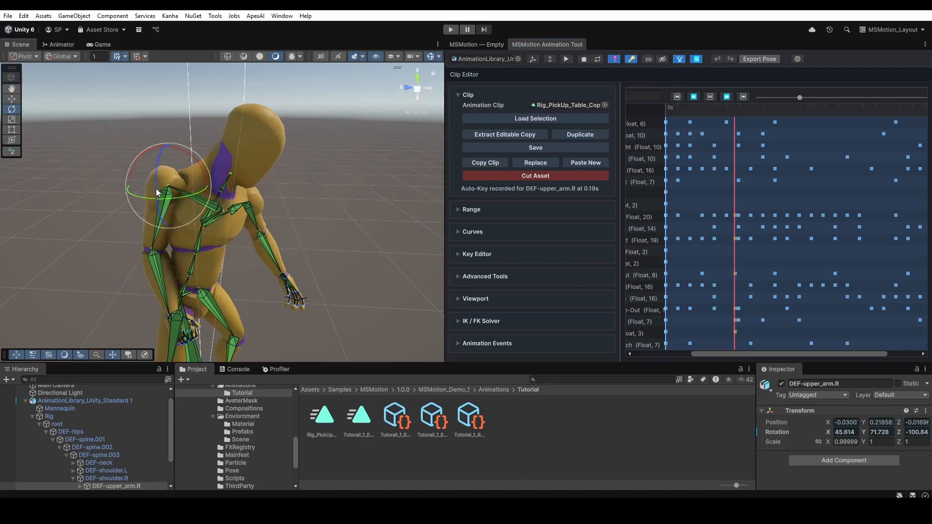
drag(156, 188, 163, 153)
View the character from the front and play the clip to check the offset right arm along its keyframes
right_drag(337, 235, 122, 204)
scroll(257, 237, down, 4)
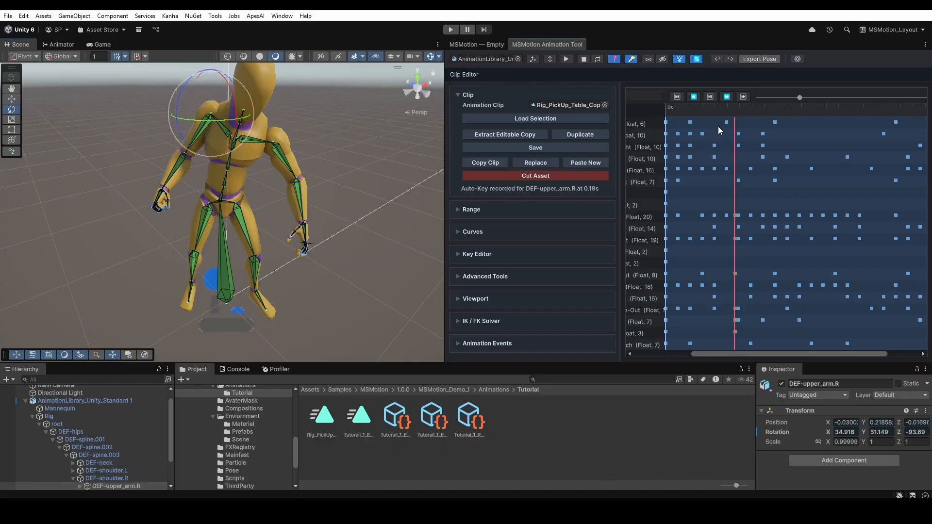
click(738, 109)
scroll(706, 159, down, 3)
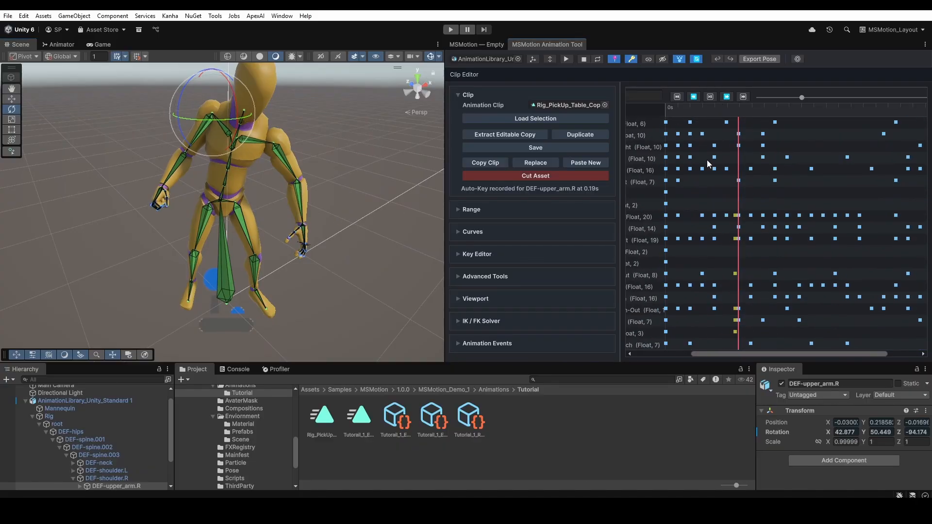
scroll(707, 159, left, 3)
scroll(707, 159, up, 3)
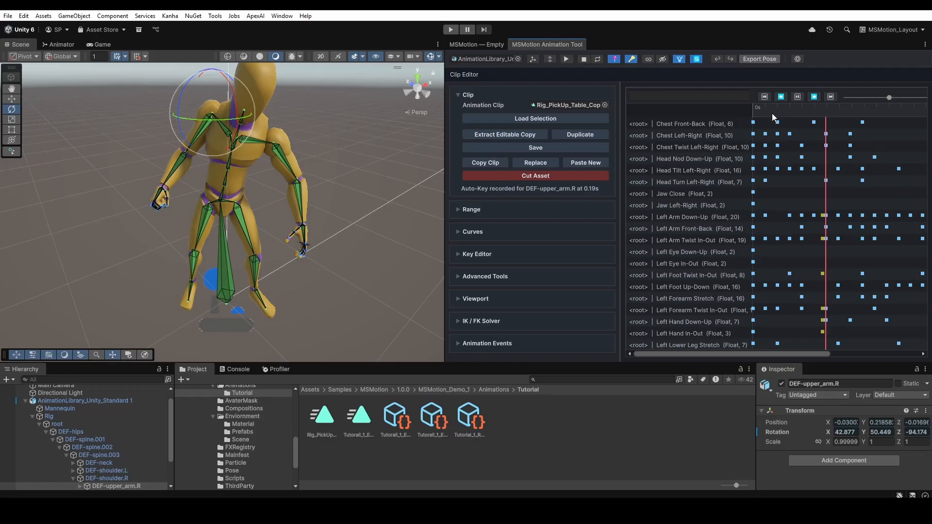
click(796, 96)
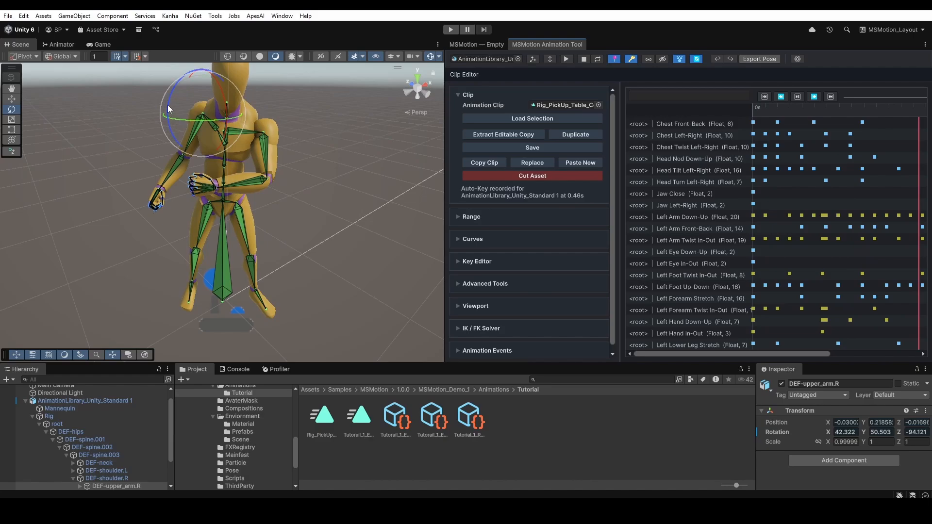
Rotate DEF-upper_arm.R outward to about 35, 27, -90 at 0.46 s, then play and scrub the clip
drag(168, 105, 178, 75)
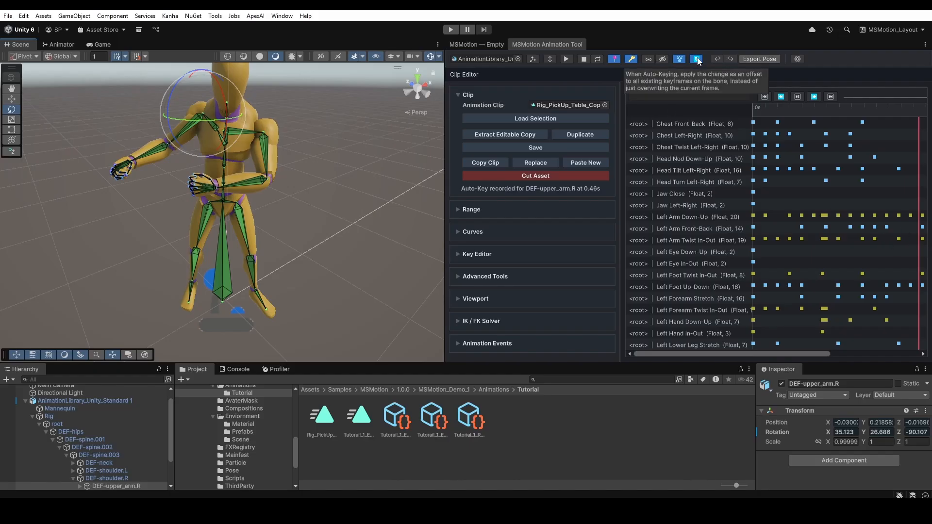
click(798, 96)
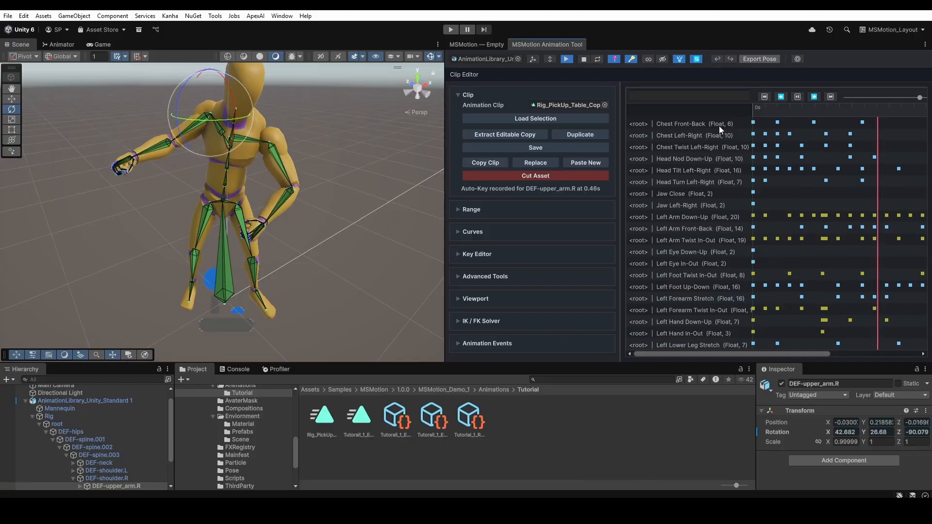
click(797, 97)
drag(845, 97, 897, 160)
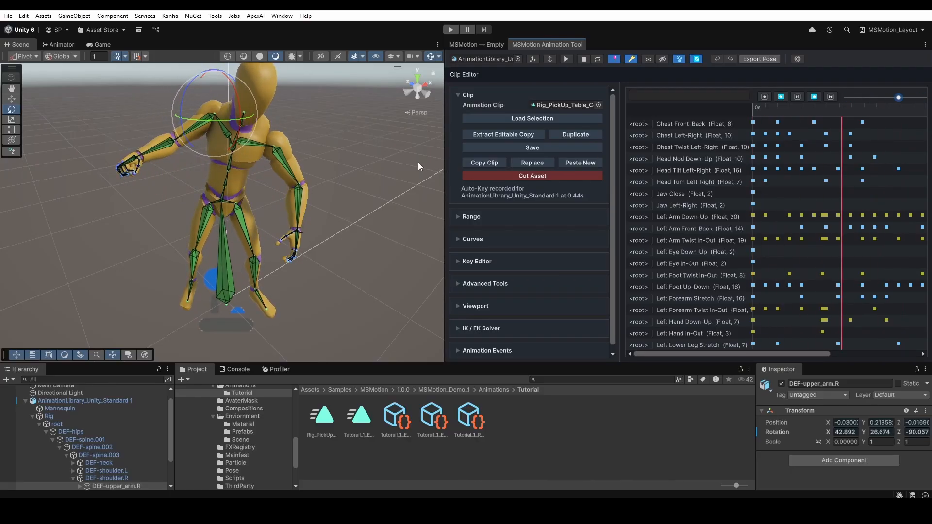
Rotate the DEF-upper_arm.L bone outward to about 42, -98, 15 at 0.25 s and play the clip from the start
click(272, 152)
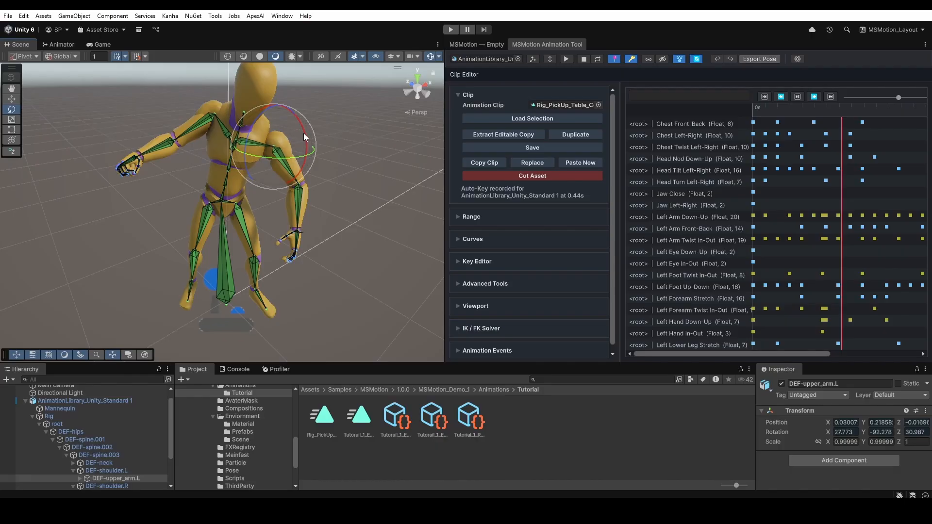
drag(304, 133, 252, 159)
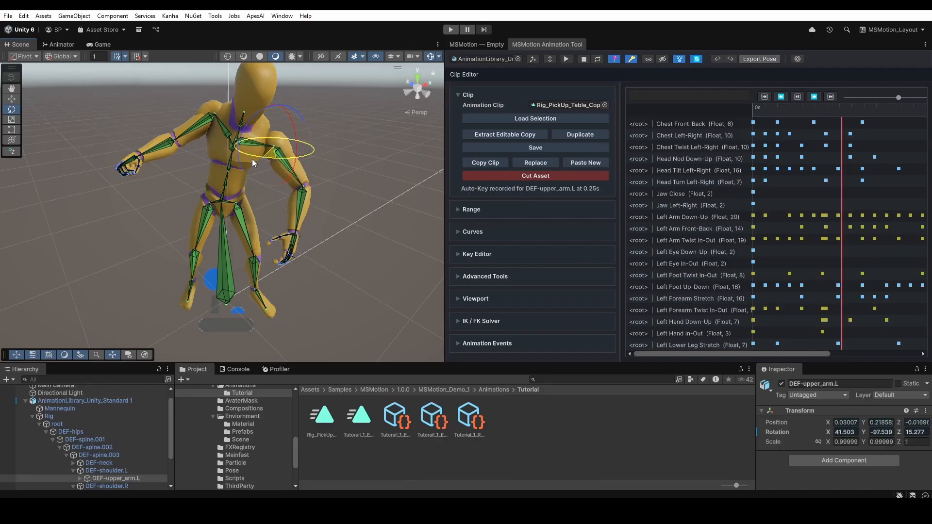
click(764, 97)
click(796, 96)
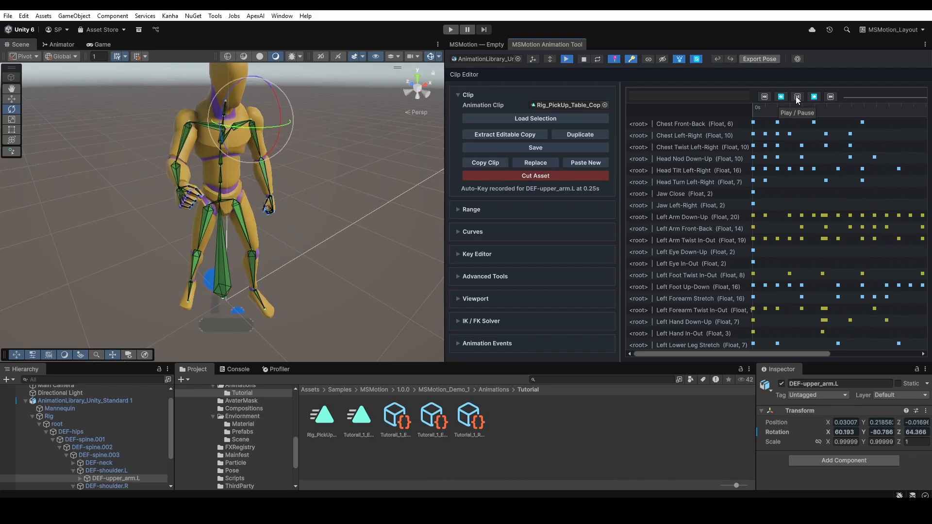
click(795, 97)
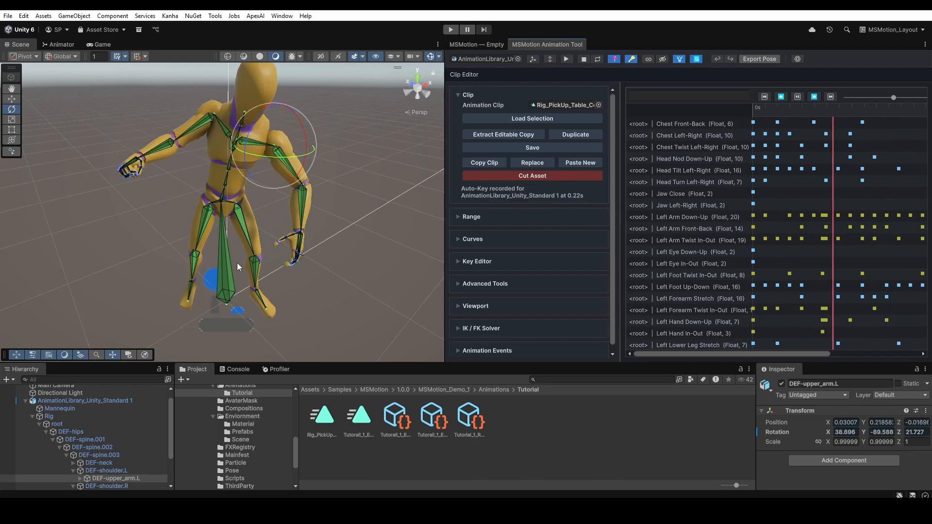
Rotate the DEF-shin.R bone at 0.22 s to bend the right knee backward
middle_drag(303, 279, 419, 212)
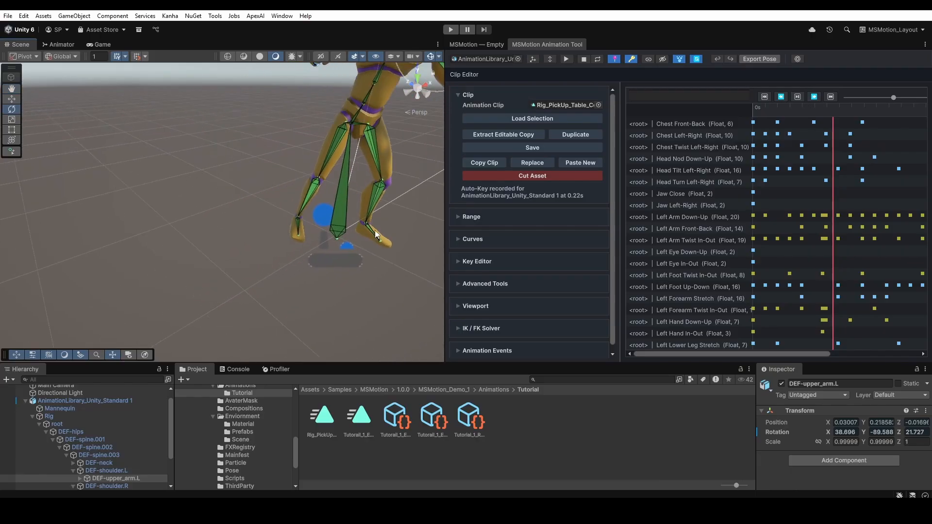
right_drag(293, 248, 451, 239)
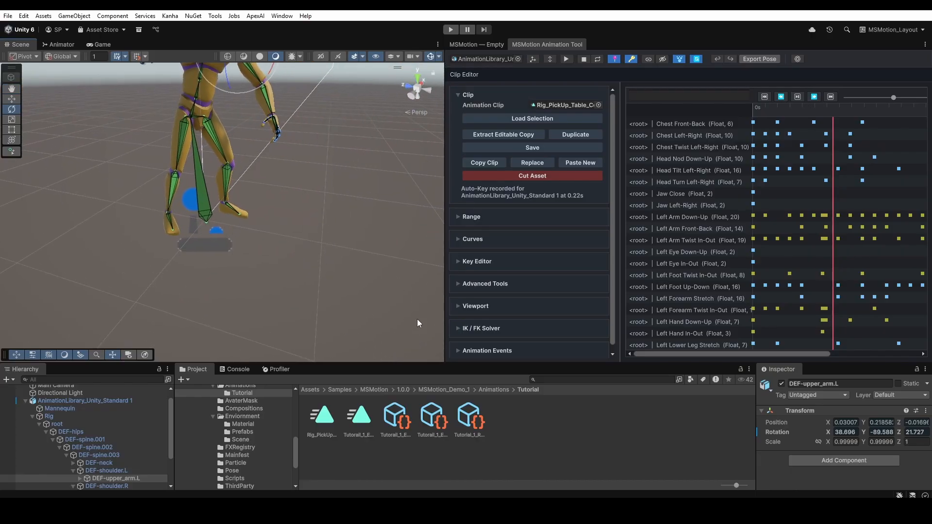
right_drag(419, 324, 287, 276)
click(271, 254)
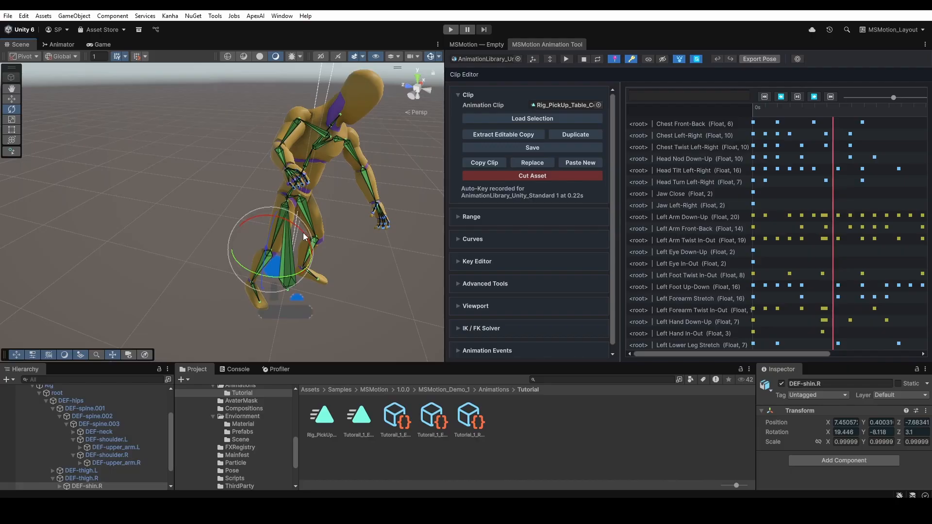
drag(305, 236, 274, 295)
Rotate the DEF-foot.R bone to about -78, -49, 70 at 0.22 s so the right foot follows the bent shin
click(239, 278)
scroll(274, 295, up, 5)
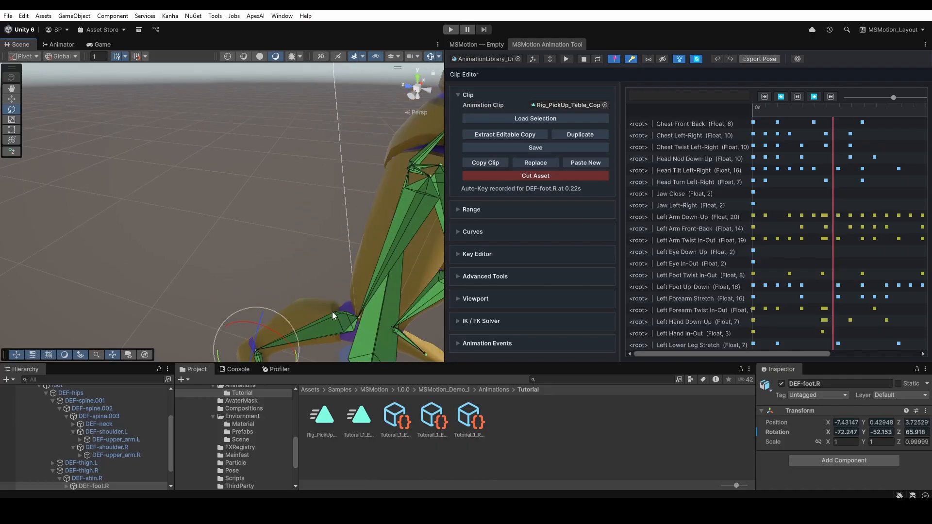
scroll(332, 312, down, 5)
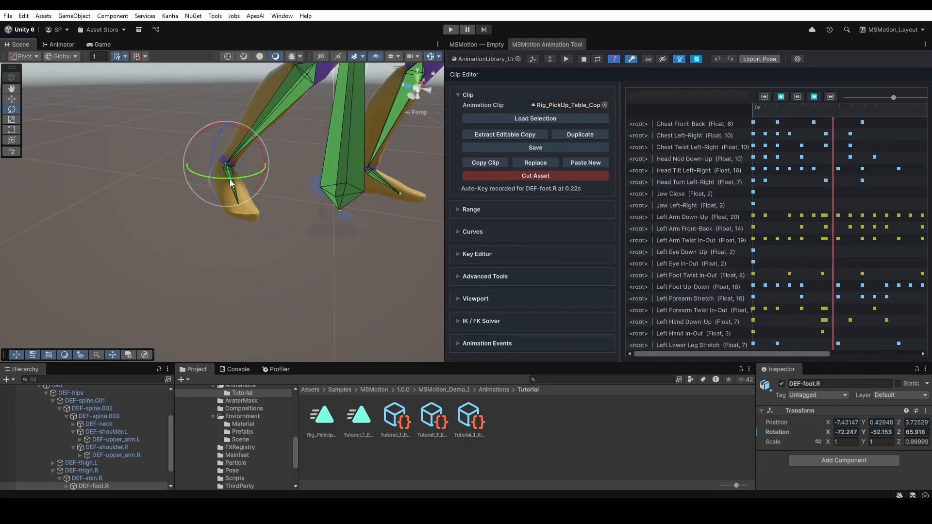
drag(234, 177, 246, 178)
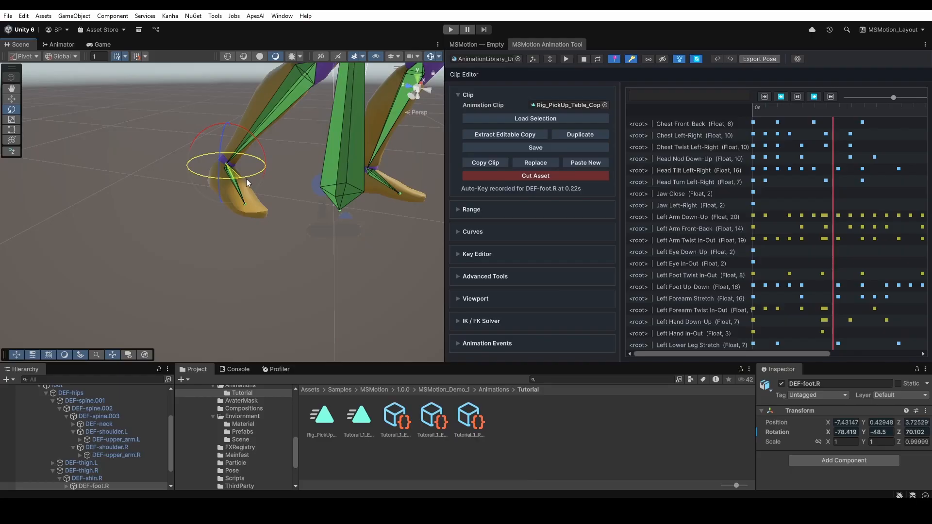
Play and pause the clip with the whole character in view to check the offset right shin and foot
middle_drag(324, 178, 297, 257)
scroll(297, 257, down, 3)
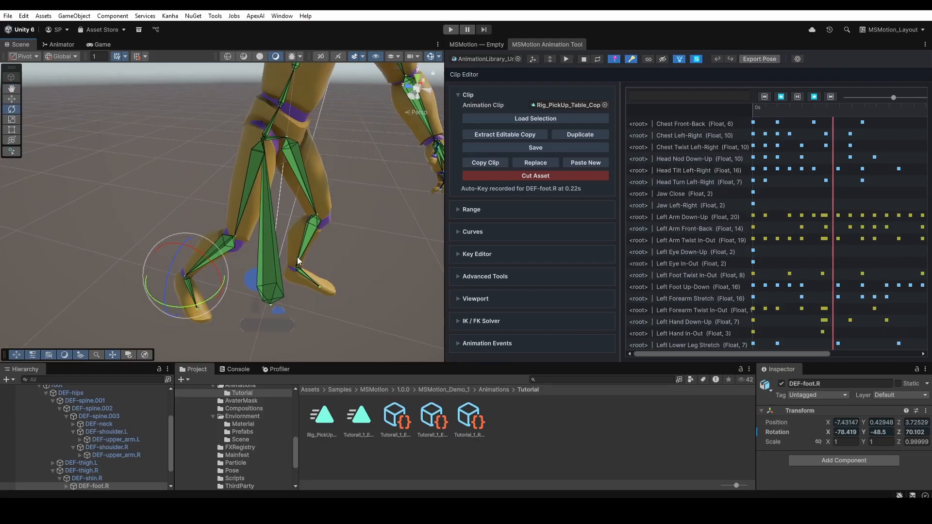
scroll(297, 260, down, 2)
click(780, 97)
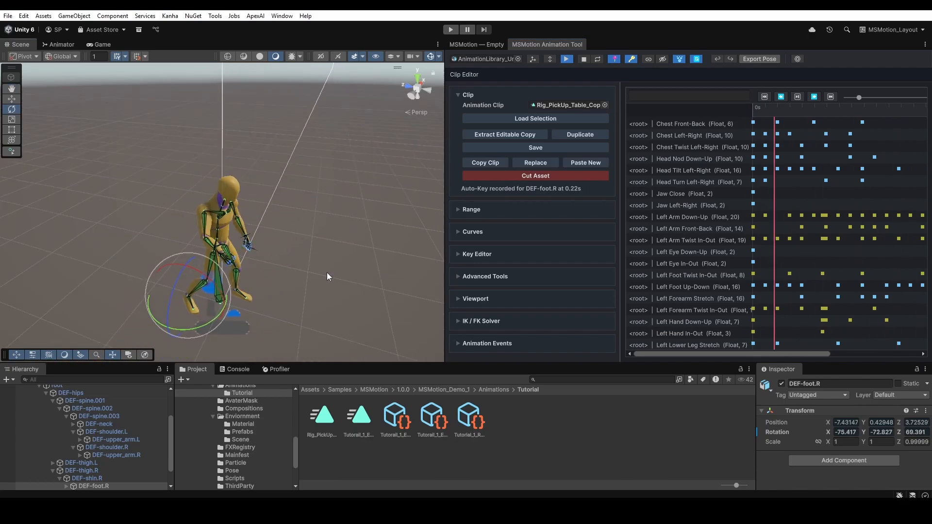
click(800, 96)
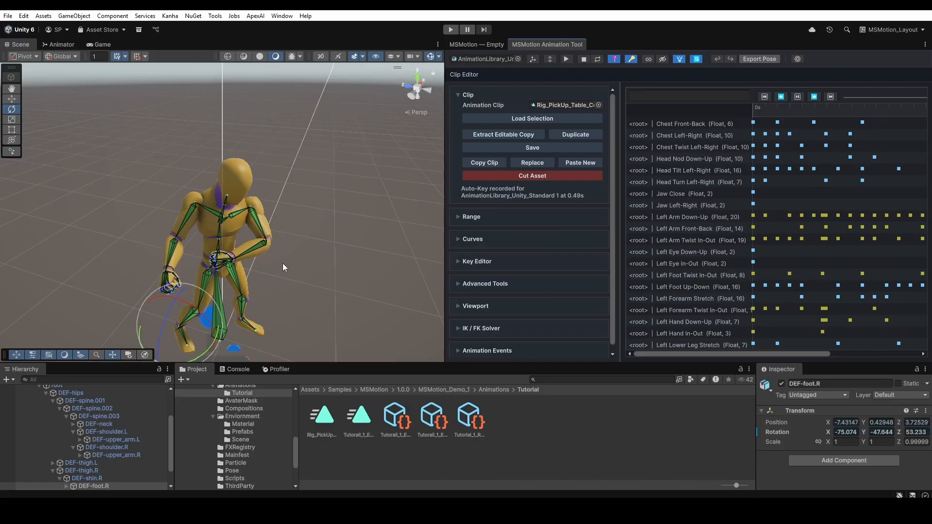
right_drag(283, 263, 349, 264)
Scrub to about 0.17 s and bend the torso forward by rotating DEF-spine.001 and DEF-spine.002, the latter to about 3, 7, 4
drag(858, 98, 882, 98)
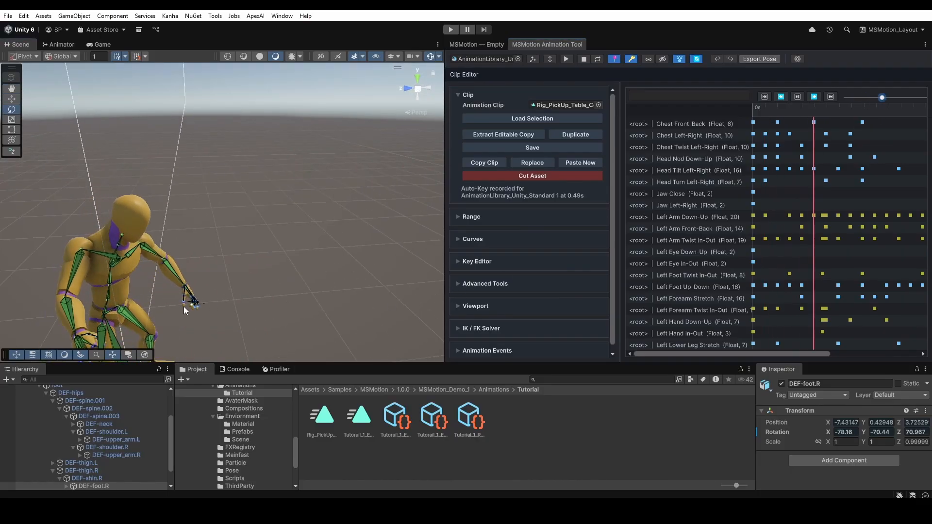
click(113, 301)
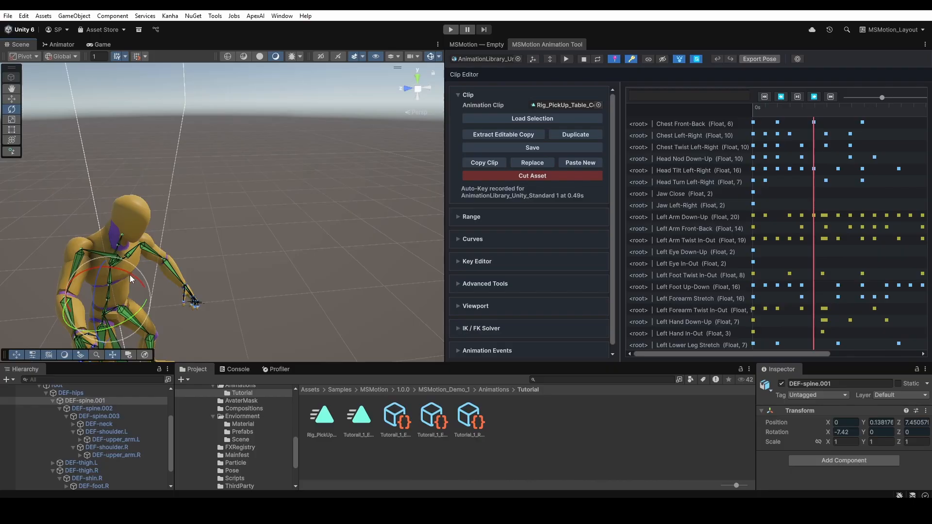
drag(130, 274, 222, 299)
click(113, 285)
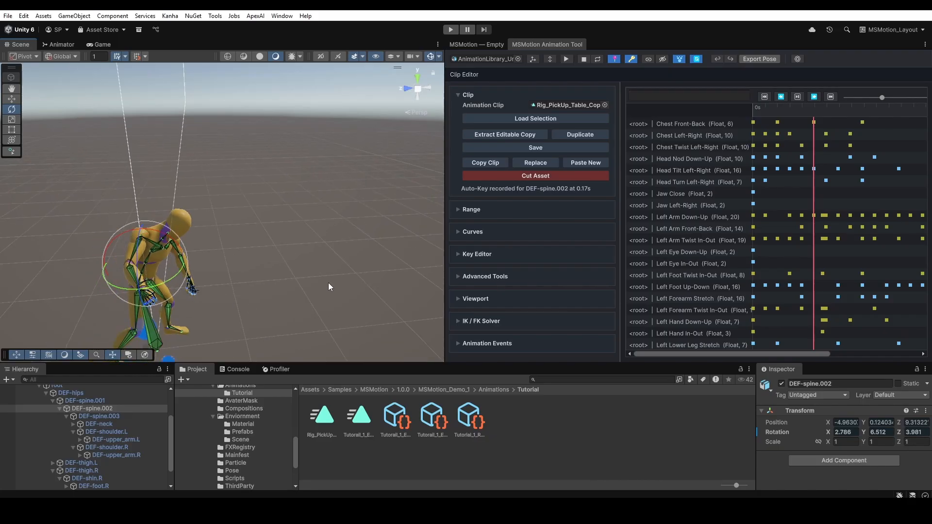
middle_drag(328, 282, 321, 197)
scroll(321, 197, up, 3)
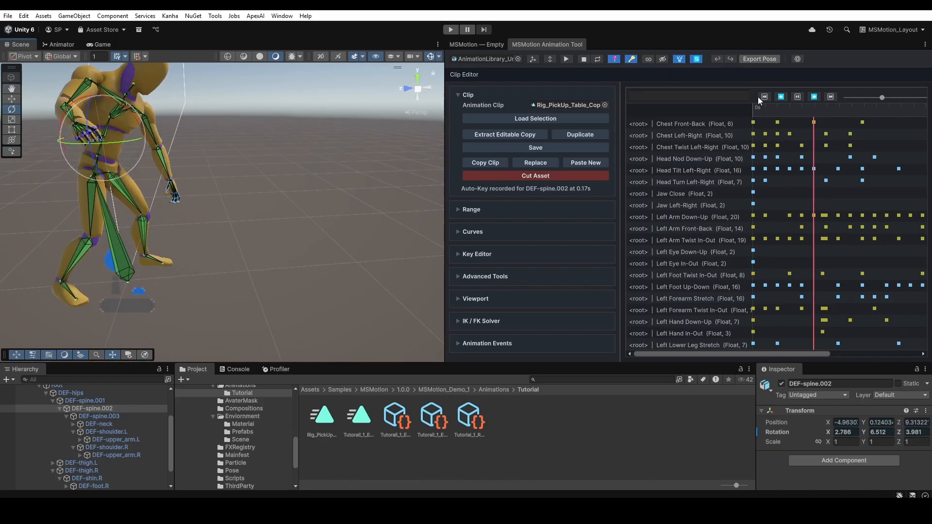
Play to about 0.30 s, adjust the torso bend with DEF-spine.001 rotated to about 18, -5, -6, and play the clip again
click(797, 96)
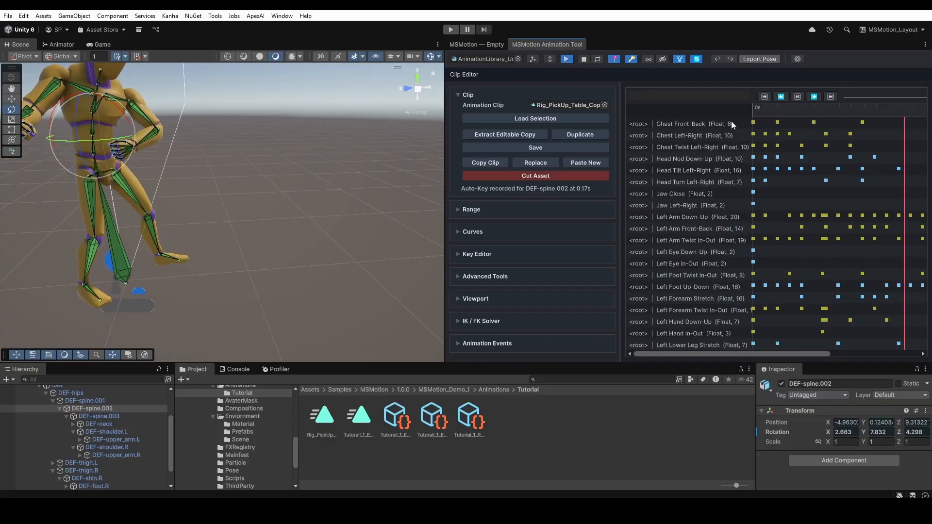
click(797, 96)
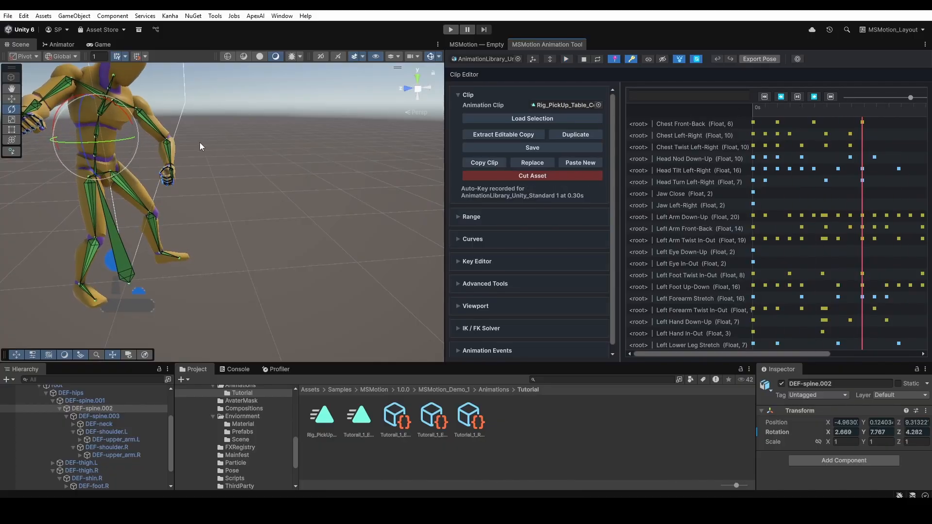
drag(123, 112, 73, 160)
click(97, 168)
click(99, 156)
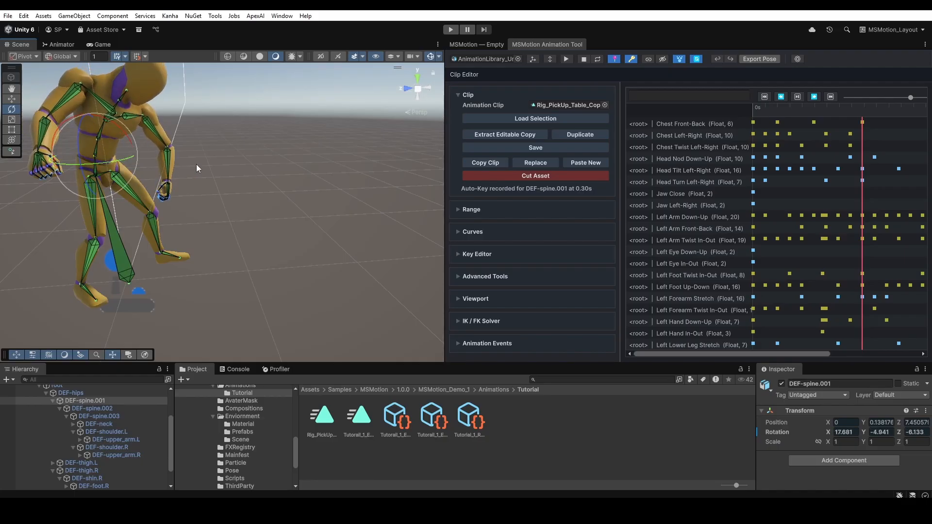
click(801, 96)
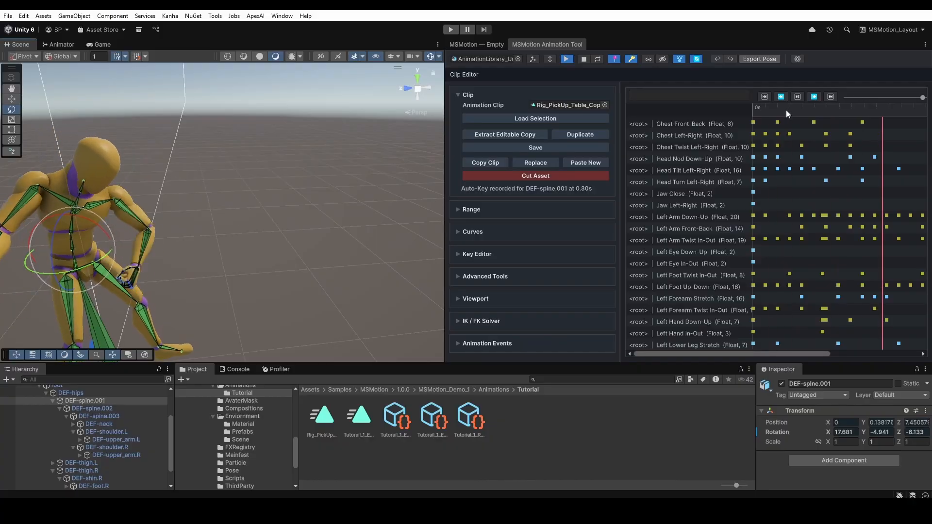
click(799, 99)
Mark a timeline range of about 0.09 to 0.14 s and shift the mid-clip Left Arm keyframes slightly forward in time
drag(787, 254, 805, 253)
drag(821, 204, 875, 249)
drag(850, 219, 856, 216)
click(797, 96)
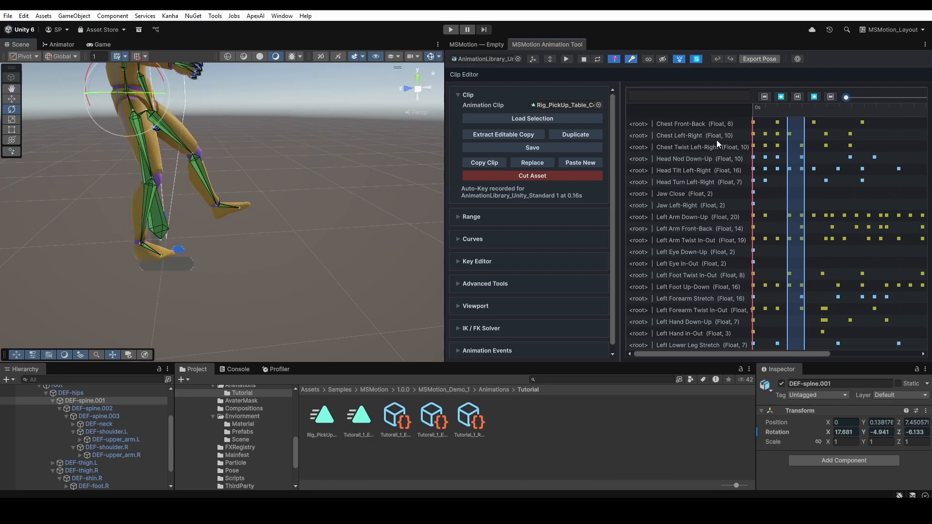
Examine the Range settings and operations for the marked range, from paste mode and trimming to transition, scale and FPS
click(472, 216)
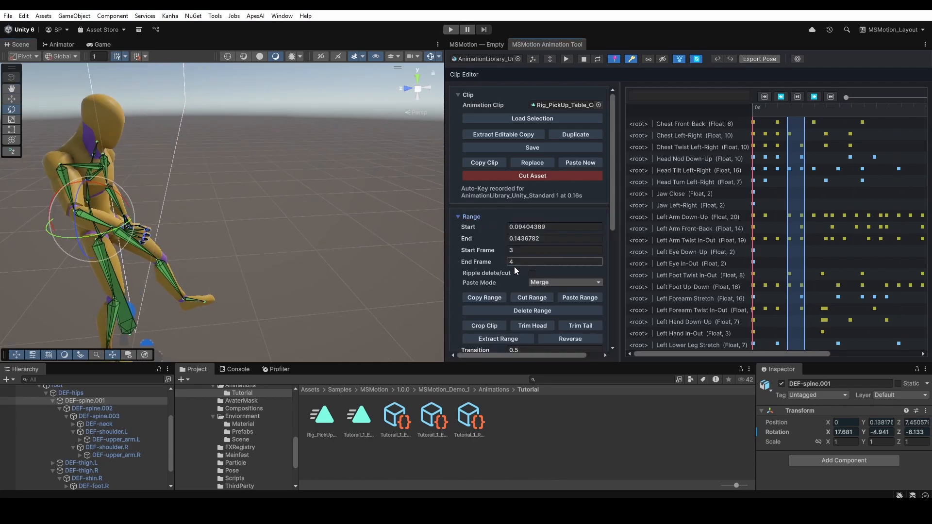
scroll(524, 291, down, 3)
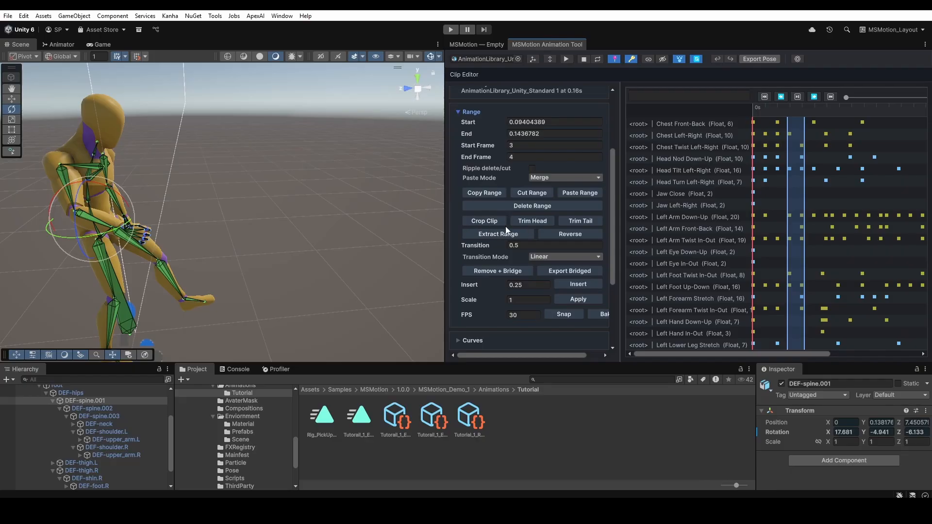
scroll(571, 304, down, 3)
scroll(571, 305, down, 3)
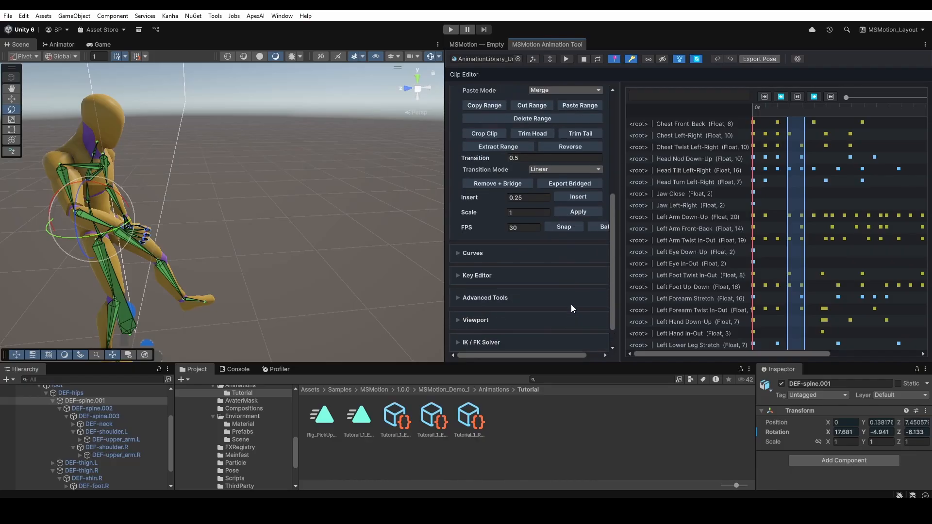
scroll(571, 304, up, 5)
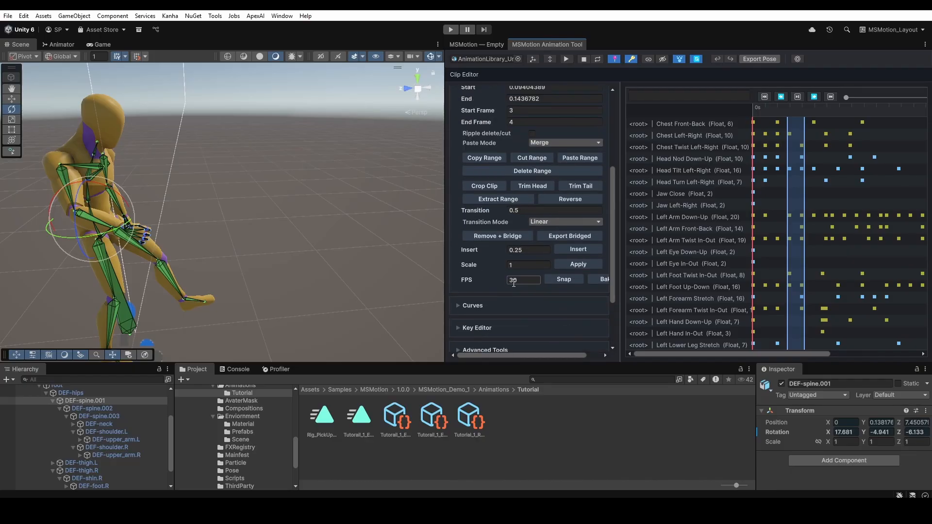
scroll(512, 290, down, 4)
Examine the Curves list and the Key Editor's options for key time, value and tangents
click(471, 226)
scroll(544, 289, down, 8)
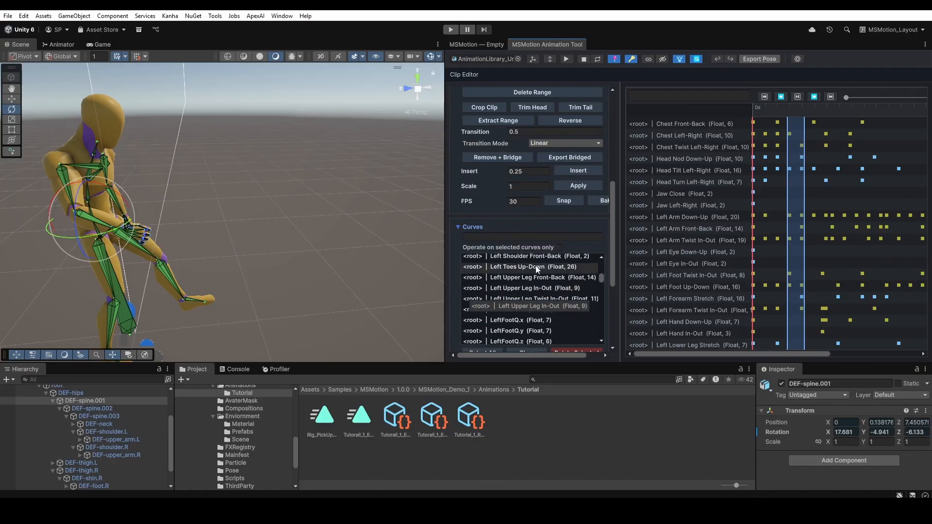
scroll(500, 340, down, 5)
click(476, 249)
scroll(586, 298, down, 8)
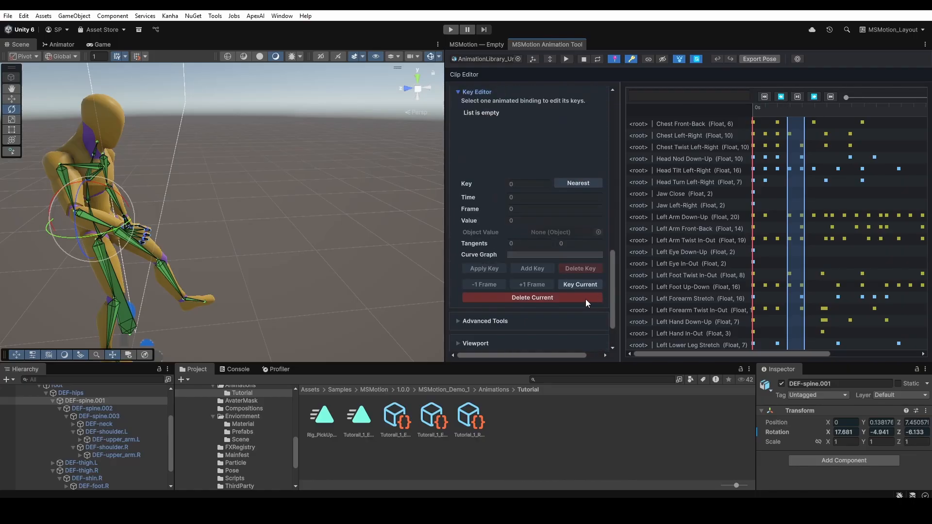
Examine the Advanced Tools: Mirror Pose, Tween Machine, Optimize Keyframes, Smooth Keyframes and Extract Root Motion
click(508, 271)
scroll(563, 274, down, 2)
click(491, 233)
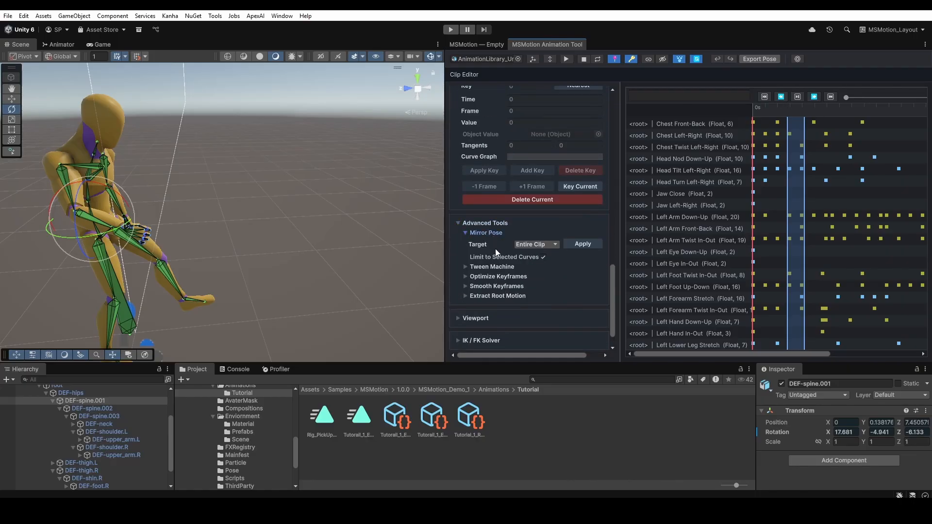
click(490, 266)
scroll(517, 289, down, 2)
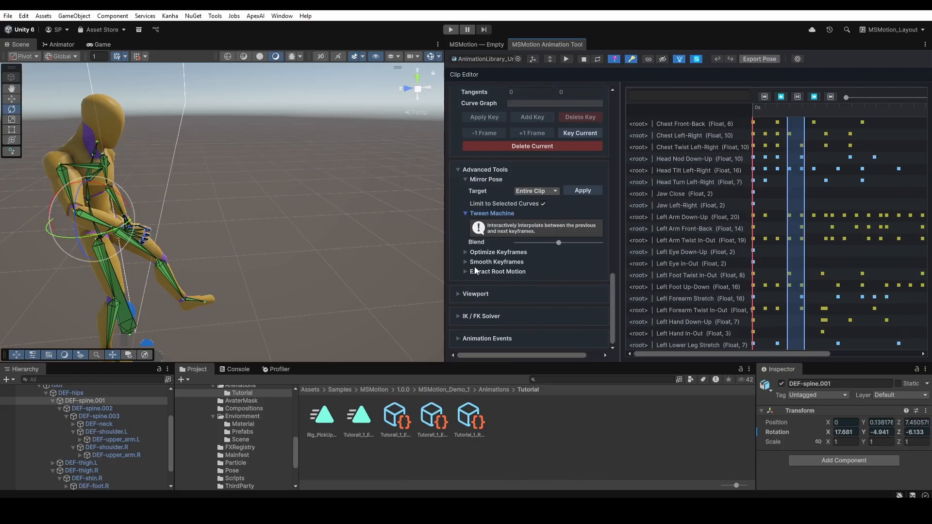
click(499, 252)
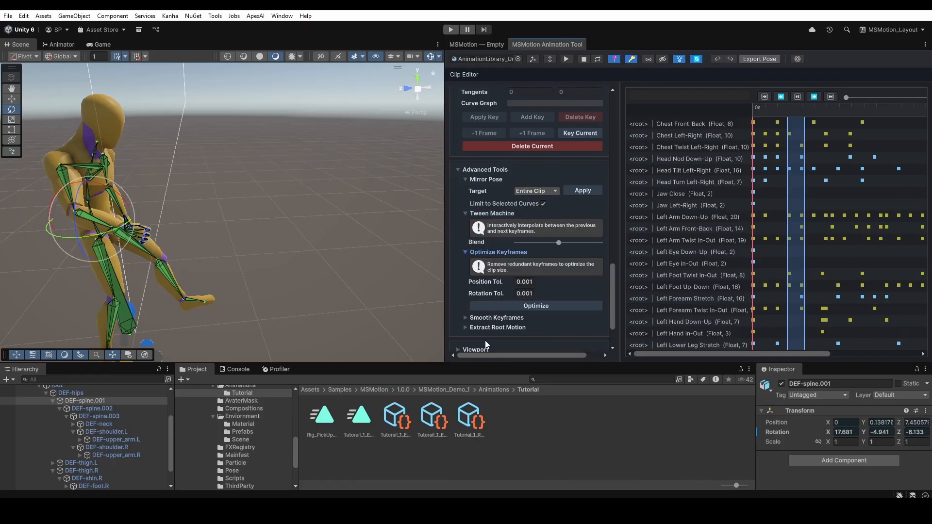
click(498, 318)
scroll(504, 310, down, 6)
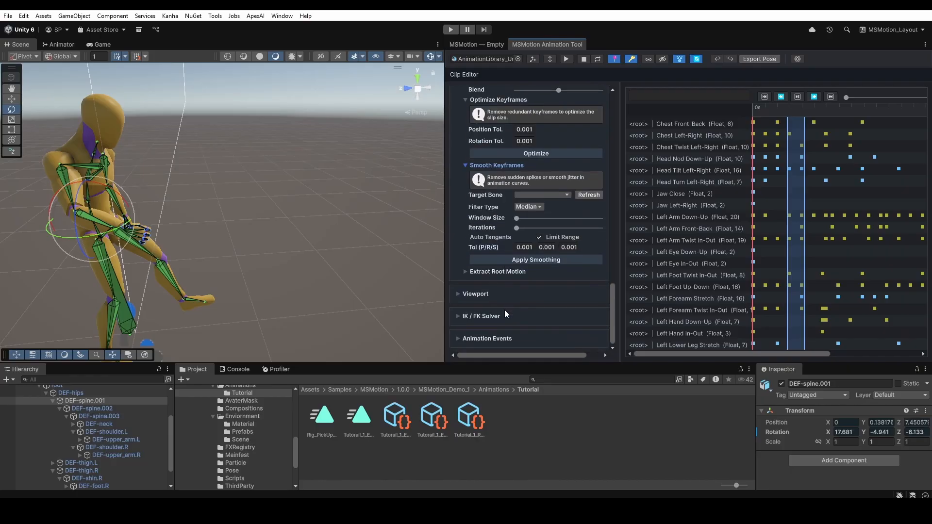
click(518, 273)
scroll(532, 262, down, 3)
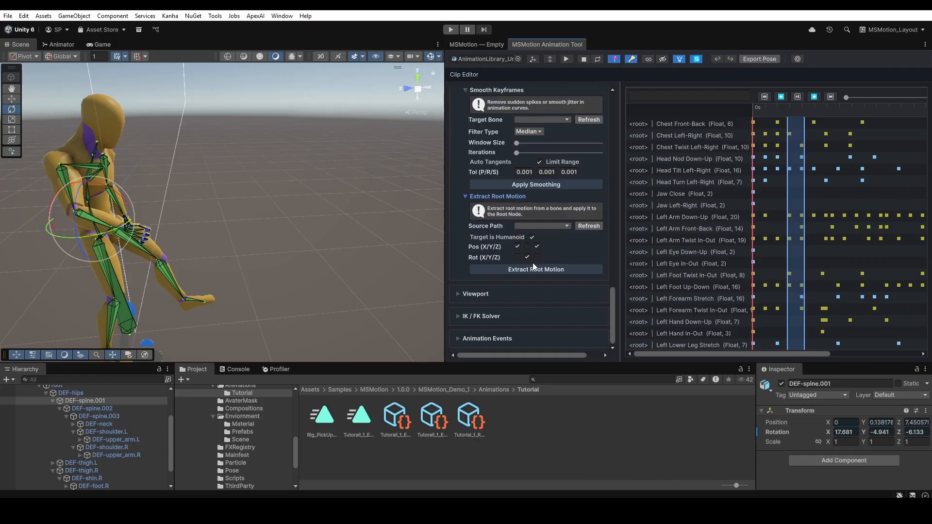
Examine the Viewport, IK / FK Solver and Animation Events sections, leaving Animation Events collapsed
click(465, 294)
scroll(505, 273, down, 2)
click(493, 315)
scroll(508, 282, down, 4)
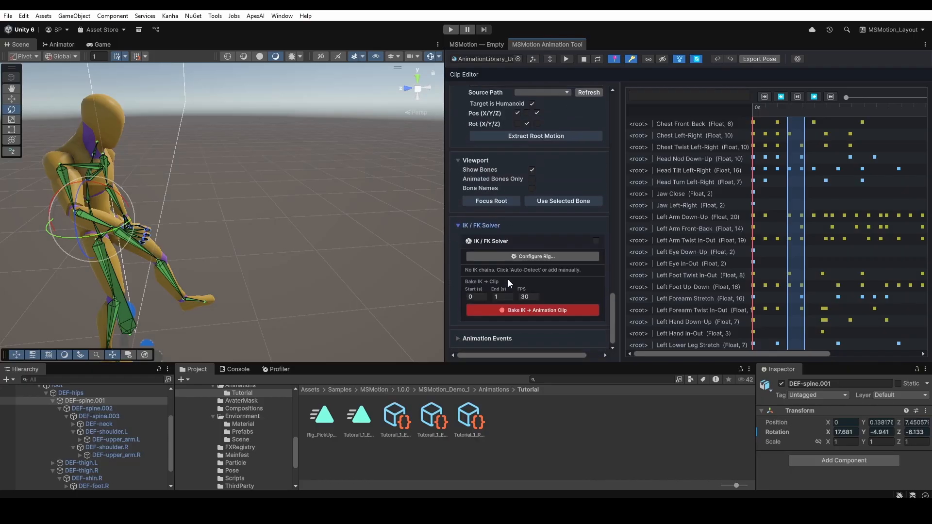
click(493, 339)
scroll(516, 284, down, 7)
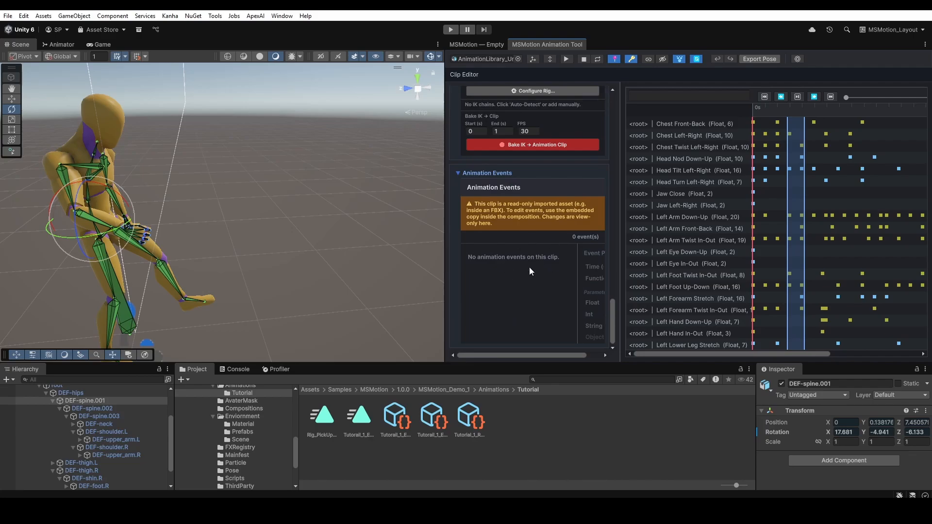
click(502, 173)
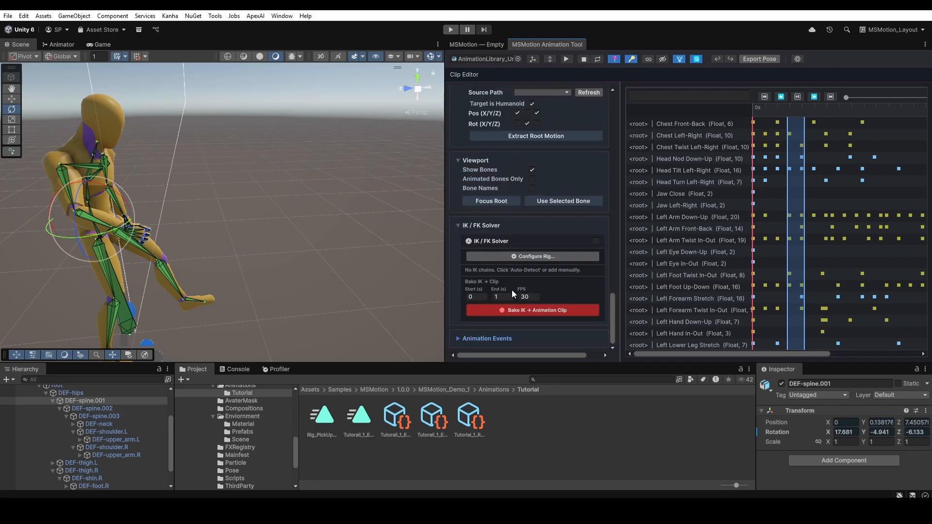
Enable the IK / FK Solver and auto-detect the arm, leg and spine chains in the rig configuration
click(596, 240)
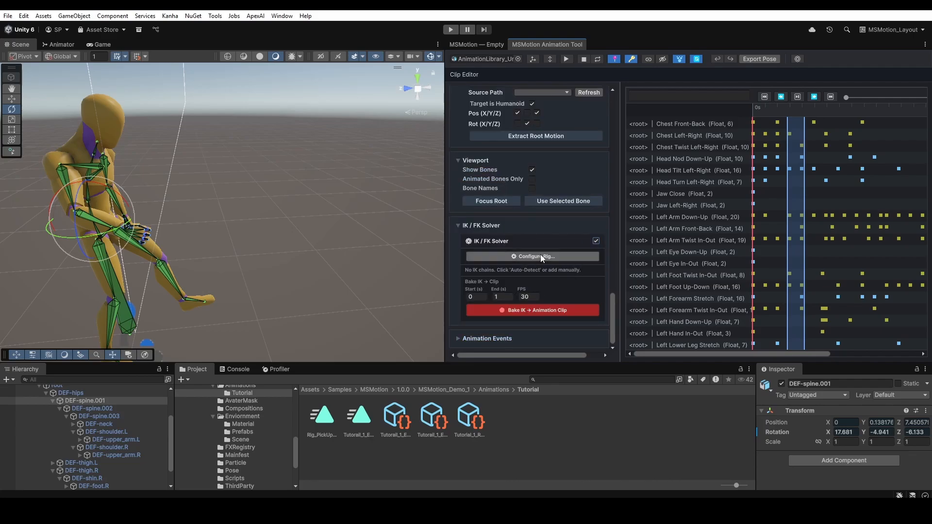
click(539, 255)
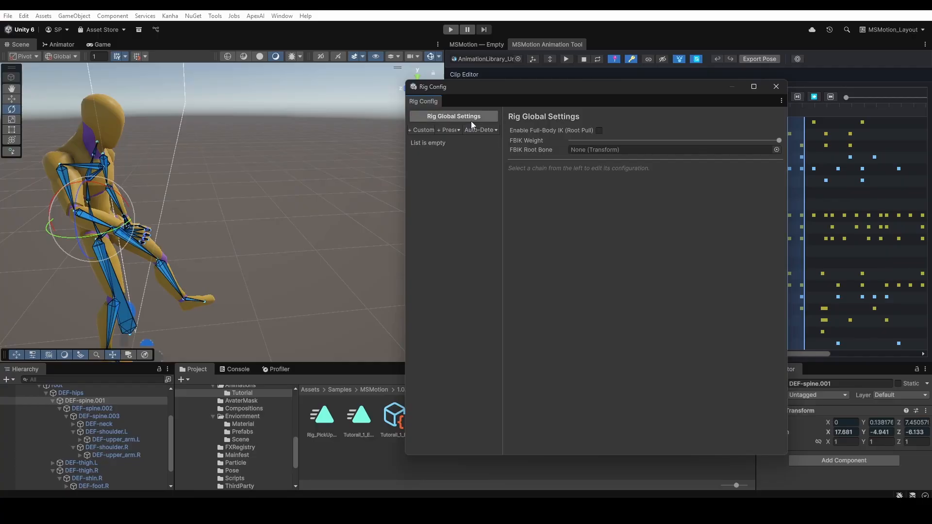
click(475, 127)
click(485, 141)
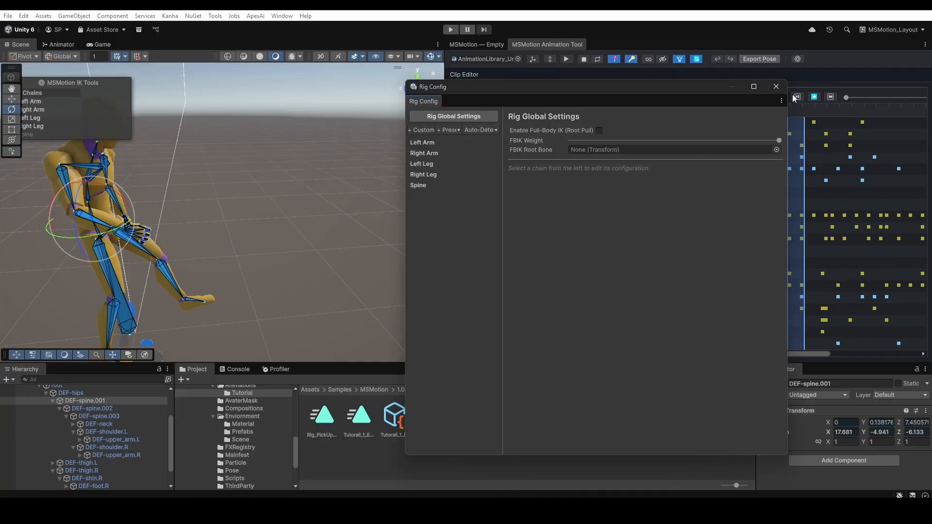
Close the rig configuration, frame the selected spine bone and reposition the MSMotion IK Tools overlay so its chain checkboxes are accessible
click(776, 87)
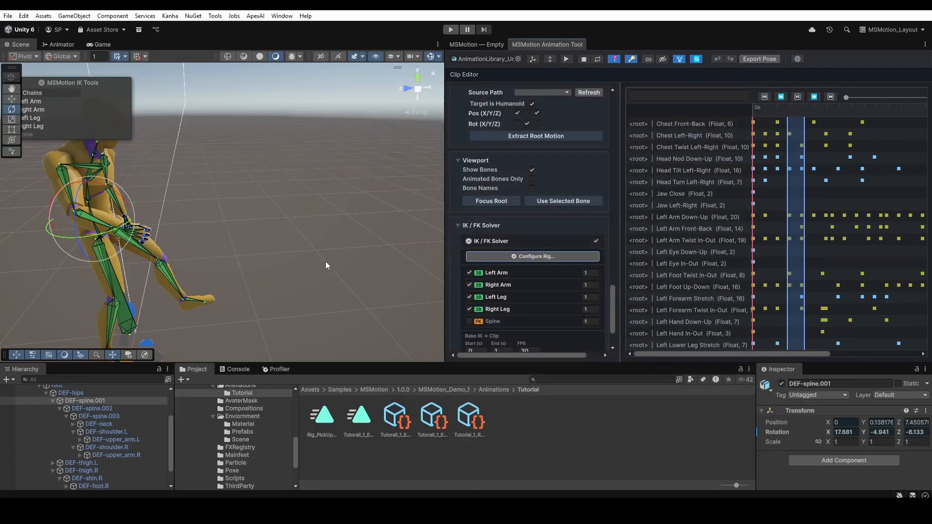
key(f)
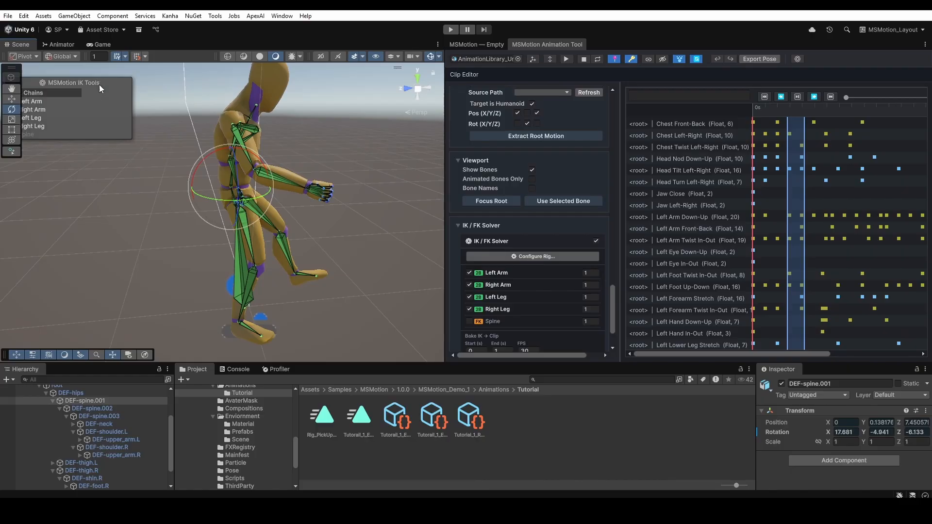
drag(99, 85, 124, 81)
Toggle the Right Leg, Left Leg, Right Arm and Left Arm IK chains off and back on to refresh their handles
click(38, 122)
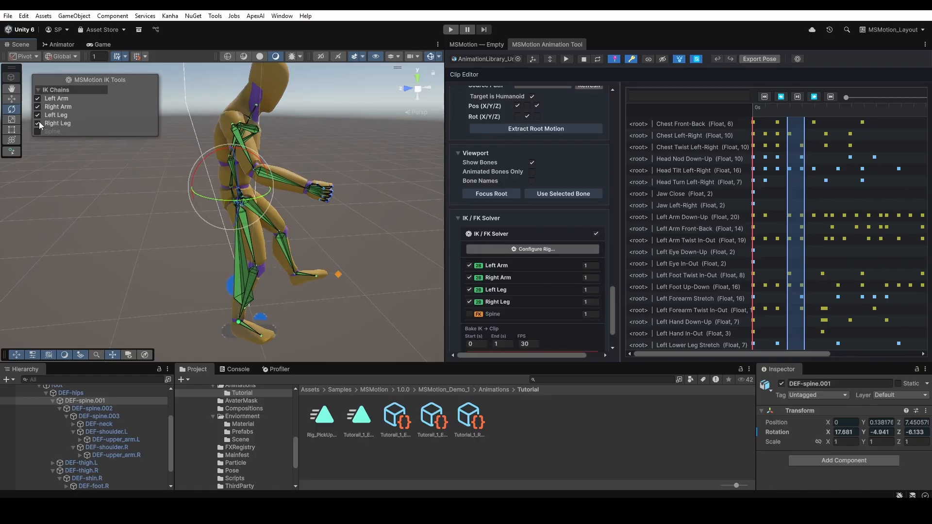
click(39, 116)
click(39, 116)
click(39, 105)
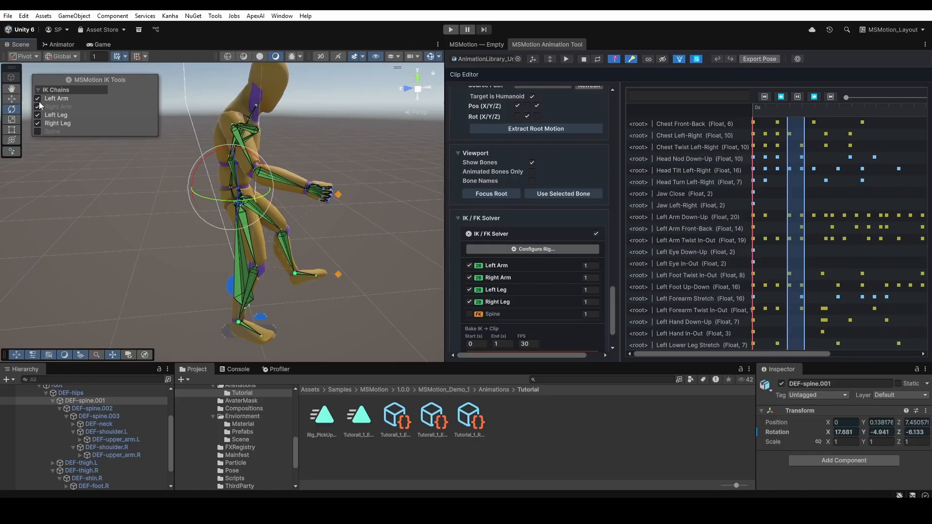
click(38, 104)
click(39, 98)
click(39, 97)
Raise the Right Arm IK target to chest height, move an elbow pole handle upward, and play the clip with IK active
drag(315, 189, 295, 153)
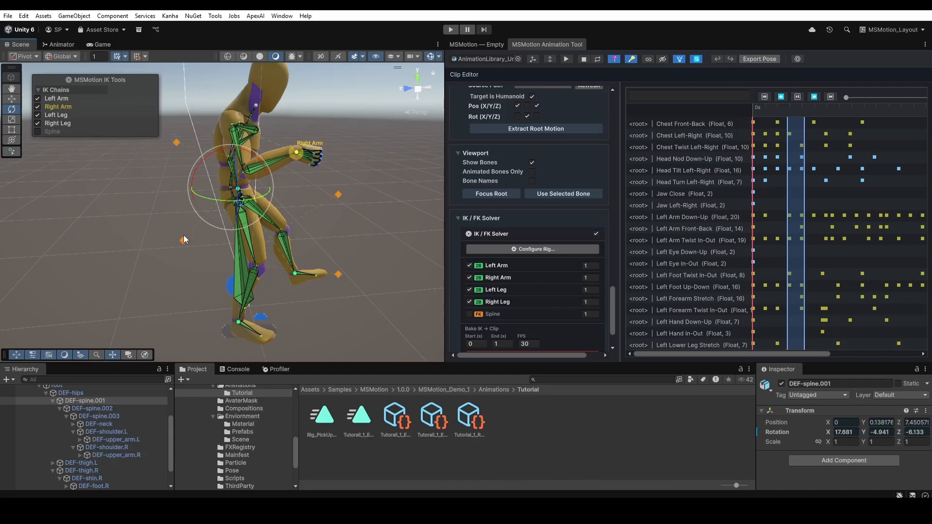
drag(183, 241, 181, 117)
middle_drag(333, 193, 313, 240)
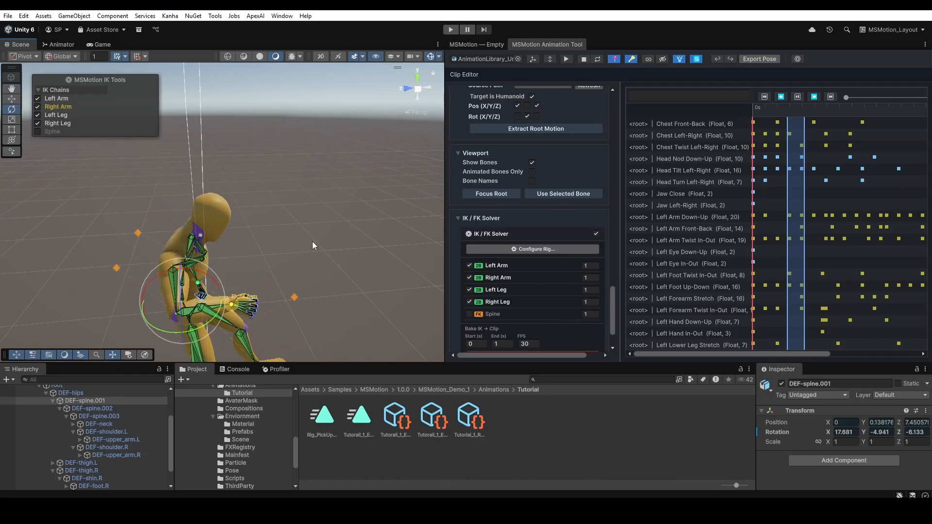
click(799, 98)
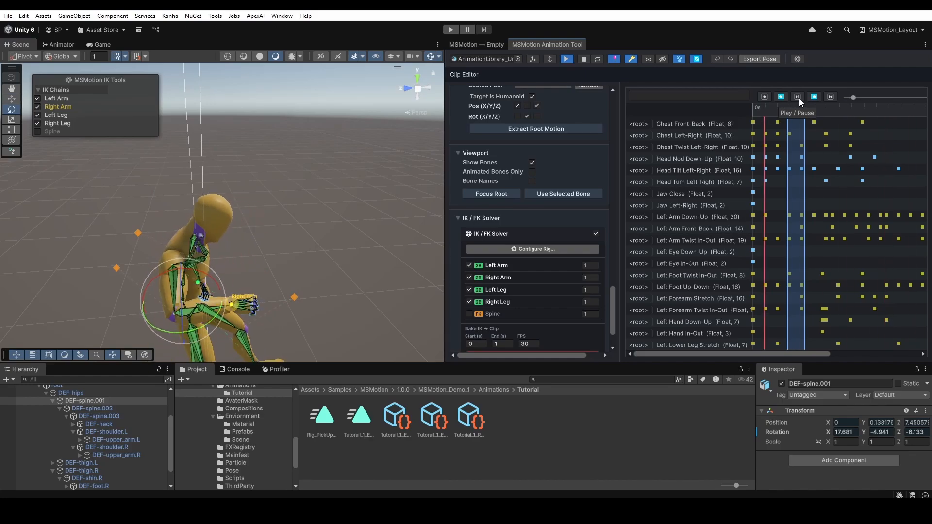
click(799, 98)
Reset the Right Arm IK chain at the current frame, raise its target above the head, and play the clip again
middle_drag(342, 317, 387, 246)
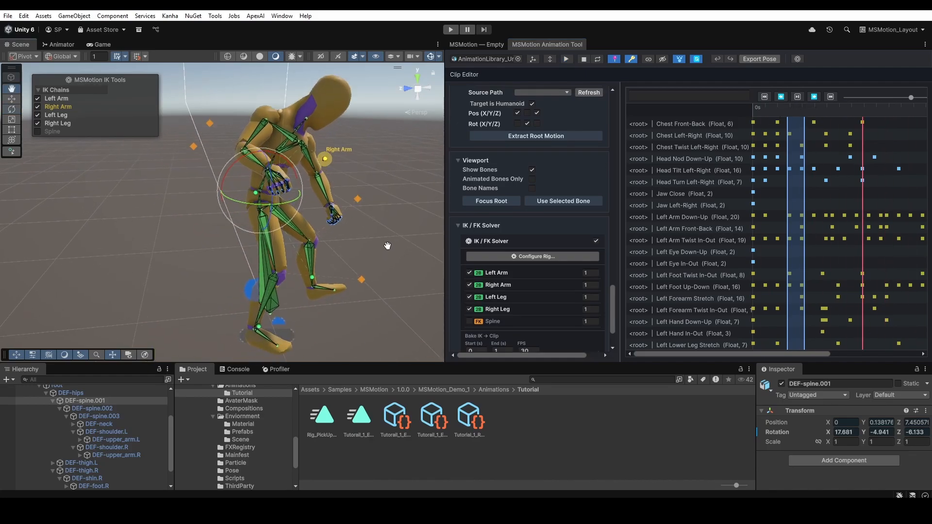
scroll(389, 245, up, 3)
scroll(389, 246, down, 3)
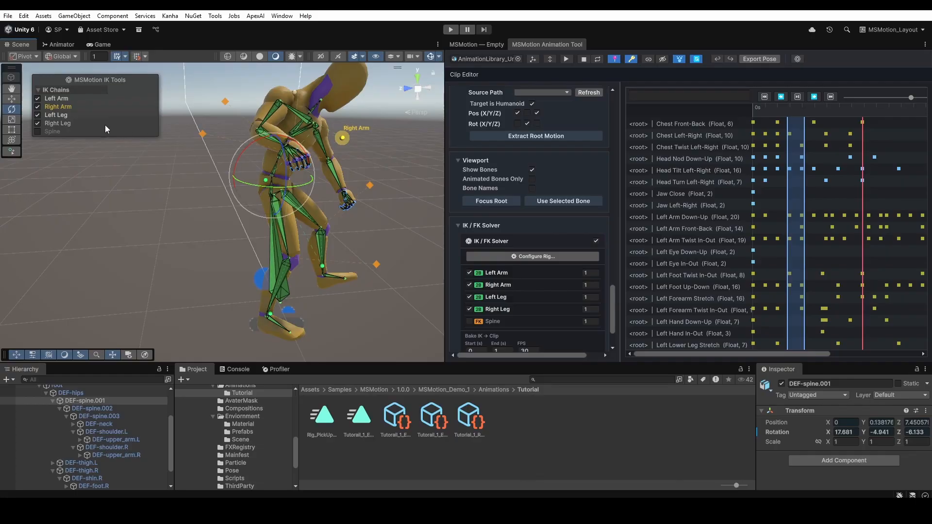
click(37, 106)
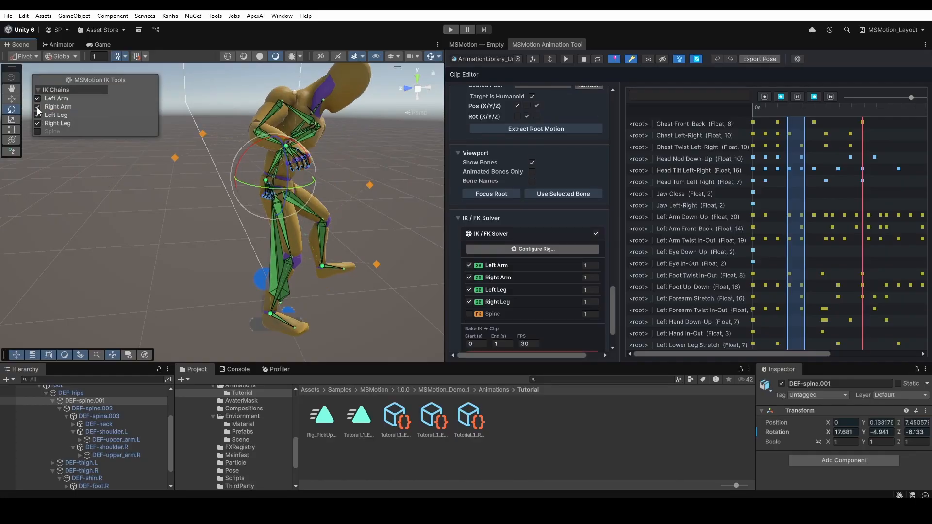
drag(285, 145, 269, 28)
middle_drag(341, 130, 336, 206)
click(796, 96)
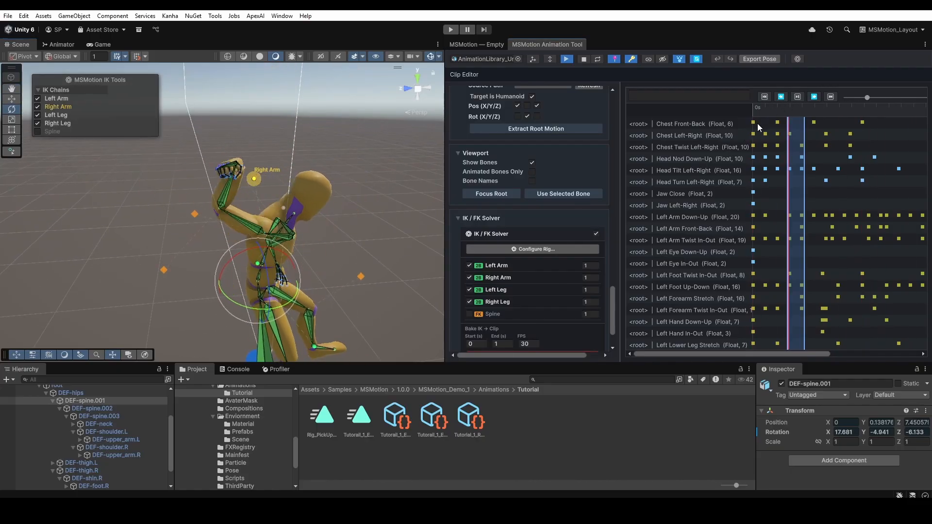
click(796, 96)
Disable the IK / FK Solver and play the clip with its original animation
scroll(598, 218, up, 1)
click(596, 241)
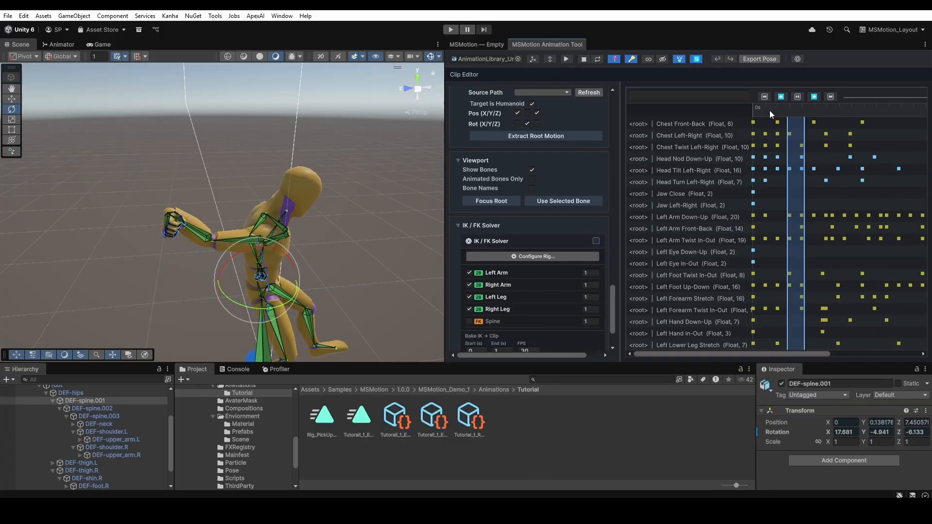
click(797, 97)
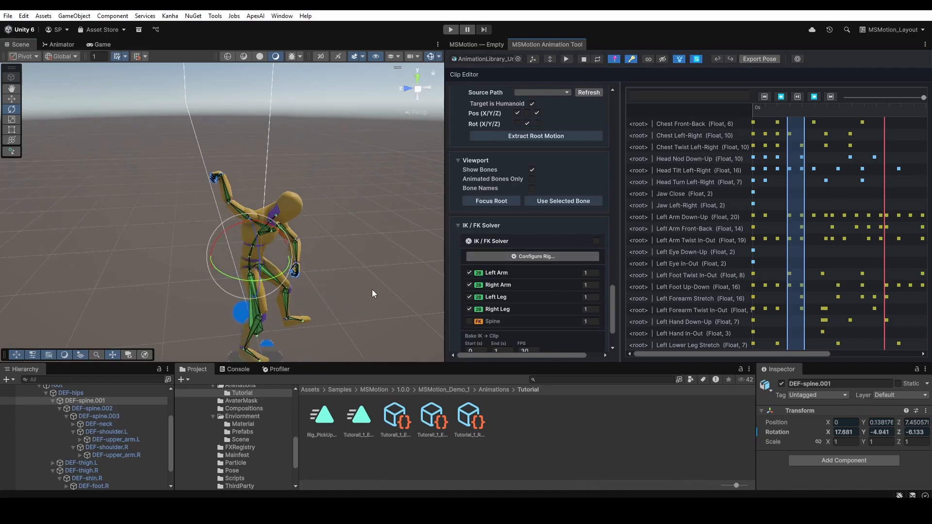
Expand the Animation Events section and examine its event list and event property fields
scroll(819, 265, down, 10)
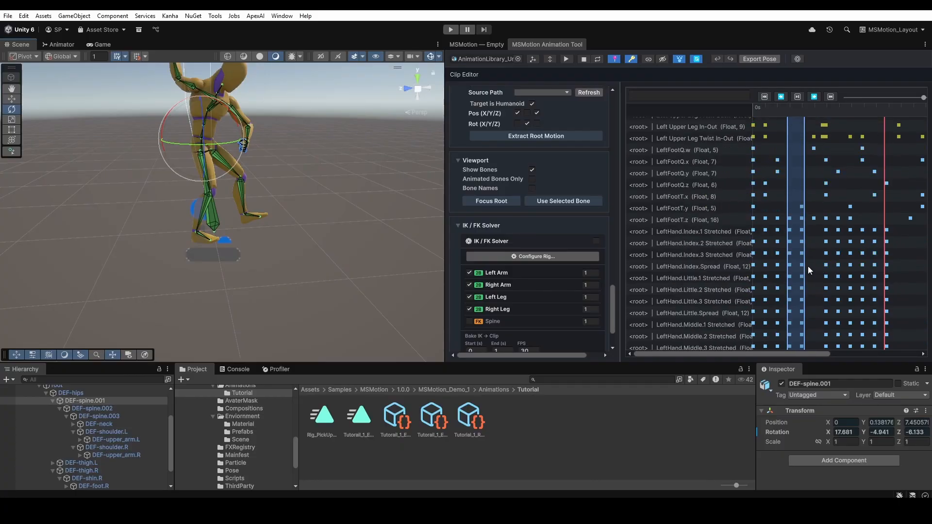
scroll(530, 292, down, 3)
click(475, 338)
scroll(535, 266, down, 3)
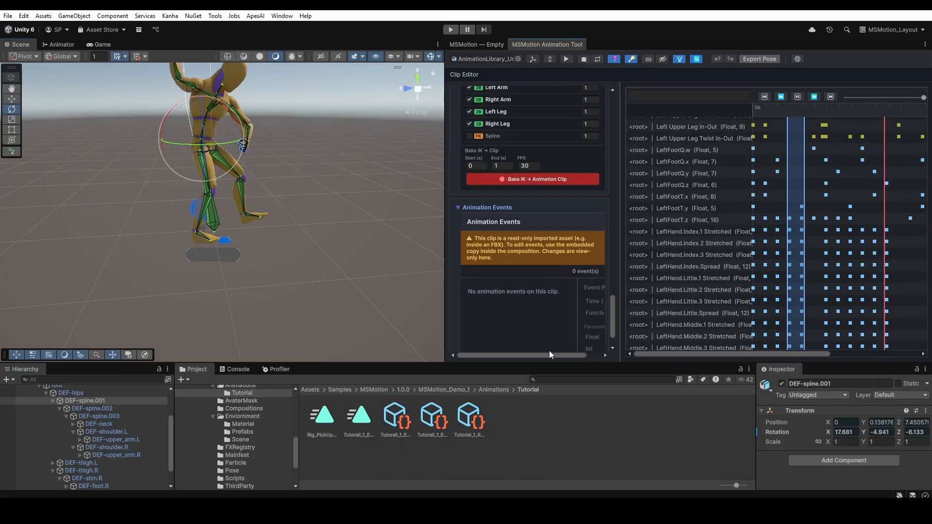
drag(549, 350, 604, 348)
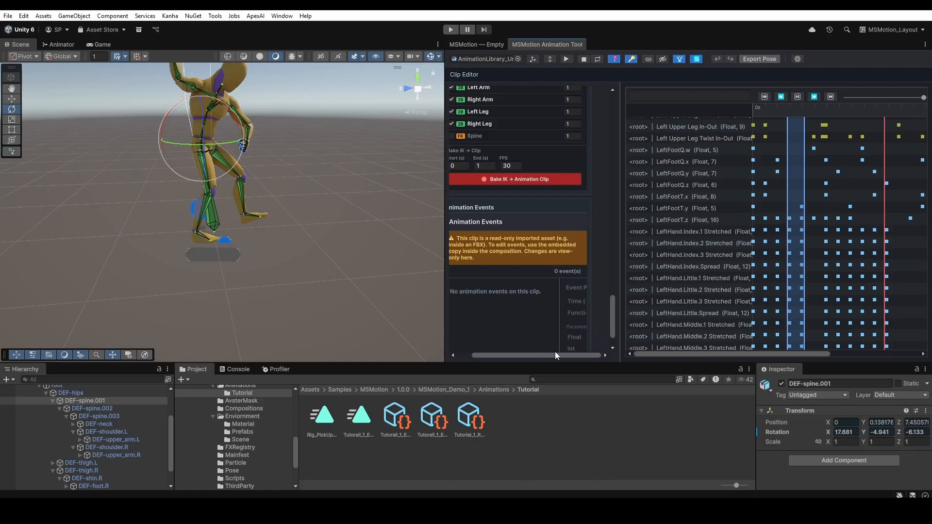
drag(529, 354, 497, 353)
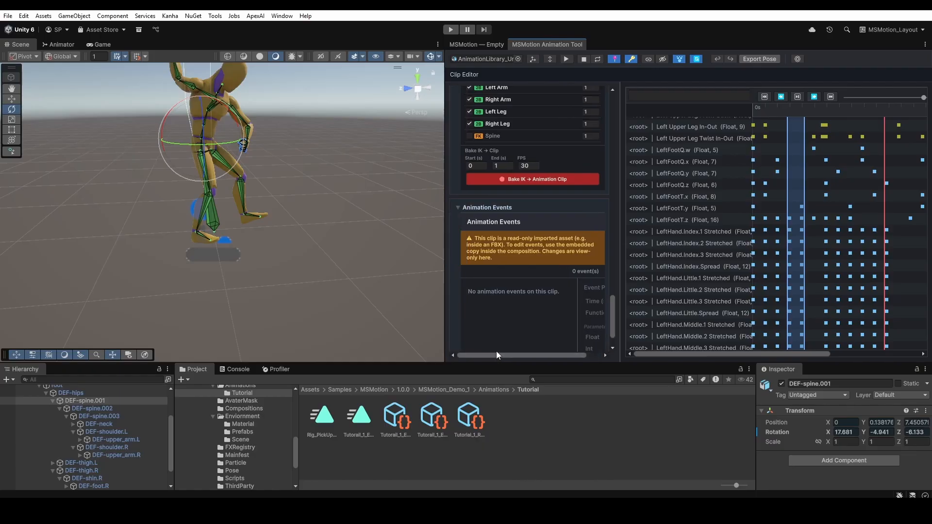
Collapse the Rig hierarchy, check the MSMotion — Empty window and return to the MSMotion Animation Tool
scroll(103, 447, up, 3)
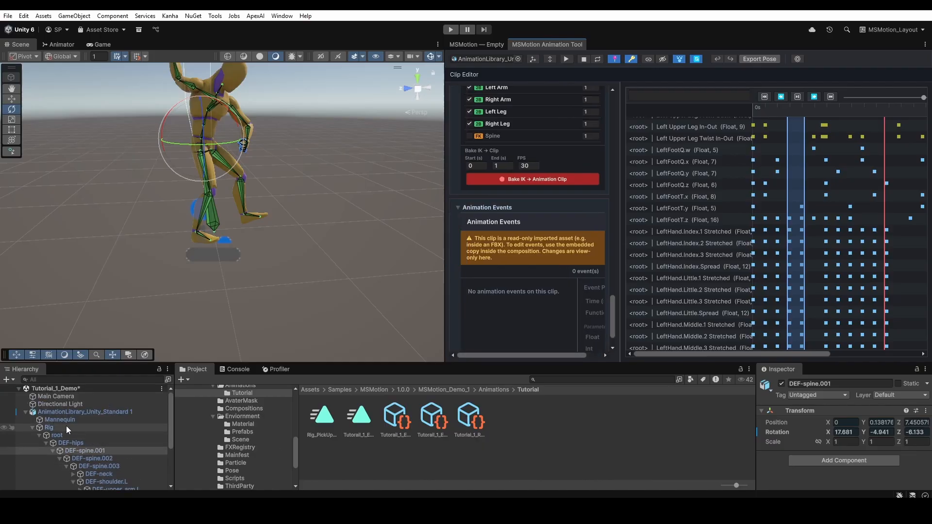
click(32, 428)
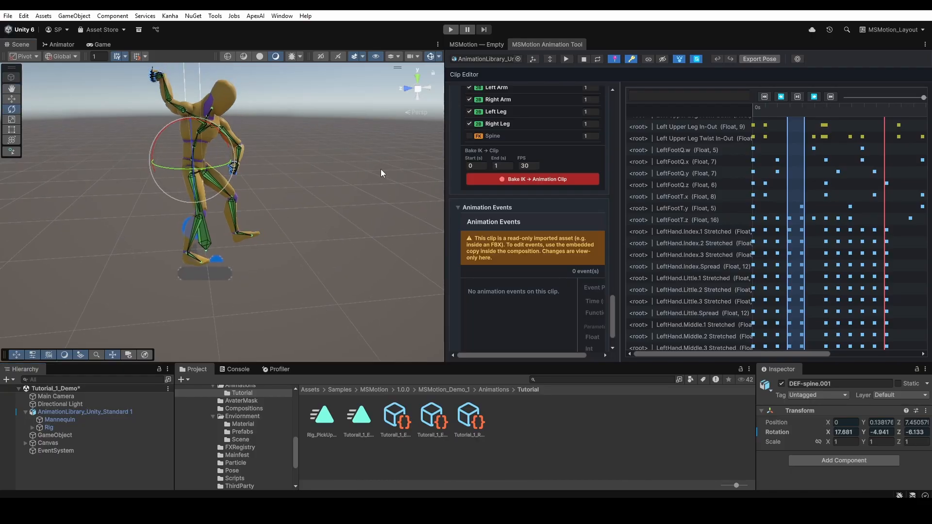
click(499, 44)
click(547, 44)
Examine the keyframes of the first curves through to the end of the clip's timeline
scroll(813, 249, up, 8)
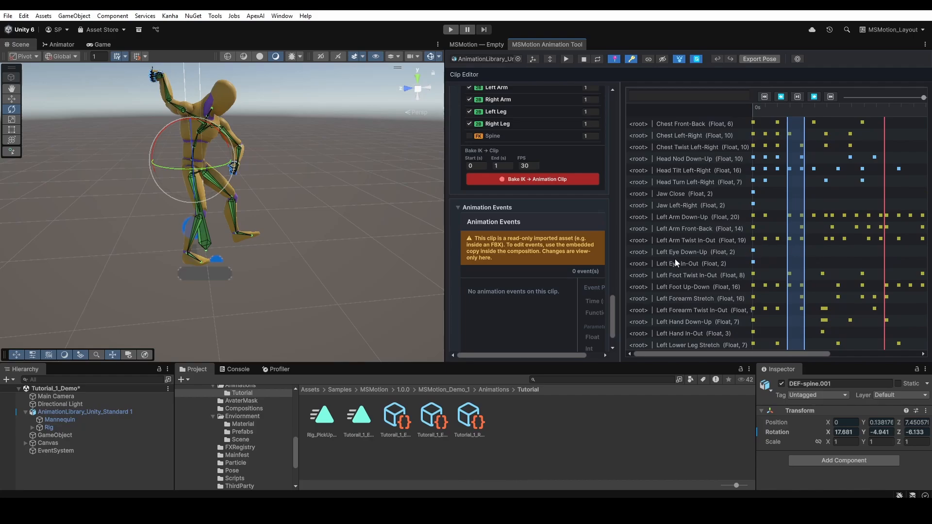
drag(717, 353, 840, 354)
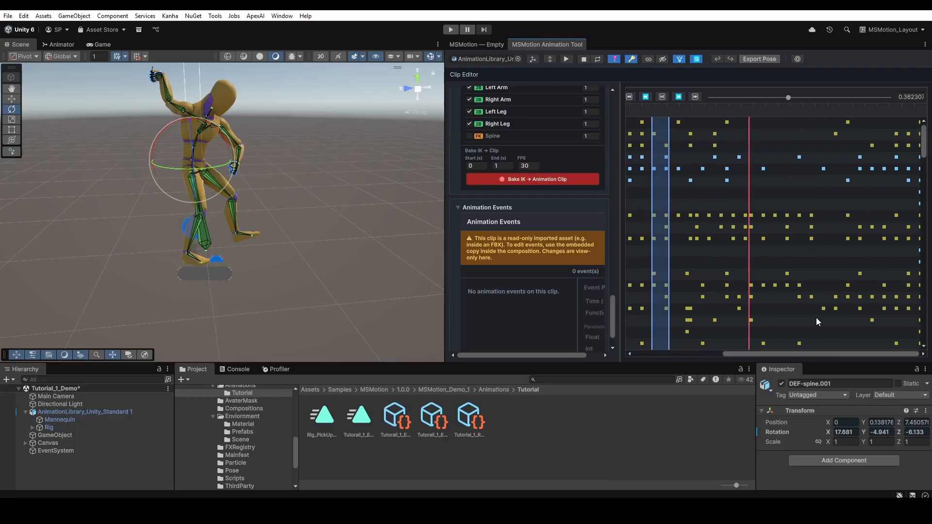
mouse_move(755, 354)
mouse_down()
mouse_move(746, 356)
mouse_move(761, 353)
mouse_up()
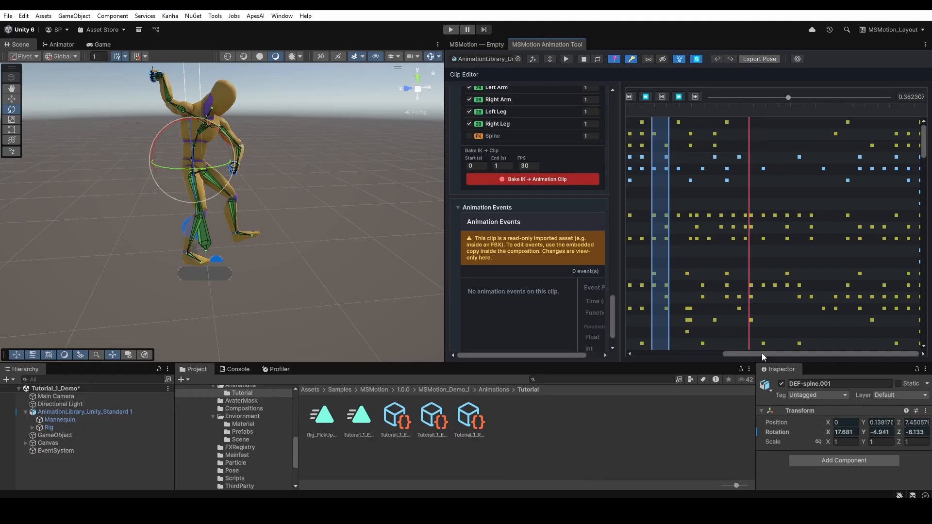